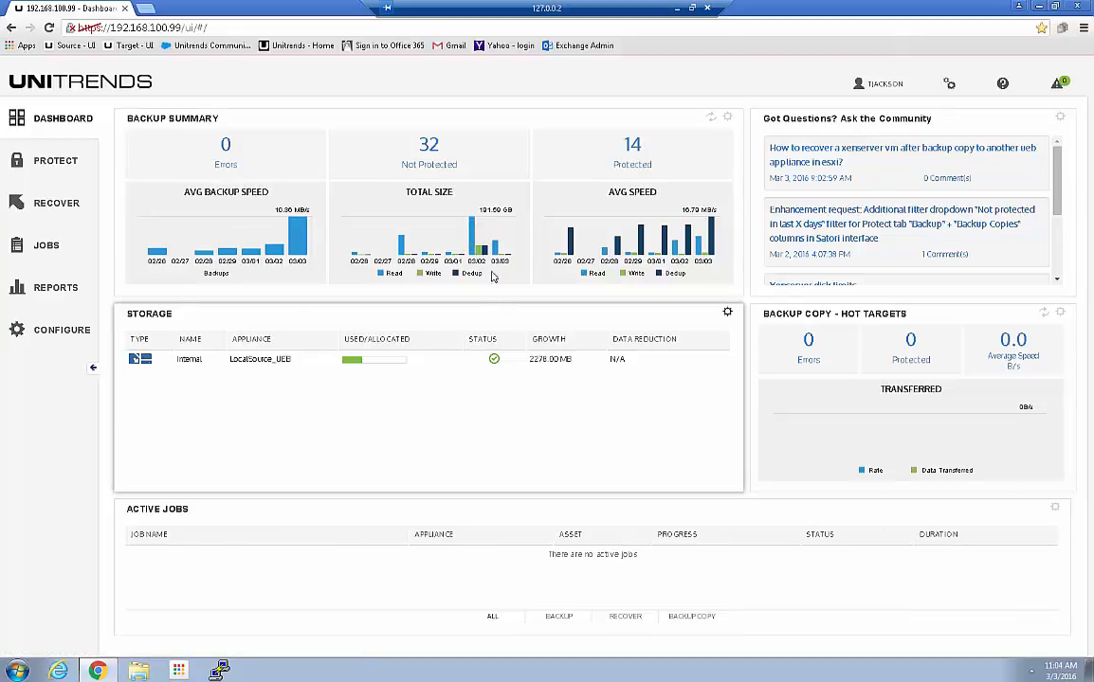
Go from the dashboard to the Configure page's Protected Assets list
{"action": "left_click", "coordinate": [53, 332]}
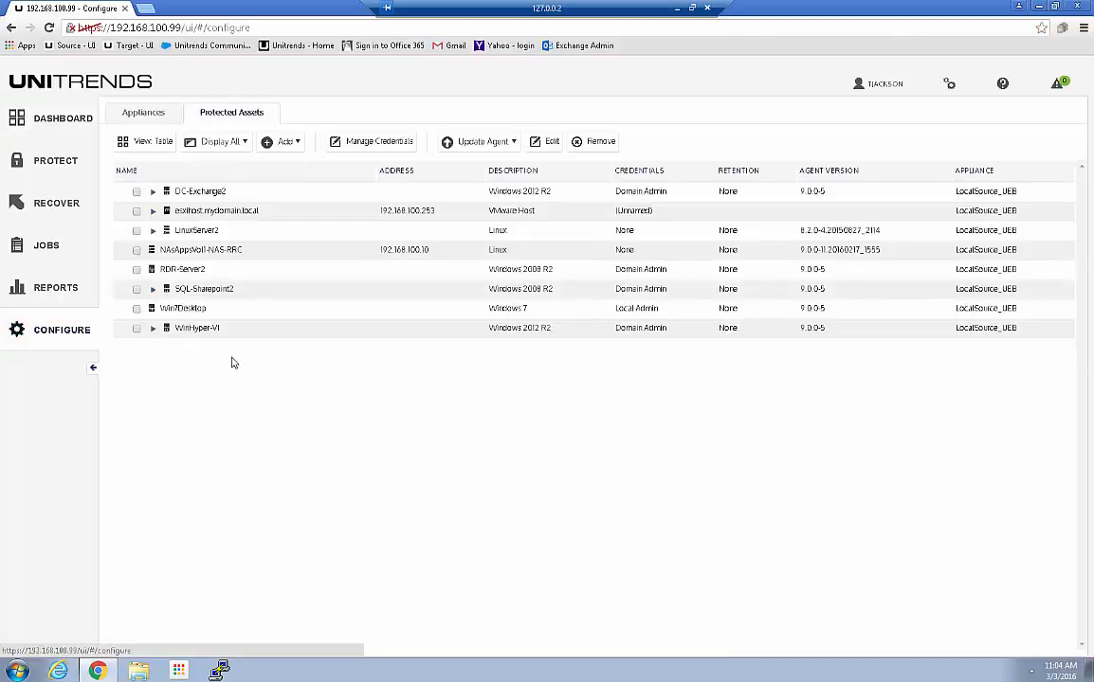
Expand esxihost.mydomain.local to list its seven VMs and view its Edit Virtual Host settings without saving
{"action": "left_click", "coordinate": [153, 212]}
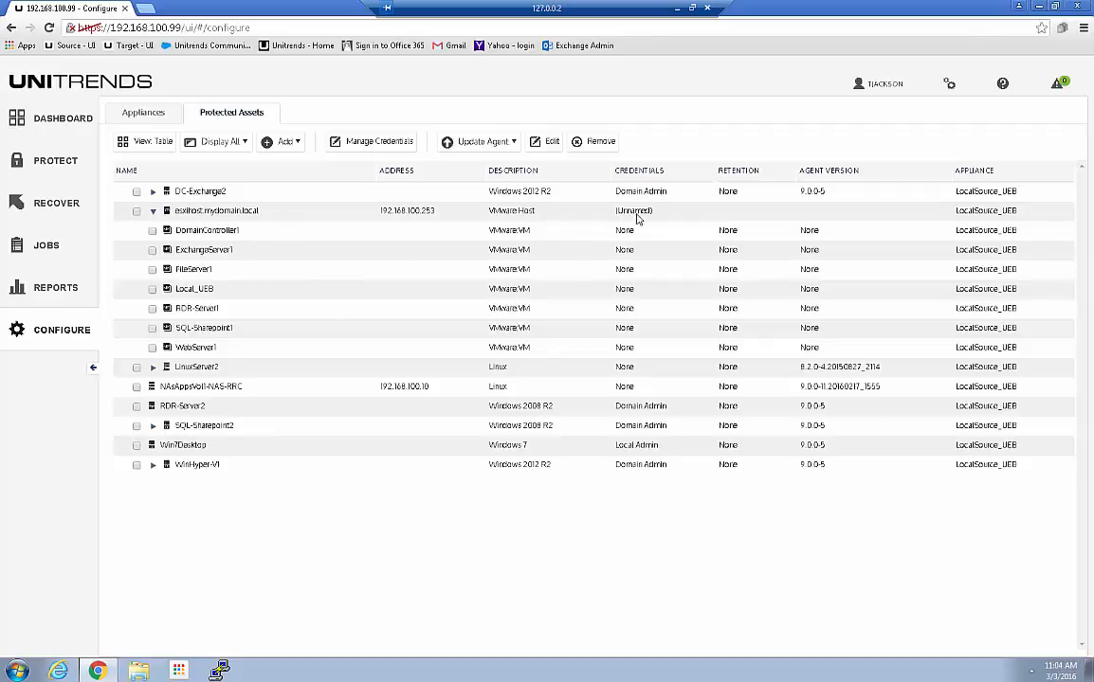
{"action": "left_click", "coordinate": [136, 212]}
{"action": "left_click", "coordinate": [552, 143]}
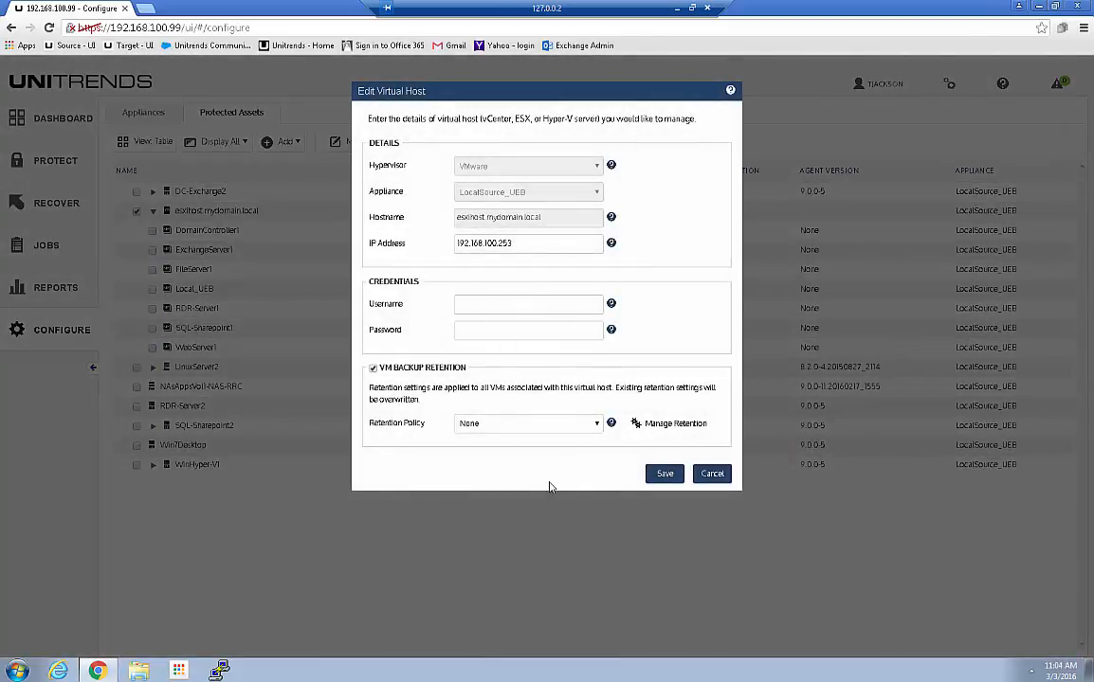
{"action": "left_click", "coordinate": [711, 475]}
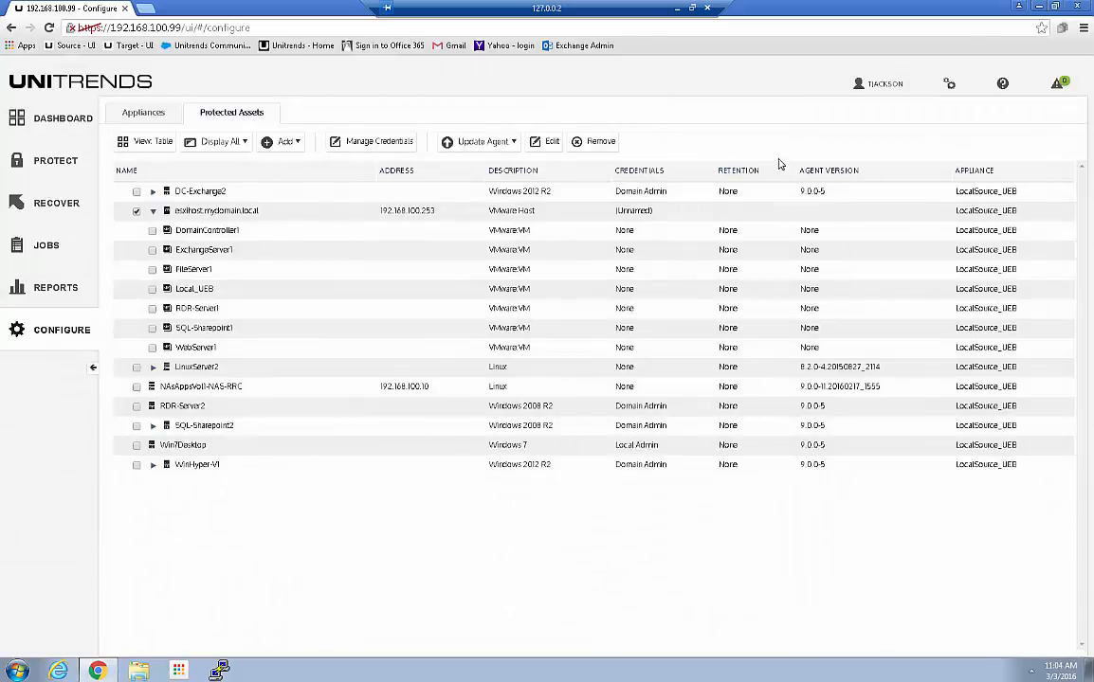
{"action": "left_click", "coordinate": [947, 86]}
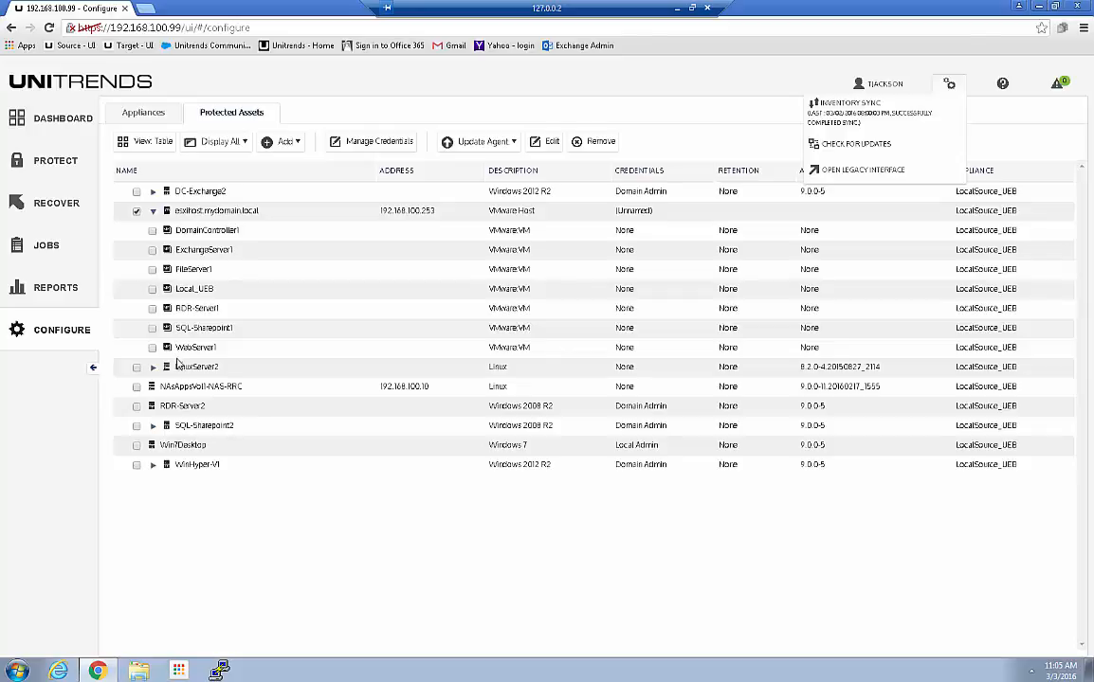
Close the appliance settings menu and go to the Protect page's inventory tree
{"action": "left_click", "coordinate": [290, 539]}
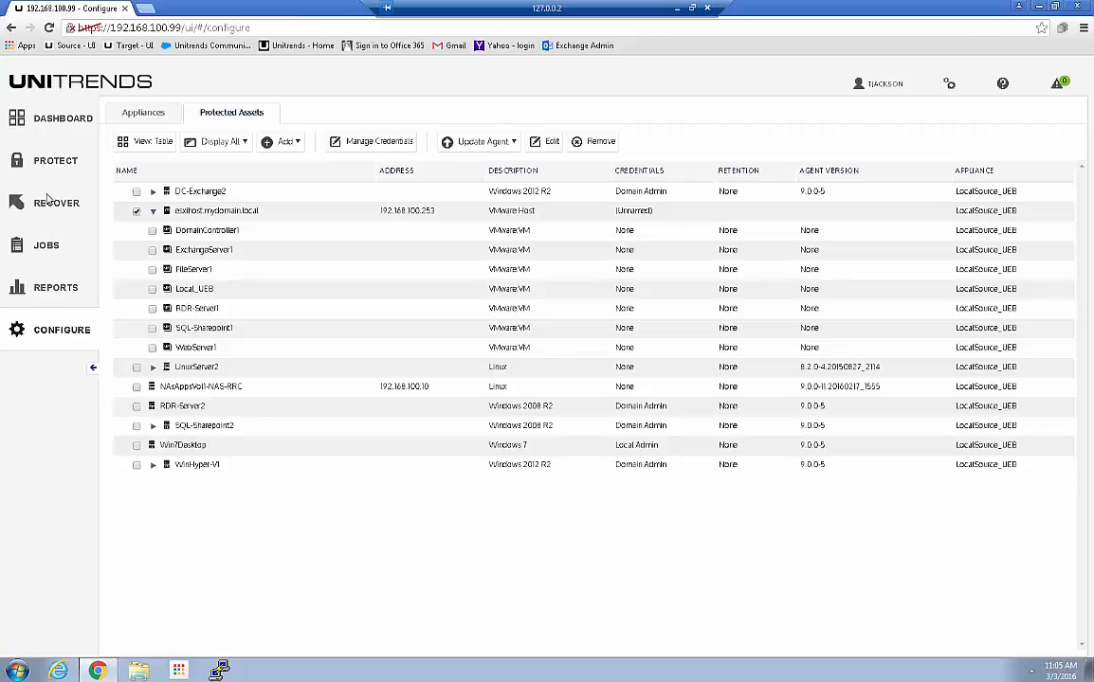
{"action": "left_click", "coordinate": [54, 164]}
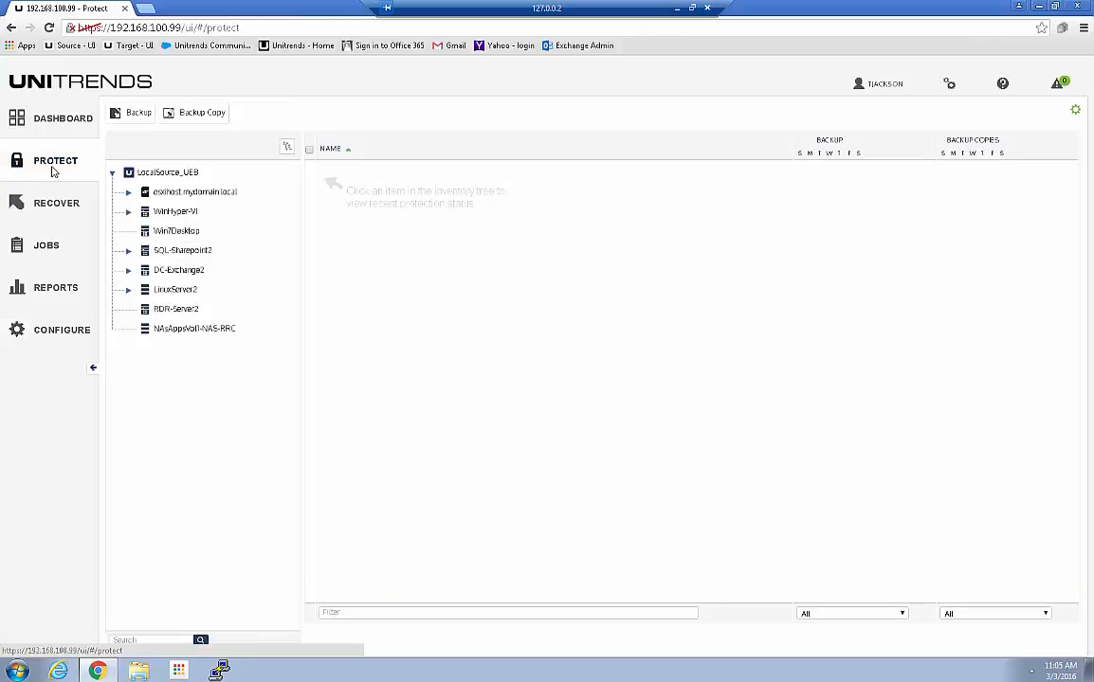
Expand esxihost and its No_Backups, Incr_FE_VMs, Critical_VMs and Dependent_VMs groups, then minimize Chrome
{"action": "left_click", "coordinate": [128, 193]}
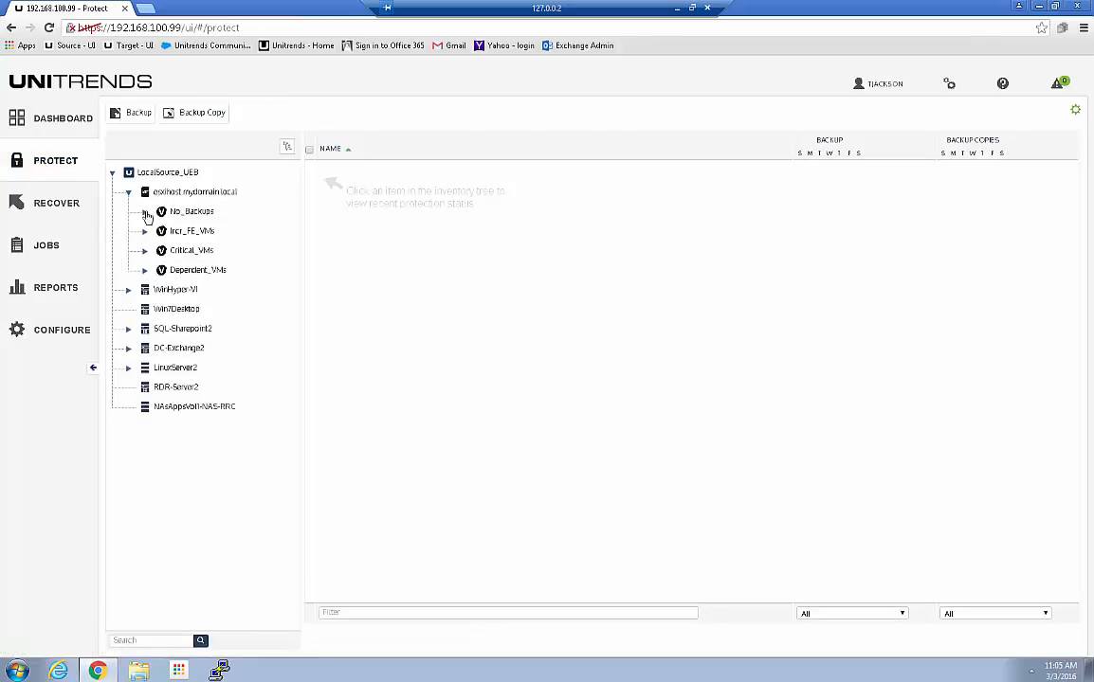
{"action": "left_click", "coordinate": [144, 212]}
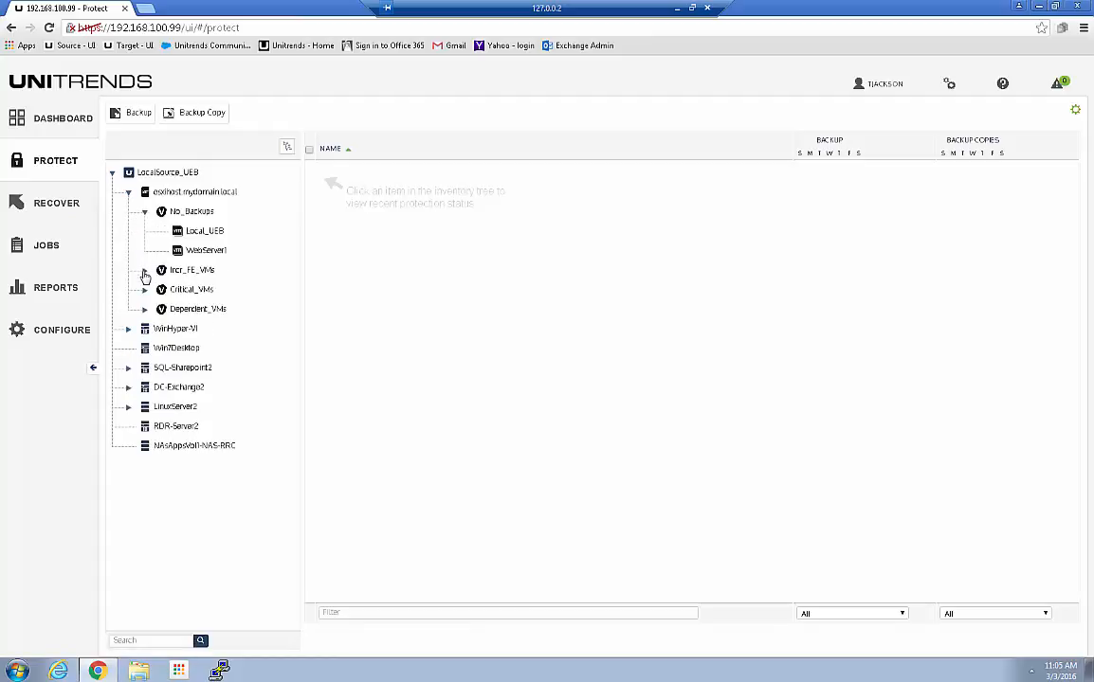
{"action": "left_click", "coordinate": [144, 270]}
{"action": "left_click", "coordinate": [145, 309]}
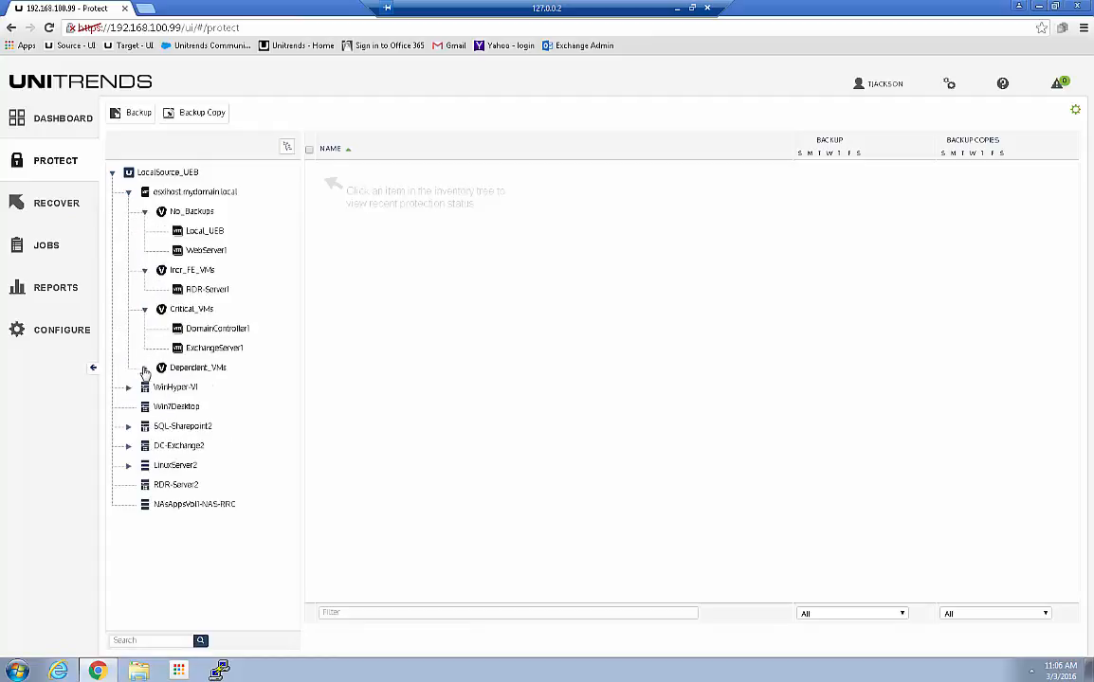
{"action": "left_click", "coordinate": [144, 368]}
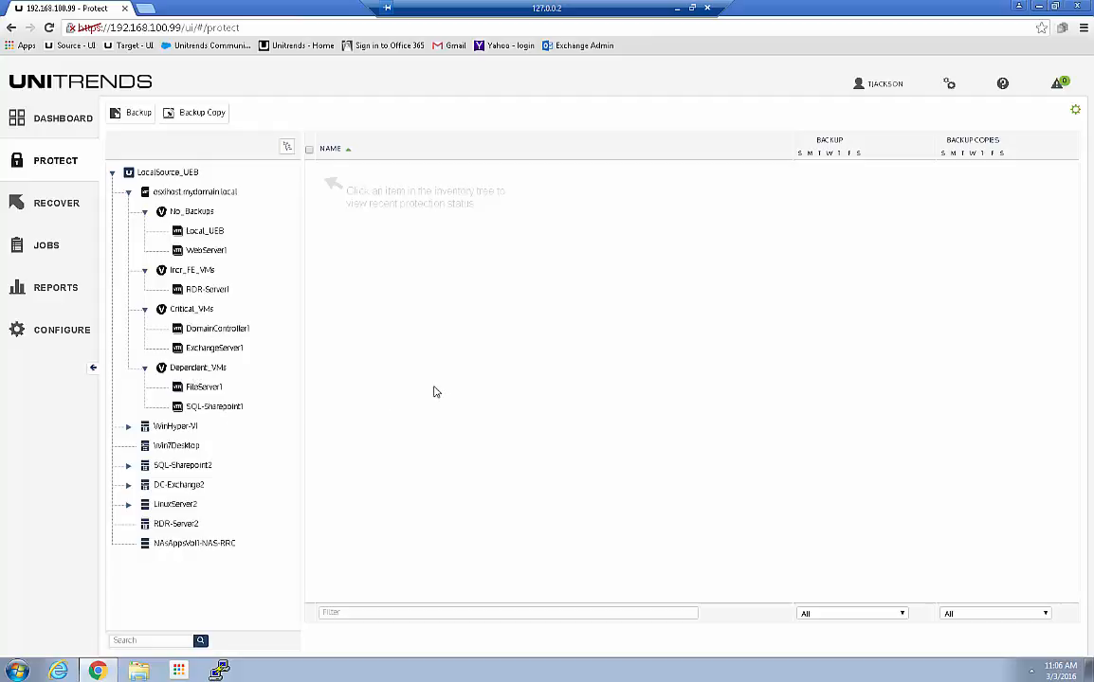
{"action": "left_click", "coordinate": [1018, 7]}
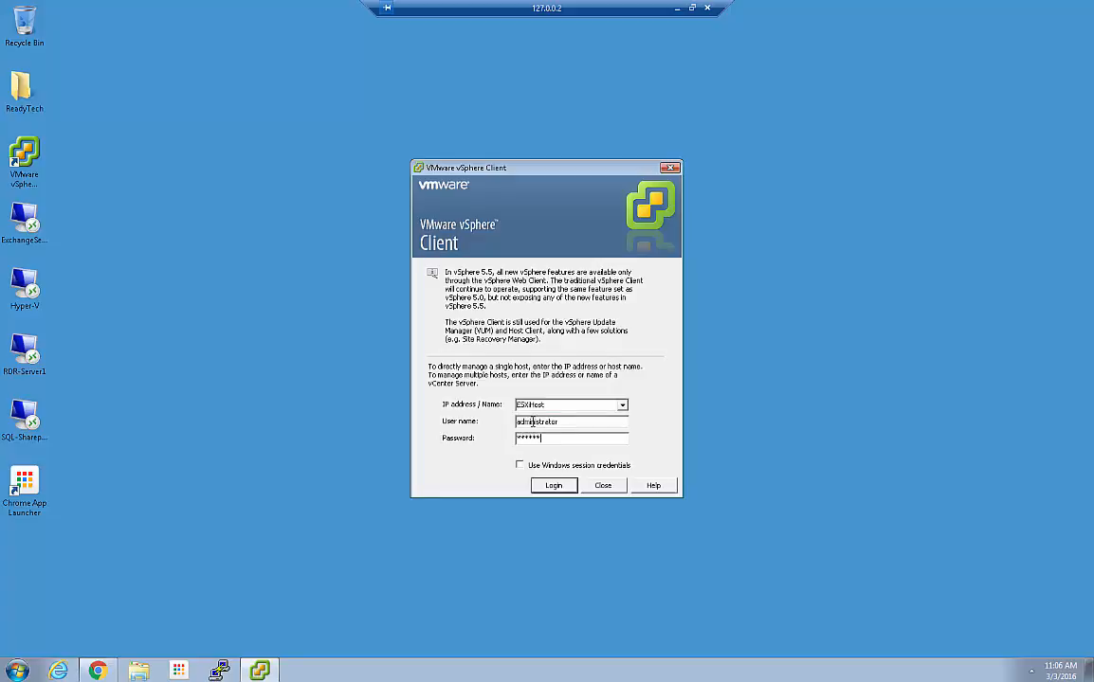
Log in to the ESXiHost host and dismiss the evaluation licence notice (42 days remaining)
{"action": "key", "text": "Return"}
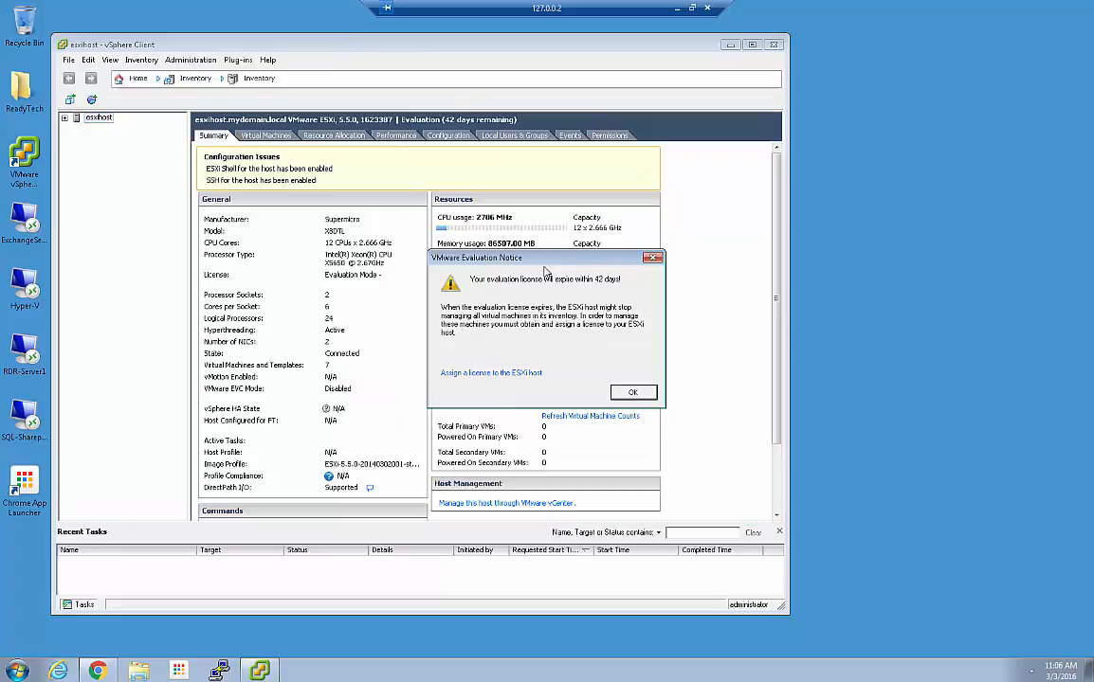
{"action": "left_click", "coordinate": [633, 391]}
Maximize vSphere Client, expand esxihost's Critical_VMs, Dependent_VMs, Incr_FE_VMs and No_Backups folders, then minimize it
{"action": "double_click", "coordinate": [377, 45]}
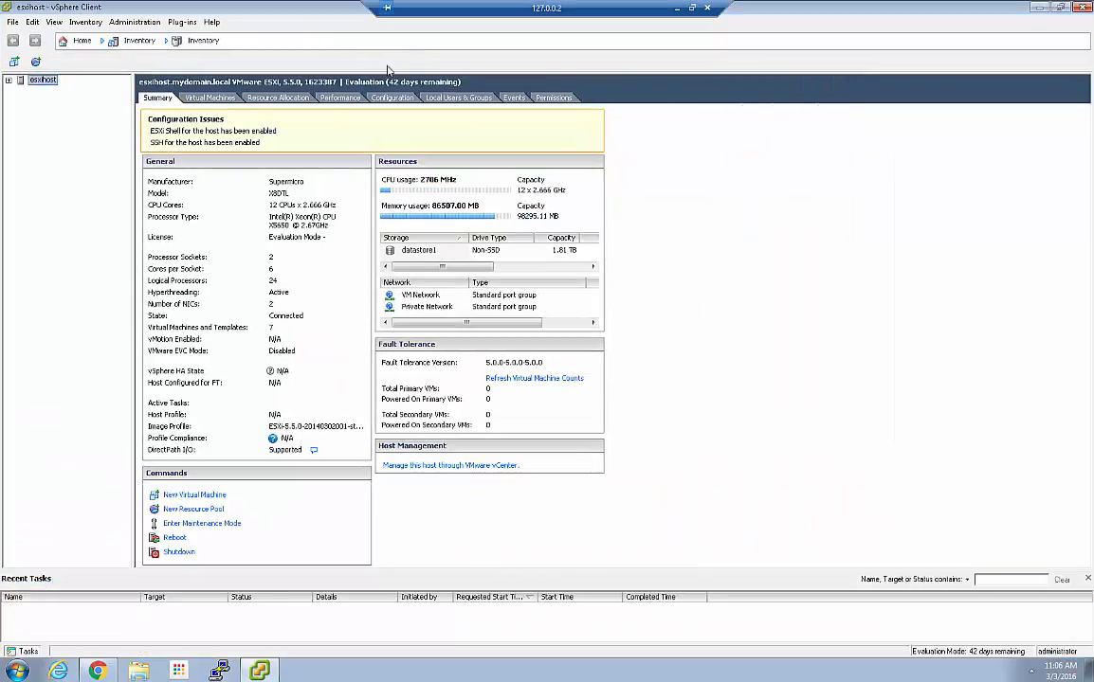
{"action": "left_click", "coordinate": [8, 79]}
{"action": "left_click", "coordinate": [21, 90]}
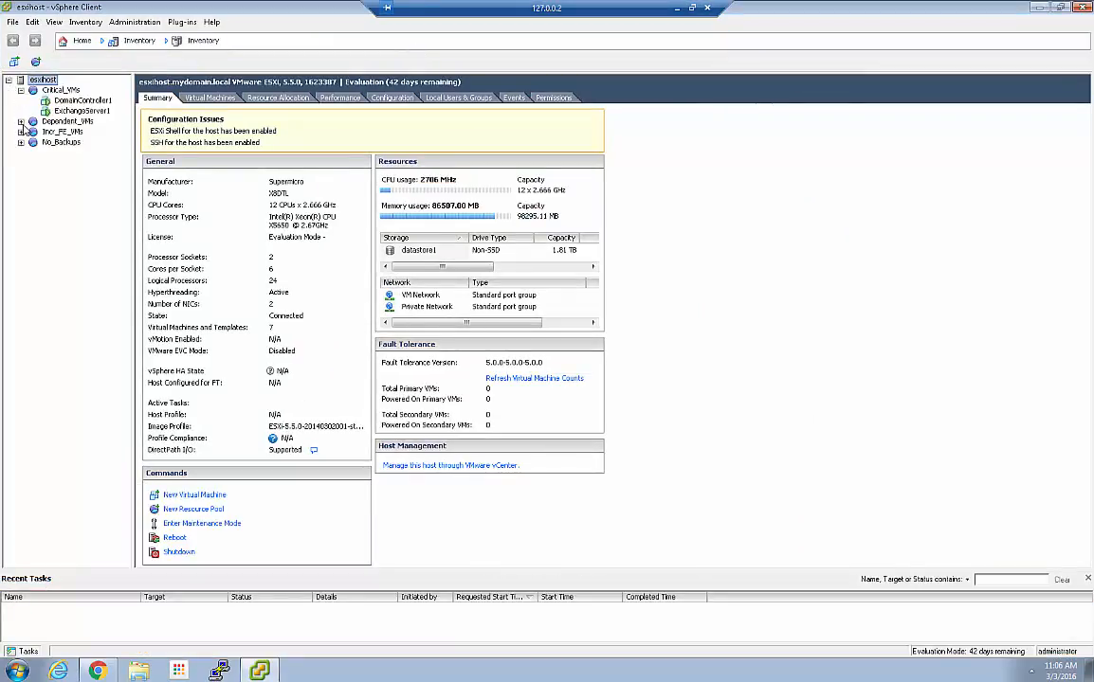
{"action": "left_click", "coordinate": [21, 121]}
{"action": "left_click", "coordinate": [21, 152]}
{"action": "left_click", "coordinate": [21, 173]}
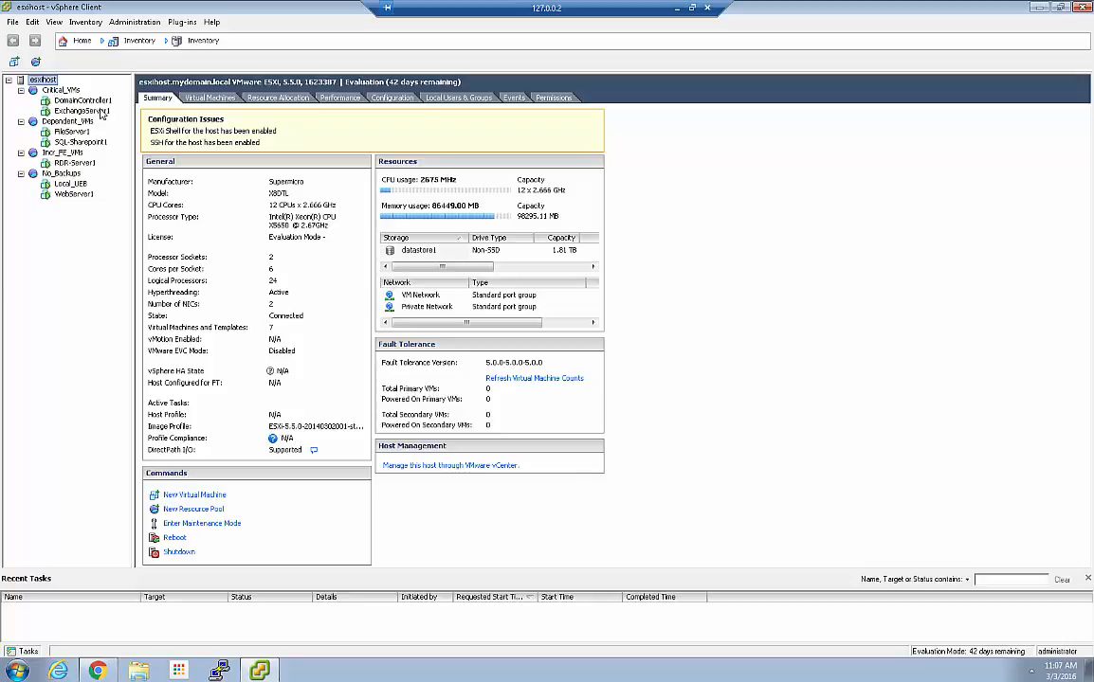
{"action": "left_click", "coordinate": [1038, 8]}
Restore Chrome and open the Protection Summary report from the dashboard's Not Protected count
{"action": "left_click", "coordinate": [97, 671]}
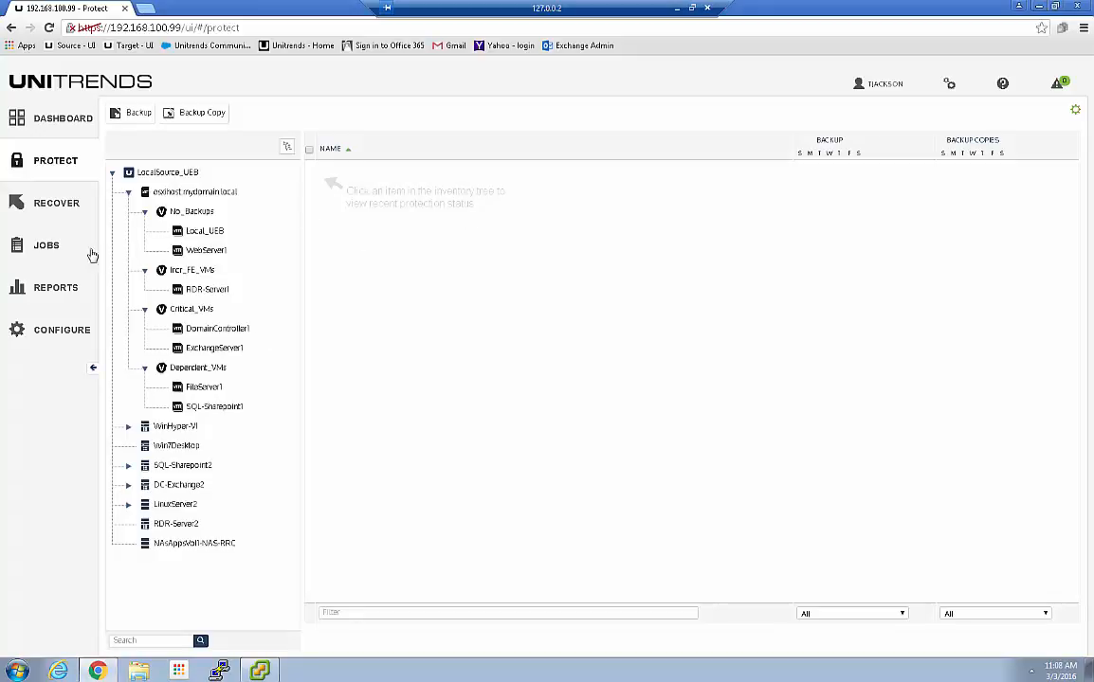
{"action": "left_click", "coordinate": [44, 121]}
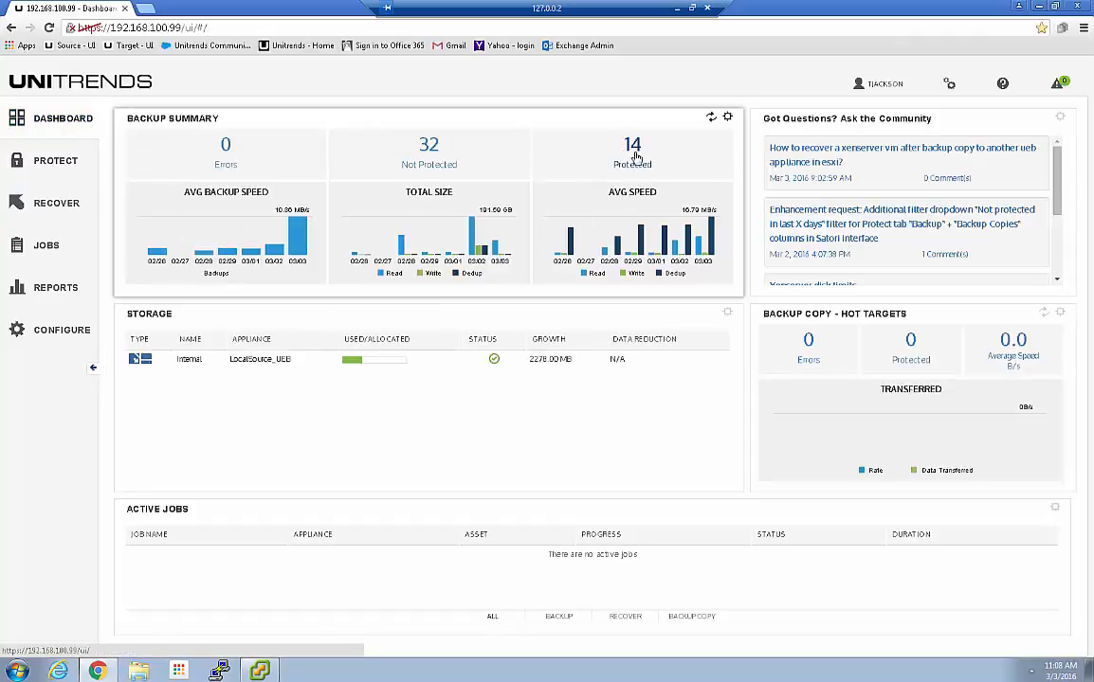
{"action": "left_click", "coordinate": [429, 145]}
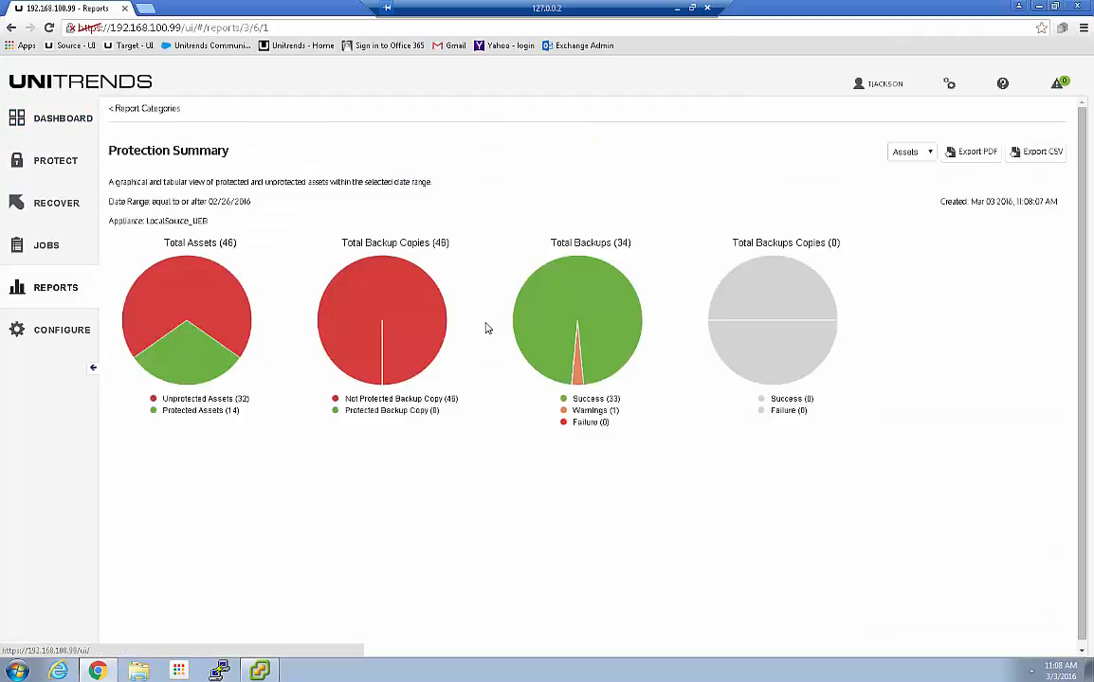
Filter the report's assets by client name 'esx' to the seven esxihost VMs, then show the PowerPoint slides
{"action": "left_click", "coordinate": [770, 506]}
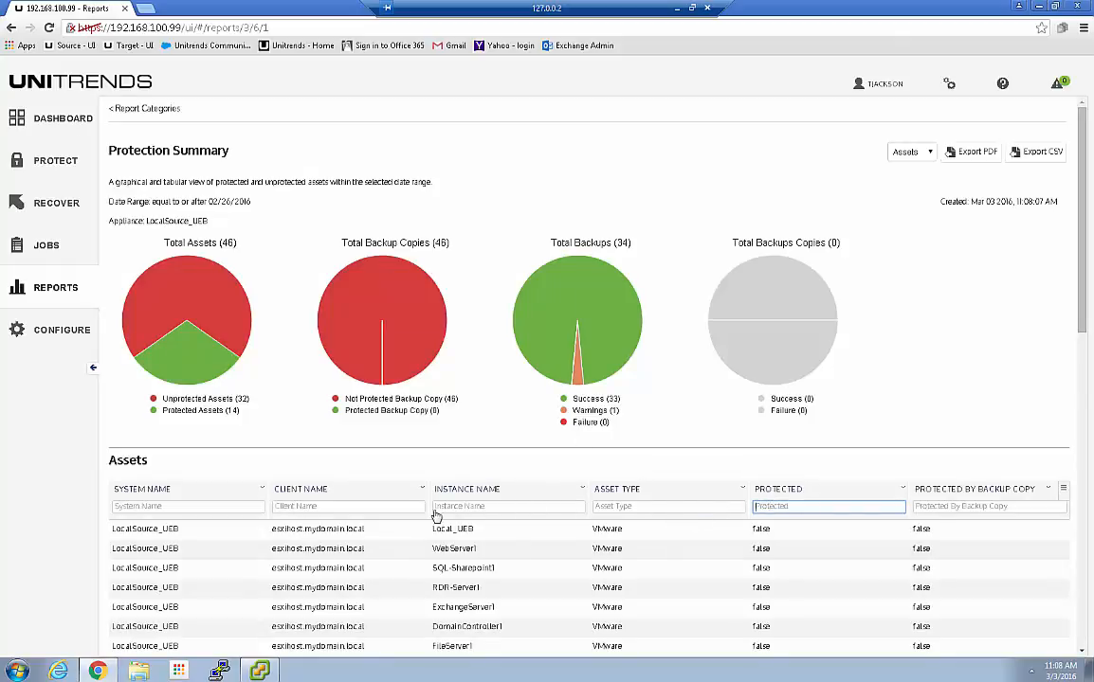
{"action": "scroll", "coordinate": [440, 507], "scroll_direction": "down", "scroll_amount": 1}
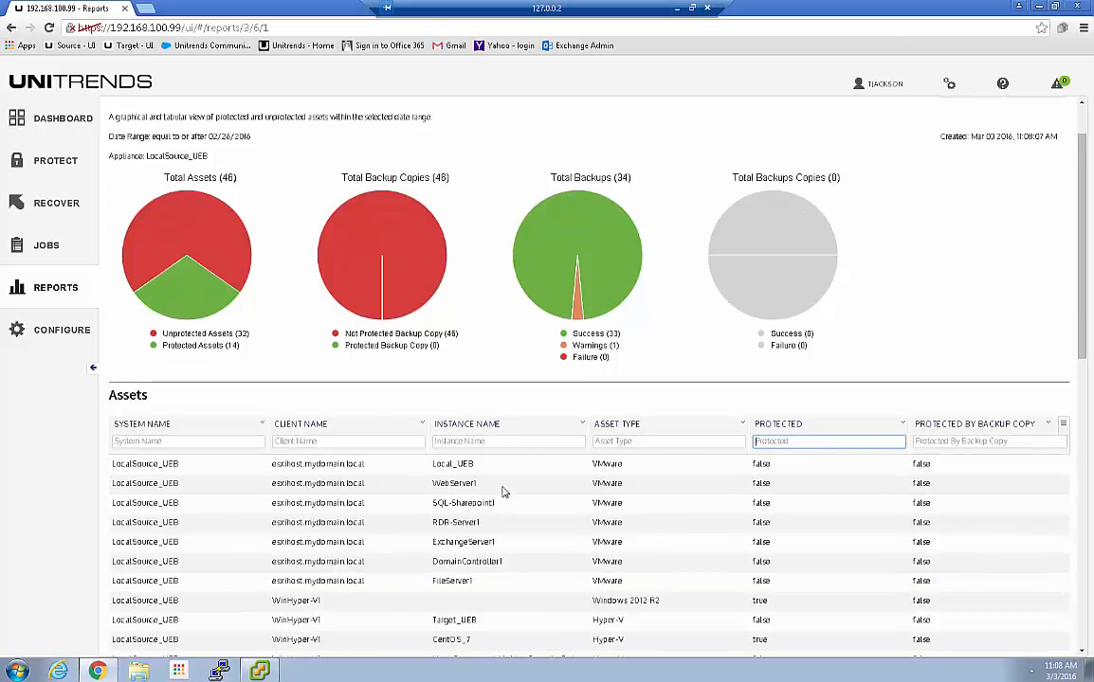
{"action": "left_click", "coordinate": [332, 442]}
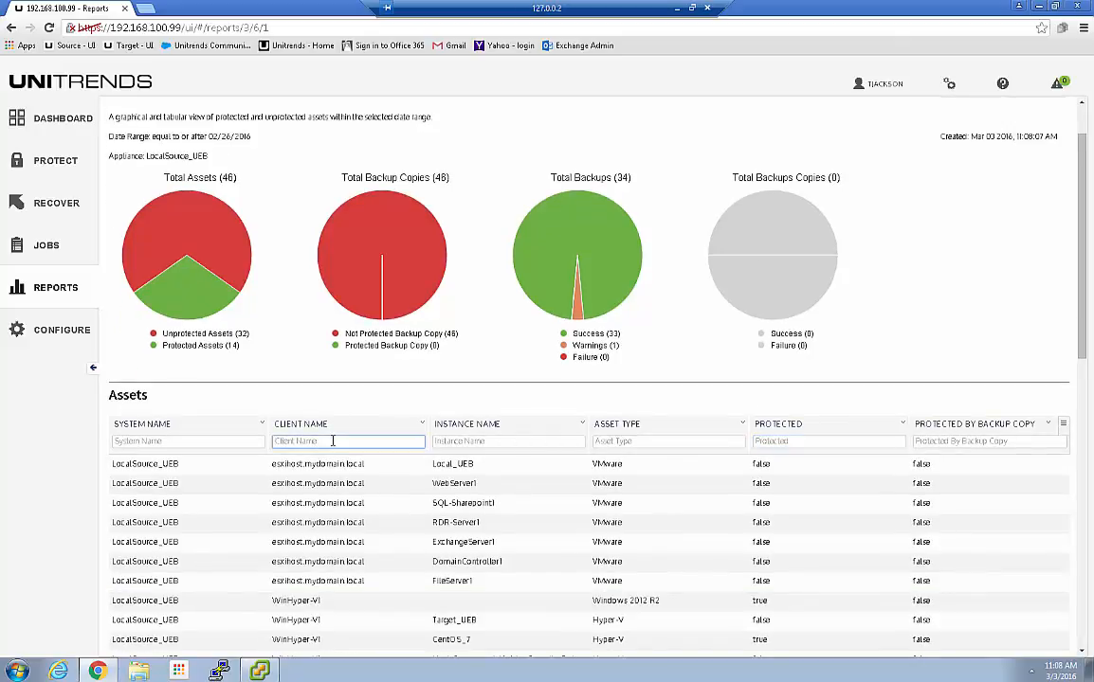
{"action": "type", "text": "esx"}
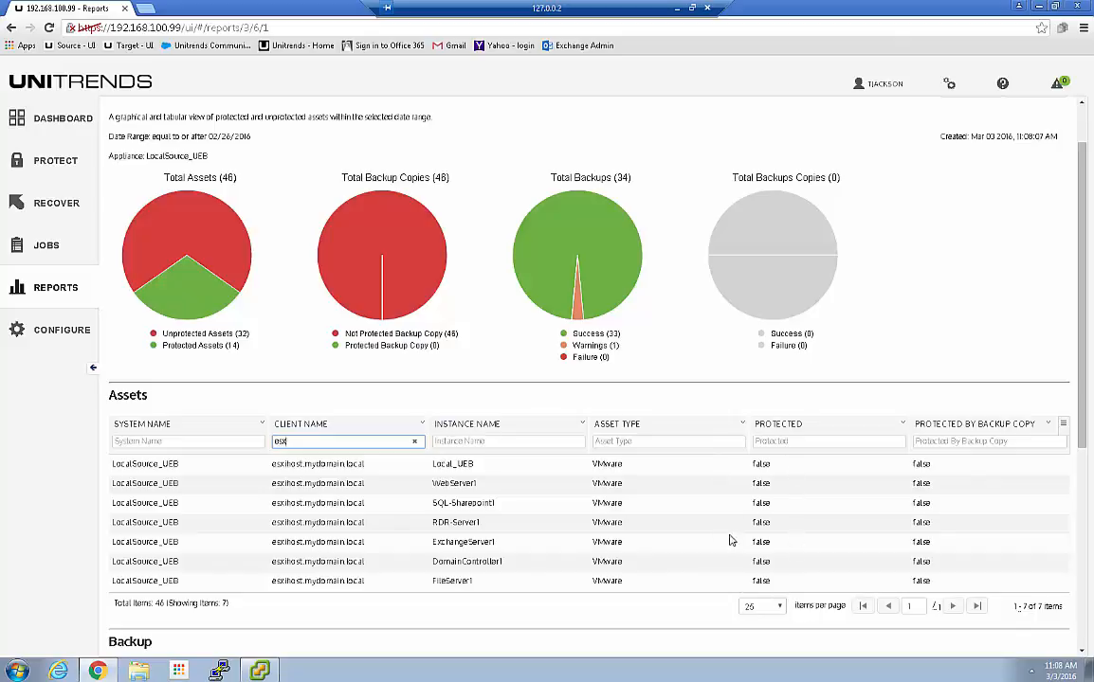
{"action": "scroll", "coordinate": [713, 575], "scroll_direction": "down", "scroll_amount": 3}
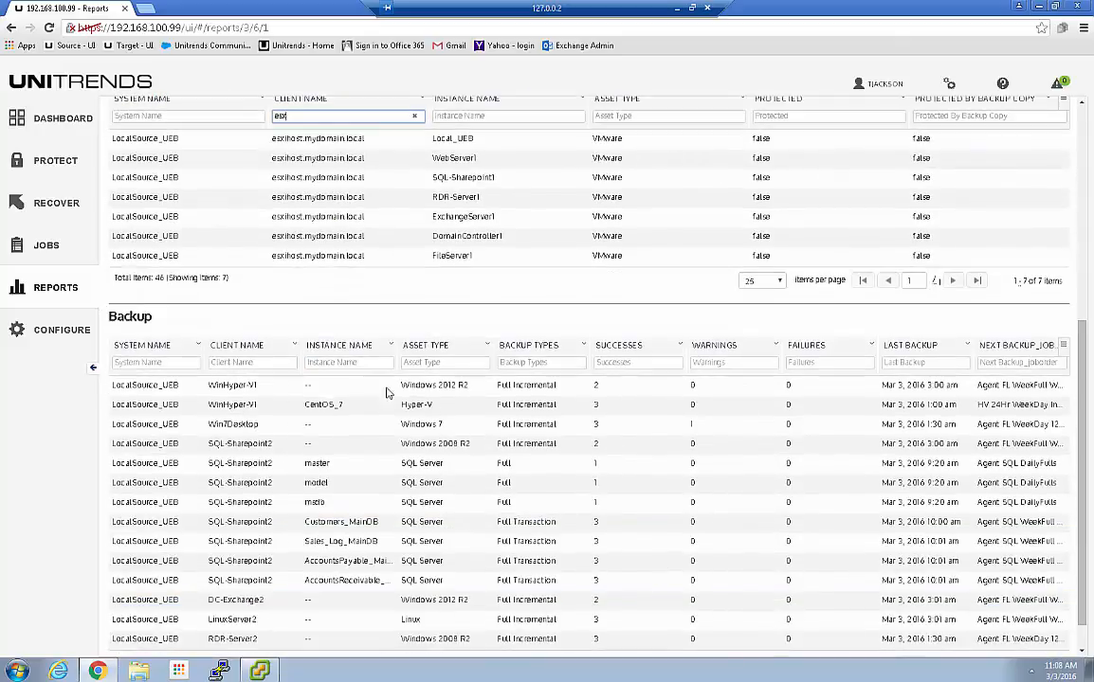
{"action": "scroll", "coordinate": [351, 389], "scroll_direction": "down", "scroll_amount": 1}
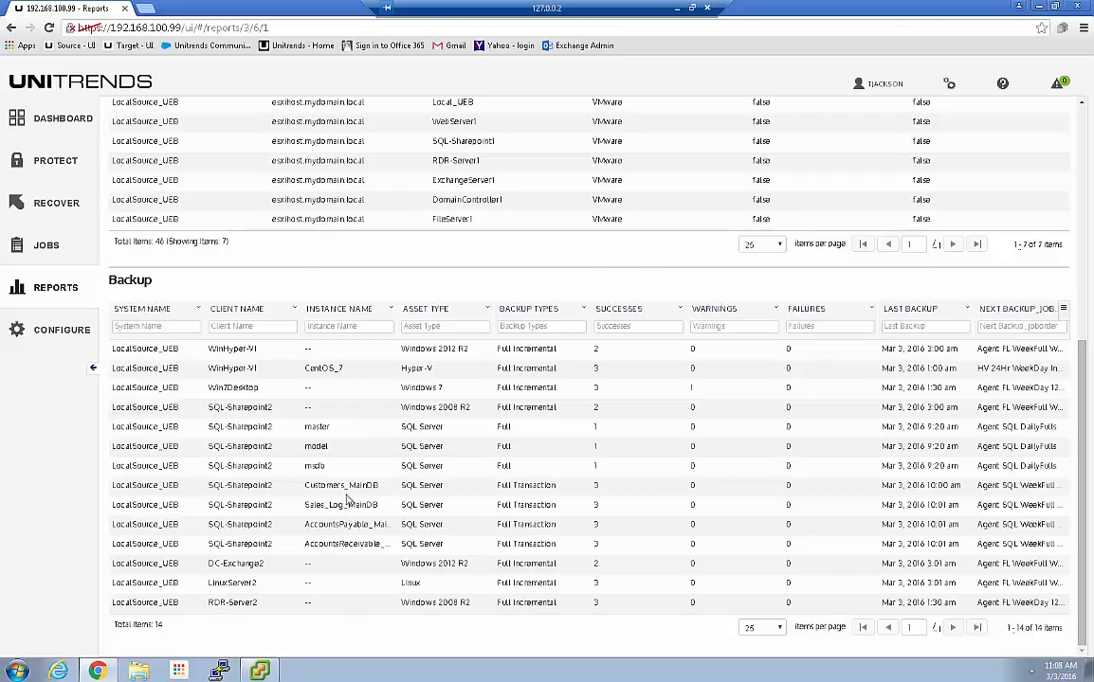
{"action": "scroll", "coordinate": [347, 500], "scroll_direction": "up", "scroll_amount": 2}
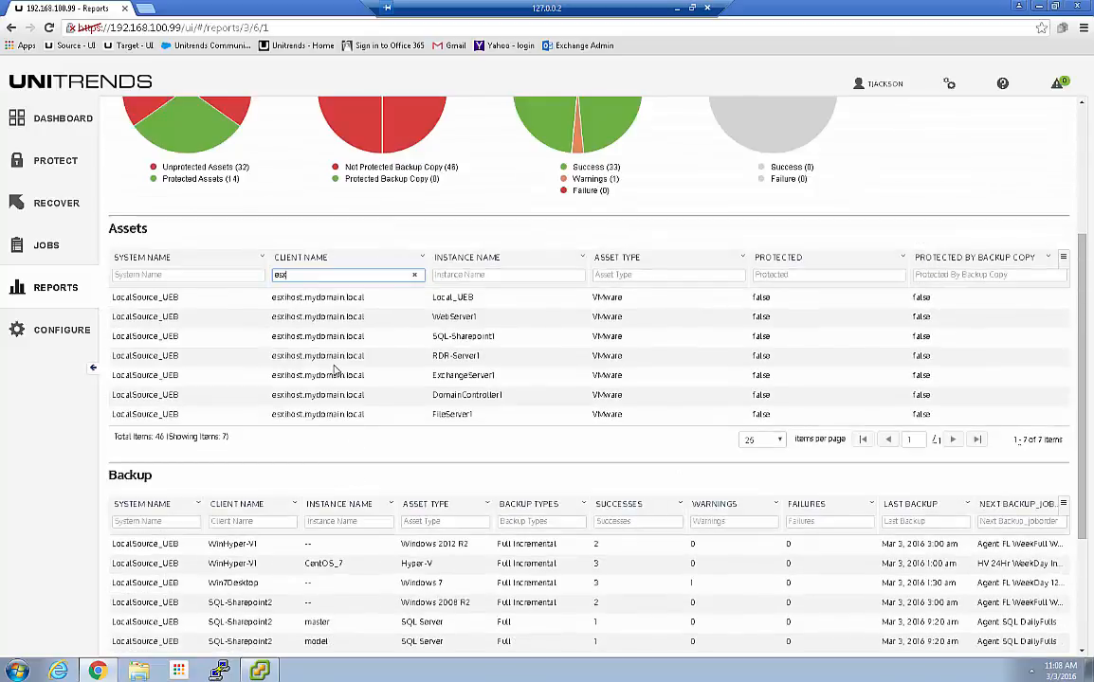
{"action": "scroll", "coordinate": [334, 365], "scroll_direction": "up", "scroll_amount": 1}
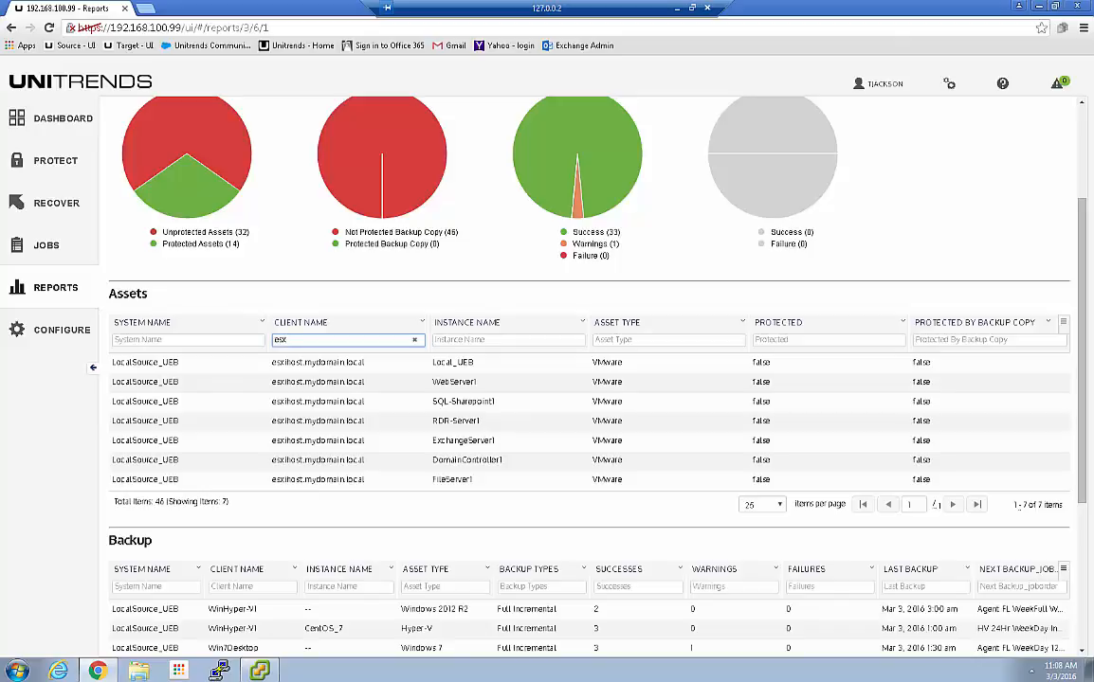
{"action": "left_click_drag", "start_coordinate": [0, 53], "coordinate": [467, 1]}
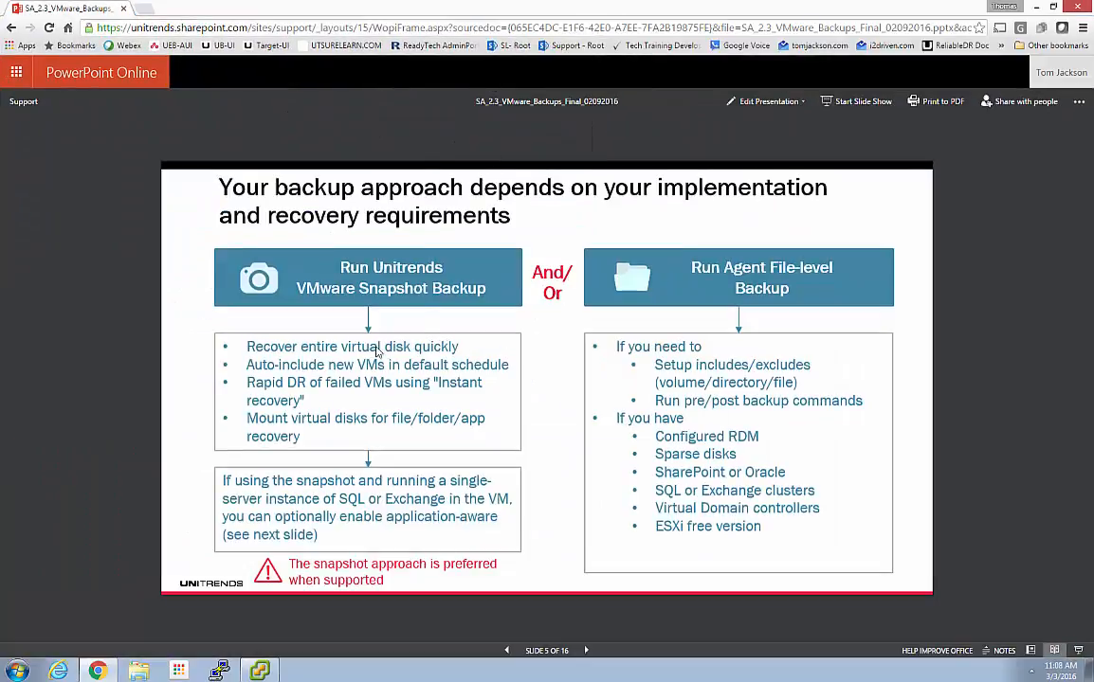
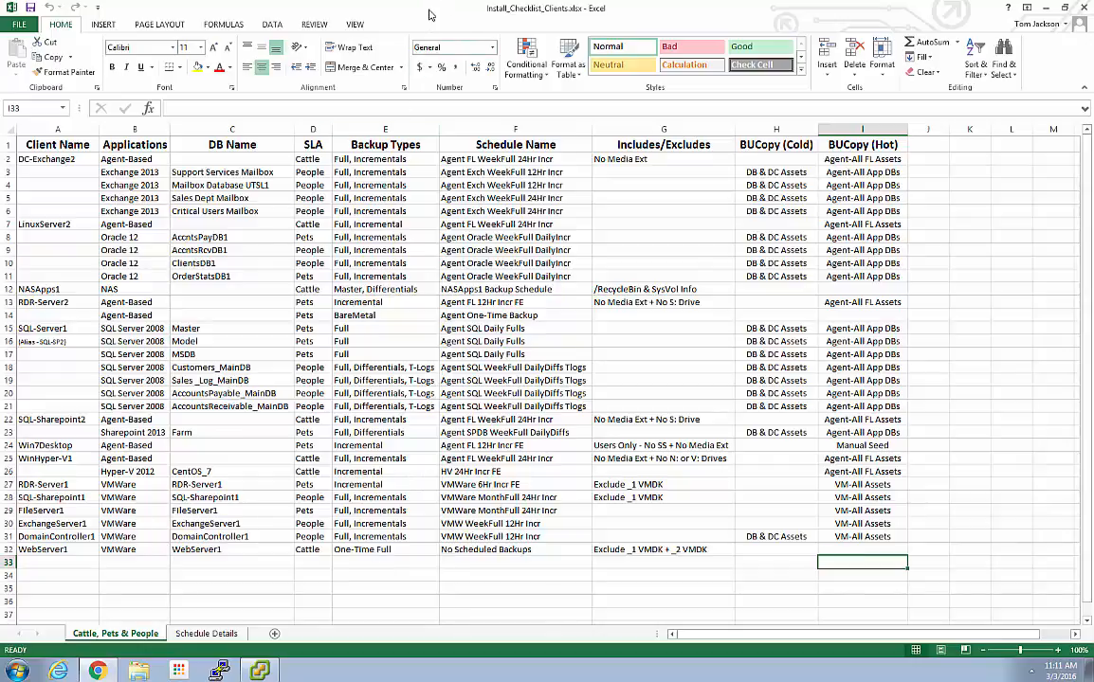
Move the Excel checklist aside to reveal the Unitrends report of assets filtered by 'esx'
{"action": "left_click_drag", "start_coordinate": [430, 8], "coordinate": [1092, 112]}
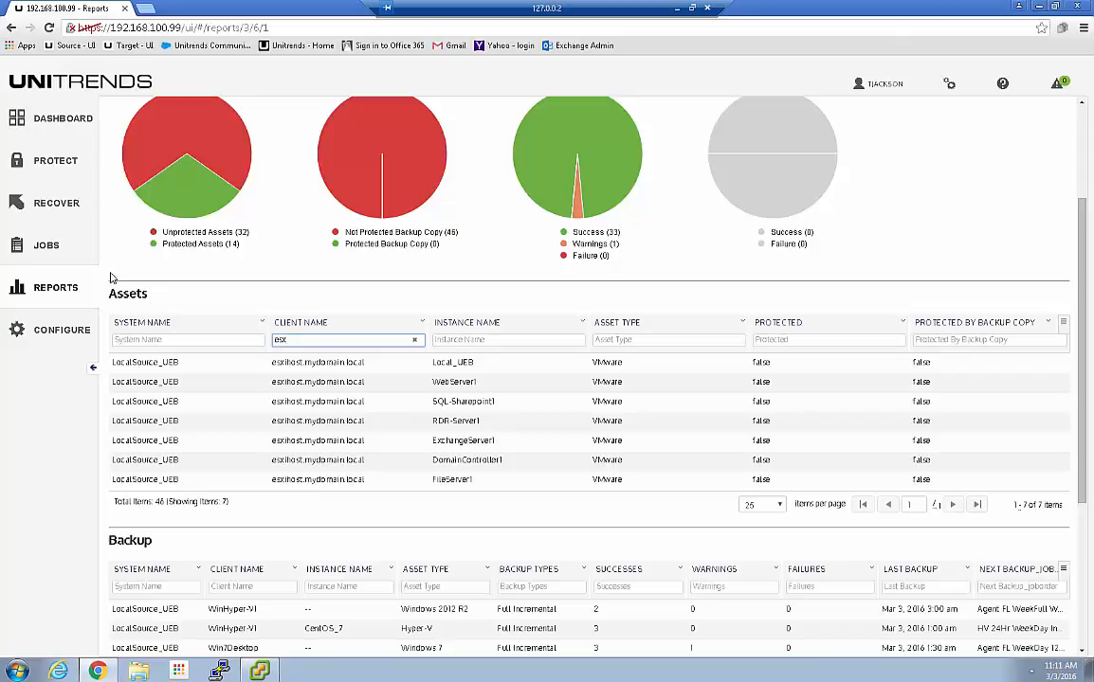
Start a new backup job in Job Manager with VMware Assets as the backup type
{"action": "left_click", "coordinate": [43, 248]}
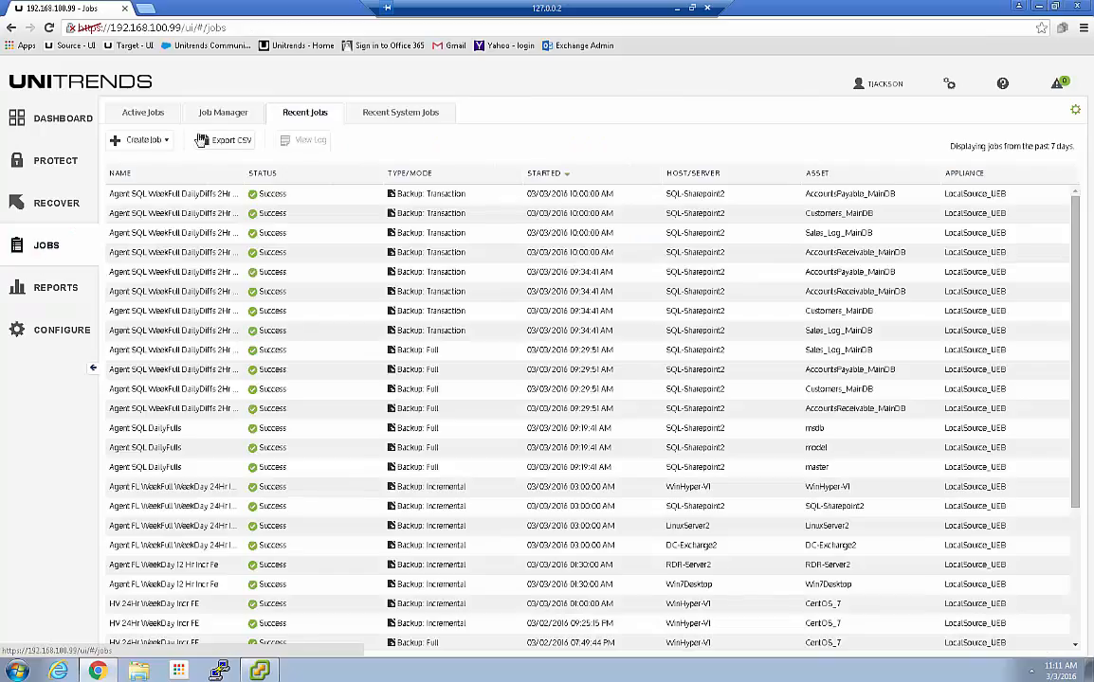
{"action": "left_click", "coordinate": [225, 114]}
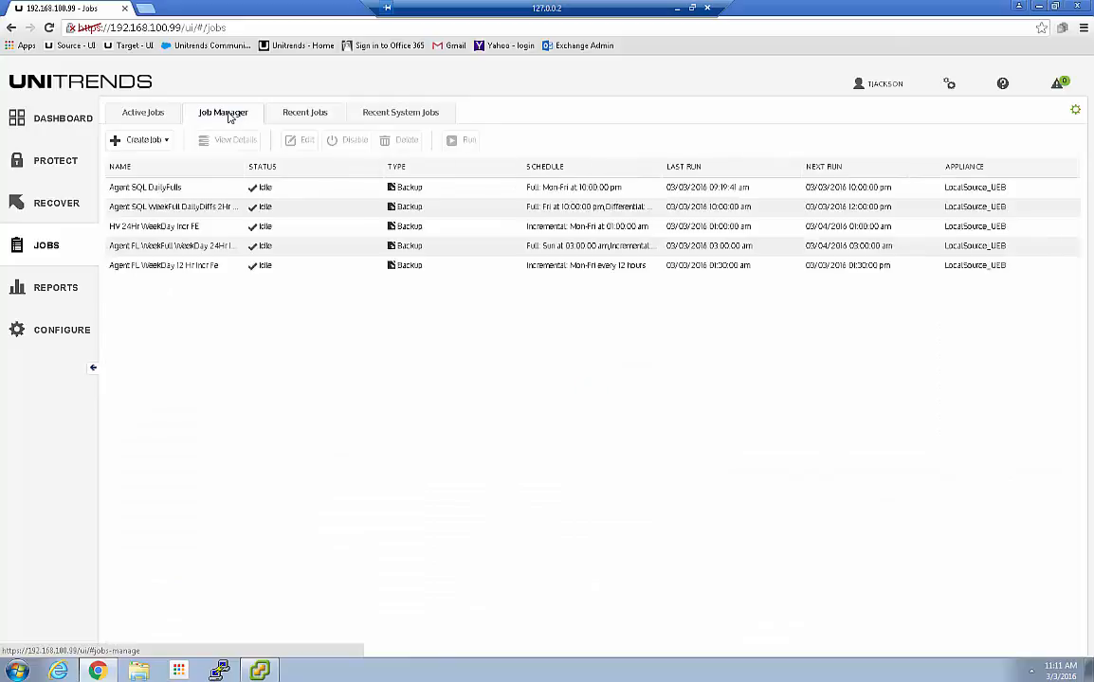
{"action": "left_click", "coordinate": [160, 142]}
{"action": "left_click", "coordinate": [138, 166]}
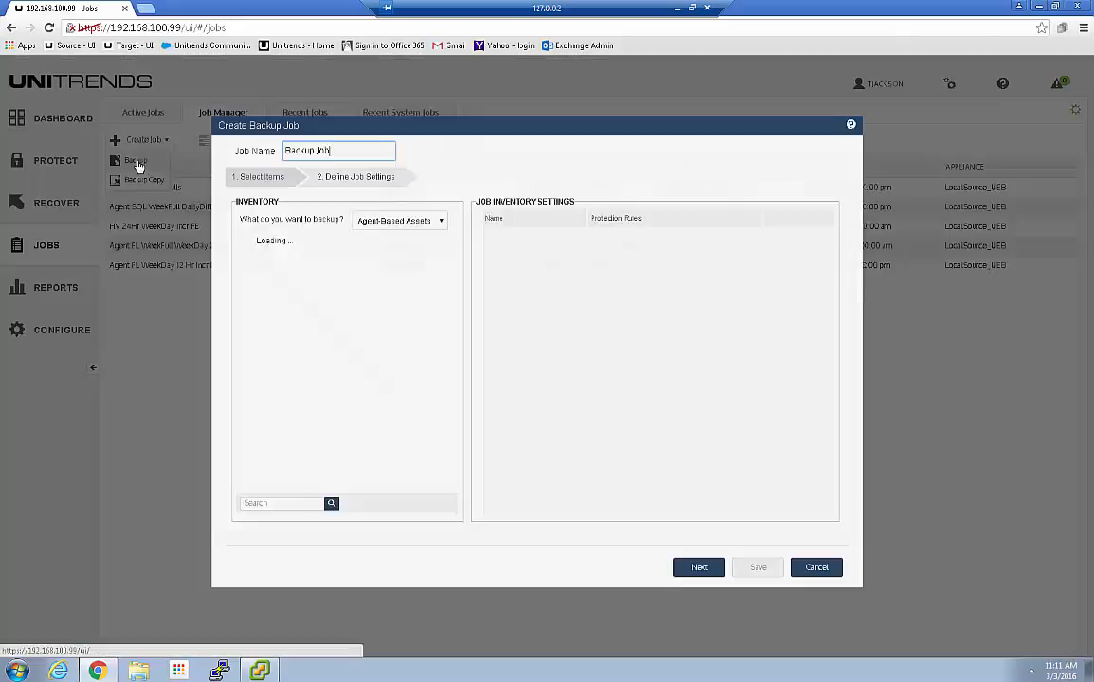
{"action": "left_click", "coordinate": [453, 226]}
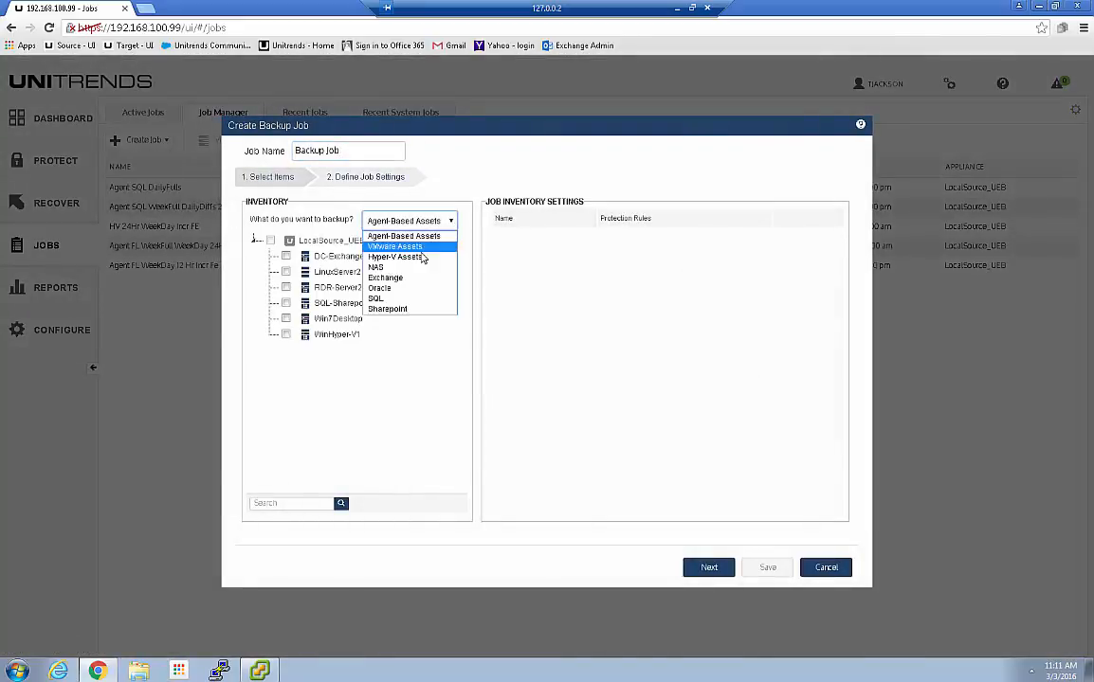
{"action": "left_click", "coordinate": [418, 254]}
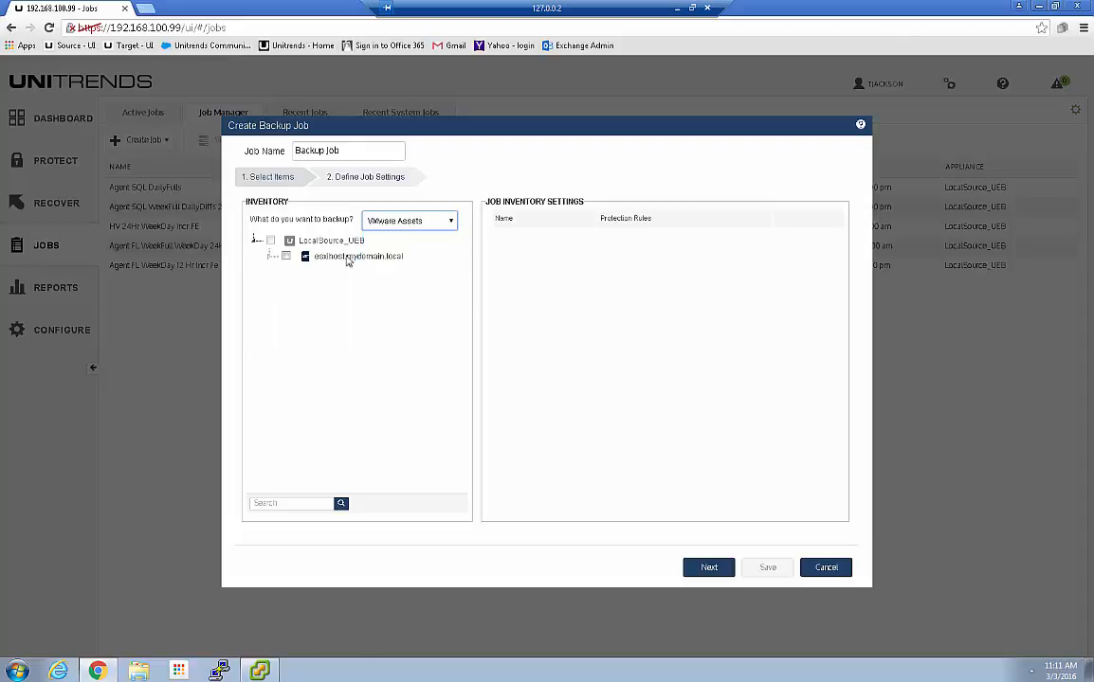
Expand the Dependent_VMs, Critical_VMs, Incr_FE_VMs and No_Backups folders and include RDR-Server1
{"action": "left_click", "coordinate": [270, 257]}
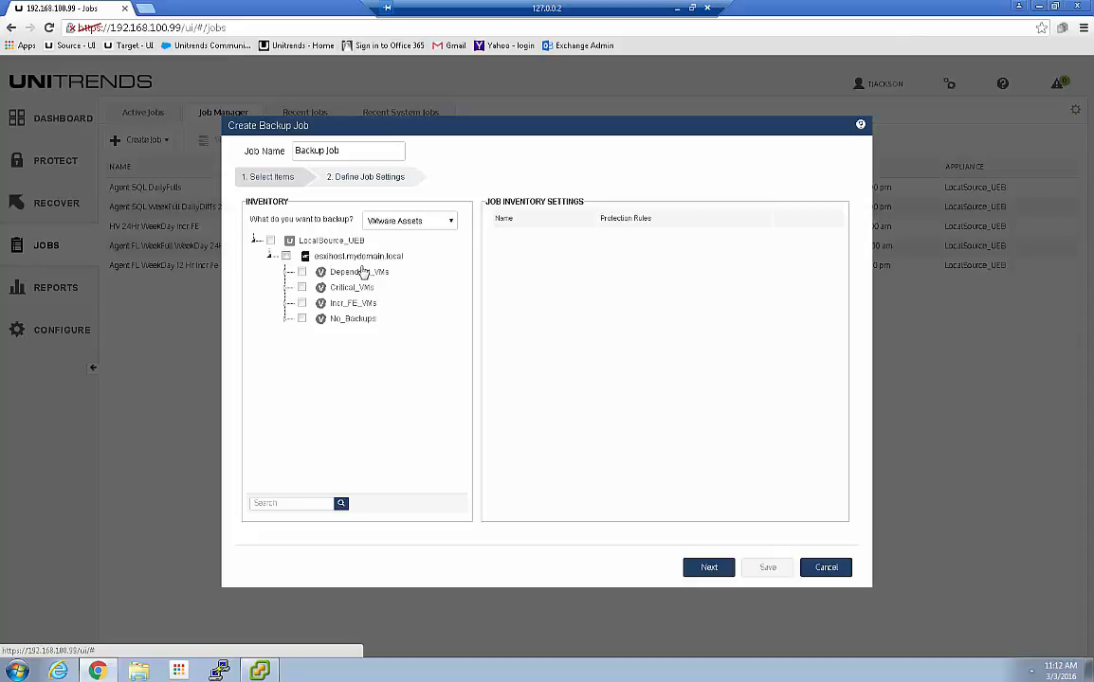
{"action": "left_click", "coordinate": [288, 273]}
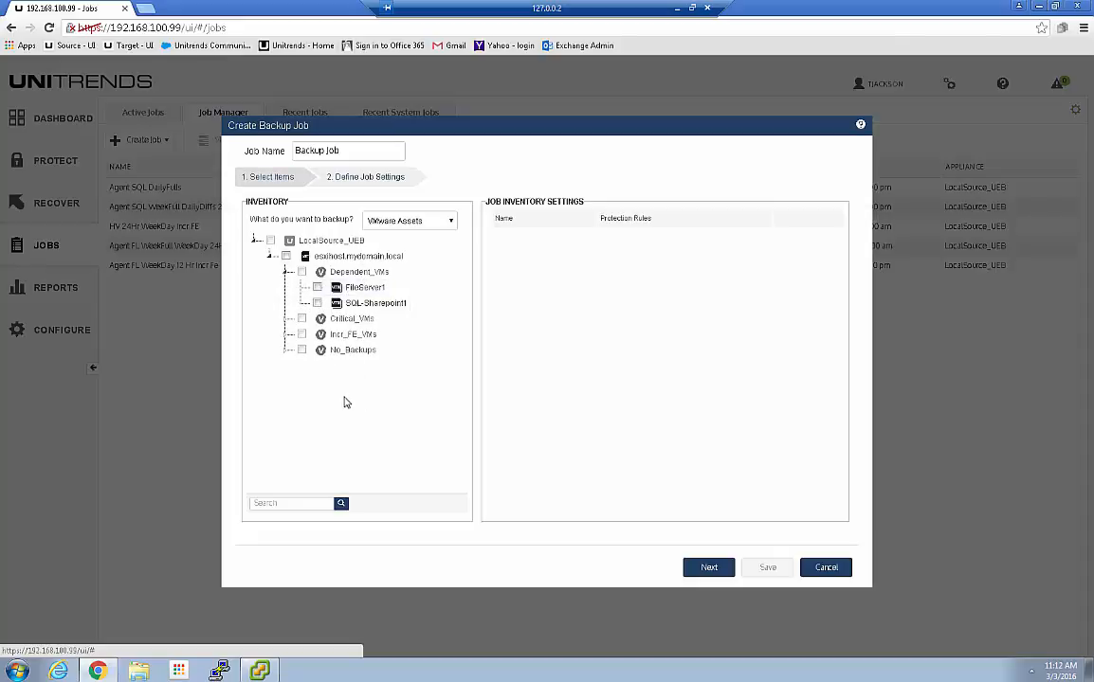
{"action": "left_click", "coordinate": [287, 319]}
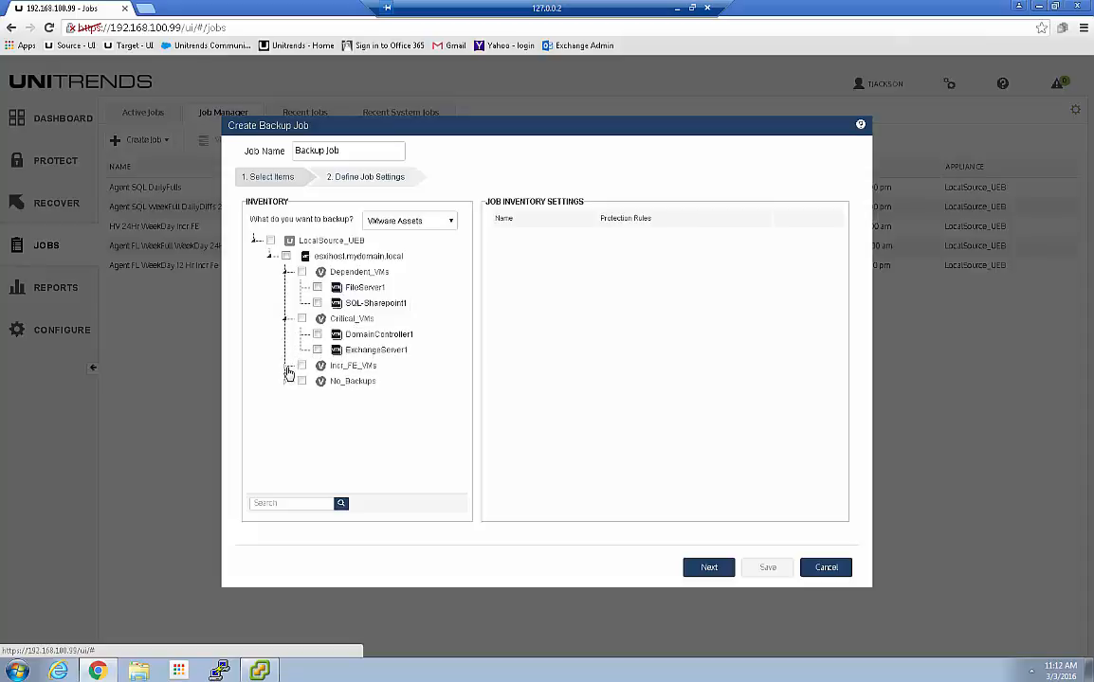
{"action": "left_click", "coordinate": [288, 367]}
{"action": "left_click", "coordinate": [287, 397]}
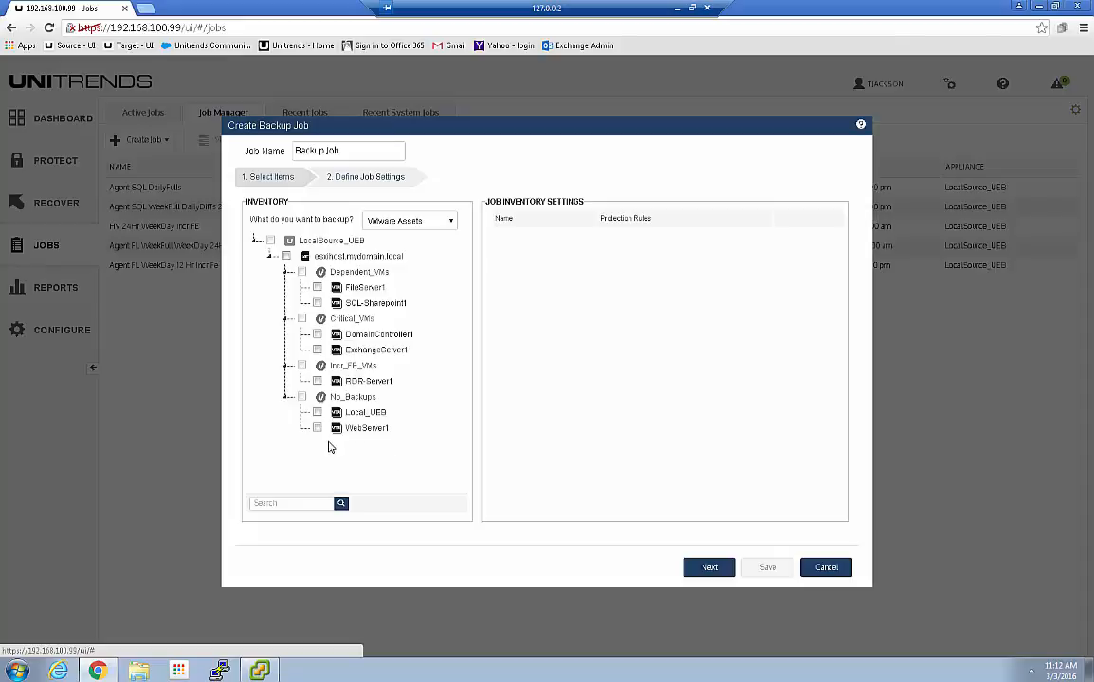
{"action": "left_click", "coordinate": [318, 383]}
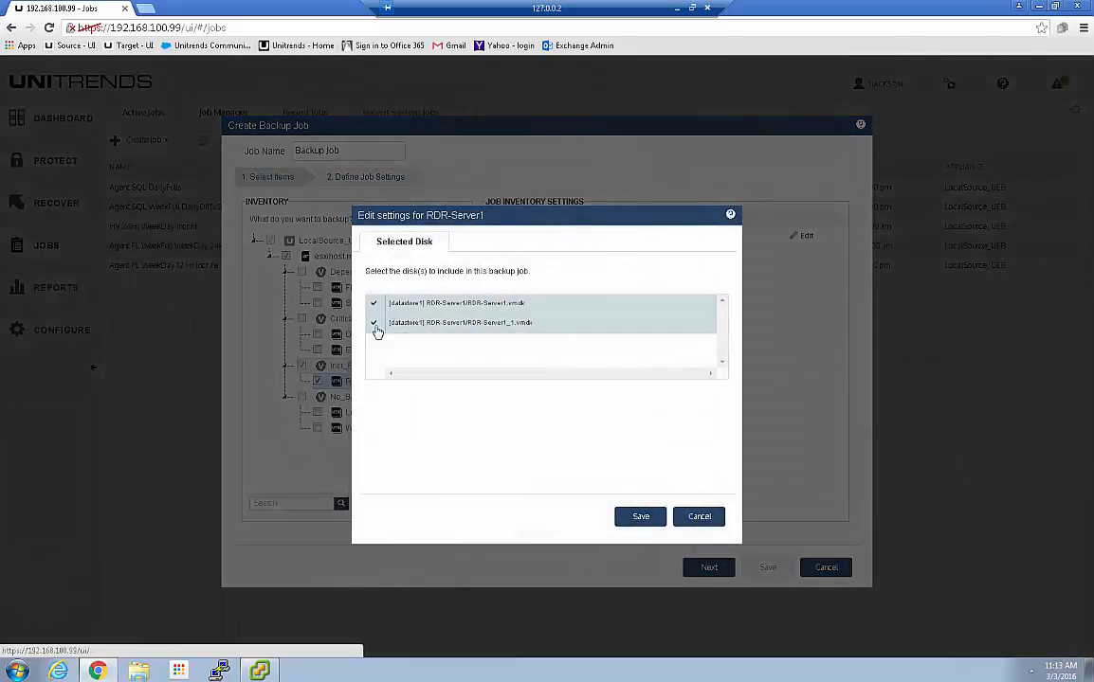
Untick disk RDR-Server1_1.vmdk for RDR-Server1, save it, and select the default job name
{"action": "left_click", "coordinate": [374, 325]}
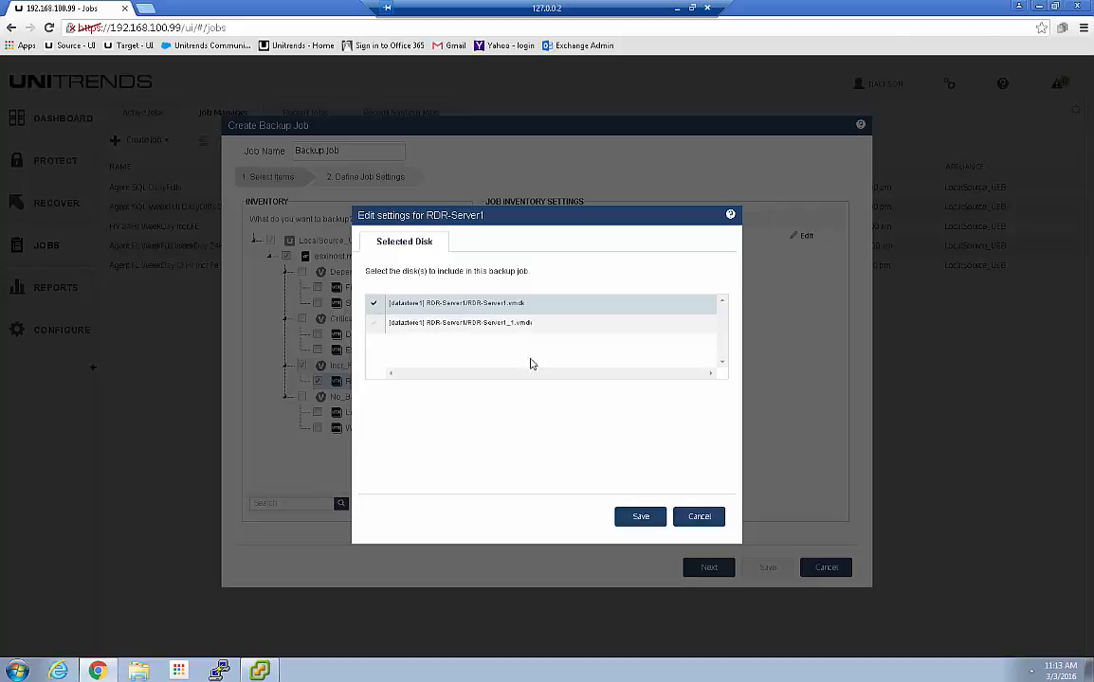
{"action": "left_click", "coordinate": [640, 518]}
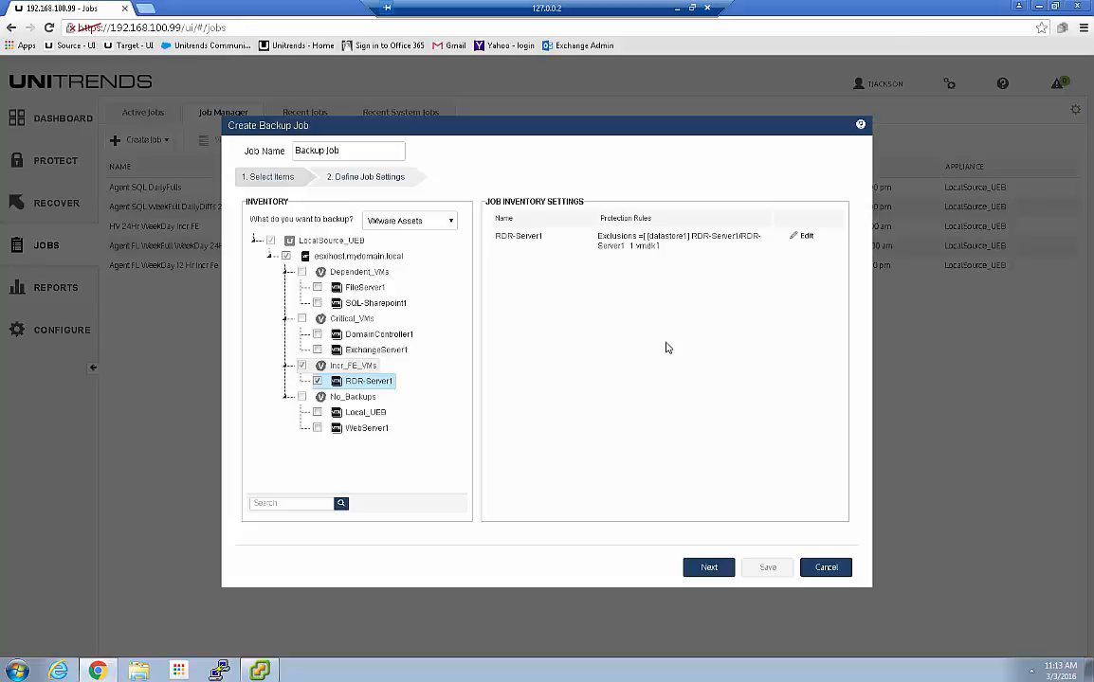
{"action": "triple_click", "coordinate": [343, 150]}
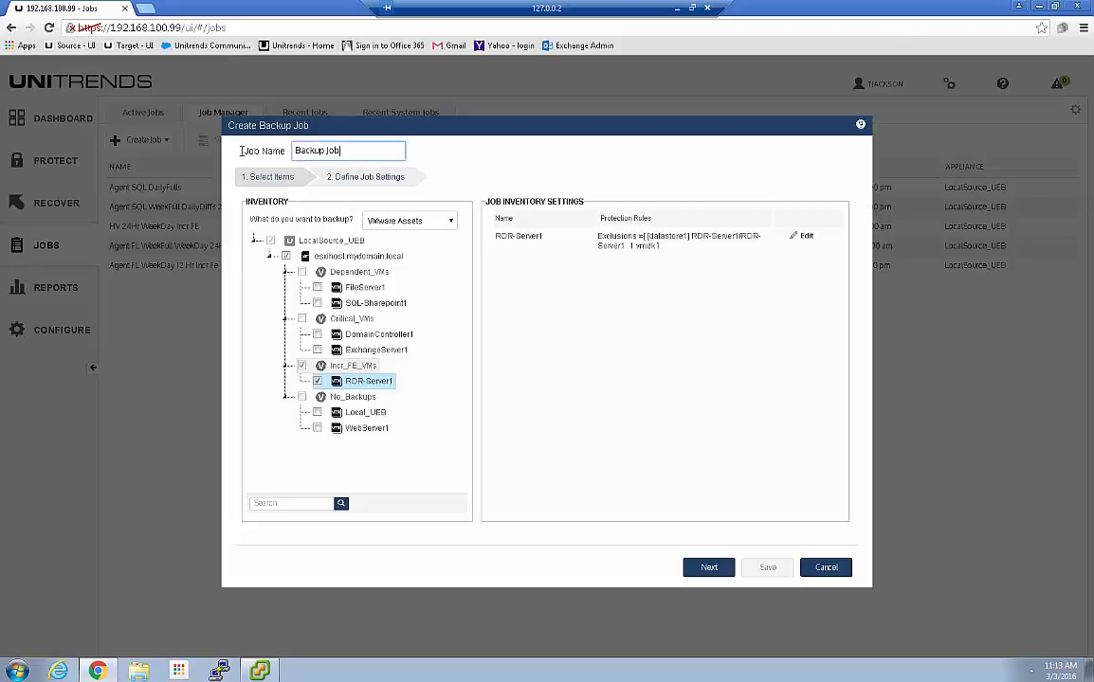
Name the backup job 'VMW 6Hr Incr FE'
{"action": "left_click", "coordinate": [710, 571]}
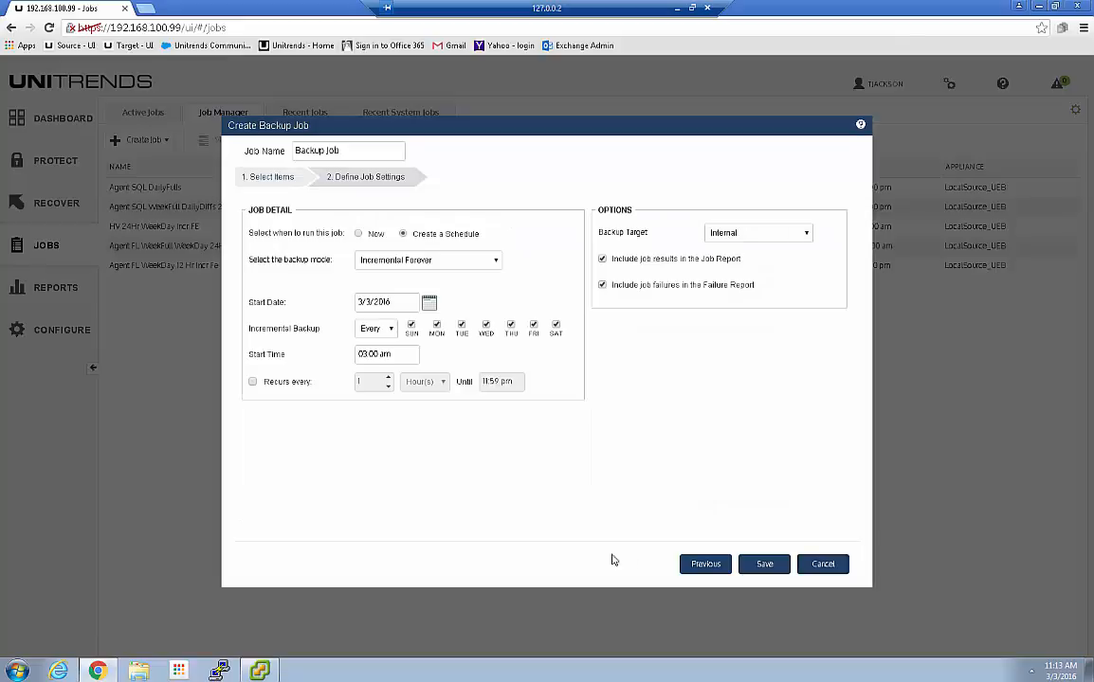
{"action": "triple_click", "coordinate": [343, 150]}
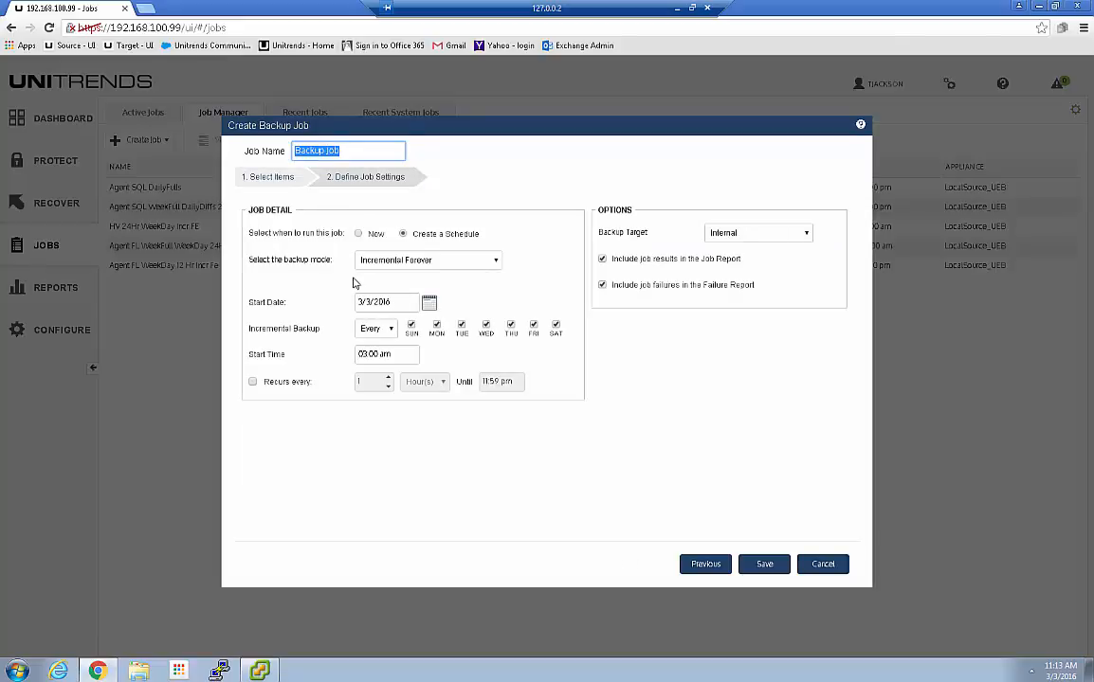
{"action": "type", "text": "VMW 6Hr Incr"}
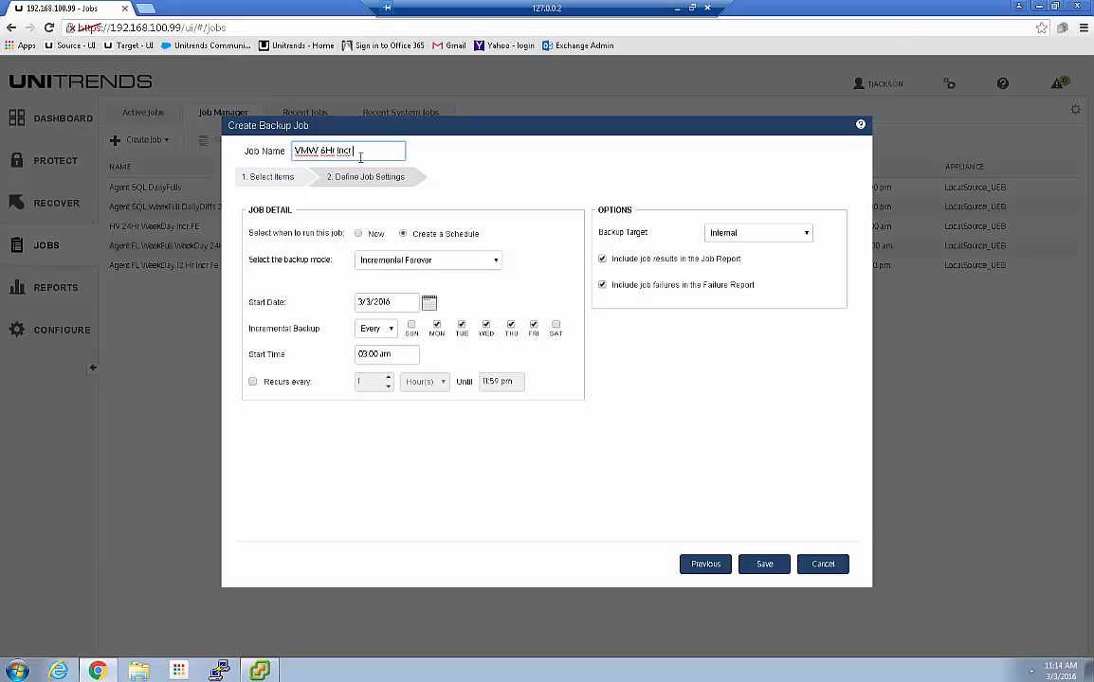
{"action": "type", "text": " FE"}
Set the start time to 12:30 am and make the job recur every 6 hours
{"action": "left_click", "coordinate": [367, 353]}
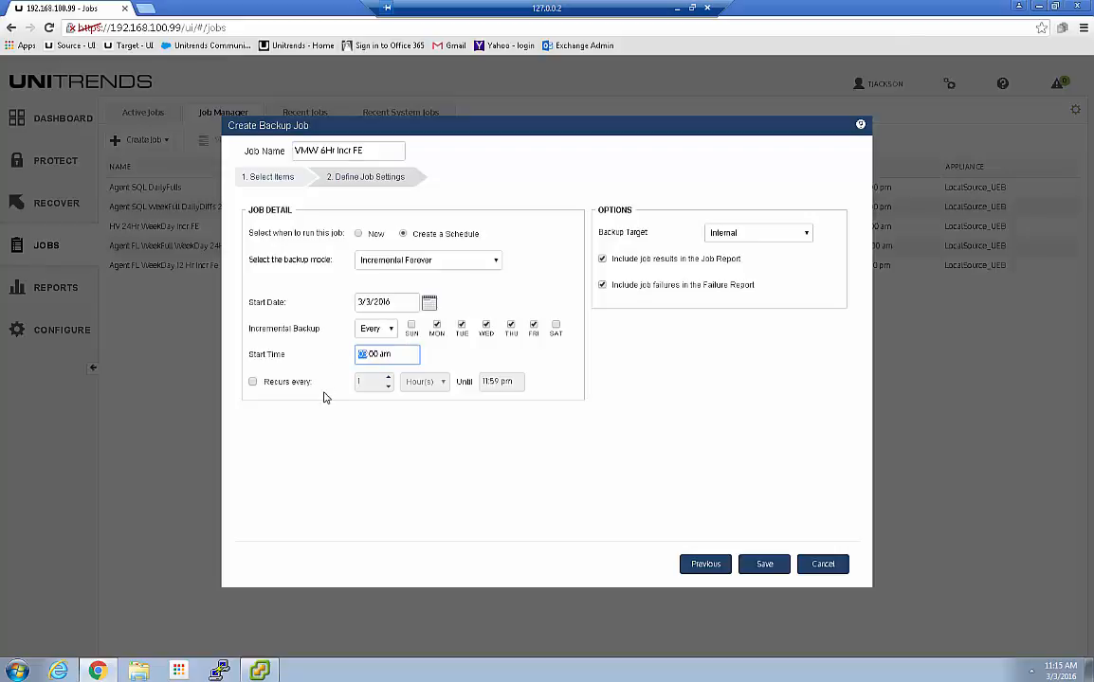
{"action": "type", "text": "12:00"}
{"action": "left_click", "coordinate": [370, 354]}
{"action": "left_click", "coordinate": [373, 356]}
{"action": "left_click", "coordinate": [372, 357]}
{"action": "type", "text": "5"}
{"action": "type", "text": "30"}
{"action": "left_click", "coordinate": [253, 381]}
{"action": "left_click", "coordinate": [360, 382]}
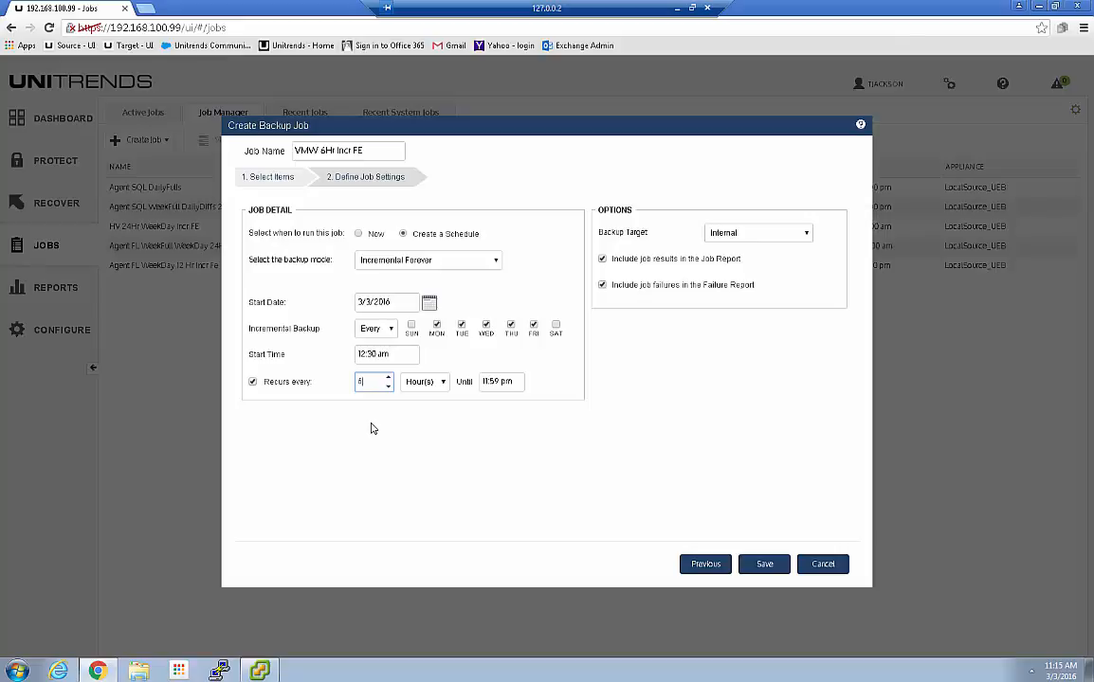
{"action": "left_click", "coordinate": [808, 238]}
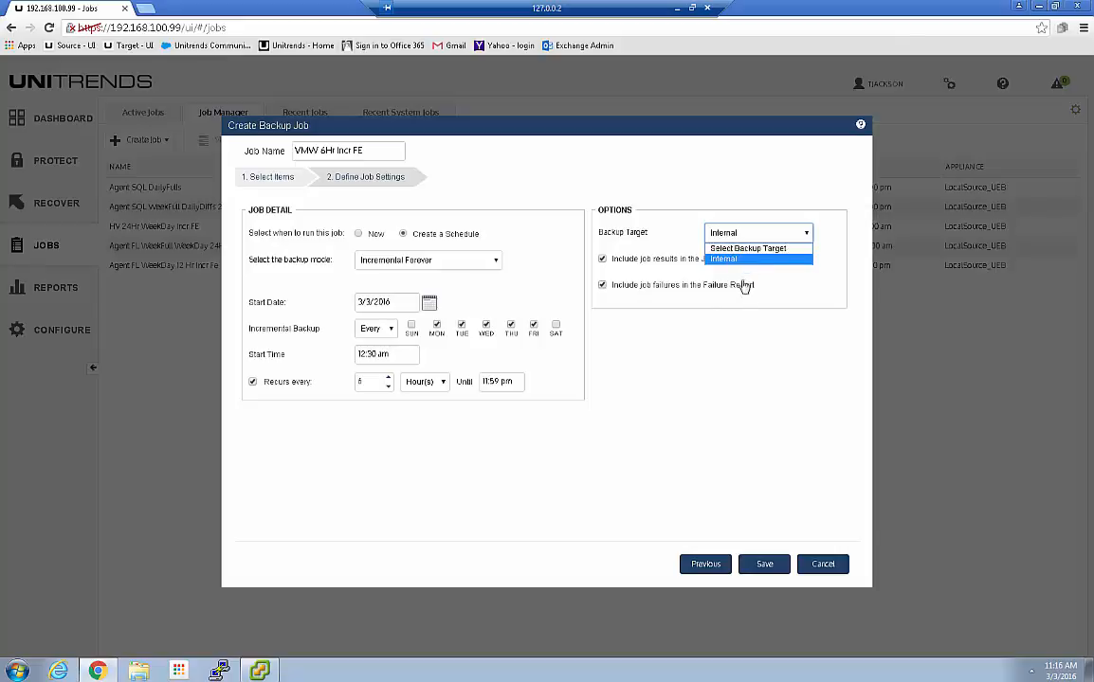
Keep Internal as the backup target and save the VMW 6Hr Incr FE job
{"action": "left_click", "coordinate": [808, 337]}
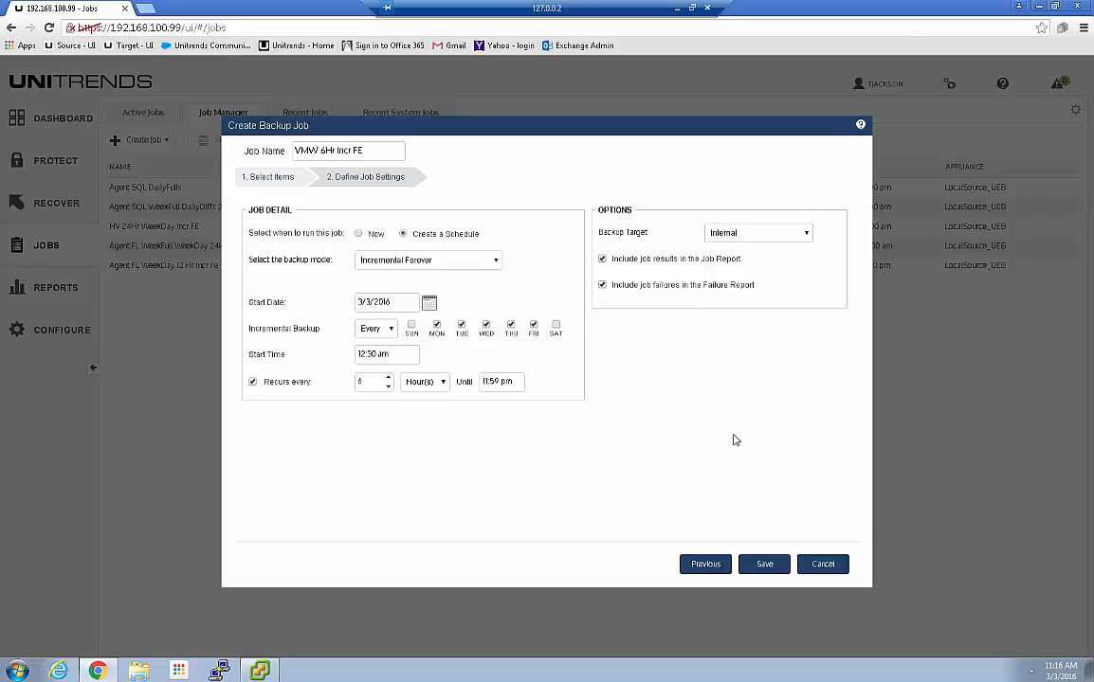
{"action": "left_click", "coordinate": [768, 566]}
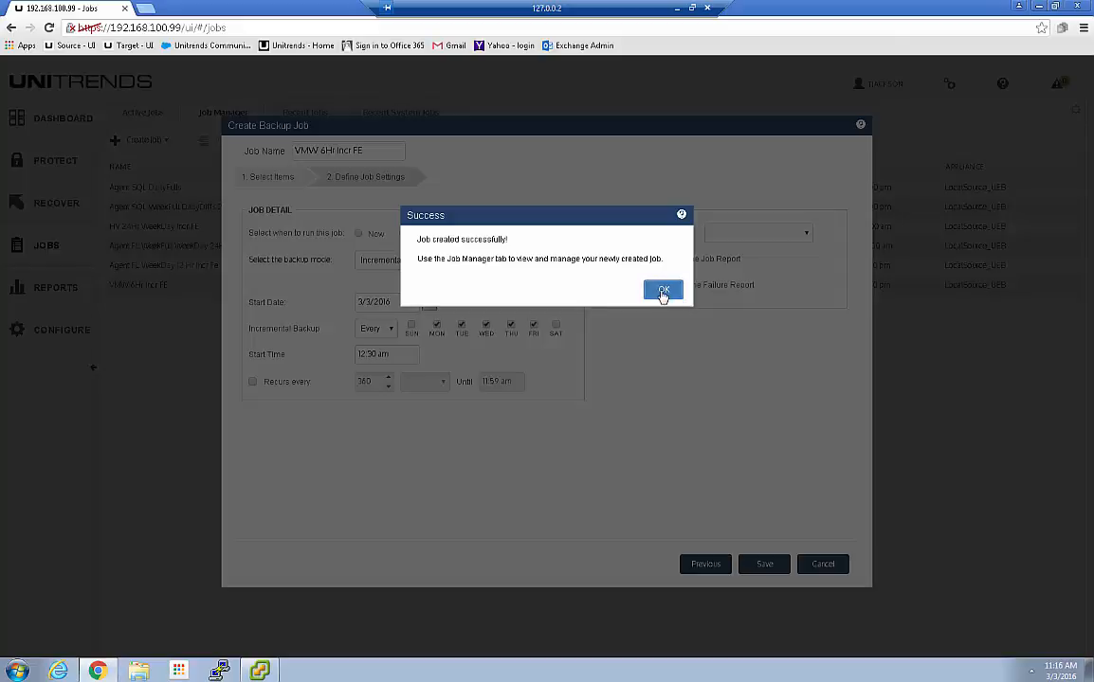
Dismiss the job-created confirmation and run VMW 6Hr Incr FE immediately
{"action": "left_click", "coordinate": [662, 290]}
{"action": "left_click", "coordinate": [133, 288]}
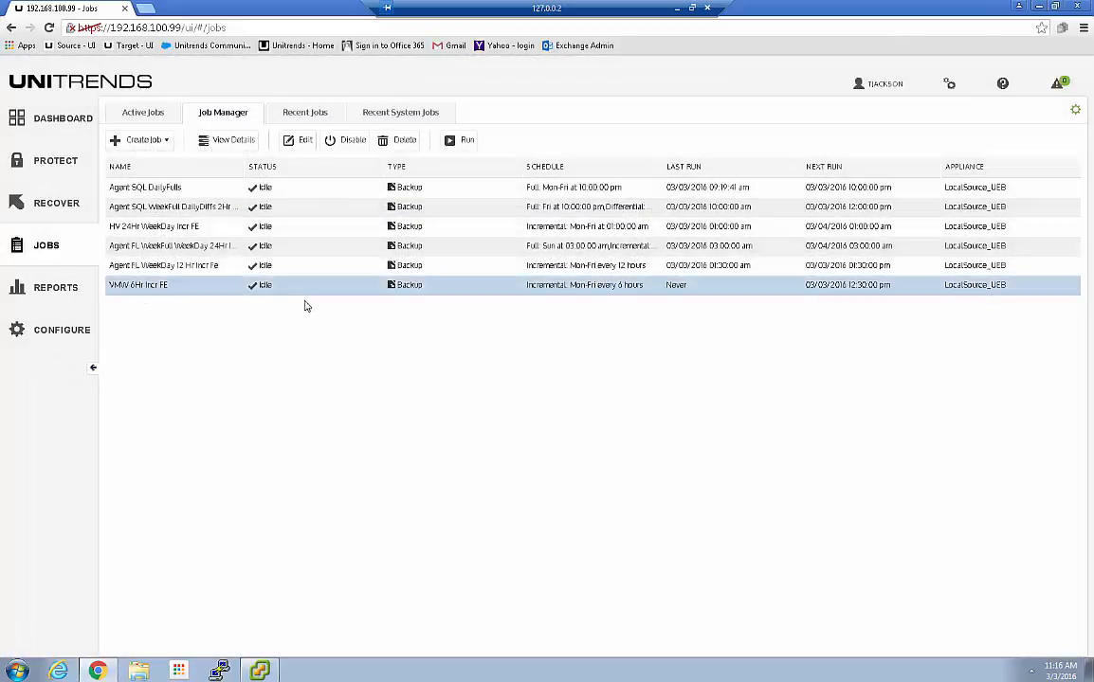
{"action": "left_click", "coordinate": [226, 142]}
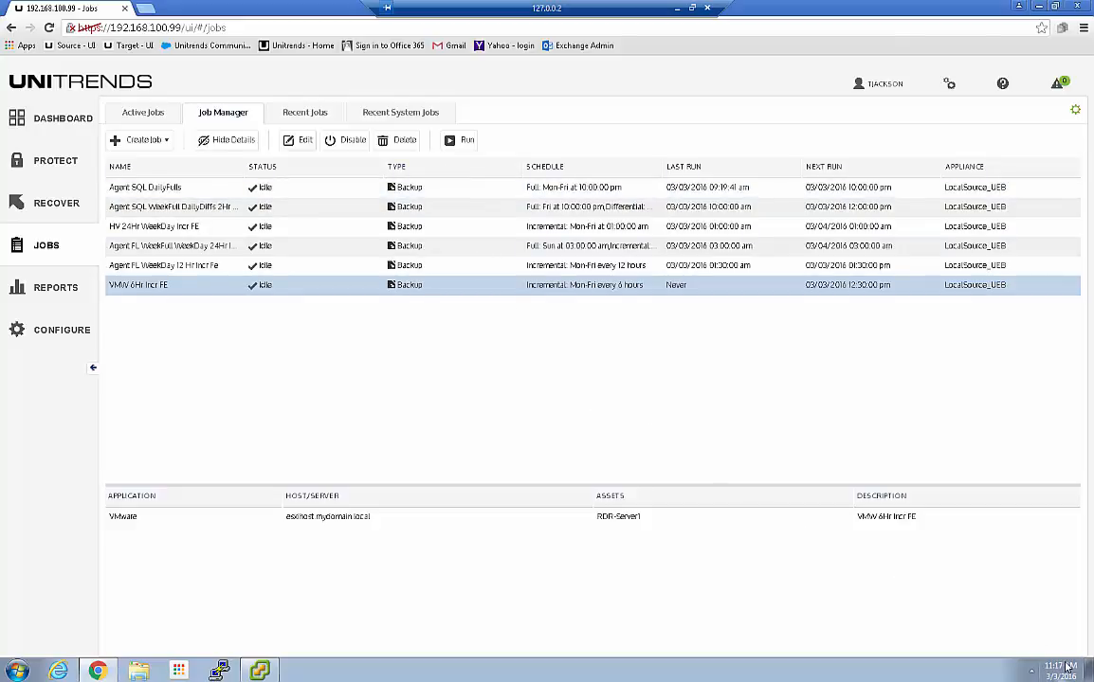
{"action": "left_click", "coordinate": [462, 147]}
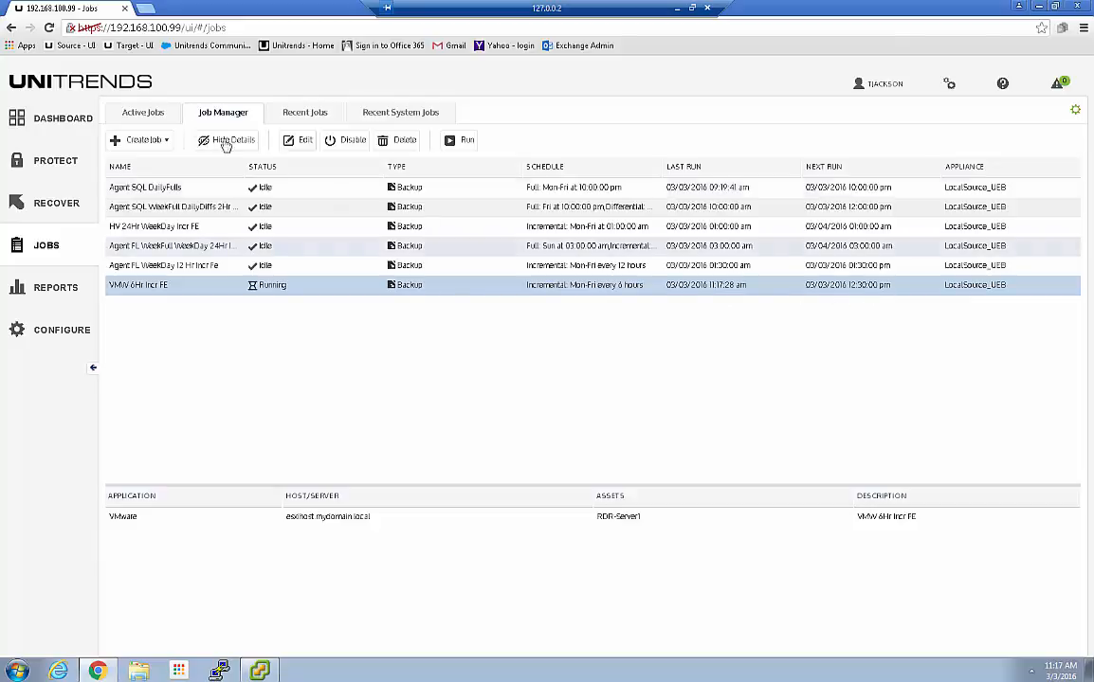
View the queued VMW 6Hr Incr FE job's details under Active Jobs, then go to vSphere Client
{"action": "left_click", "coordinate": [143, 118]}
{"action": "left_click", "coordinate": [162, 190]}
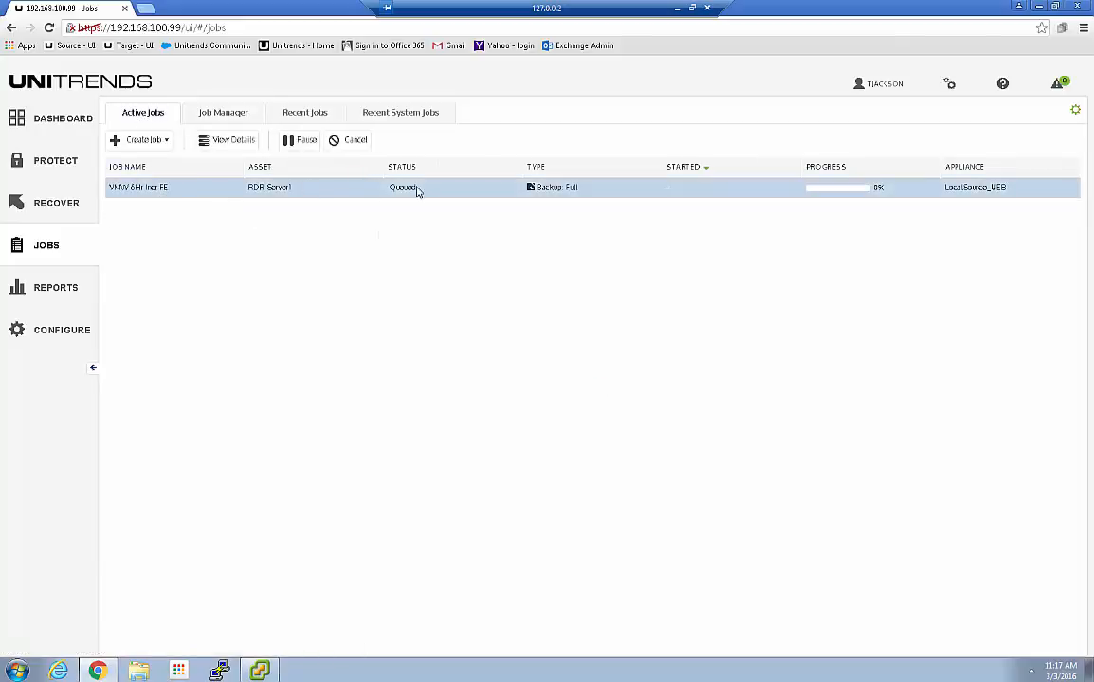
{"action": "left_click", "coordinate": [222, 142]}
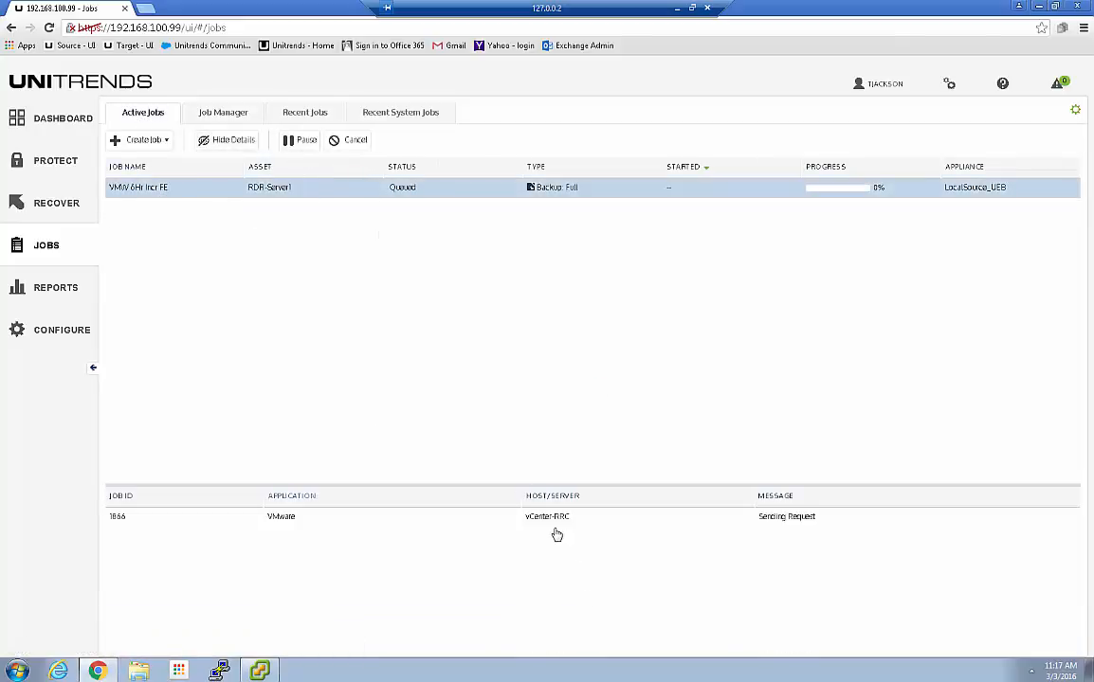
{"action": "left_click", "coordinate": [260, 671]}
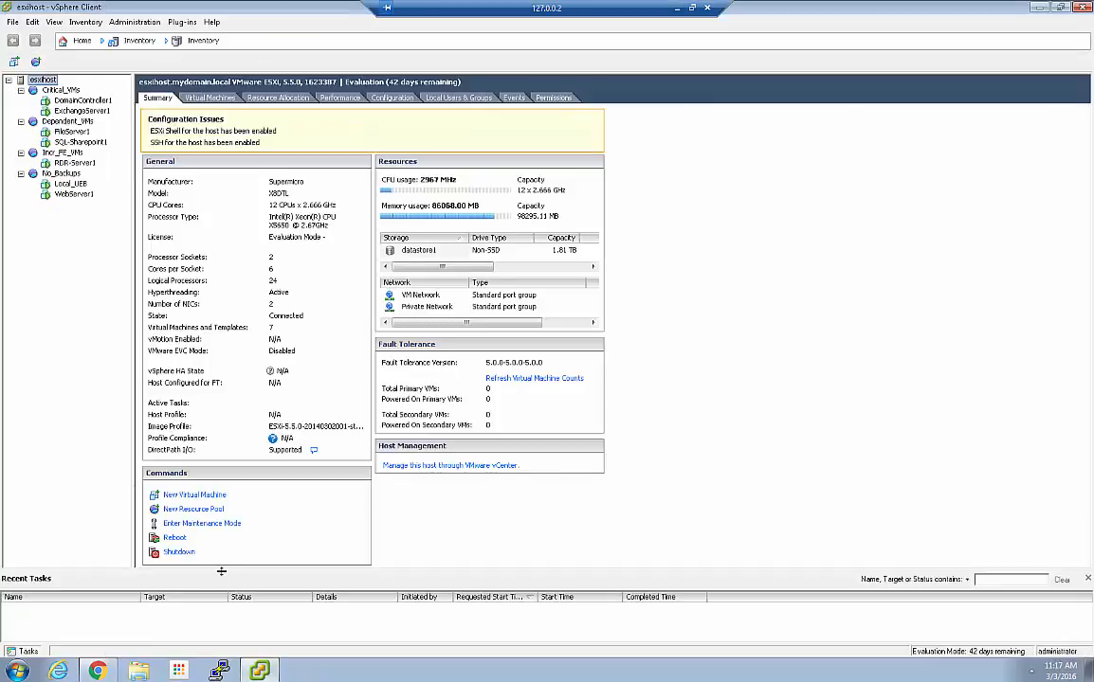
Enlarge Recent Tasks, watch RDR-Server1's snapshot being created, then return to Unitrends
{"action": "left_click_drag", "start_coordinate": [221, 571], "coordinate": [215, 500]}
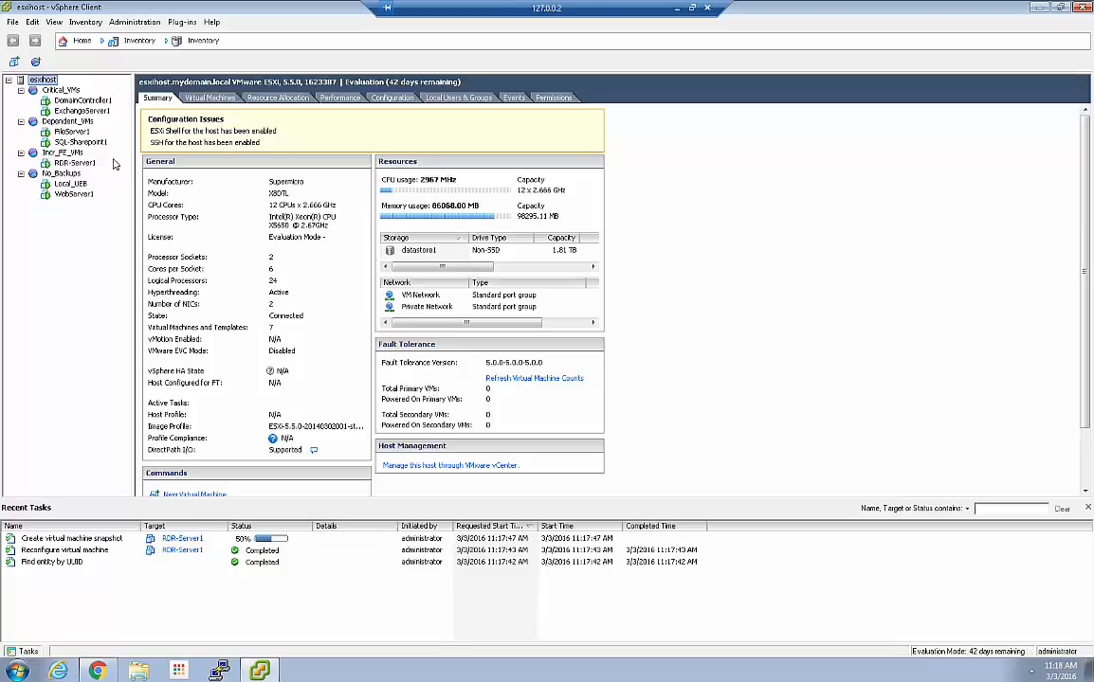
{"action": "left_click", "coordinate": [72, 163]}
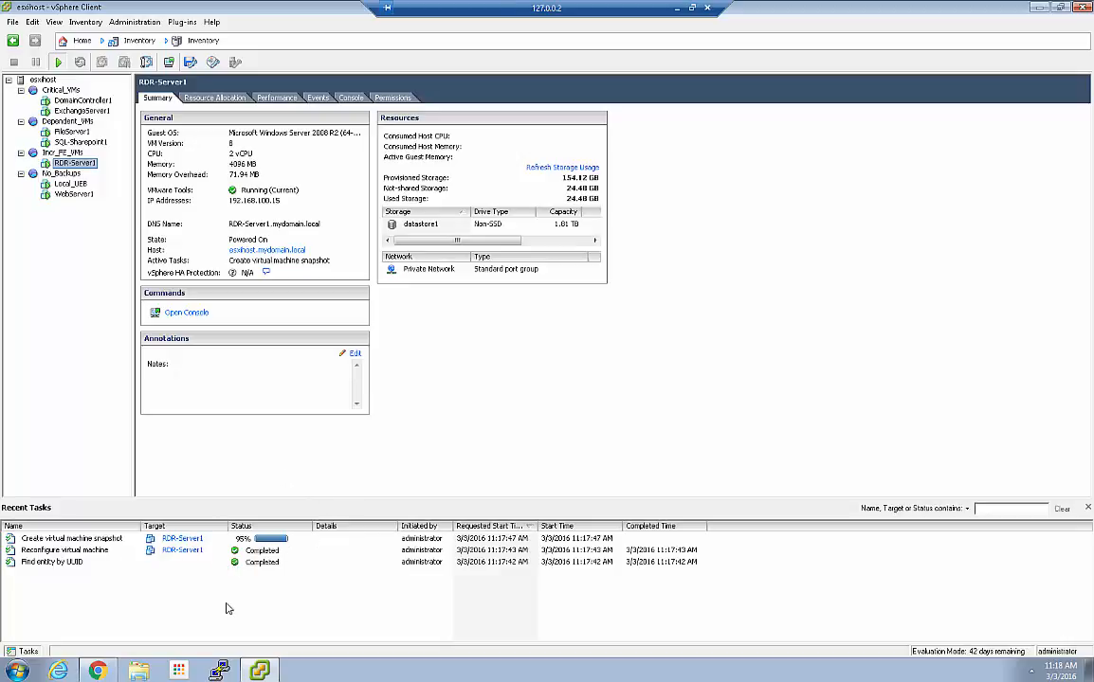
{"action": "left_click", "coordinate": [97, 672]}
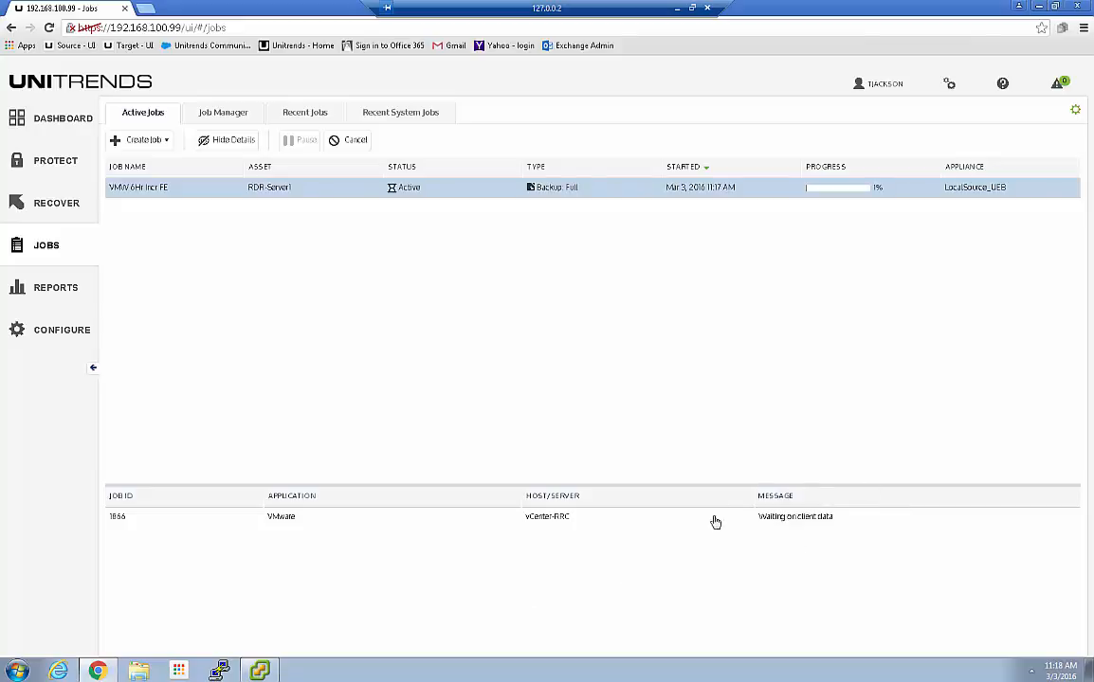
Switch between vSphere and Unitrends, ending on RDR-Server1's Recent Tasks in vSphere Client
{"action": "left_click", "coordinate": [260, 671]}
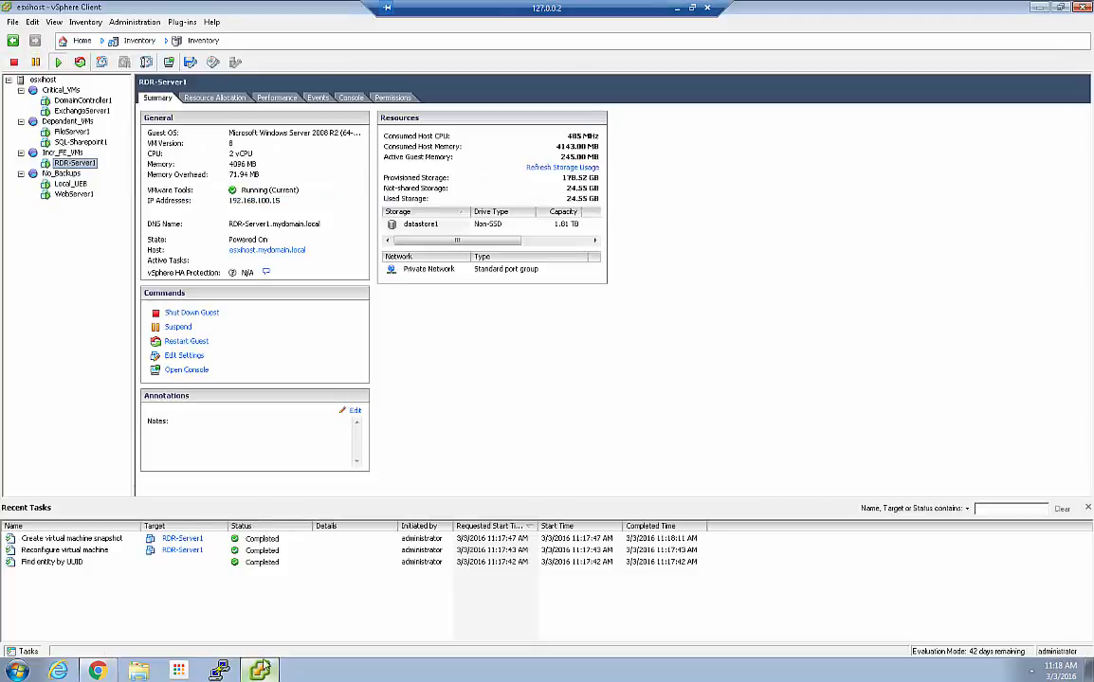
{"action": "left_click", "coordinate": [98, 671]}
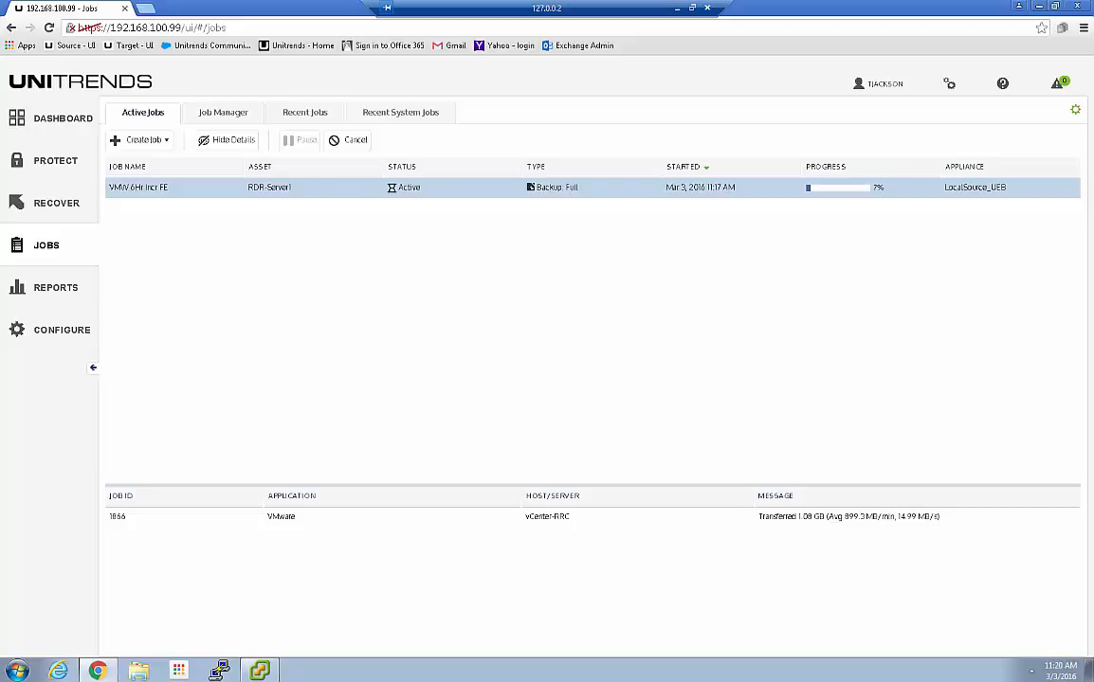
{"action": "left_click", "coordinate": [259, 671]}
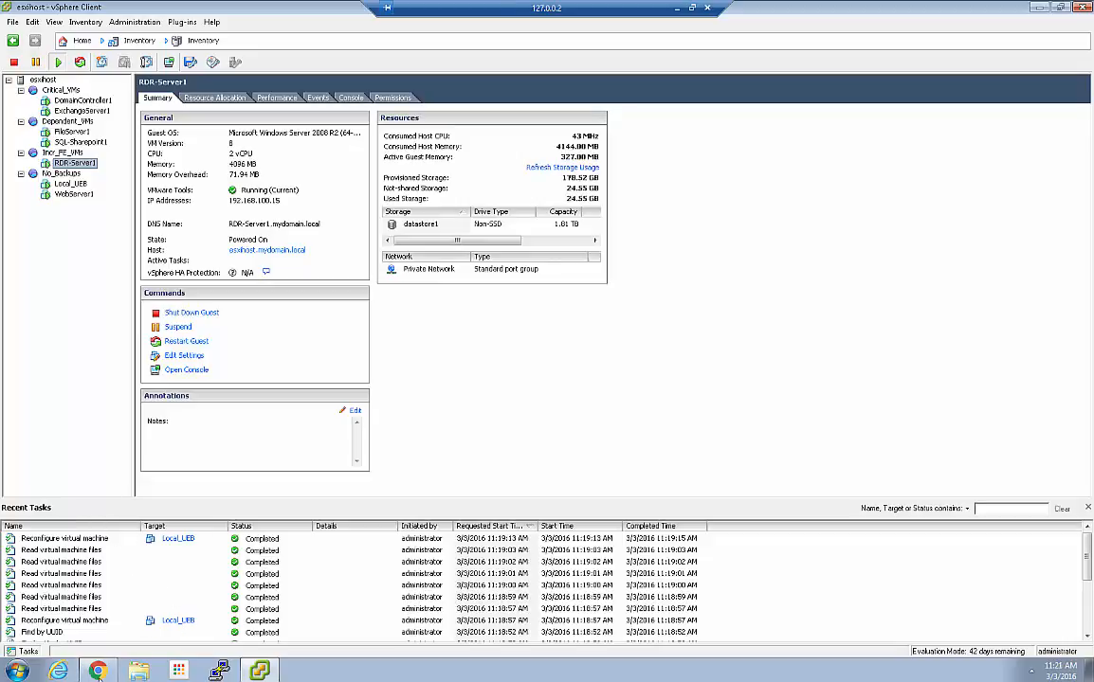
{"action": "mouse_move", "coordinate": [98, 673]}
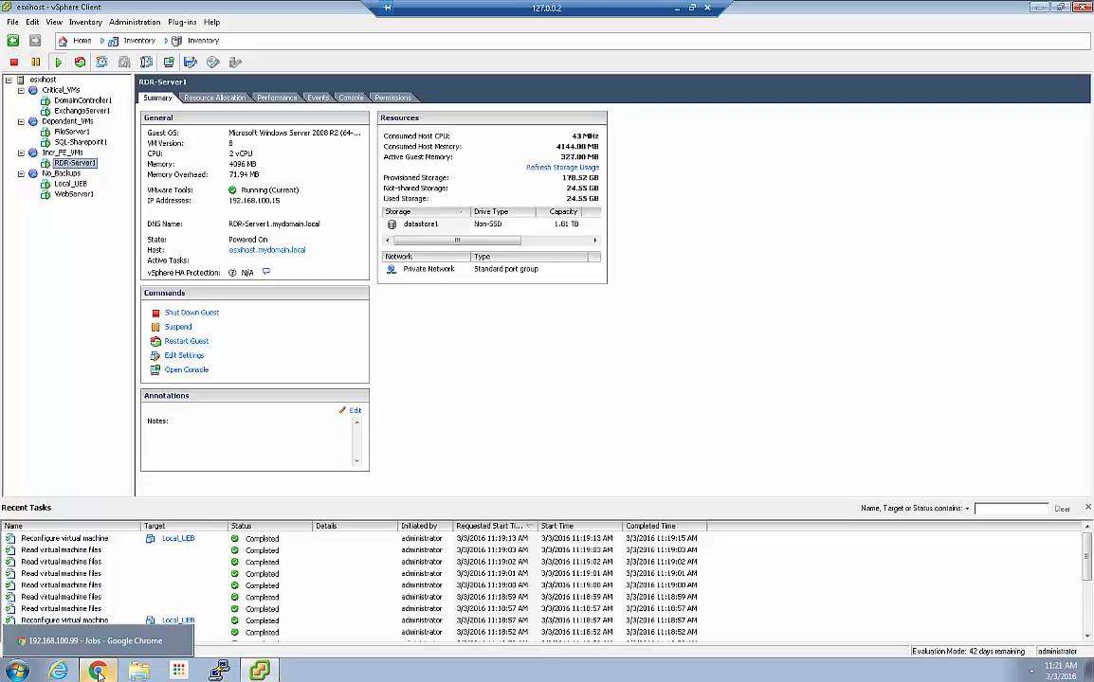
Check the RDR-Server1 backup at 93% in Active Jobs, then return to vSphere Client
{"action": "left_click", "coordinate": [99, 673]}
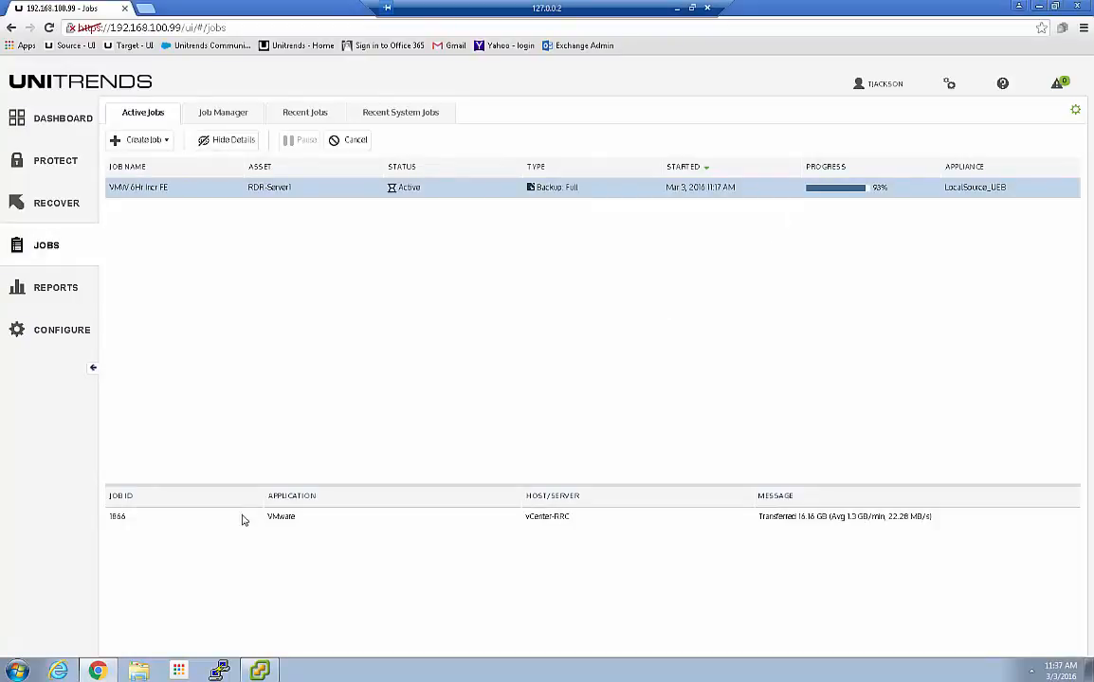
{"action": "left_click", "coordinate": [258, 670]}
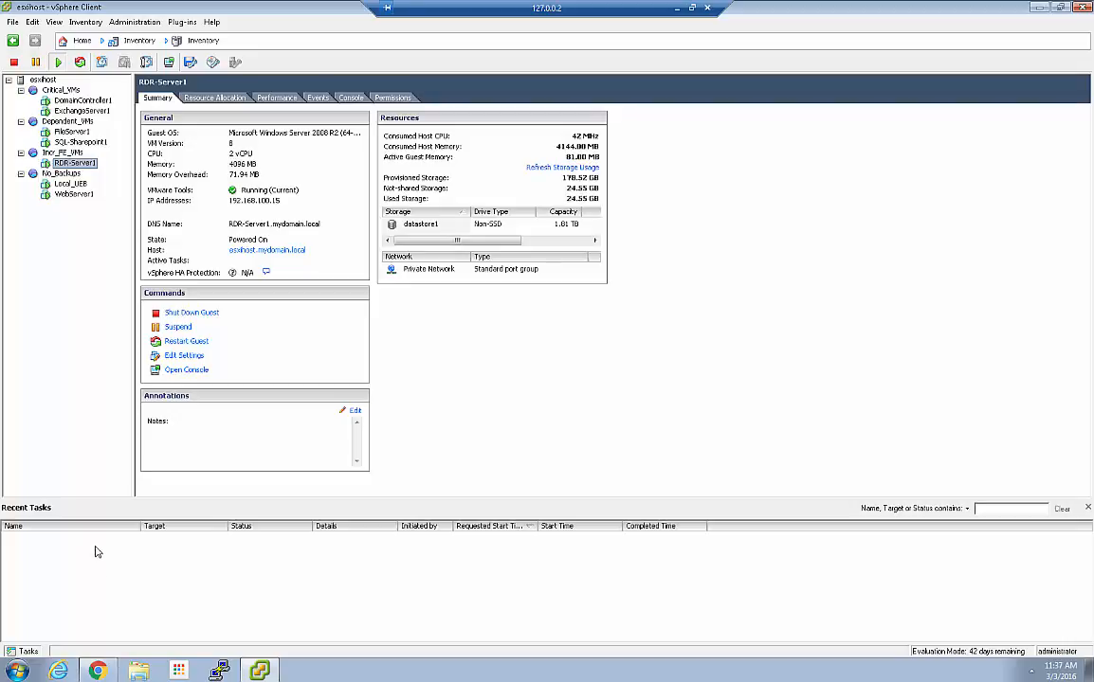
{"action": "right_click", "coordinate": [76, 163]}
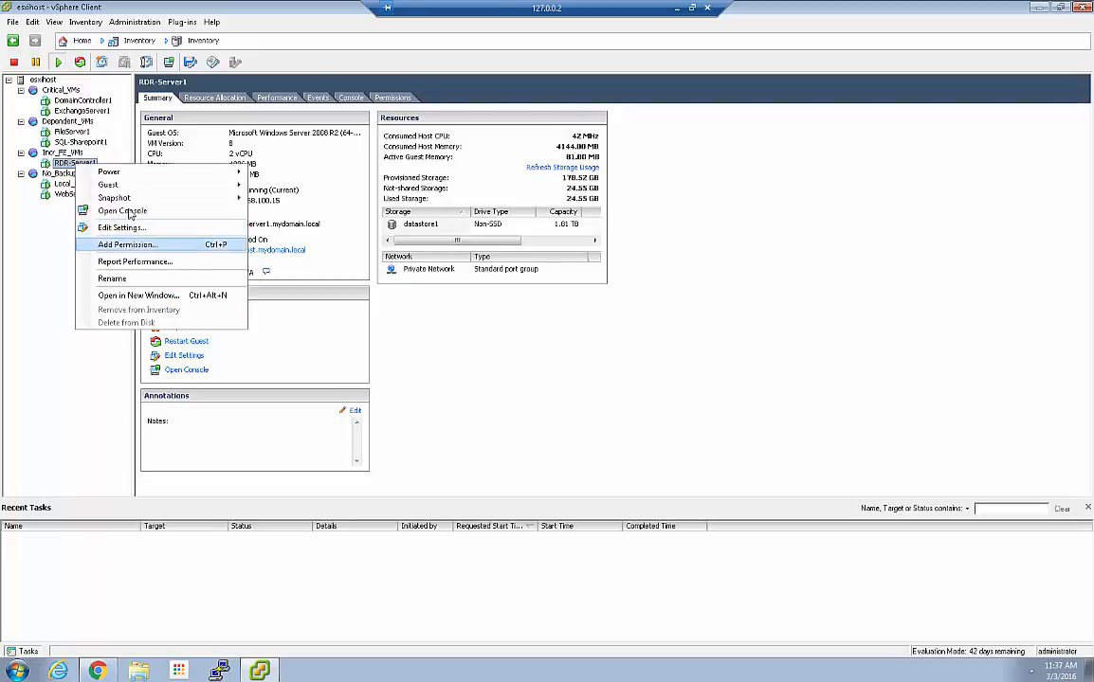
{"action": "mouse_move", "coordinate": [134, 201]}
{"action": "left_click", "coordinate": [294, 225]}
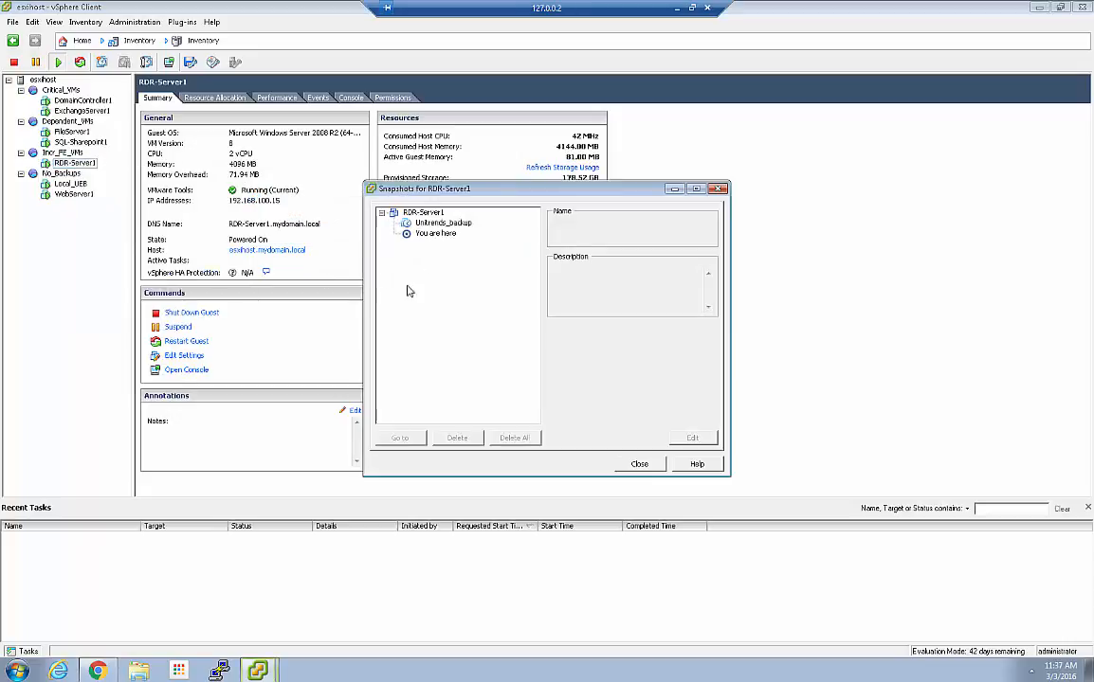
{"action": "left_click", "coordinate": [454, 227]}
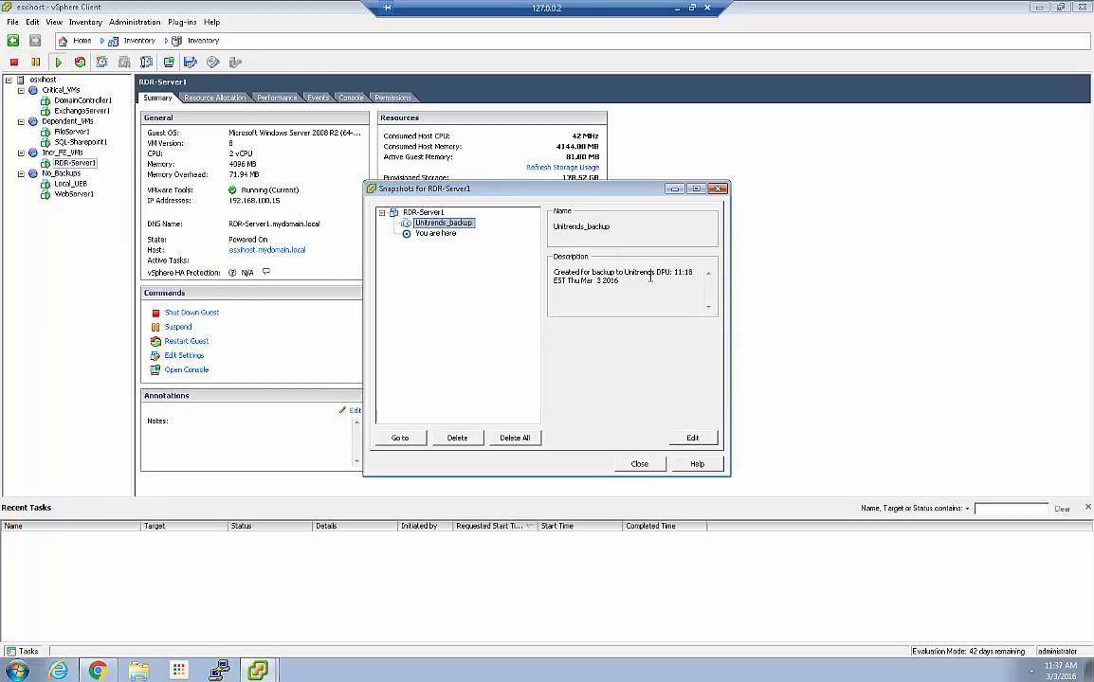
{"action": "left_click", "coordinate": [639, 464]}
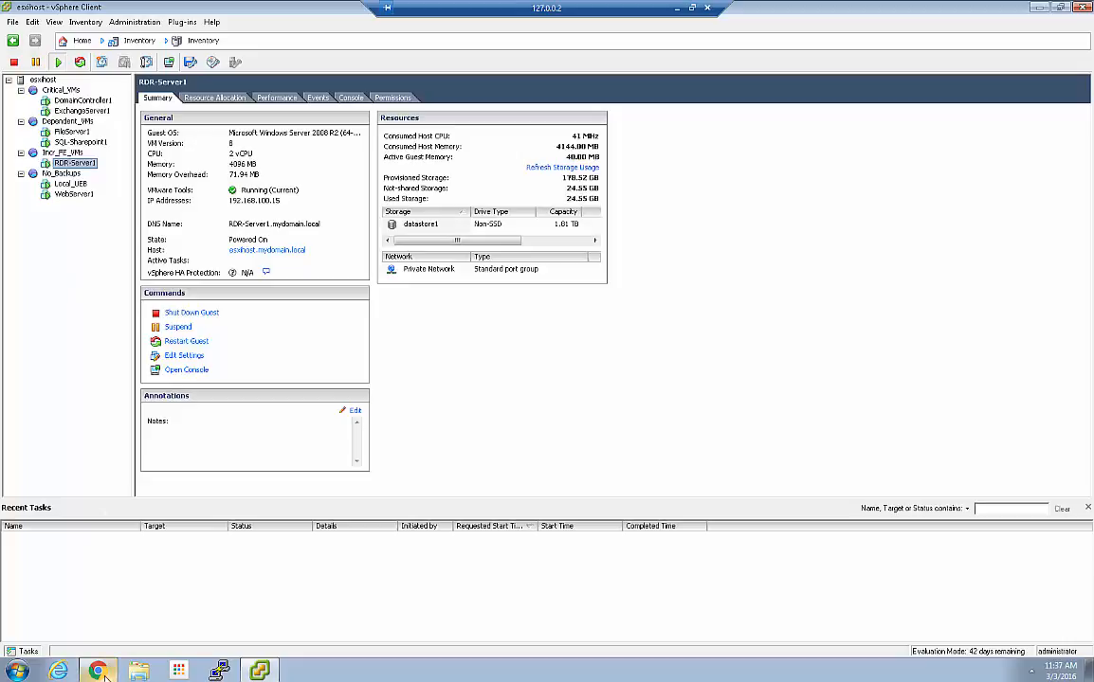
{"action": "mouse_move", "coordinate": [98, 672]}
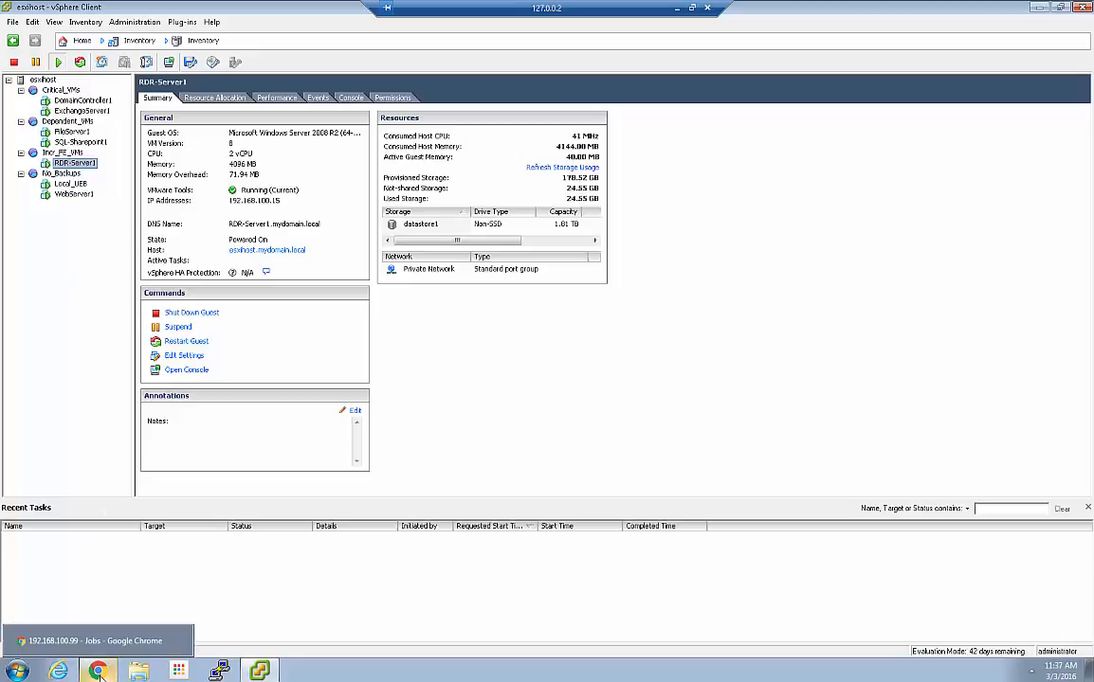
Confirm the backup is at 97% in Unitrends, then watch RDR-Server1's snapshot removal in vSphere
{"action": "left_click", "coordinate": [96, 672]}
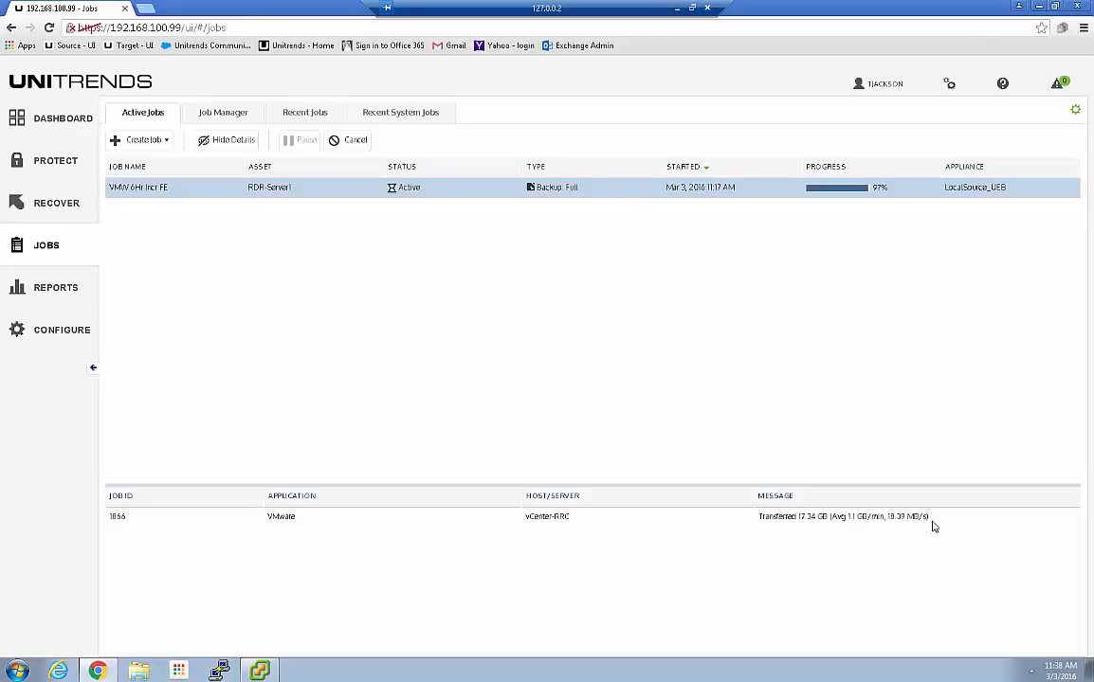
{"action": "key", "text": "alt+Tab"}
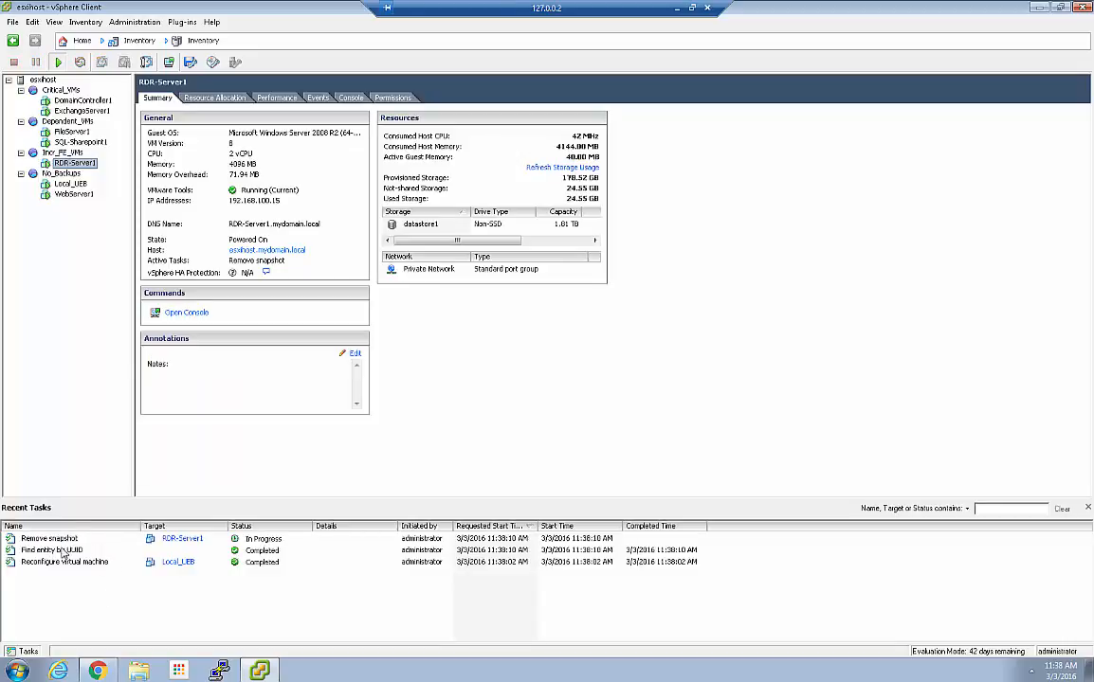
Check vSphere Client's Recent Tasks for RDR-Server1's completed snapshot removal, then return to the empty Active Jobs page
{"action": "left_click", "coordinate": [98, 672]}
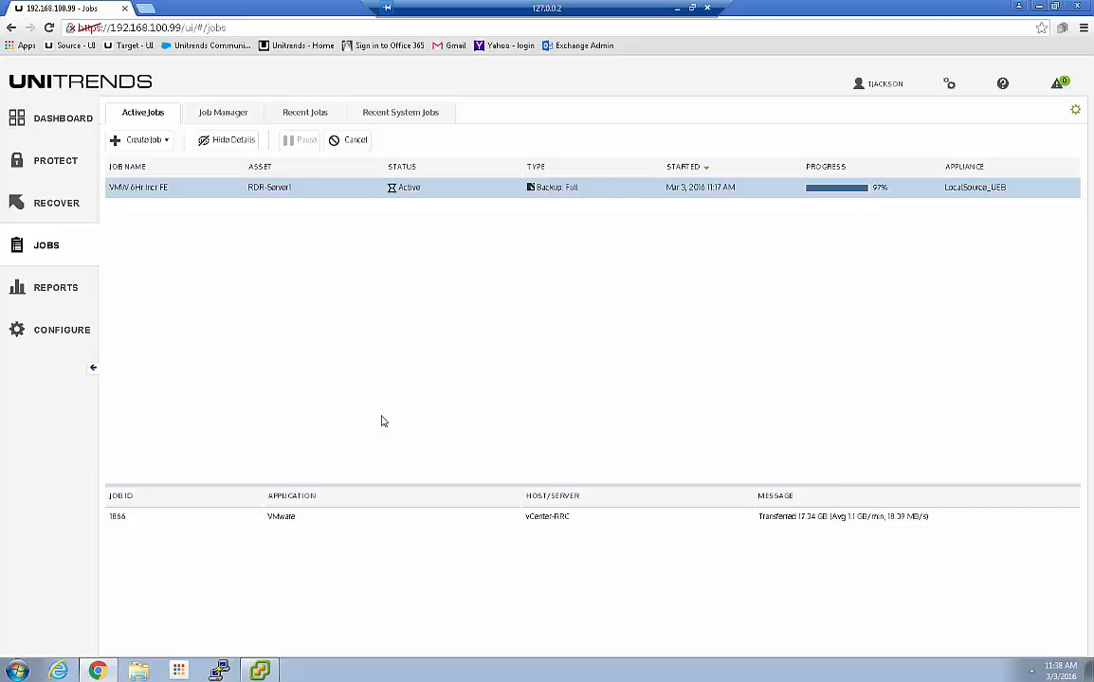
{"action": "left_click", "coordinate": [259, 671]}
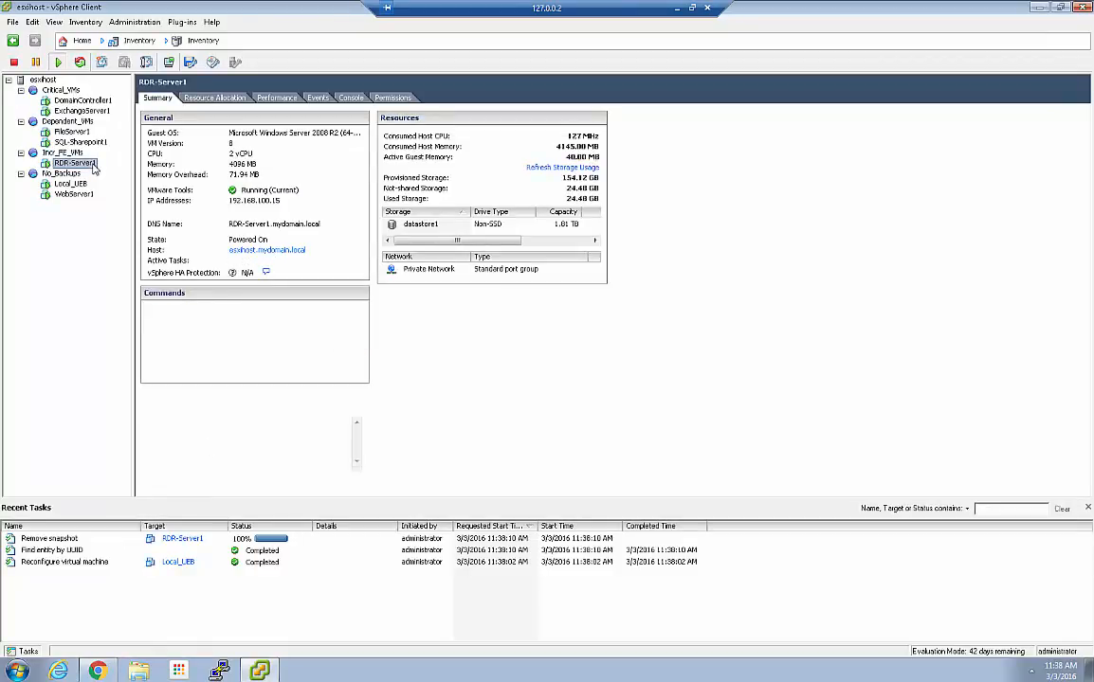
{"action": "left_click", "coordinate": [95, 671]}
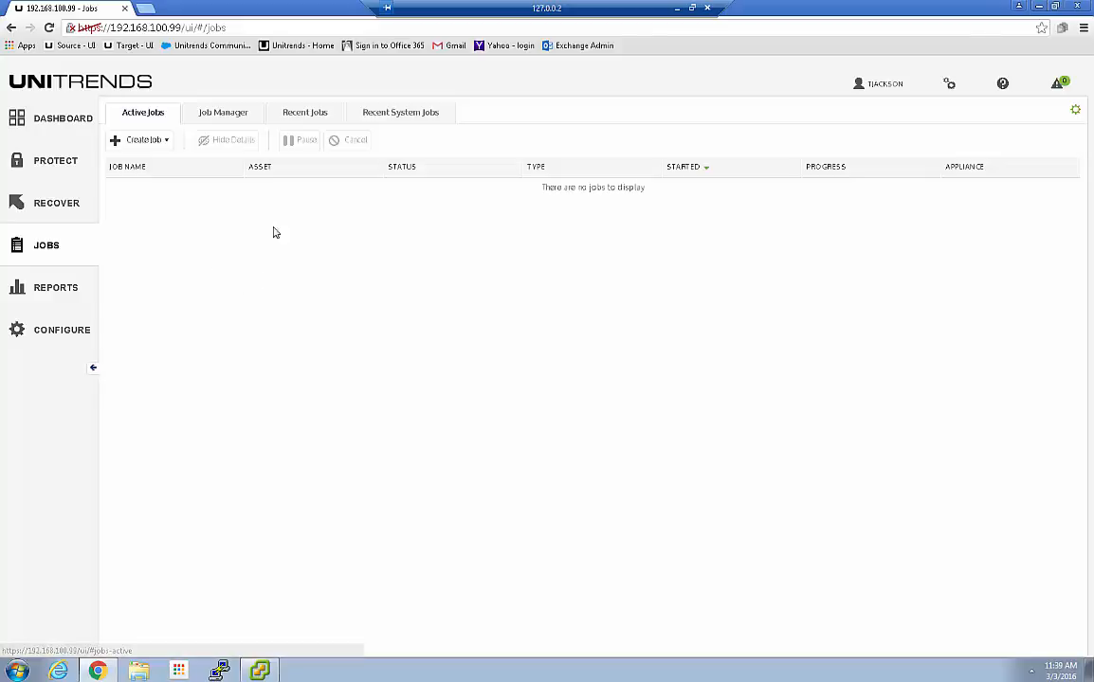
In Recent Jobs, review the VMW 6Hr Incr FE job's log showing exit status Success
{"action": "left_click", "coordinate": [304, 113]}
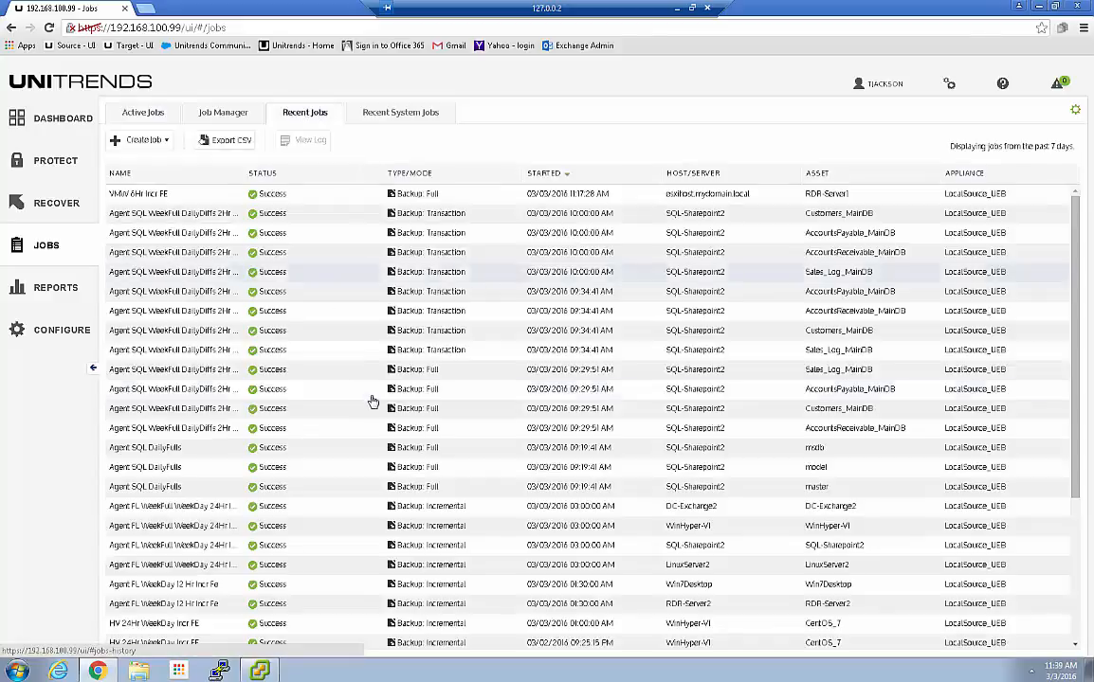
{"action": "left_click", "coordinate": [143, 196]}
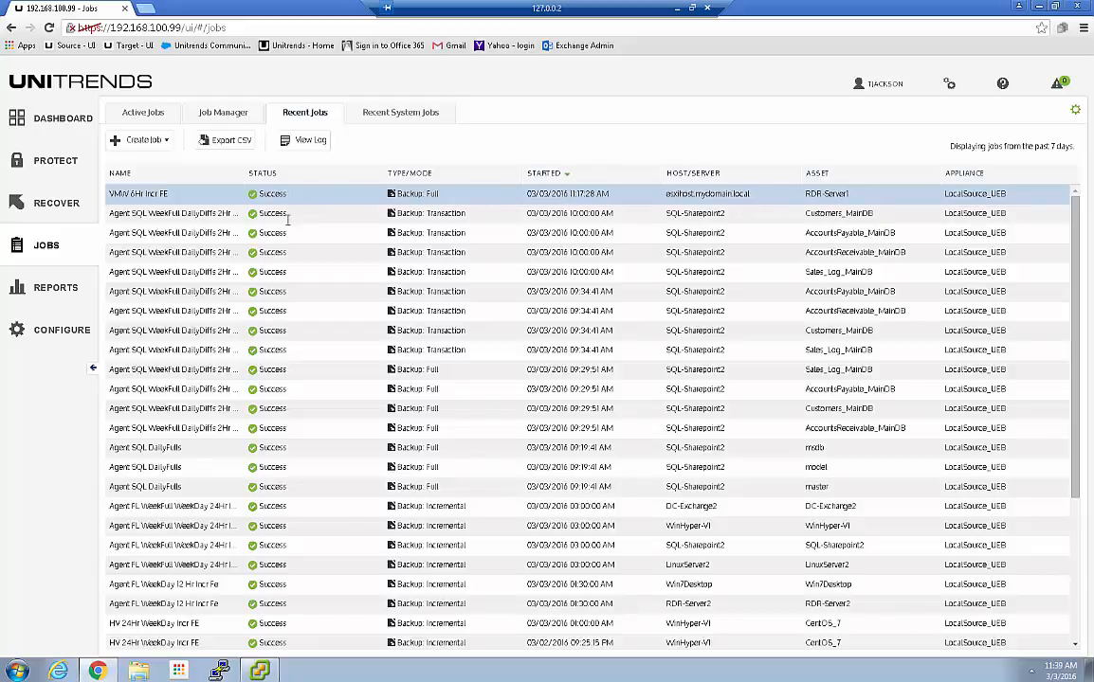
{"action": "left_click", "coordinate": [308, 144]}
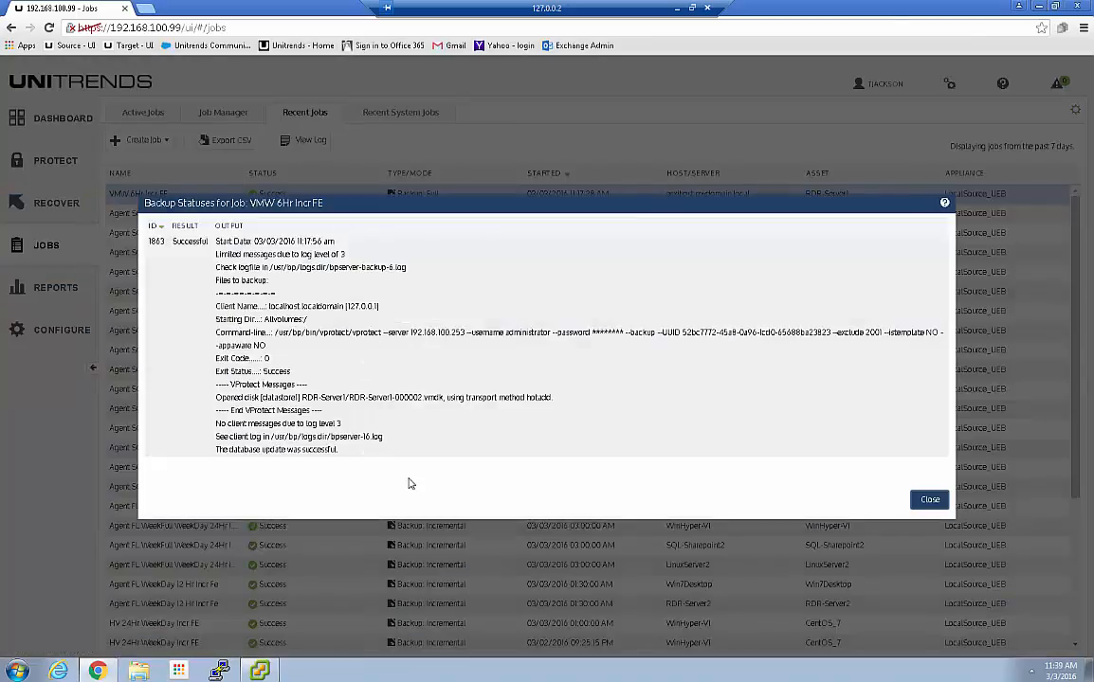
{"action": "left_click", "coordinate": [930, 499]}
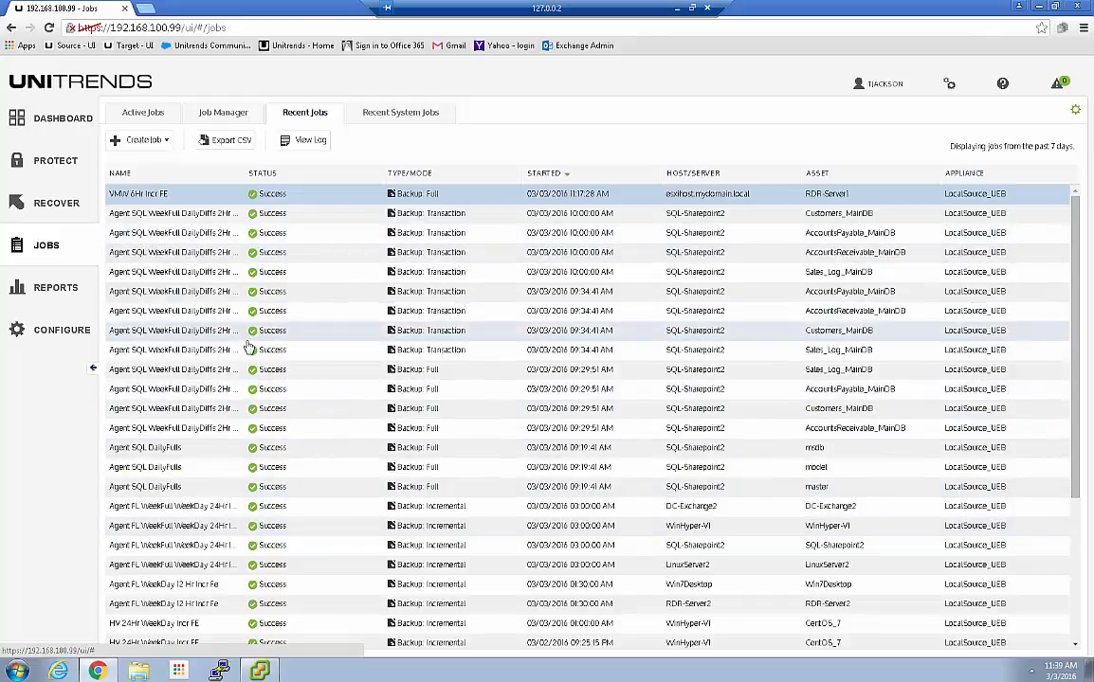
On the Protect page, filter LocalSource_UEB's assets by the name 'rdr'
{"action": "left_click", "coordinate": [57, 173]}
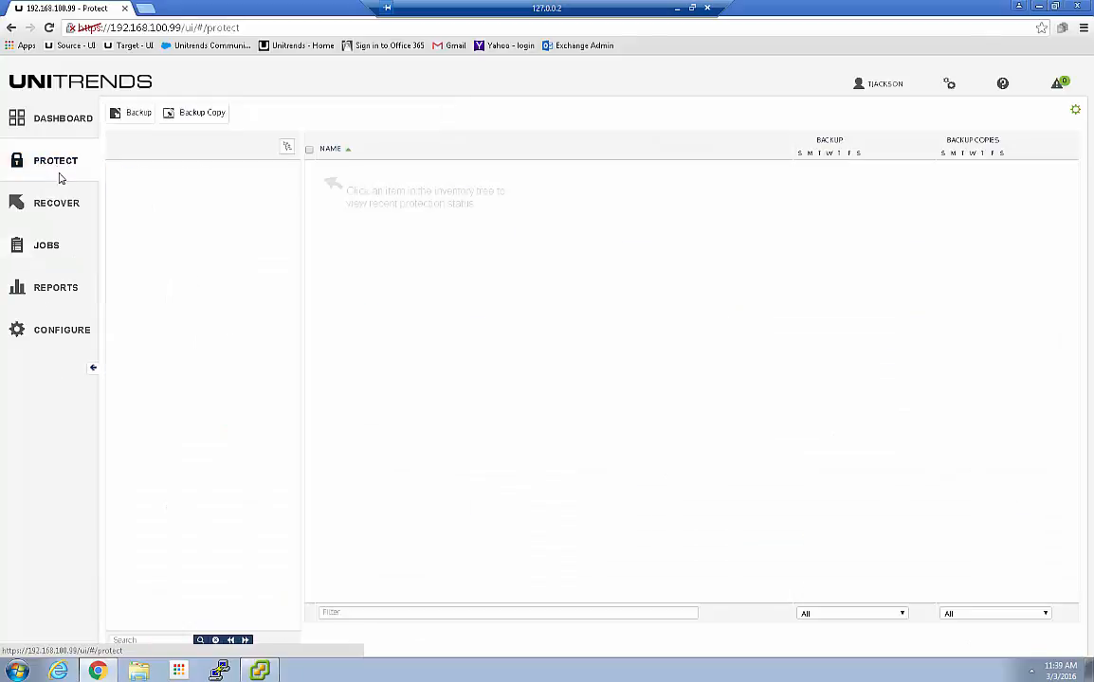
{"action": "left_click", "coordinate": [171, 174]}
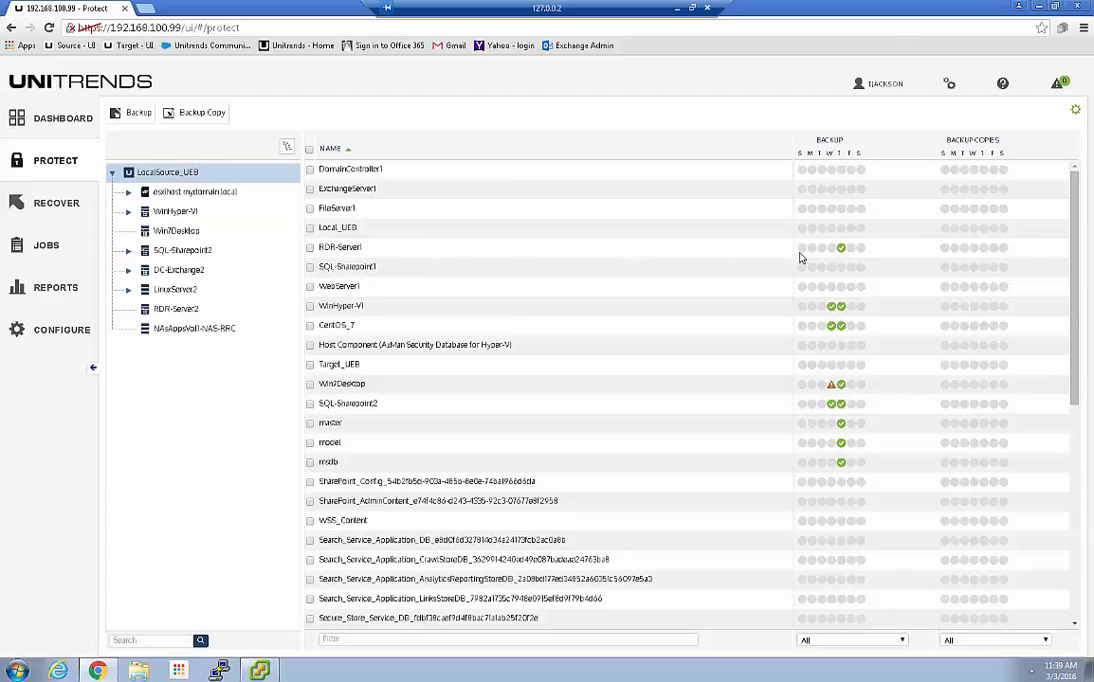
{"action": "left_click", "coordinate": [334, 641]}
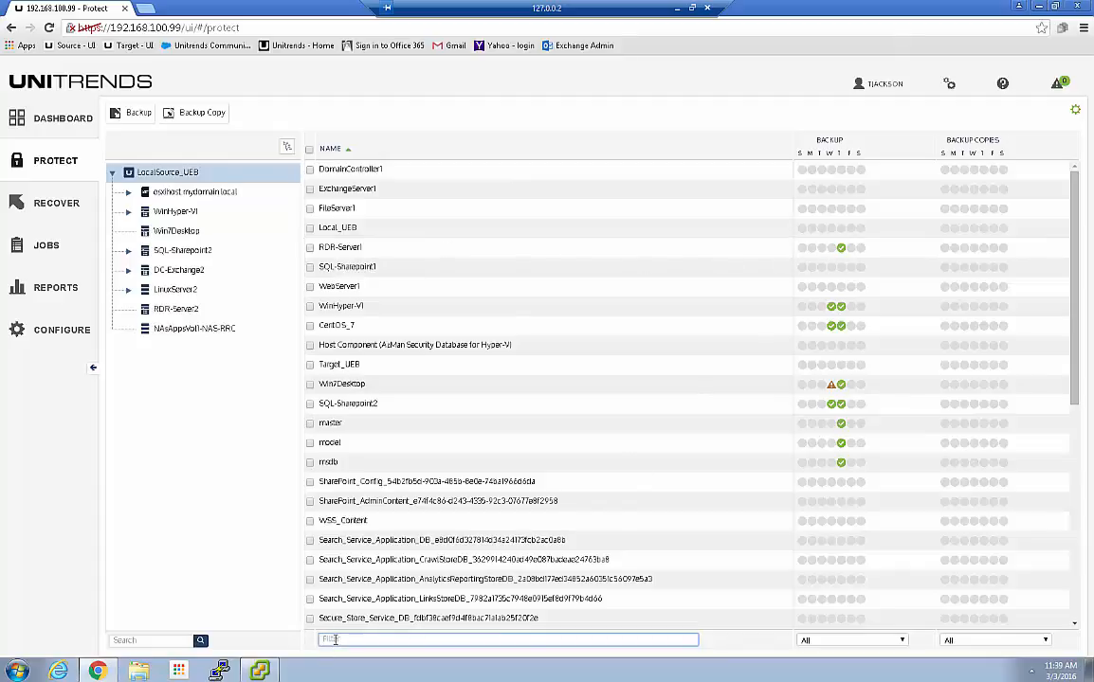
{"action": "type", "text": "rdr"}
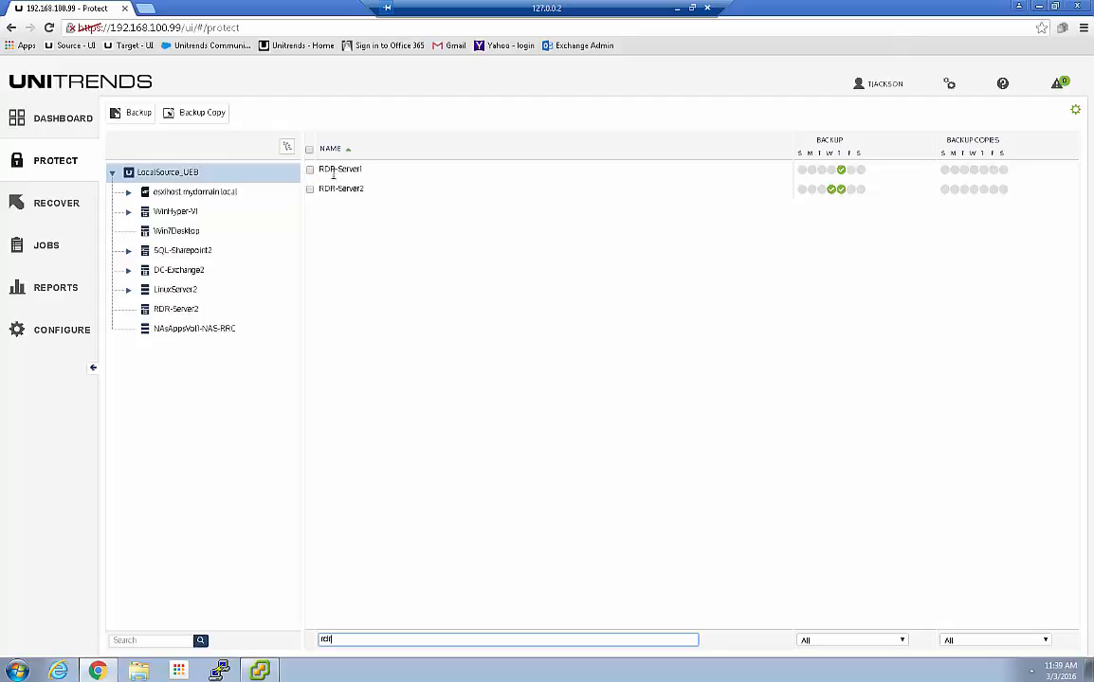
Review RDR-Server1's Thursday backup status log, then clear the 'rdr' filter
{"action": "left_click", "coordinate": [842, 174]}
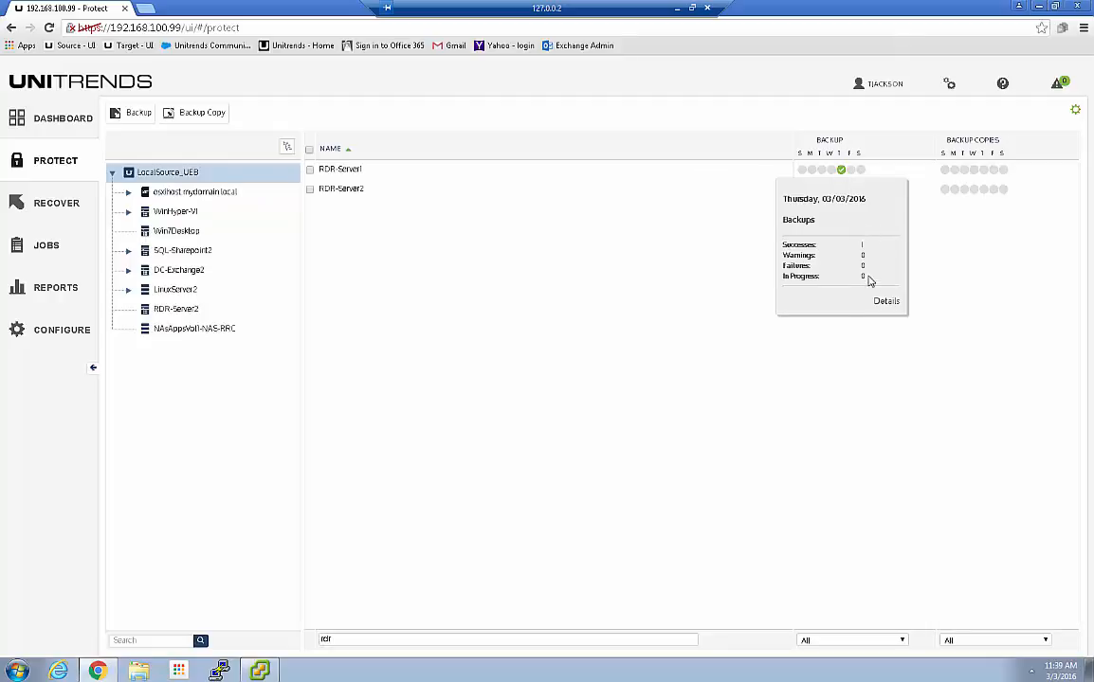
{"action": "left_click", "coordinate": [886, 301]}
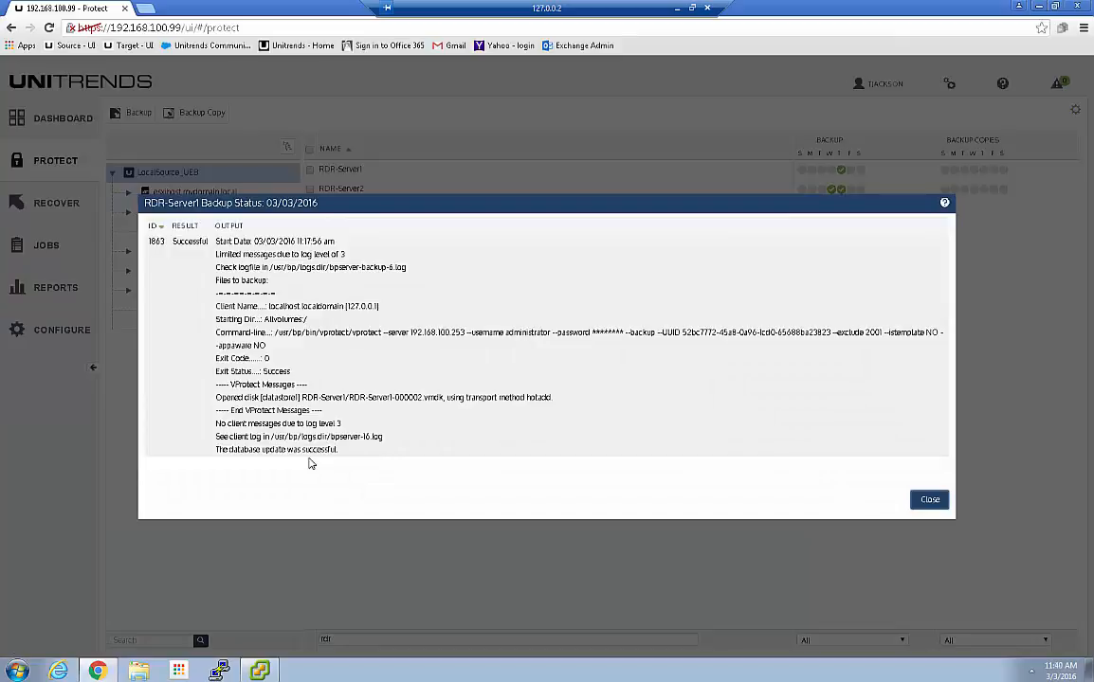
{"action": "left_click", "coordinate": [924, 499]}
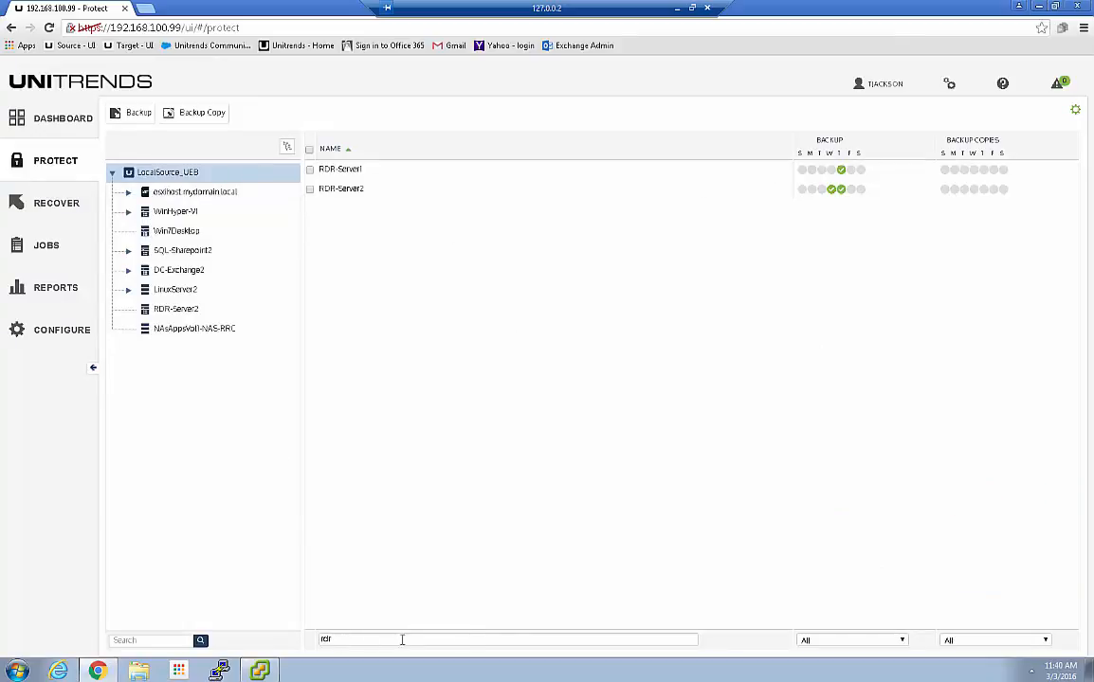
{"action": "left_click_drag", "start_coordinate": [362, 639], "coordinate": [275, 642]}
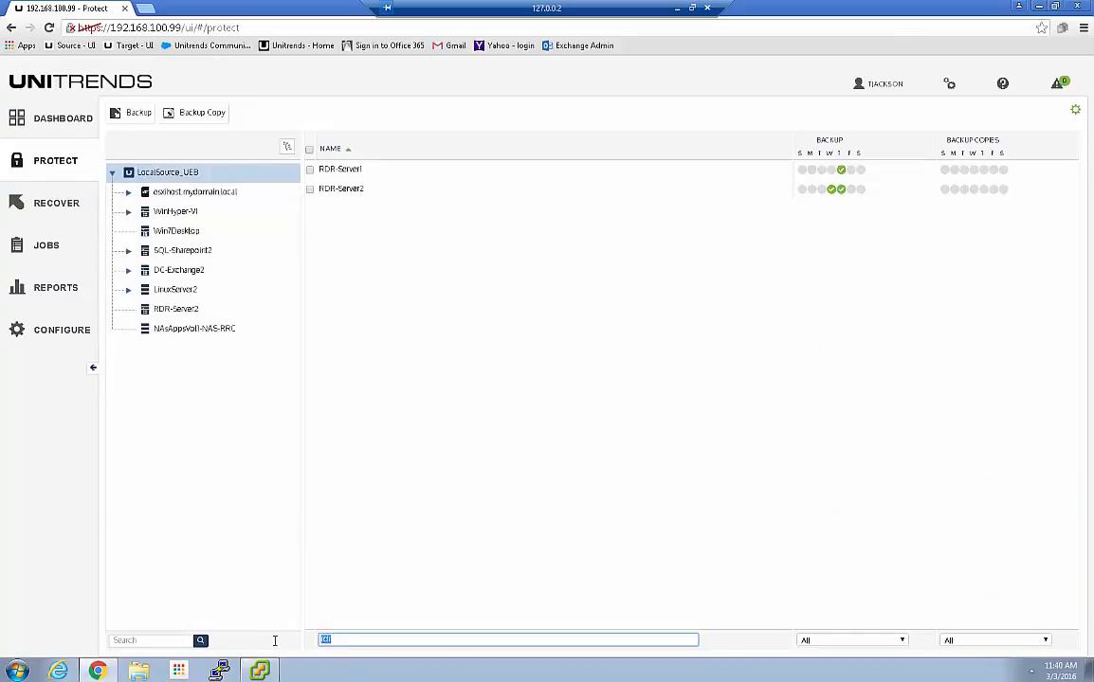
{"action": "key", "text": "BackSpace"}
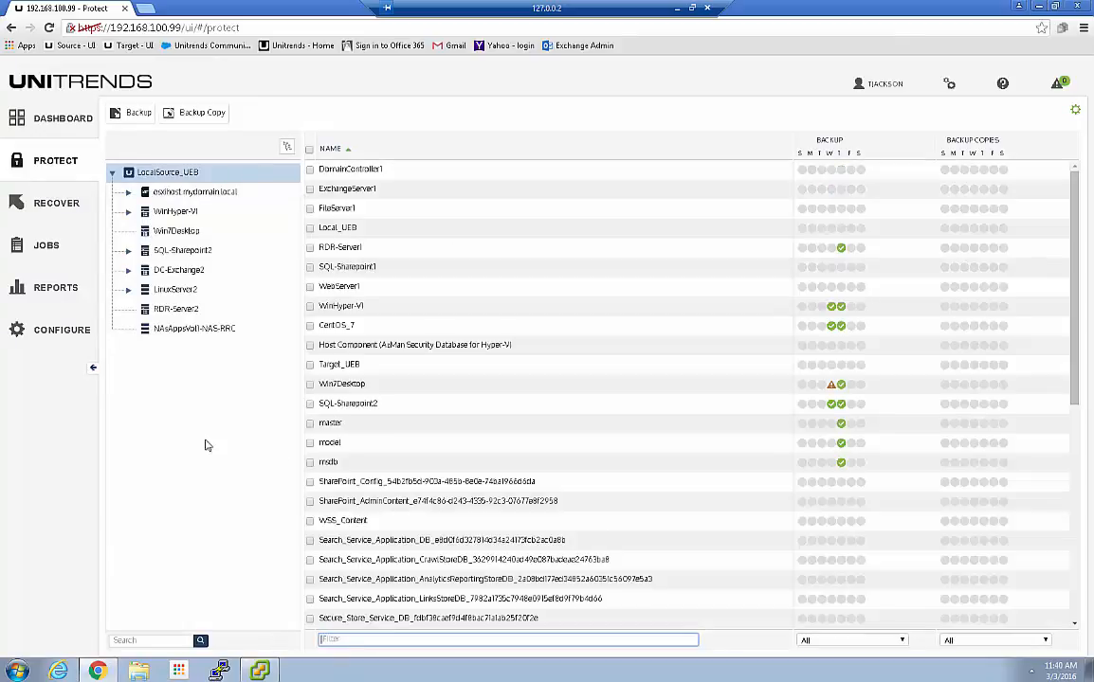
Show esxihost.mydomain.local's assets, try 'Only Successes in last 7 days', then reset the filter to All
{"action": "left_click", "coordinate": [115, 191]}
{"action": "left_click", "coordinate": [128, 192]}
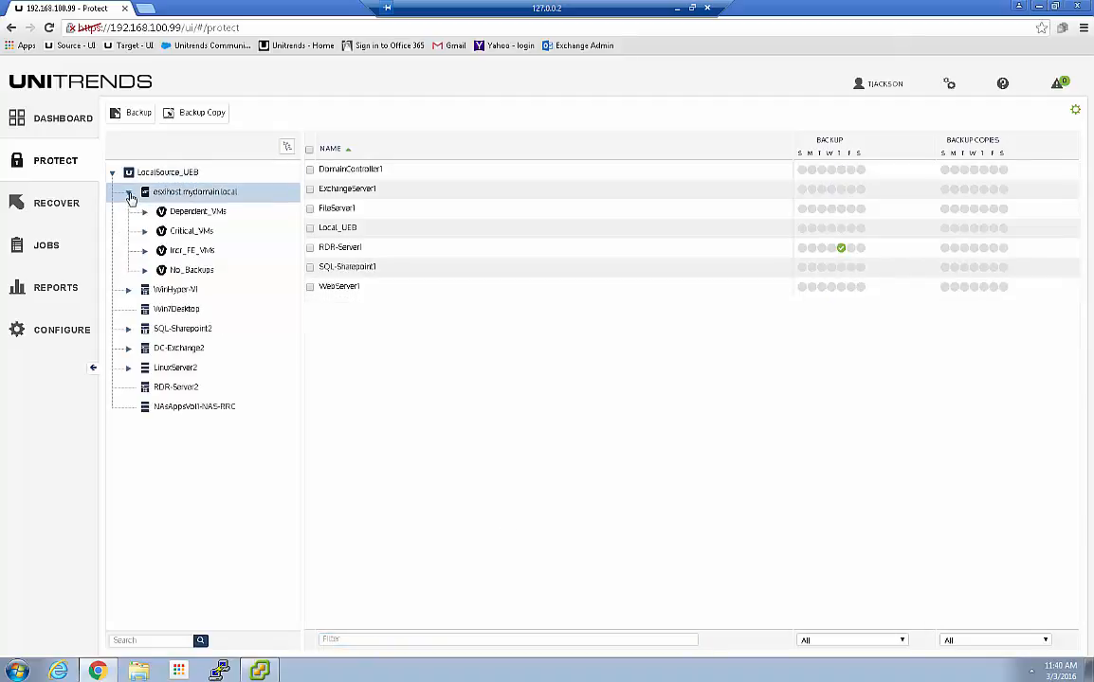
{"action": "left_click", "coordinate": [128, 192]}
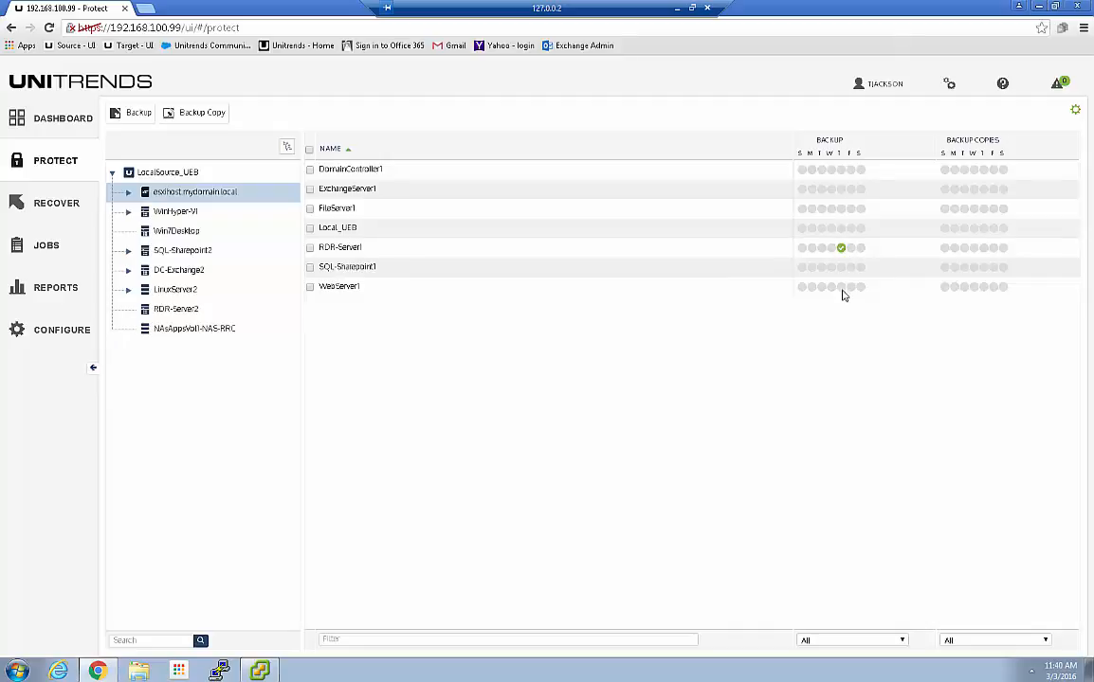
{"action": "left_click", "coordinate": [830, 642]}
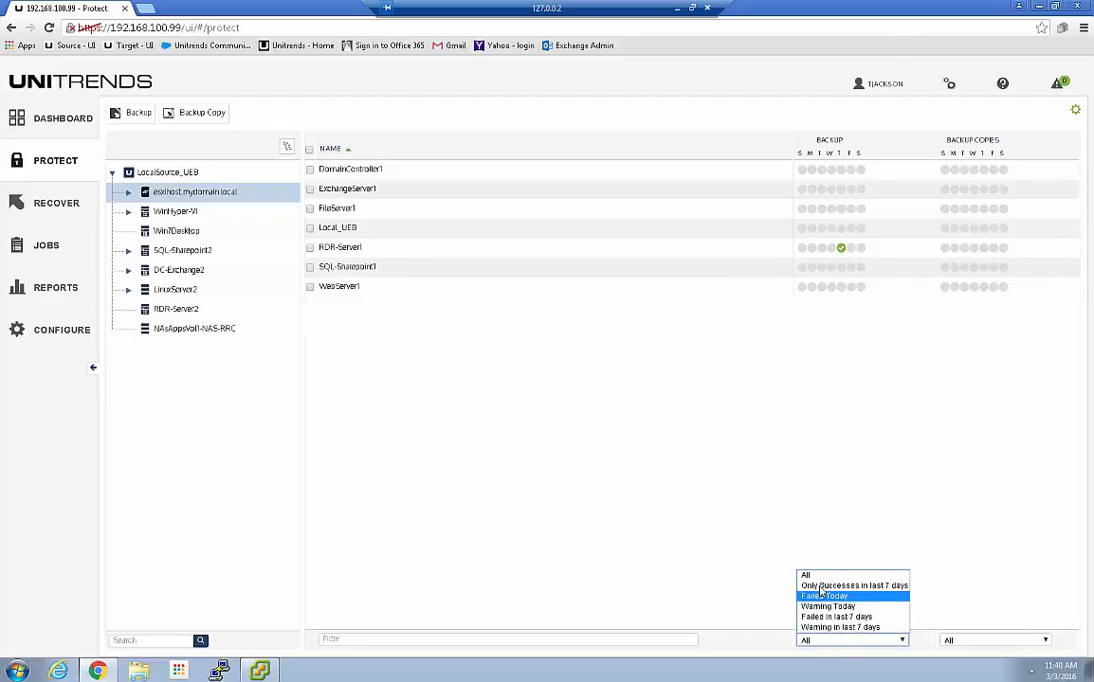
{"action": "left_click", "coordinate": [821, 586]}
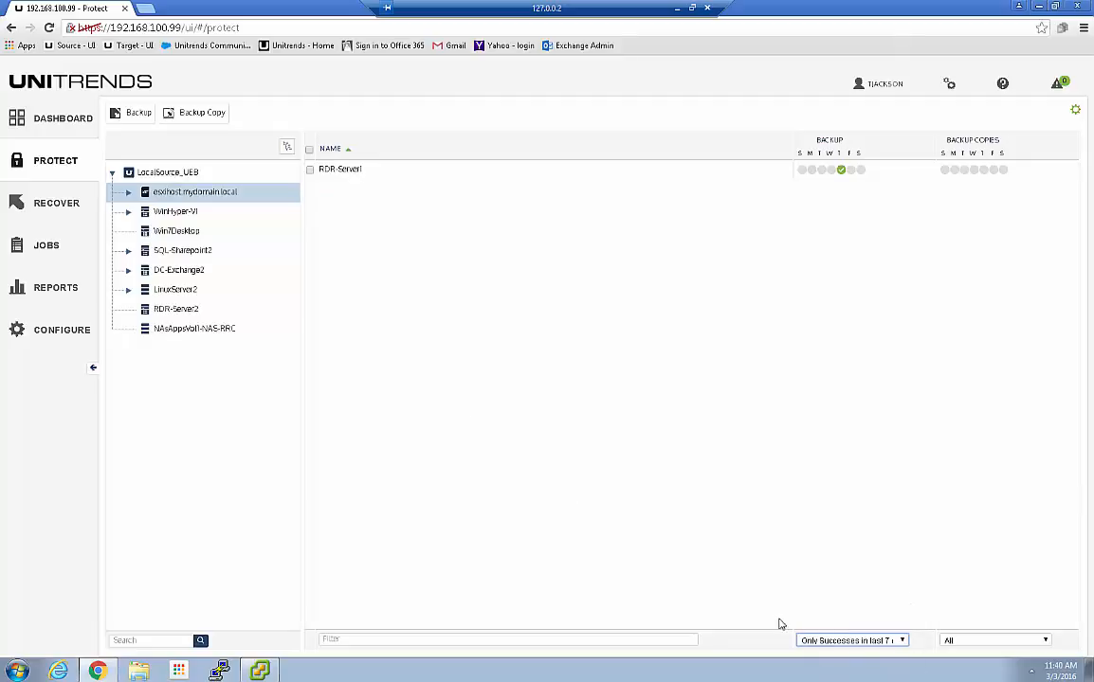
{"action": "left_click", "coordinate": [903, 641]}
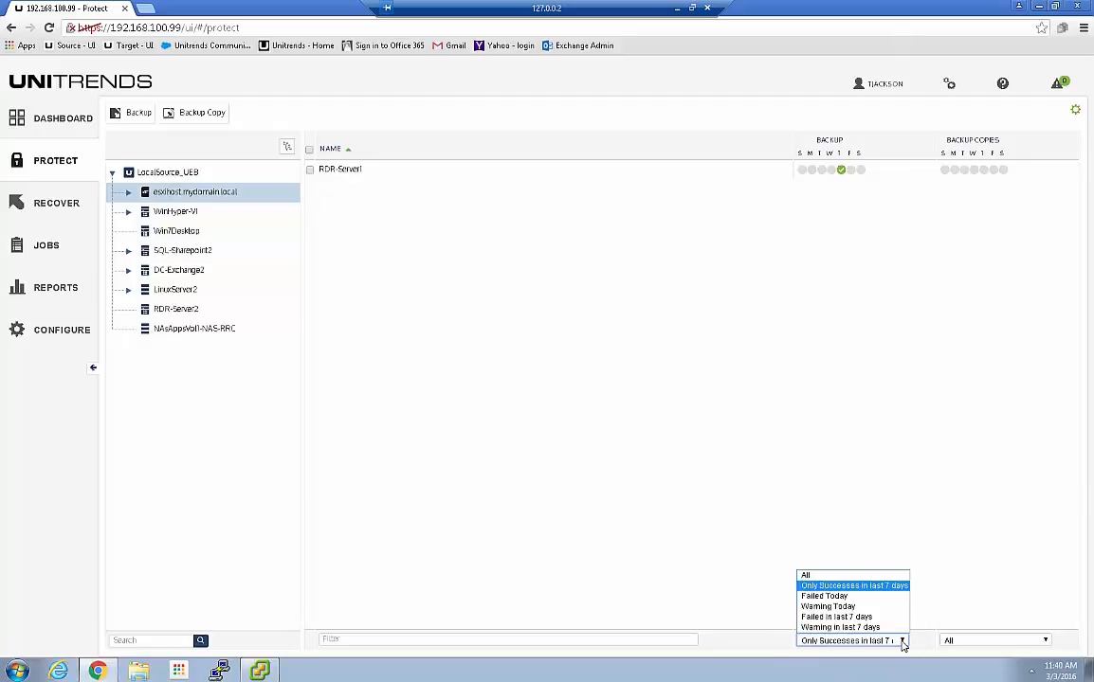
{"action": "left_click", "coordinate": [806, 577]}
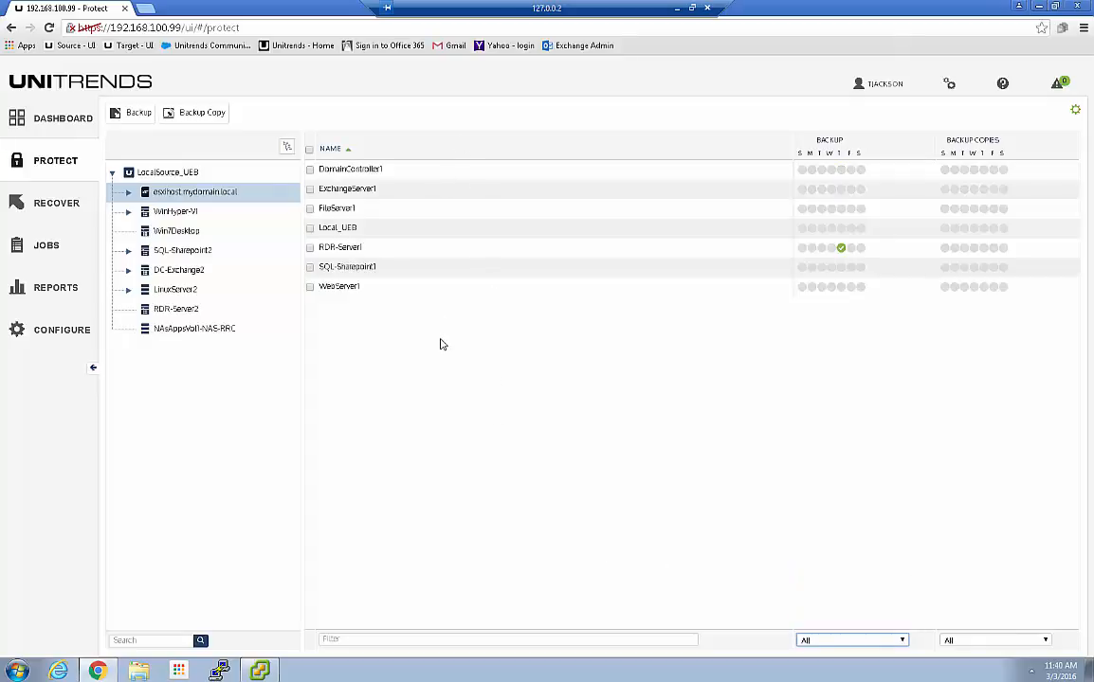
In the Recover Backup Catalog, expand RDR-Server1 and preview Instant Recovery options for its 03/03/2016 backup
{"action": "left_click", "coordinate": [42, 206]}
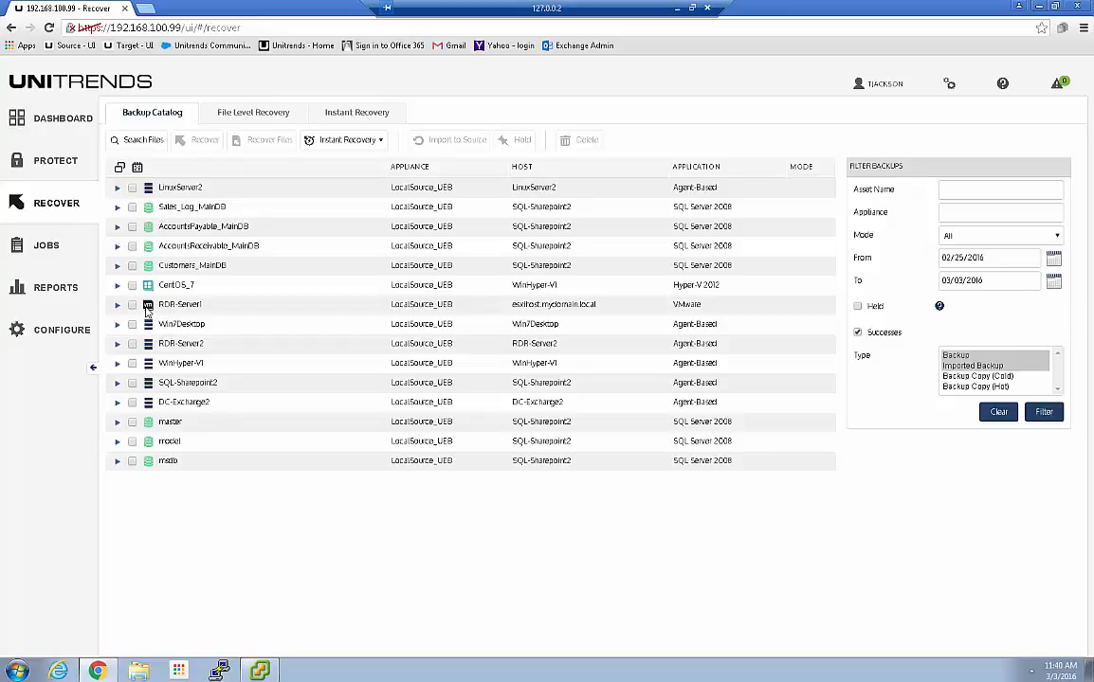
{"action": "left_click", "coordinate": [118, 308]}
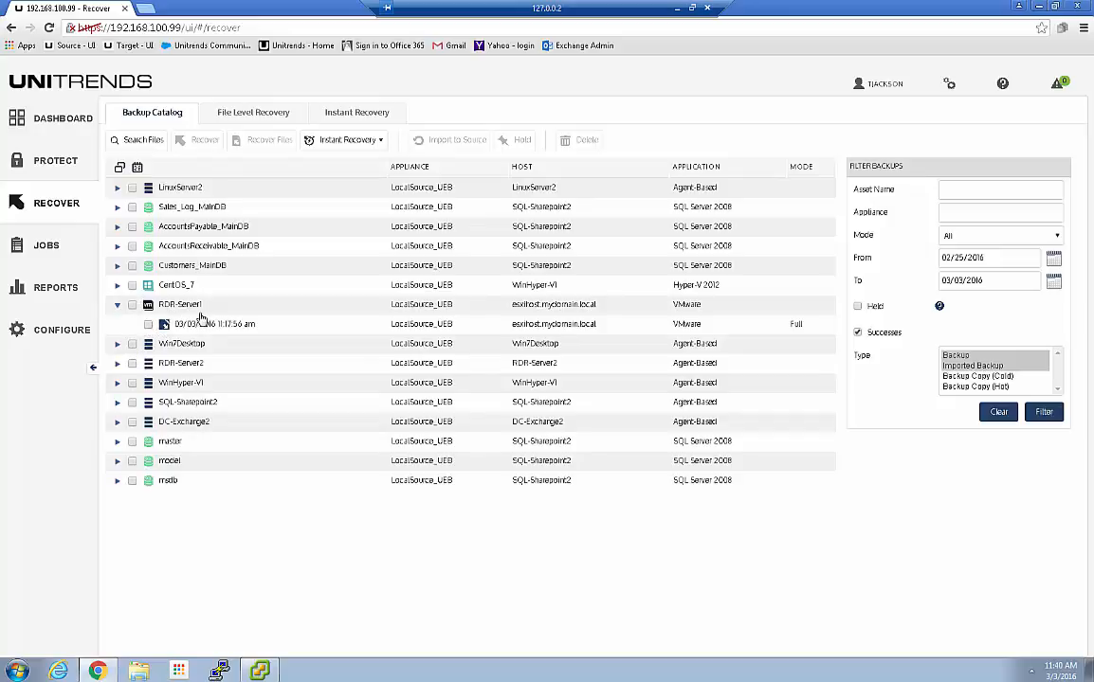
{"action": "left_click", "coordinate": [148, 325]}
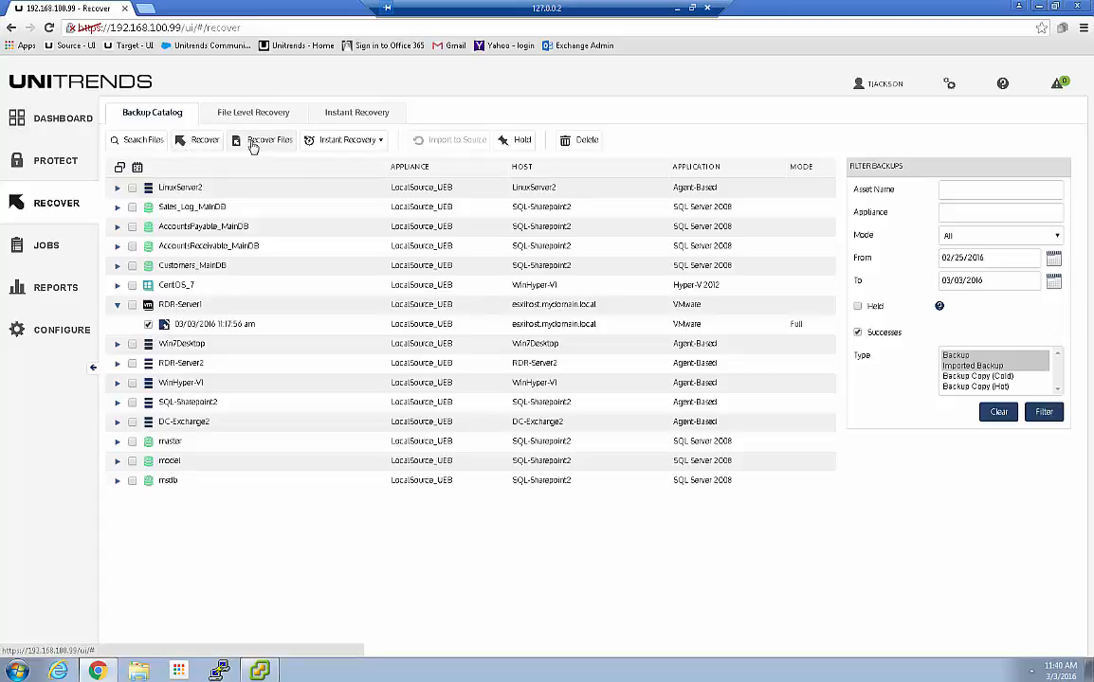
{"action": "left_click", "coordinate": [327, 142]}
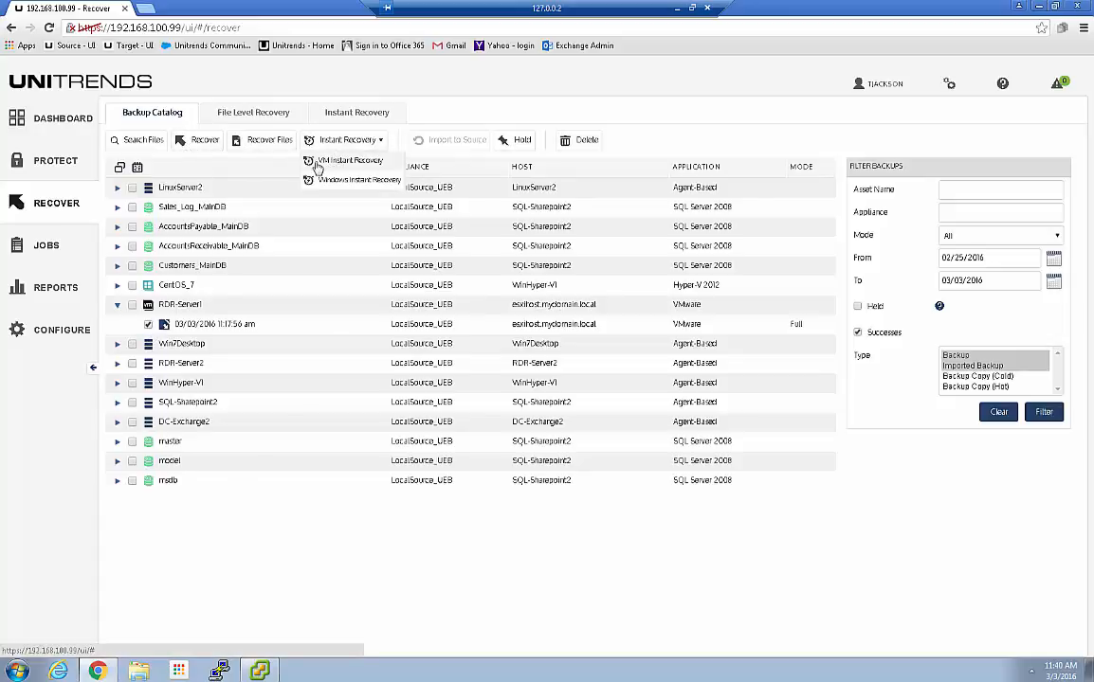
{"action": "left_click", "coordinate": [263, 166]}
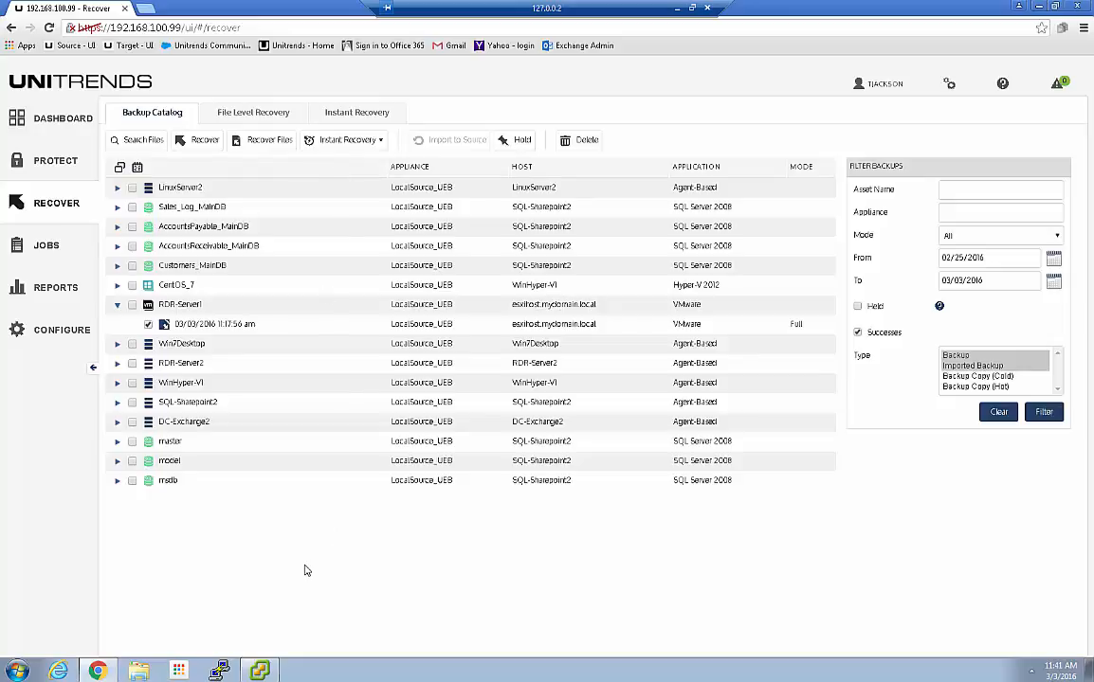
{"action": "left_click", "coordinate": [149, 324]}
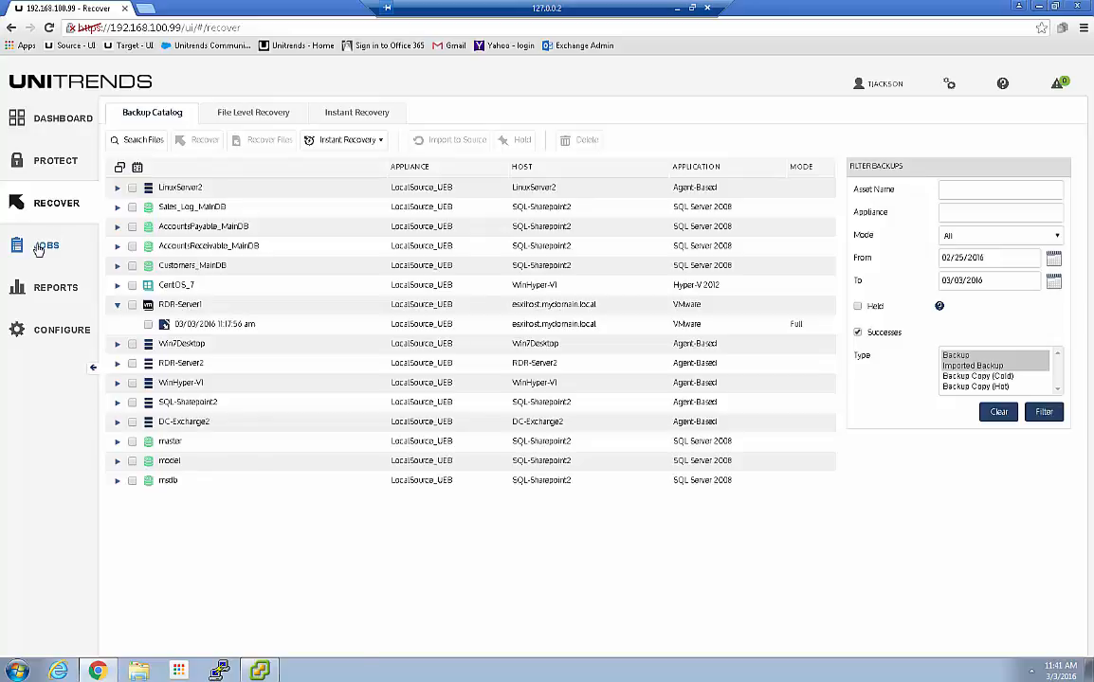
Generate the Backup History report with a start date of March 1
{"action": "left_click", "coordinate": [34, 298]}
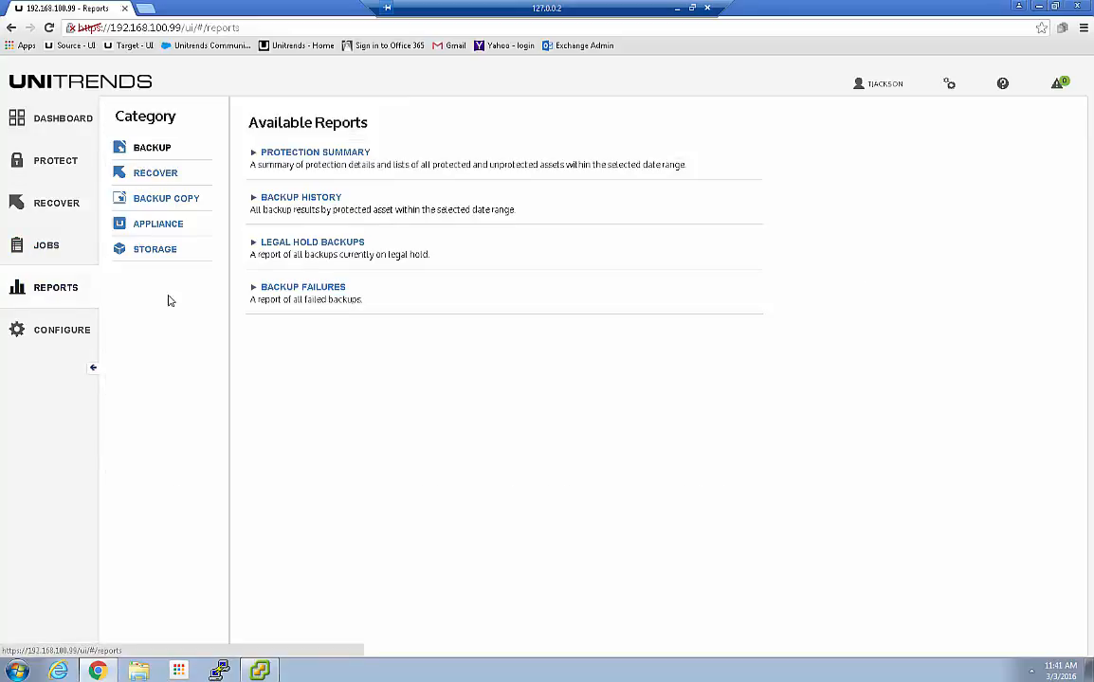
{"action": "left_click", "coordinate": [275, 192]}
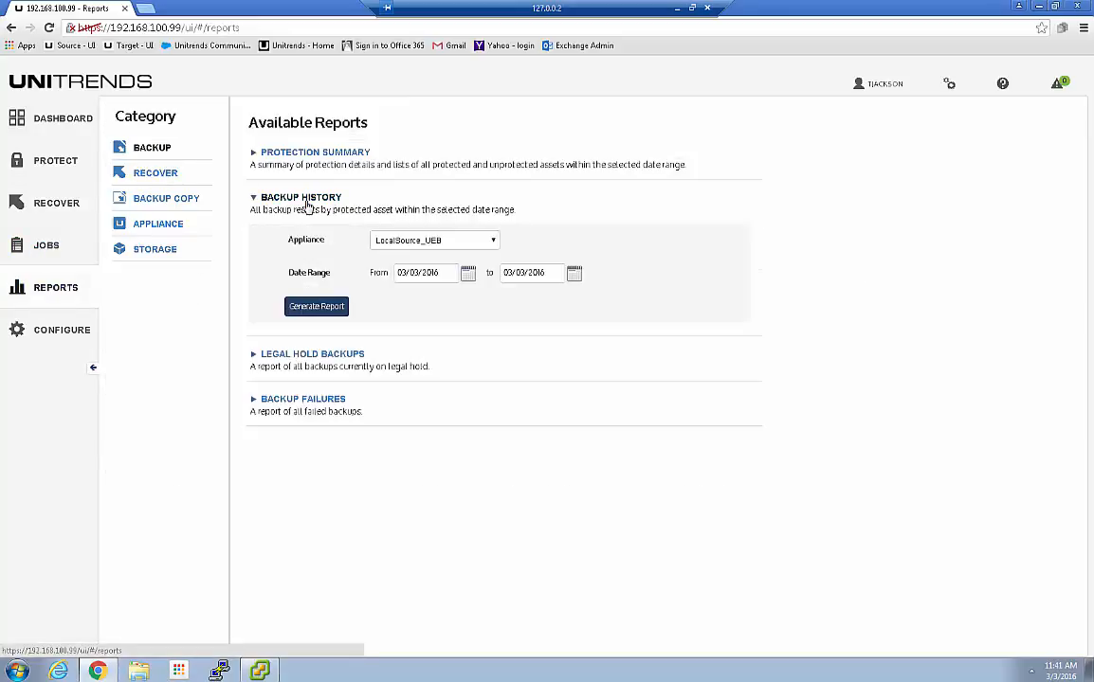
{"action": "left_click", "coordinate": [468, 273]}
{"action": "left_click", "coordinate": [437, 324]}
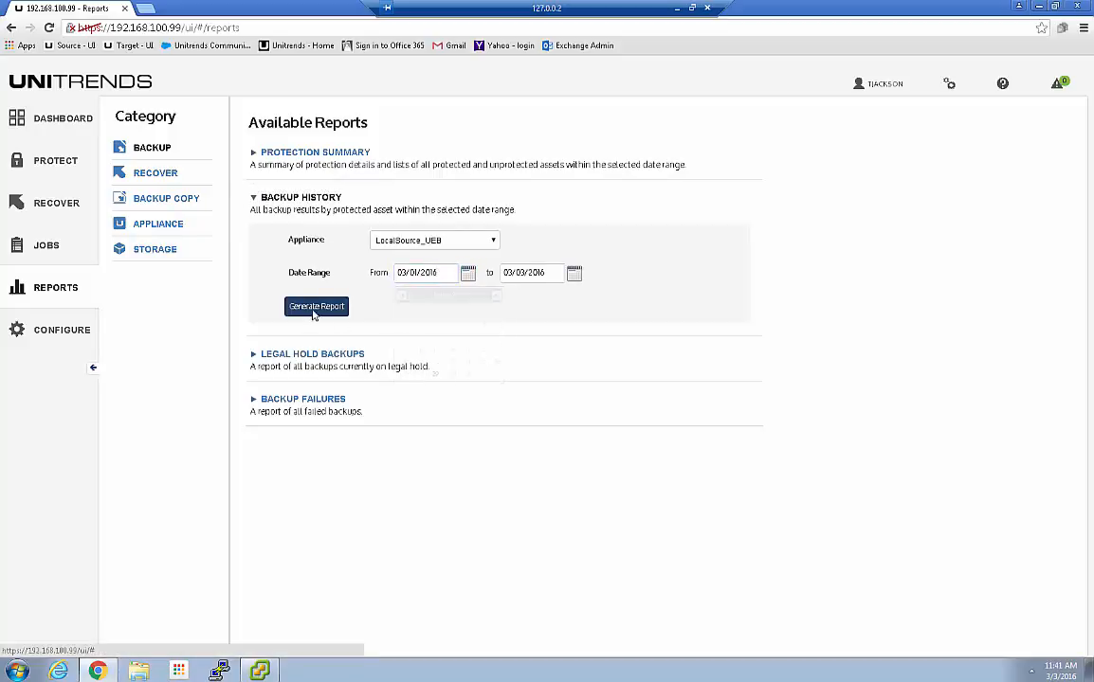
{"action": "left_click", "coordinate": [316, 306]}
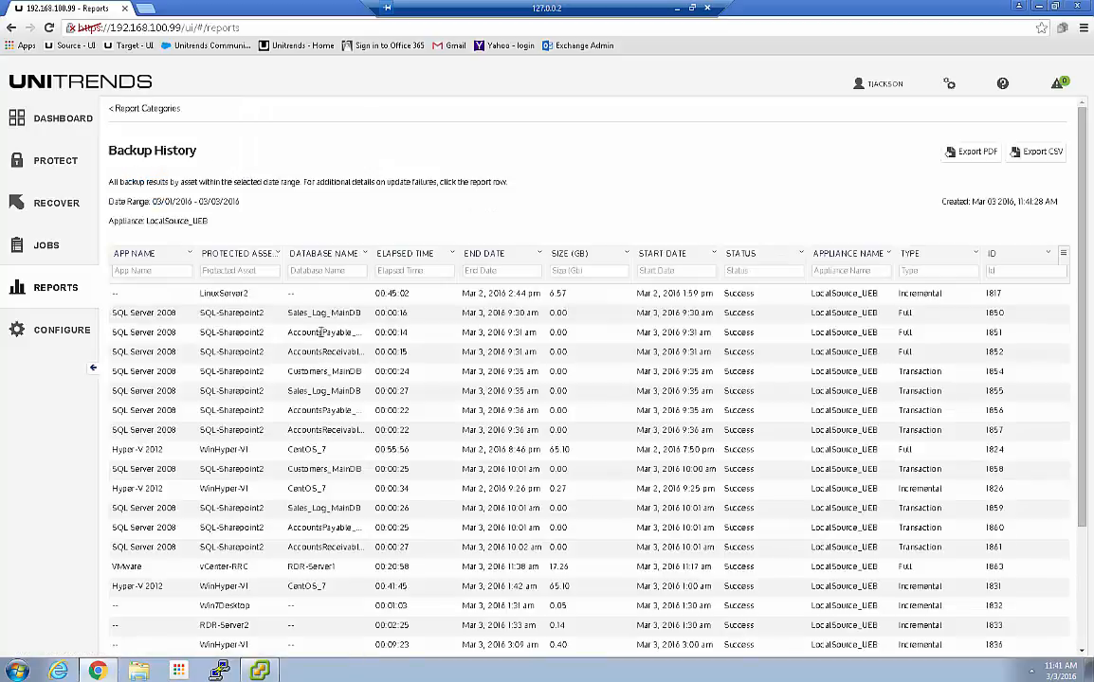
{"action": "scroll", "coordinate": [327, 432], "scroll_direction": "down", "scroll_amount": 3}
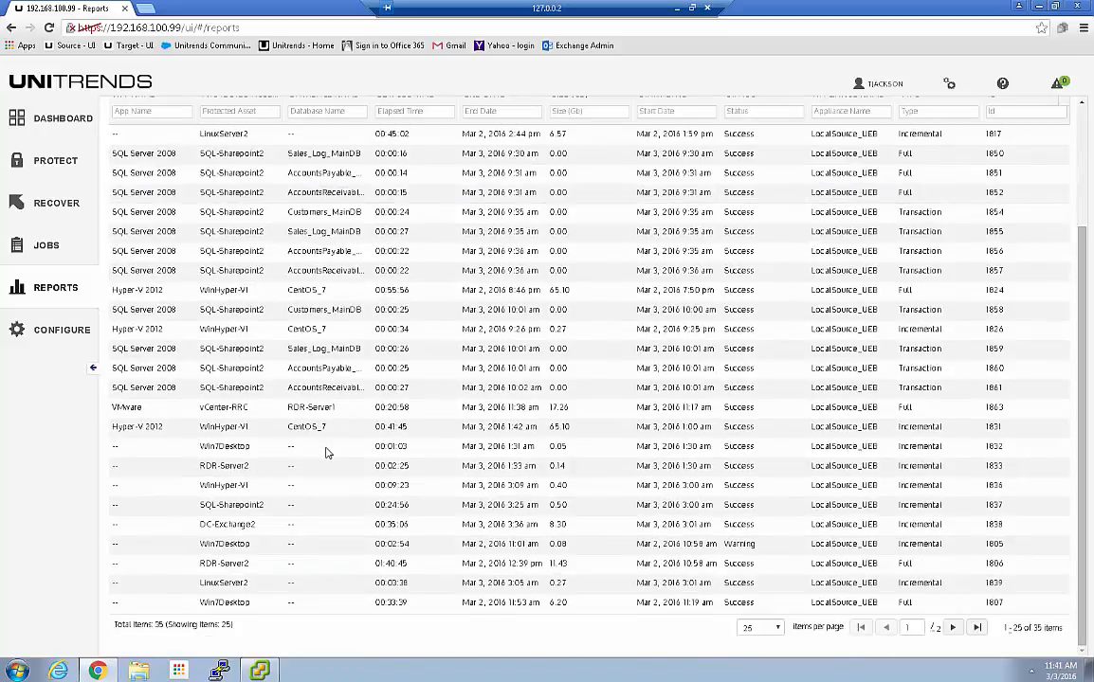
{"action": "scroll", "coordinate": [327, 453], "scroll_direction": "up", "scroll_amount": 3}
Try a protected asset filter of 'rd' on the report, then clear it
{"action": "left_click", "coordinate": [229, 271]}
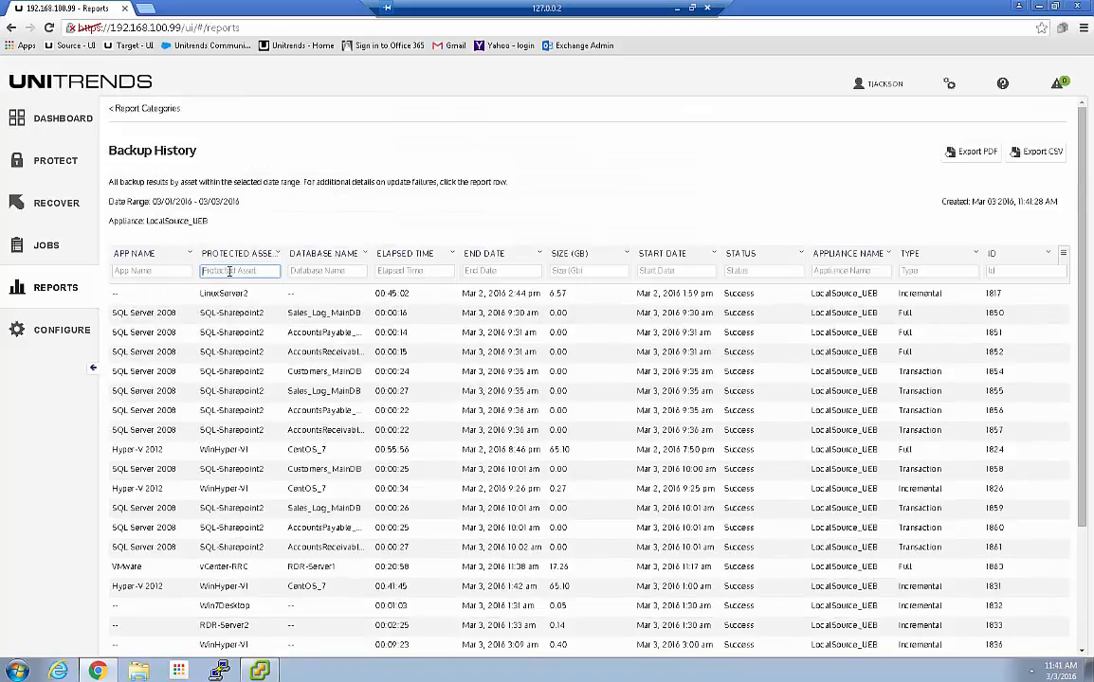
{"action": "type", "text": "rdr"}
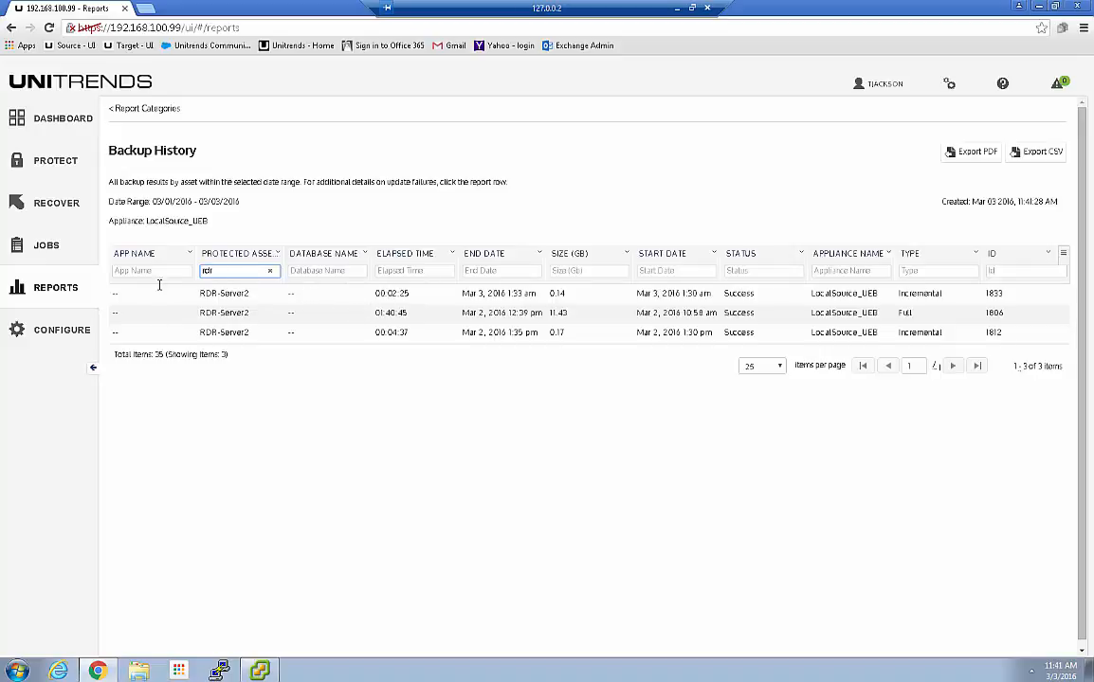
{"action": "key", "text": "BackSpace"}
{"action": "key", "text": "BackSpace"}
{"action": "key", "text": "BackSpace"}
{"action": "type", "text": "l"}
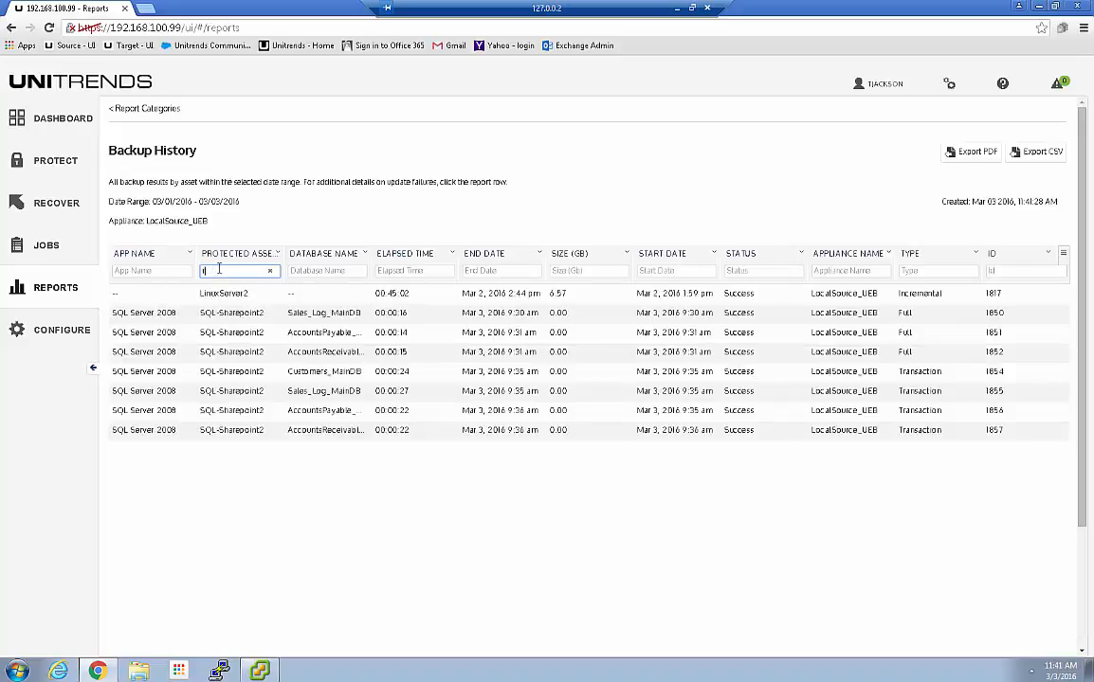
{"action": "key", "text": "BackSpace"}
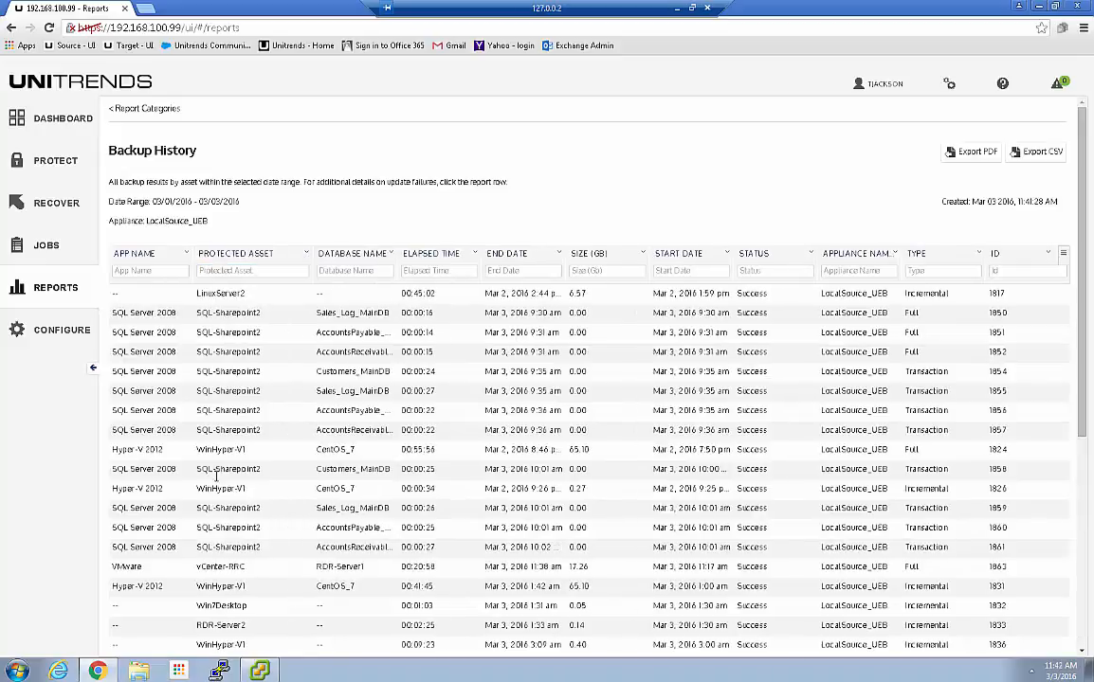
{"action": "scroll", "coordinate": [211, 509], "scroll_direction": "down", "scroll_amount": 2}
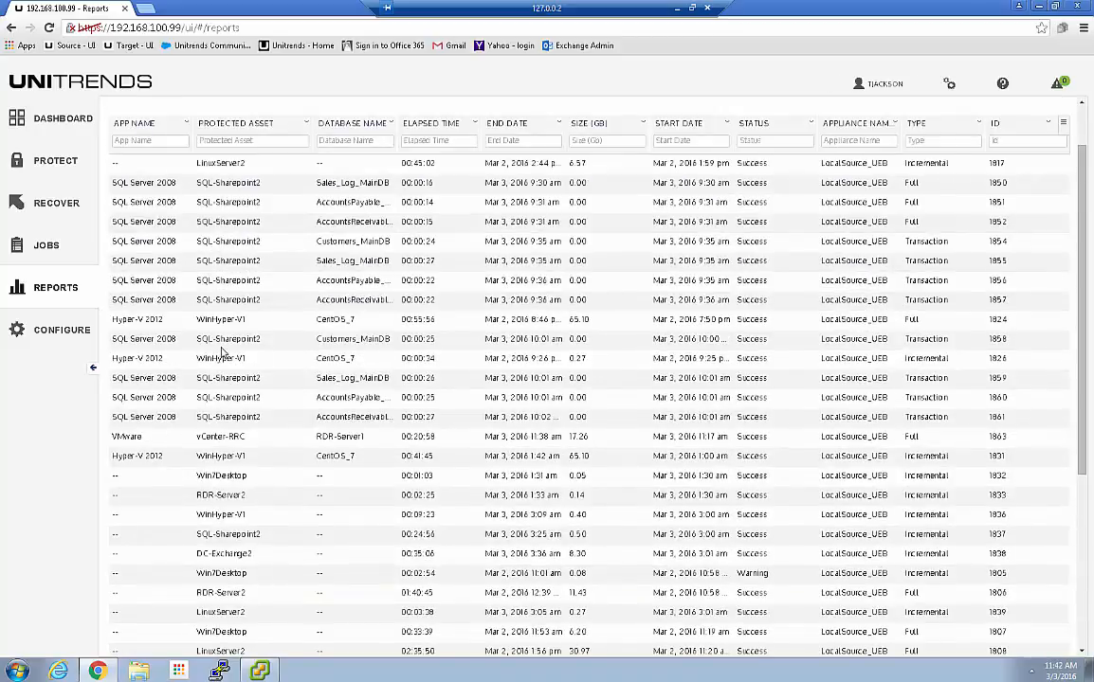
{"action": "scroll", "coordinate": [202, 322], "scroll_direction": "up", "scroll_amount": 2}
Try and clear a 'vc' protected asset filter, then filter Database Name by 'rdr'
{"action": "left_click", "coordinate": [222, 271]}
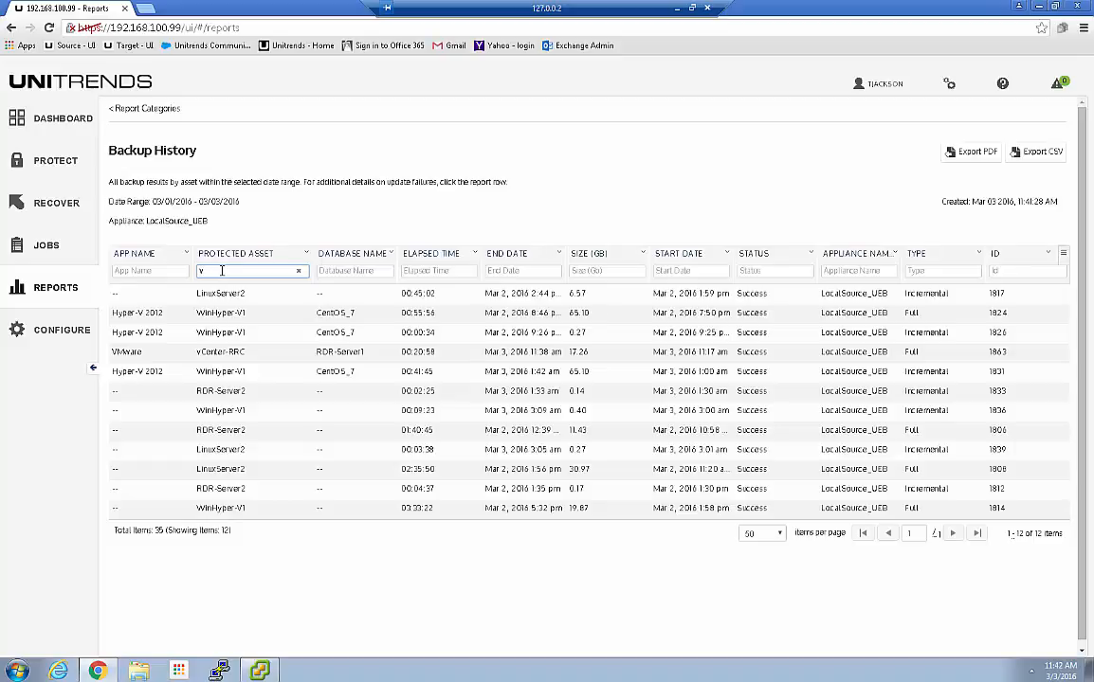
{"action": "type", "text": "c"}
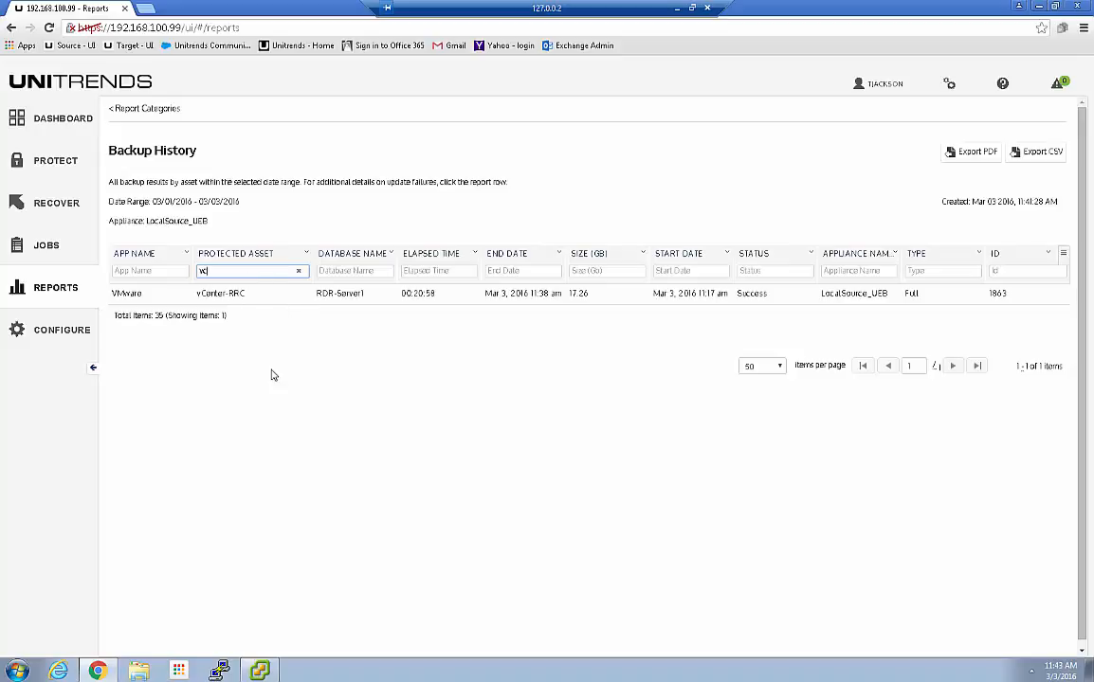
{"action": "left_click", "coordinate": [299, 271]}
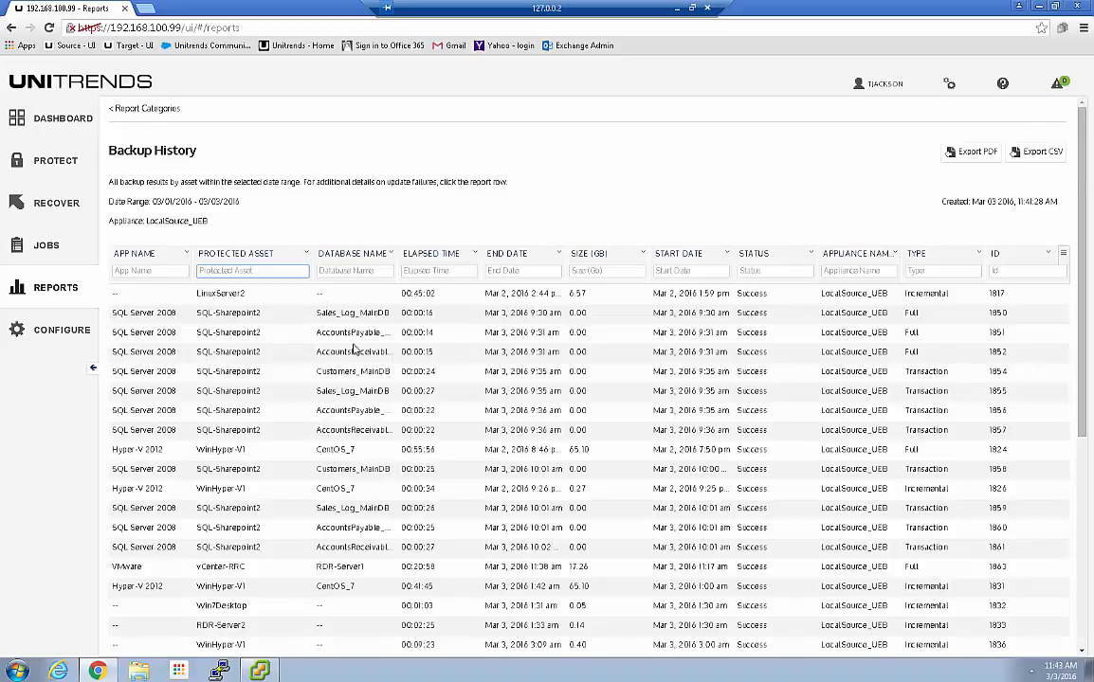
{"action": "scroll", "coordinate": [398, 445], "scroll_direction": "down", "scroll_amount": 3}
{"action": "scroll", "coordinate": [464, 466], "scroll_direction": "up", "scroll_amount": 3}
{"action": "left_click", "coordinate": [331, 272]}
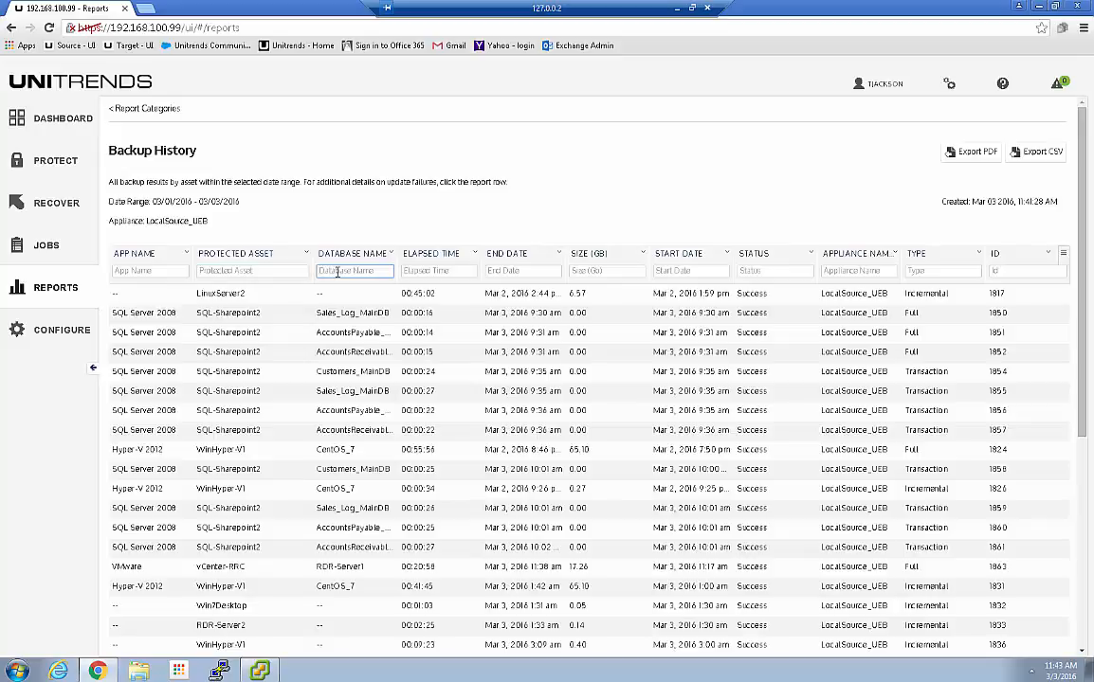
{"action": "type", "text": "rdr"}
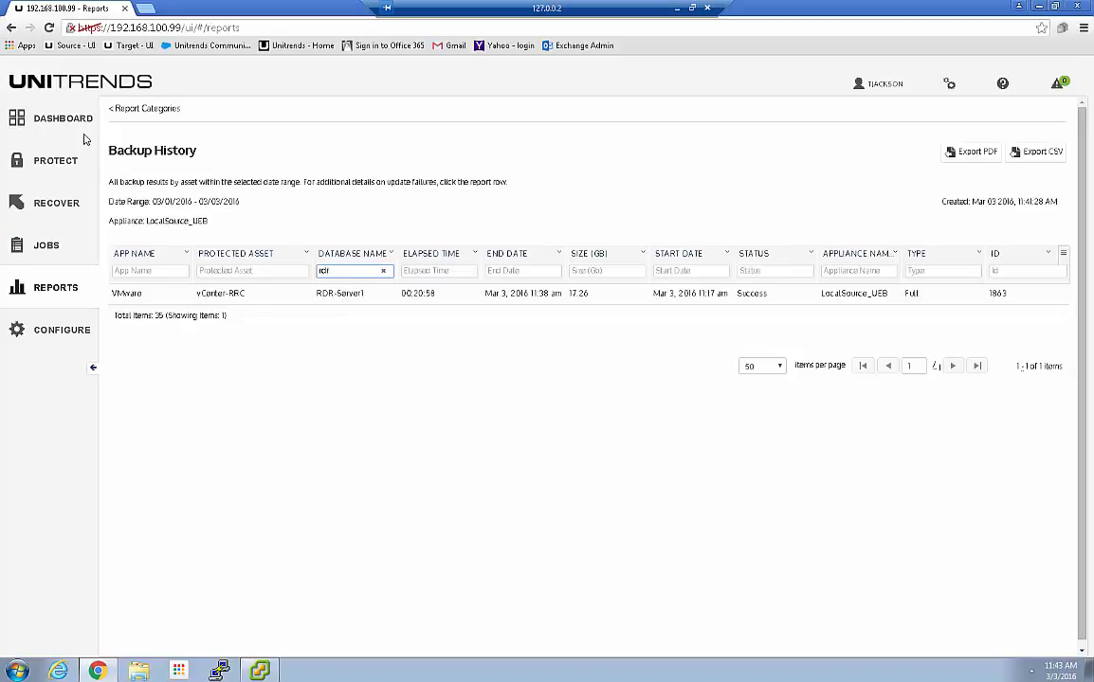
Open the protection report behind the Dashboard's Protected assets count
{"action": "left_click", "coordinate": [40, 126]}
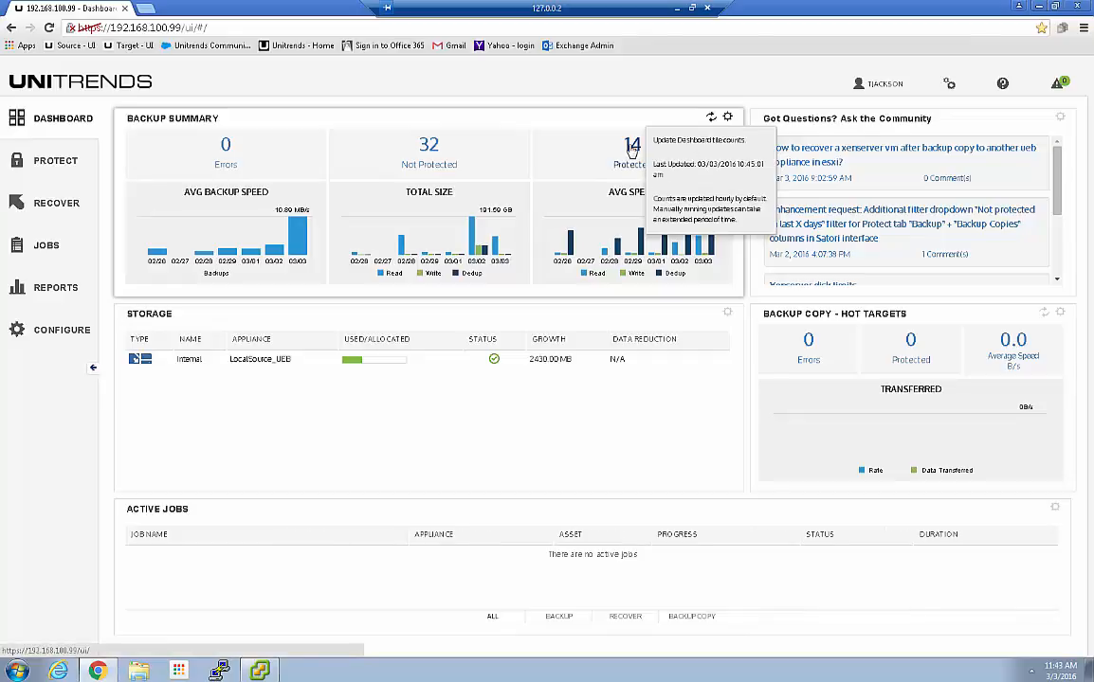
{"action": "left_click", "coordinate": [632, 149]}
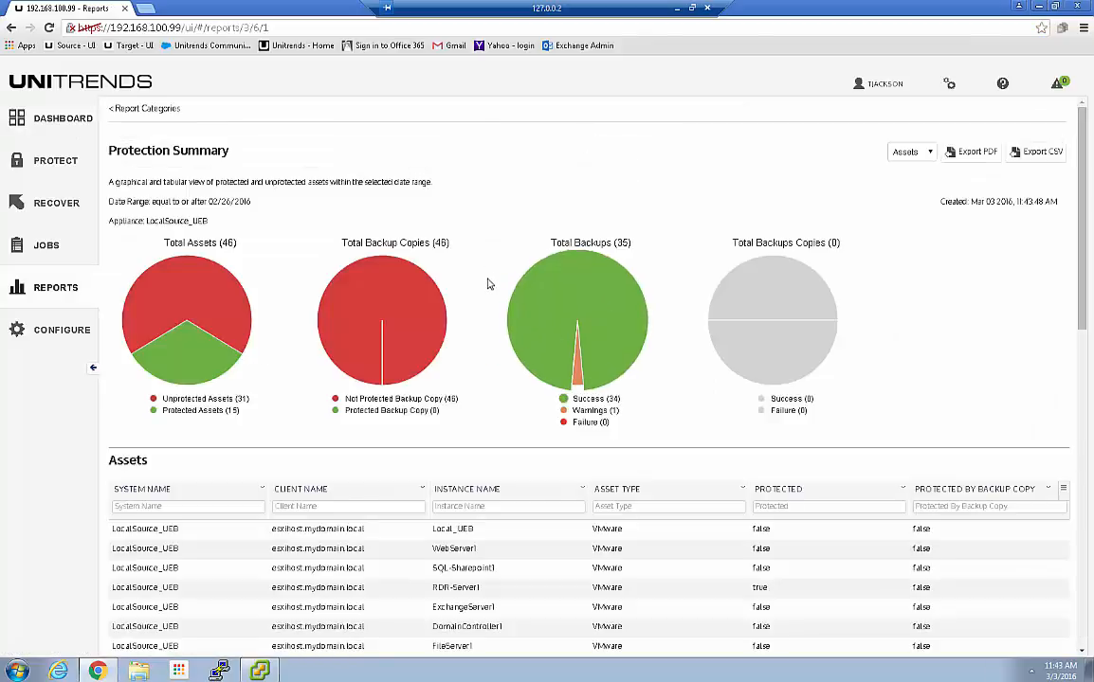
{"action": "scroll", "coordinate": [488, 290], "scroll_direction": "down", "scroll_amount": 2}
{"action": "scroll", "coordinate": [488, 295], "scroll_direction": "down", "scroll_amount": 6}
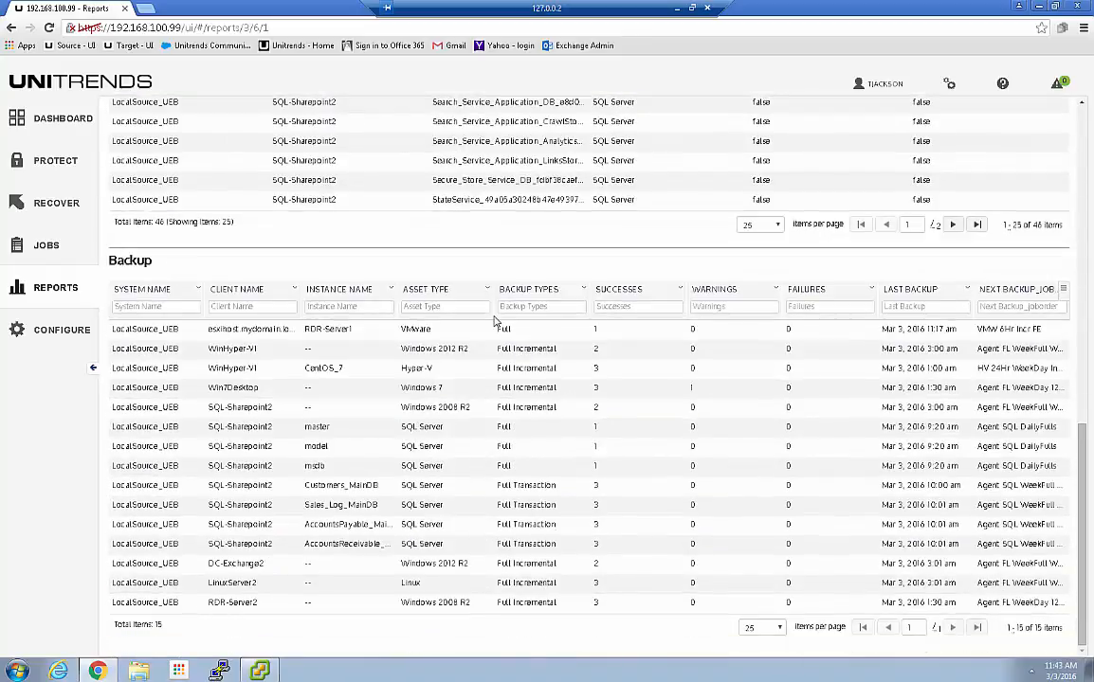
{"action": "scroll", "coordinate": [494, 321], "scroll_direction": "up", "scroll_amount": 3}
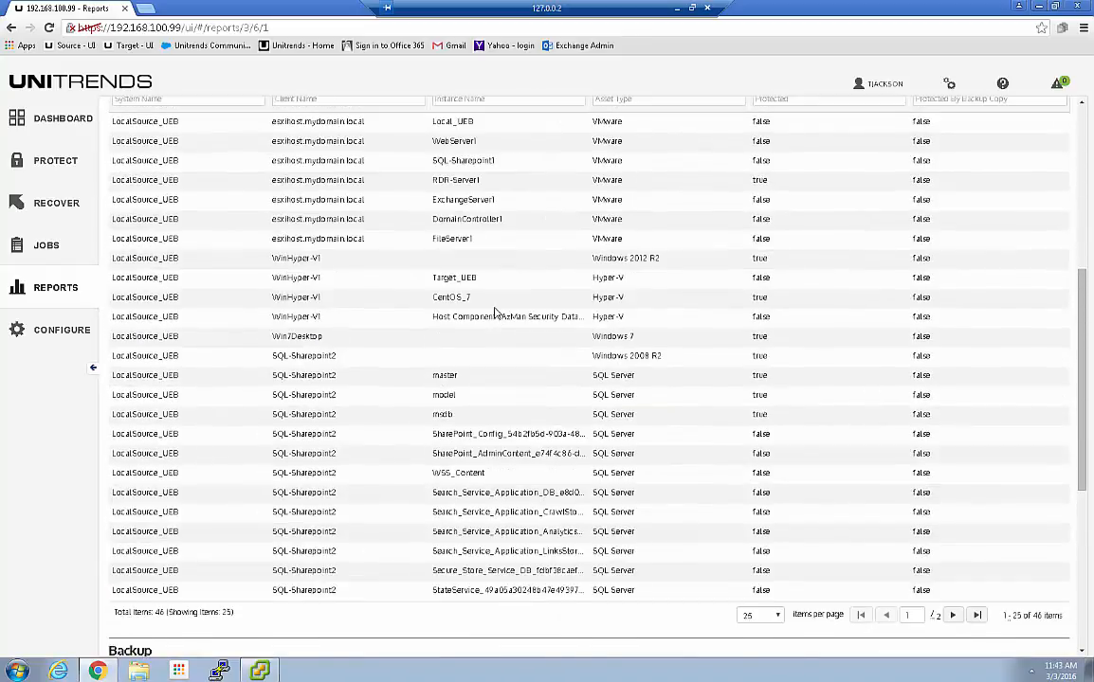
{"action": "scroll", "coordinate": [494, 313], "scroll_direction": "up", "scroll_amount": 3}
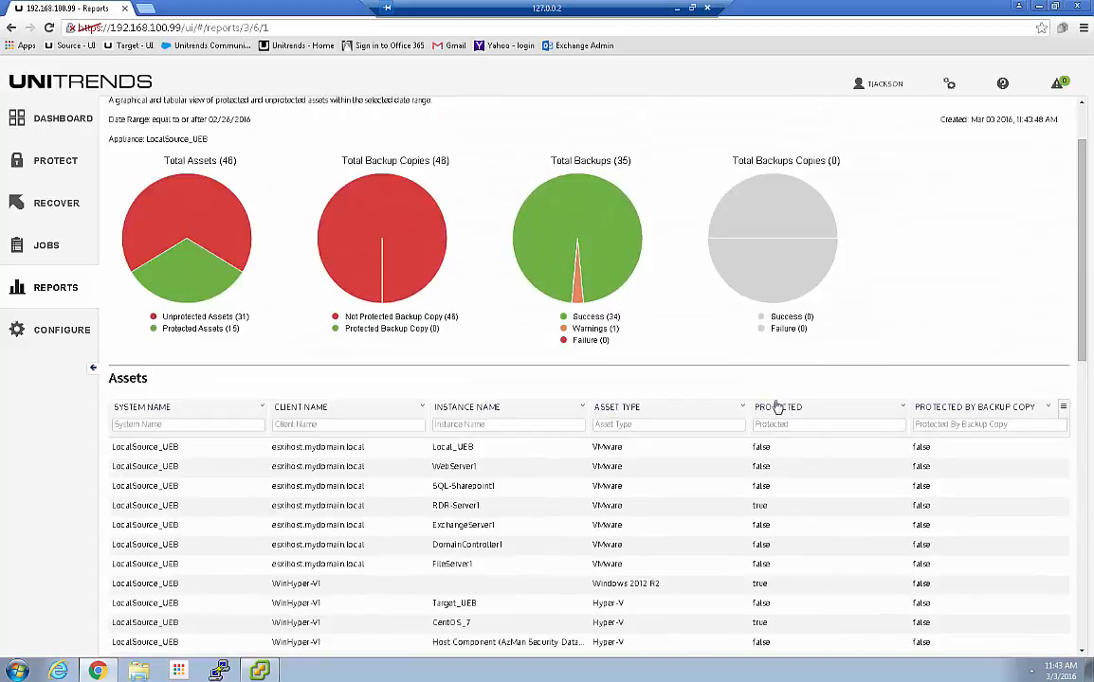
Sort the report by PROTECTED descending and scroll down to the Backup summary table
{"action": "left_click", "coordinate": [784, 410]}
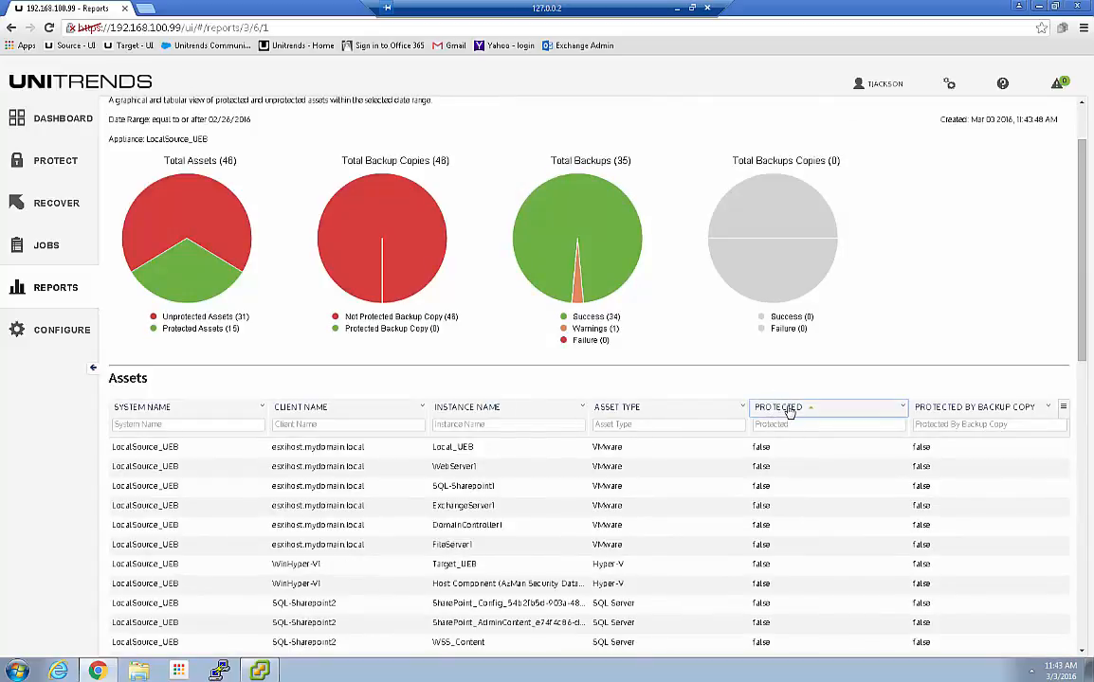
{"action": "left_click", "coordinate": [789, 410]}
{"action": "scroll", "coordinate": [789, 412], "scroll_direction": "down", "scroll_amount": 1}
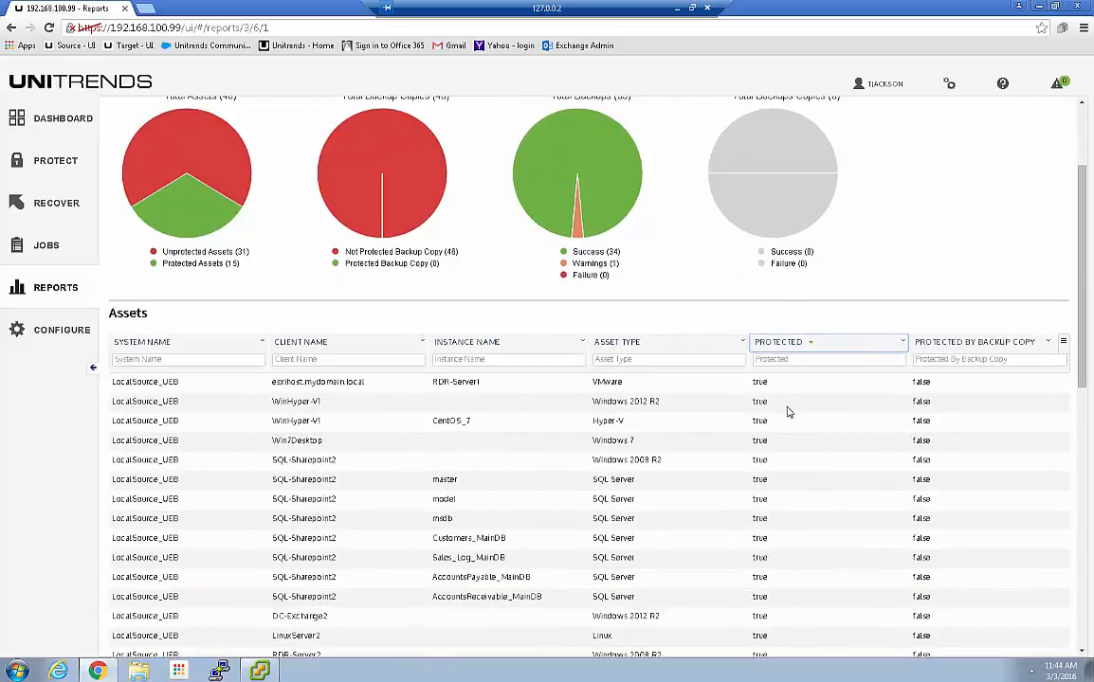
{"action": "scroll", "coordinate": [787, 413], "scroll_direction": "down", "scroll_amount": 1}
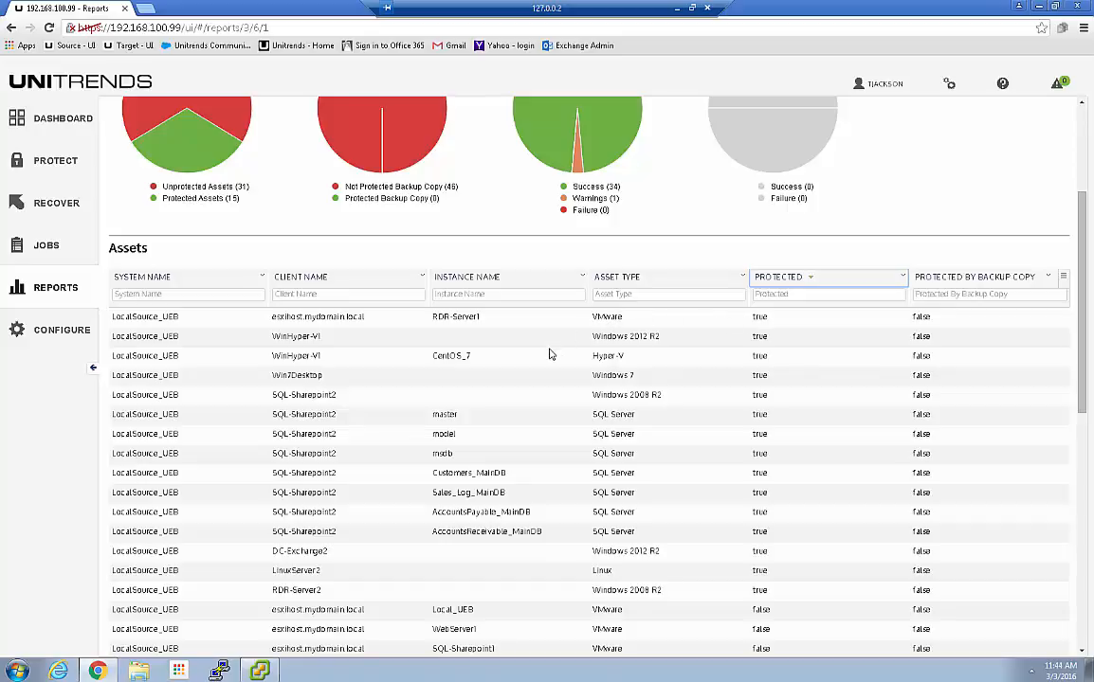
{"action": "scroll", "coordinate": [545, 358], "scroll_direction": "down", "scroll_amount": 3}
{"action": "scroll", "coordinate": [517, 346], "scroll_direction": "down", "scroll_amount": 4}
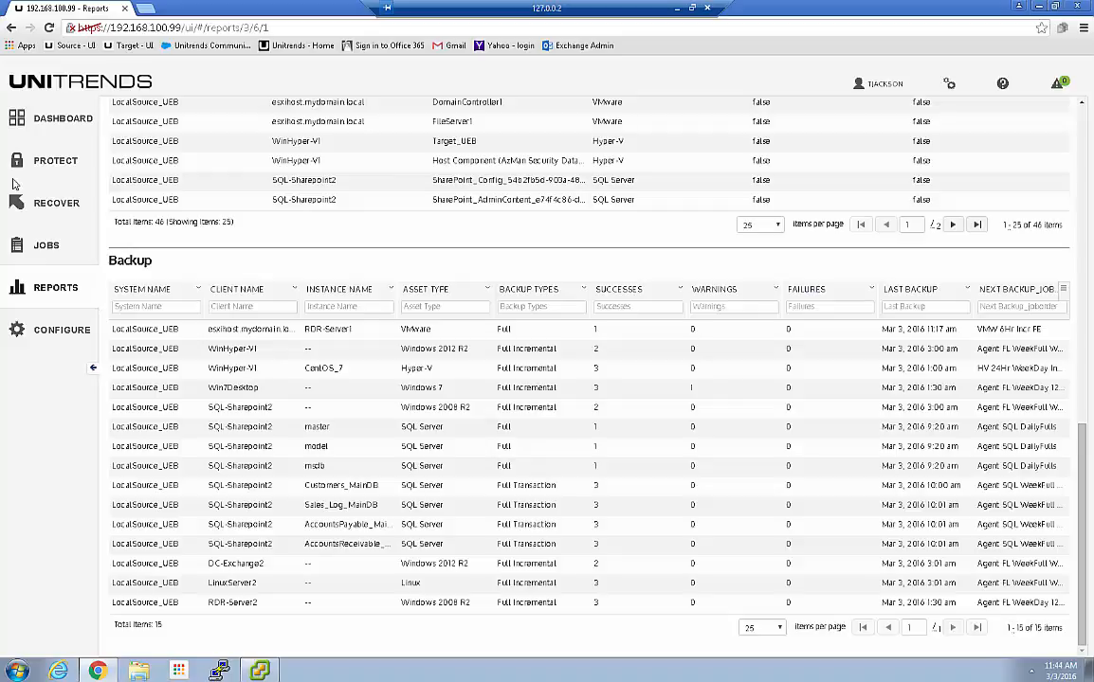
Show the Job Manager list with VMW 6Hr Incr FE selected and the Create Job menu expanded
{"action": "left_click", "coordinate": [38, 249]}
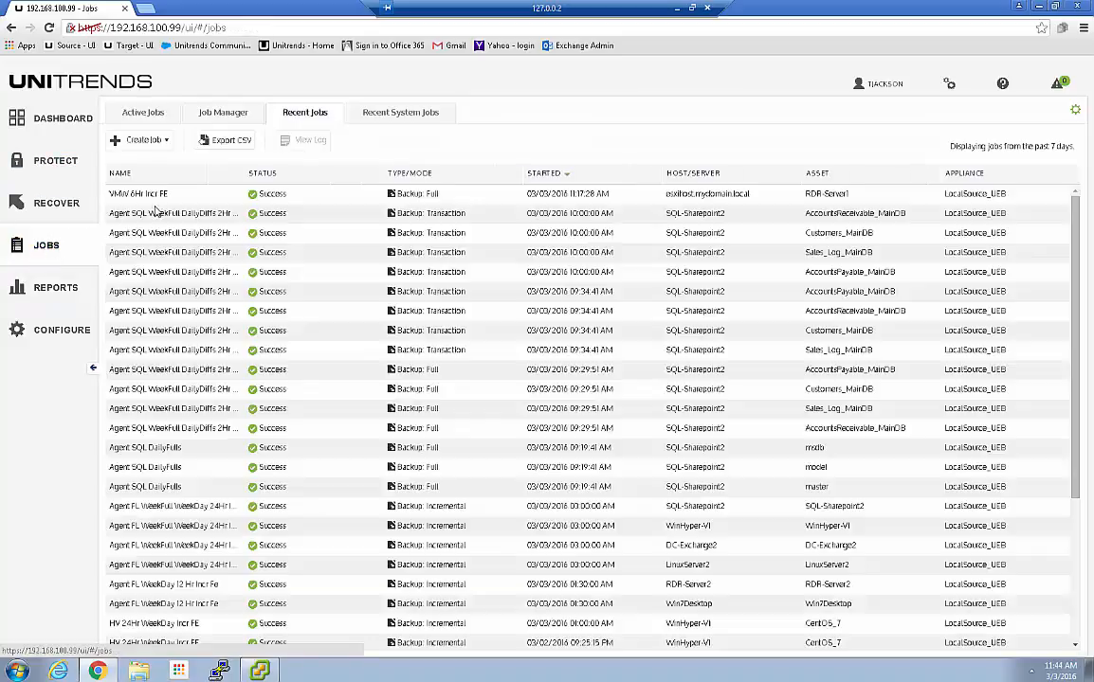
{"action": "left_click", "coordinate": [226, 115]}
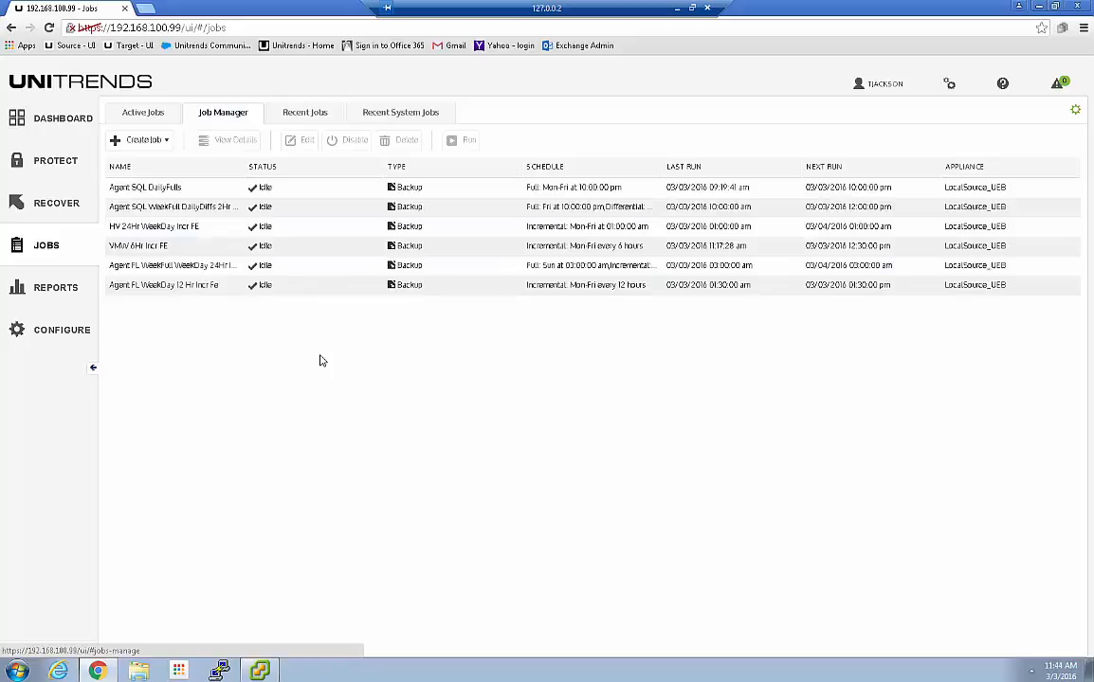
{"action": "left_click", "coordinate": [248, 247]}
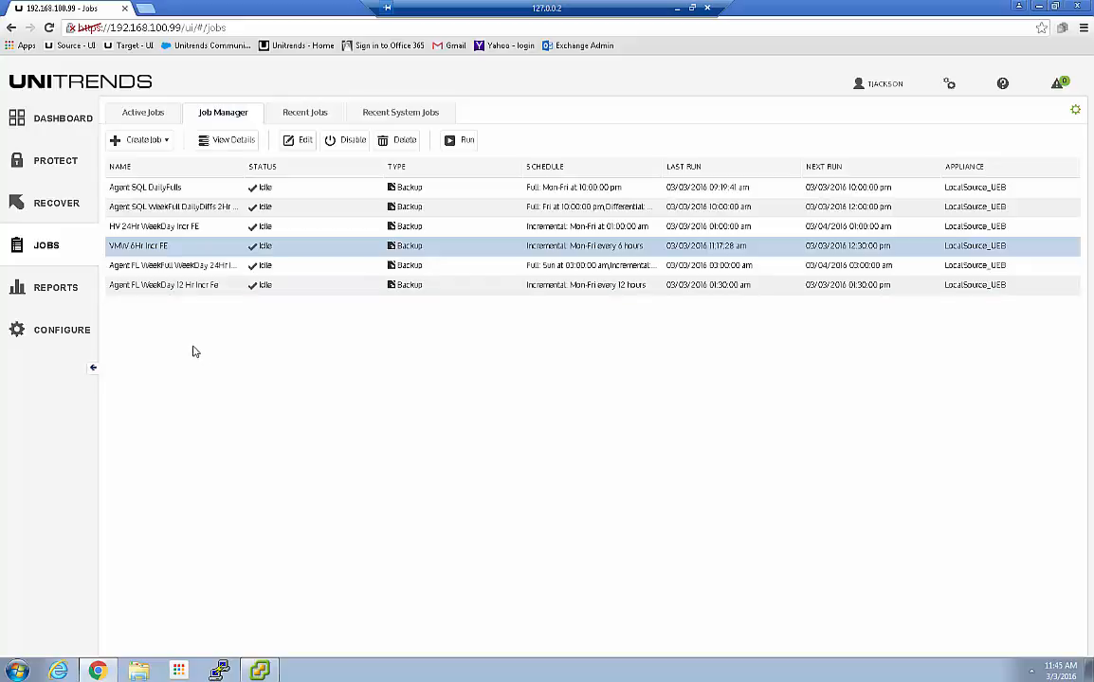
{"action": "left_click", "coordinate": [152, 140]}
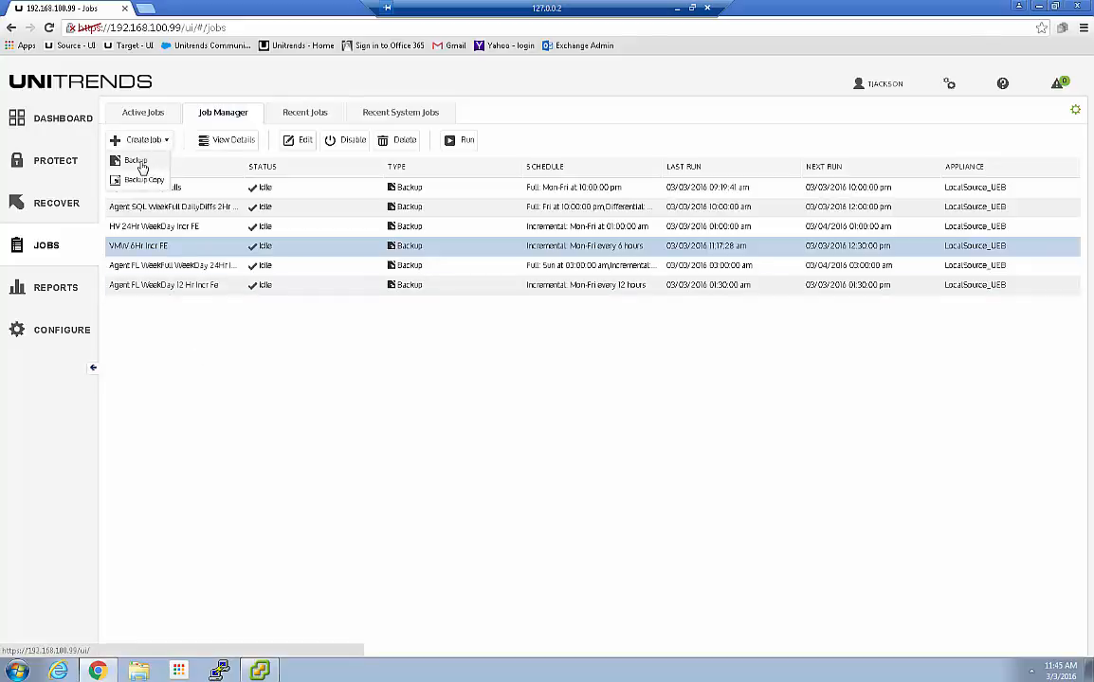
Start a Backup job for VMware Assets, browse to the Dependent_VMs group, then cancel it
{"action": "left_click", "coordinate": [142, 167]}
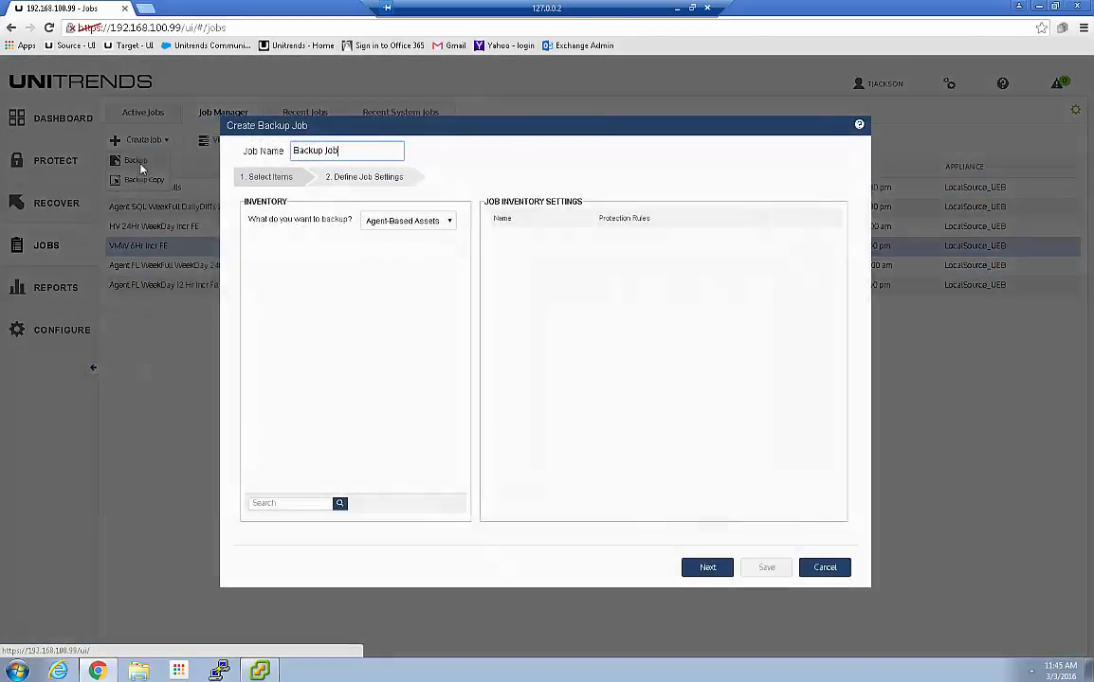
{"action": "left_click", "coordinate": [450, 221]}
{"action": "left_click", "coordinate": [400, 247]}
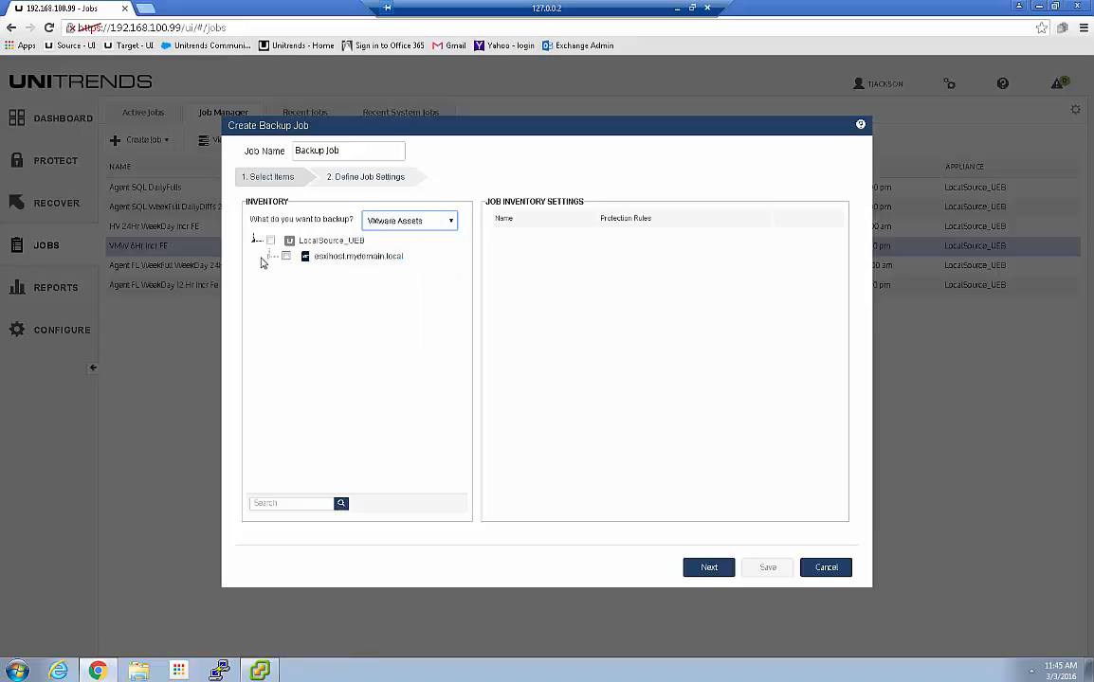
{"action": "left_click", "coordinate": [272, 258]}
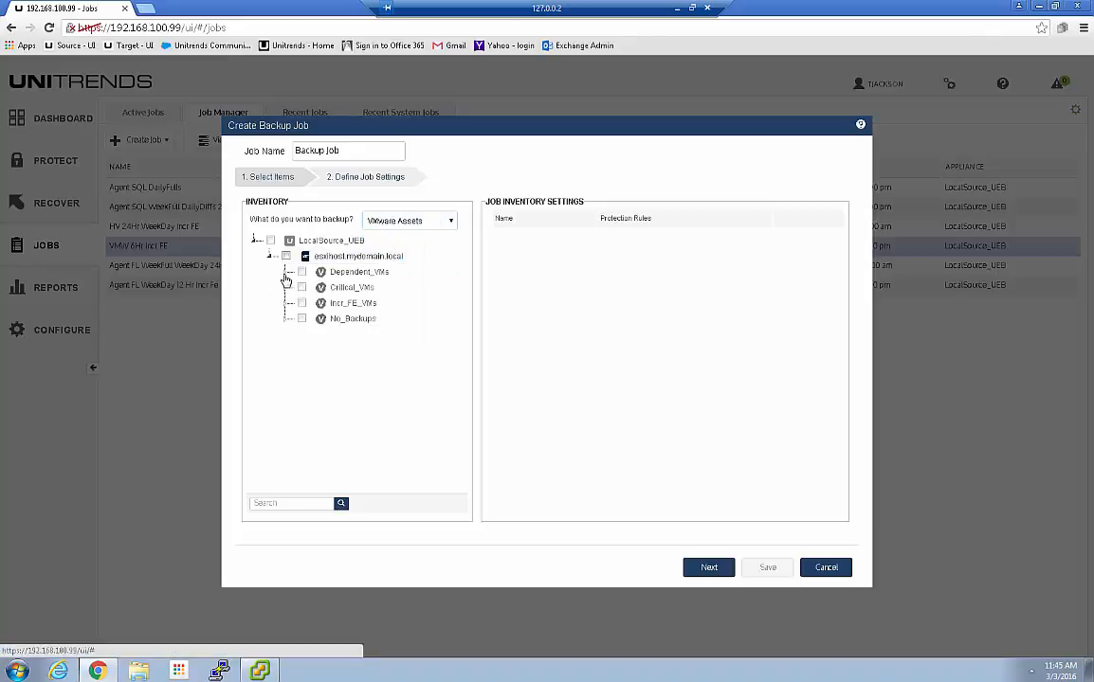
{"action": "left_click", "coordinate": [289, 273]}
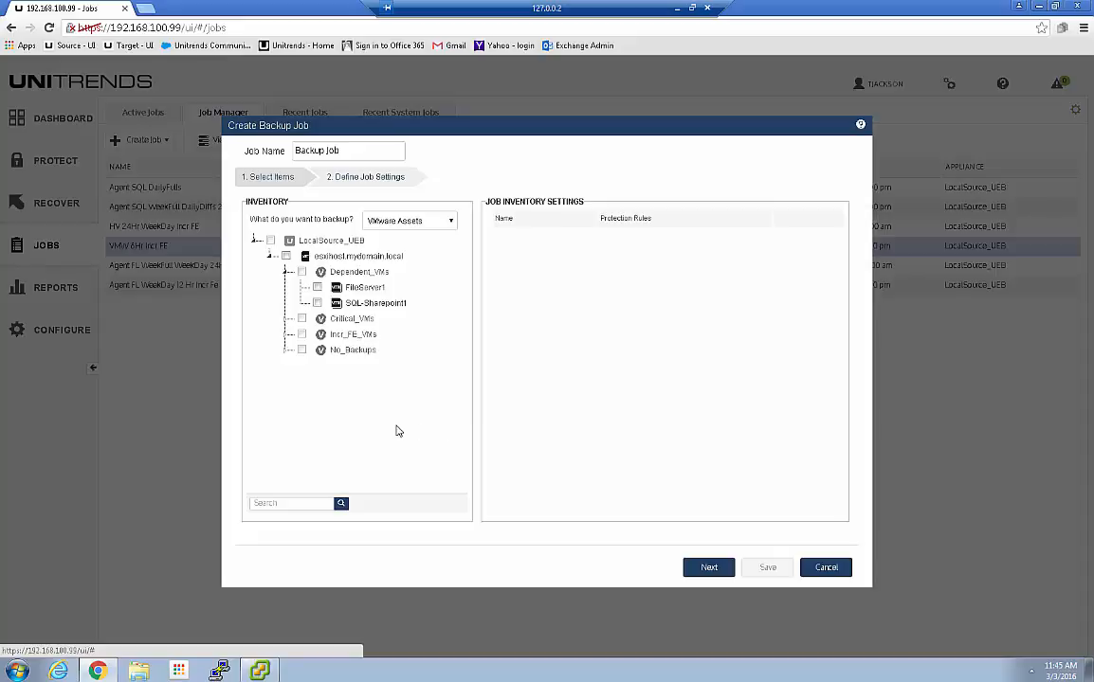
{"action": "left_click", "coordinate": [827, 570]}
On the Protect page, tick FileServer1 and SQL-Sharepoint1 under esxihost.mydomain.local and expand Dependent_VMs
{"action": "left_click", "coordinate": [54, 163]}
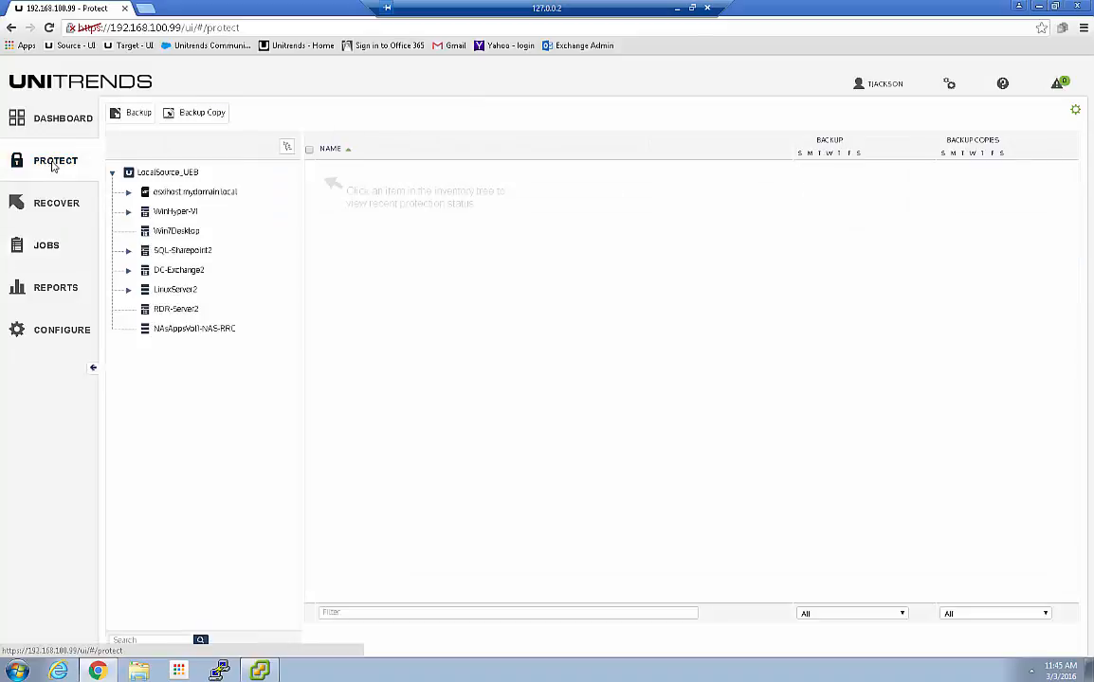
{"action": "left_click", "coordinate": [128, 193]}
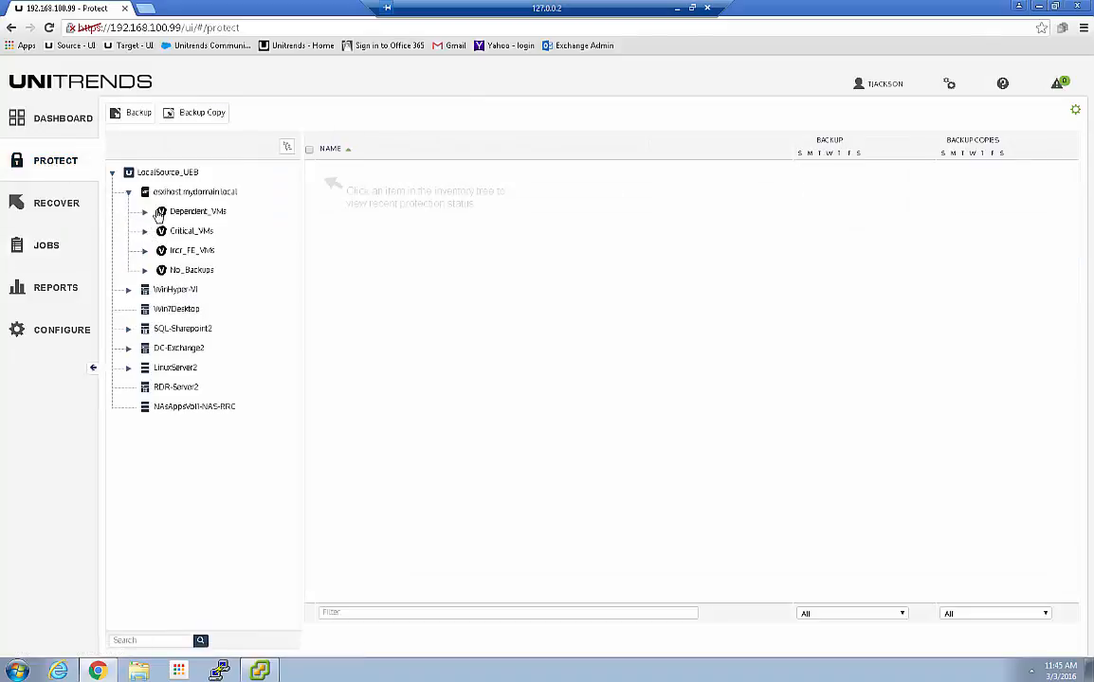
{"action": "left_click", "coordinate": [156, 191]}
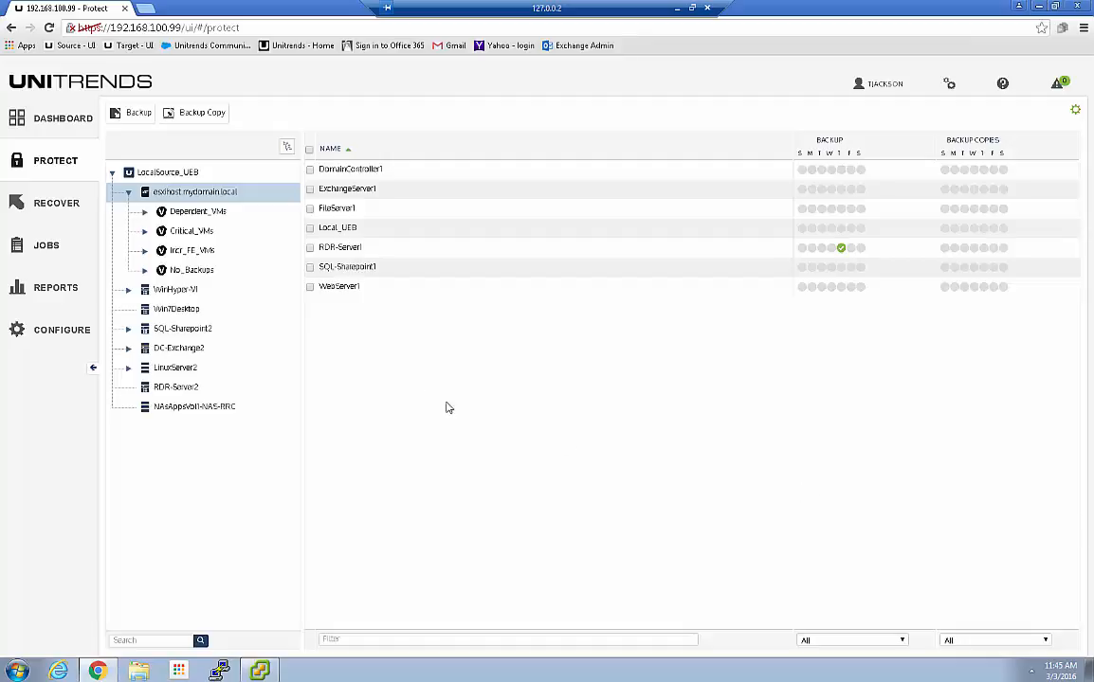
{"action": "left_click", "coordinate": [310, 209]}
{"action": "left_click", "coordinate": [310, 267]}
{"action": "left_click", "coordinate": [145, 212]}
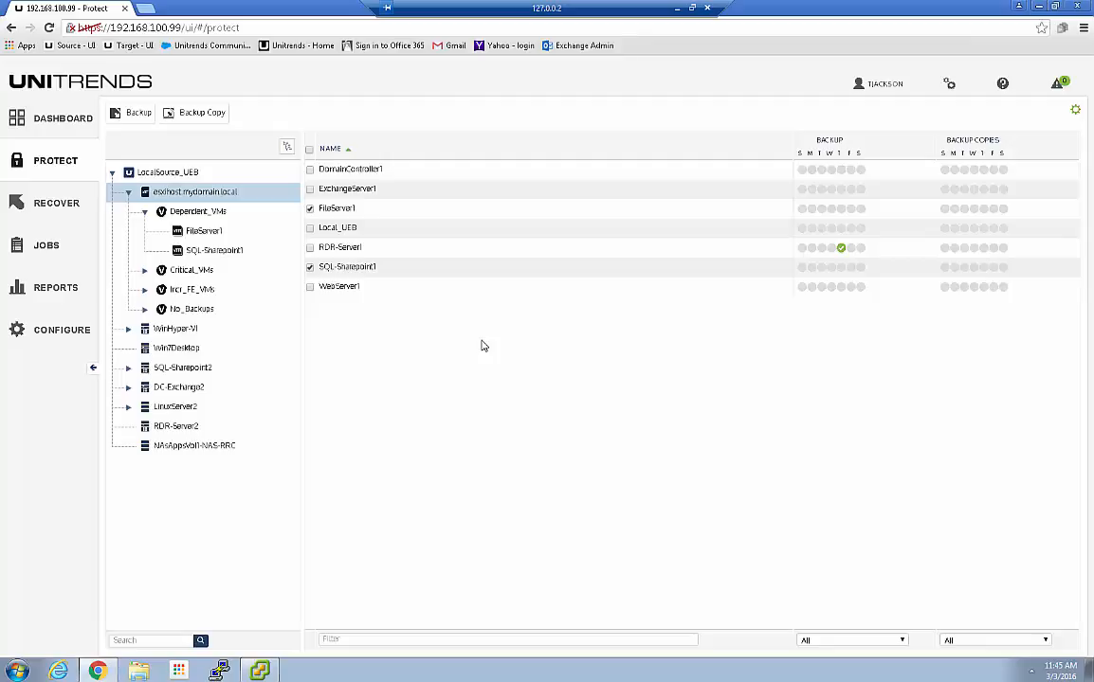
Start a backup job for FileServer1 and SQL-Sharepoint1, excluding SQL-Sharepoint1_1.vmdk and leaving FileServer1's disks unchanged
{"action": "left_click", "coordinate": [138, 112]}
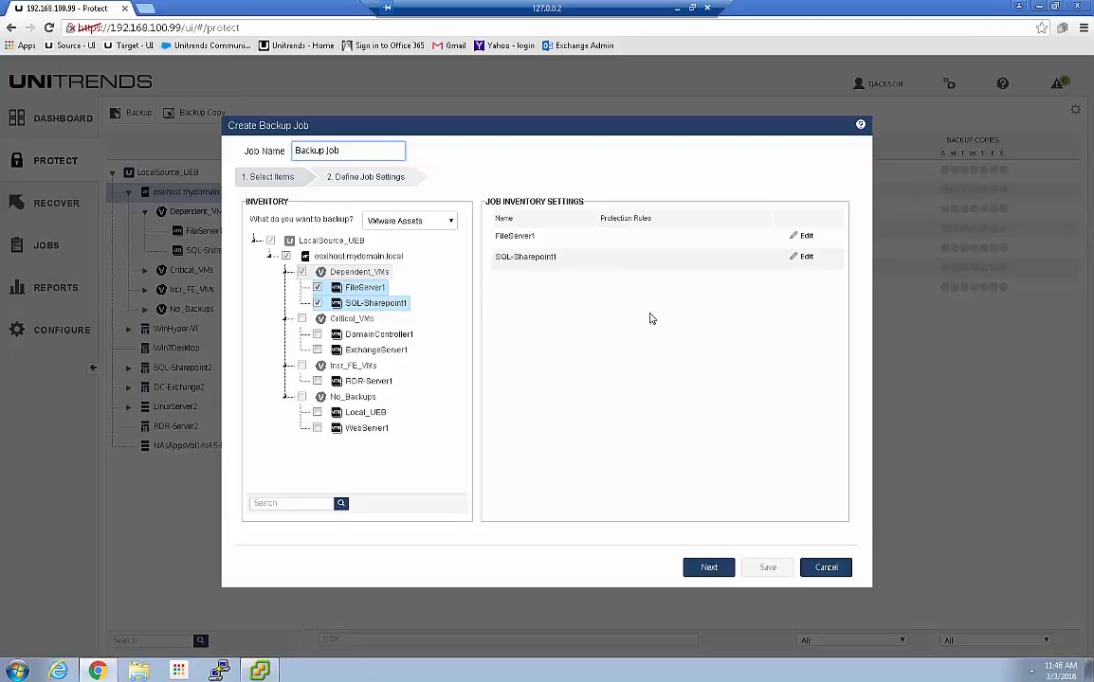
{"action": "left_click", "coordinate": [806, 257]}
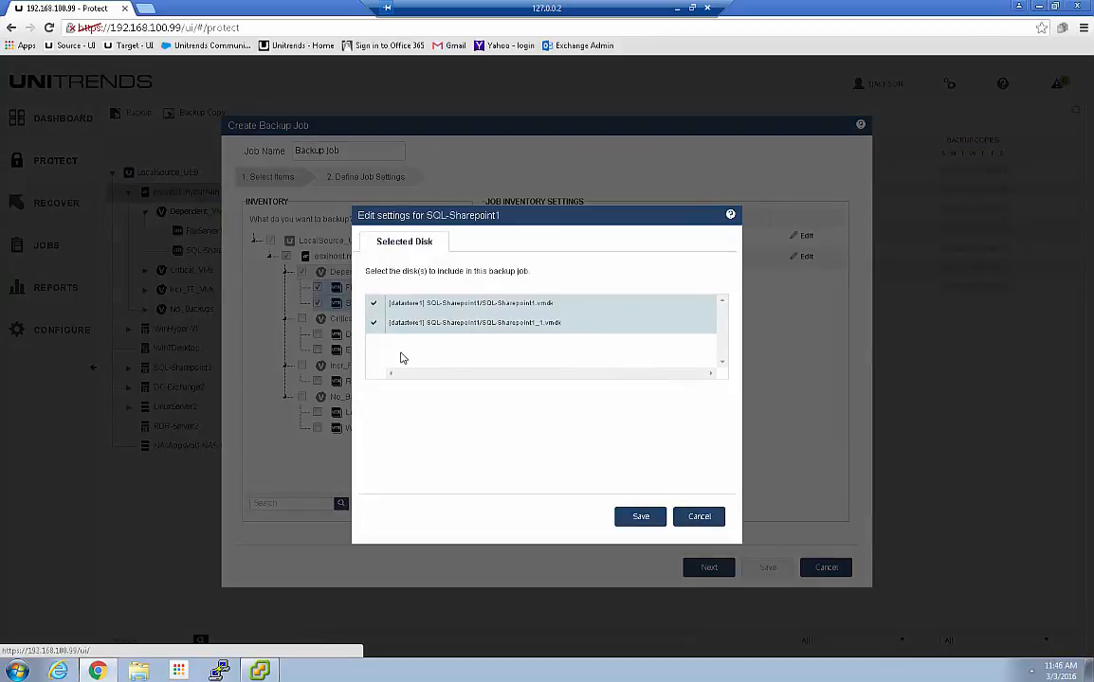
{"action": "left_click", "coordinate": [374, 324]}
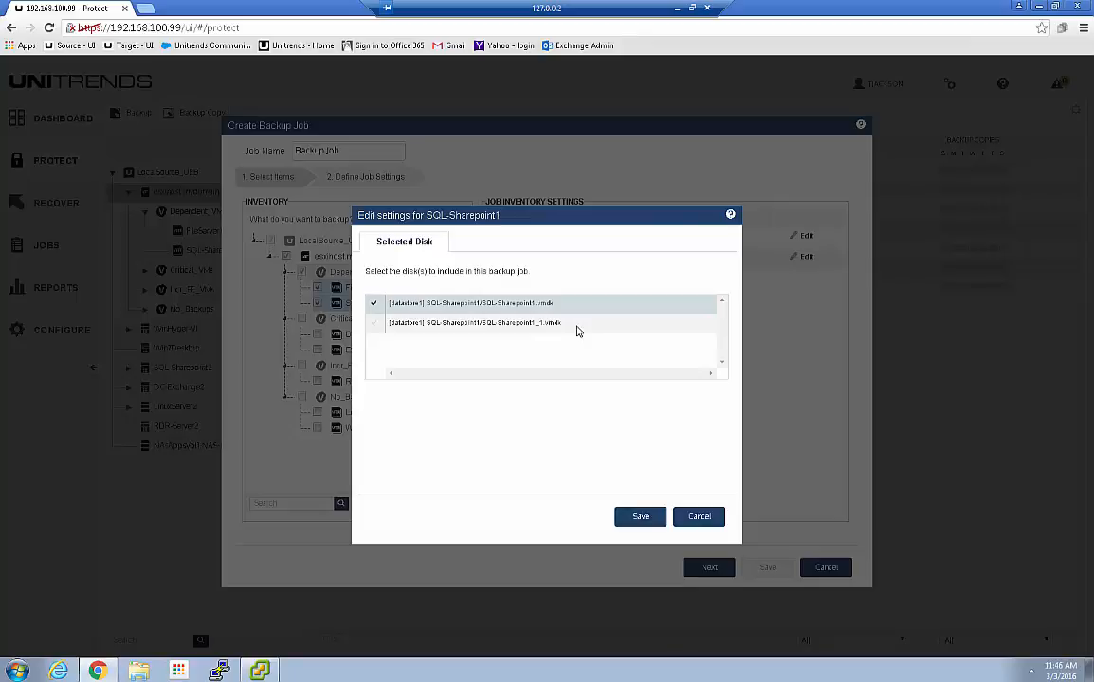
{"action": "left_click", "coordinate": [639, 517]}
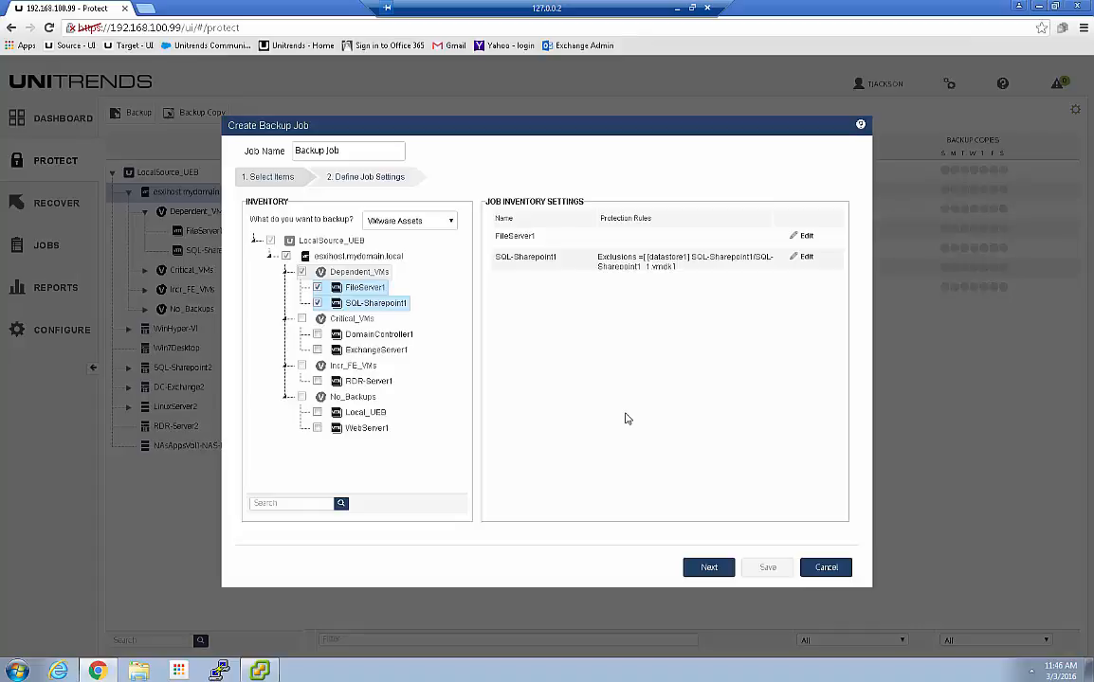
{"action": "left_click", "coordinate": [806, 237]}
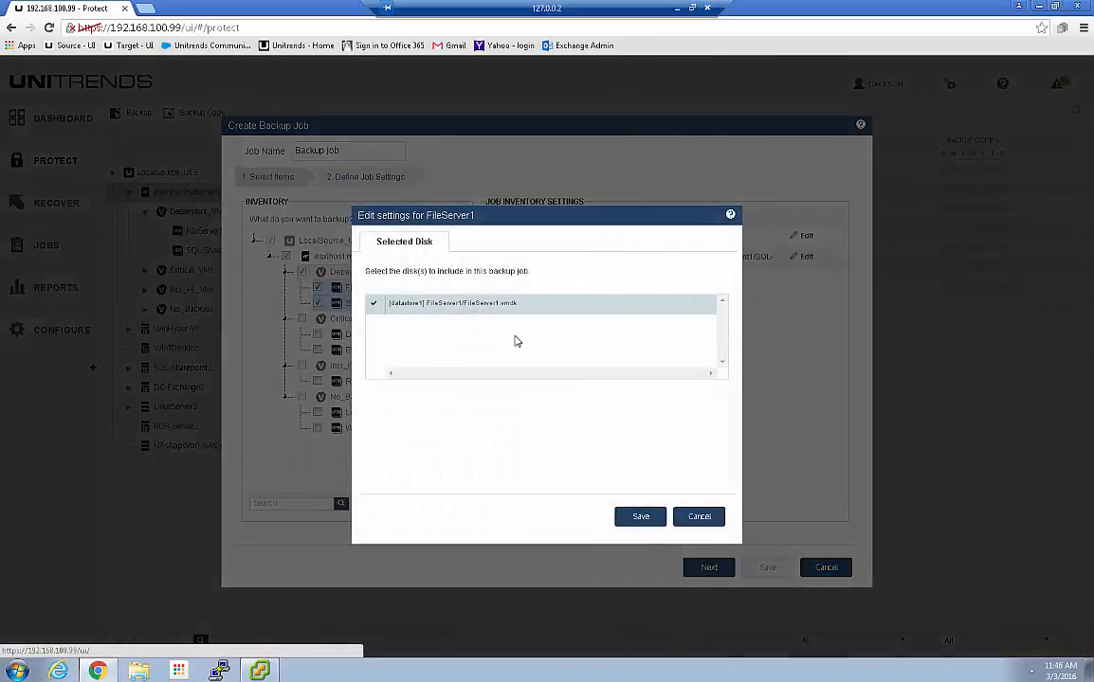
{"action": "left_click", "coordinate": [701, 518]}
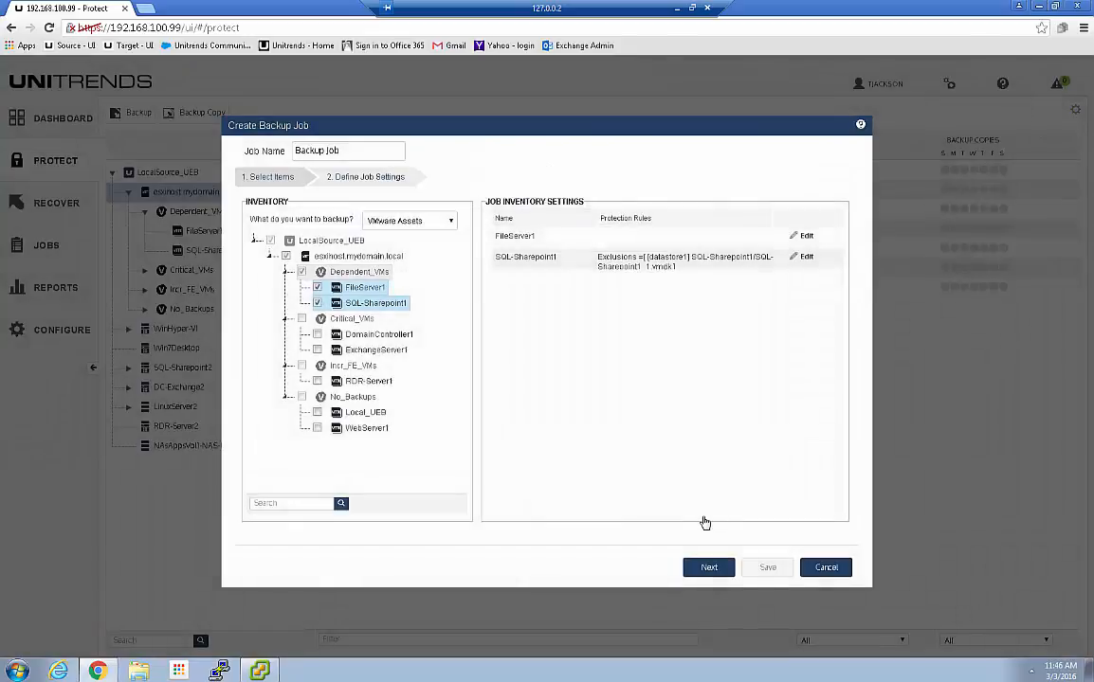
On the job settings step, replace the job name with 'VMW MonthFull WeekDay 24Hr Incr'
{"action": "left_click", "coordinate": [709, 567]}
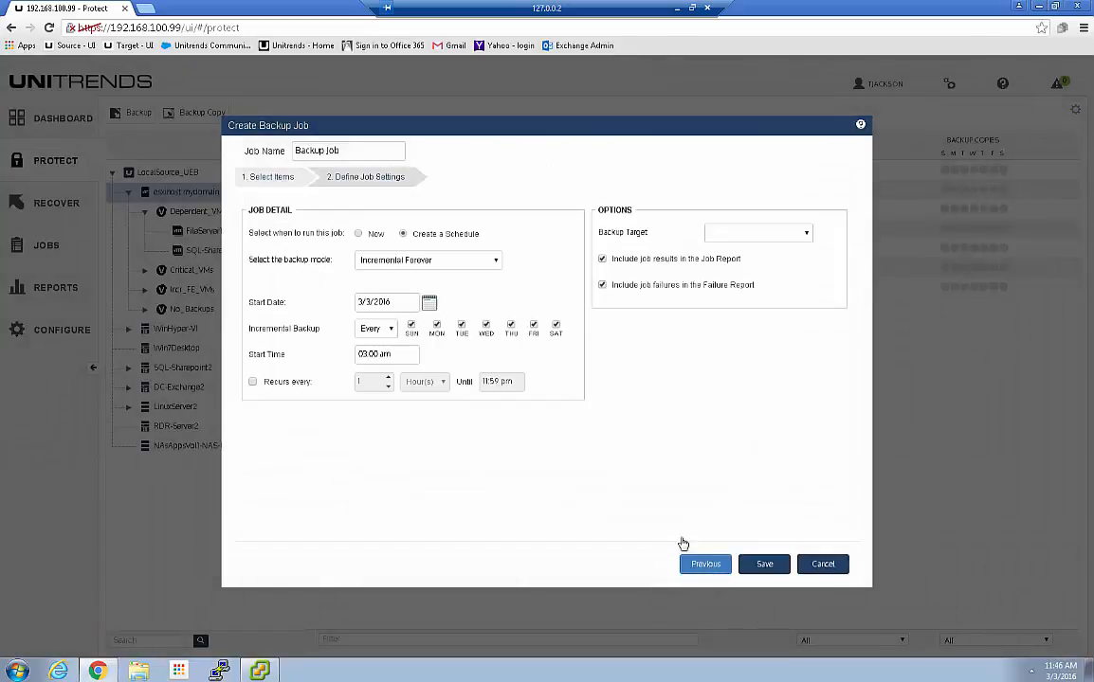
{"action": "left_click_drag", "start_coordinate": [339, 151], "coordinate": [293, 150]}
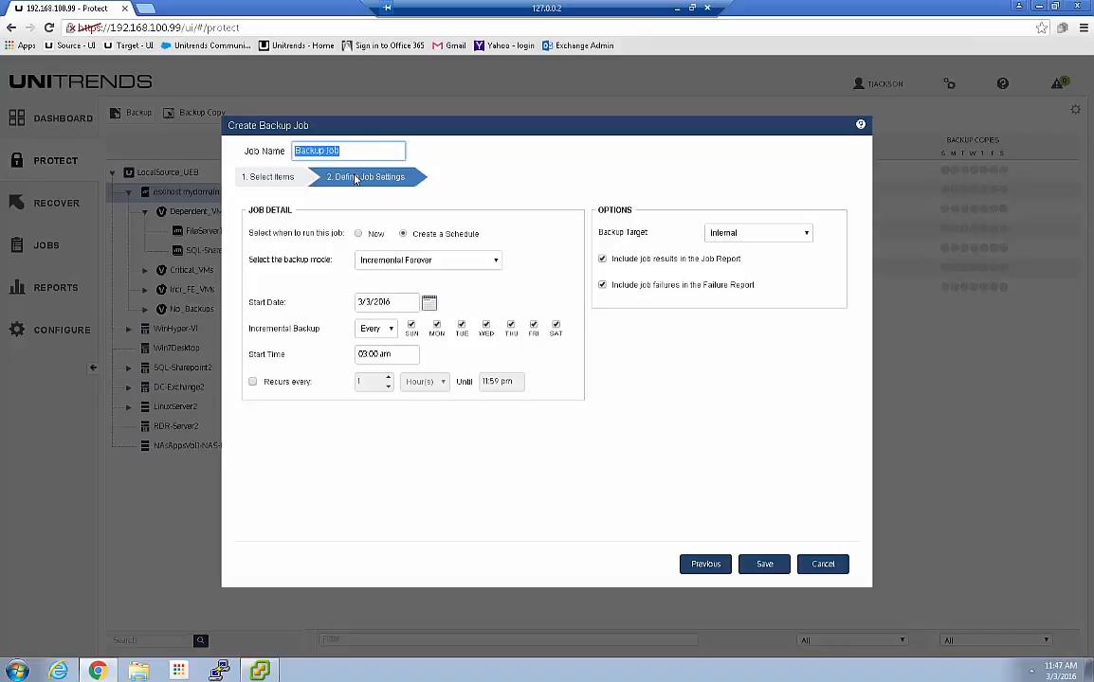
{"action": "type", "text": "VMW"}
{"action": "type", "text": "MW M"}
{"action": "type", "text": "onth"}
{"action": "type", "text": "Full W"}
{"action": "type", "text": "eek"}
{"action": "type", "text": "Day 2"}
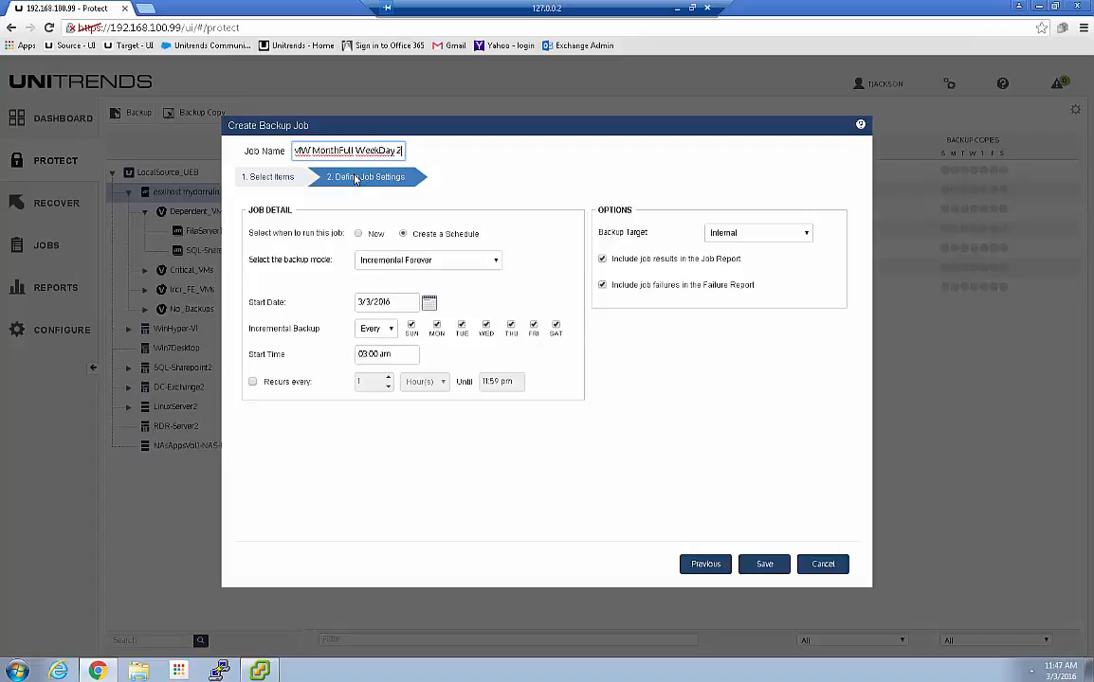
{"action": "type", "text": "4Hr"}
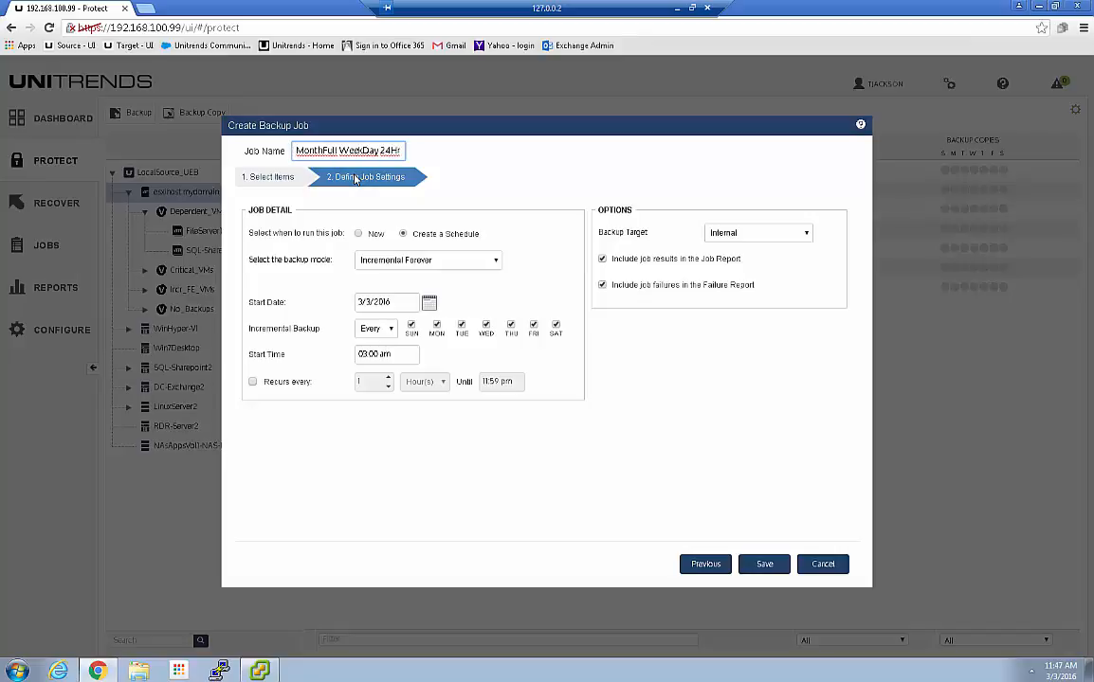
{"action": "type", "text": " Incr"}
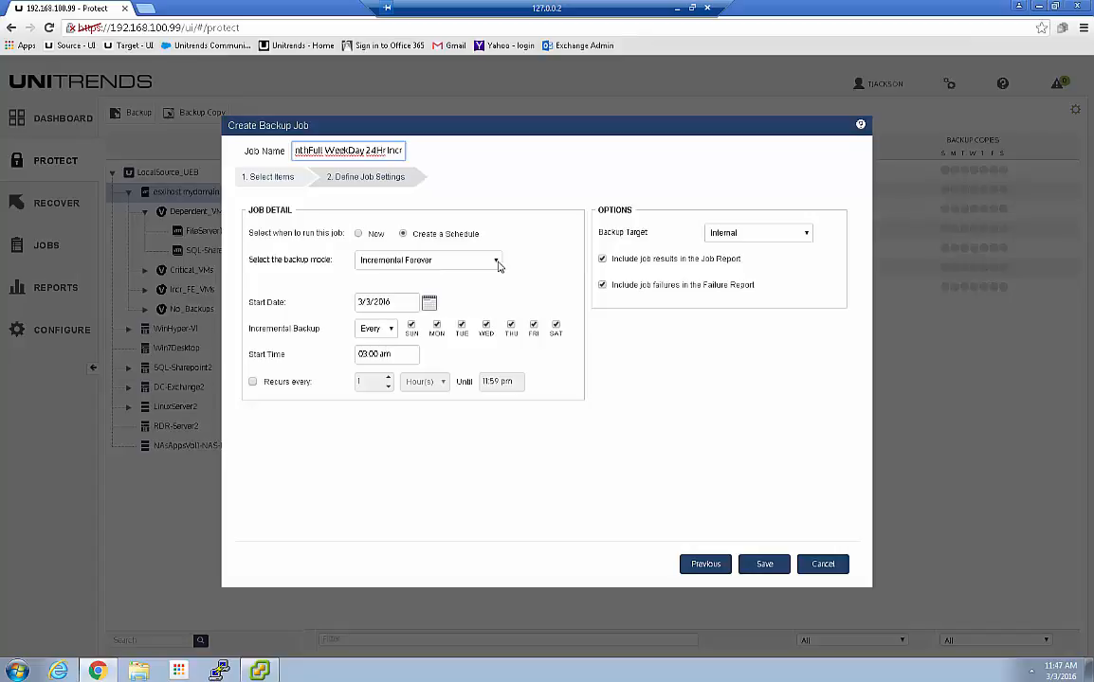
Use Fulls and Incrementals mode with full backups on the 1st Saturday, starting 03/05/2016
{"action": "left_click", "coordinate": [497, 261]}
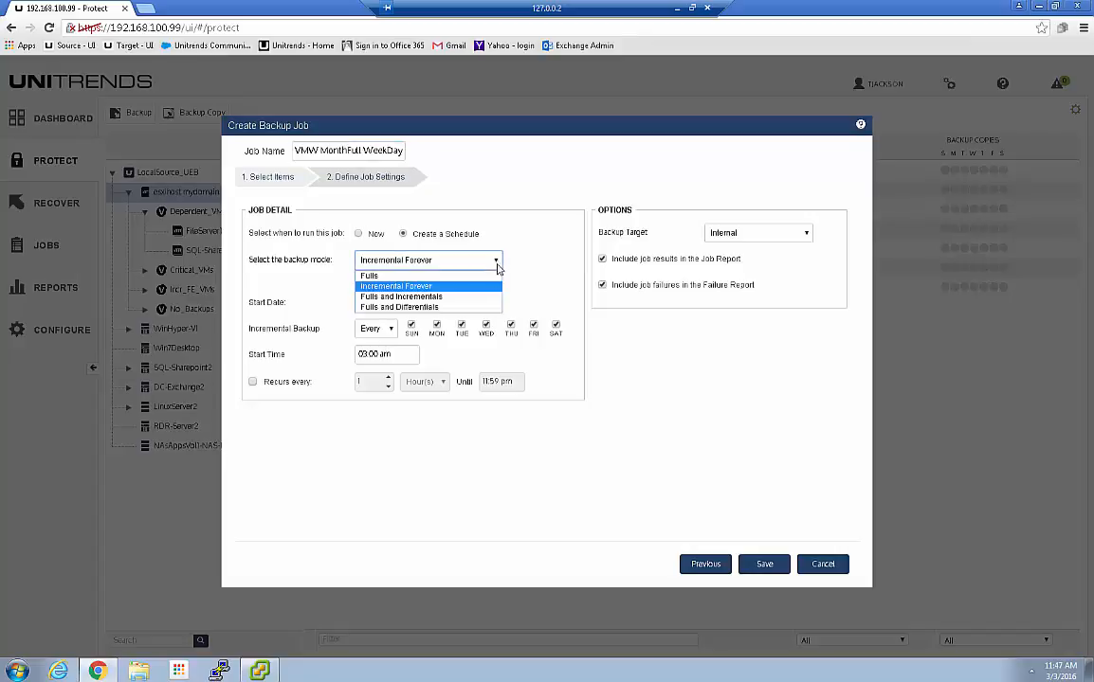
{"action": "left_click", "coordinate": [441, 297]}
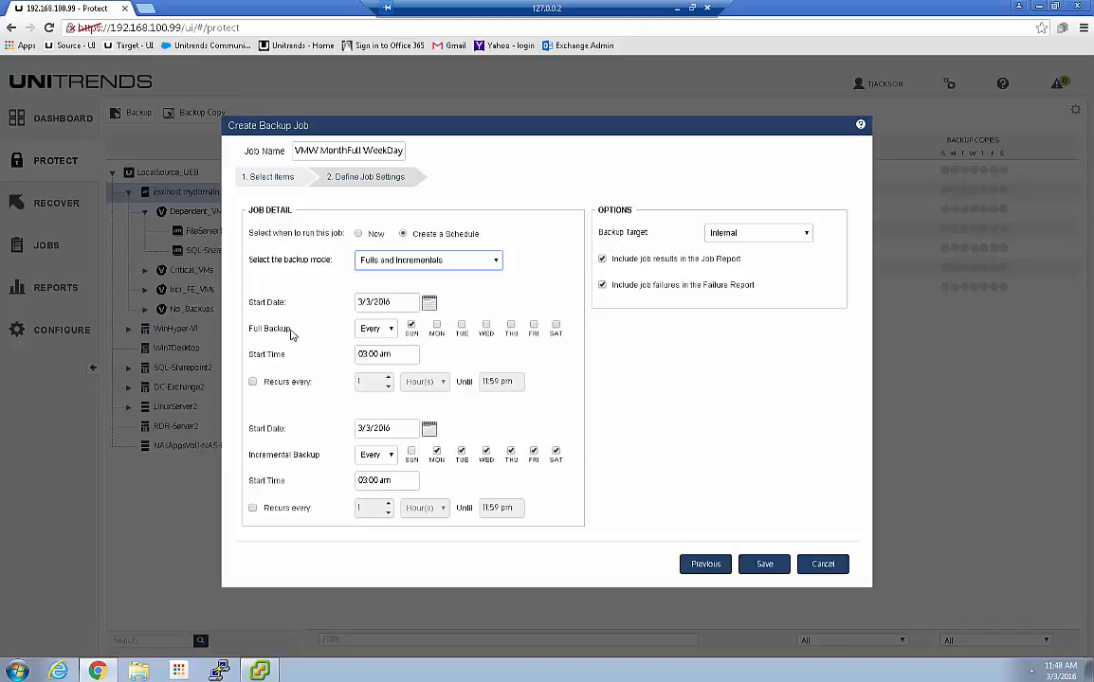
{"action": "left_click", "coordinate": [388, 330]}
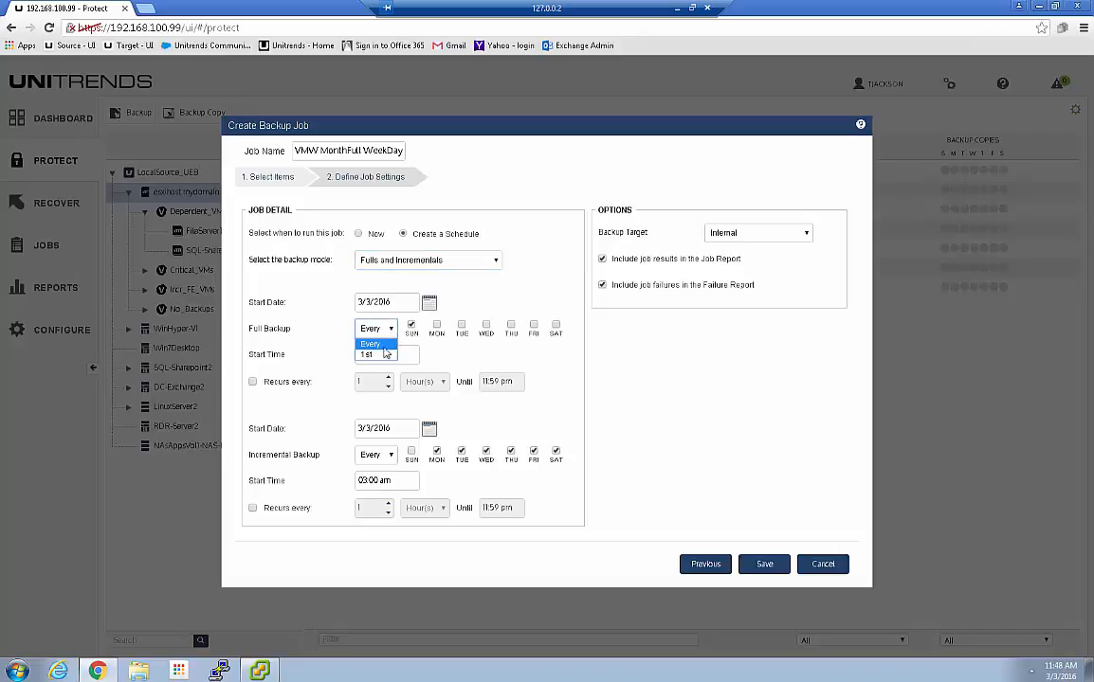
{"action": "left_click", "coordinate": [375, 356]}
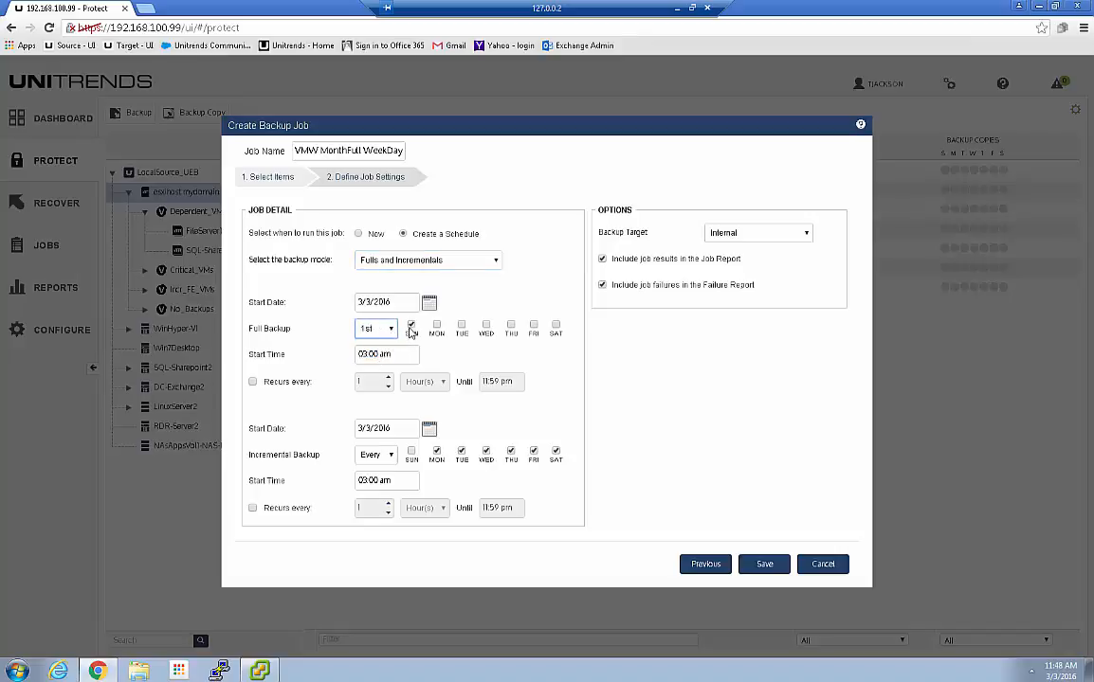
{"action": "left_click", "coordinate": [556, 325]}
{"action": "left_click", "coordinate": [430, 303]}
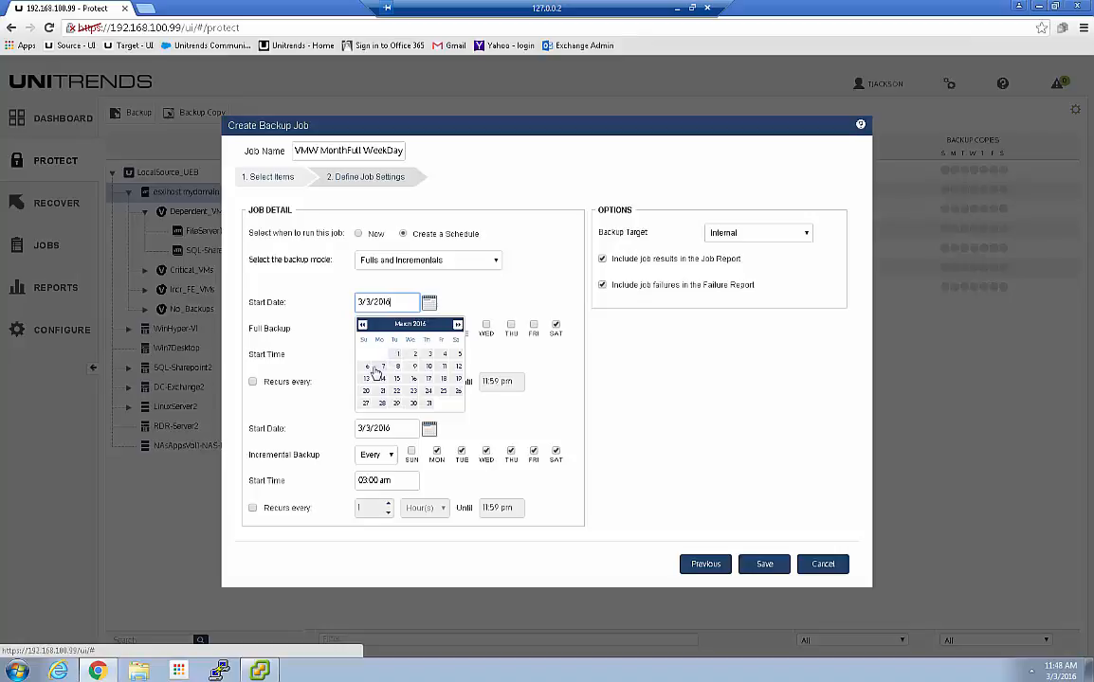
{"action": "left_click", "coordinate": [460, 356]}
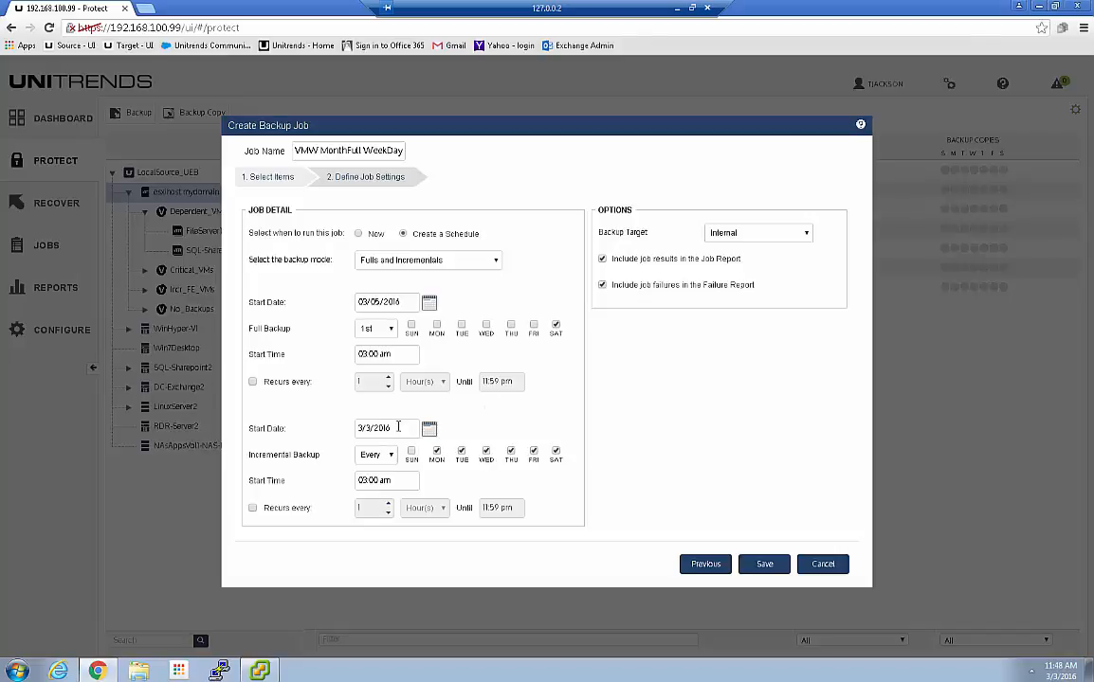
Run incrementals Monday–Friday at 09:00 pm and keep Internal as the backup target
{"action": "left_click", "coordinate": [554, 453]}
{"action": "left_click", "coordinate": [361, 480]}
{"action": "key", "text": "Up"}
{"action": "key", "text": "Tab"}
{"action": "key", "text": "Tab"}
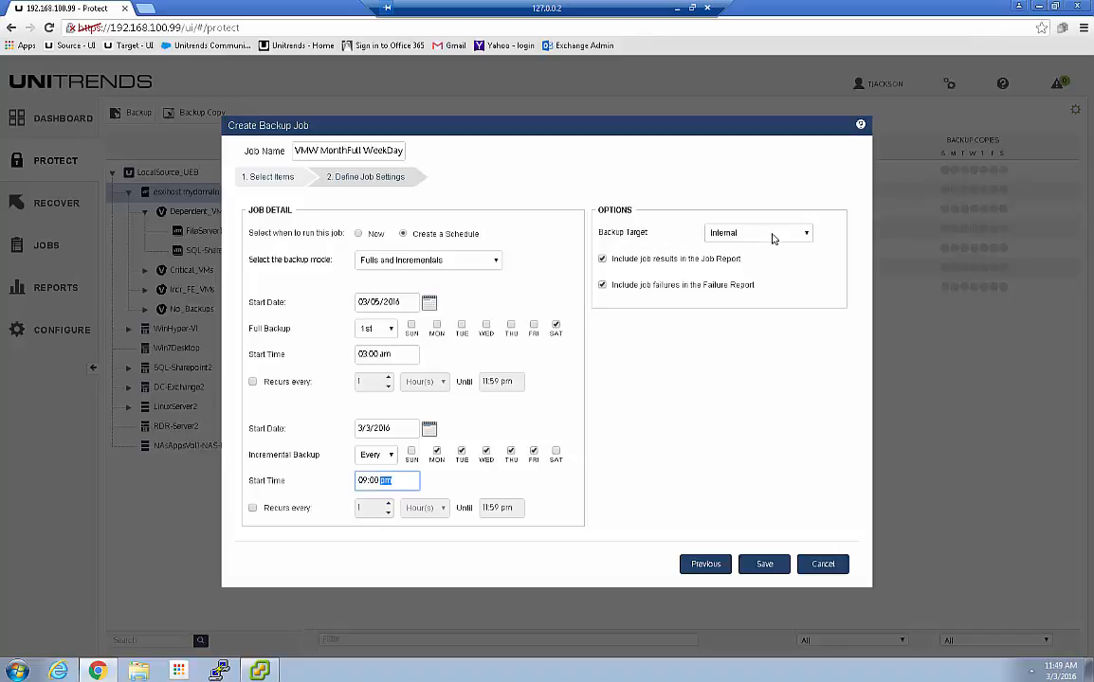
{"action": "left_click", "coordinate": [805, 235]}
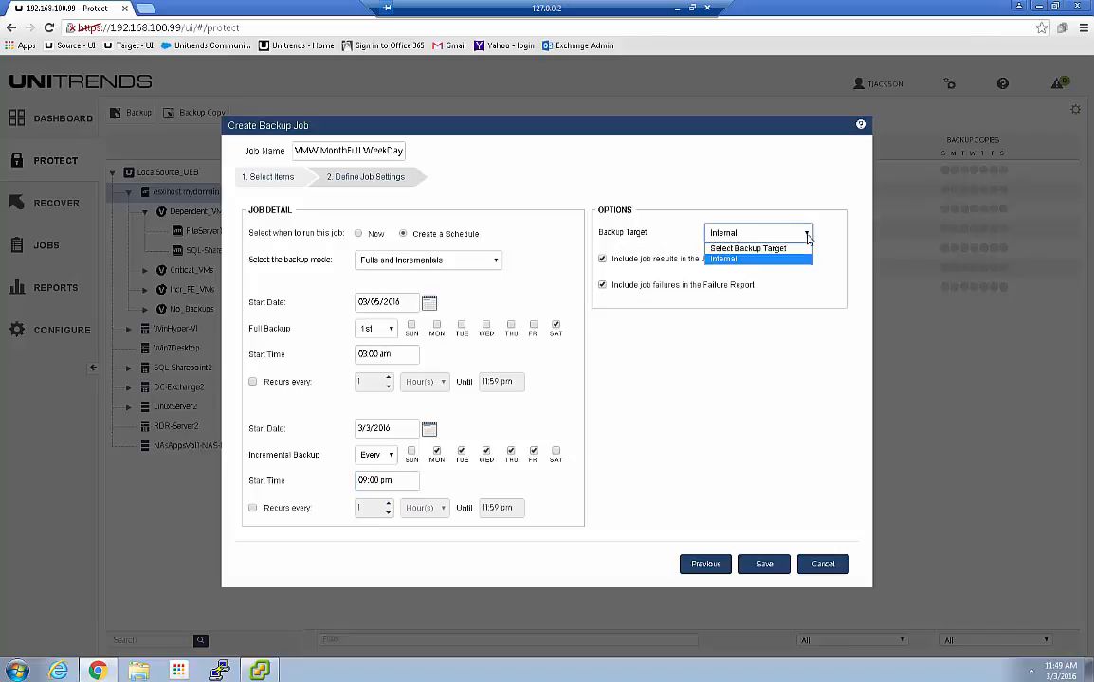
{"action": "left_click", "coordinate": [768, 262]}
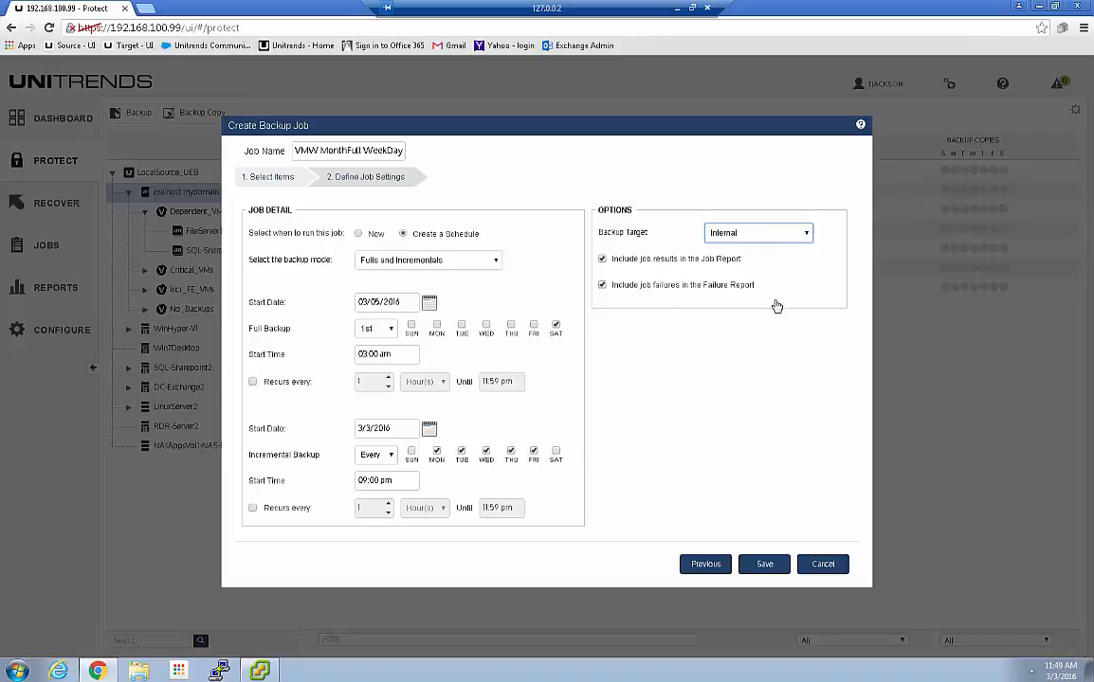
Save the VMW MonthFull WeekDay 24Hr Incr job, review its assets in Job Manager, then return to the Dashboard
{"action": "left_click", "coordinate": [765, 565]}
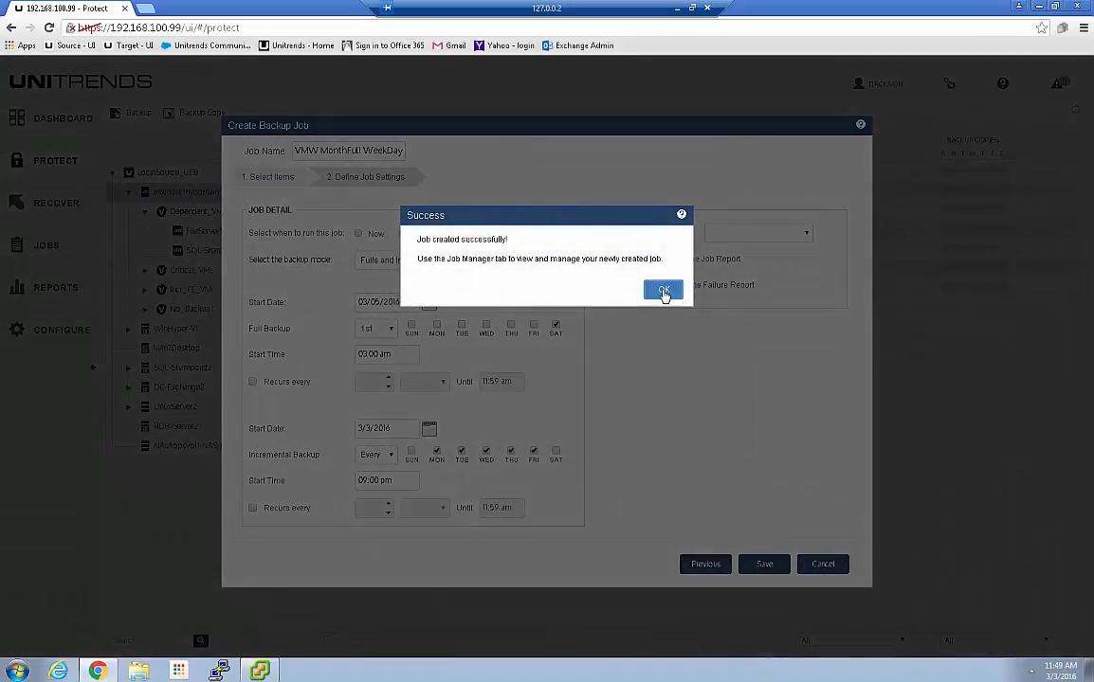
{"action": "left_click", "coordinate": [664, 292]}
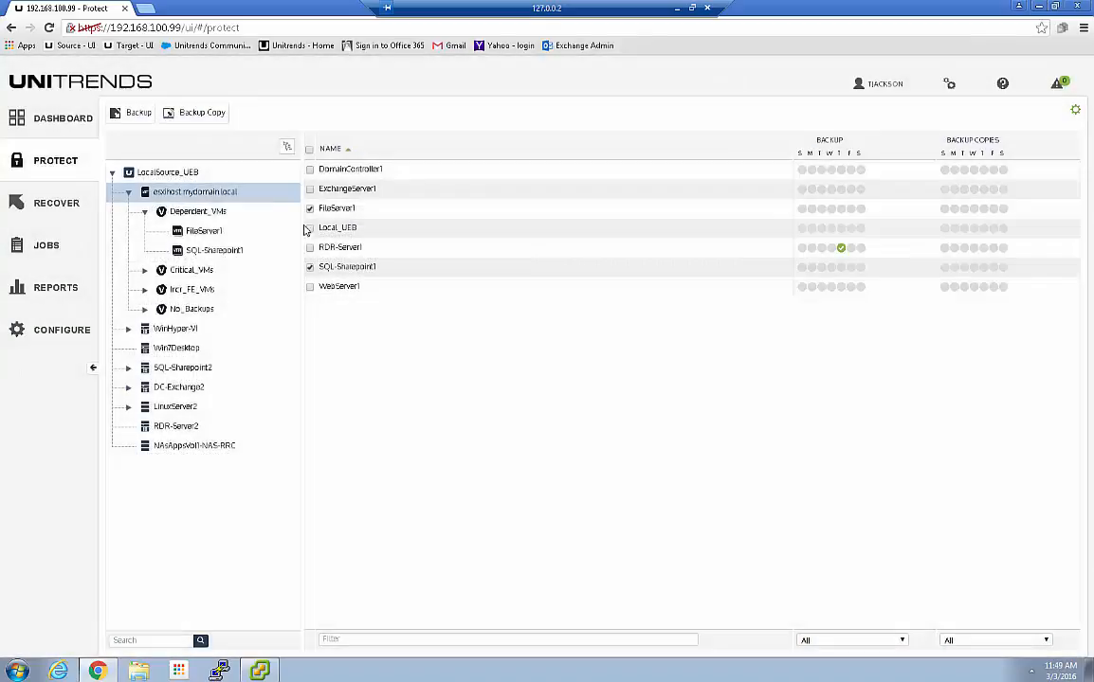
{"action": "left_click", "coordinate": [38, 245]}
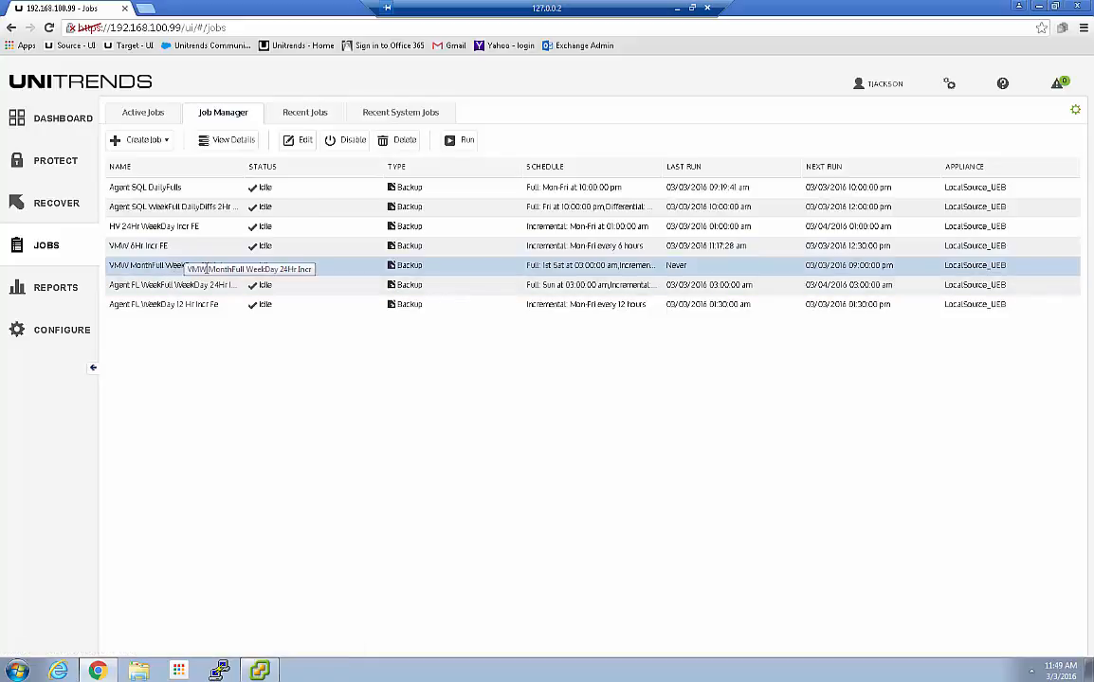
{"action": "left_click", "coordinate": [227, 140]}
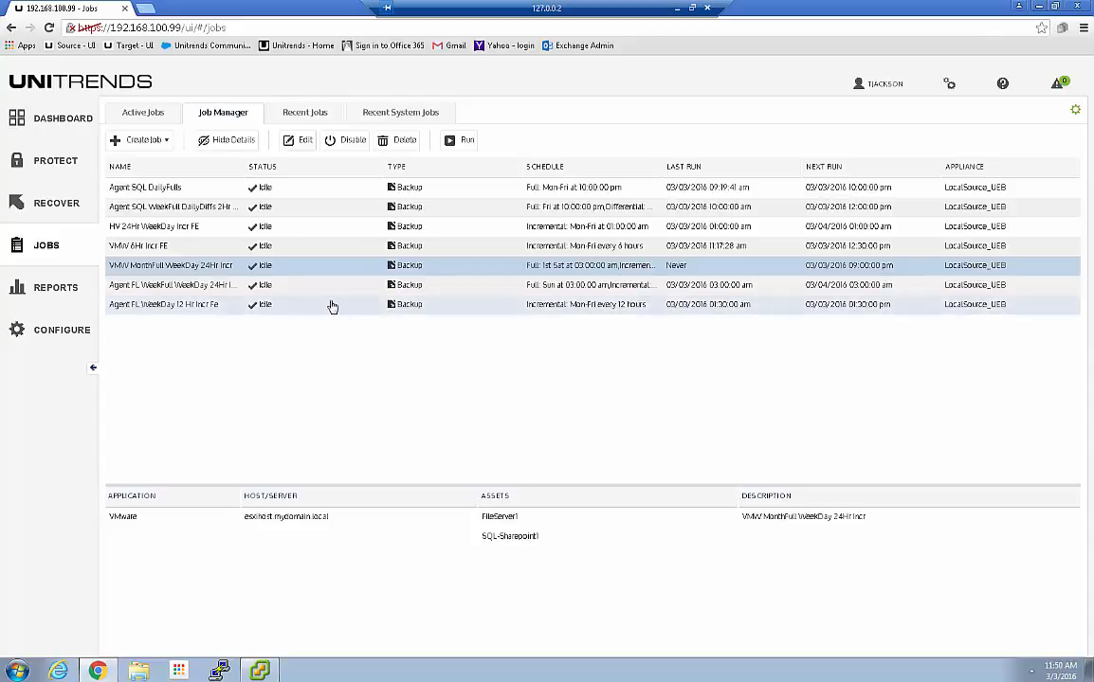
{"action": "left_click", "coordinate": [54, 121]}
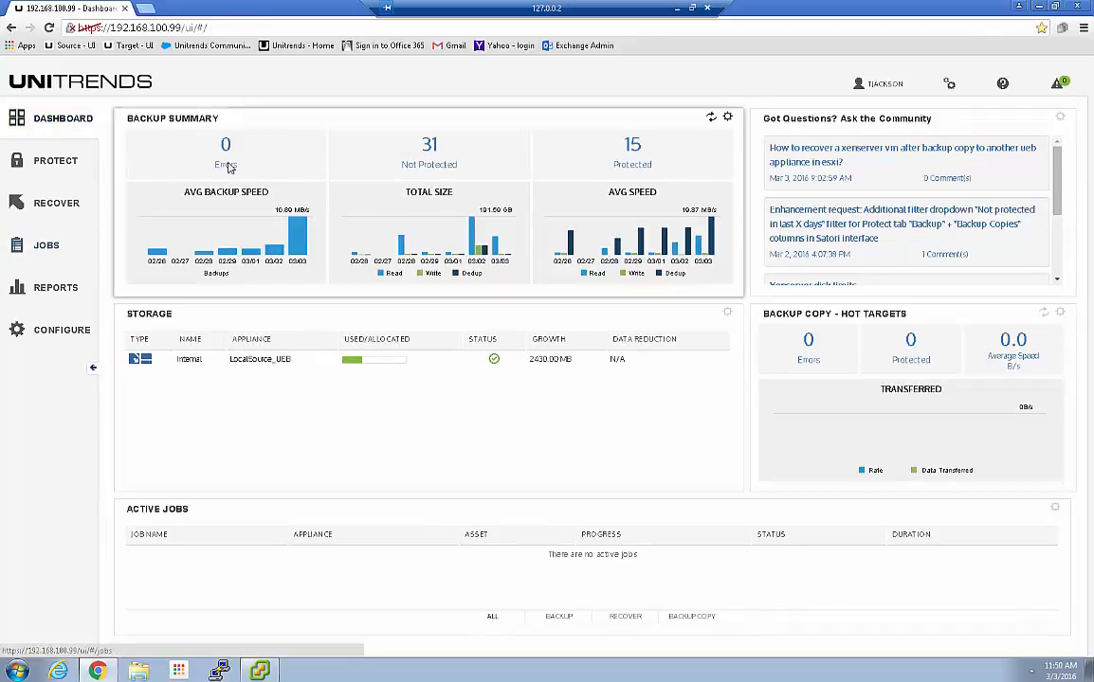
Open the Protection Summary report from the 31 Not Protected tile and sort Backups by Next Backup Job
{"action": "left_click", "coordinate": [366, 147]}
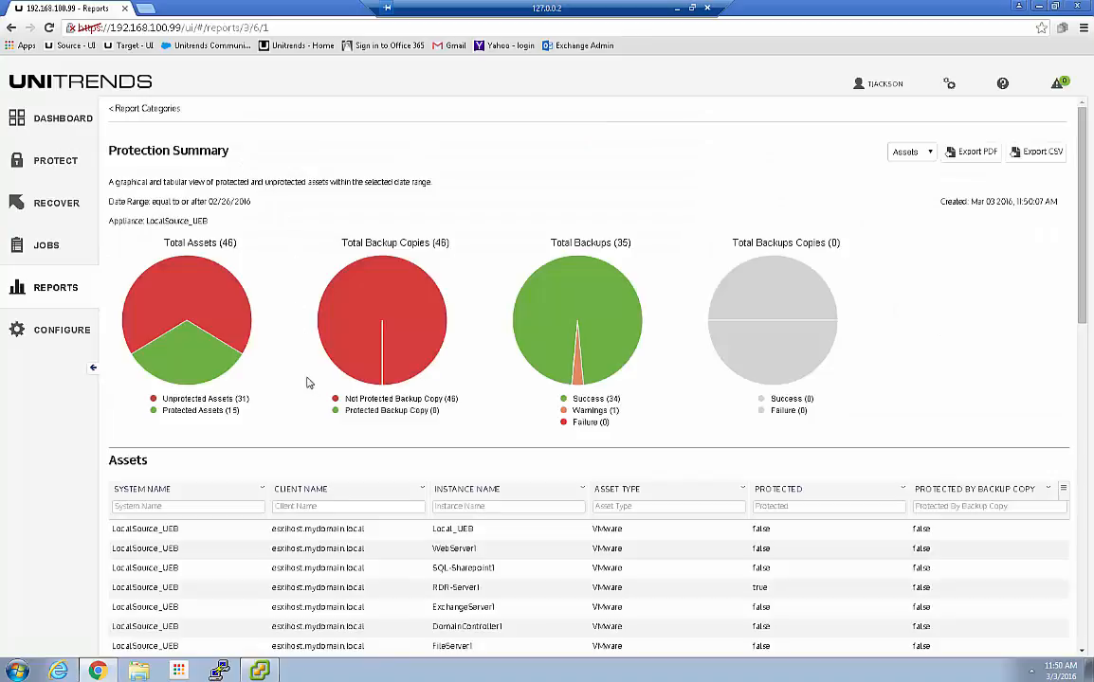
{"action": "scroll", "coordinate": [404, 475], "scroll_direction": "down", "scroll_amount": 2}
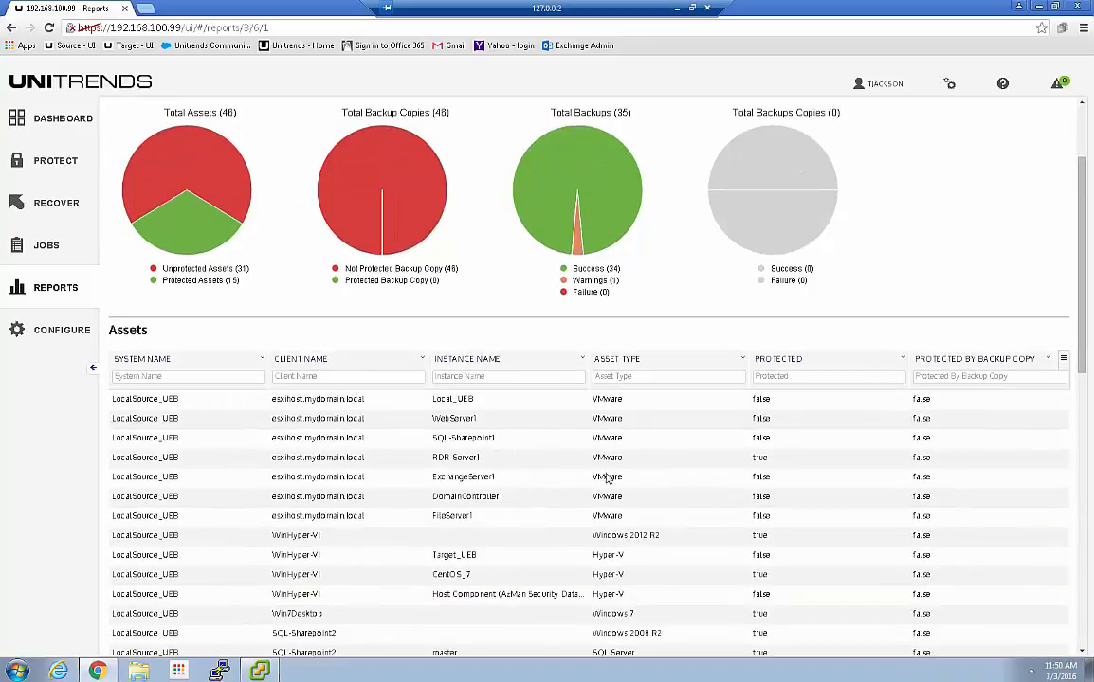
{"action": "scroll", "coordinate": [690, 502], "scroll_direction": "down", "scroll_amount": 3}
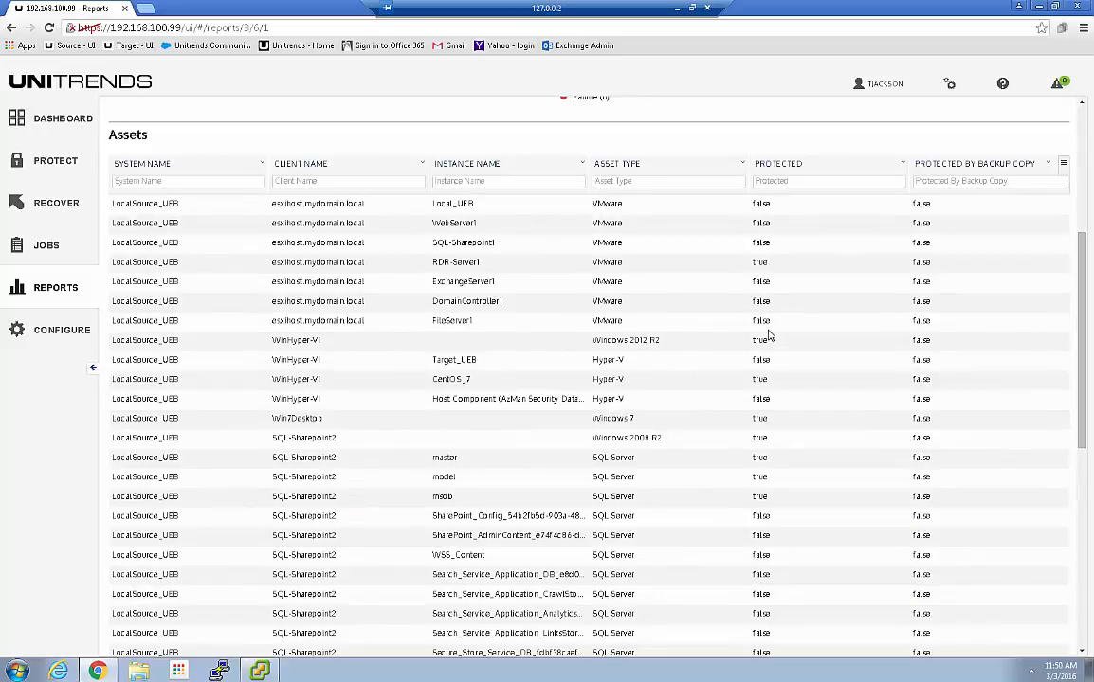
{"action": "scroll", "coordinate": [536, 417], "scroll_direction": "down", "scroll_amount": 8}
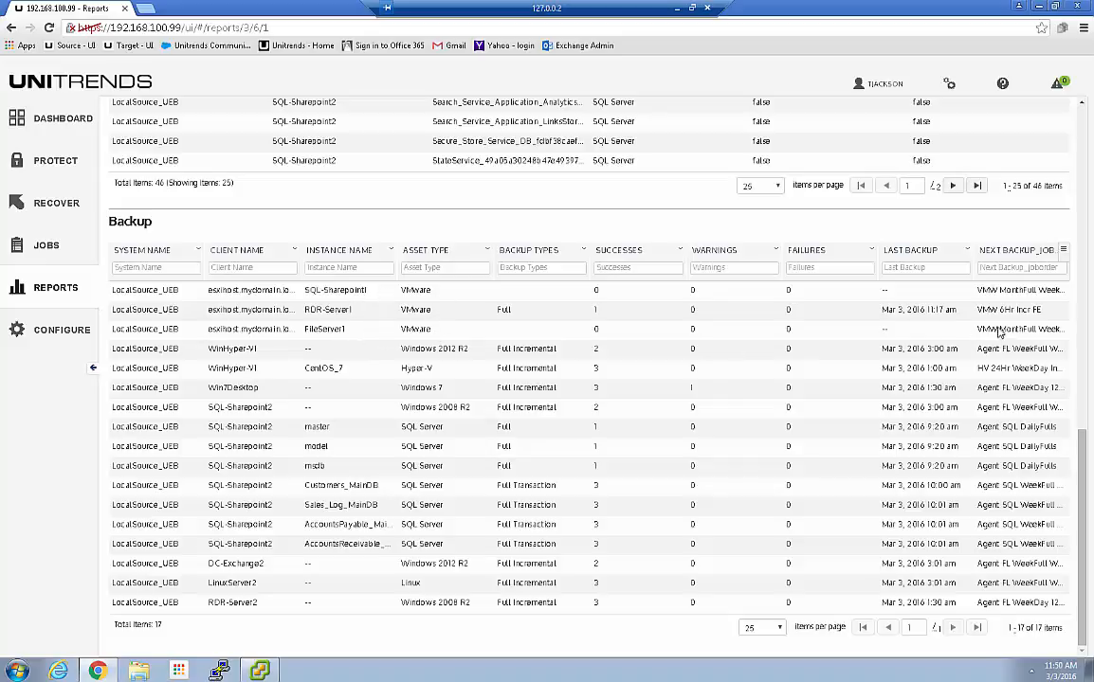
{"action": "left_click", "coordinate": [1009, 252]}
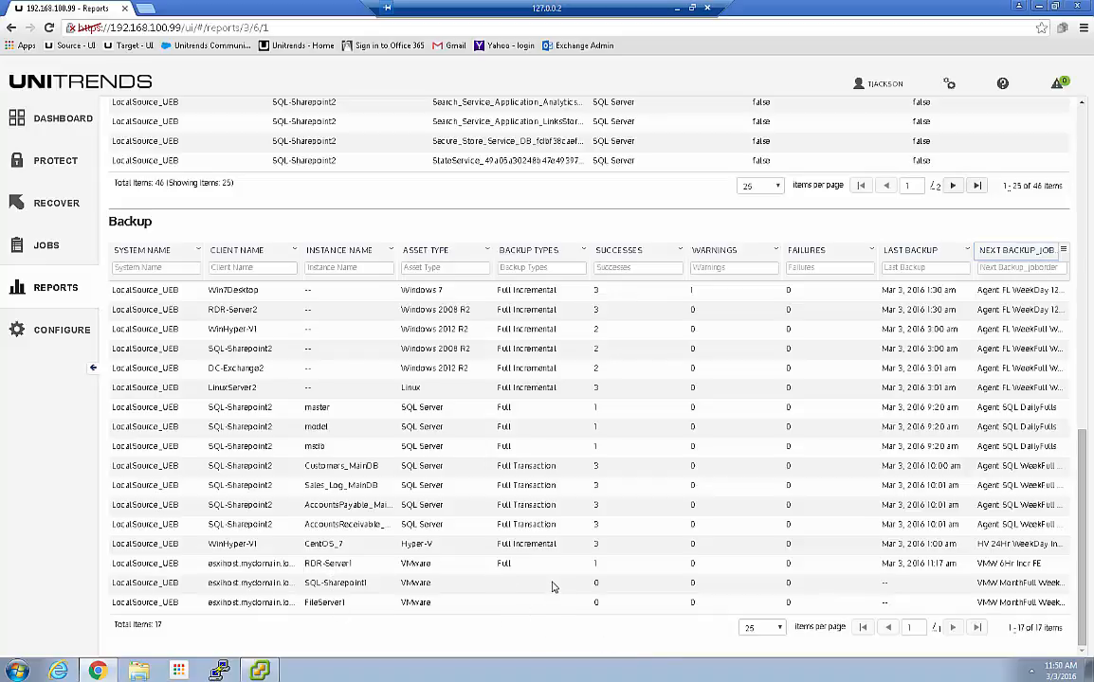
{"action": "scroll", "coordinate": [548, 583], "scroll_direction": "up", "scroll_amount": 15}
{"action": "scroll", "coordinate": [539, 559], "scroll_direction": "up", "scroll_amount": 1}
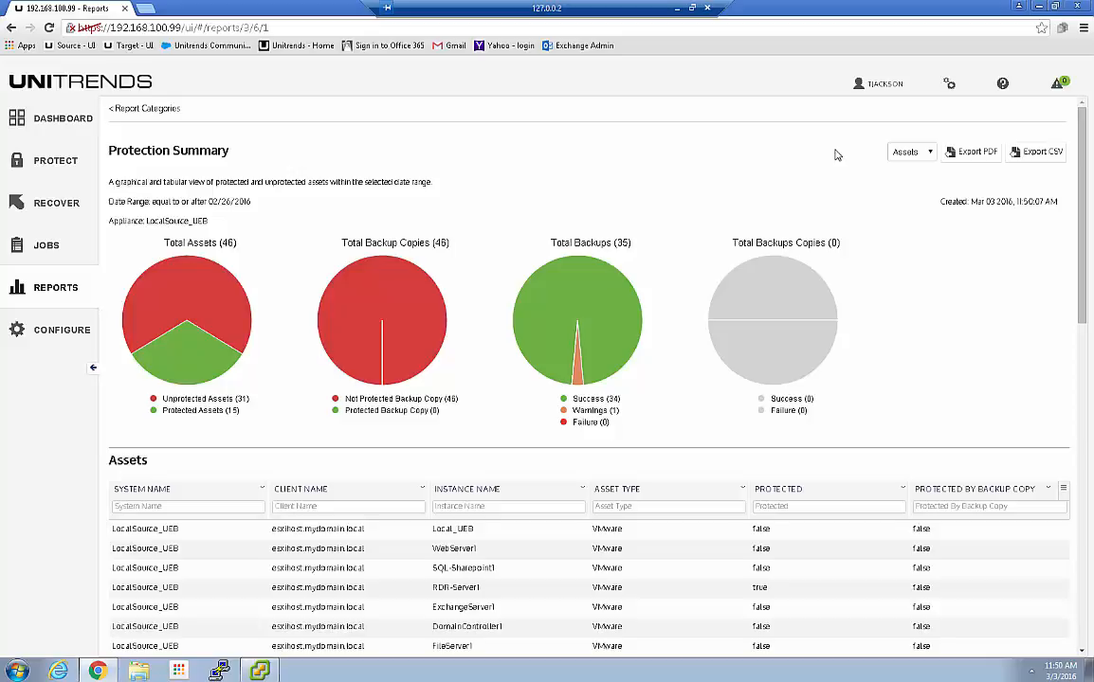
{"action": "left_click", "coordinate": [910, 152]}
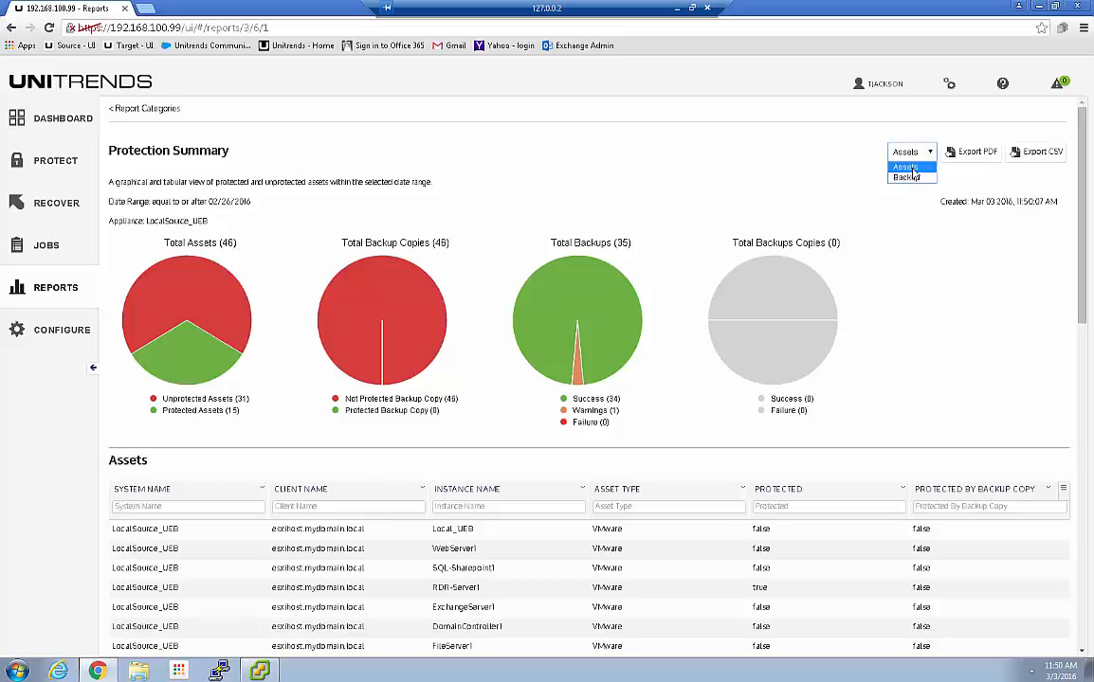
{"action": "left_click", "coordinate": [815, 174]}
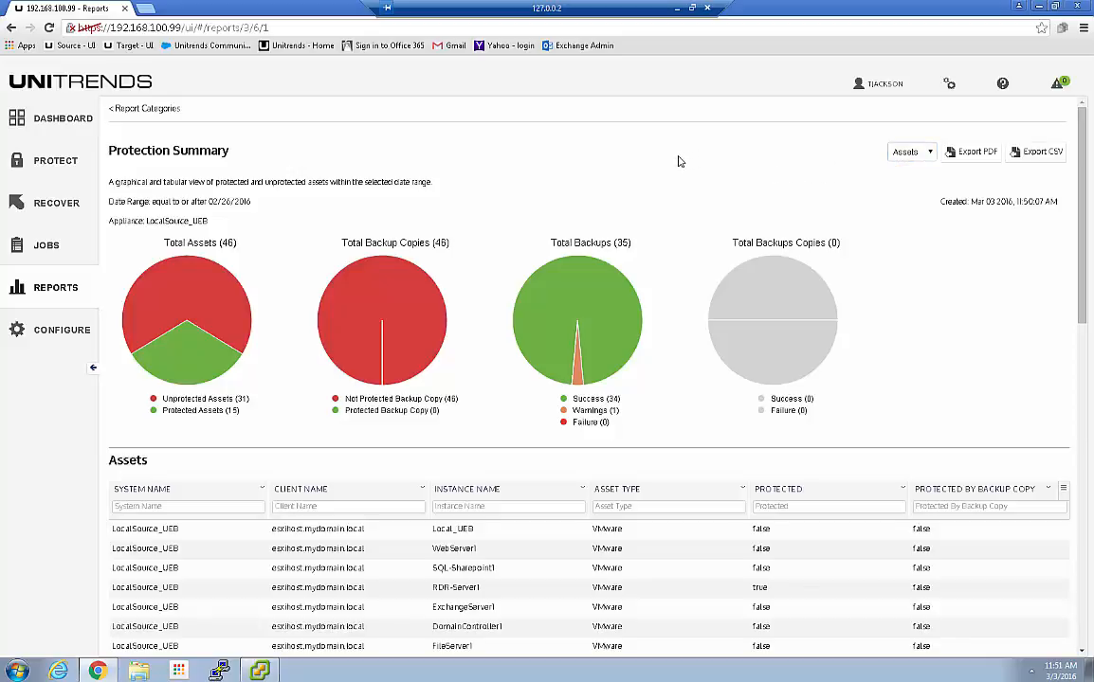
{"action": "scroll", "coordinate": [679, 161], "scroll_direction": "down", "scroll_amount": 4}
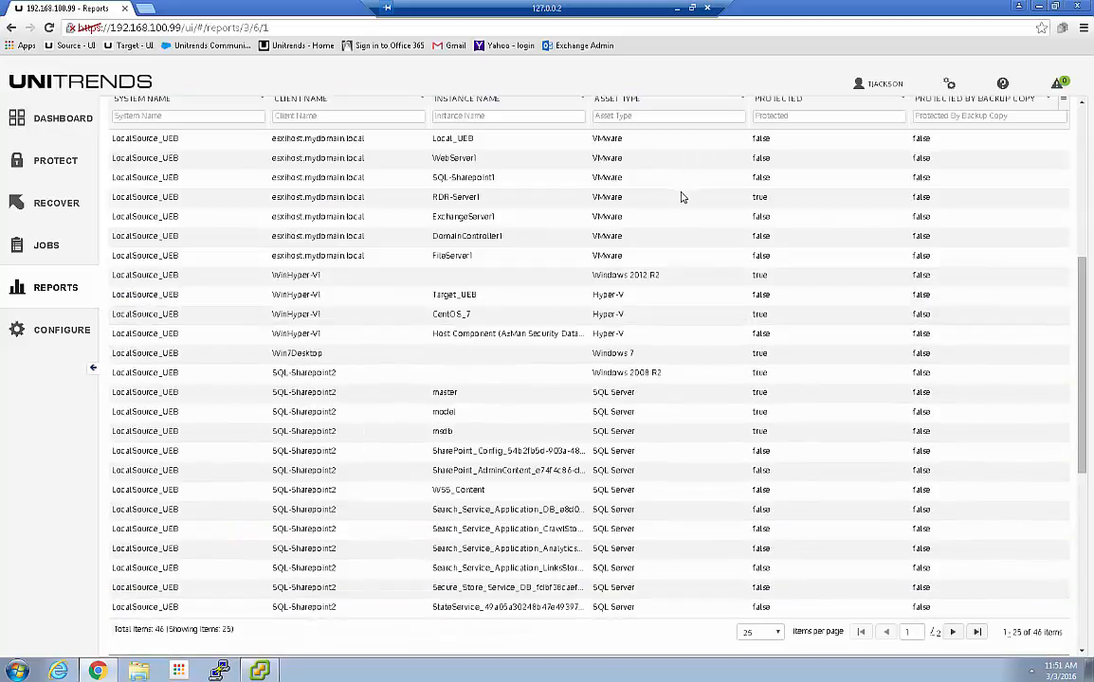
{"action": "scroll", "coordinate": [682, 199], "scroll_direction": "down", "scroll_amount": 2}
{"action": "scroll", "coordinate": [688, 203], "scroll_direction": "up", "scroll_amount": 6}
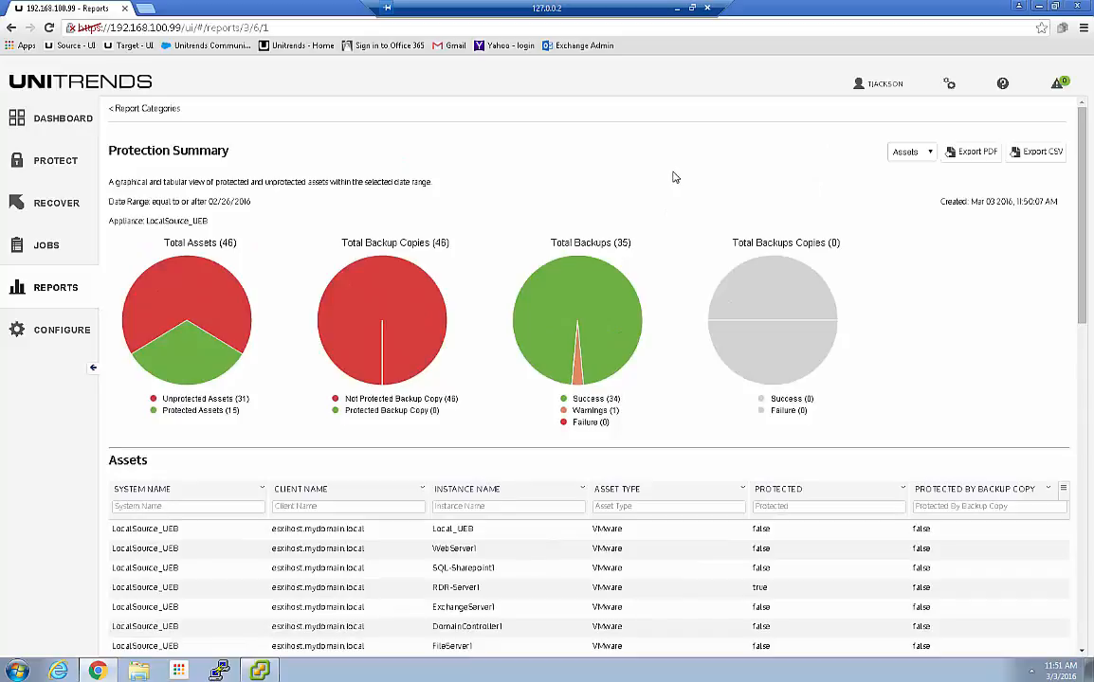
In Job Manager, view details of VMW MonthFull WeekDay 24Hr Incr to see FileServer1 and SQL-Sharepoint1
{"action": "left_click", "coordinate": [46, 247]}
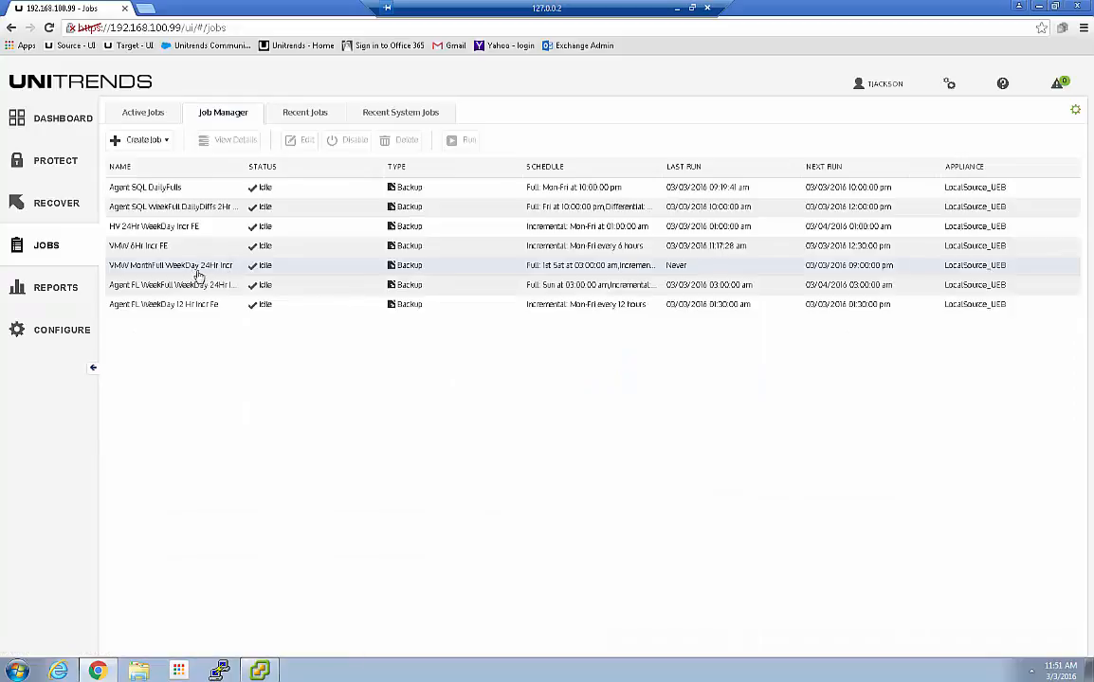
{"action": "left_click", "coordinate": [150, 268]}
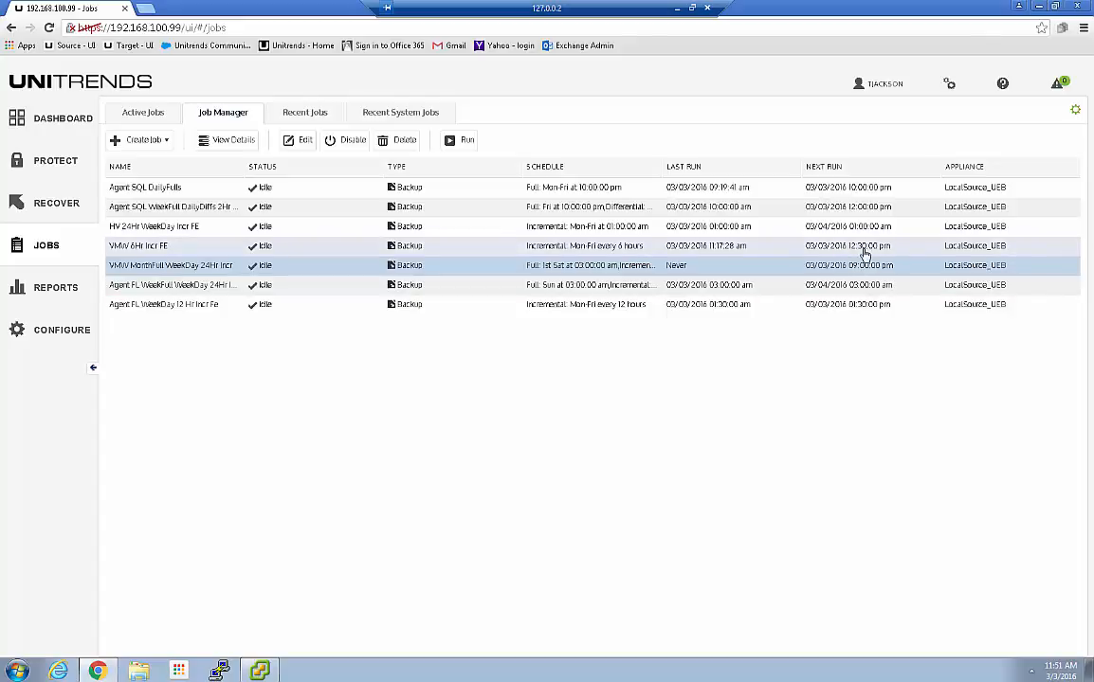
{"action": "left_click", "coordinate": [231, 140]}
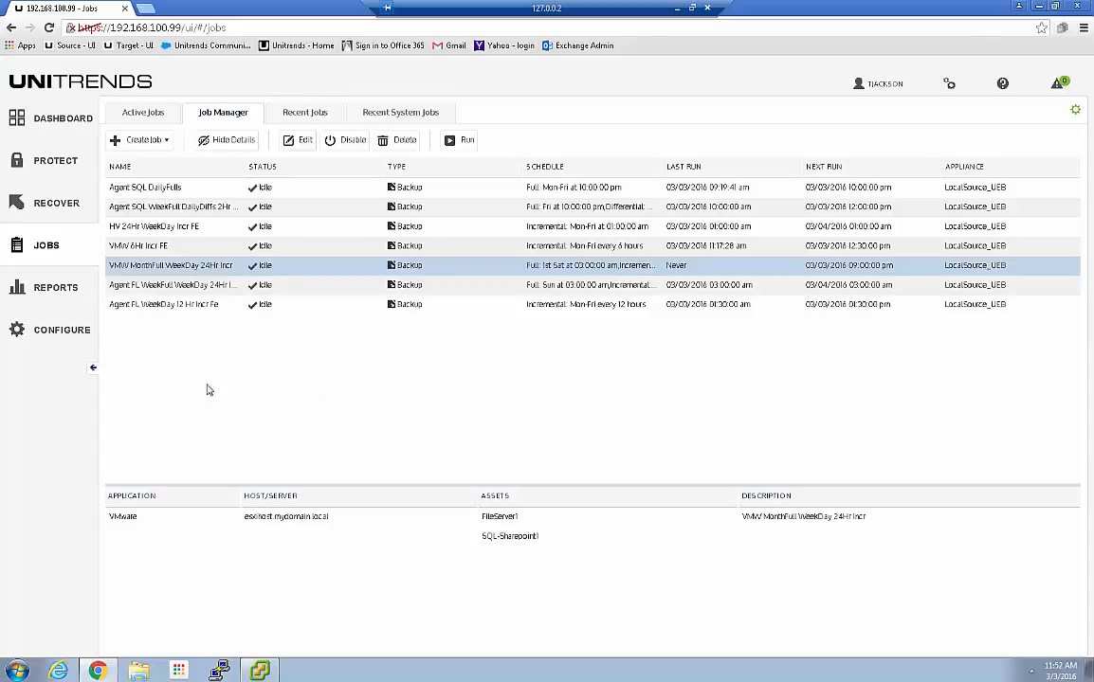
{"action": "left_click", "coordinate": [295, 140]}
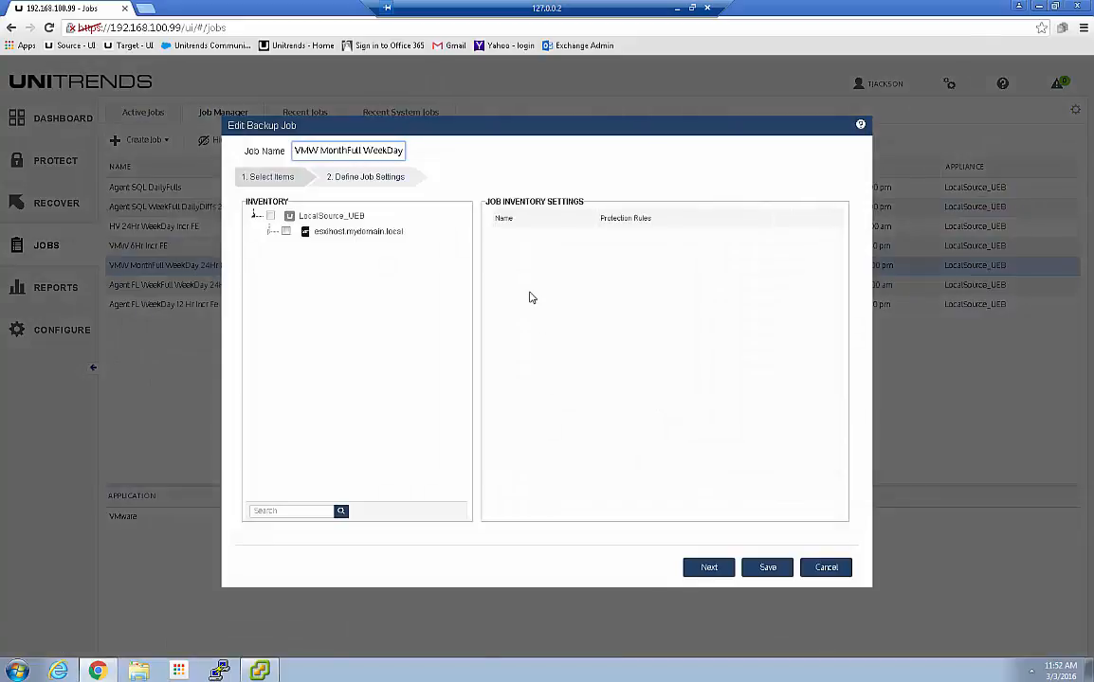
{"action": "left_click", "coordinate": [806, 258]}
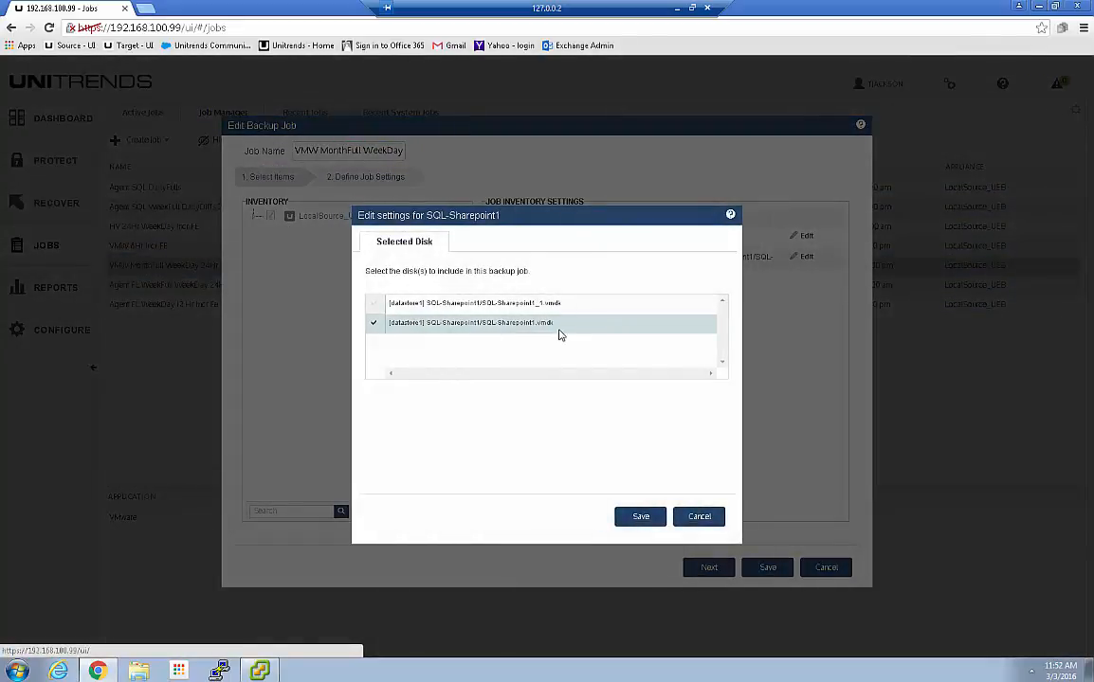
{"action": "left_click", "coordinate": [697, 517]}
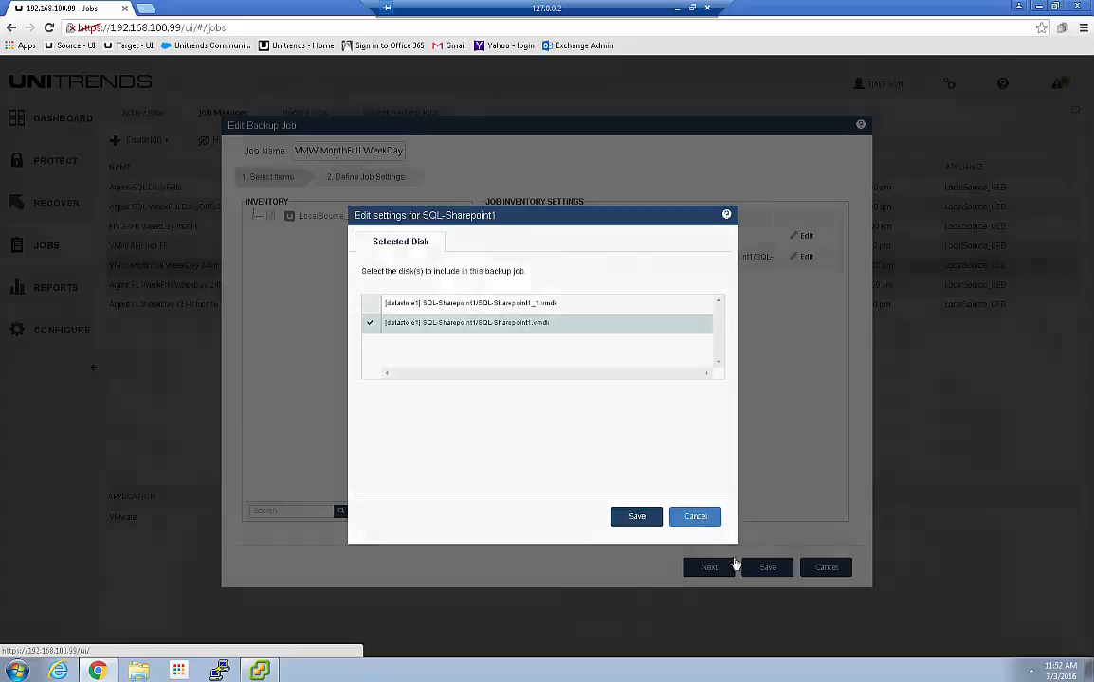
{"action": "left_click", "coordinate": [768, 567]}
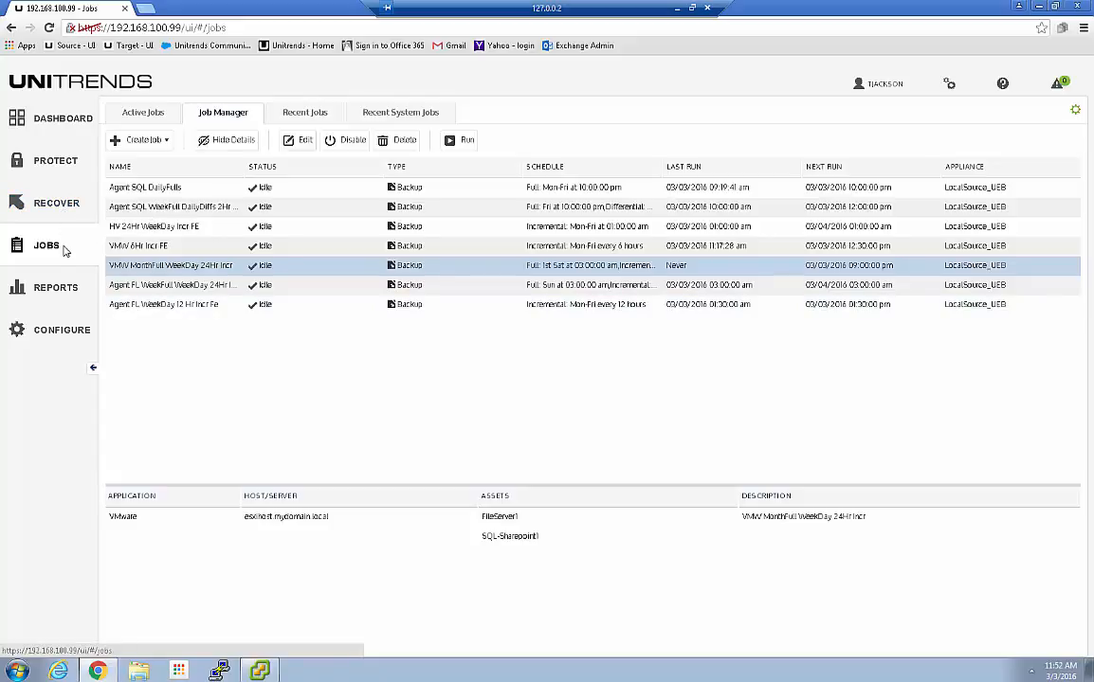
Open Edit Assets for the SQL-Sharepoint1 VM under esxihost.mydomain.local in Protected Assets
{"action": "left_click", "coordinate": [55, 334]}
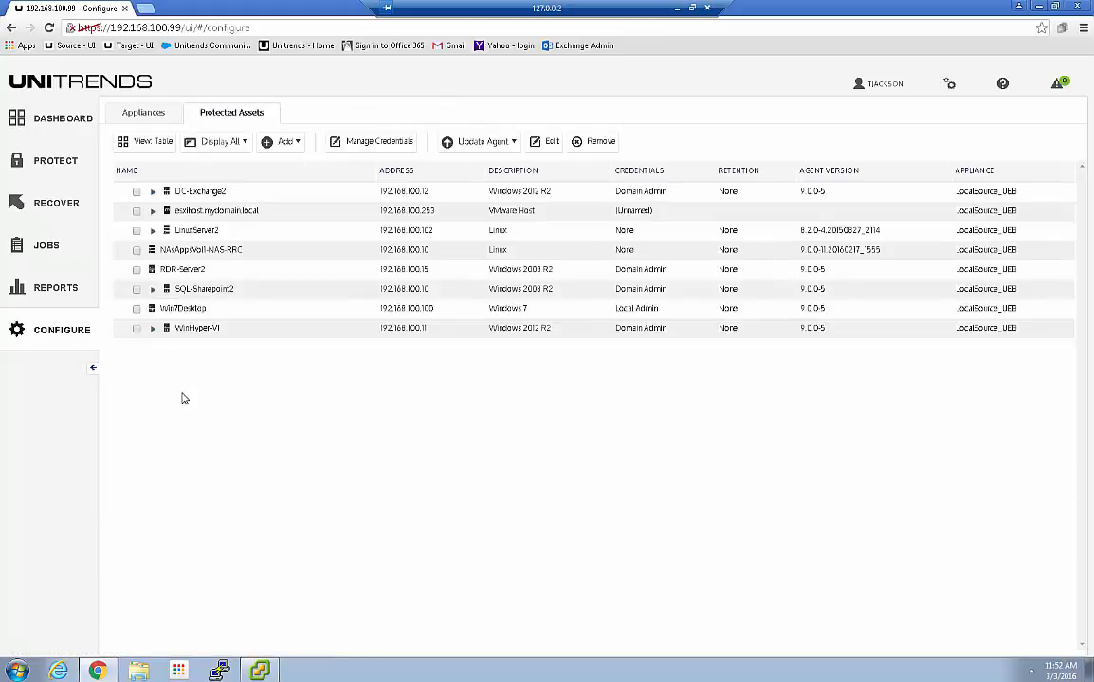
{"action": "left_click", "coordinate": [153, 211]}
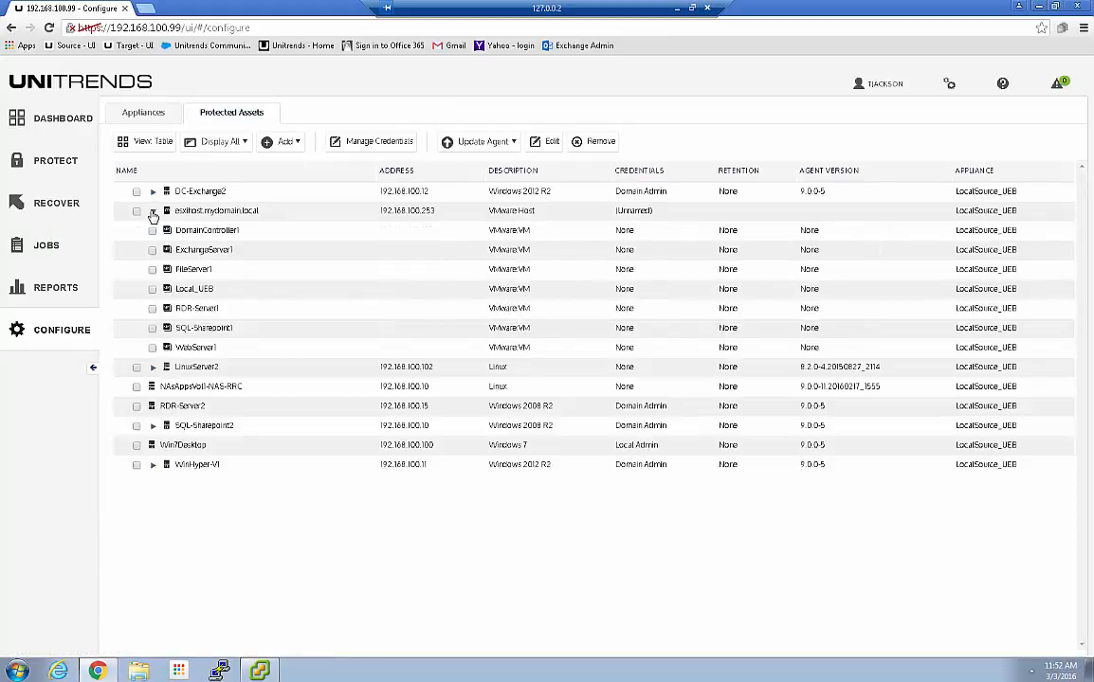
{"action": "left_click", "coordinate": [154, 329]}
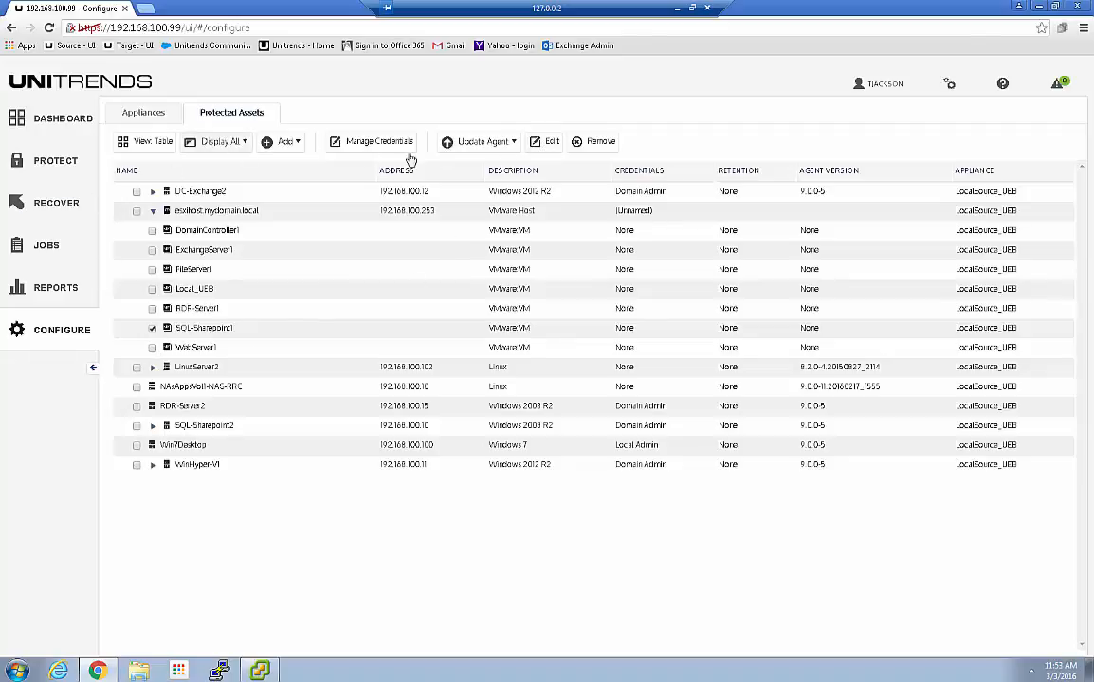
{"action": "left_click", "coordinate": [552, 143]}
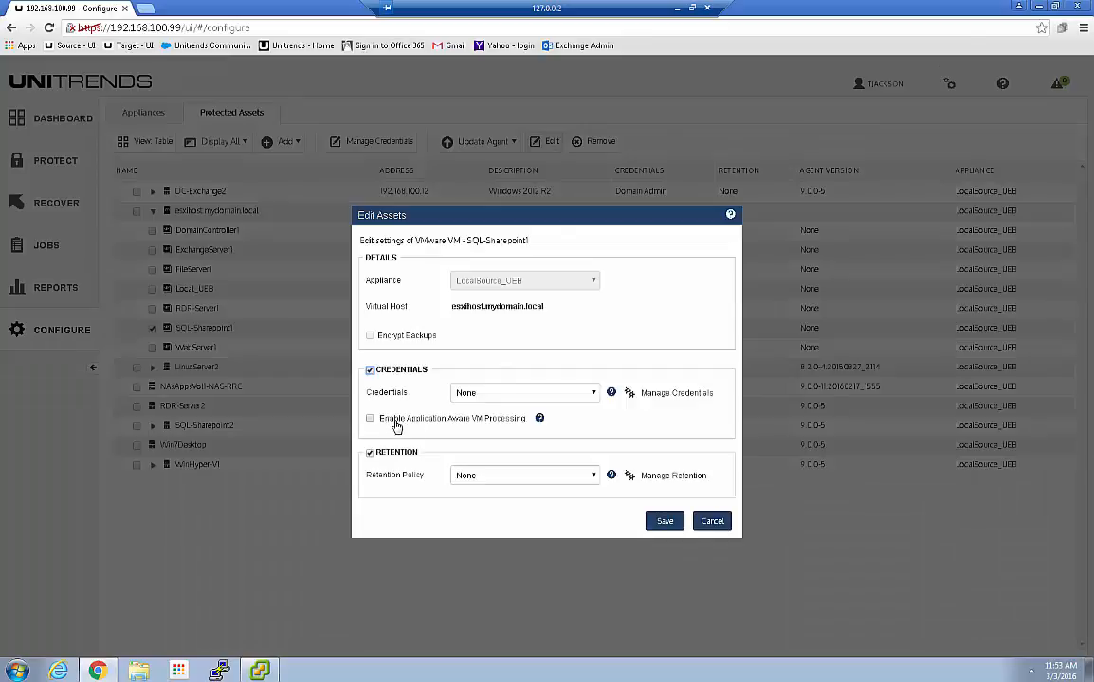
Assign Local Admin credentials to SQL-Sharepoint1 and enable Application Aware VM Processing
{"action": "left_click", "coordinate": [592, 393]}
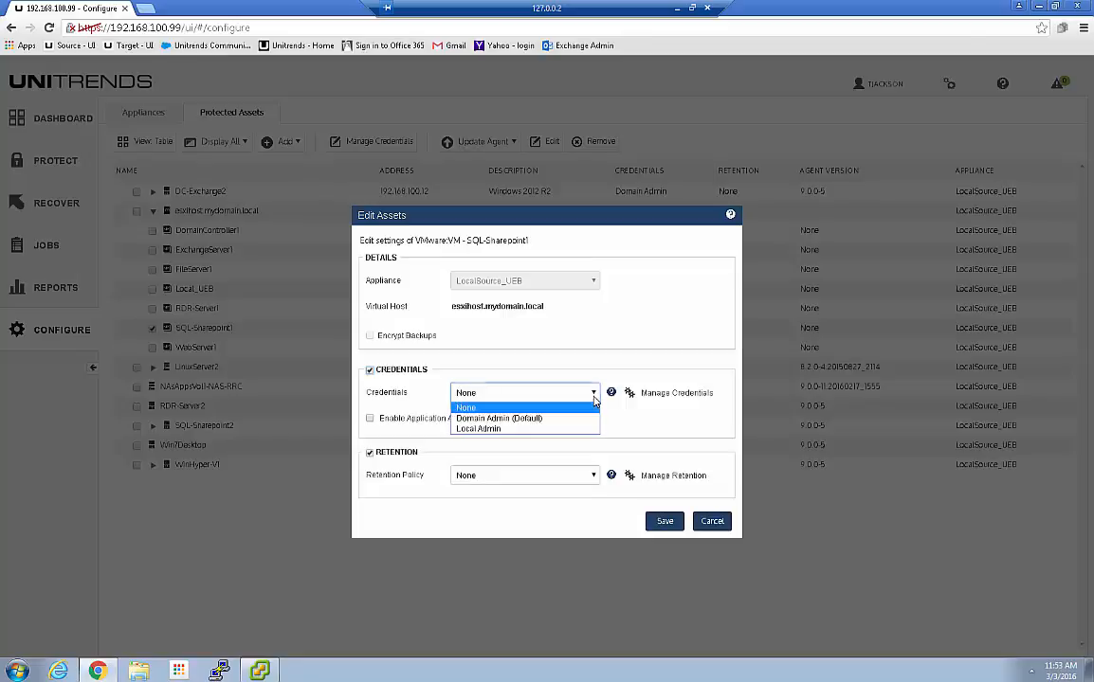
{"action": "left_click", "coordinate": [479, 429]}
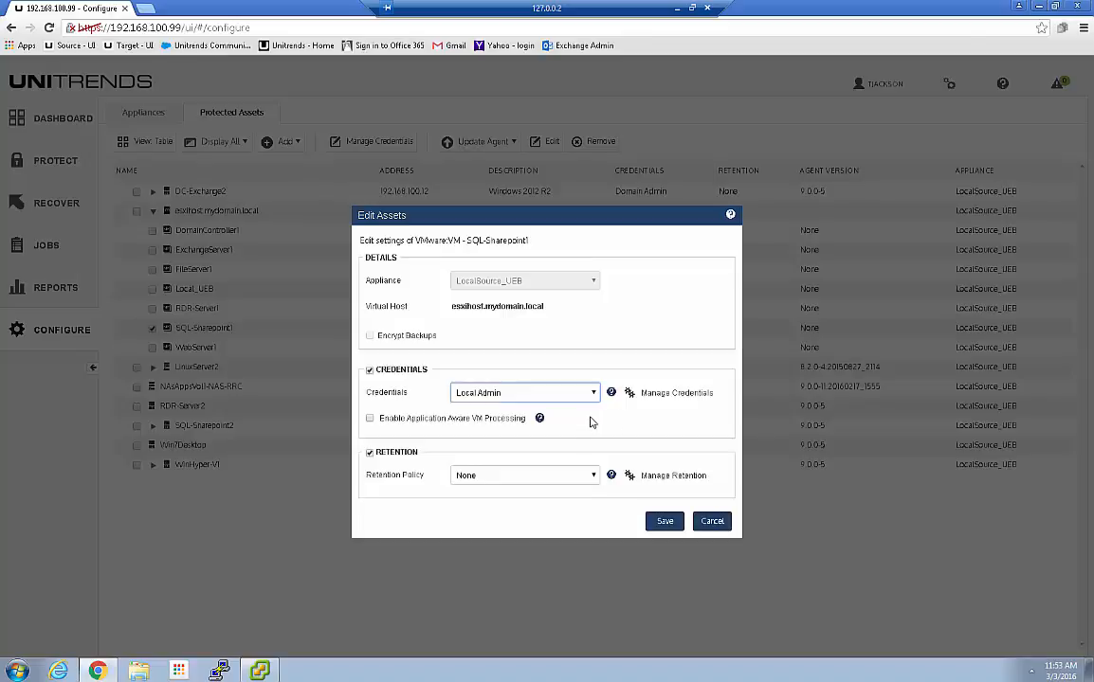
{"action": "left_click", "coordinate": [394, 422]}
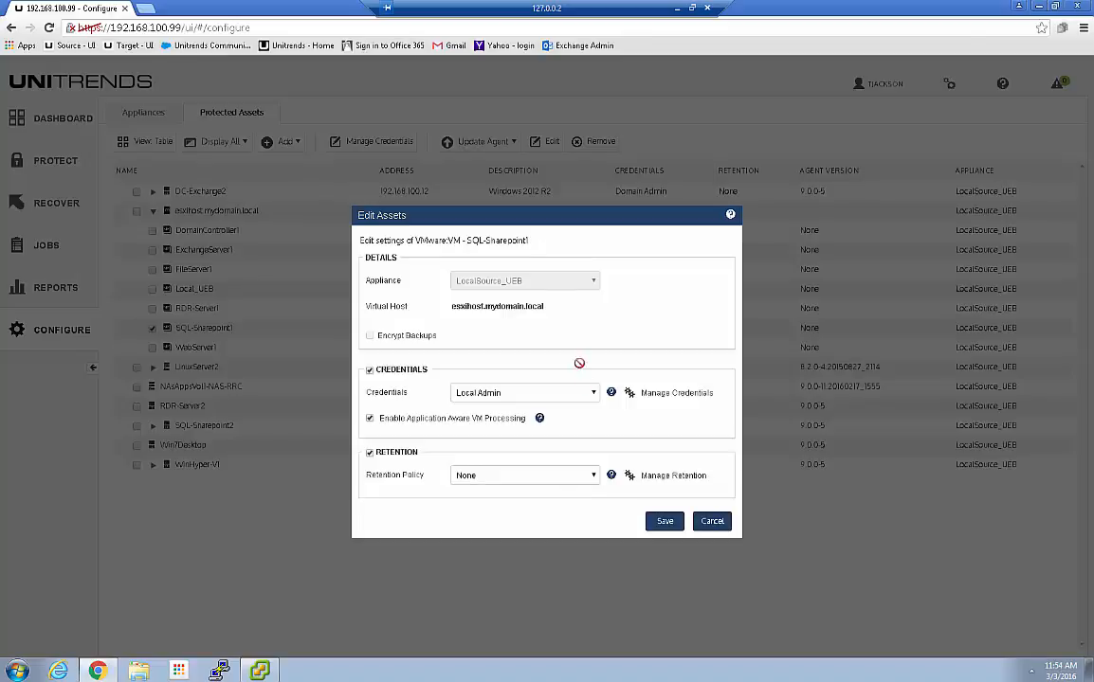
Save SQL-Sharepoint1's Local Admin credentials and application-aware processing settings
{"action": "left_click", "coordinate": [665, 522]}
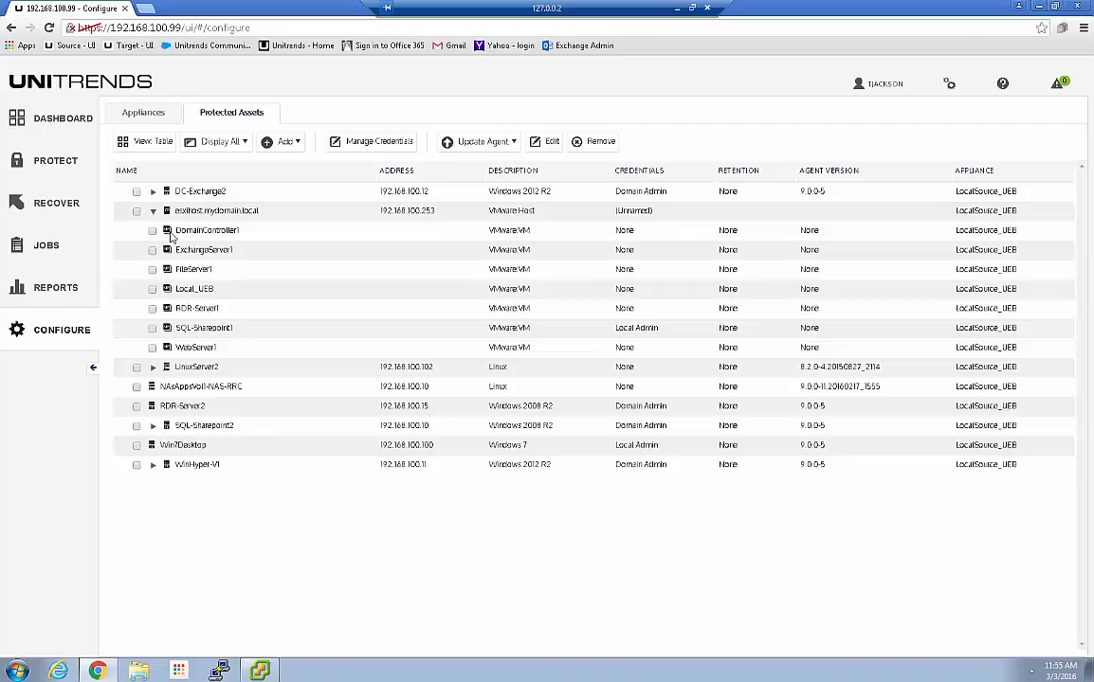
Run the VMW MonthFull WeekDay 24Hr Incr job immediately from the Jobs list
{"action": "left_click", "coordinate": [48, 245]}
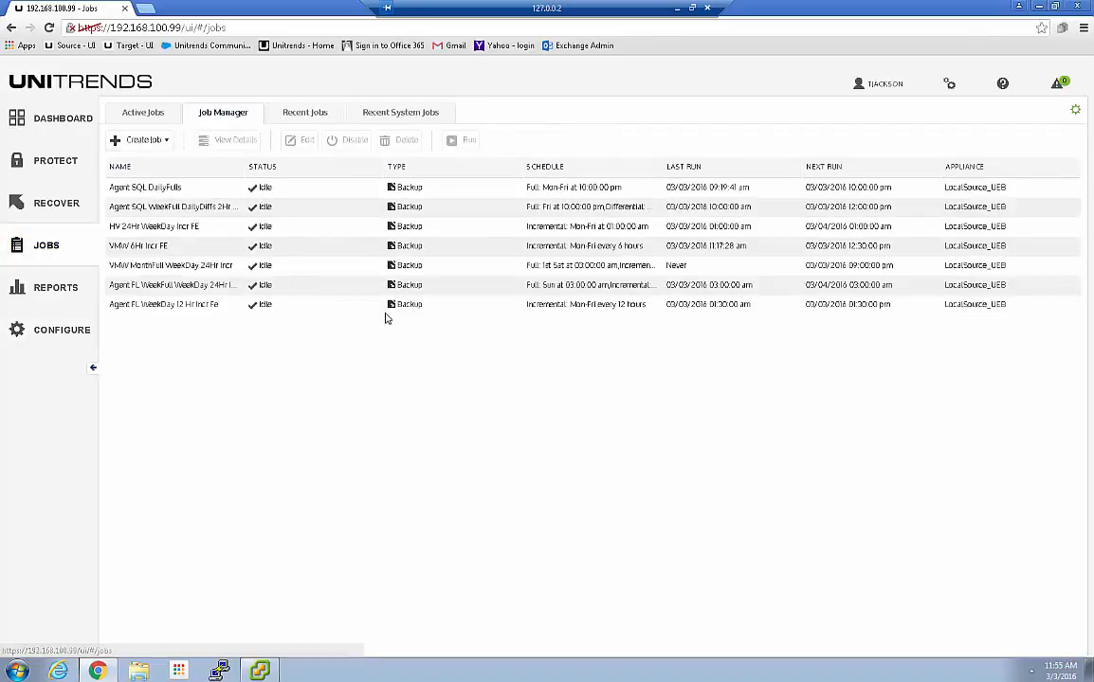
{"action": "left_click", "coordinate": [165, 268]}
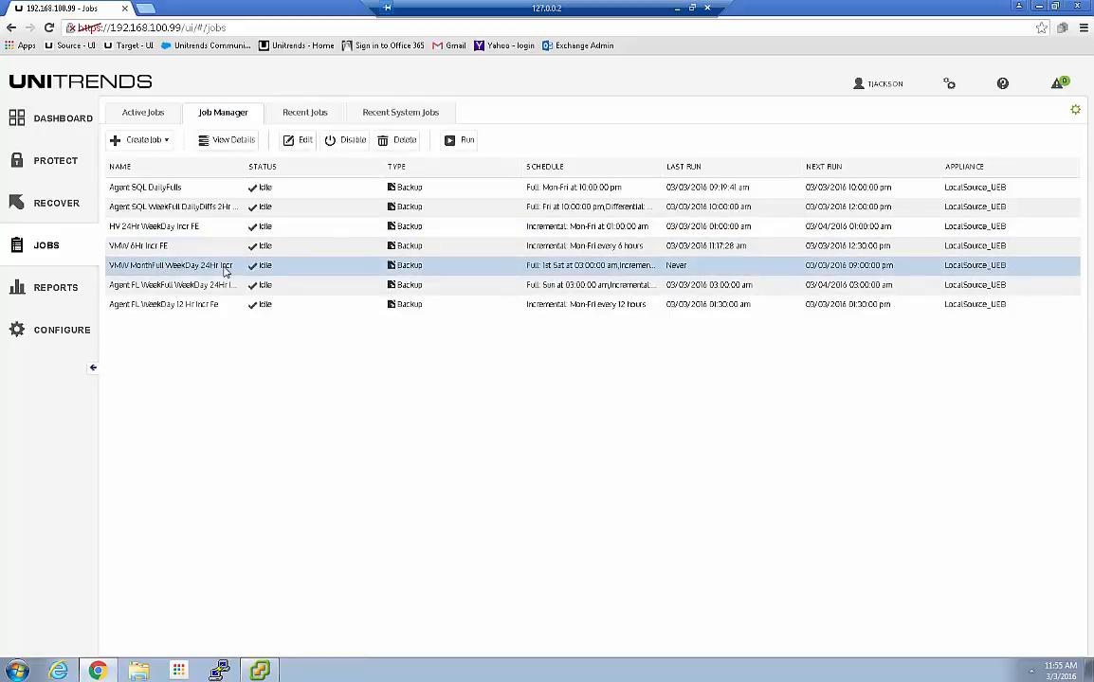
{"action": "left_click", "coordinate": [458, 140]}
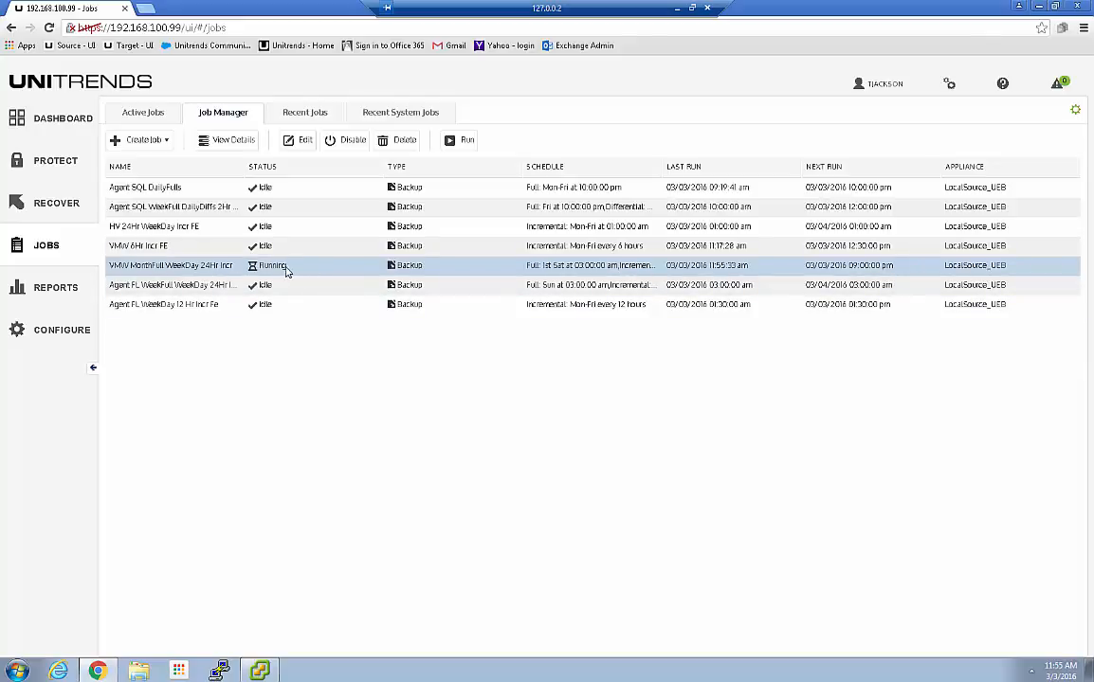
Show details of the running FileServer1 backup in Active Jobs, alongside SQL-Sharepoint1
{"action": "left_click", "coordinate": [136, 114]}
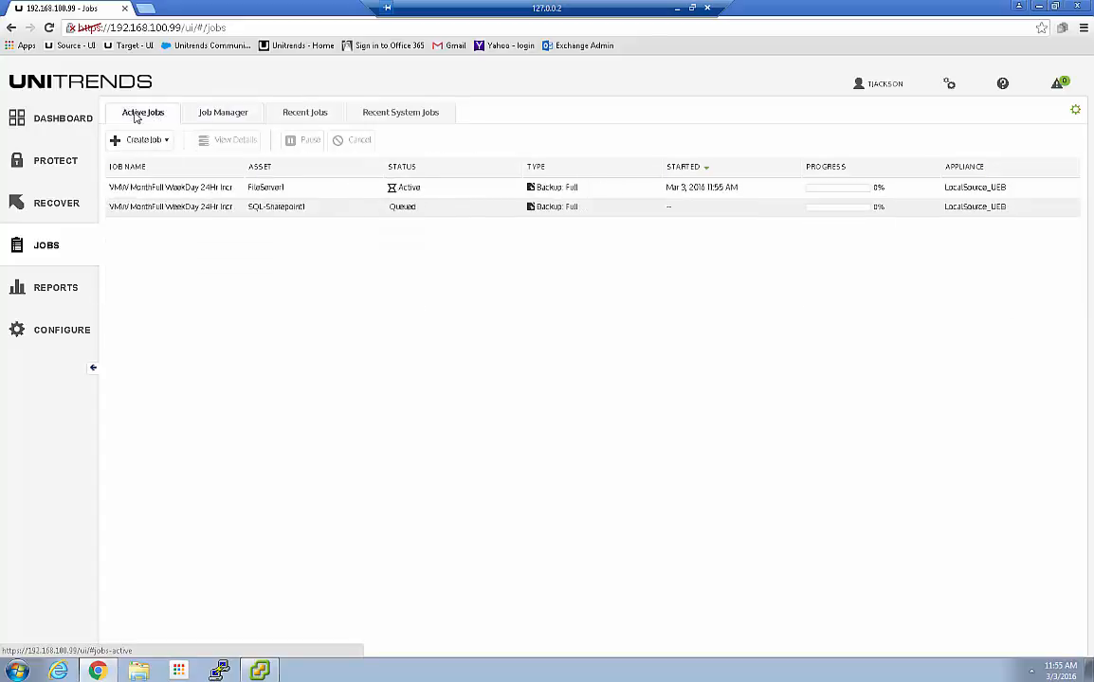
{"action": "left_click", "coordinate": [320, 194]}
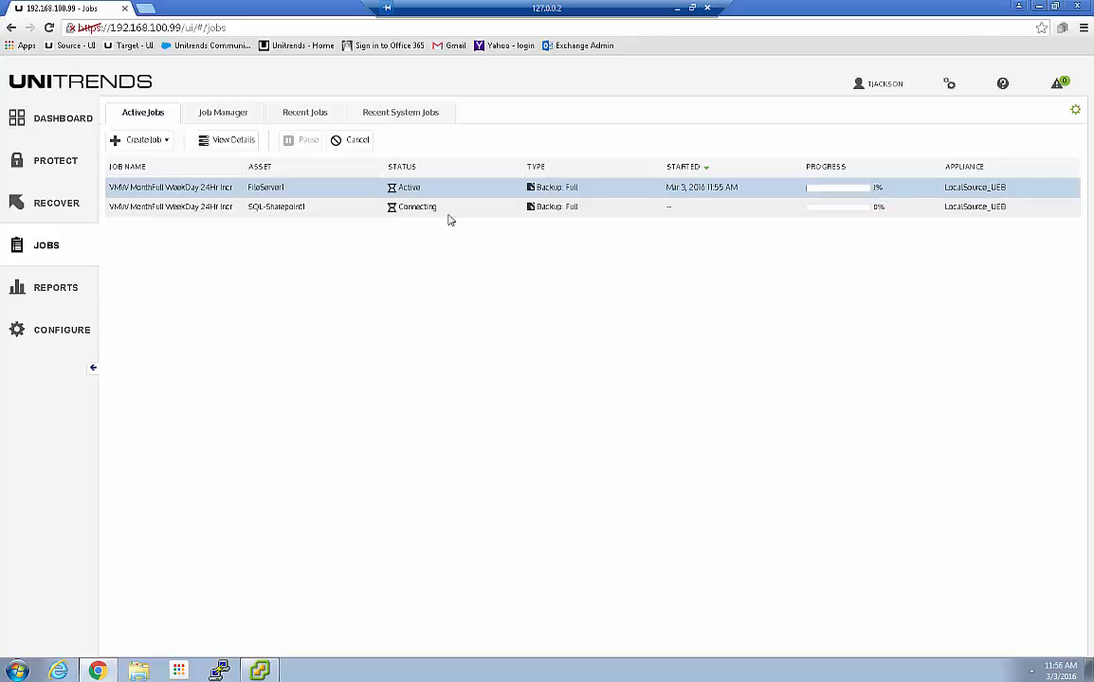
{"action": "left_click", "coordinate": [258, 669]}
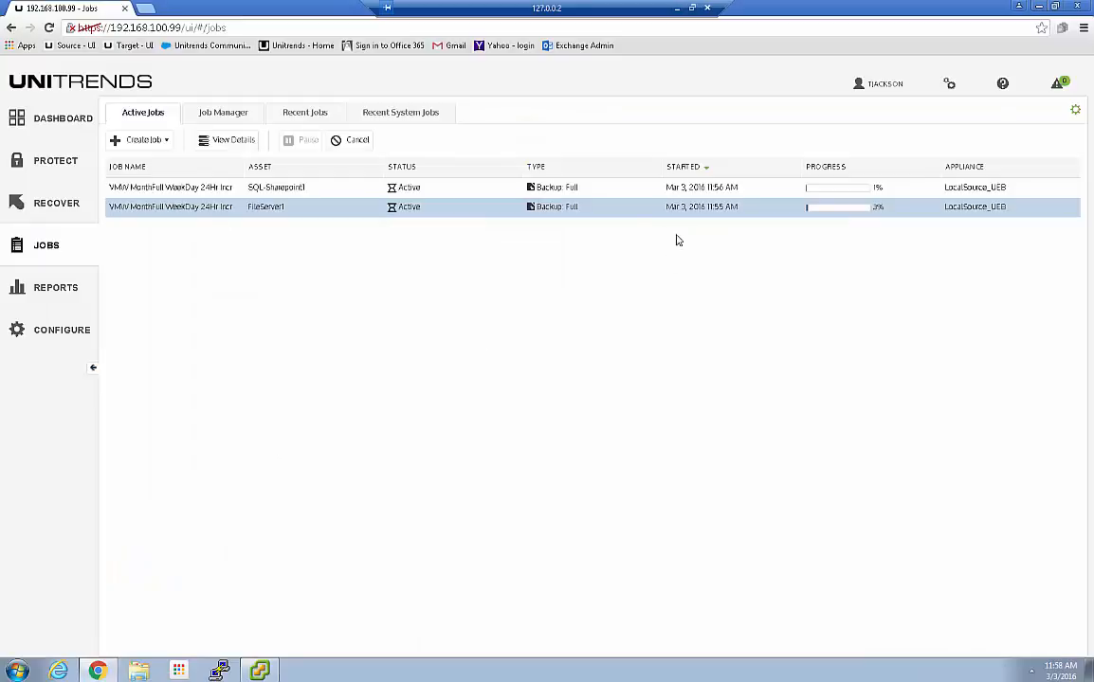
{"action": "left_click", "coordinate": [216, 139]}
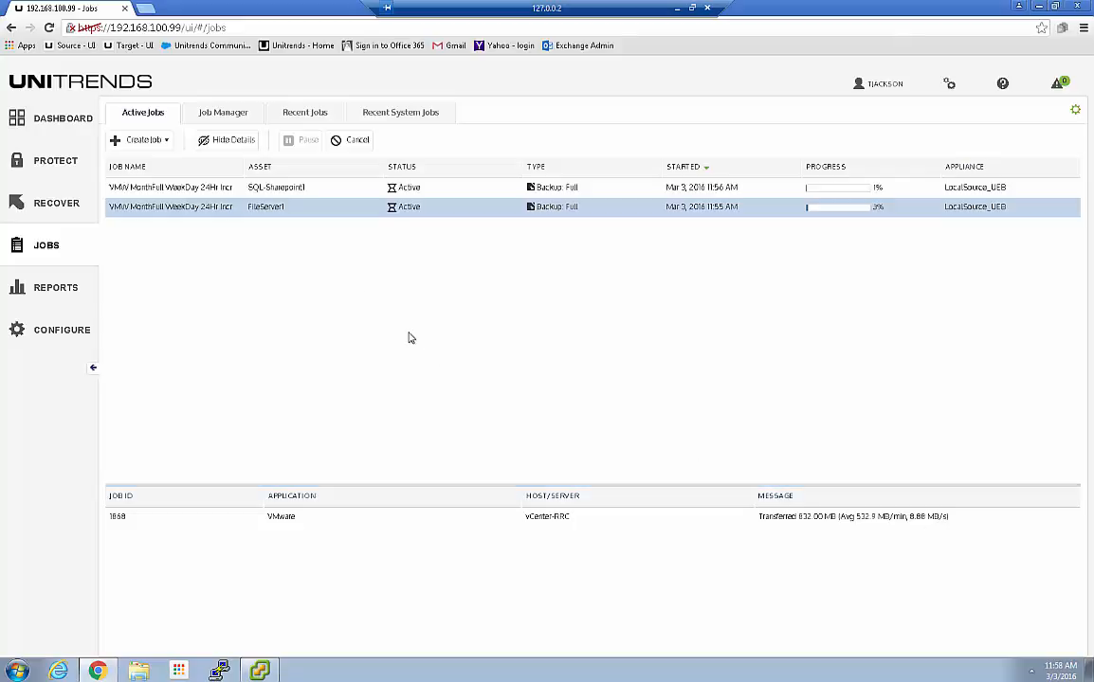
Select the SQL-Sharepoint1 backup (job 1869) to display its transfer details
{"action": "left_click", "coordinate": [296, 188]}
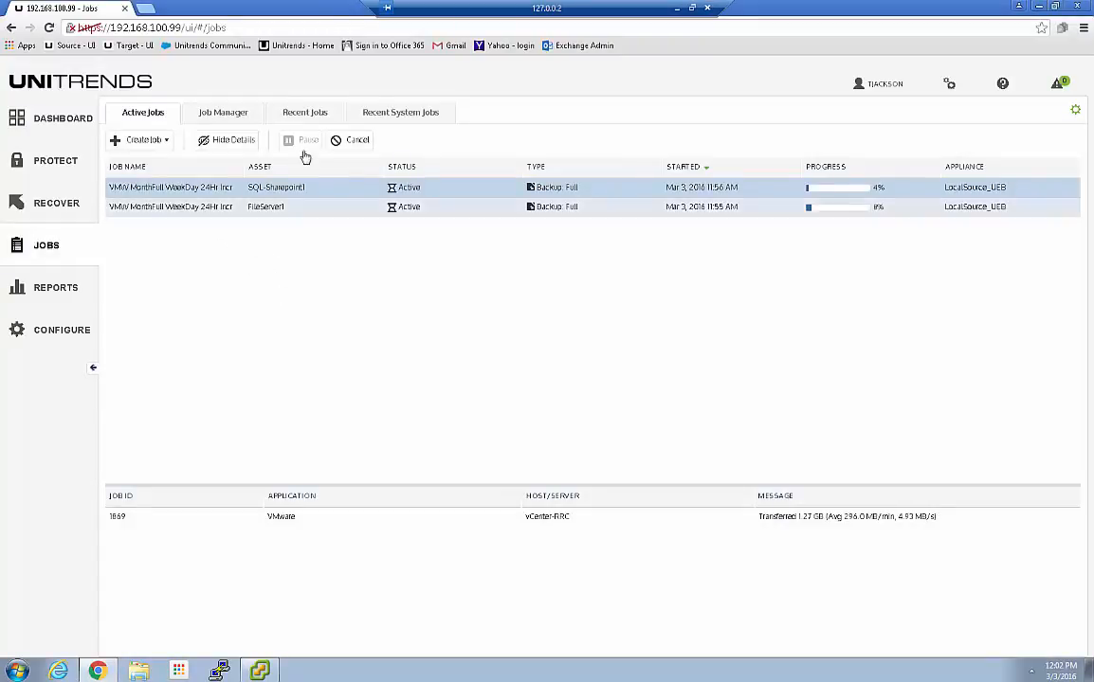
Open the AccountsReceivable_MainDB error log from Recent Jobs and scroll to its error messages
{"action": "left_click", "coordinate": [313, 115]}
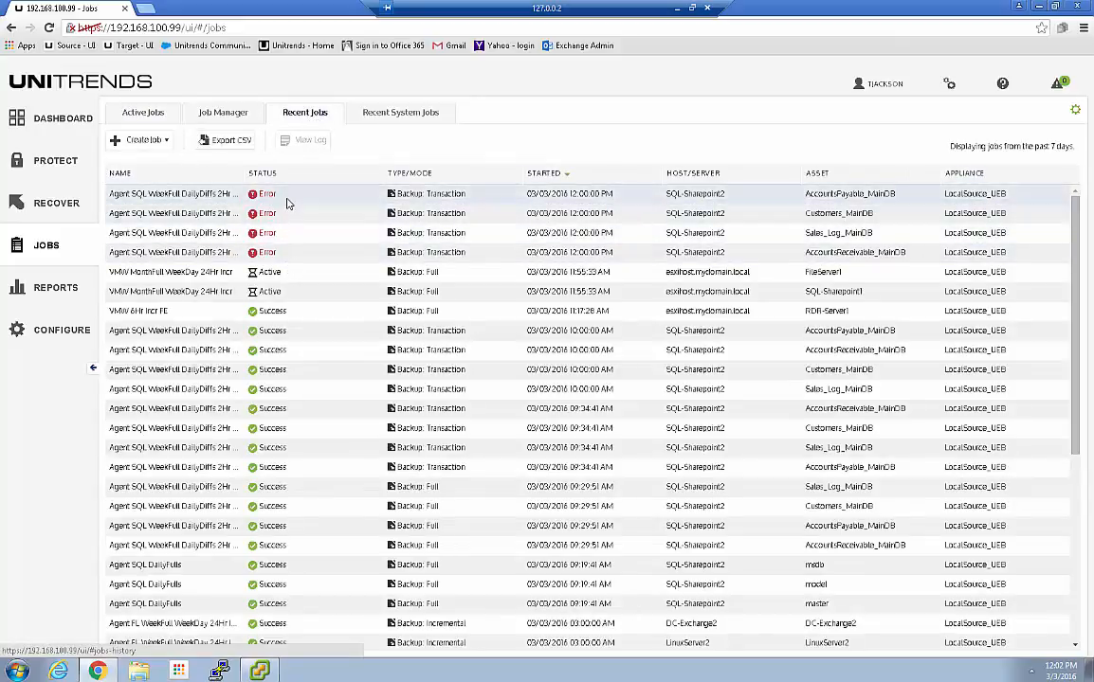
{"action": "left_click", "coordinate": [296, 258]}
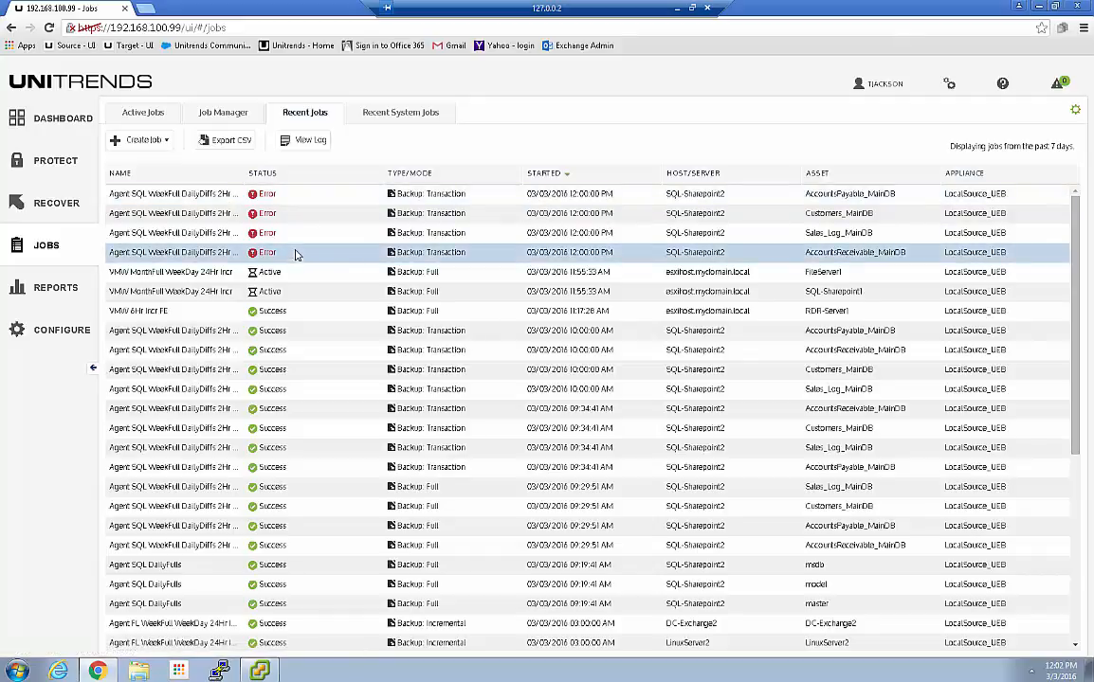
{"action": "left_click", "coordinate": [305, 145]}
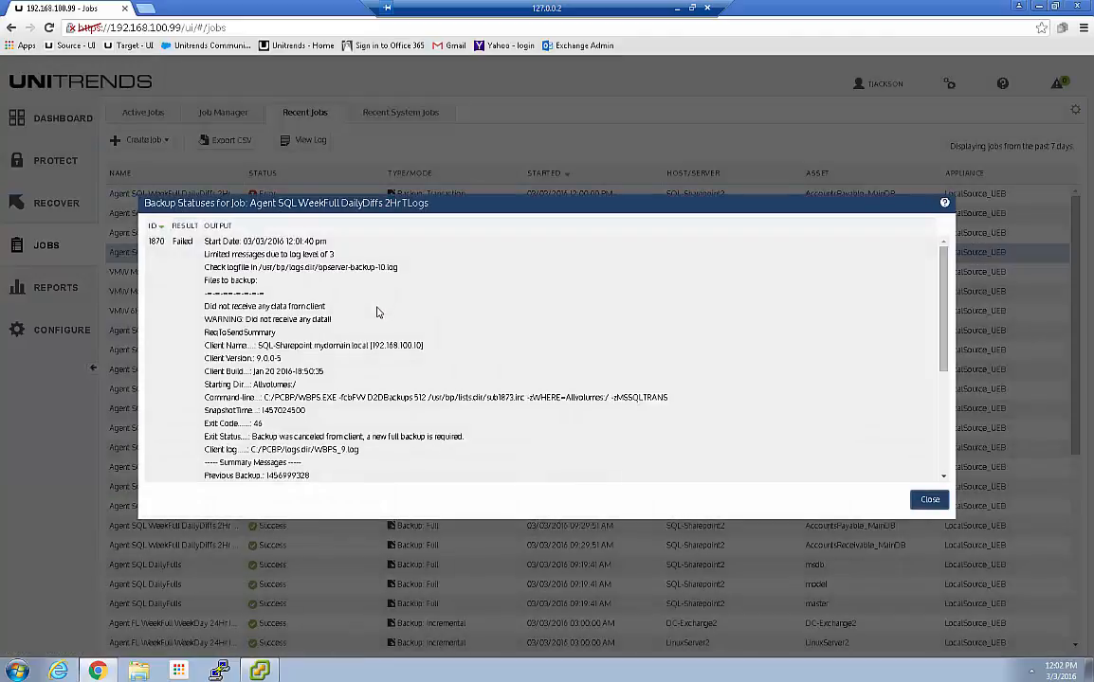
{"action": "scroll", "coordinate": [946, 477], "scroll_direction": "down", "scroll_amount": 3}
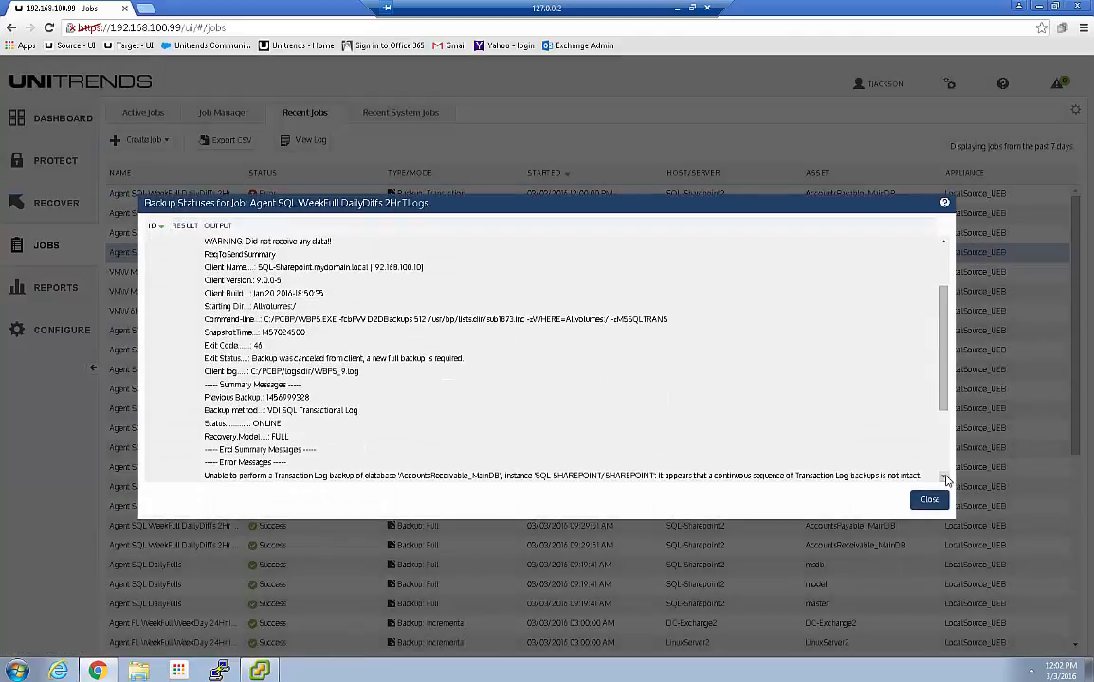
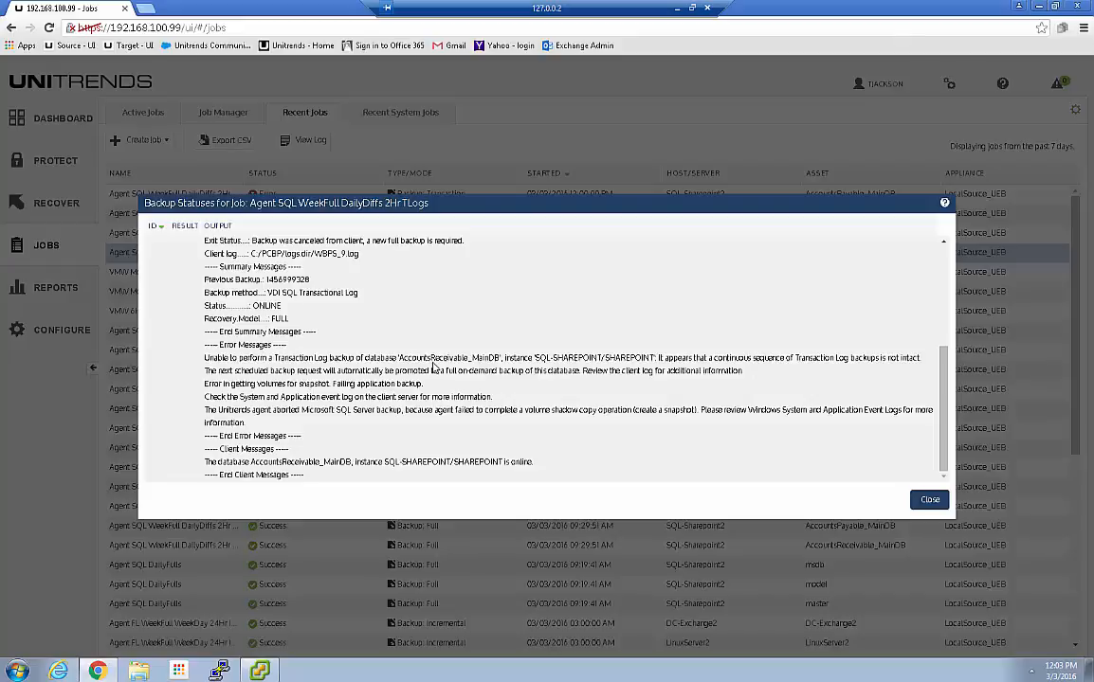
Close the failed SQL transaction-log job's Backup Statuses dialog, leaving four Error entries in Recent Jobs
{"action": "left_click", "coordinate": [930, 501]}
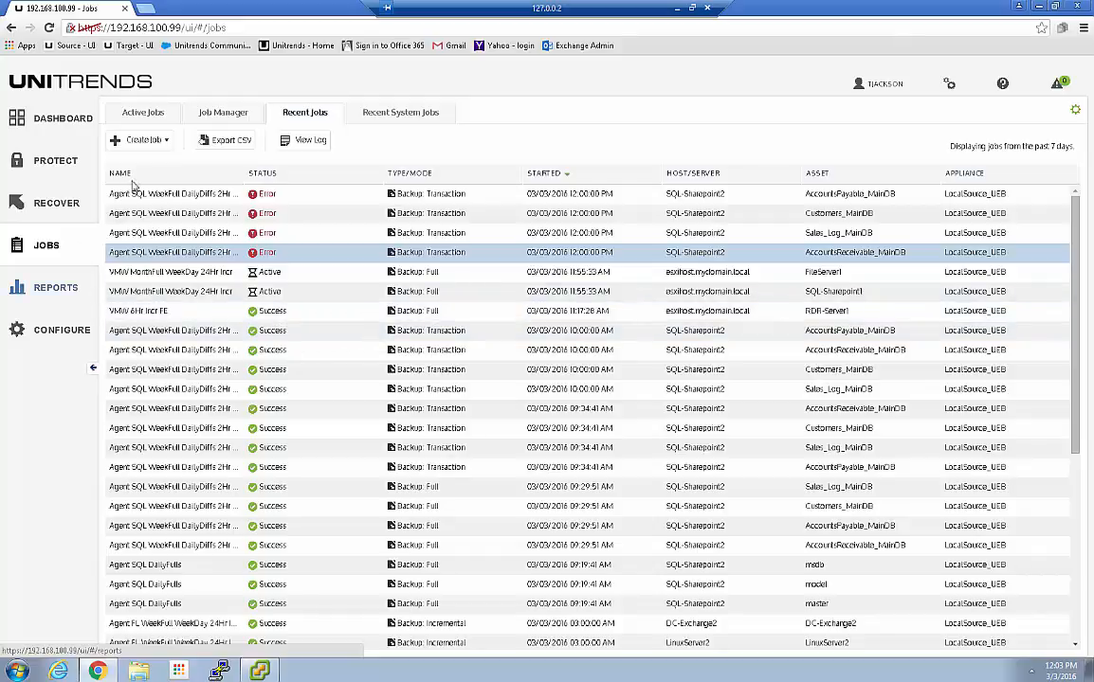
Widen Job Manager's Schedule column to read full schedules, recheck Recent Jobs, then open Protected Assets
{"action": "left_click", "coordinate": [222, 114]}
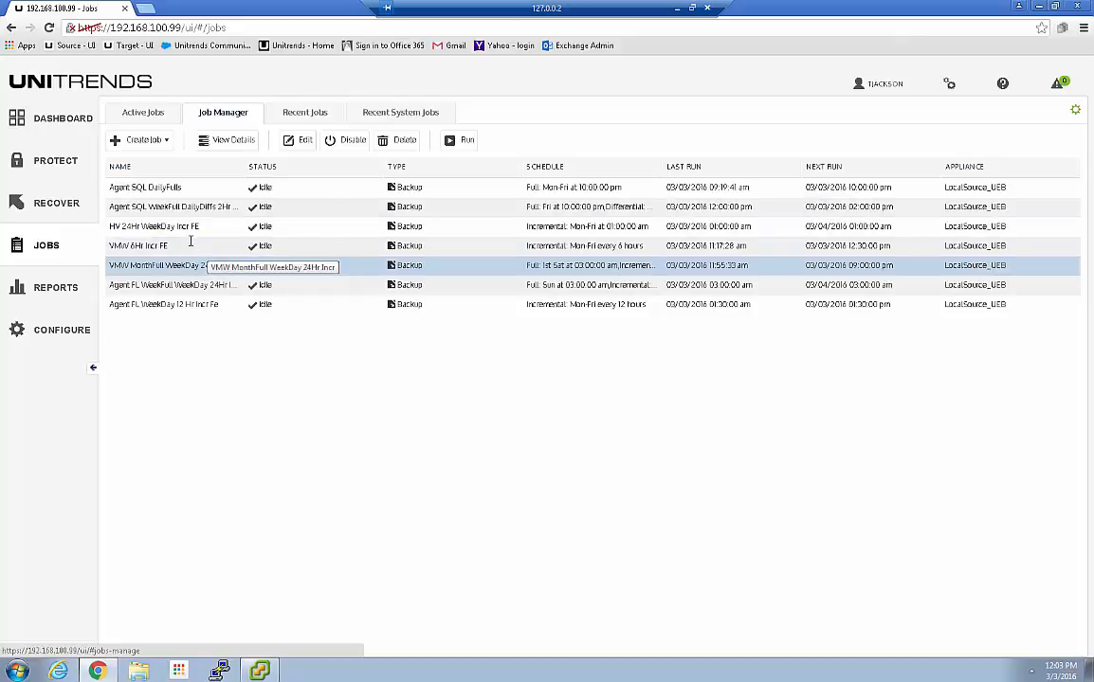
{"action": "left_click", "coordinate": [281, 208]}
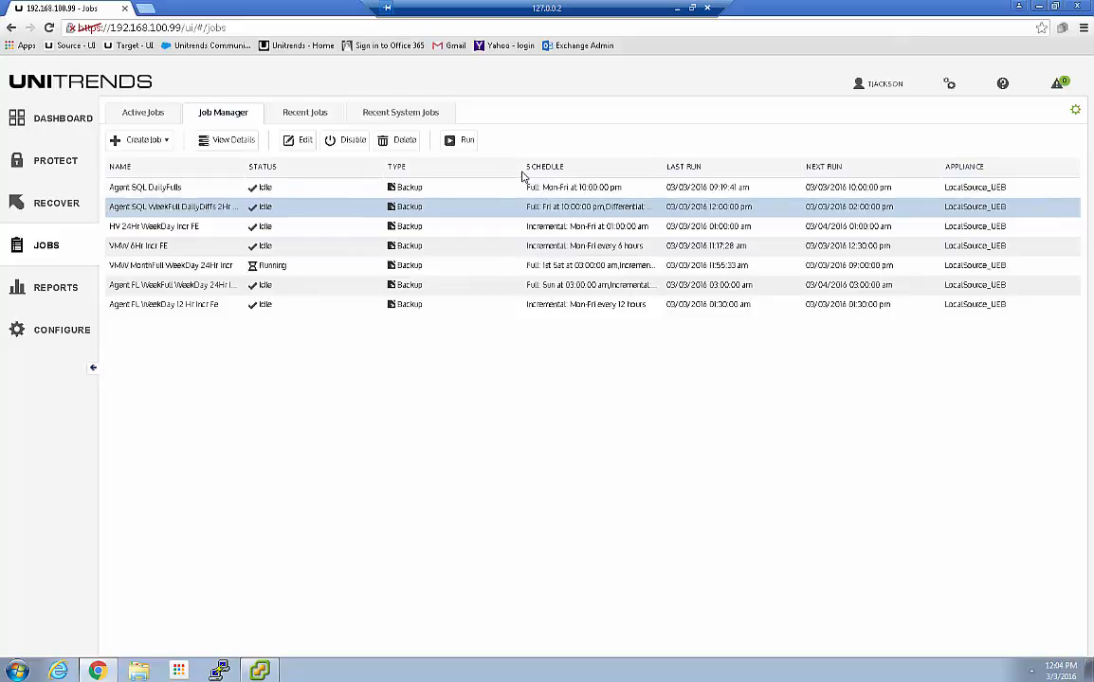
{"action": "left_click_drag", "start_coordinate": [520, 166], "coordinate": [445, 167]}
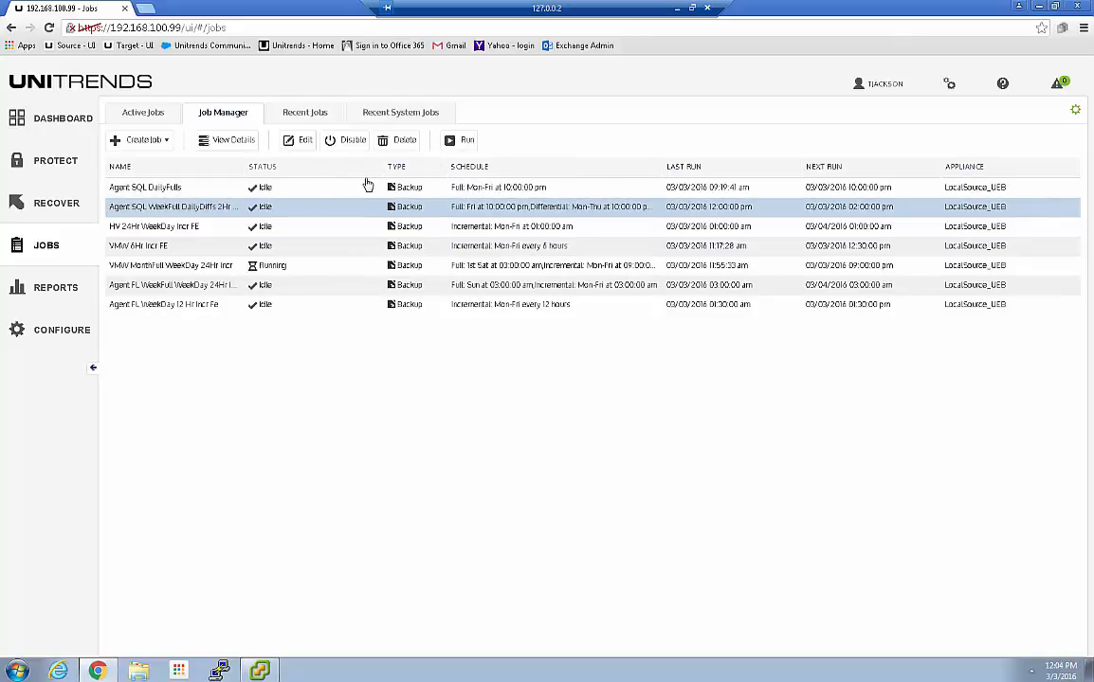
{"action": "left_click_drag", "start_coordinate": [381, 172], "coordinate": [328, 171]}
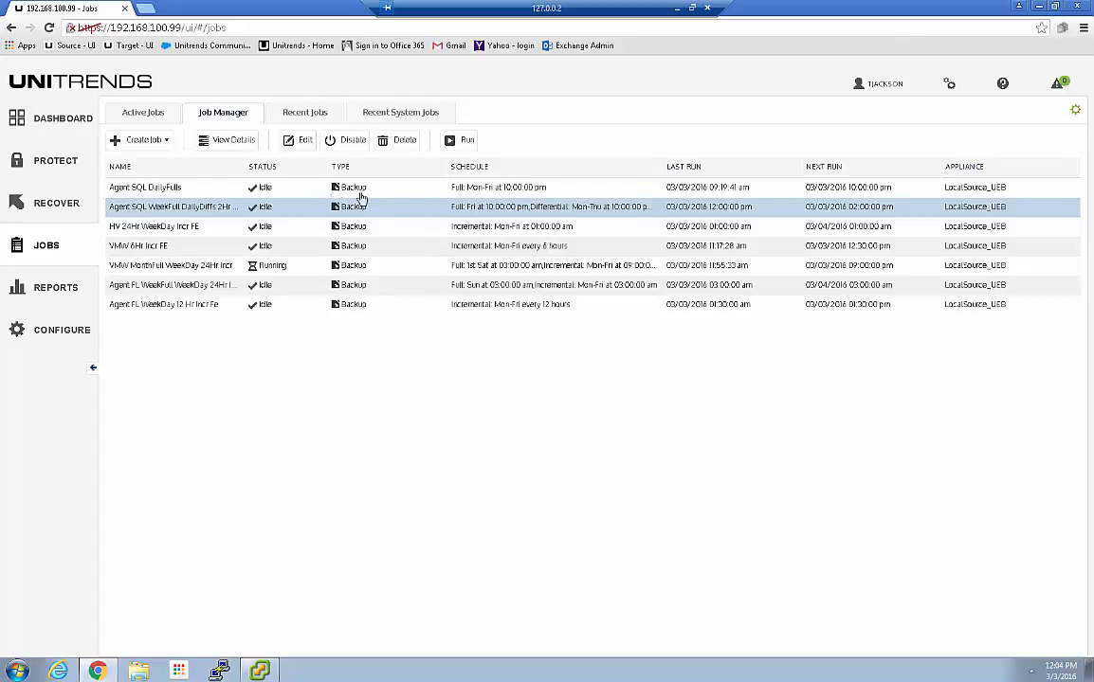
{"action": "left_click_drag", "start_coordinate": [438, 176], "coordinate": [391, 167]}
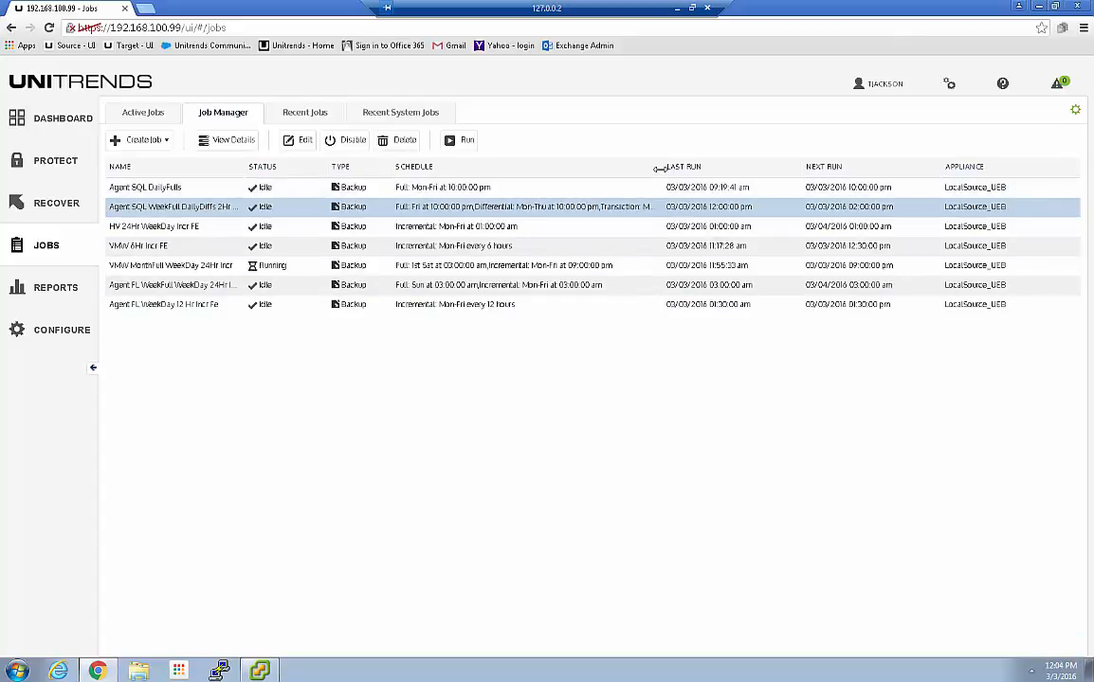
{"action": "left_click_drag", "start_coordinate": [712, 169], "coordinate": [766, 169]}
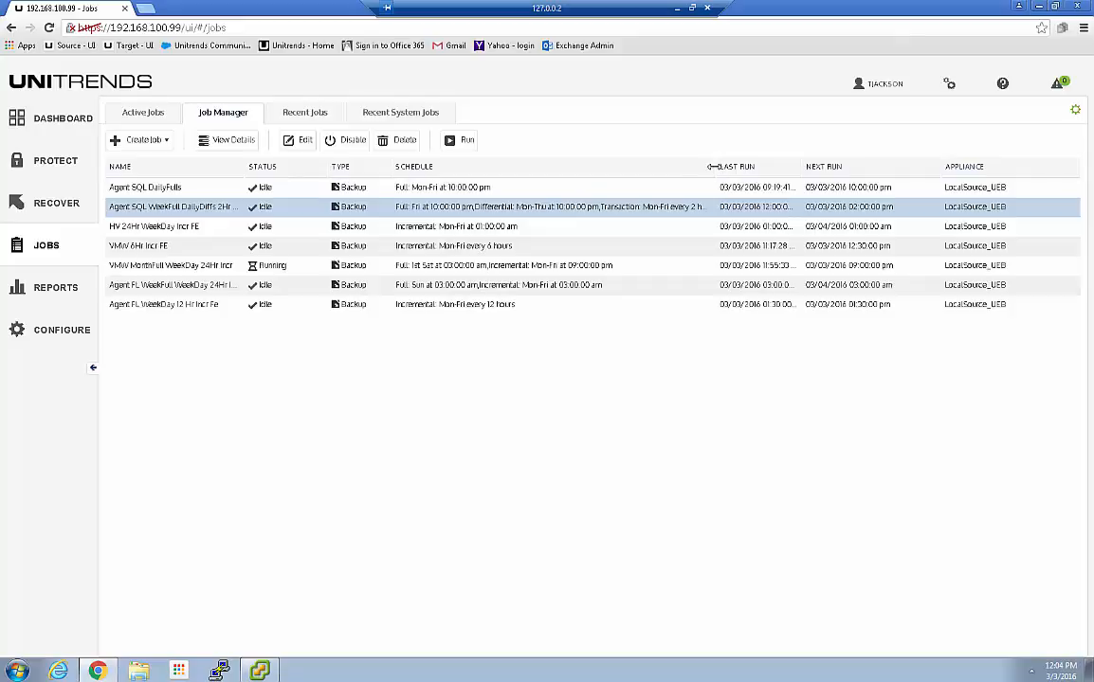
{"action": "left_click_drag", "start_coordinate": [713, 167], "coordinate": [749, 167]}
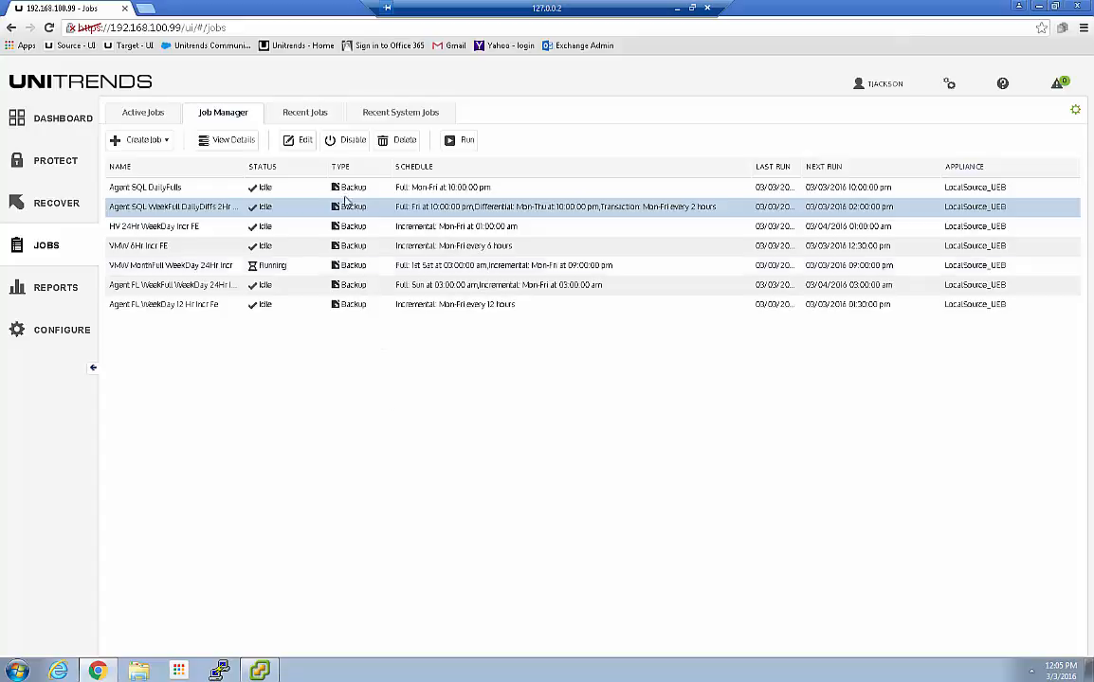
{"action": "left_click", "coordinate": [297, 112]}
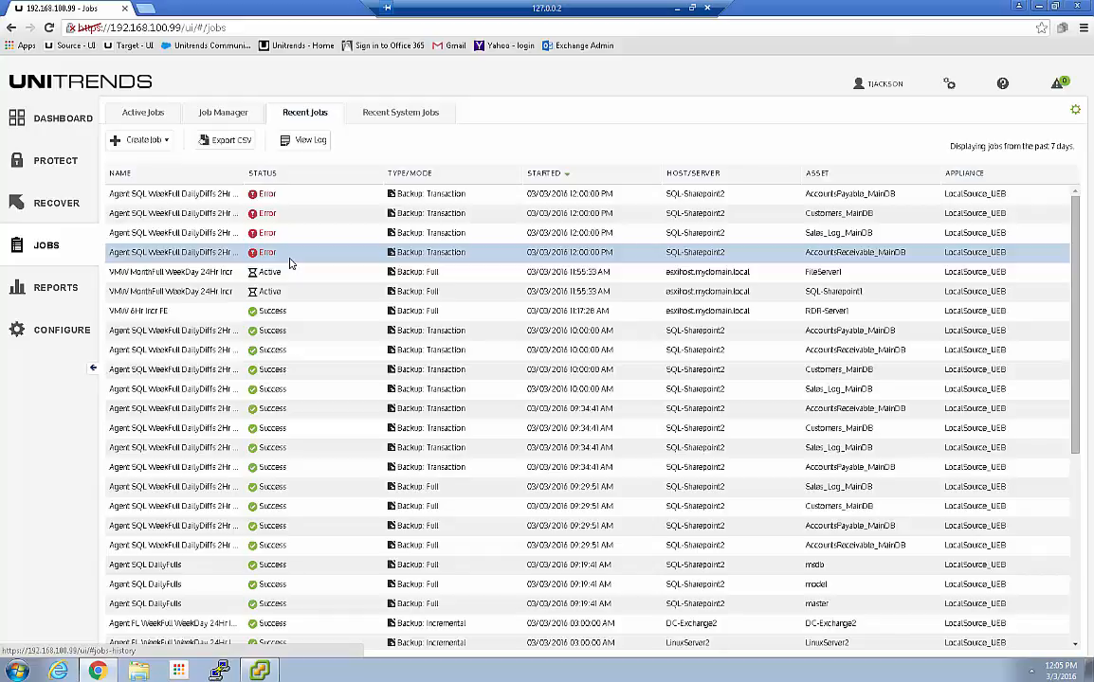
{"action": "left_click", "coordinate": [36, 339]}
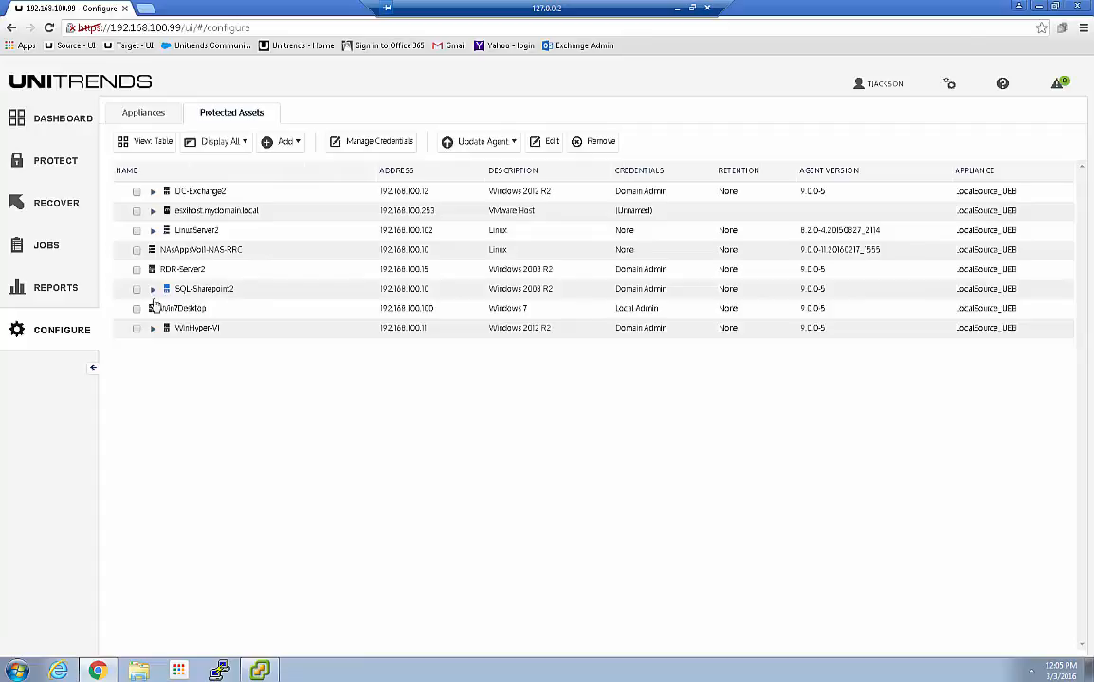
Browse SQL-Sharepoint2's SQL Server 2008 databases, then open SQL-Sharepoint1 in Edit Assets
{"action": "left_click", "coordinate": [152, 289]}
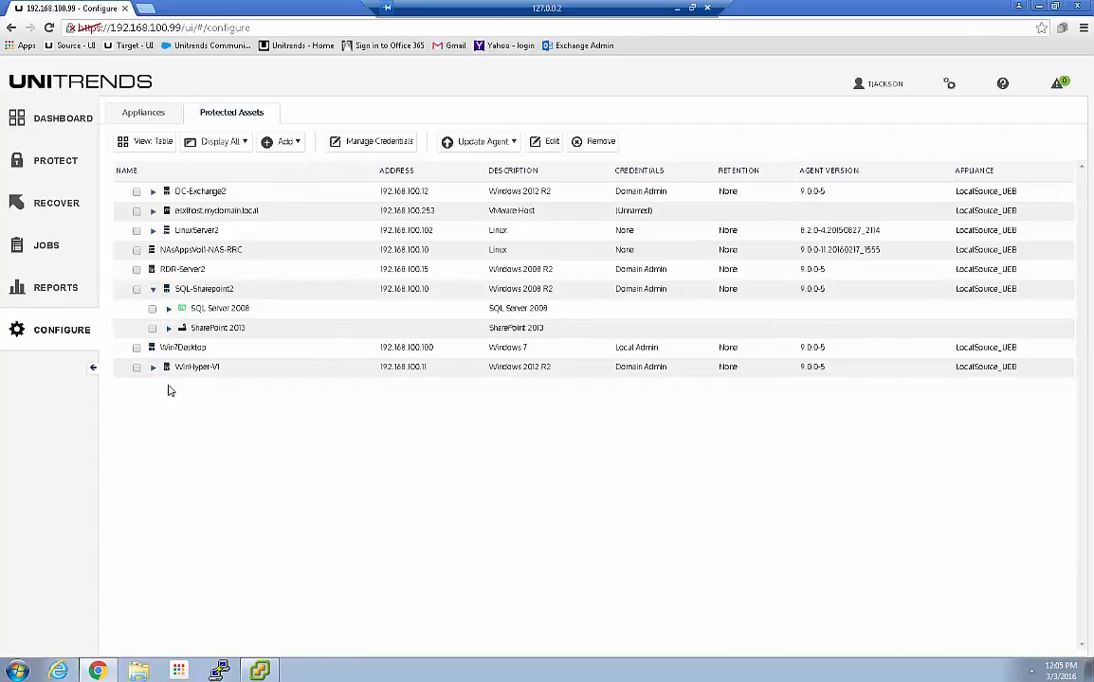
{"action": "left_click", "coordinate": [169, 309]}
{"action": "scroll", "coordinate": [203, 454], "scroll_direction": "down", "scroll_amount": 2}
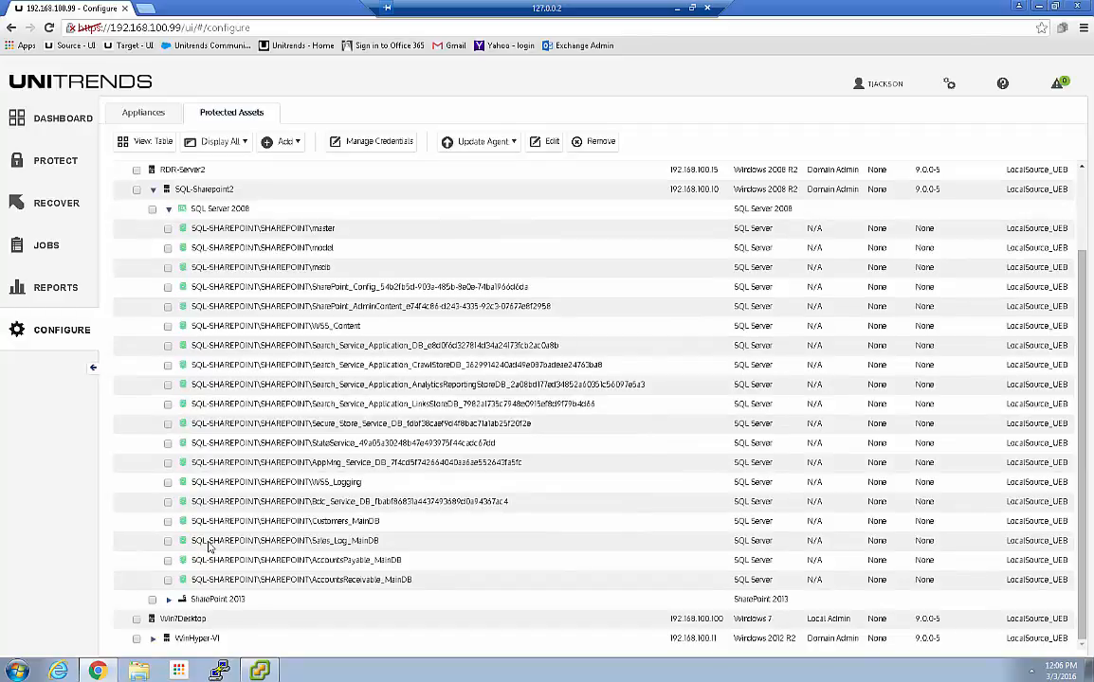
{"action": "left_click", "coordinate": [169, 208]}
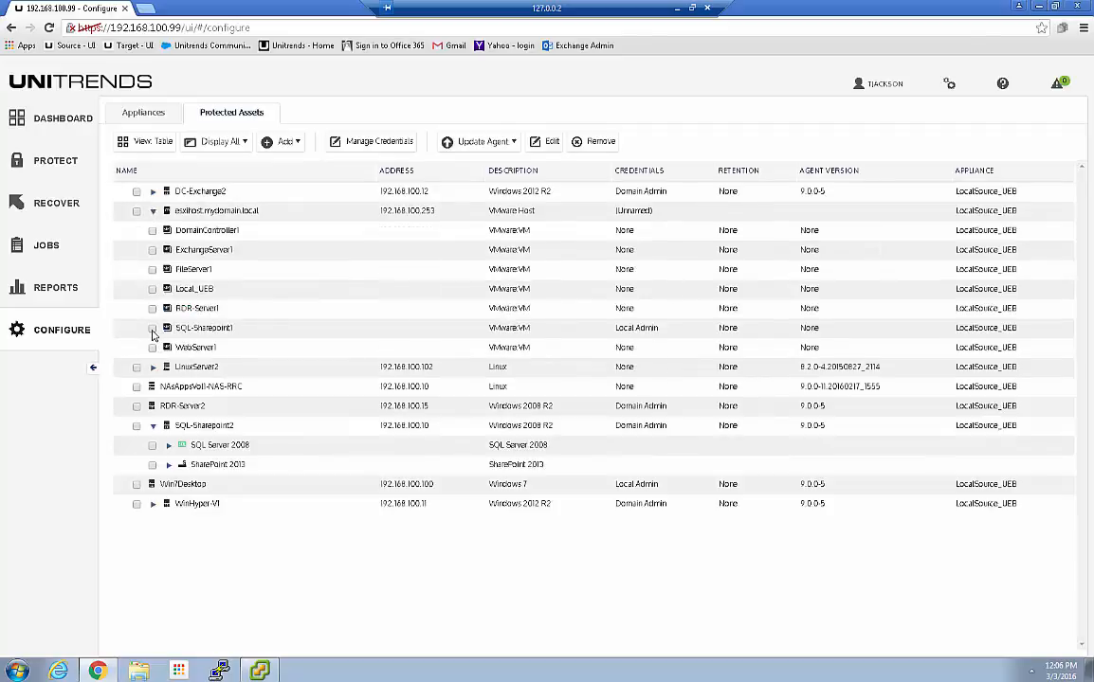
{"action": "left_click", "coordinate": [151, 329]}
{"action": "left_click", "coordinate": [547, 144]}
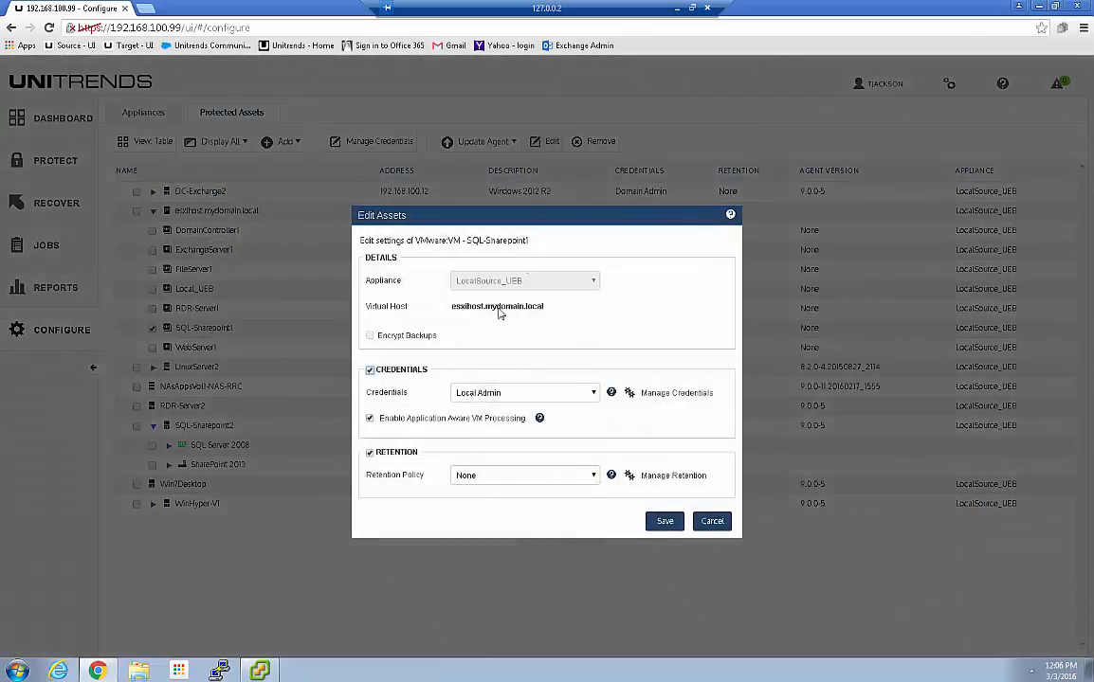
Set SQL-Sharepoint1's credentials to None, save it, and expand esxihost.mydomain.local
{"action": "left_click", "coordinate": [502, 393]}
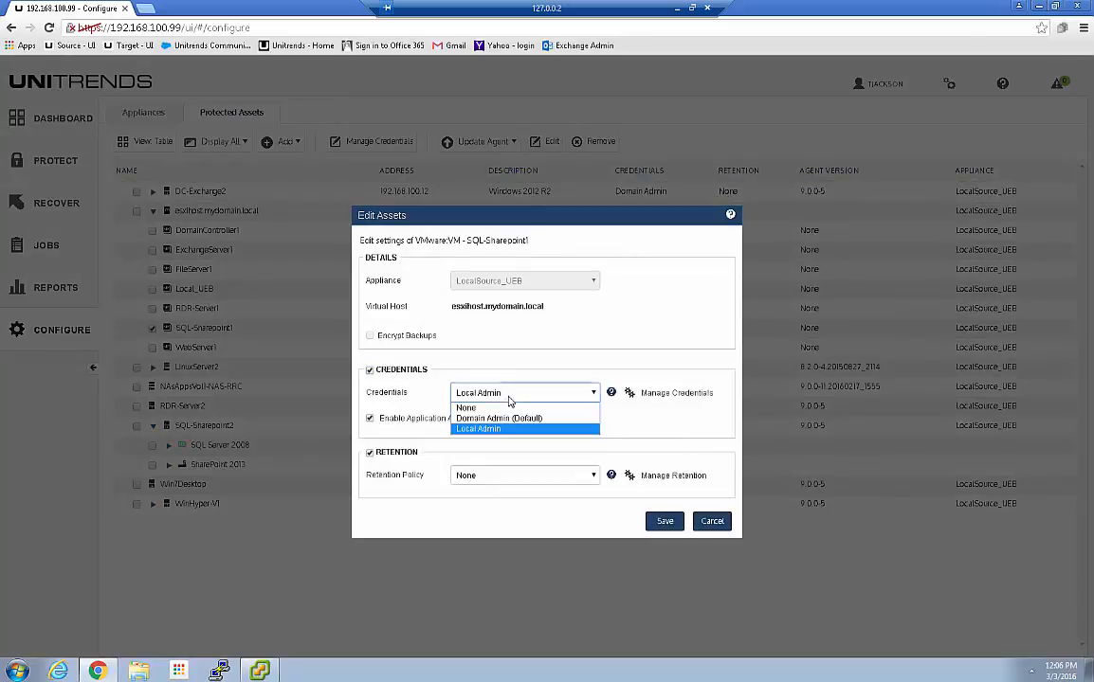
{"action": "left_click", "coordinate": [471, 407]}
{"action": "left_click", "coordinate": [398, 419]}
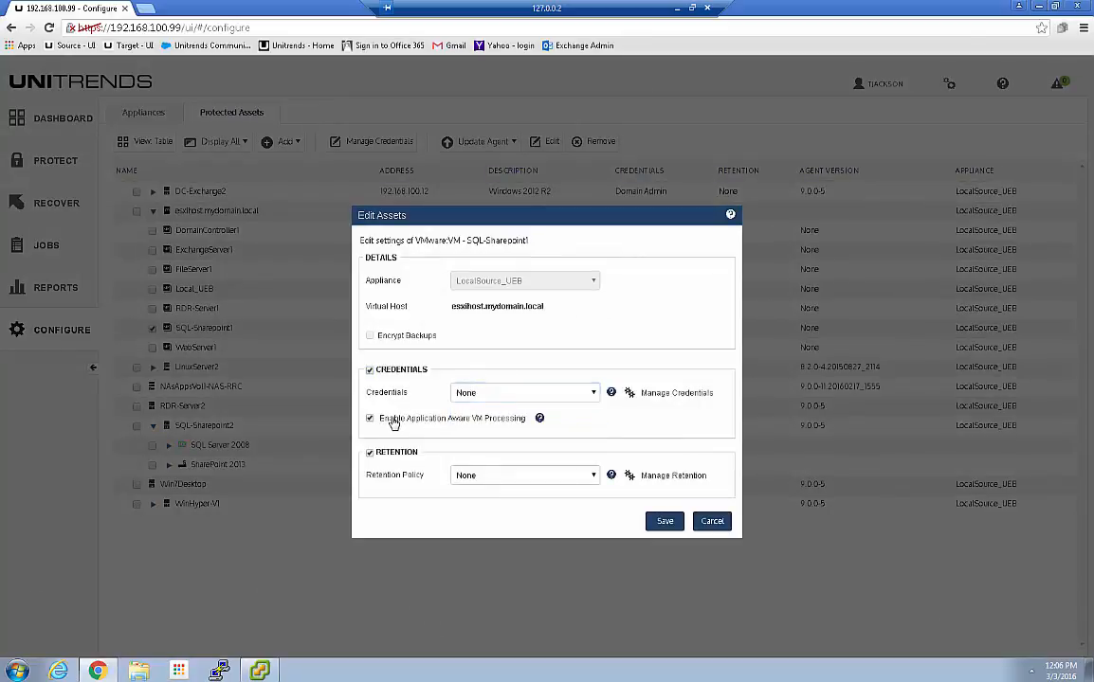
{"action": "left_click", "coordinate": [661, 519]}
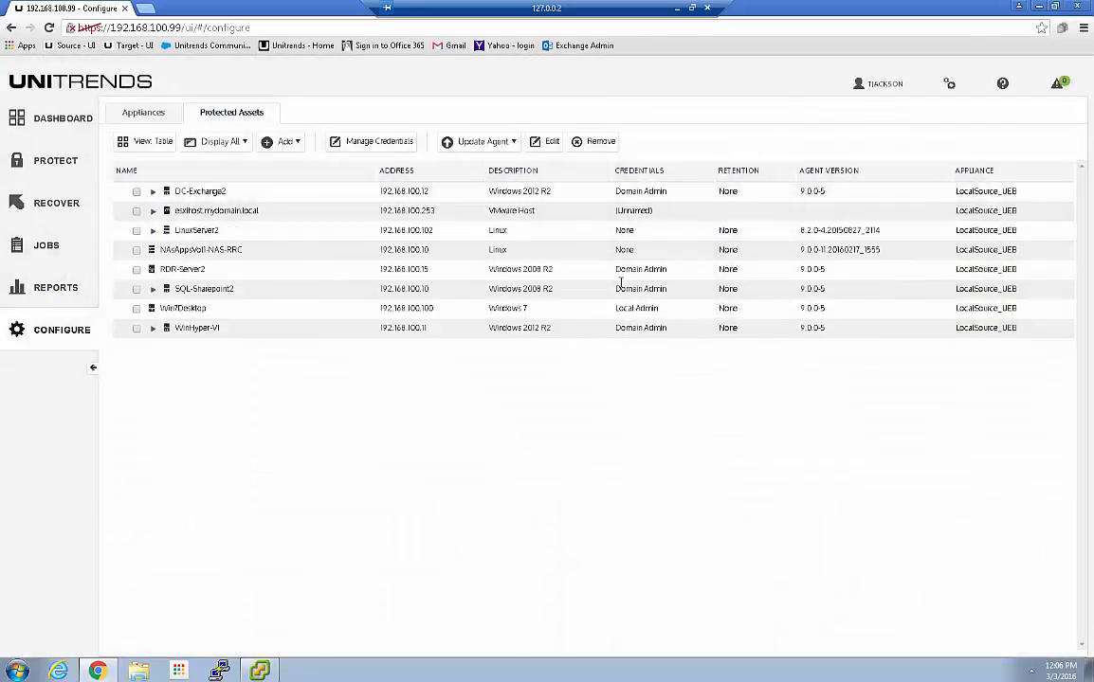
{"action": "left_click", "coordinate": [153, 210]}
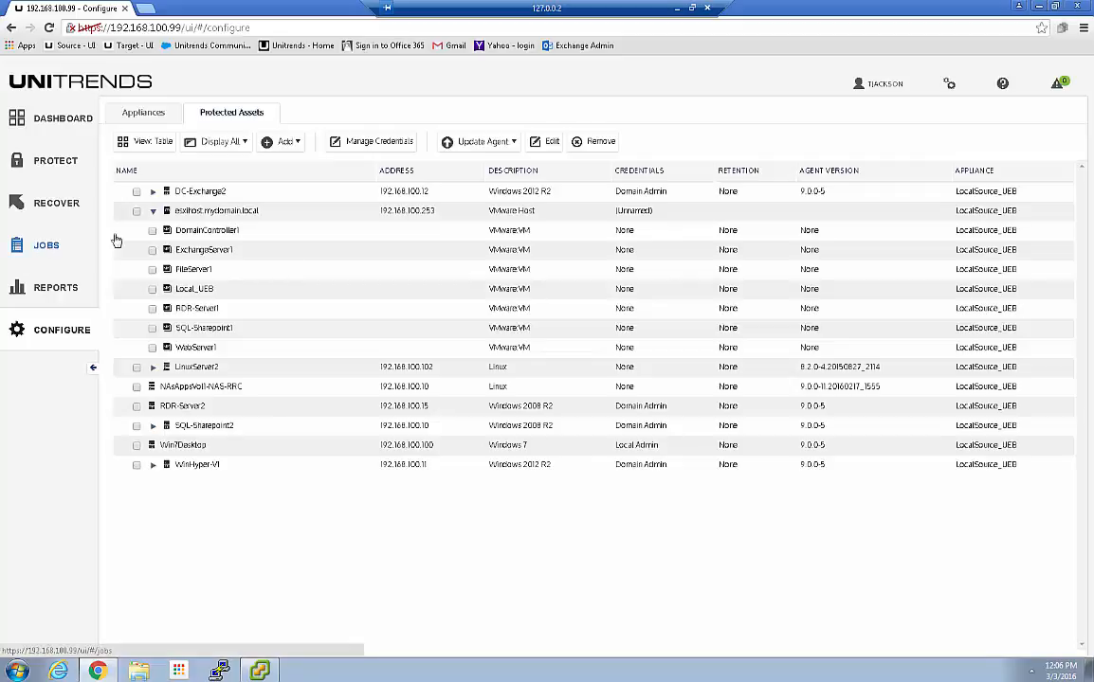
Inspect the VMW MonthFull WeekDay 24Hr Incr job's settings without saving, then view Active Jobs
{"action": "left_click", "coordinate": [43, 235]}
{"action": "left_click", "coordinate": [216, 115]}
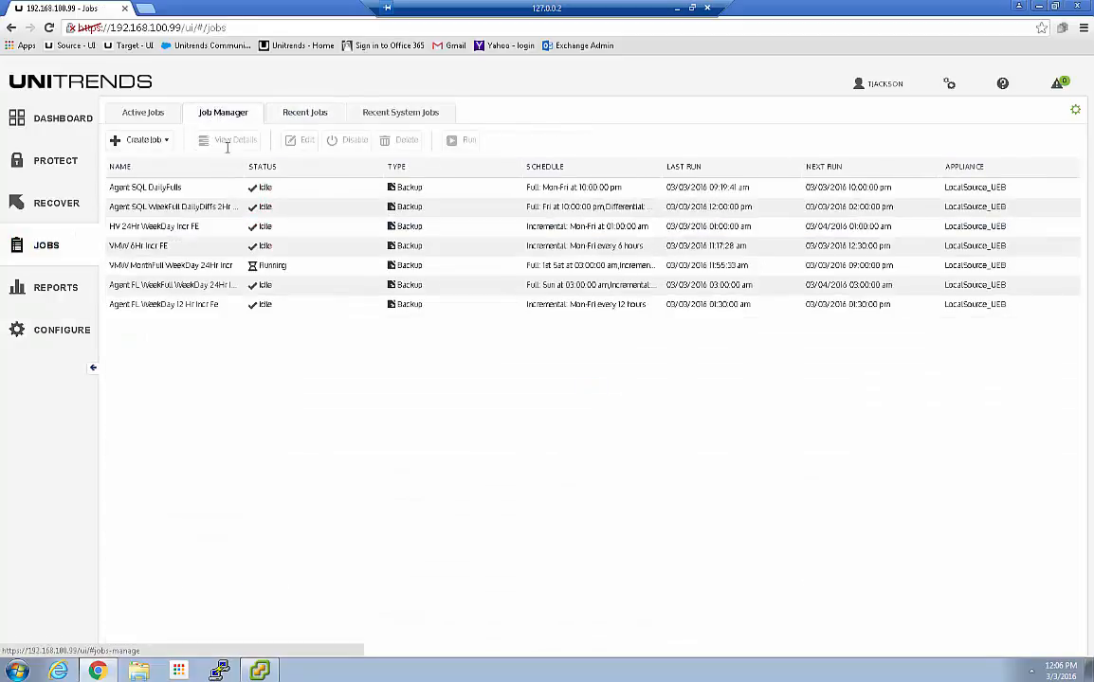
{"action": "left_click", "coordinate": [192, 267]}
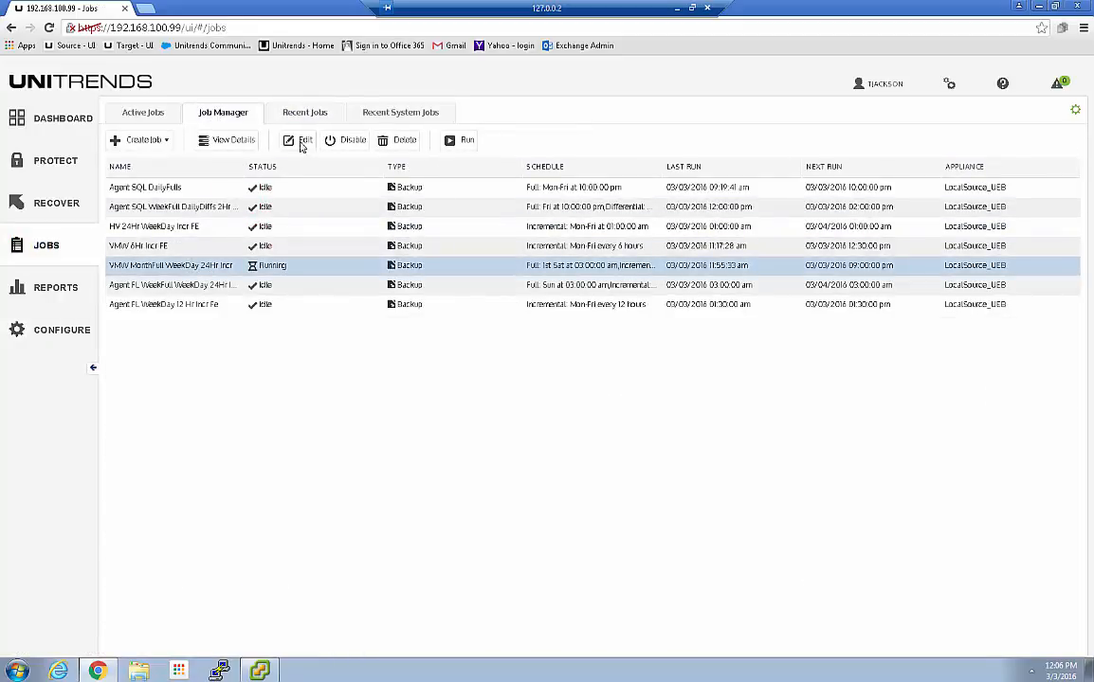
{"action": "left_click", "coordinate": [301, 141]}
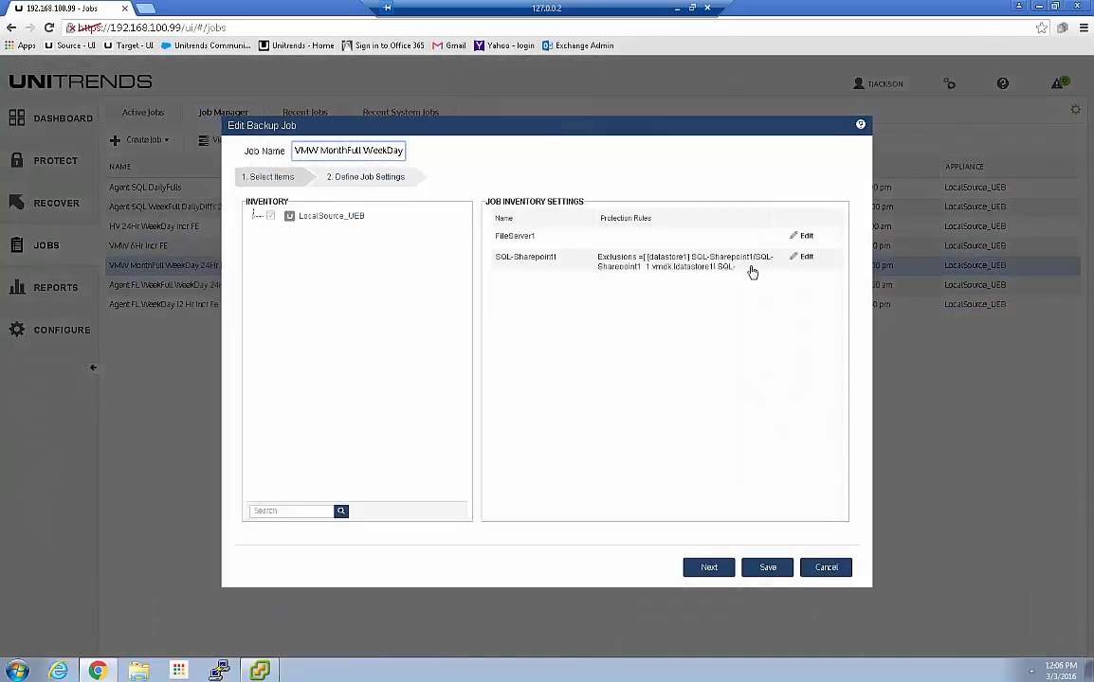
{"action": "left_click", "coordinate": [827, 568]}
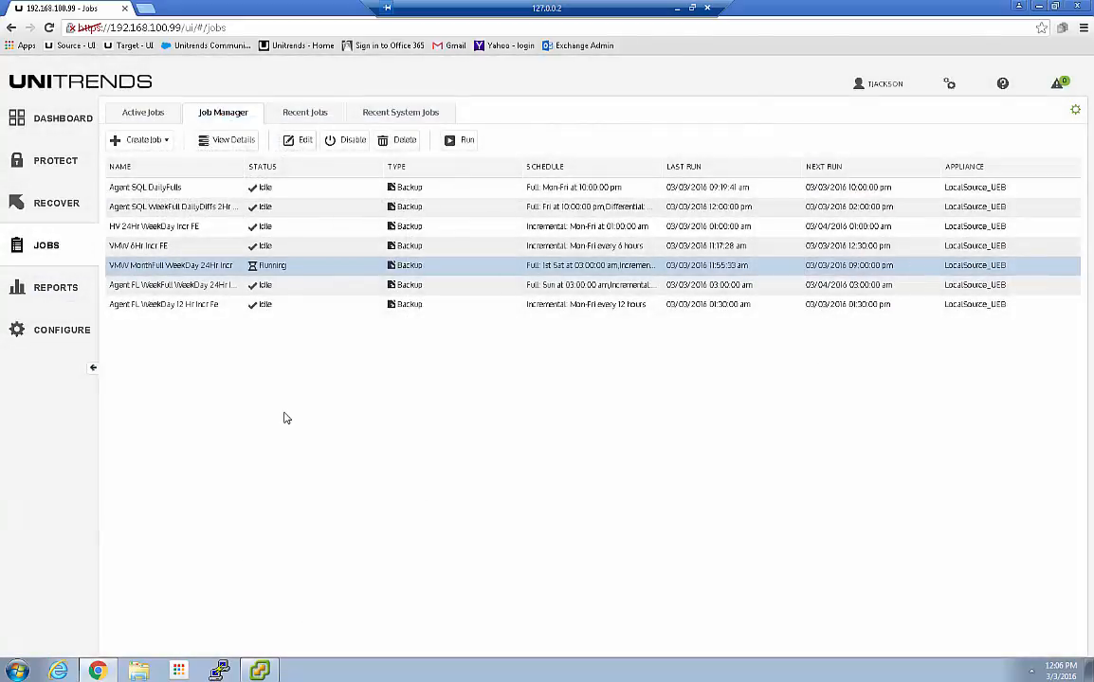
{"action": "left_click", "coordinate": [139, 113]}
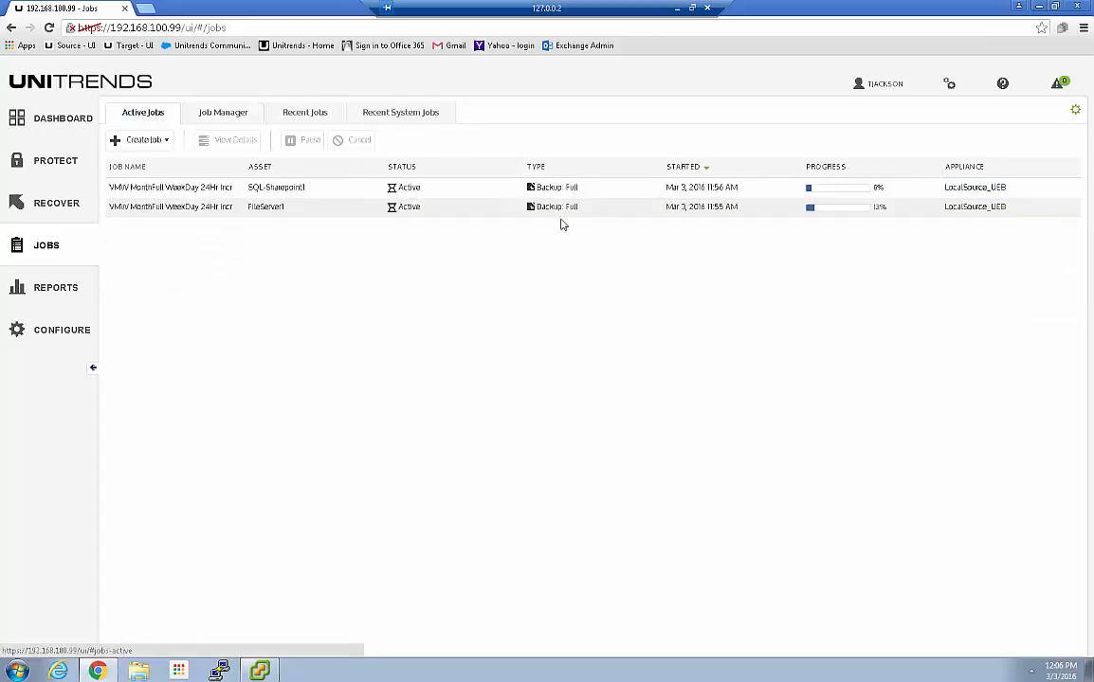
Show details for FileServer1's running backup, job 1868 via vCenter-RRC
{"action": "left_click", "coordinate": [706, 207]}
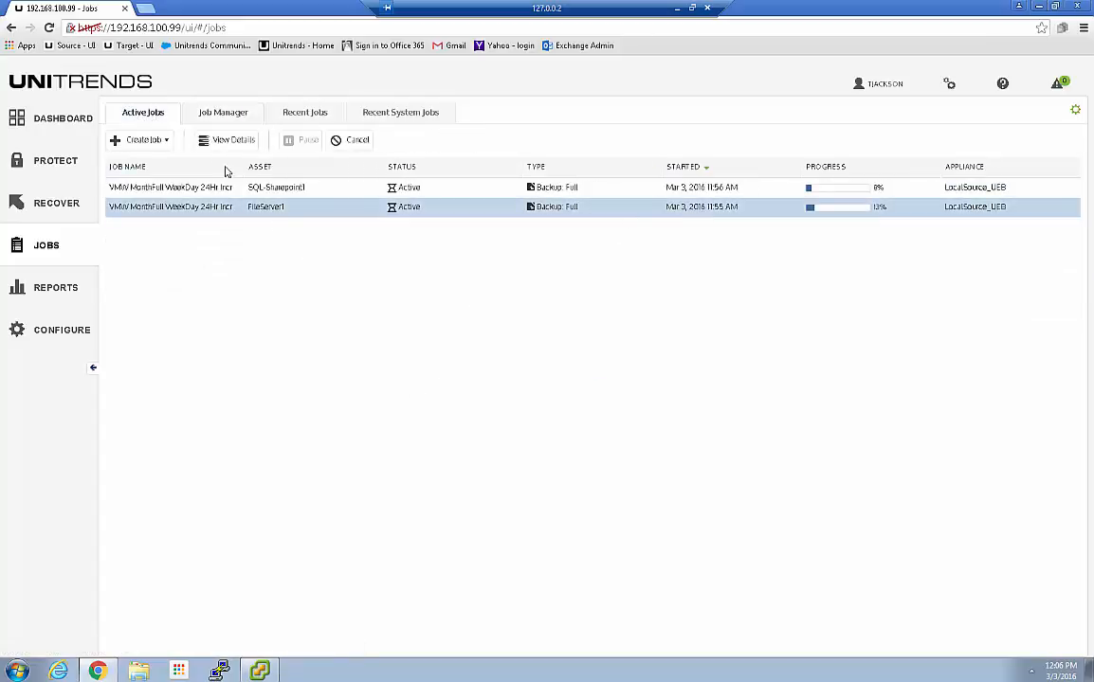
{"action": "left_click", "coordinate": [214, 141]}
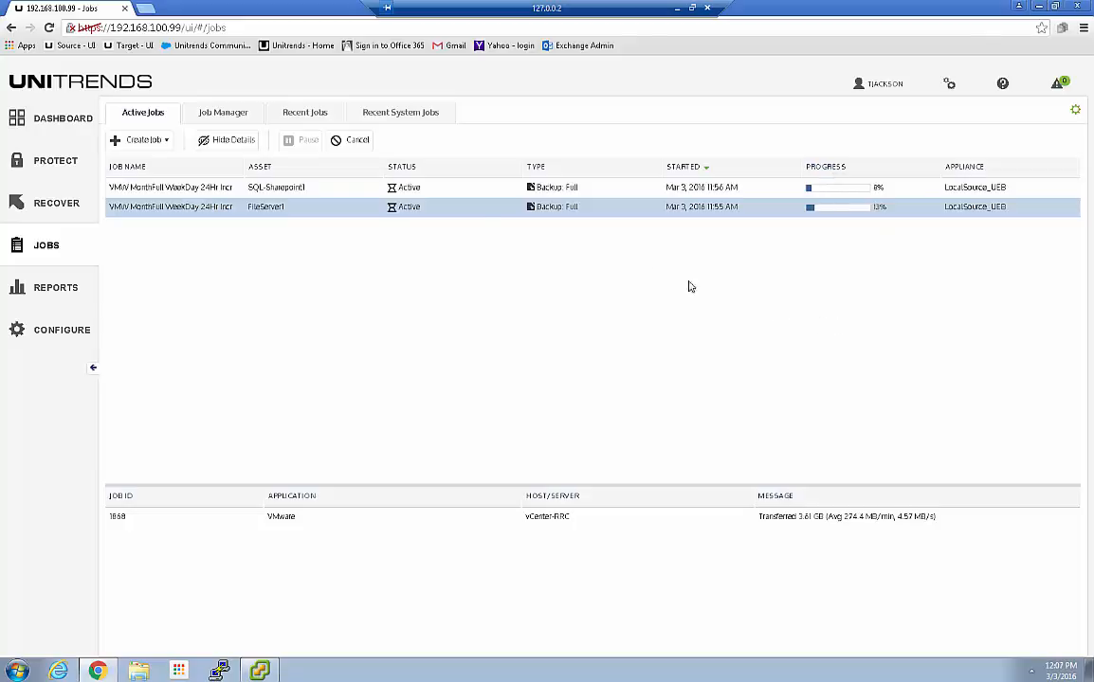
View SQL-Sharepoint1's backup details, then bring up Google results for 'unitrends disable vss vmware tools'
{"action": "left_click", "coordinate": [335, 189]}
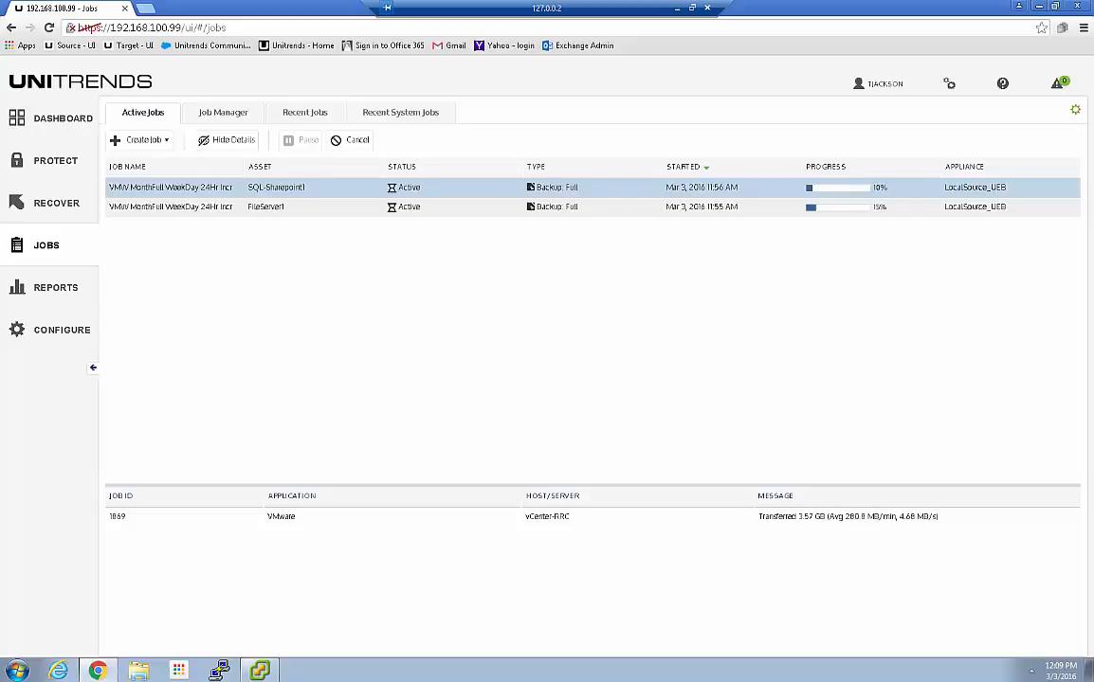
{"action": "left_click_drag", "start_coordinate": [1093, 21], "coordinate": [390, 1]}
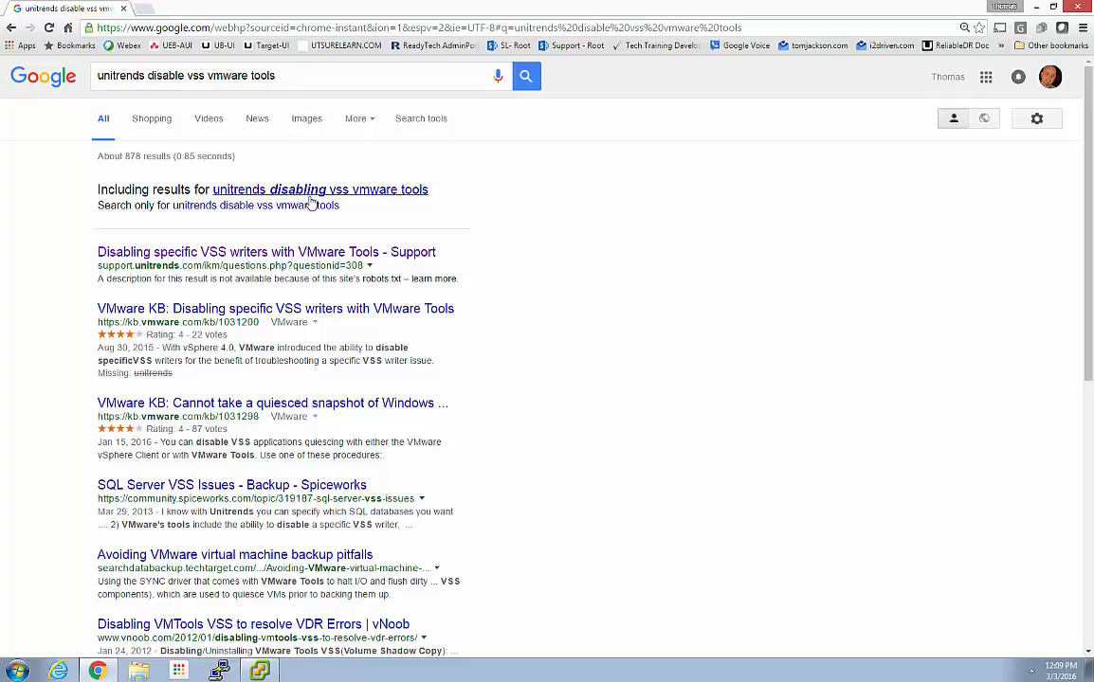
Read VMware KB 1031200's Solution on vssadmin list writers and vmbackup.conf
{"action": "left_click", "coordinate": [221, 311]}
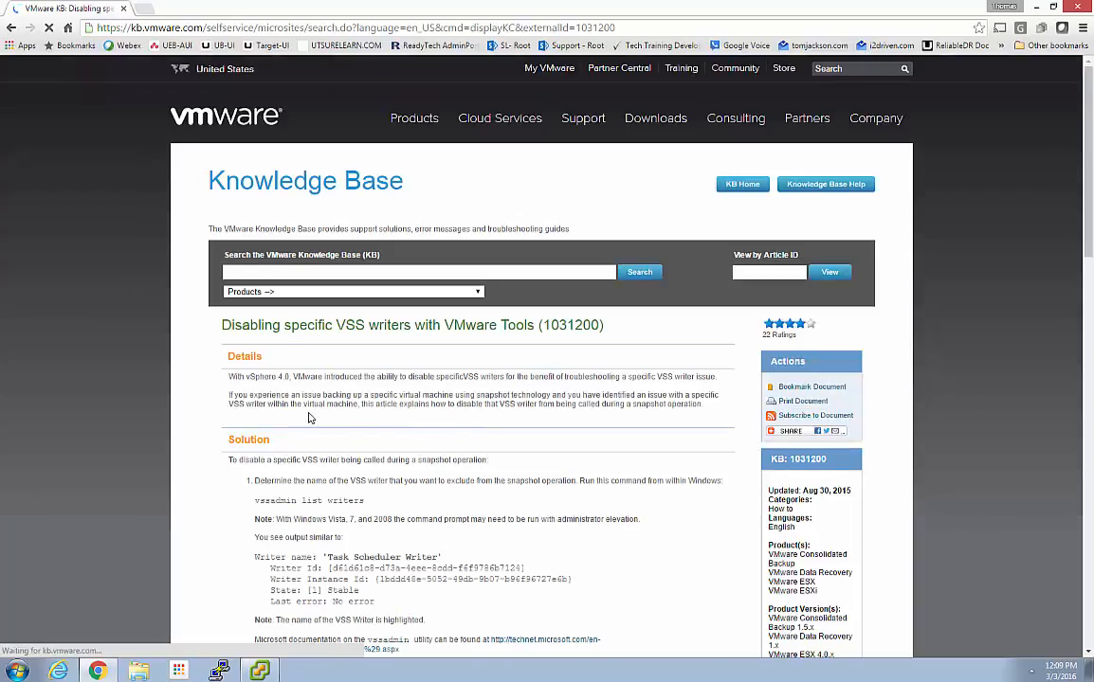
{"action": "scroll", "coordinate": [290, 418], "scroll_direction": "down", "scroll_amount": 3}
{"action": "scroll", "coordinate": [291, 418], "scroll_direction": "down", "scroll_amount": 2}
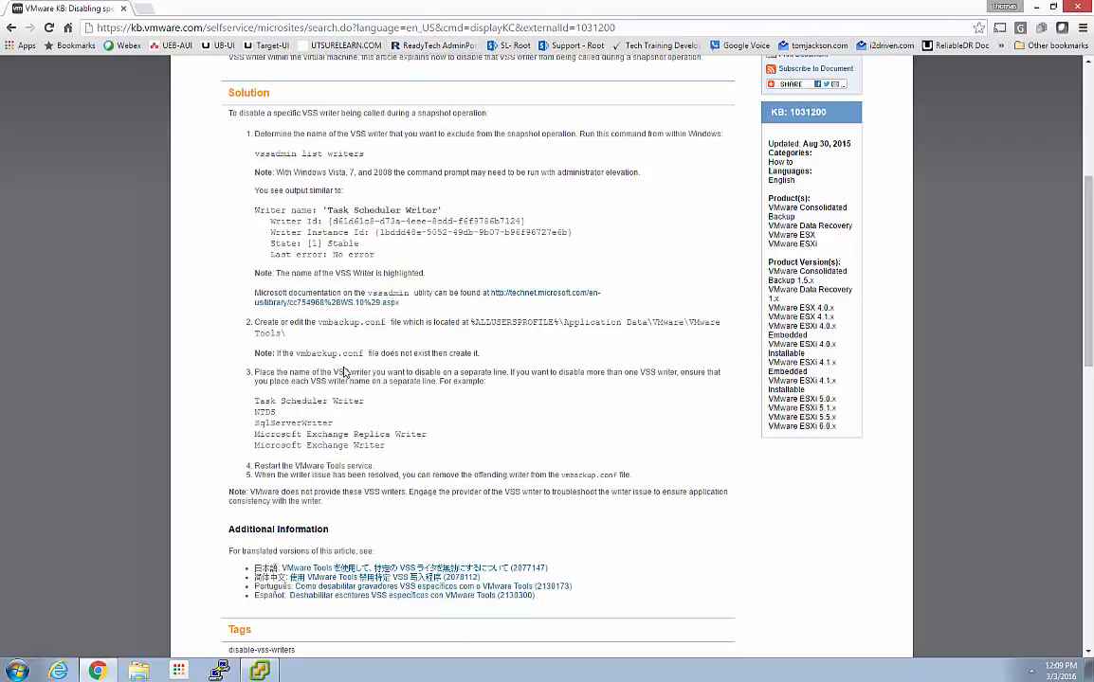
{"action": "scroll", "coordinate": [190, 270], "scroll_direction": "down", "scroll_amount": 2}
{"action": "scroll", "coordinate": [191, 270], "scroll_direction": "up", "scroll_amount": 3}
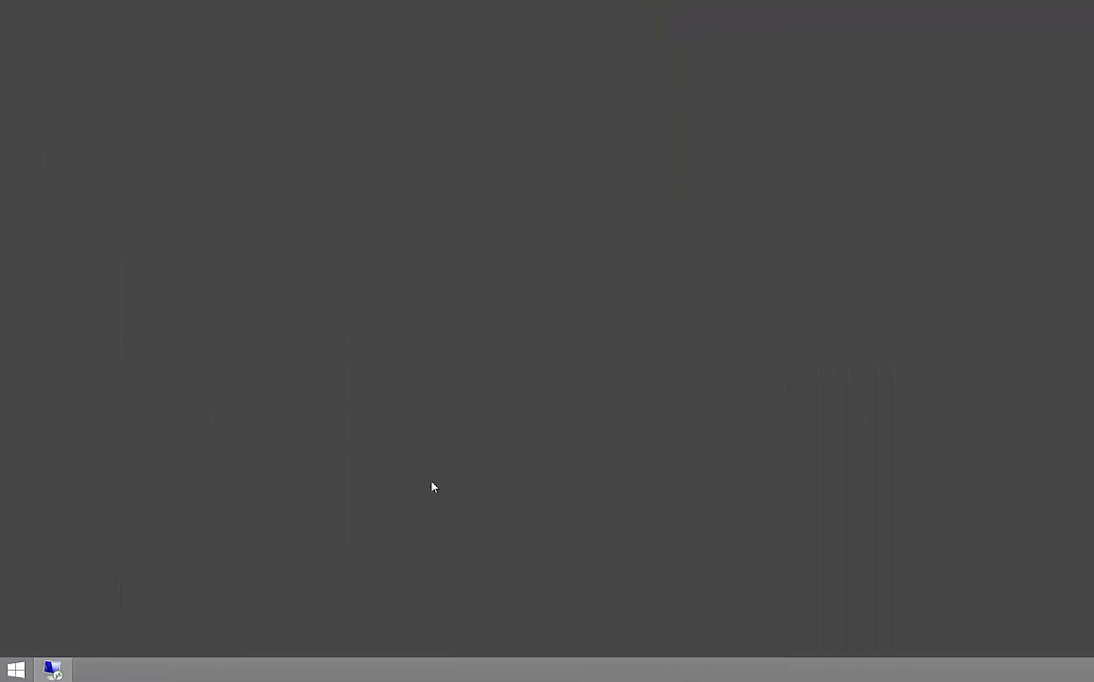
Connect by RDP to SQL-Sharepoint1 as the domain administrator to reach its Windows Server 2008 R2 desktop
{"action": "left_click", "coordinate": [51, 670]}
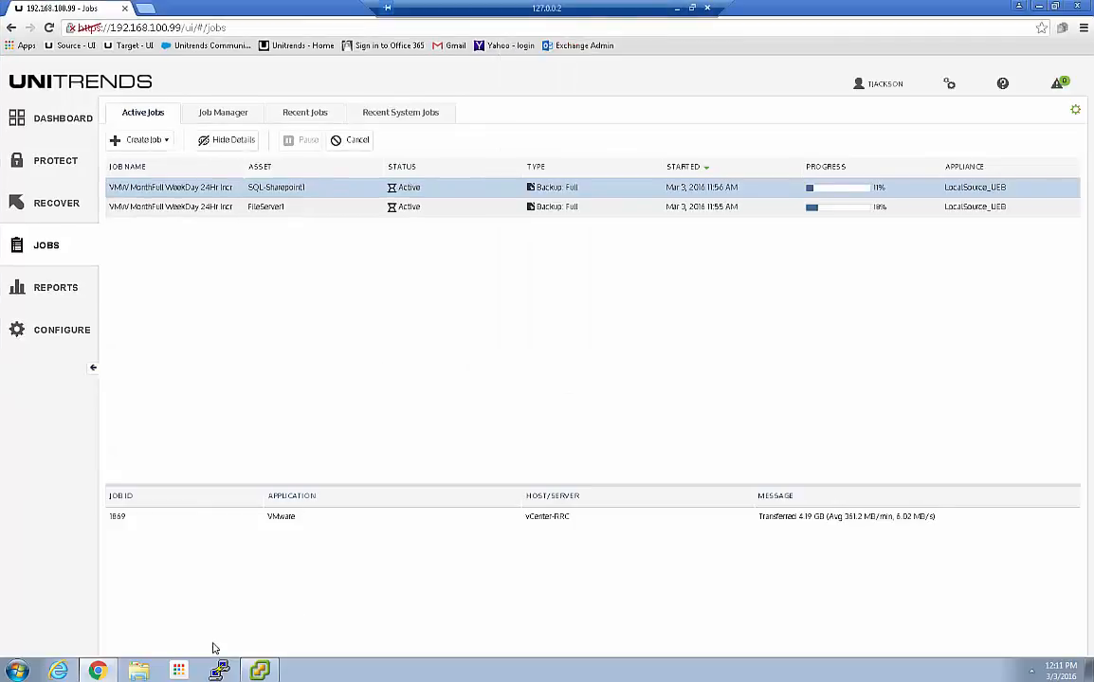
{"action": "left_click", "coordinate": [1040, 7]}
{"action": "double_click", "coordinate": [38, 410]}
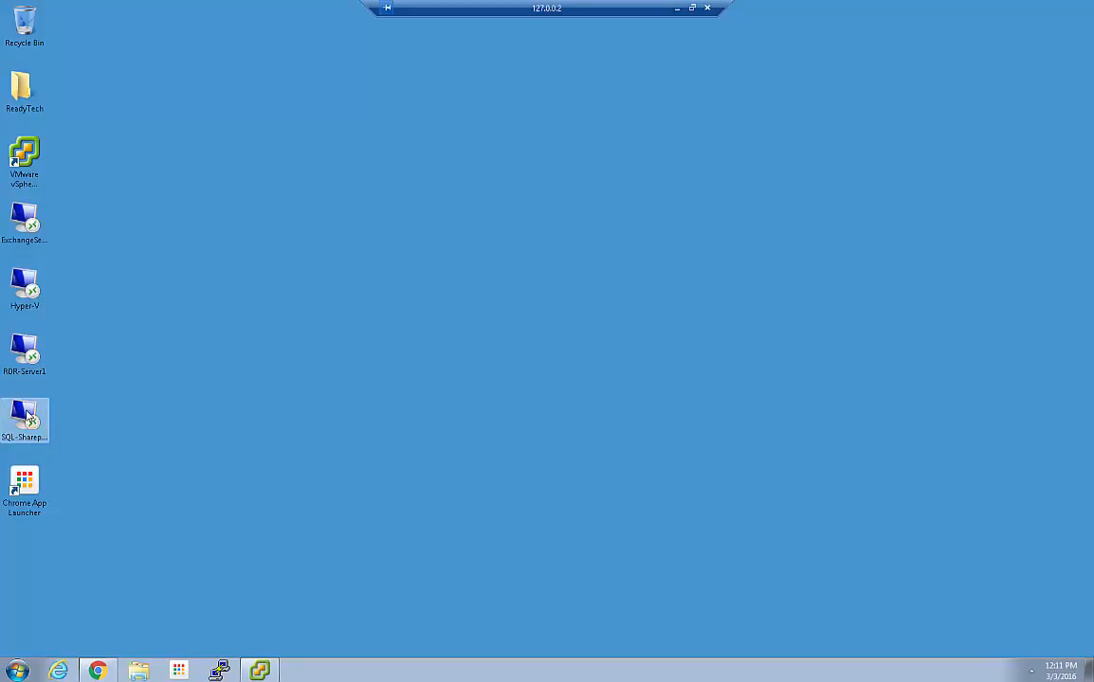
{"action": "left_click", "coordinate": [495, 314]}
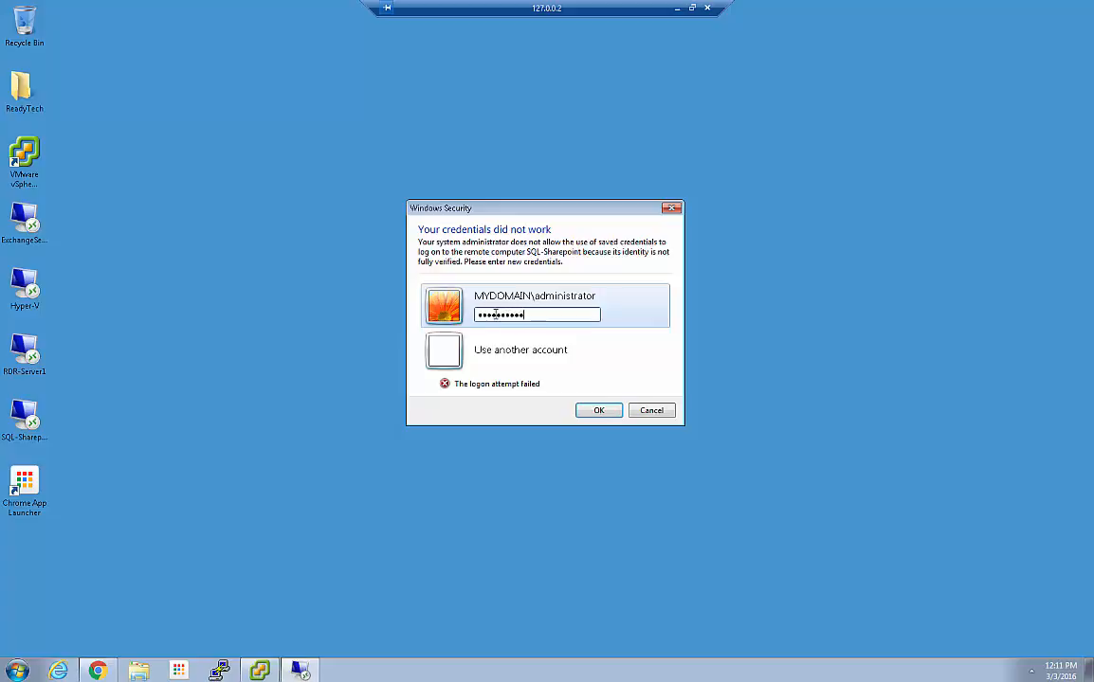
{"action": "key", "text": "Return"}
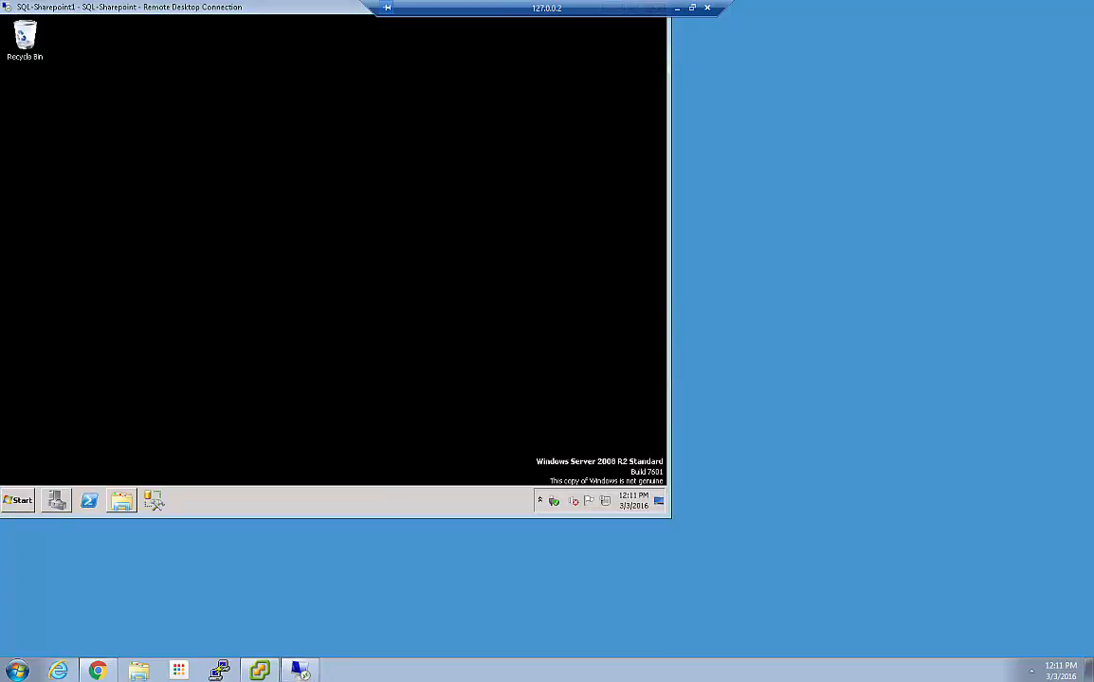
Launch a Command Prompt on the SQL-Sharepoint server by searching cmd from Start
{"action": "left_click", "coordinate": [19, 501]}
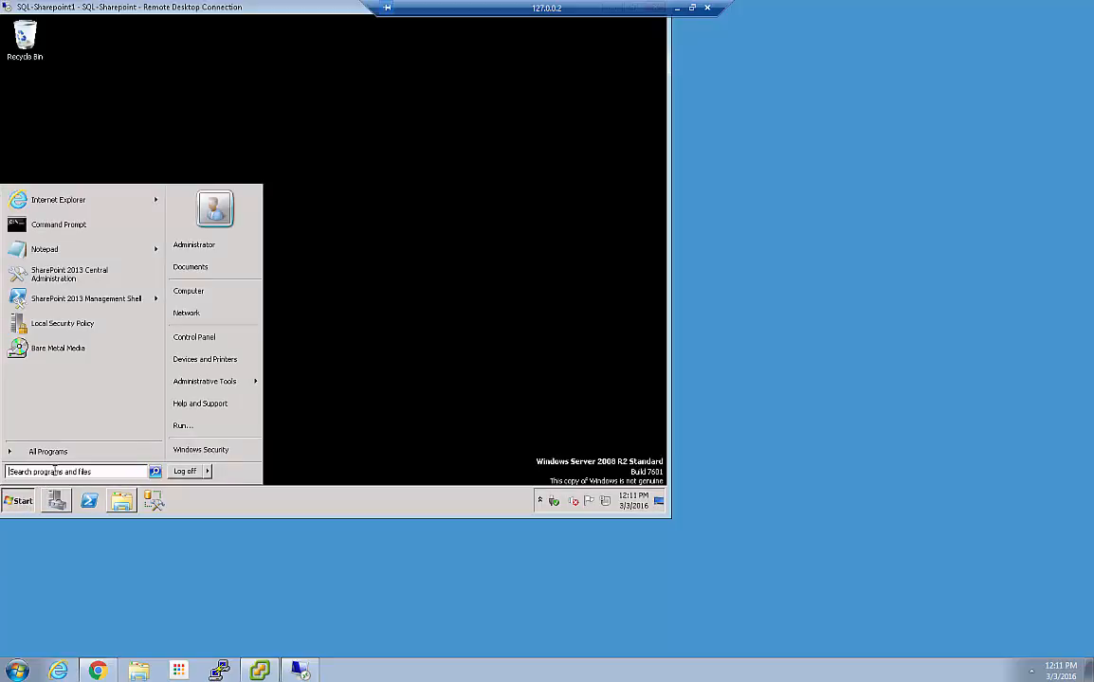
{"action": "left_click", "coordinate": [55, 471]}
{"action": "type", "text": "cmd"}
{"action": "key", "text": "Return"}
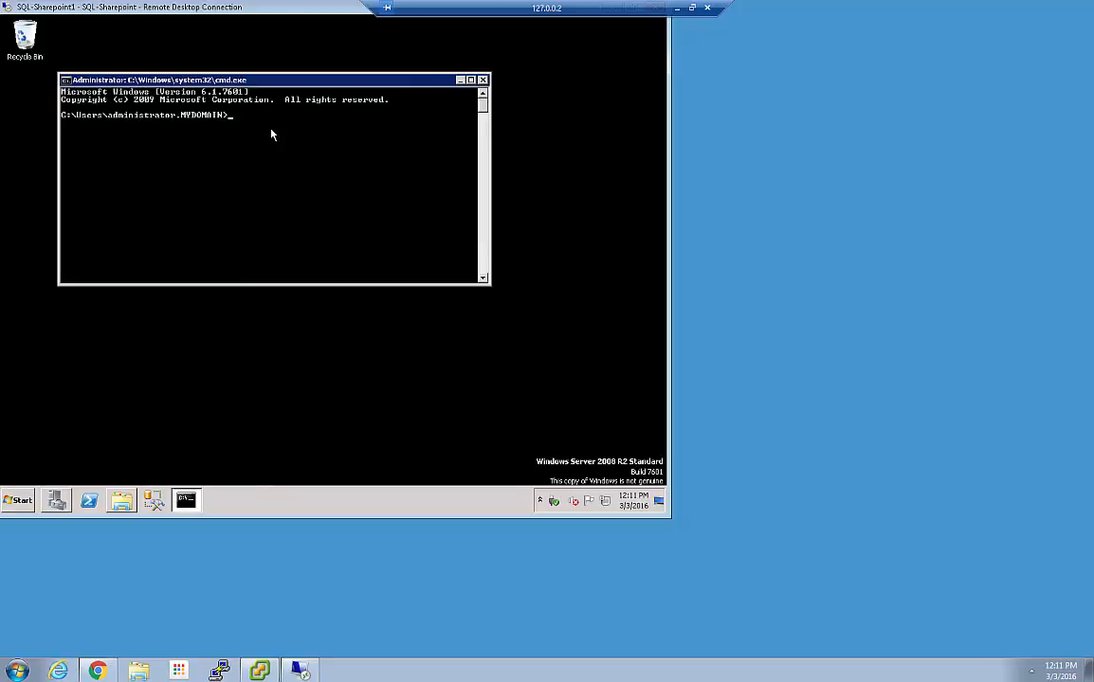
Run 'vssadmin list writers' in a maximized console, review the writer names, then minimize it
{"action": "type", "text": "vssadmin list"}
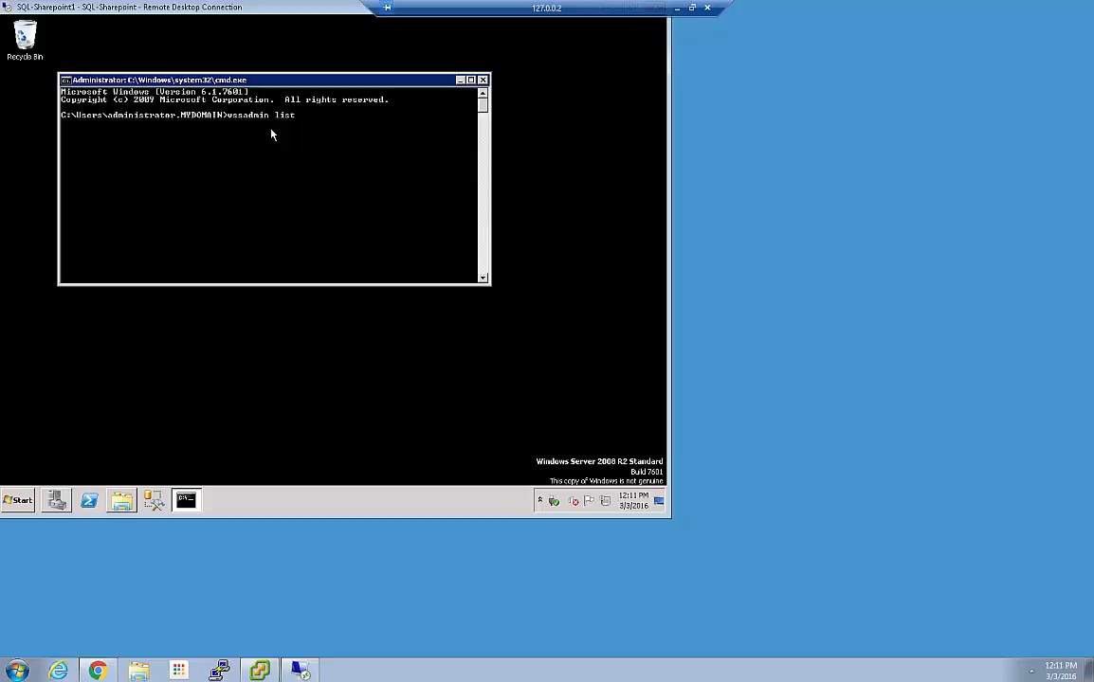
{"action": "type", "text": "writers"}
{"action": "key", "text": "Return"}
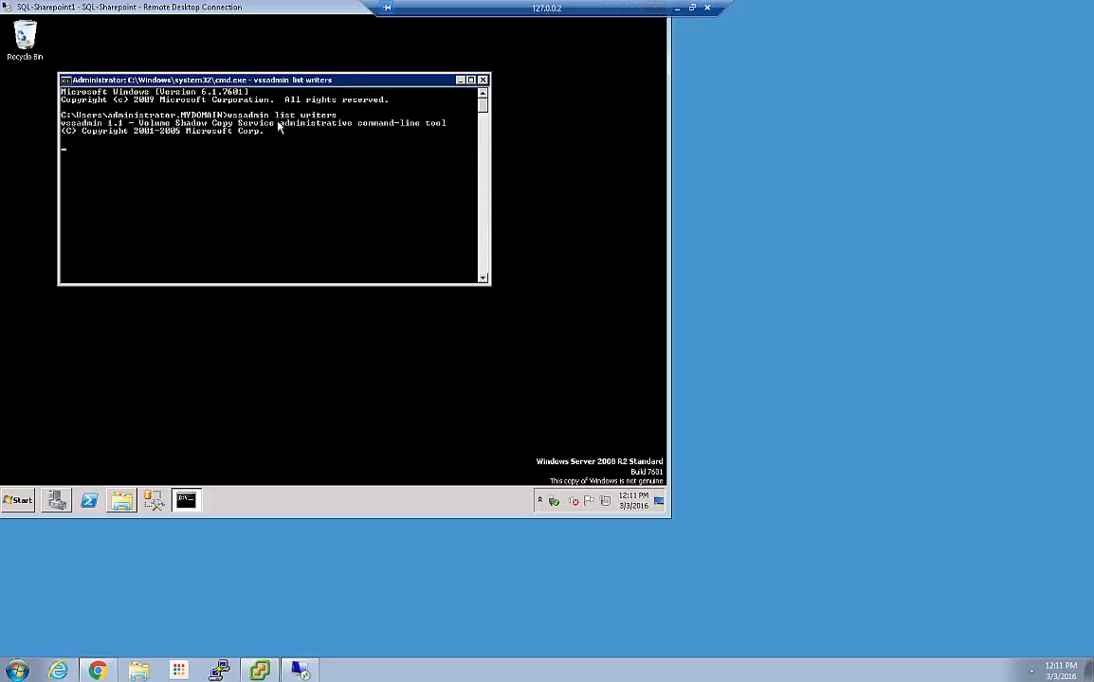
{"action": "double_click", "coordinate": [264, 79]}
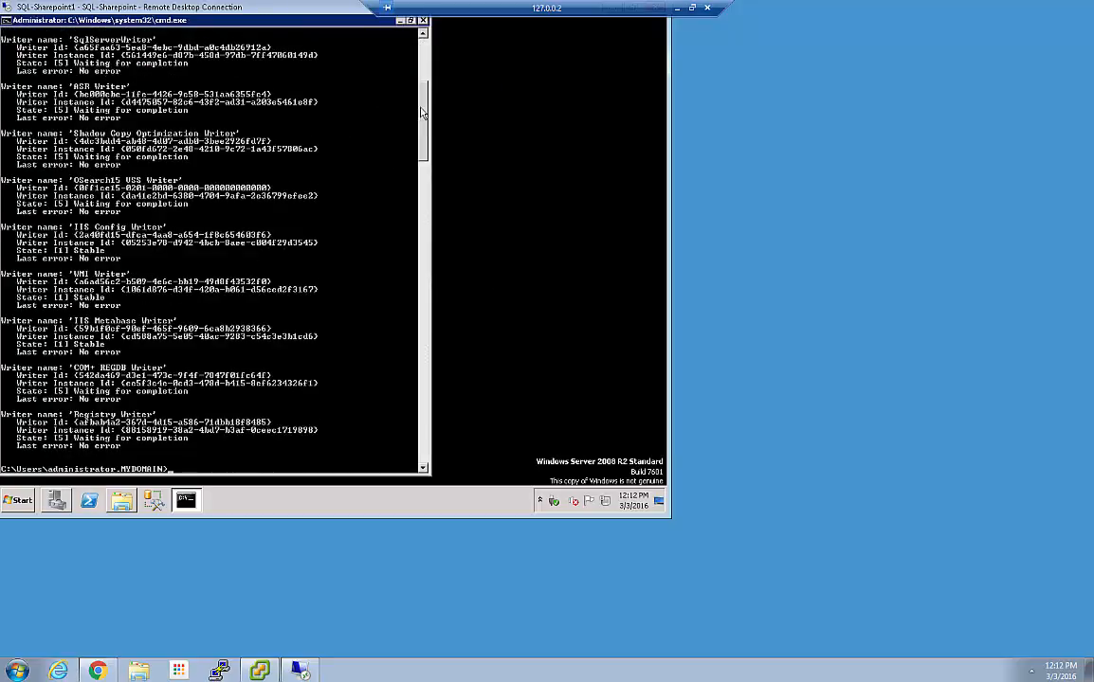
{"action": "scroll", "coordinate": [381, 91], "scroll_direction": "up", "scroll_amount": 3}
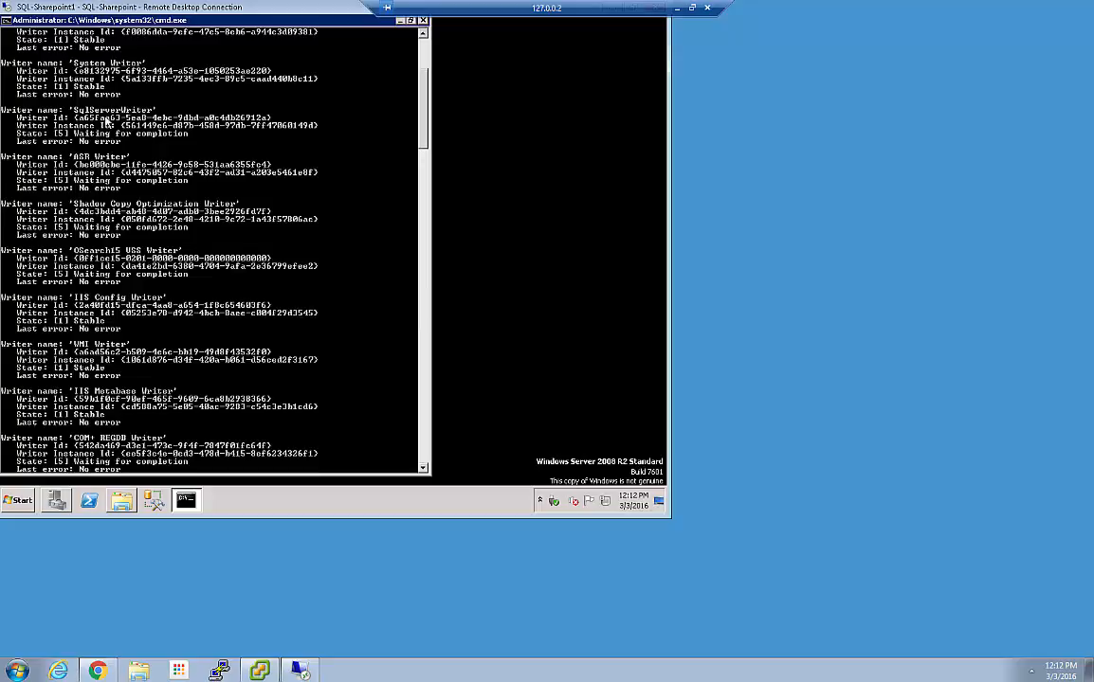
{"action": "left_click", "coordinate": [400, 20]}
Browse to C:\ProgramData\VMware\VMware Tools and open vmbackup1.conf for editing in Notepad
{"action": "left_click", "coordinate": [121, 499]}
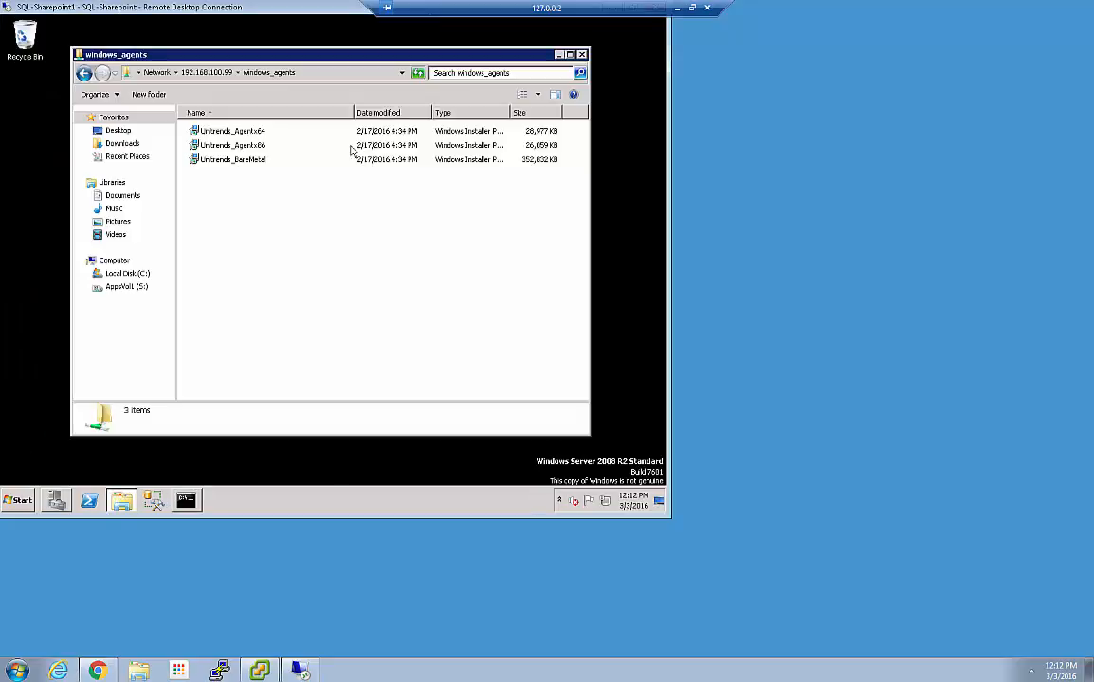
{"action": "left_click", "coordinate": [123, 273]}
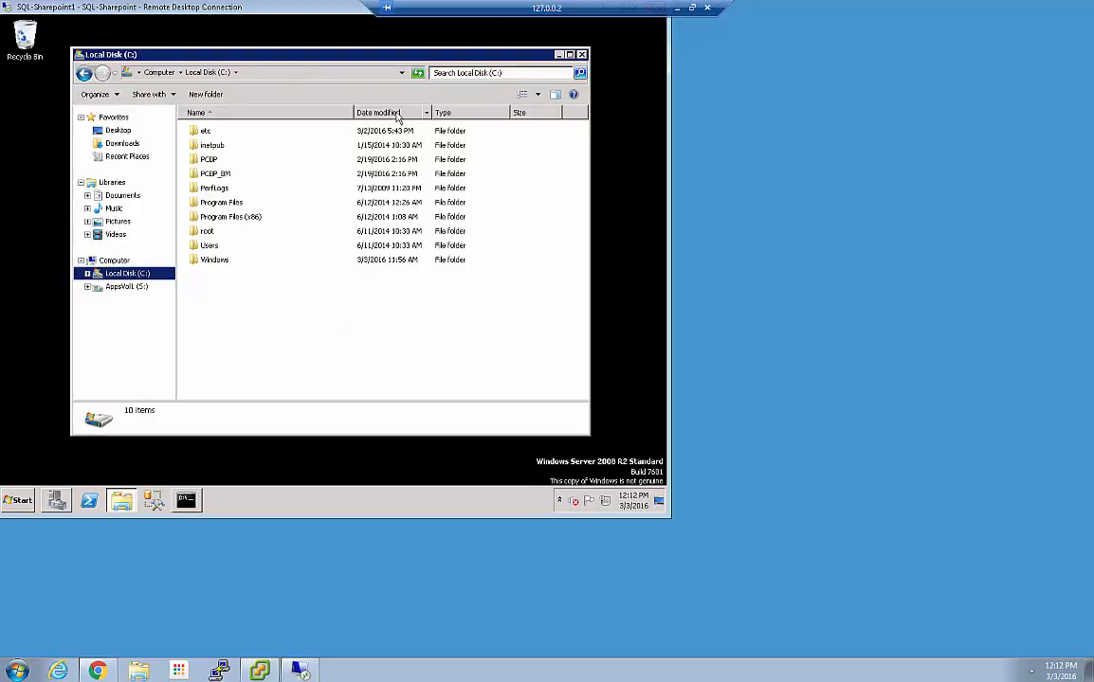
{"action": "left_click", "coordinate": [269, 75]}
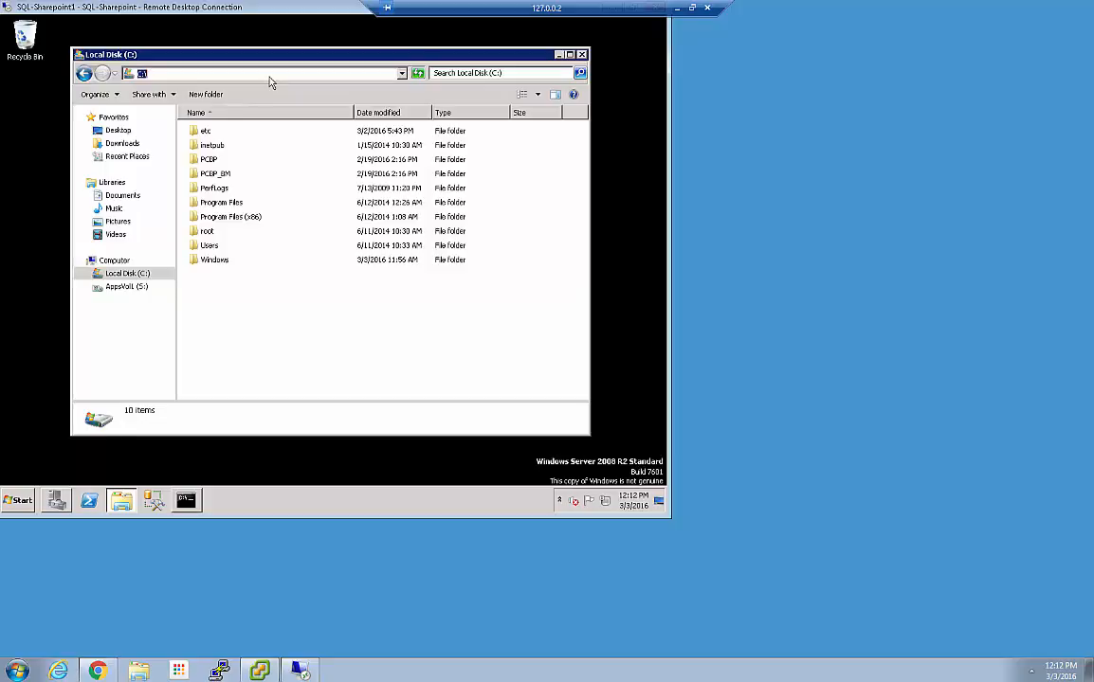
{"action": "type", "text": "C:"}
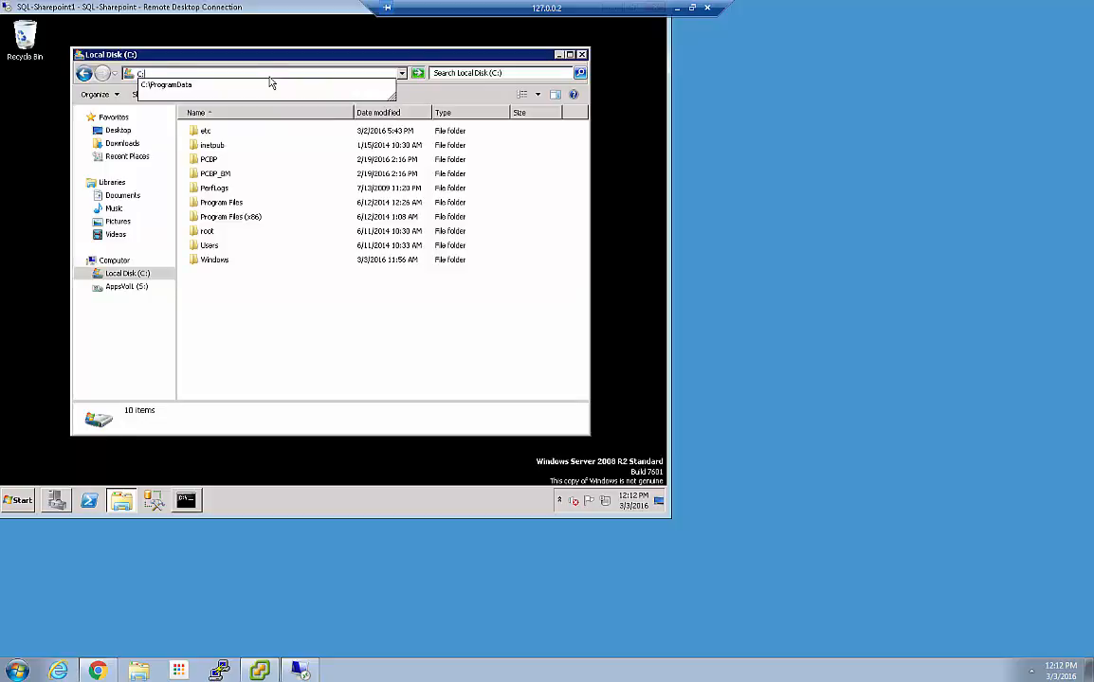
{"action": "type", "text": "\\"}
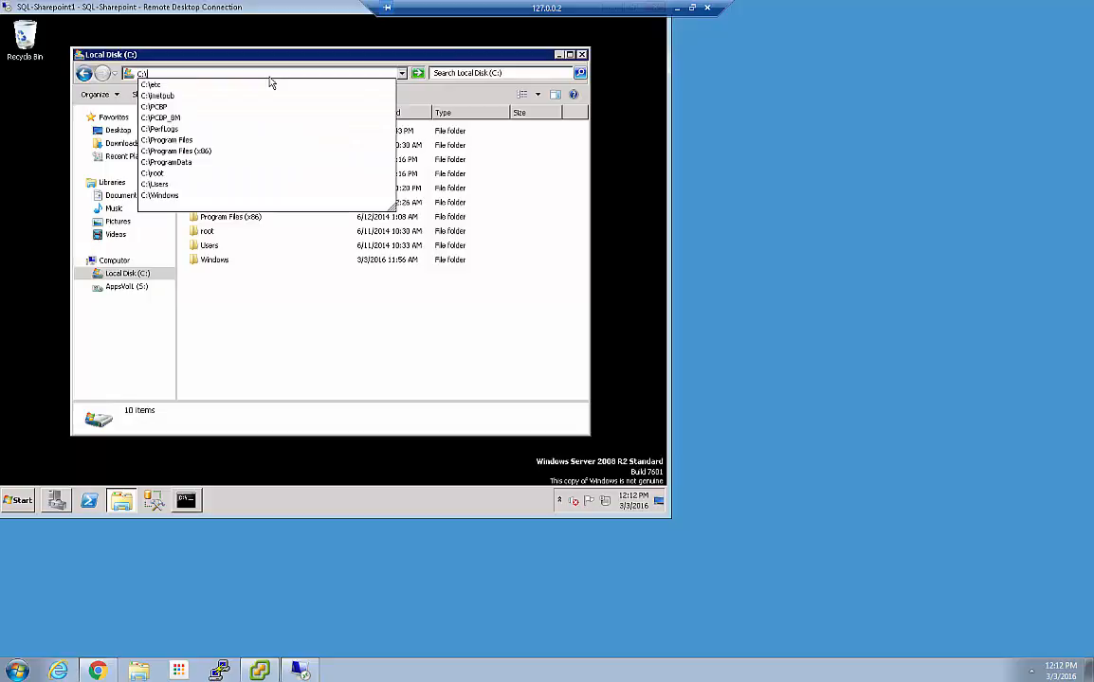
{"action": "type", "text": "pr"}
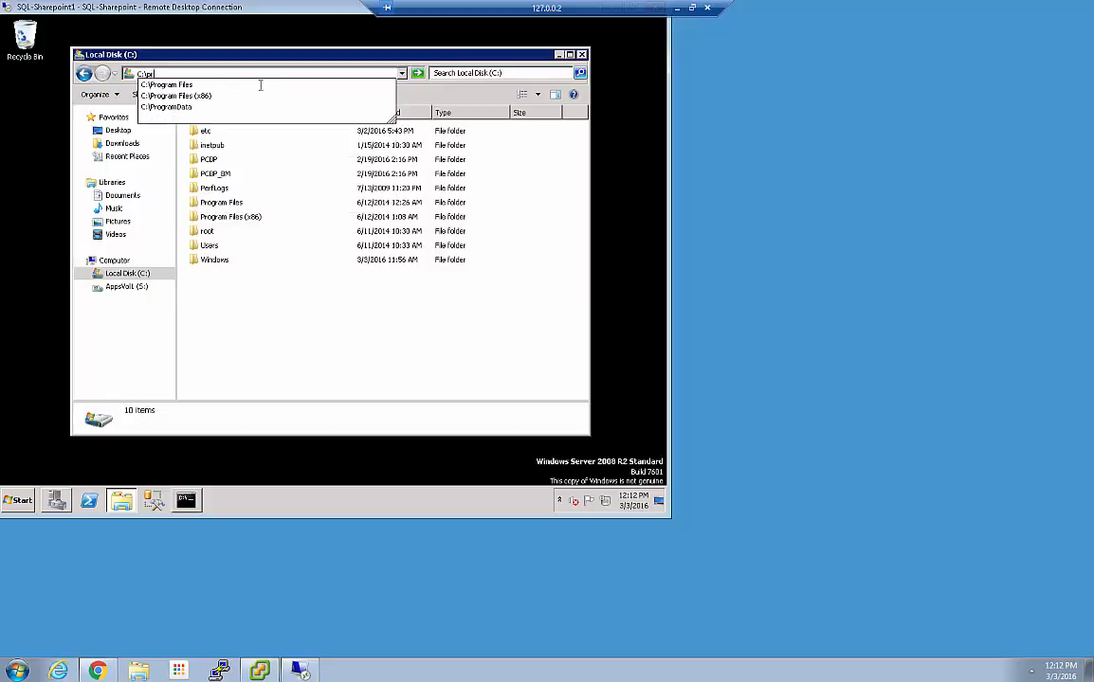
{"action": "left_click", "coordinate": [186, 110]}
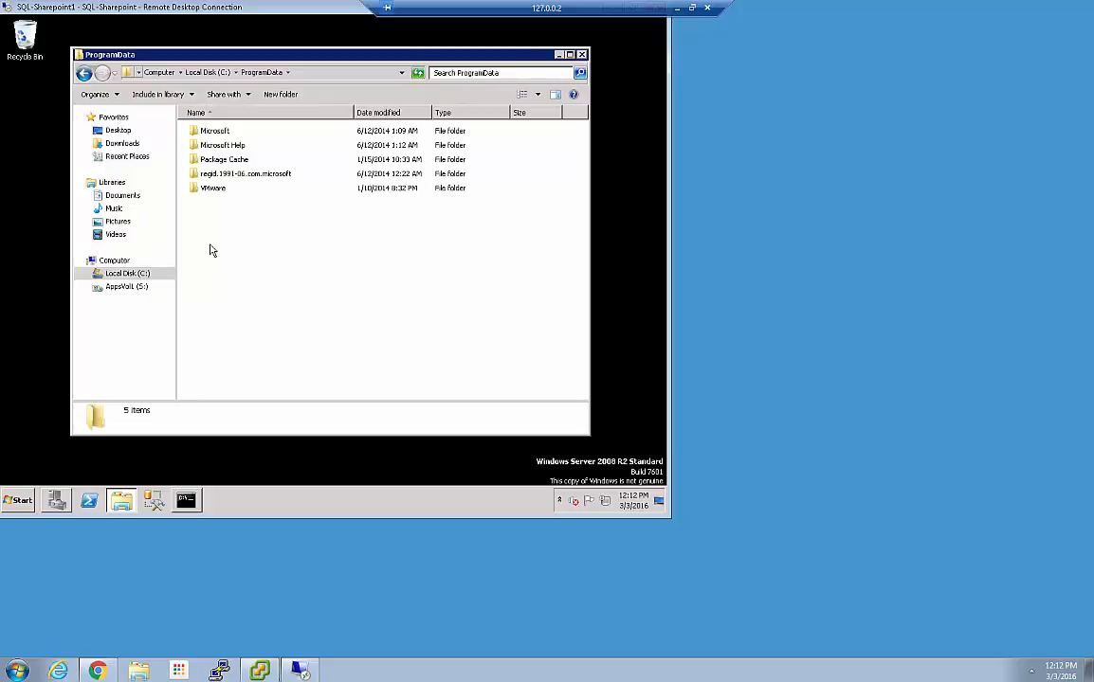
{"action": "double_click", "coordinate": [213, 191]}
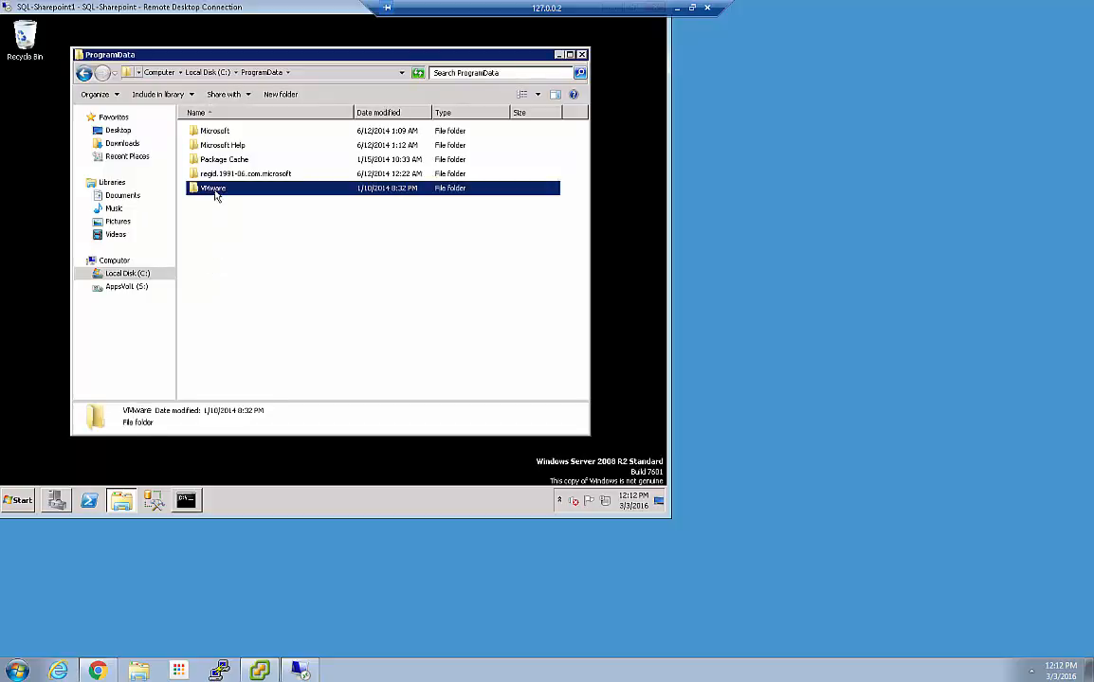
{"action": "double_click", "coordinate": [218, 133]}
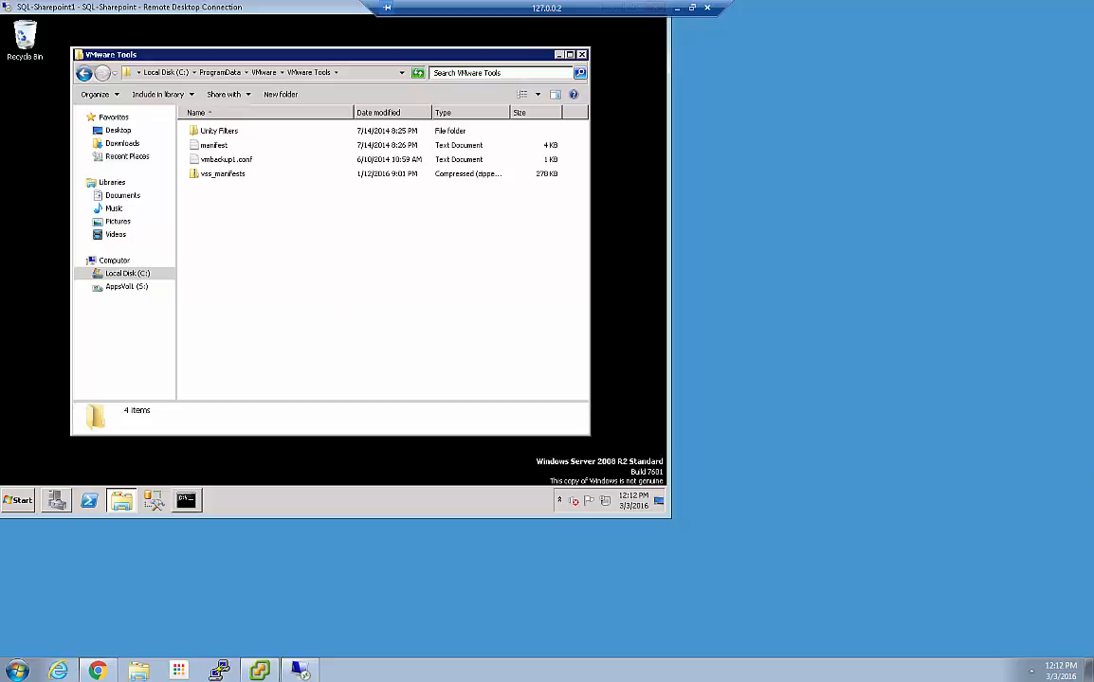
{"action": "left_click", "coordinate": [217, 161]}
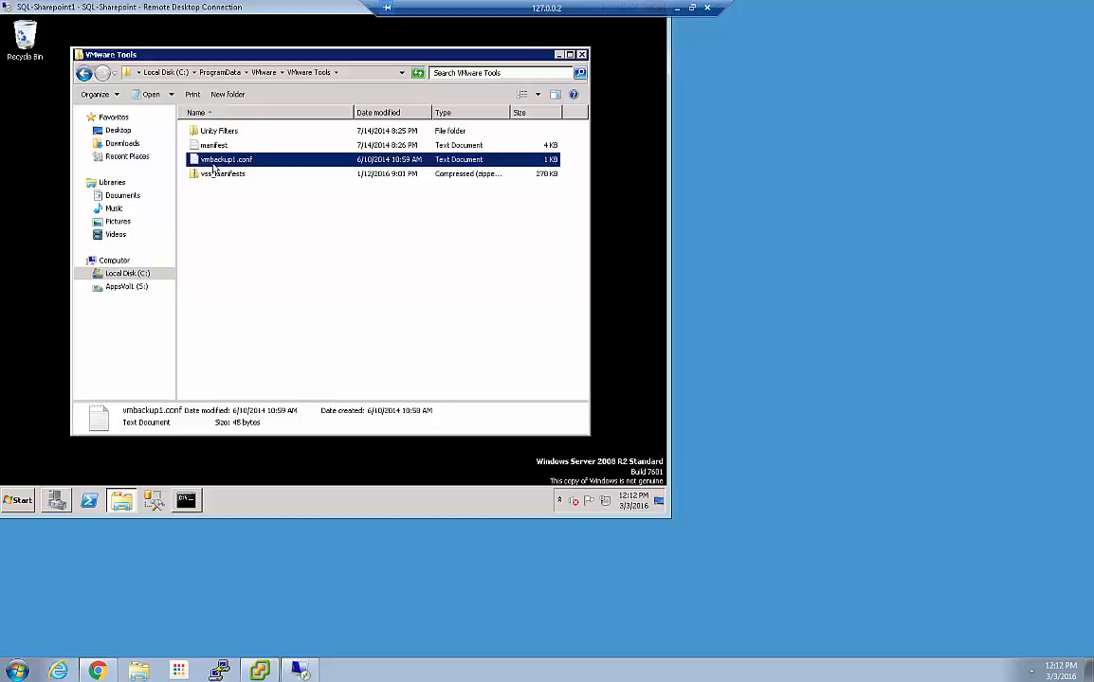
{"action": "right_click", "coordinate": [217, 162]}
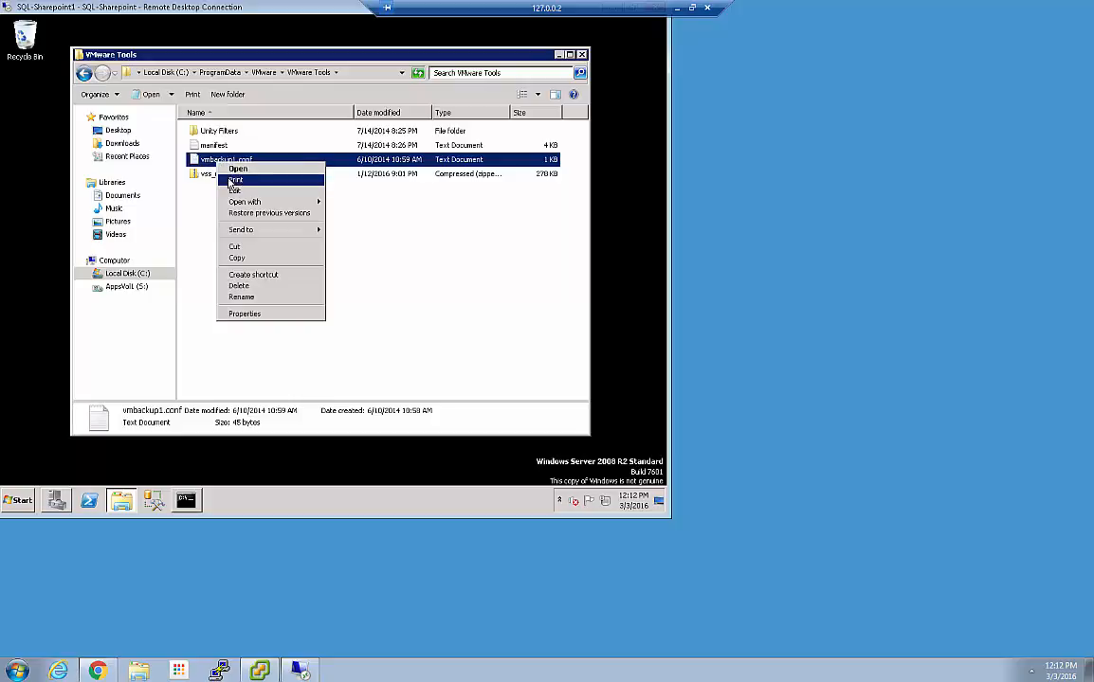
{"action": "left_click", "coordinate": [238, 193]}
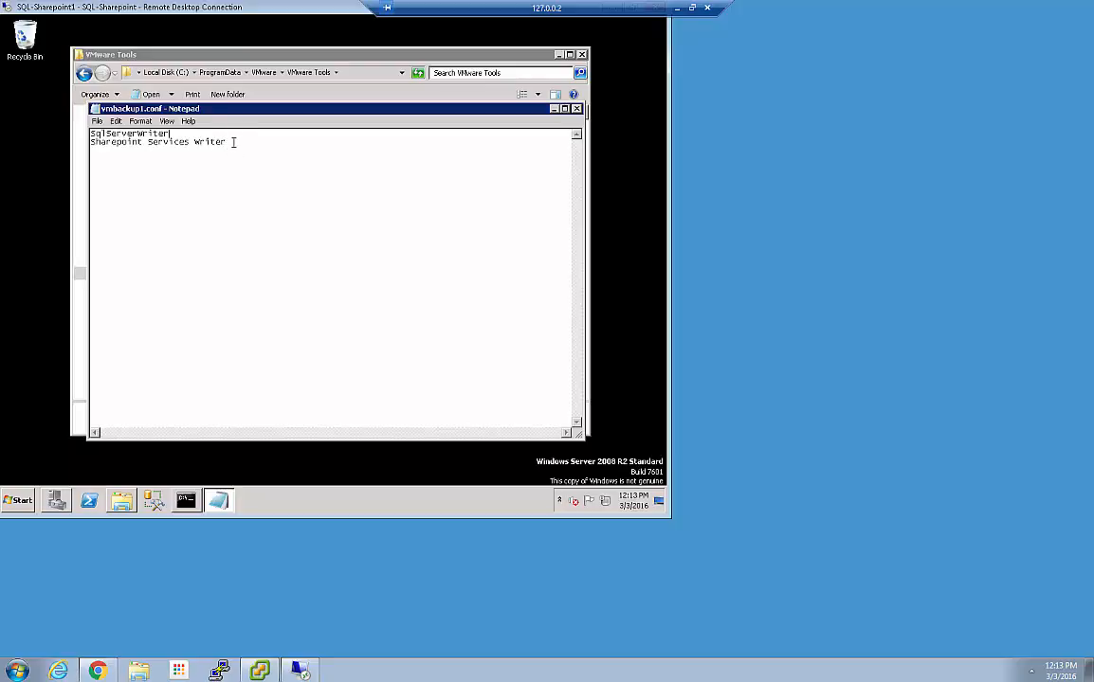
Close Notepad and rename vmbackup1.conf to vmbackup.conf
{"action": "left_click", "coordinate": [576, 109]}
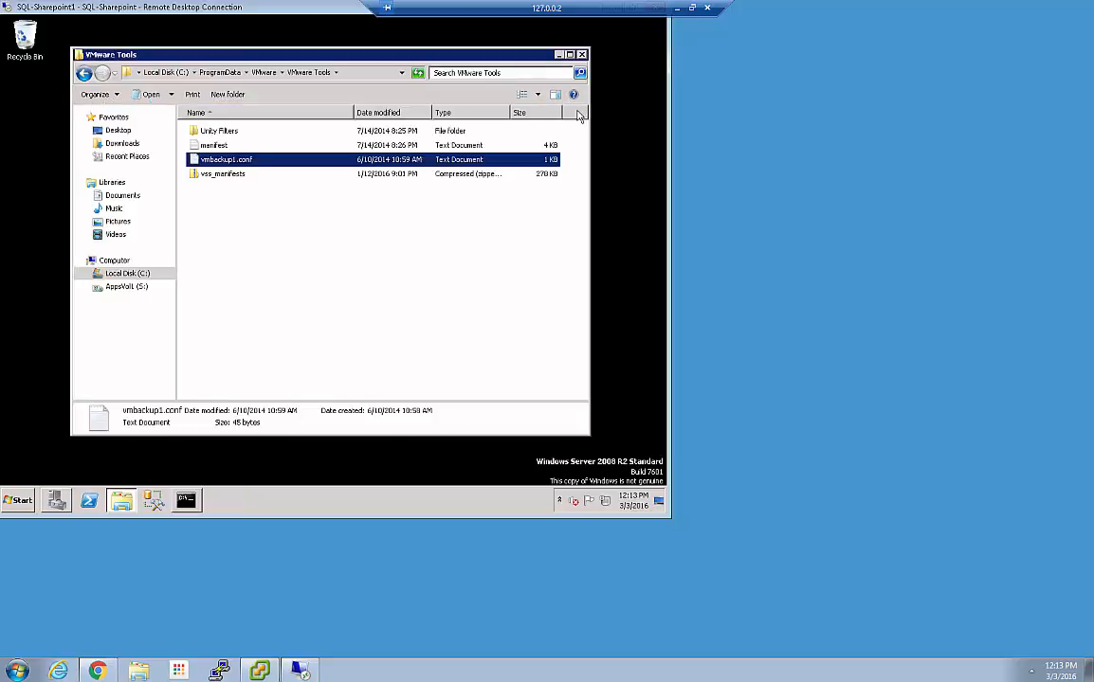
{"action": "left_click", "coordinate": [219, 159]}
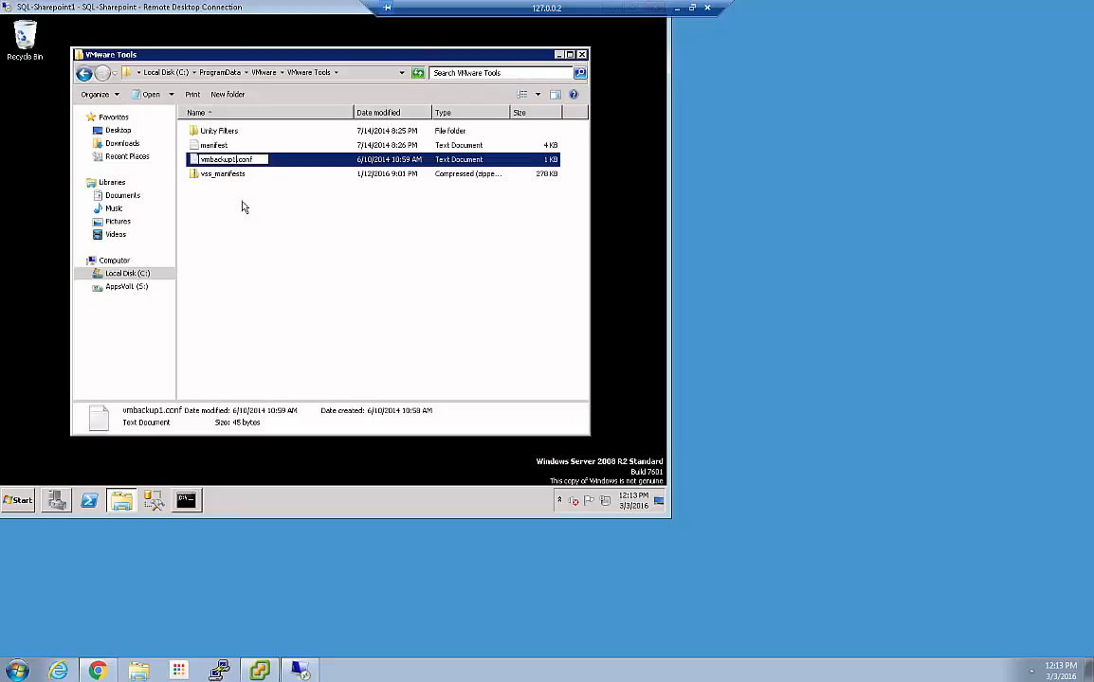
{"action": "key", "text": "BackSpace"}
{"action": "left_click", "coordinate": [209, 186]}
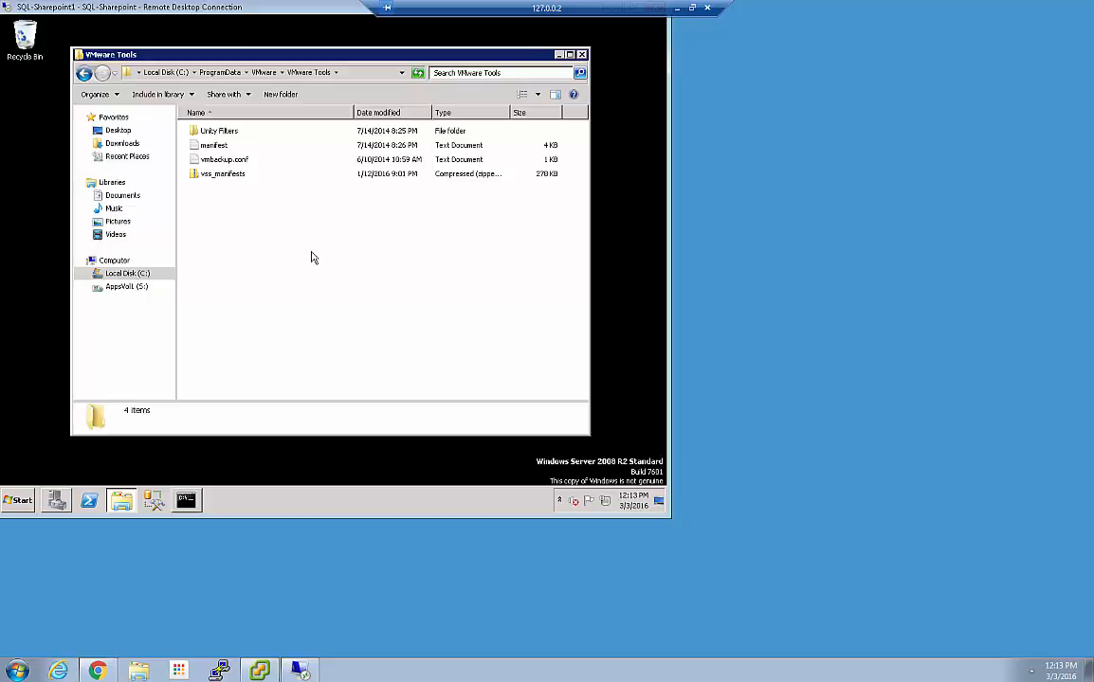
Reopen vmbackup.conf to verify its writer exclusion list, then close it
{"action": "left_click", "coordinate": [676, 8]}
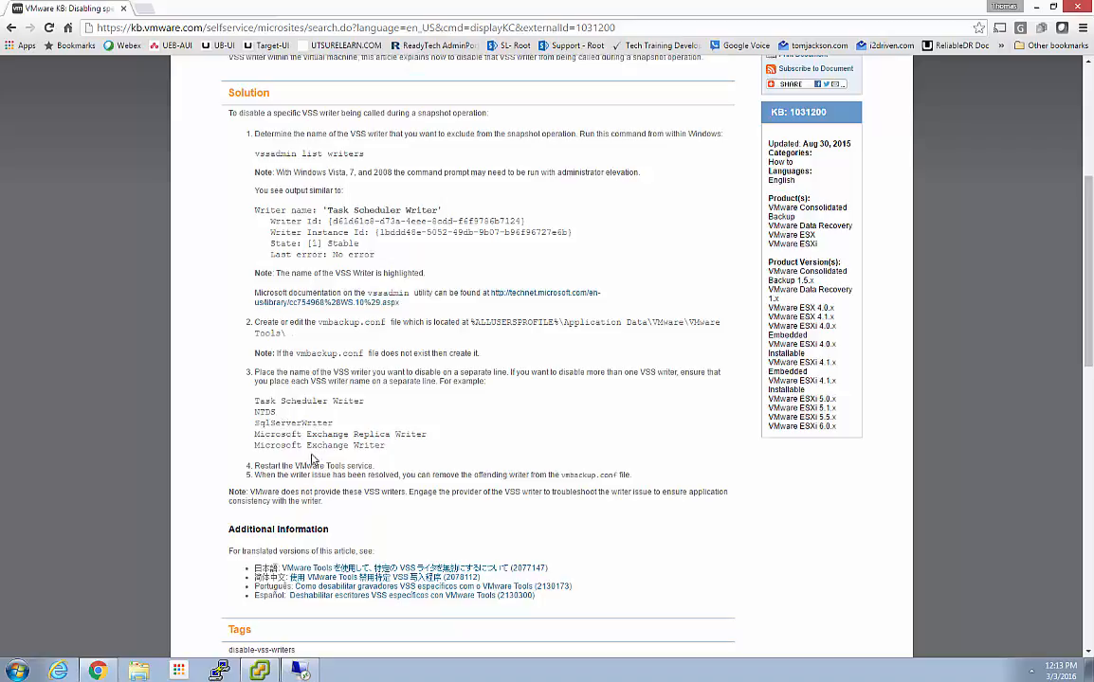
{"action": "left_click_drag", "start_coordinate": [92, 11], "coordinate": [1092, 190]}
{"action": "double_click", "coordinate": [220, 159]}
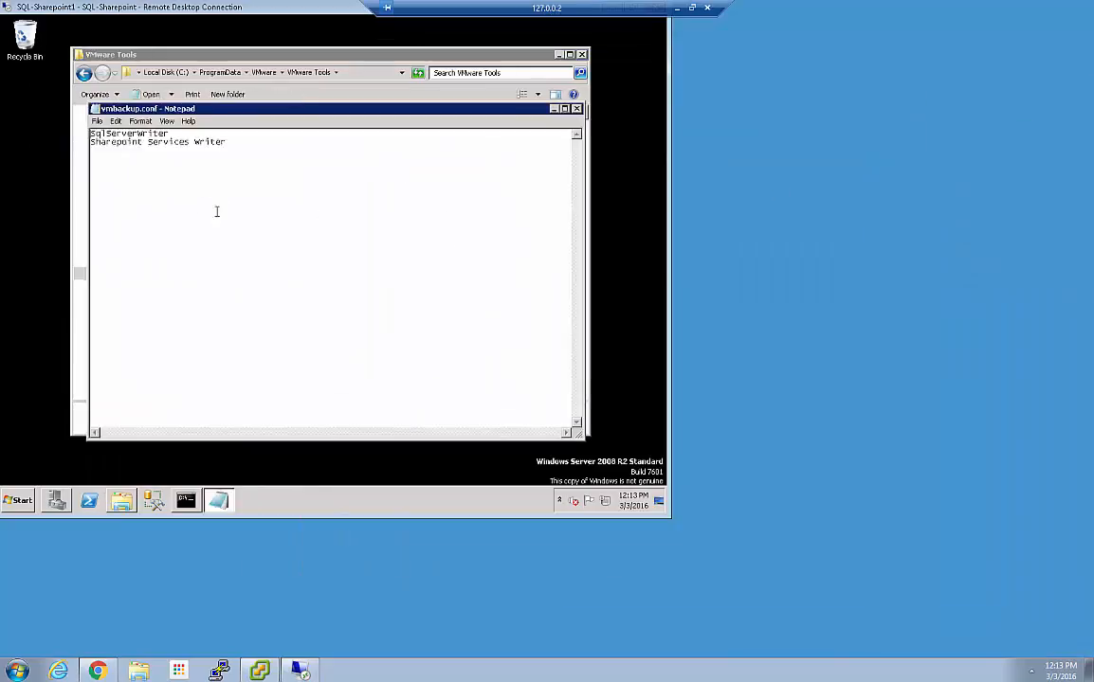
{"action": "left_click", "coordinate": [576, 108]}
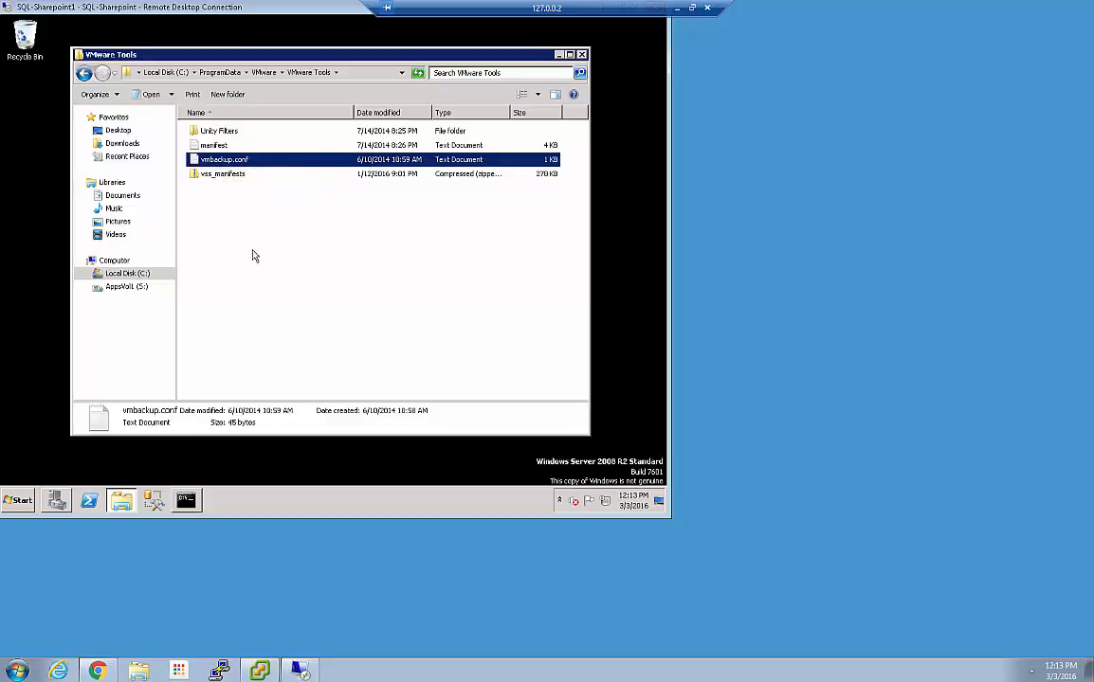
Close the VMware Tools folder and restart the VMware Tools service in Server Manager
{"action": "left_click", "coordinate": [581, 55]}
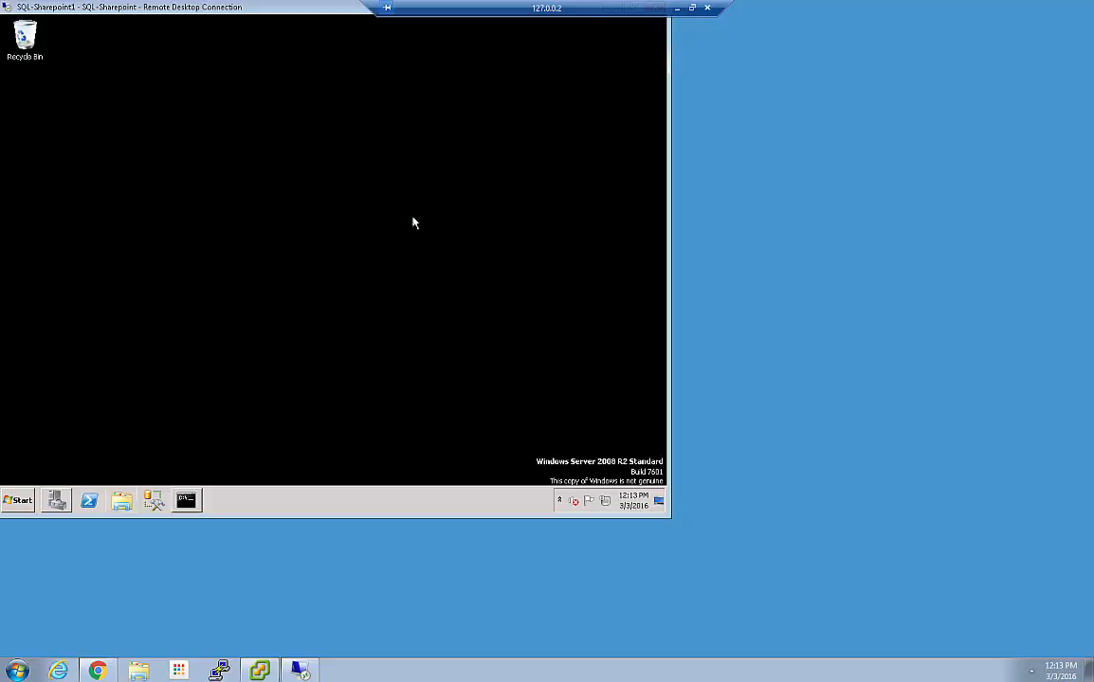
{"action": "left_click", "coordinate": [54, 500]}
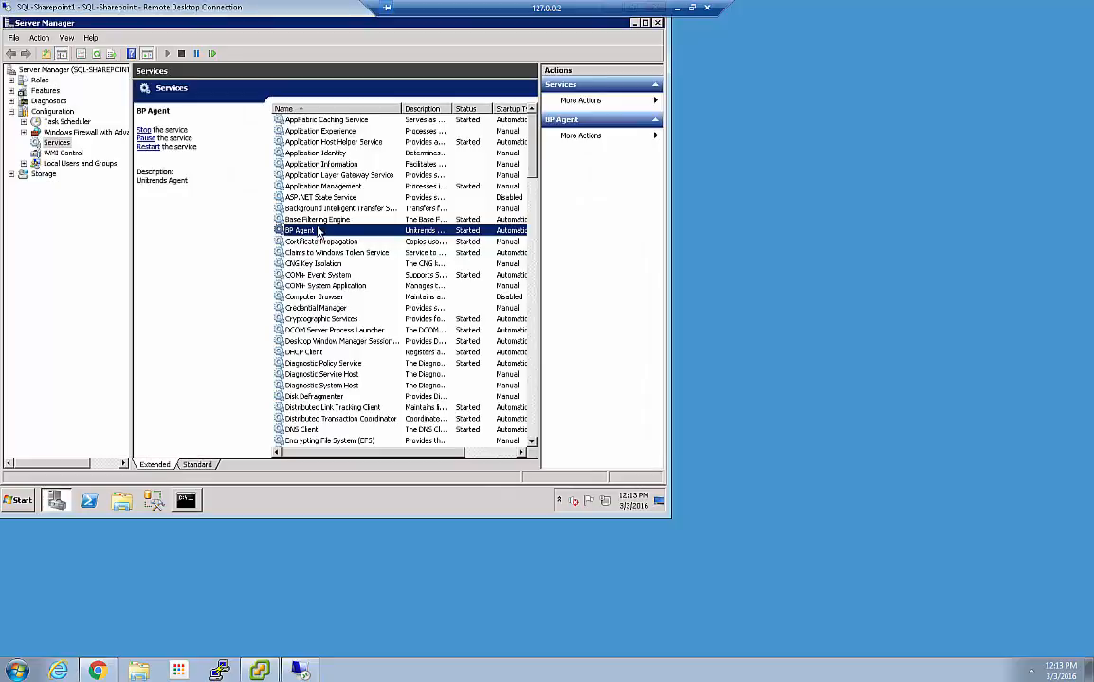
{"action": "left_click", "coordinate": [317, 109]}
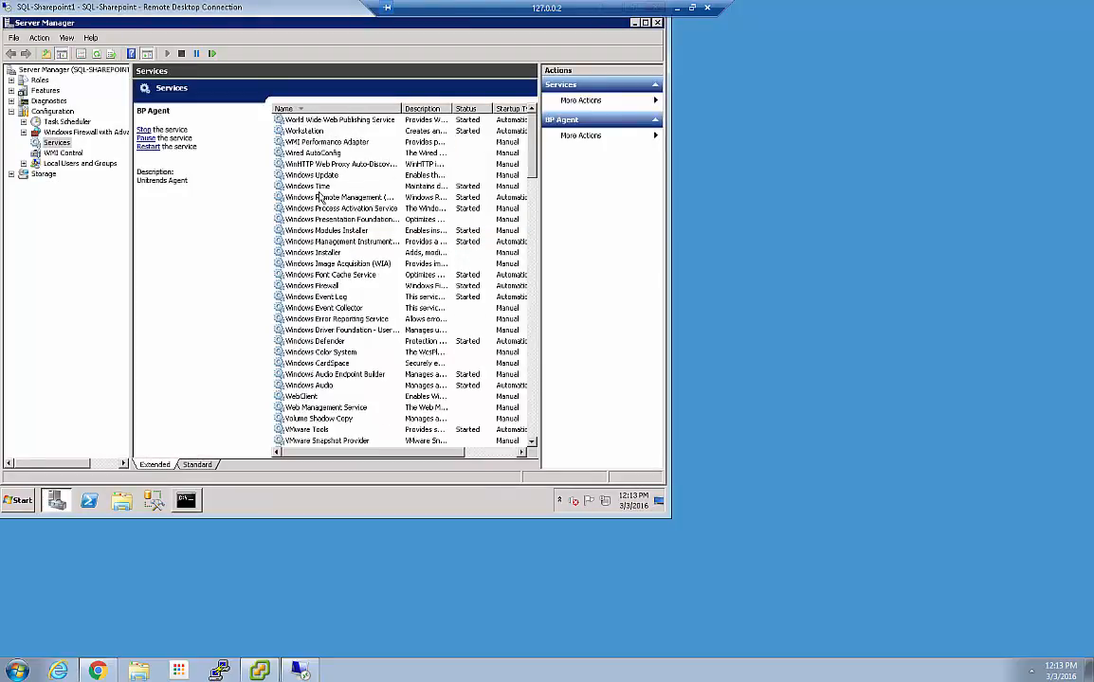
{"action": "left_click", "coordinate": [308, 431]}
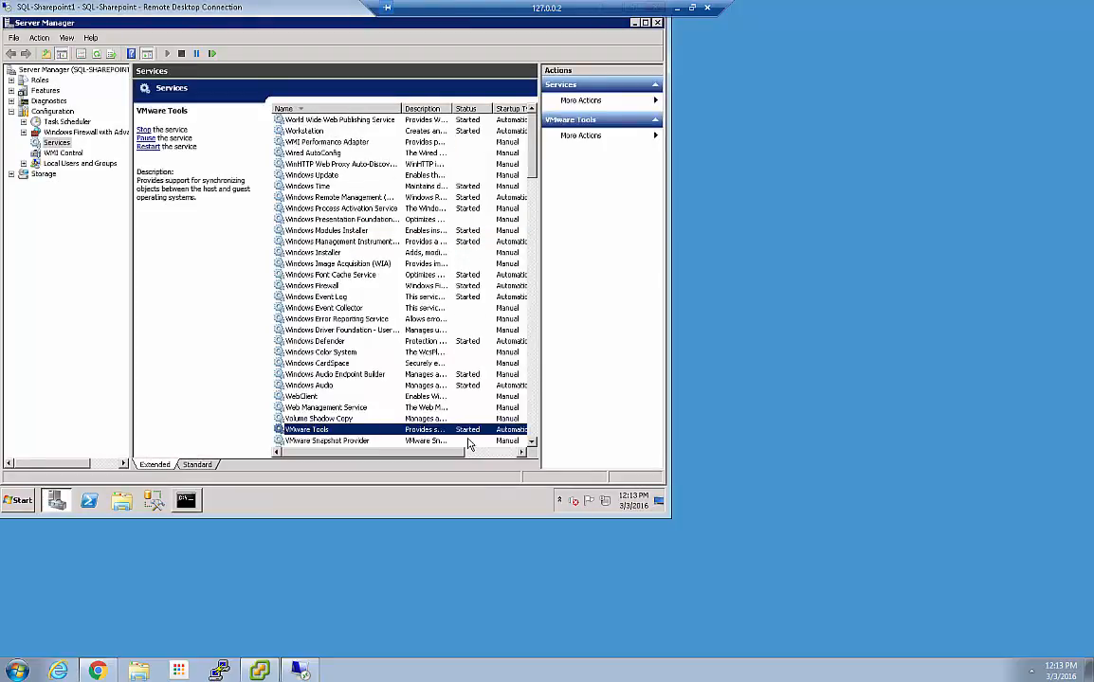
{"action": "scroll", "coordinate": [346, 384], "scroll_direction": "down", "scroll_amount": 4}
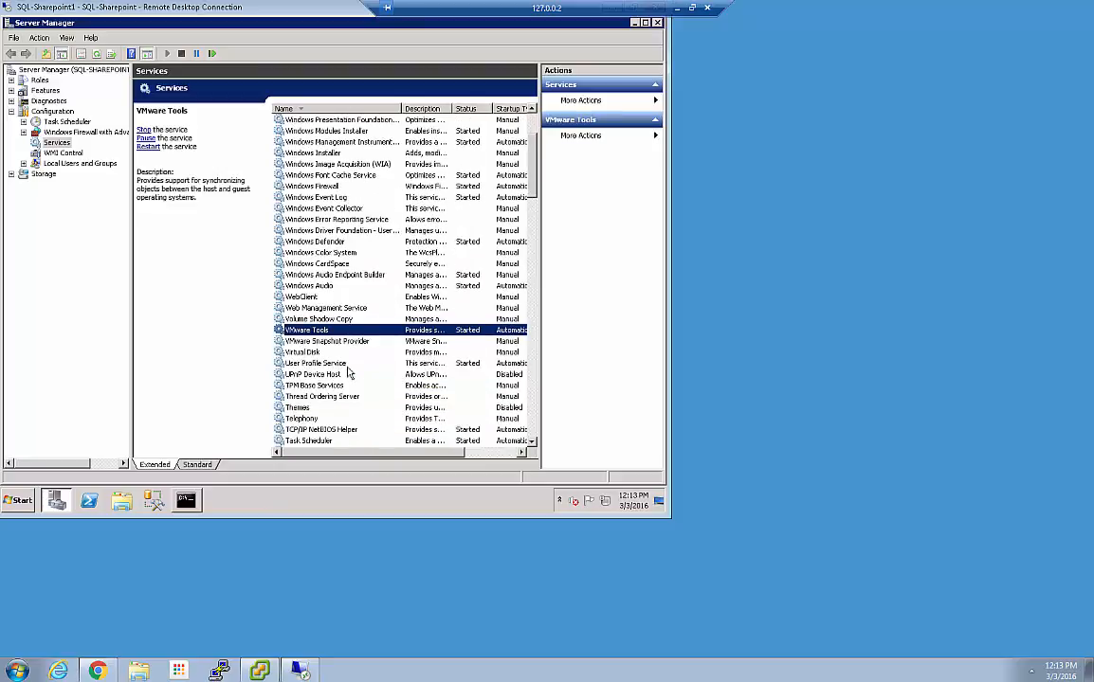
{"action": "scroll", "coordinate": [348, 373], "scroll_direction": "down", "scroll_amount": 1}
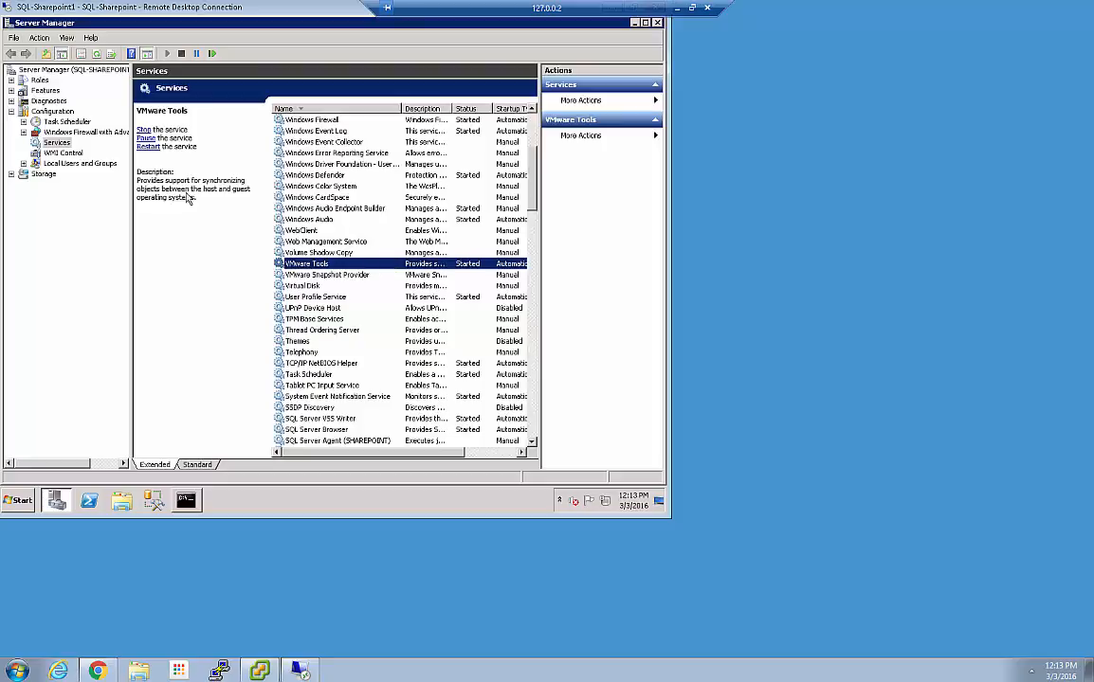
{"action": "left_click", "coordinate": [148, 147]}
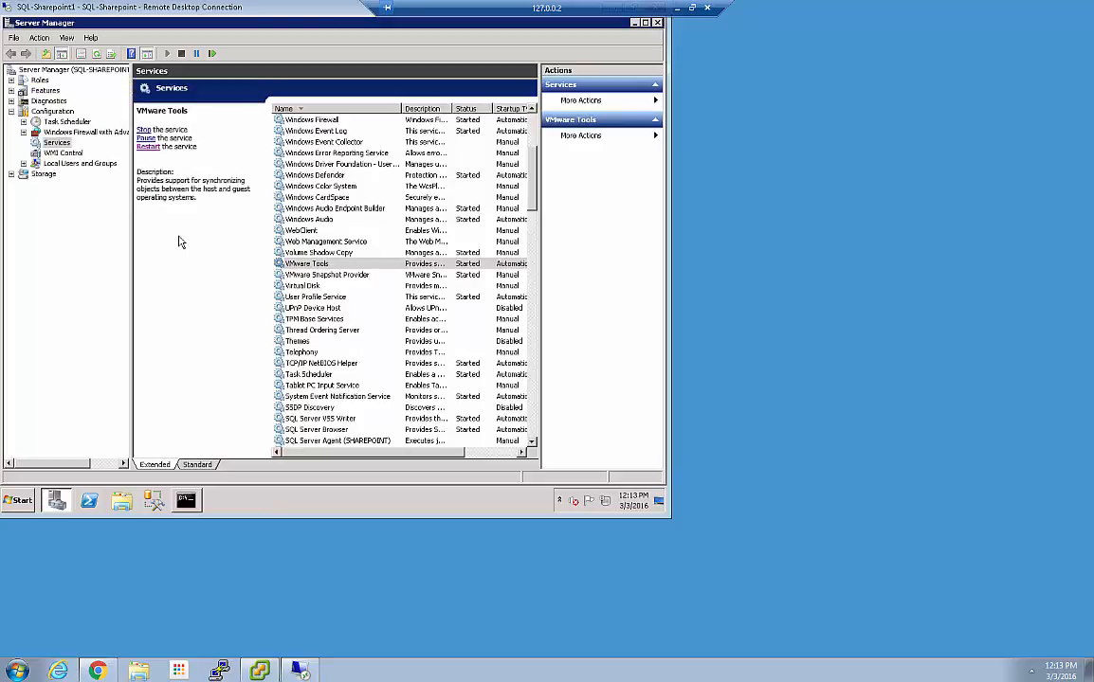
Close Server Manager and minimize the remote desktop session
{"action": "left_click", "coordinate": [657, 24]}
{"action": "left_click_drag", "start_coordinate": [559, 15], "coordinate": [340, 17]}
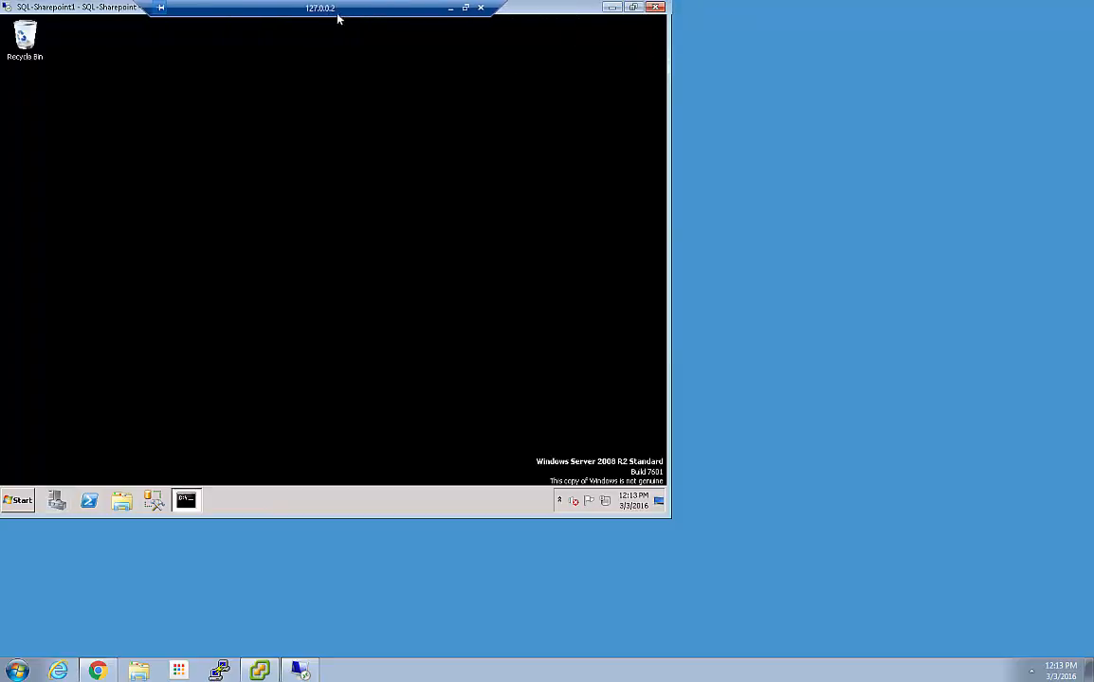
{"action": "left_click", "coordinate": [612, 8]}
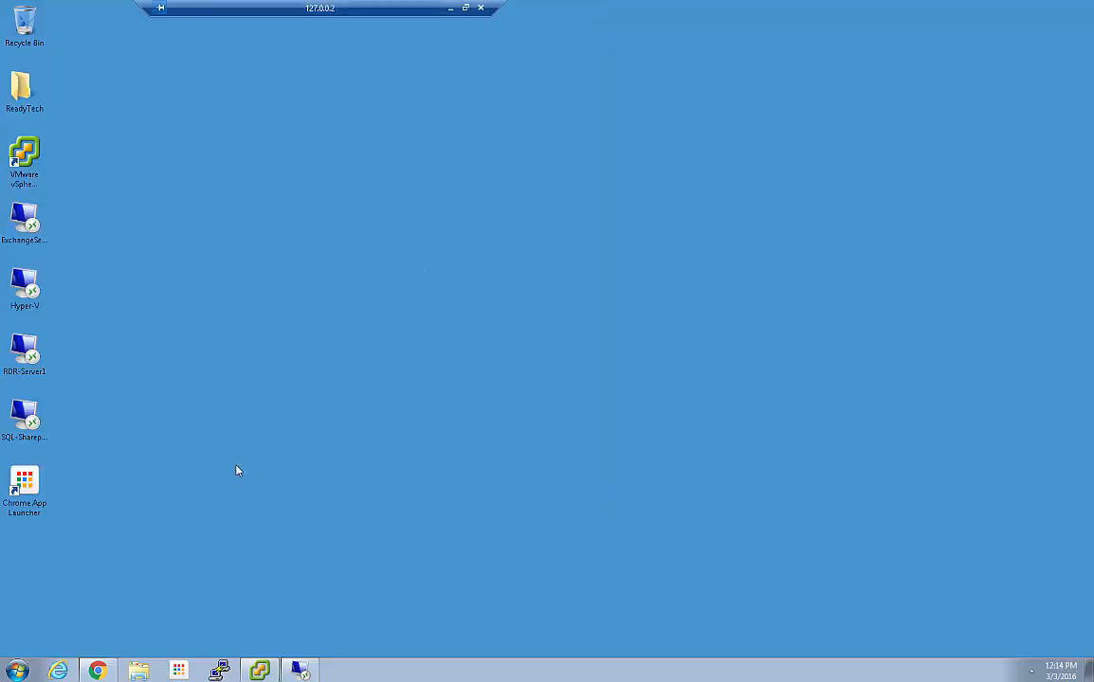
Return to Unitrends and display the Job Manager list of scheduled backup jobs
{"action": "left_click", "coordinate": [101, 671]}
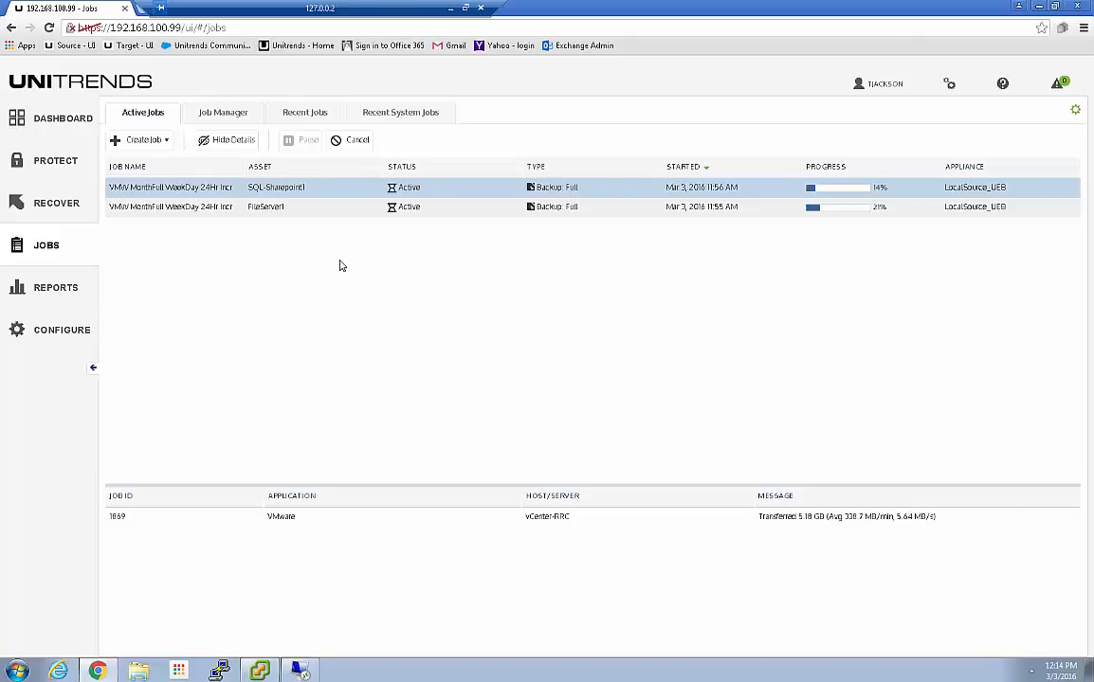
{"action": "left_click", "coordinate": [218, 115]}
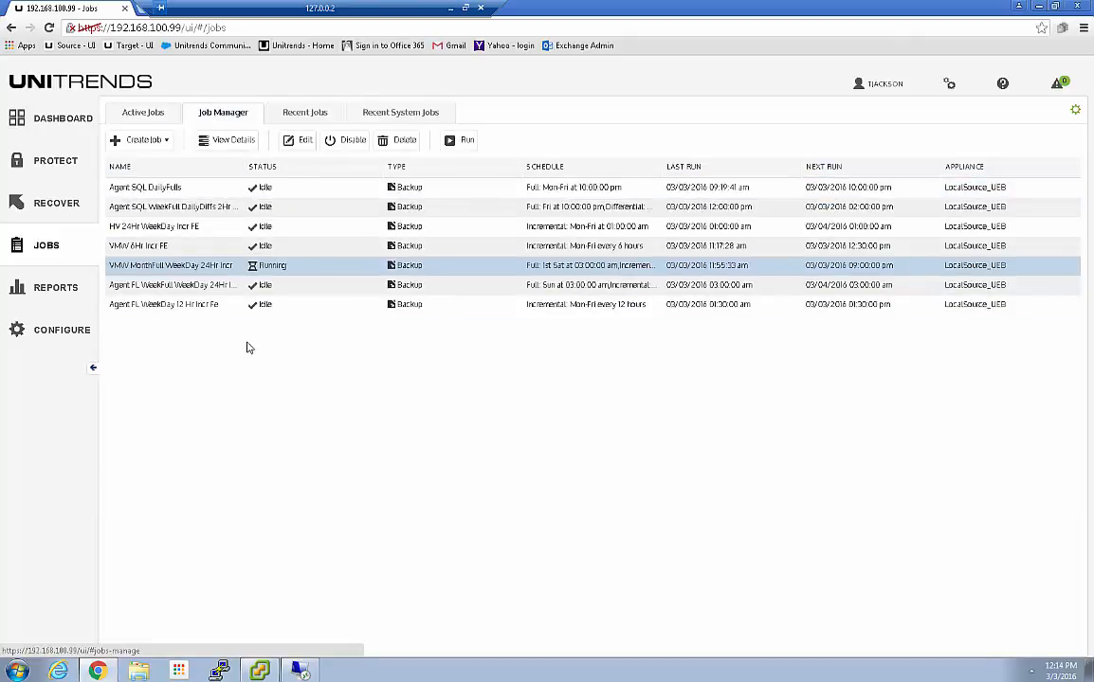
Create a VMware Assets backup job for DomainController1 and ExchangeServer1 under esxhost > Critical_VMs
{"action": "left_click", "coordinate": [142, 141]}
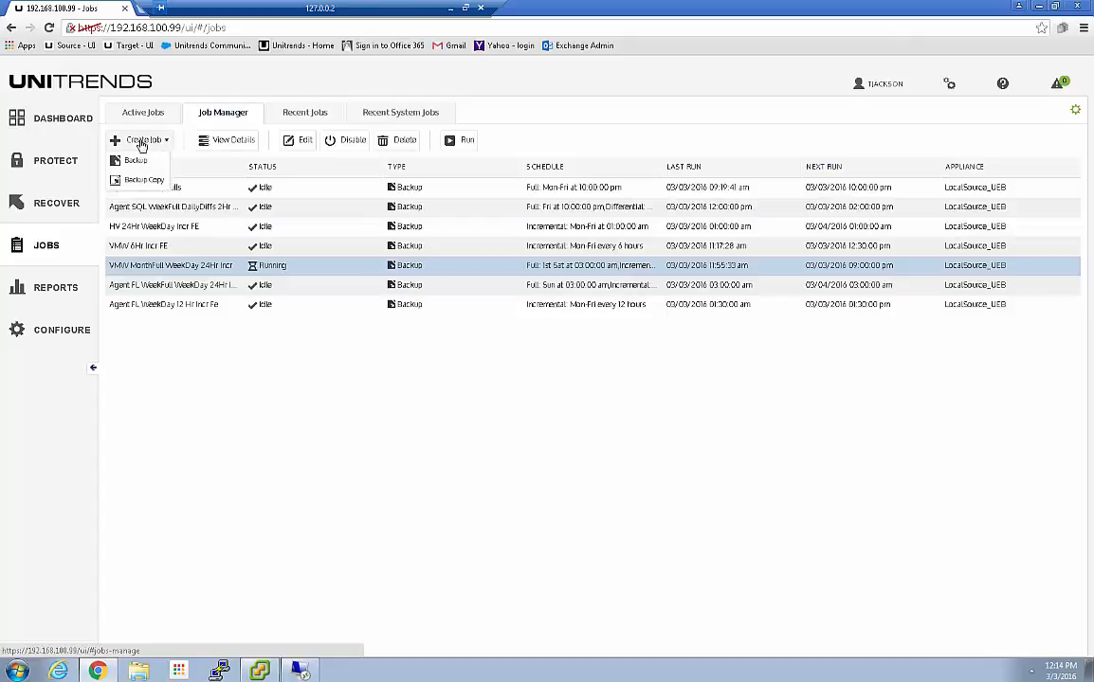
{"action": "left_click", "coordinate": [135, 168]}
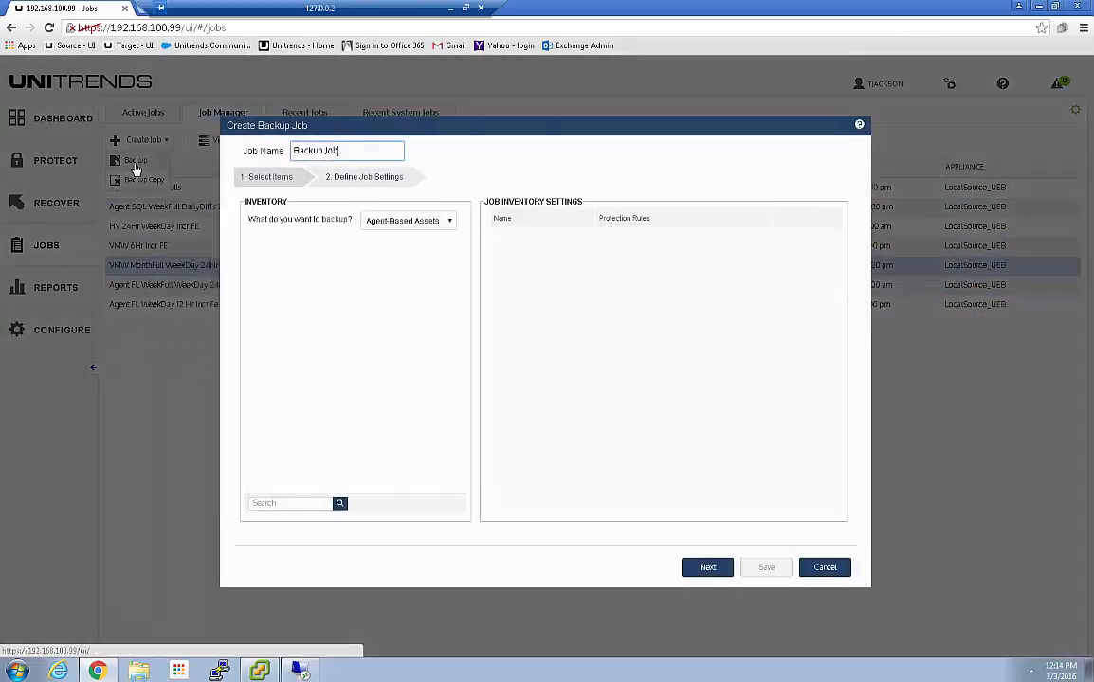
{"action": "left_click", "coordinate": [451, 225]}
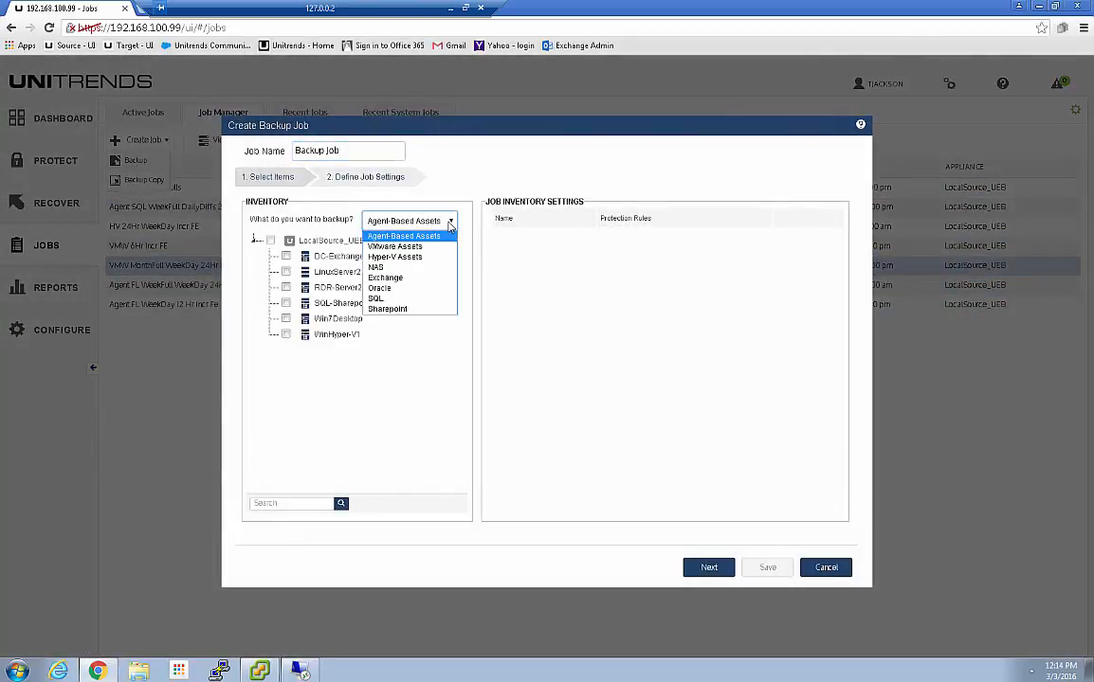
{"action": "left_click", "coordinate": [403, 246]}
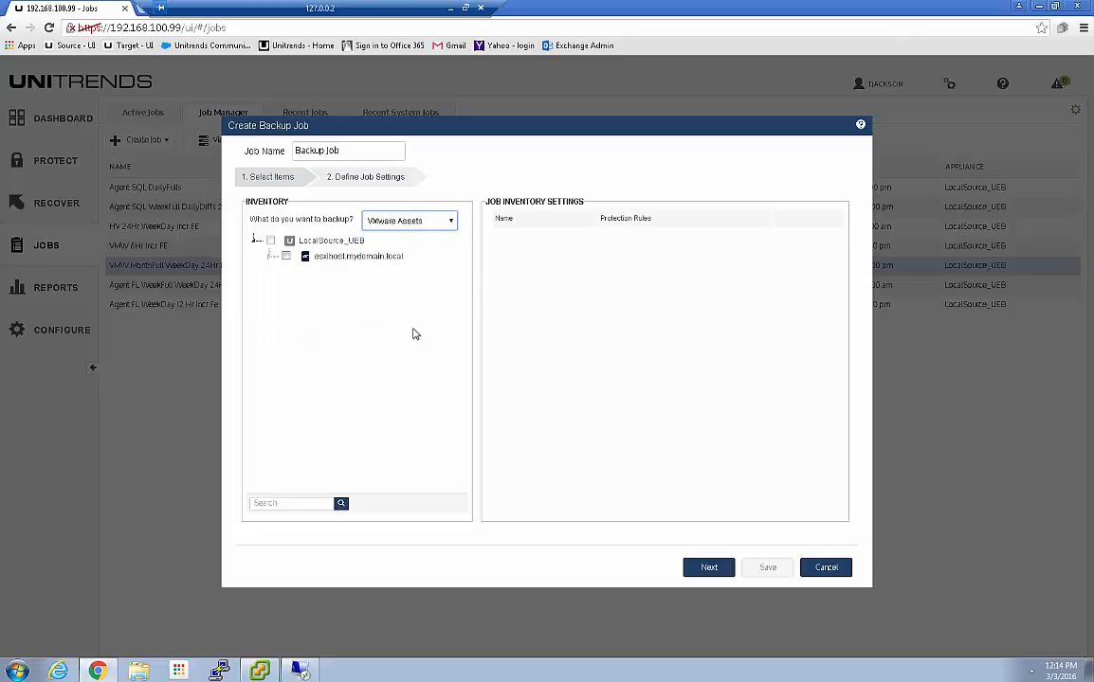
{"action": "left_click", "coordinate": [271, 257]}
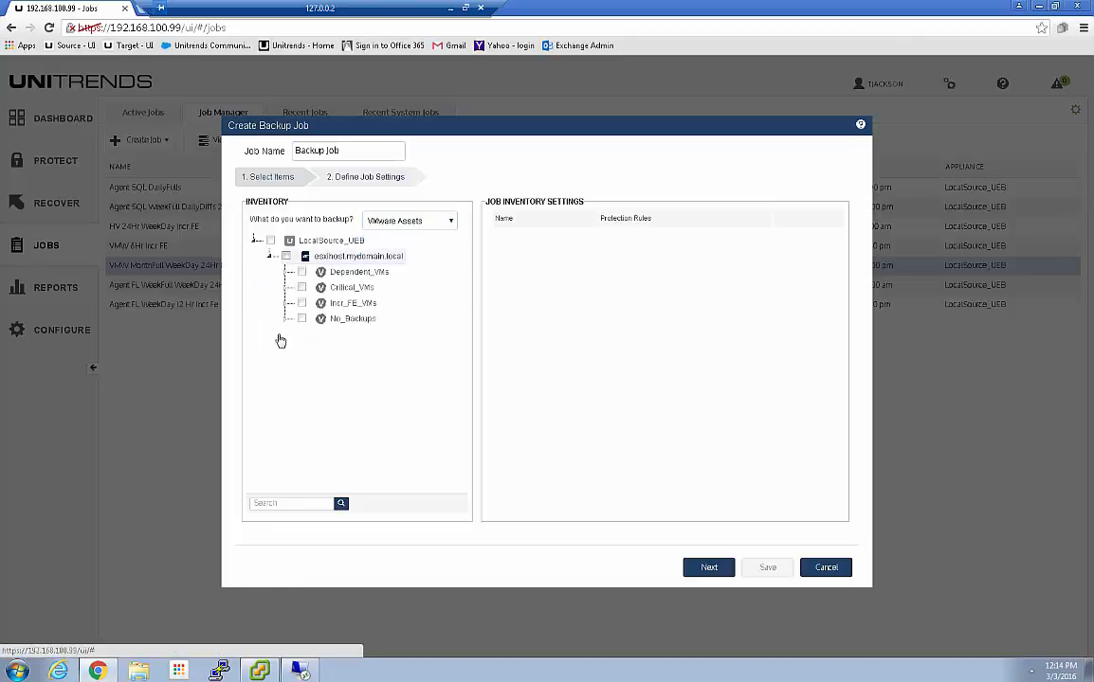
{"action": "left_click", "coordinate": [286, 287]}
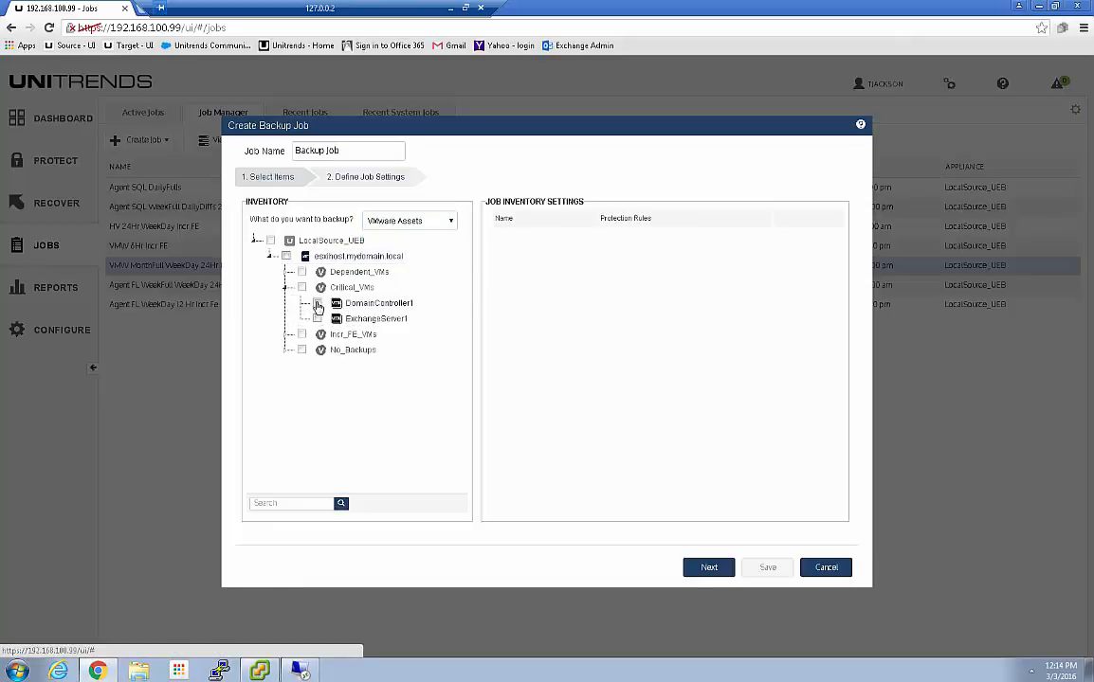
{"action": "left_click", "coordinate": [316, 302]}
{"action": "left_click", "coordinate": [316, 319]}
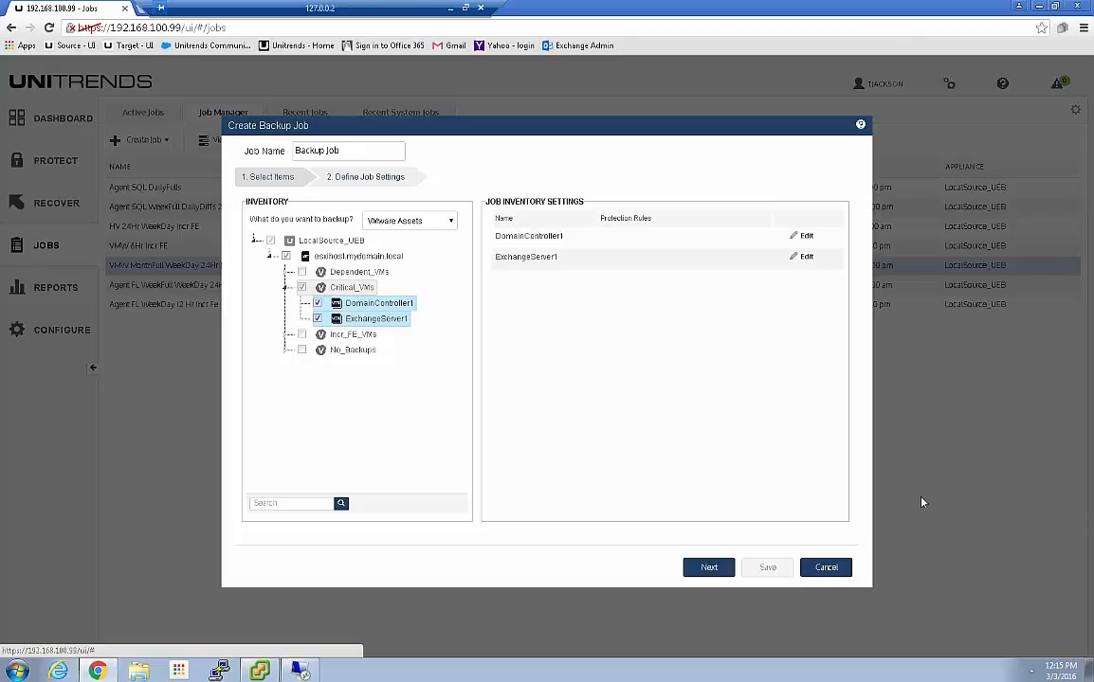
{"action": "left_click", "coordinate": [699, 568]}
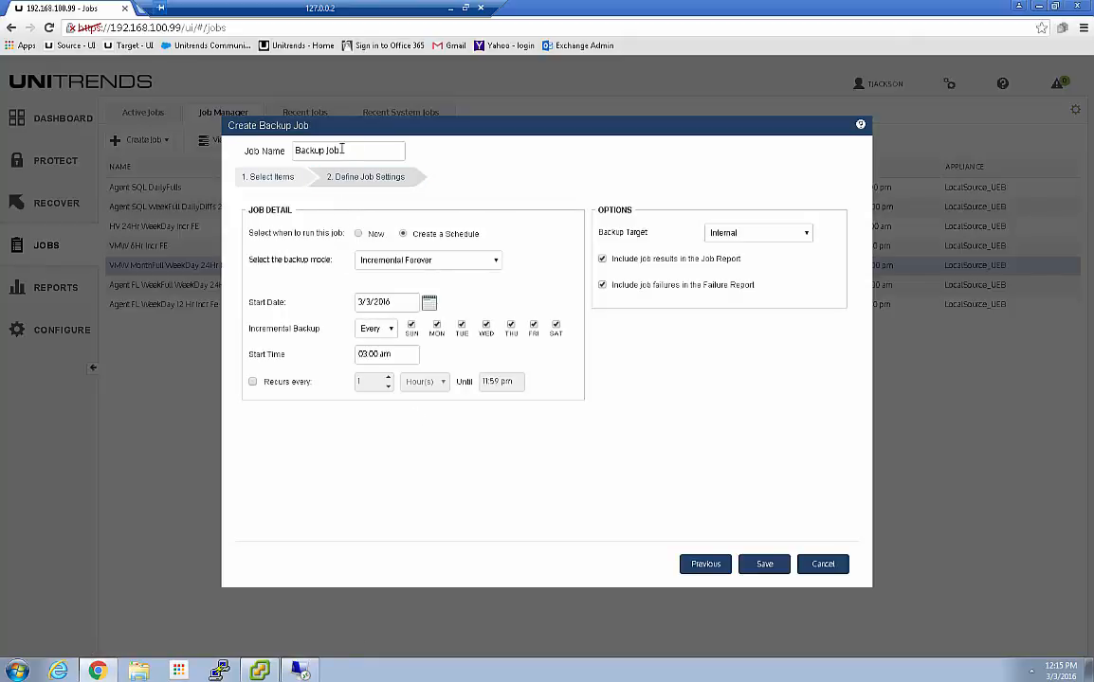
{"action": "left_click_drag", "start_coordinate": [339, 150], "coordinate": [267, 165]}
Name the job 'VMW WeekFull 12Hr Incr' and remove Sunday and Saturday from incrementals
{"action": "type", "text": "V"}
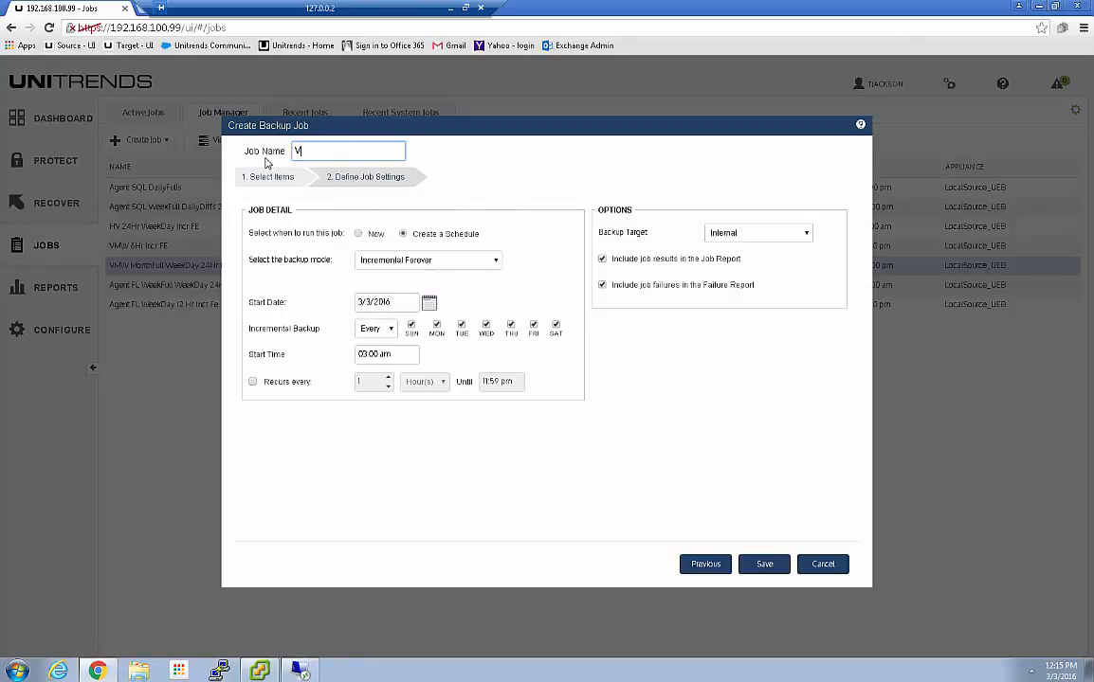
{"action": "type", "text": "MW"}
{"action": "type", "text": "WeekFull "}
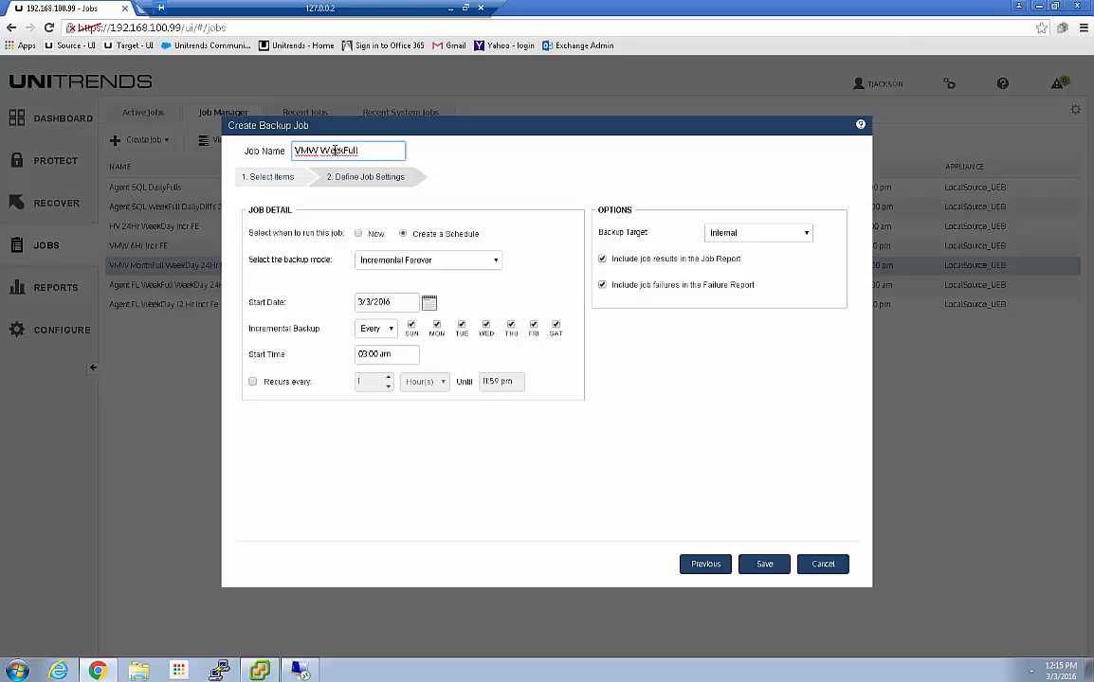
{"action": "type", "text": "12Hr Incr"}
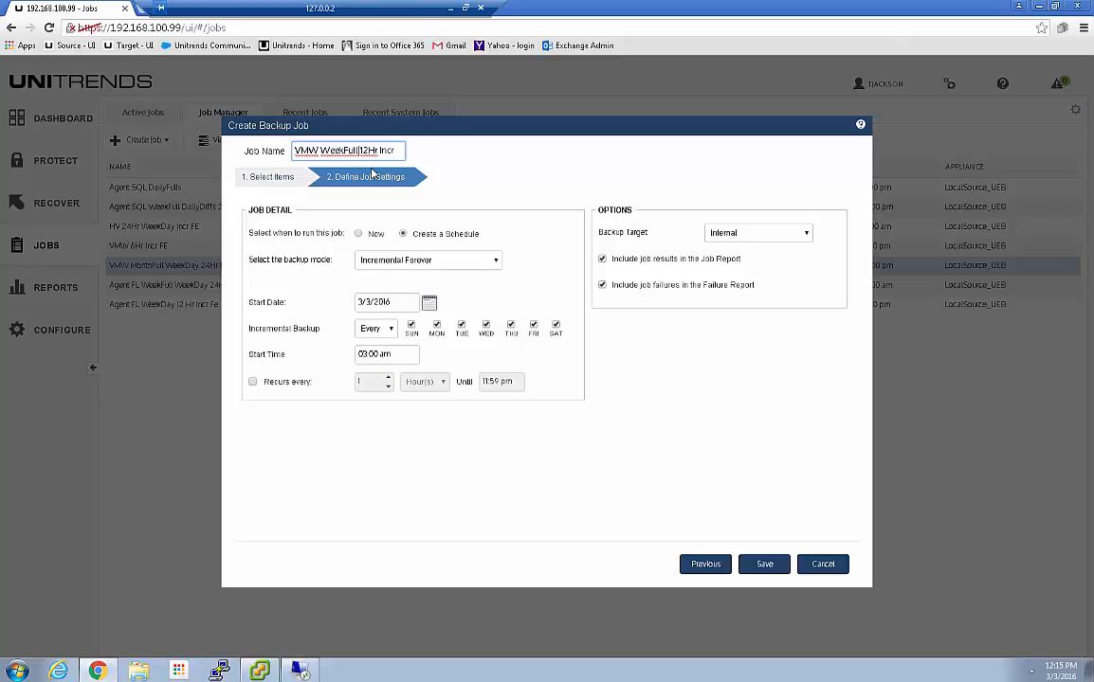
{"action": "left_click", "coordinate": [411, 325]}
{"action": "left_click", "coordinate": [556, 326]}
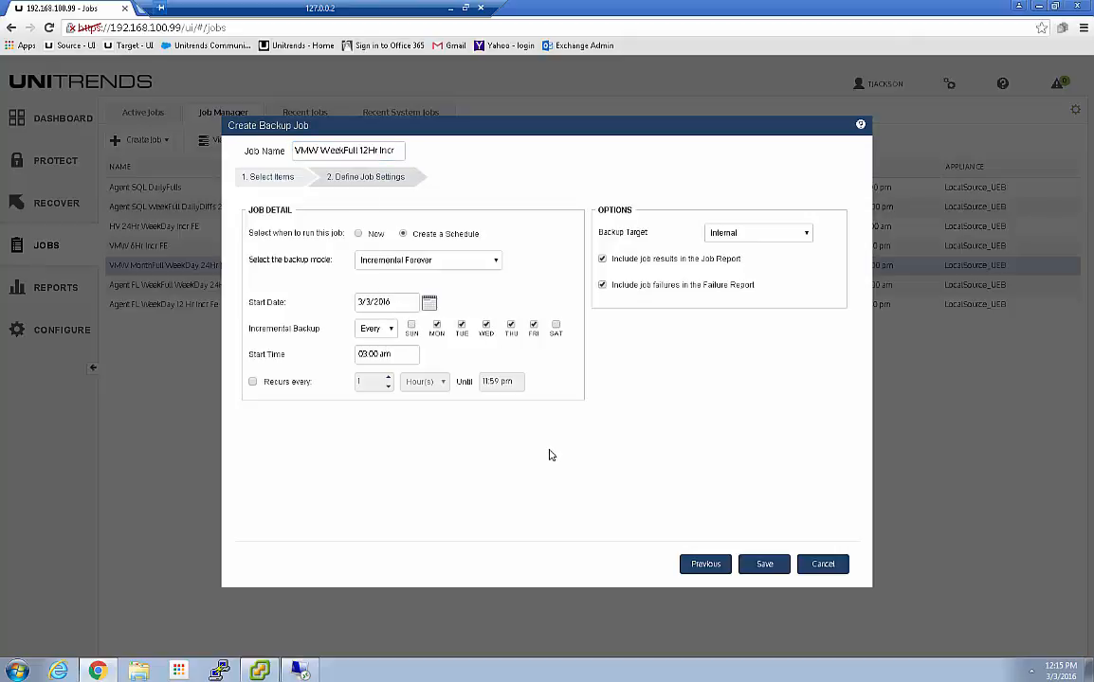
Use Fulls and Incrementals mode with Saturday-only full backups starting 03/05/2016
{"action": "left_click", "coordinate": [495, 264]}
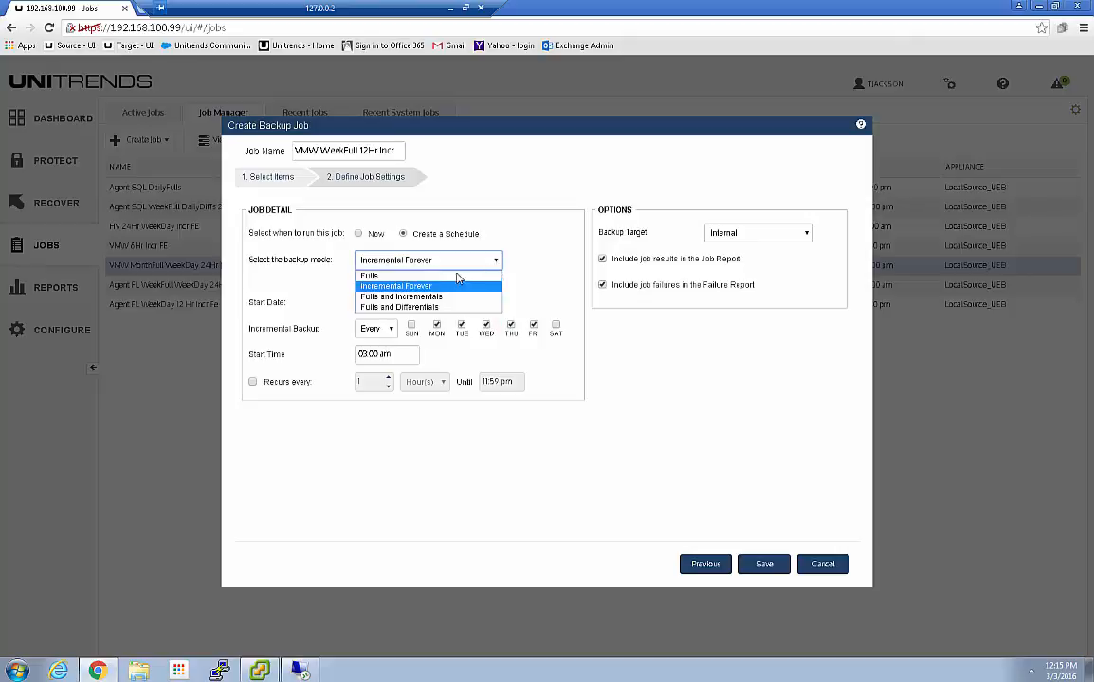
{"action": "left_click", "coordinate": [414, 297]}
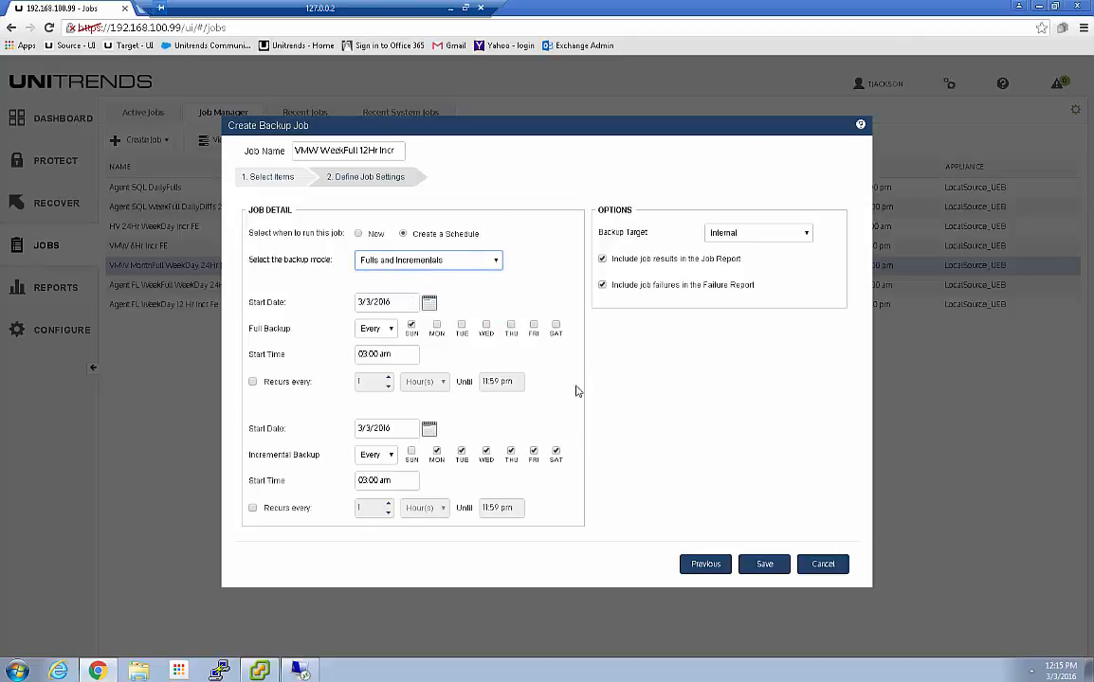
{"action": "left_click", "coordinate": [556, 453]}
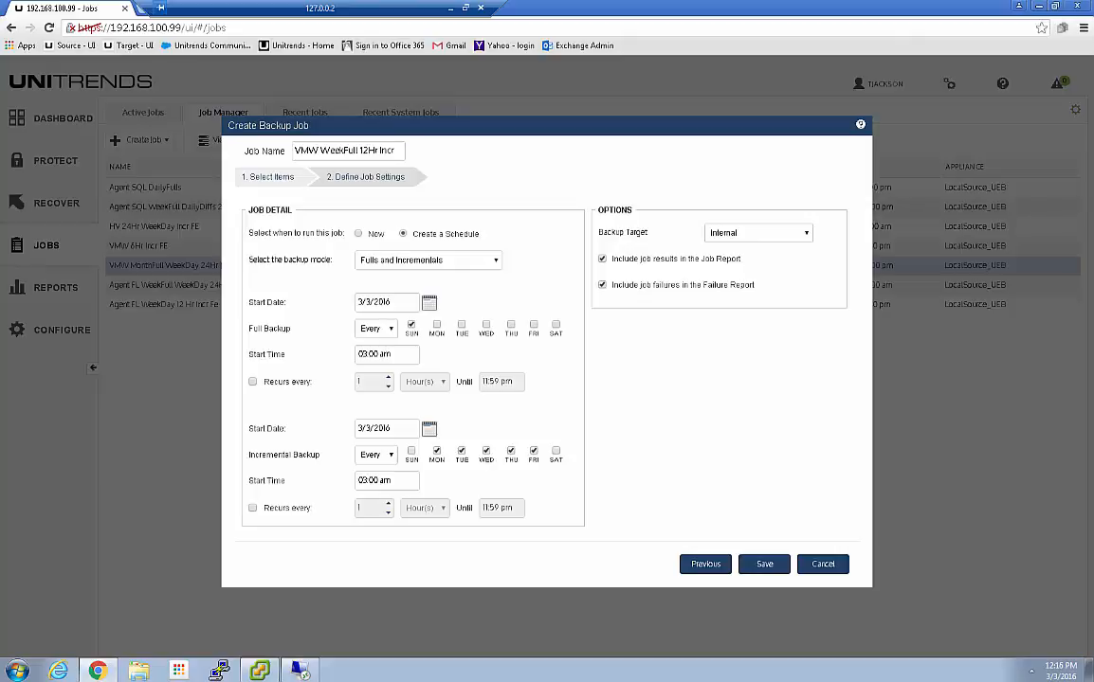
{"action": "left_click", "coordinate": [412, 326]}
{"action": "left_click", "coordinate": [554, 326]}
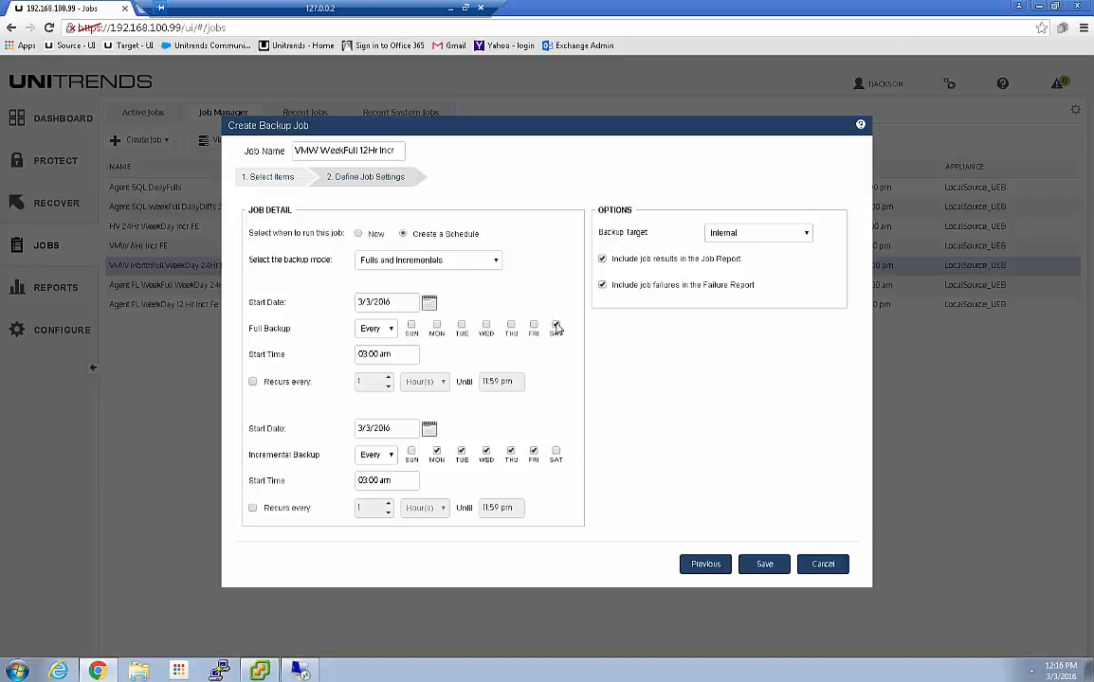
{"action": "left_click", "coordinate": [430, 303]}
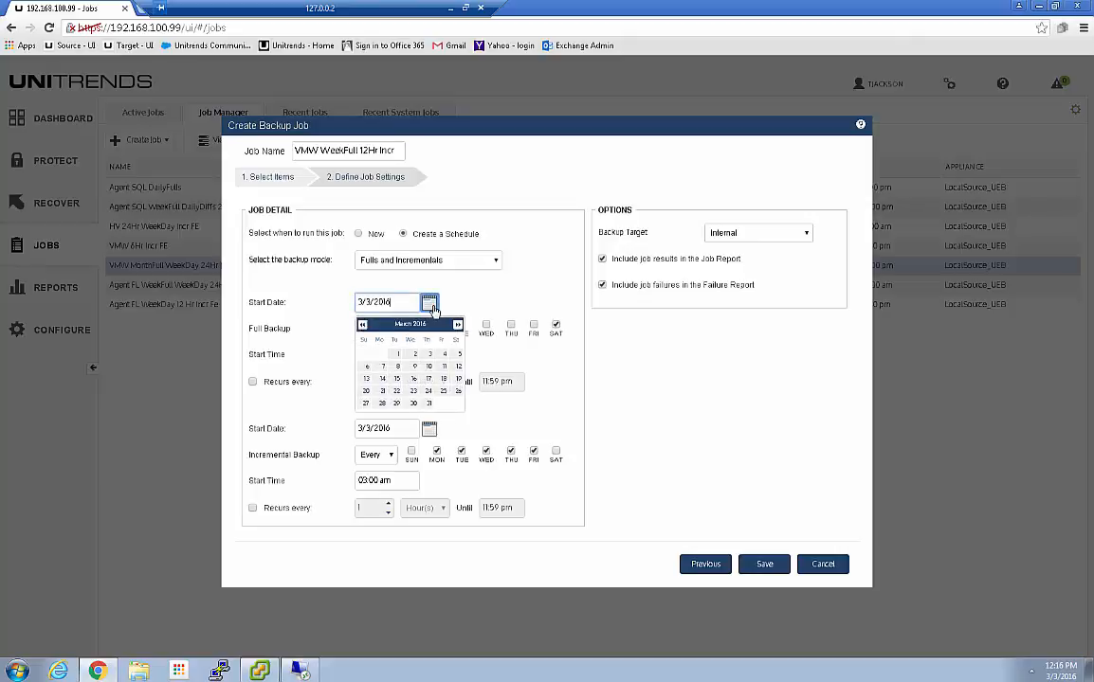
{"action": "left_click", "coordinate": [459, 356]}
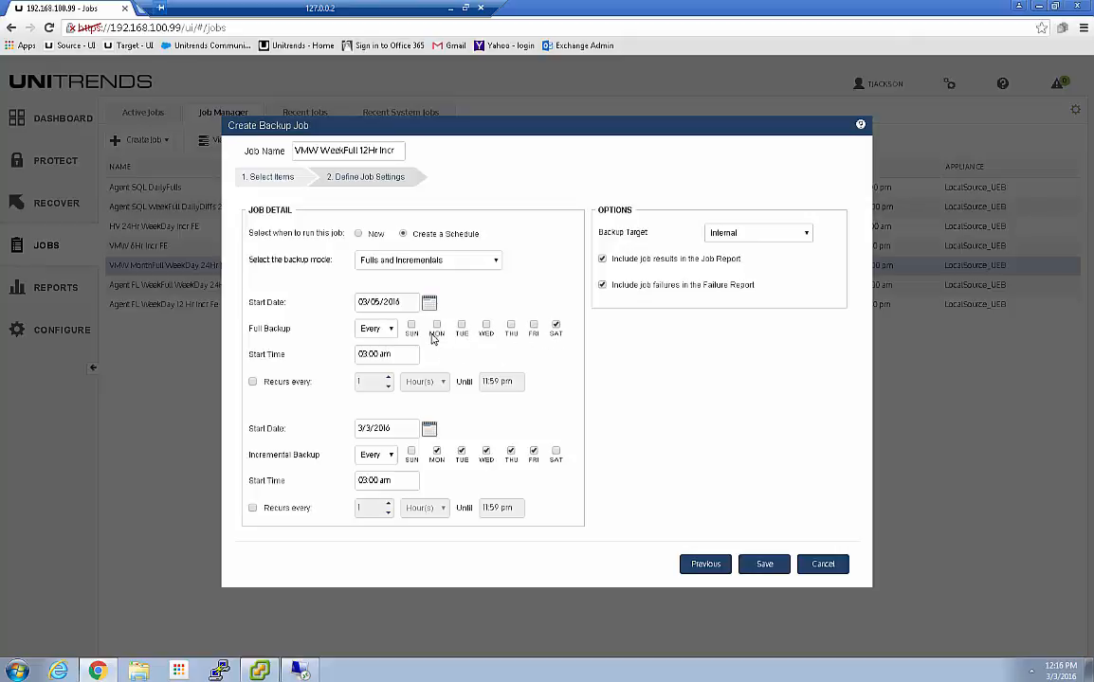
Set the full backup start time to 02:00 am
{"action": "left_click_drag", "start_coordinate": [368, 355], "coordinate": [346, 354]}
{"action": "key", "text": "Down"}
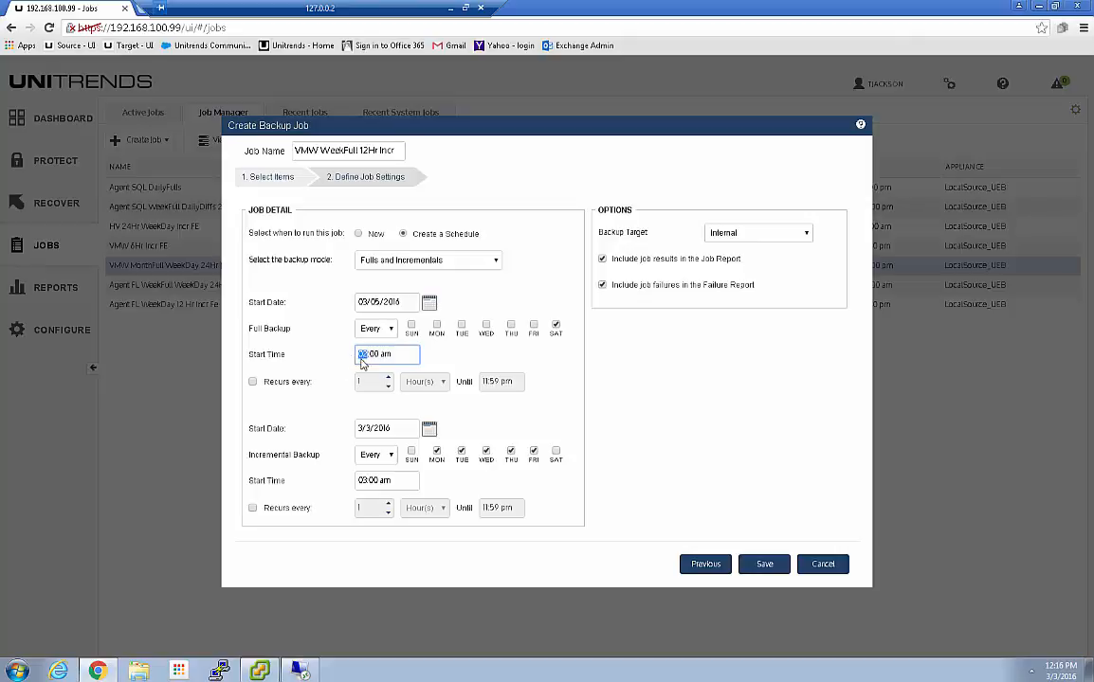
{"action": "left_click", "coordinate": [461, 362]}
Start incrementals at 09:00 am, recurring every 12 hours
{"action": "left_click", "coordinate": [429, 429]}
{"action": "left_click", "coordinate": [367, 482]}
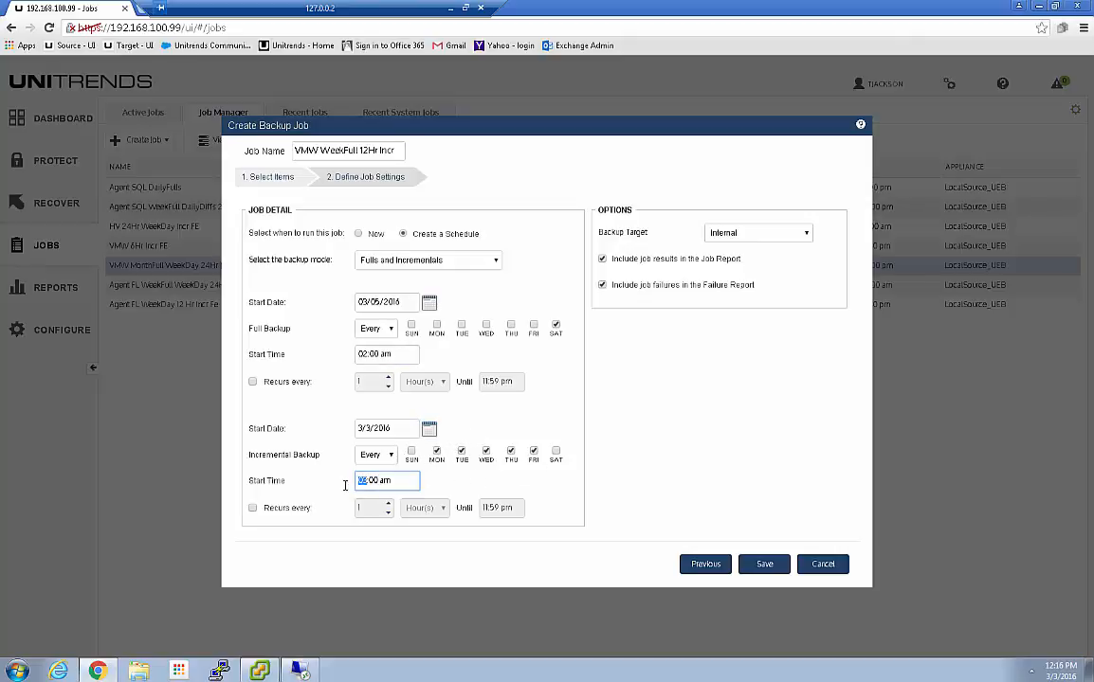
{"action": "key", "text": "Up"}
{"action": "left_click", "coordinate": [253, 509]}
{"action": "left_click", "coordinate": [364, 509]}
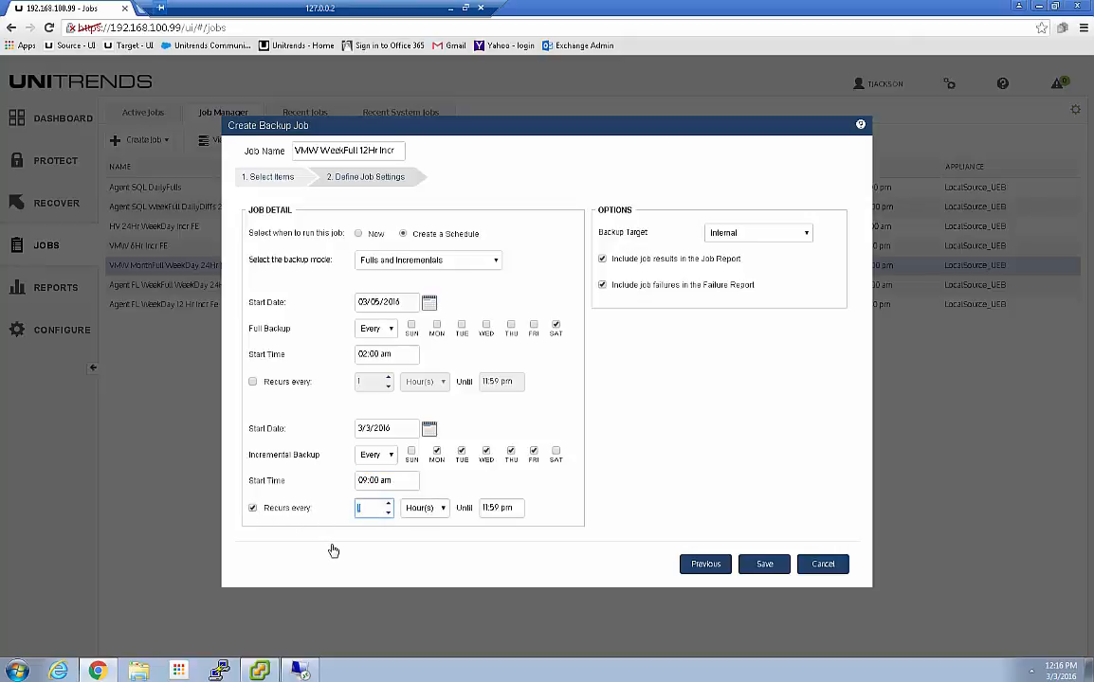
{"action": "type", "text": "2"}
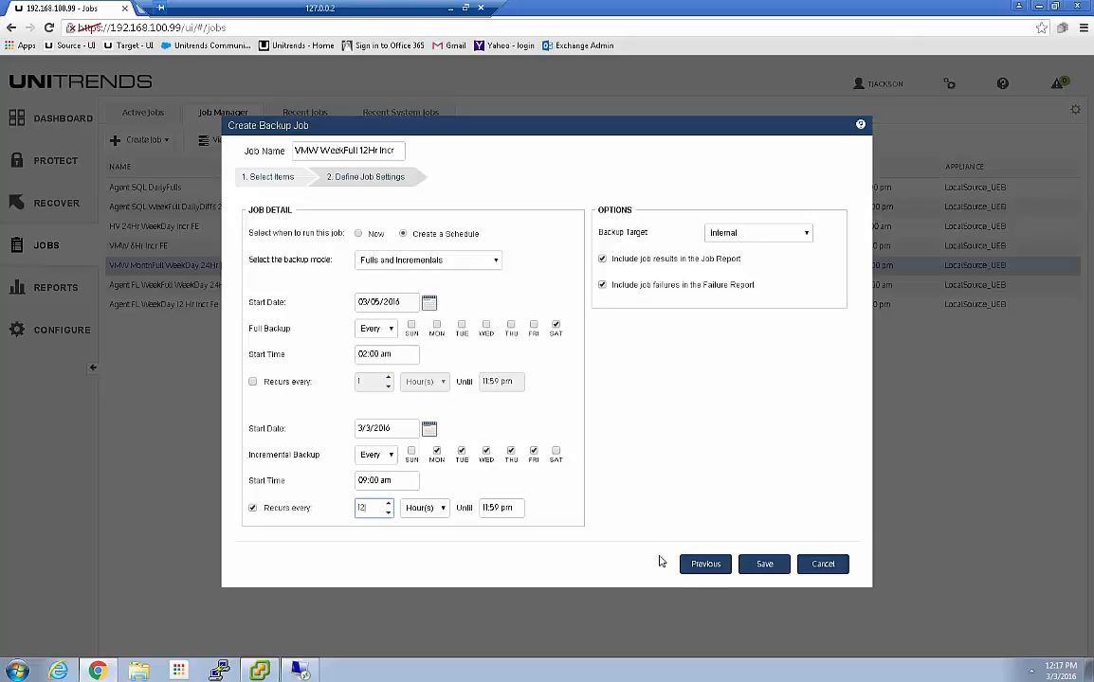
Save the VMW WeekFull 12Hr Incr job, then view its details and full schedule
{"action": "left_click", "coordinate": [767, 569]}
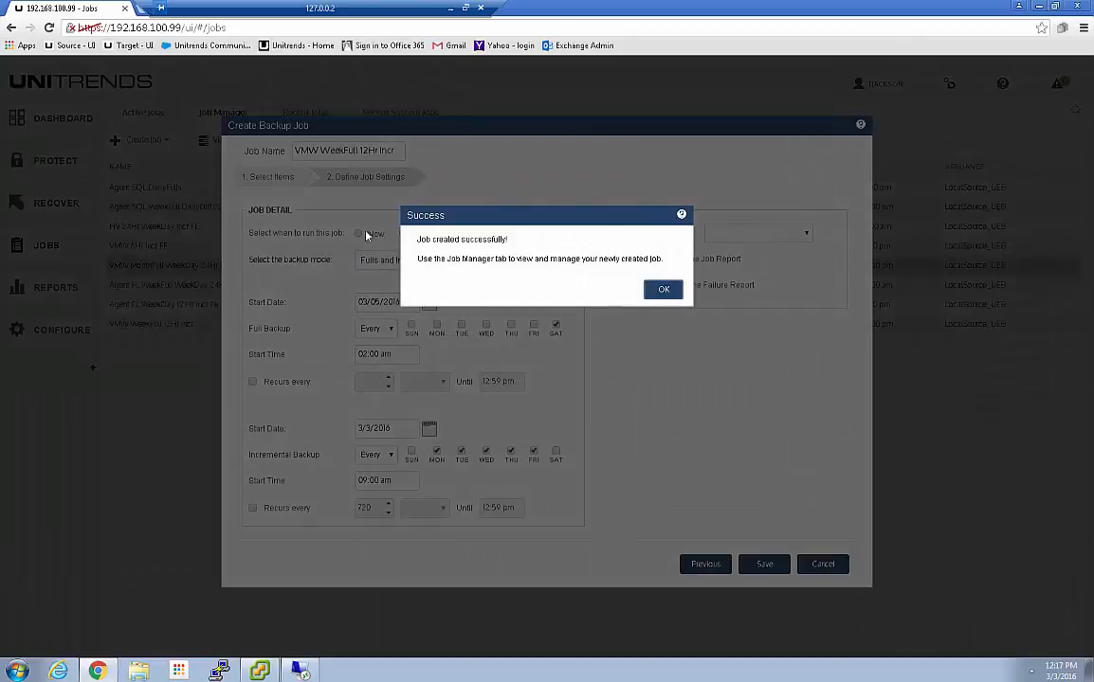
{"action": "left_click", "coordinate": [663, 290]}
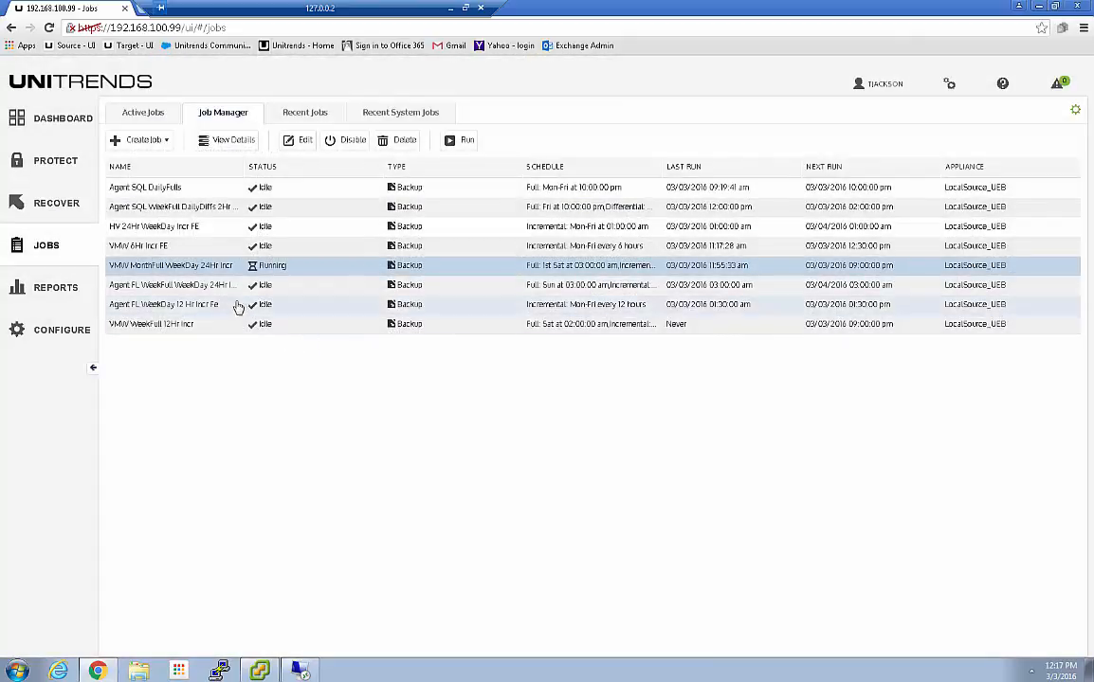
{"action": "left_click", "coordinate": [120, 168]}
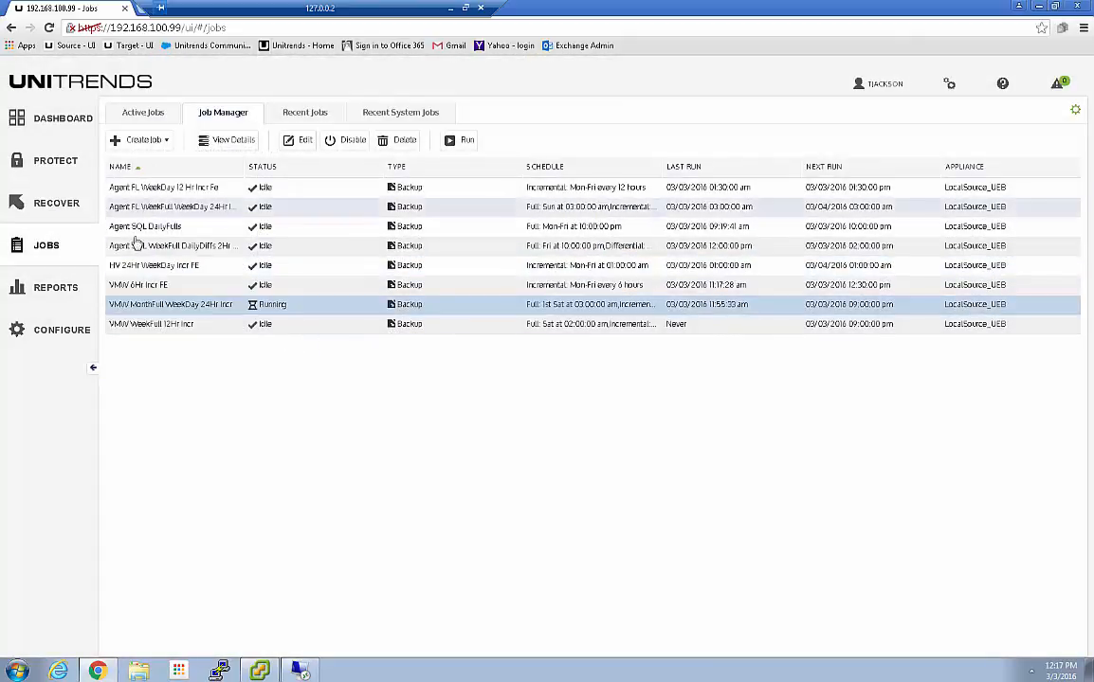
{"action": "left_click", "coordinate": [150, 328]}
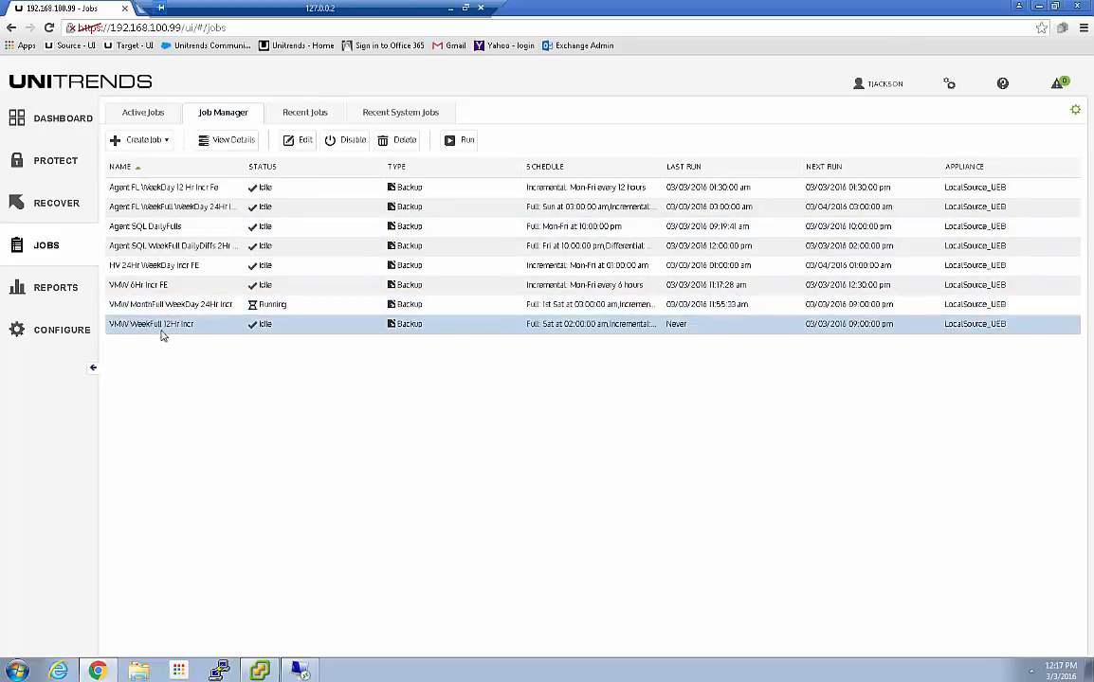
{"action": "left_click", "coordinate": [233, 141]}
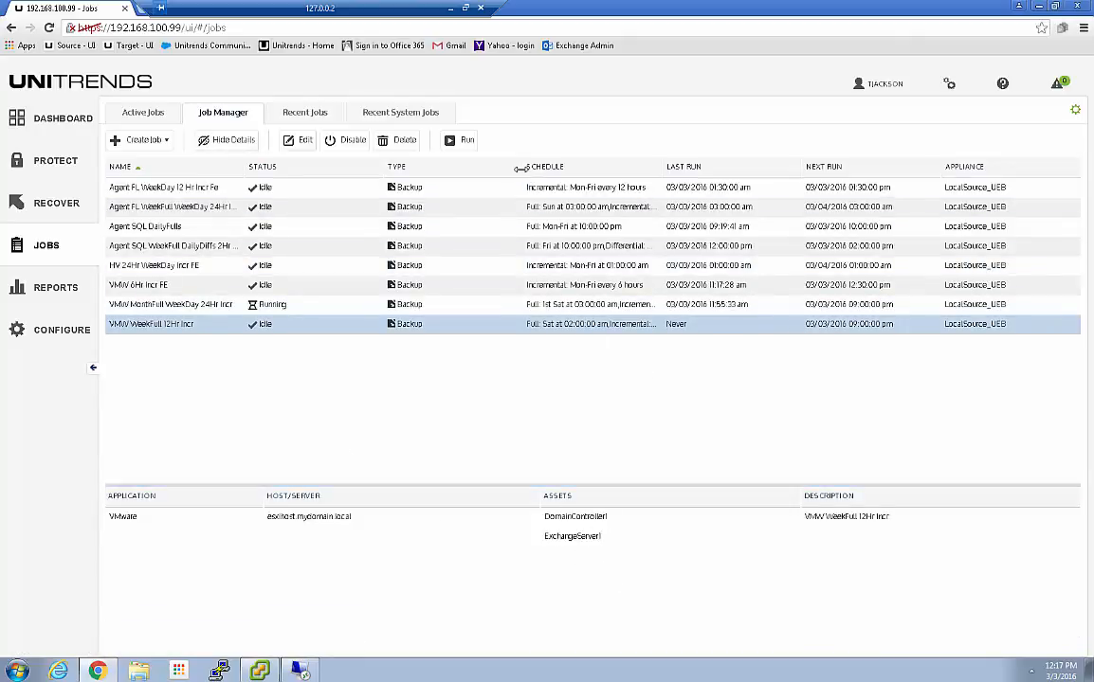
{"action": "left_click_drag", "start_coordinate": [486, 169], "coordinate": [407, 159]}
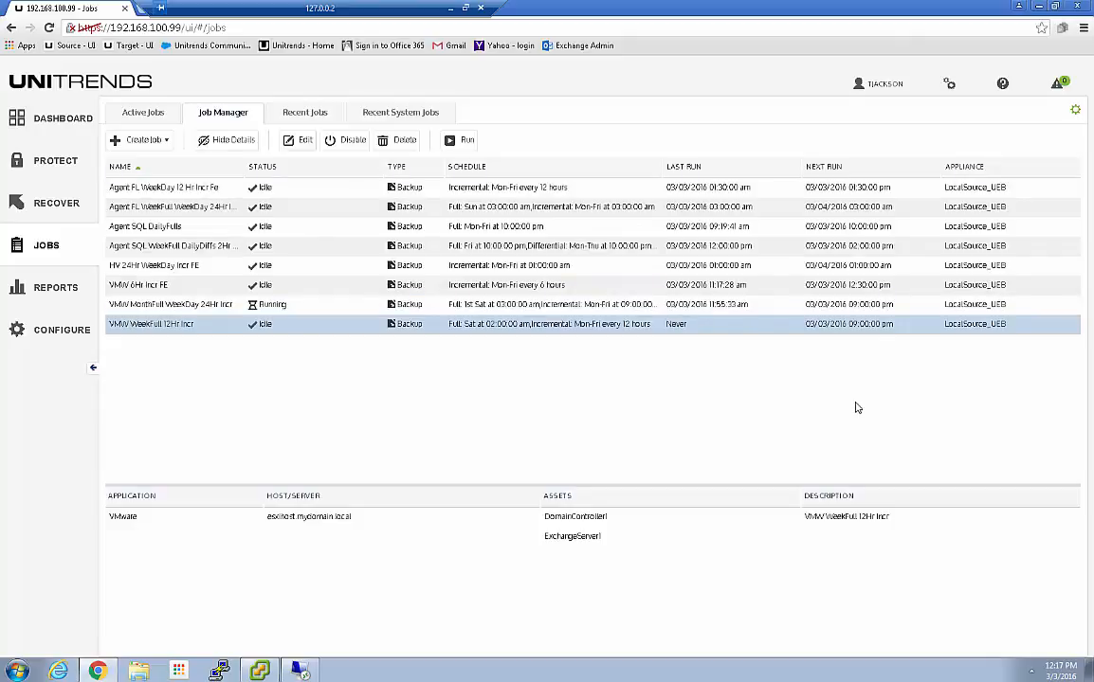
Review the running RDR-Server1 backup in Active Jobs, then switch to vSphere Client
{"action": "left_click", "coordinate": [143, 114]}
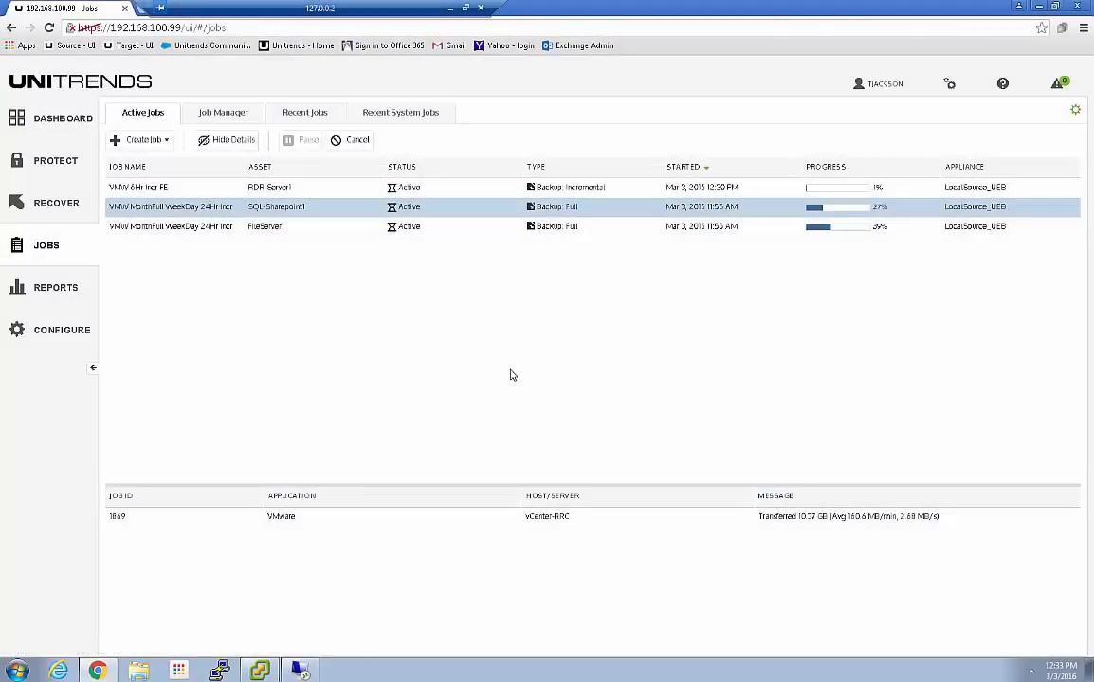
{"action": "left_click", "coordinate": [305, 195]}
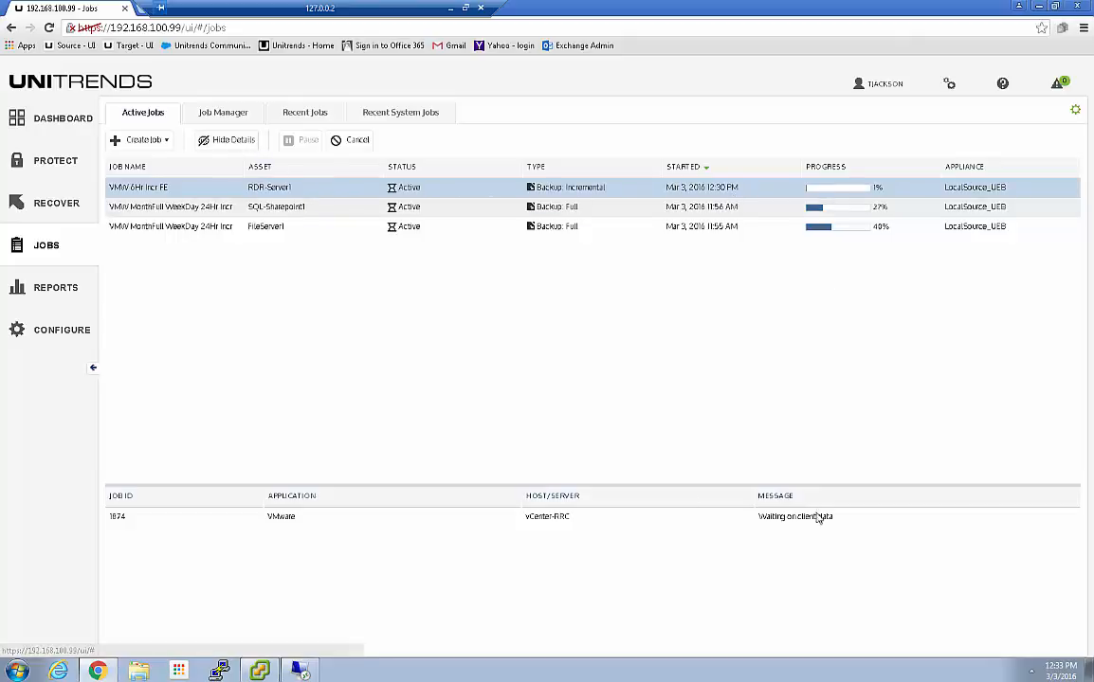
{"action": "left_click", "coordinate": [258, 671]}
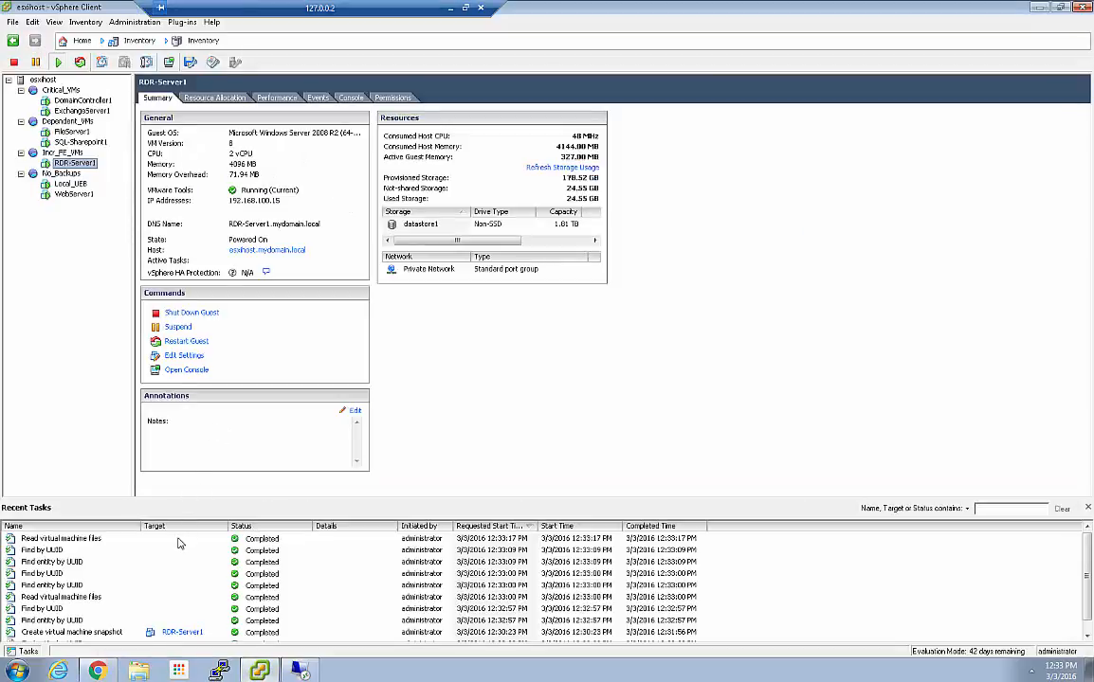
Review RDR-Server1's snapshot tasks in vSphere Recent Tasks, then minimize vSphere Client
{"action": "scroll", "coordinate": [163, 610], "scroll_direction": "down", "scroll_amount": 1}
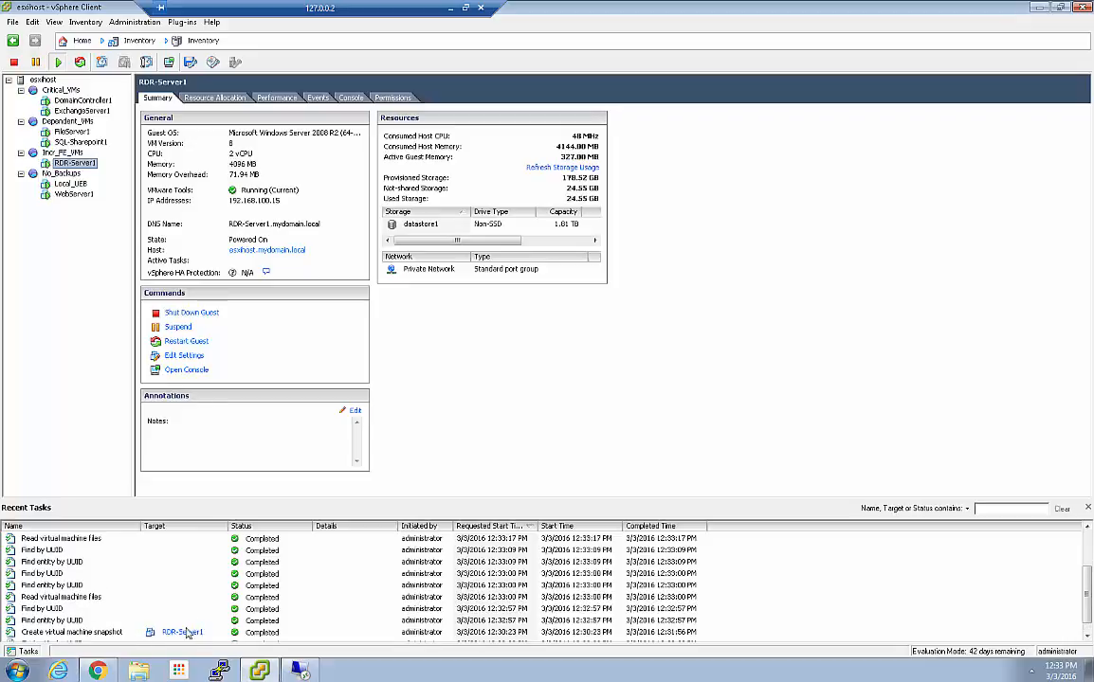
{"action": "scroll", "coordinate": [187, 629], "scroll_direction": "down", "scroll_amount": 1}
{"action": "scroll", "coordinate": [188, 625], "scroll_direction": "up", "scroll_amount": 2}
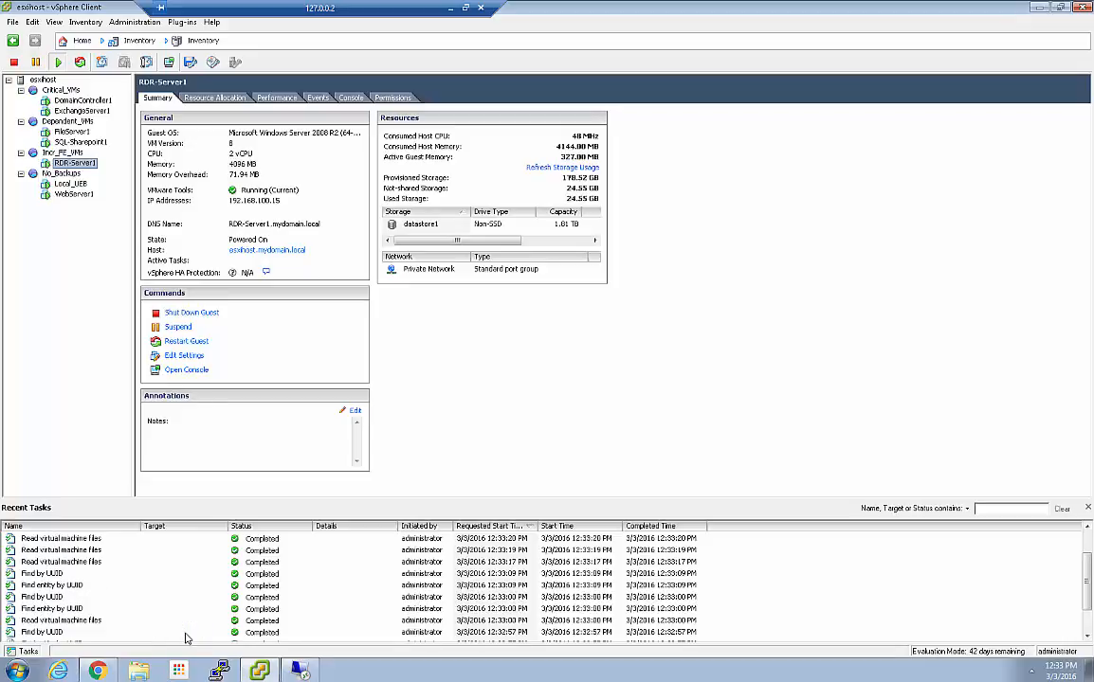
{"action": "left_click", "coordinate": [1039, 8]}
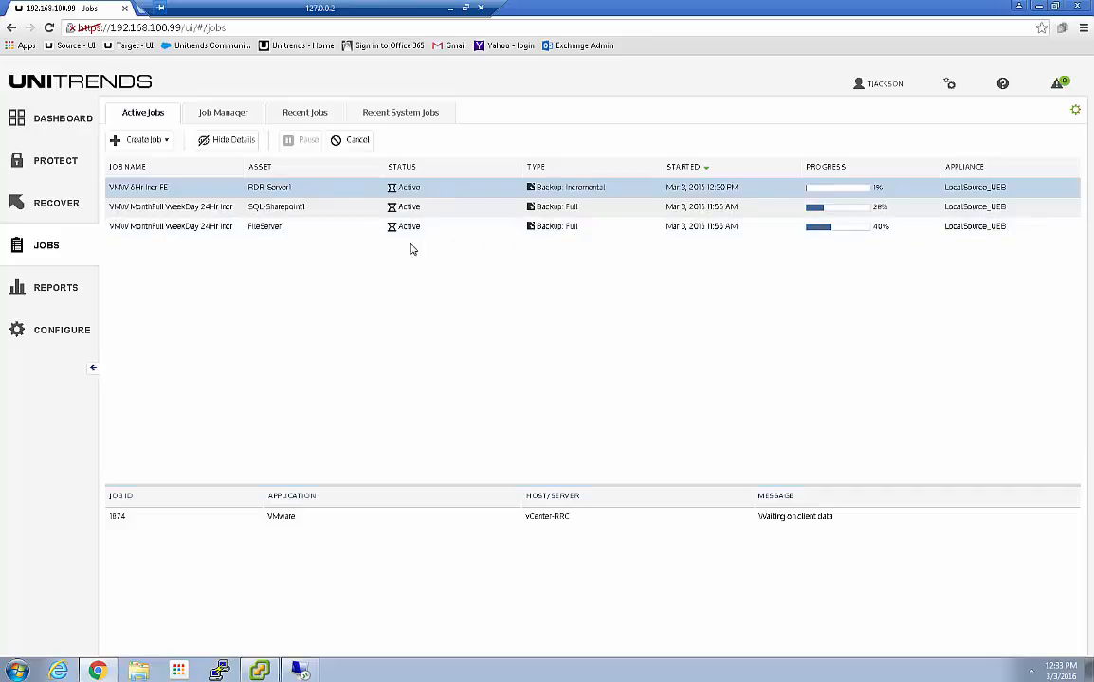
Check transfer details of the FileServer1, SQL-Sharepoint1 and RDR-Server1 active backups, then return to vSphere Client
{"action": "left_click", "coordinate": [319, 227]}
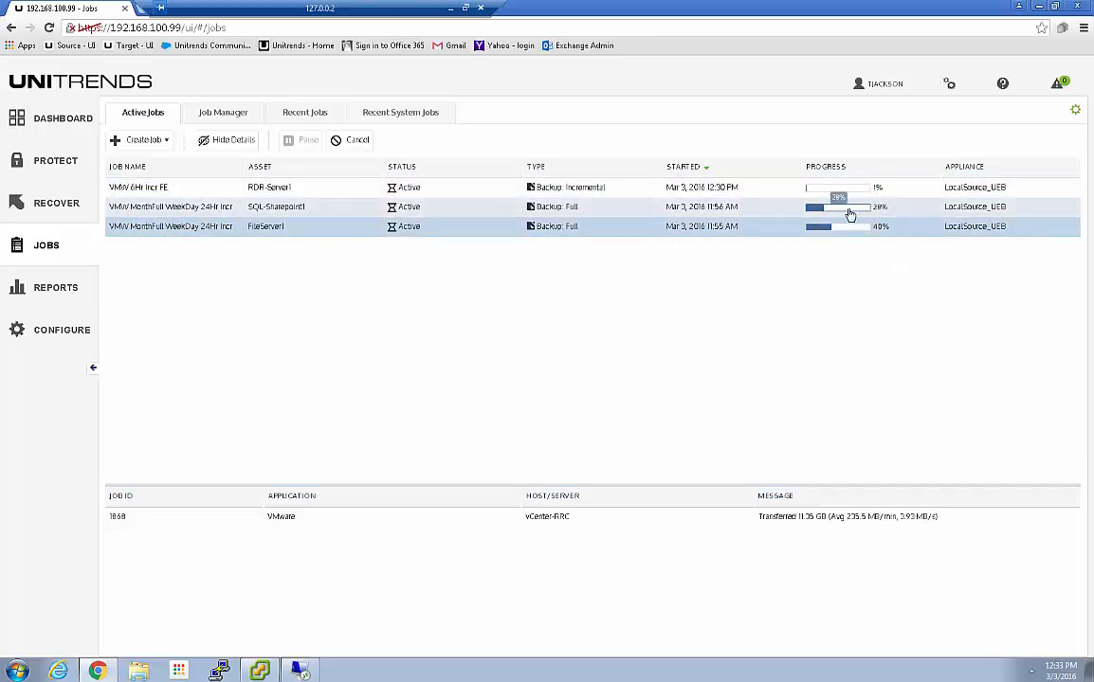
{"action": "left_click", "coordinate": [908, 211]}
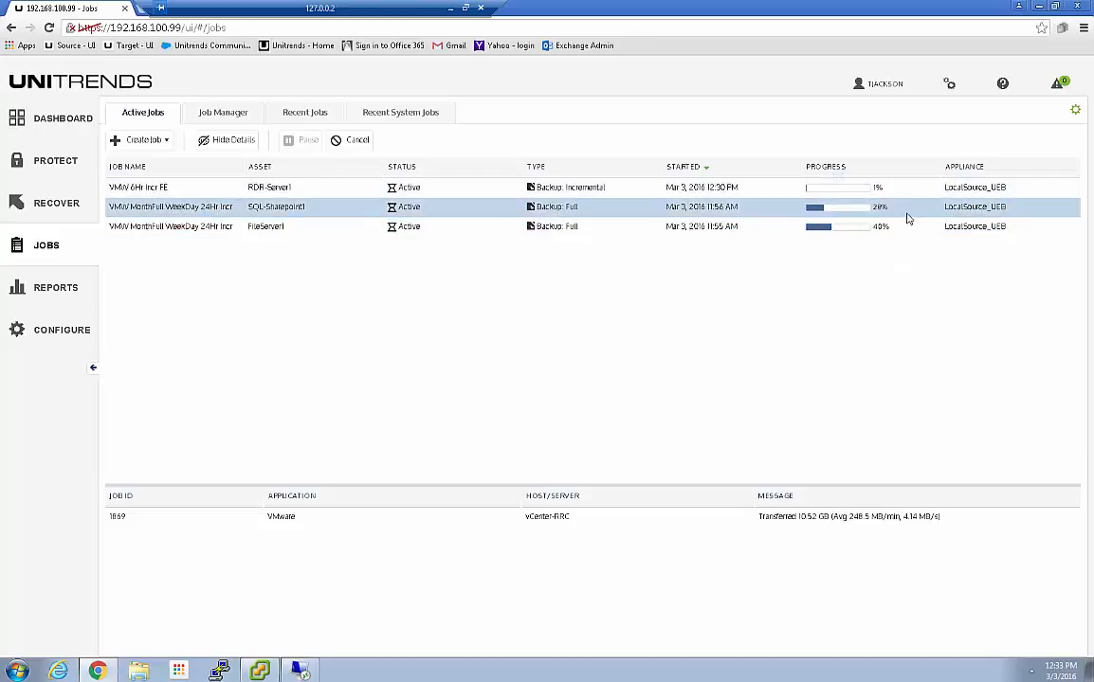
{"action": "left_click", "coordinate": [896, 190]}
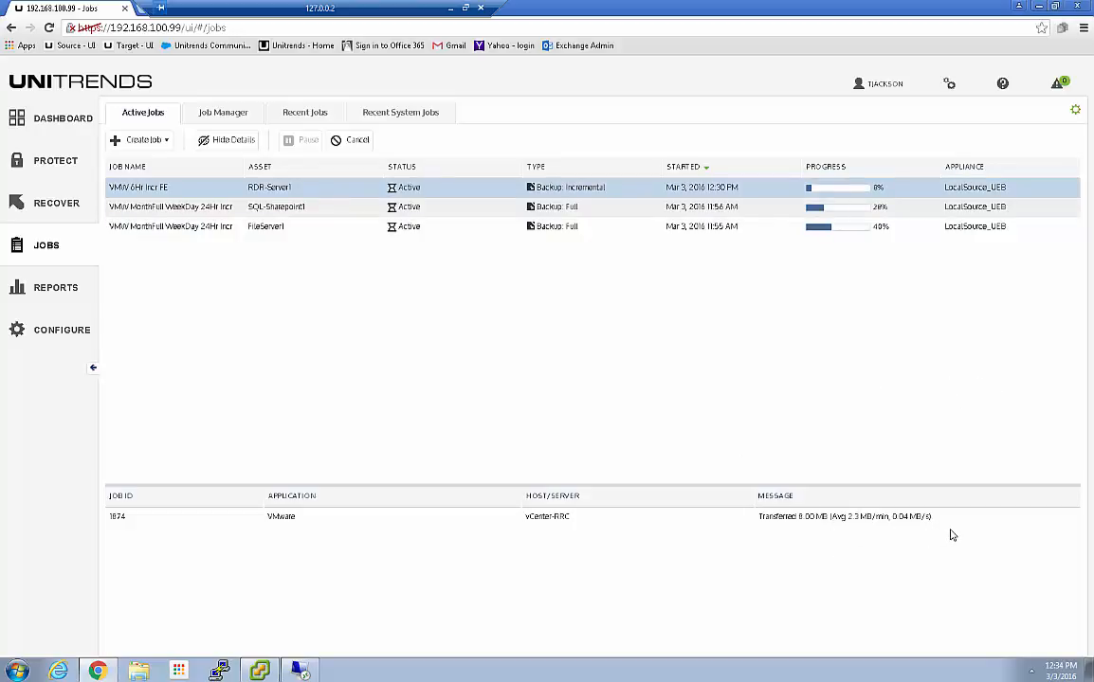
{"action": "left_click", "coordinate": [907, 209]}
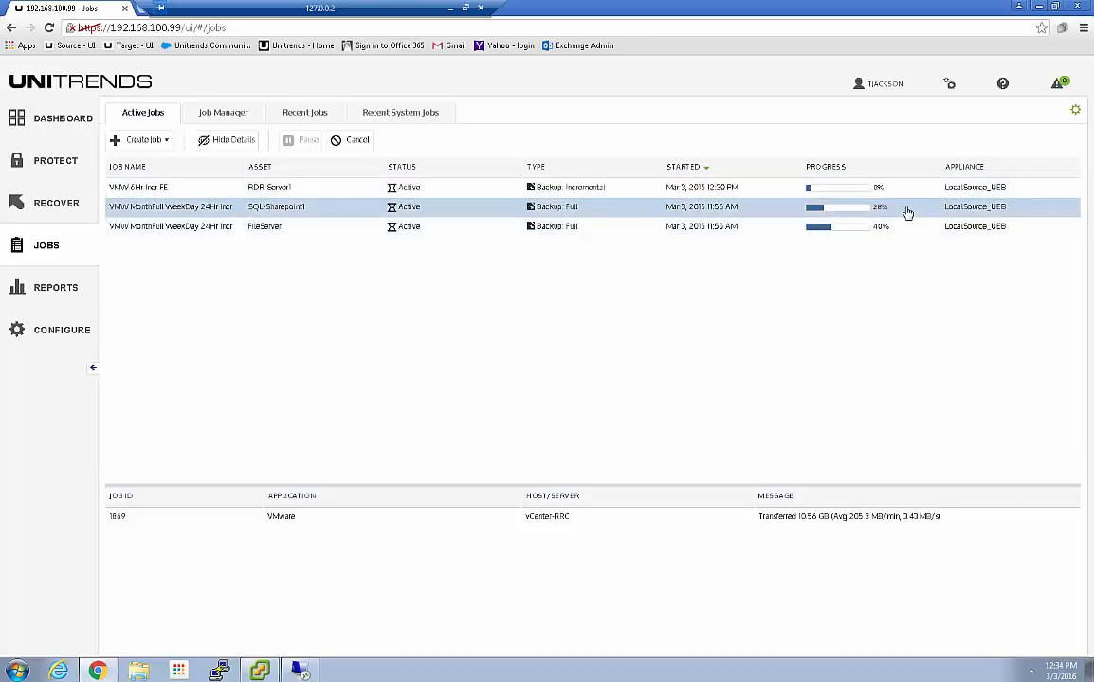
{"action": "left_click", "coordinate": [902, 233]}
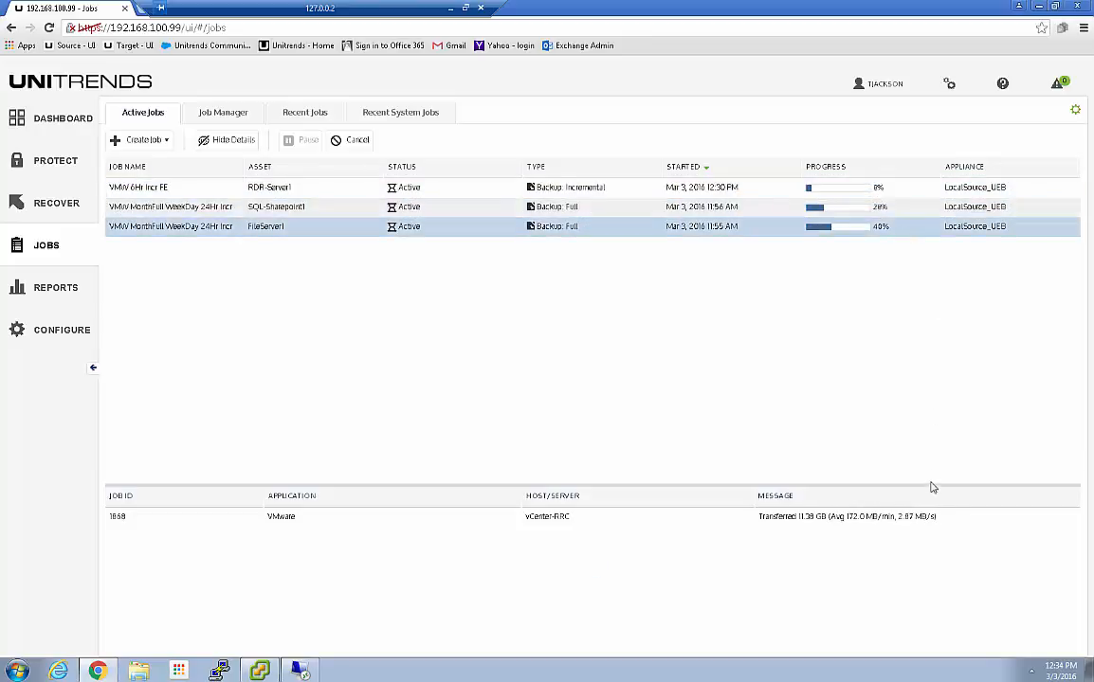
{"action": "left_click", "coordinate": [896, 192]}
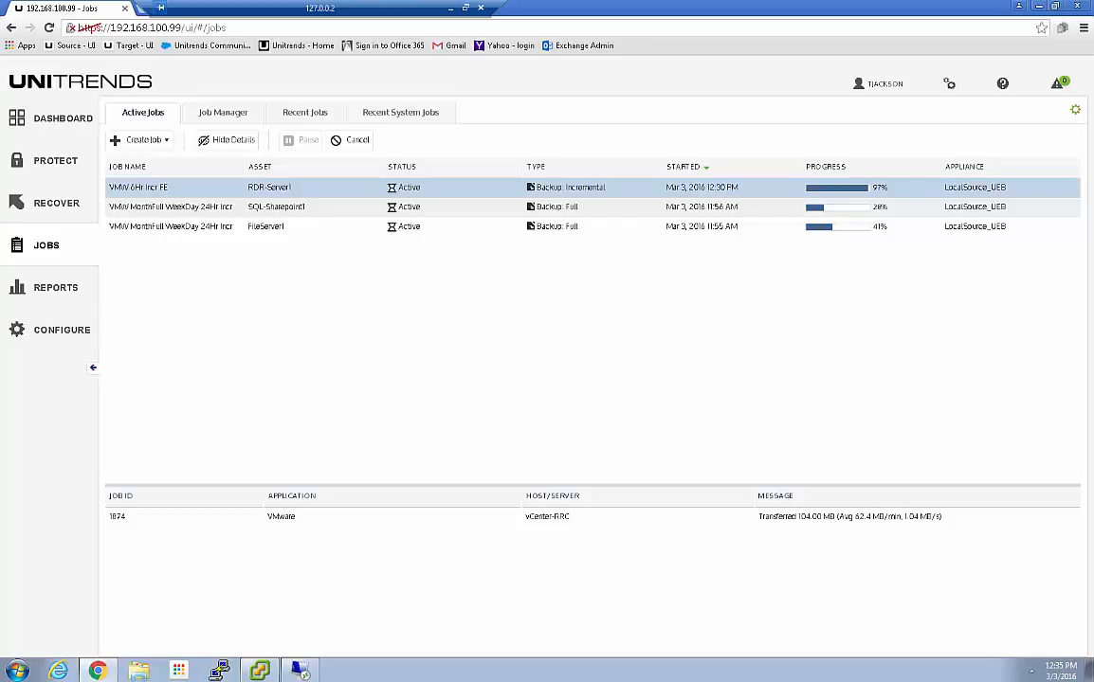
{"action": "left_click", "coordinate": [262, 665]}
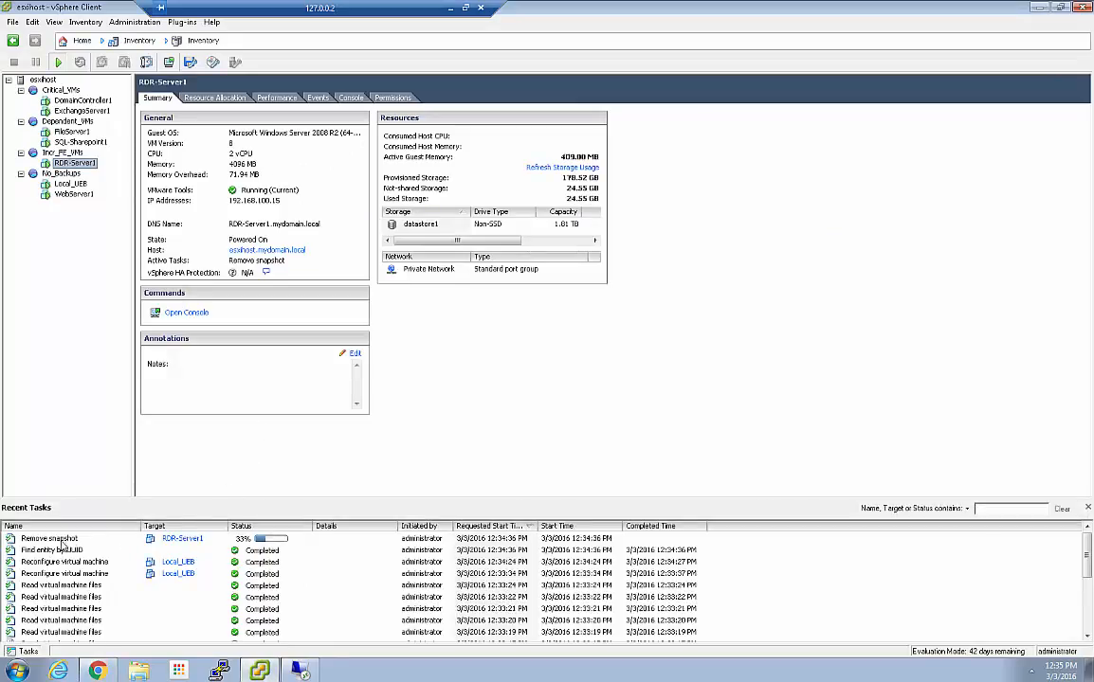
Inspect RDR-Server1's Unitrends_backup snapshot in Snapshot Manager, then minimize vSphere Client
{"action": "right_click", "coordinate": [76, 164]}
{"action": "mouse_move", "coordinate": [124, 197]}
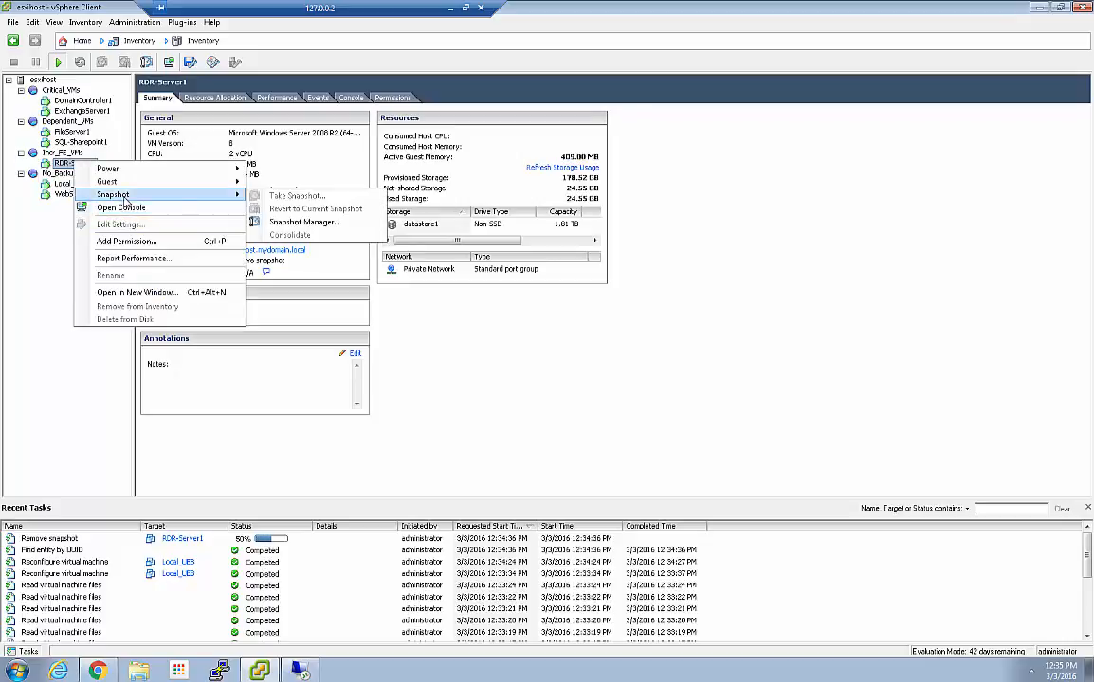
{"action": "left_click", "coordinate": [307, 223]}
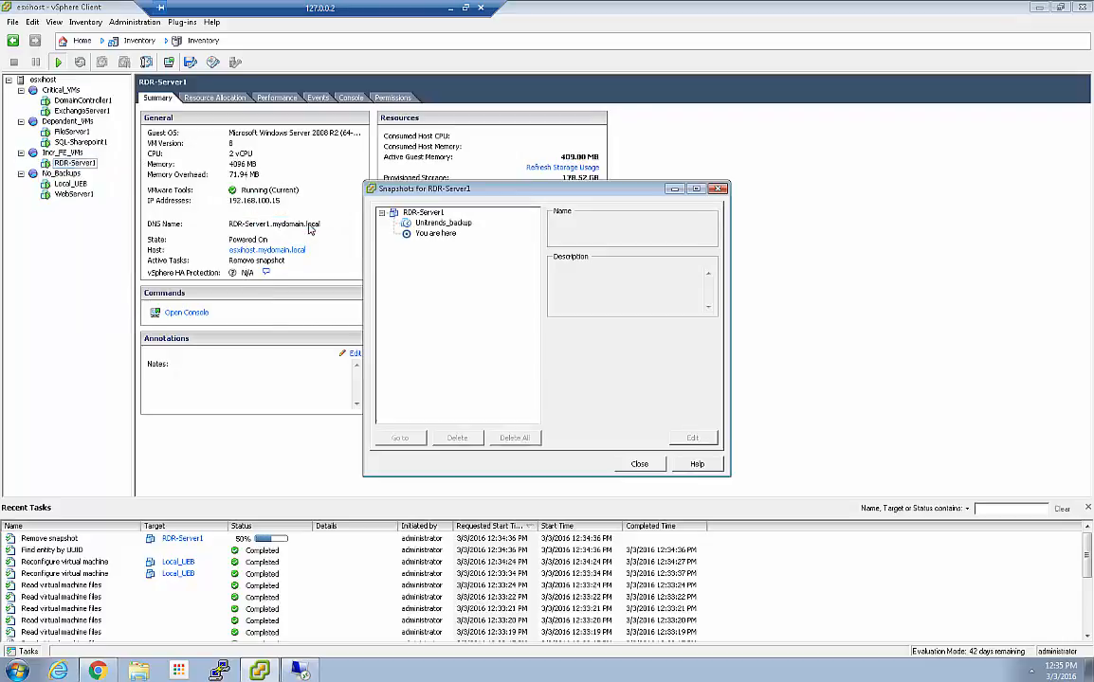
{"action": "left_click", "coordinate": [467, 225]}
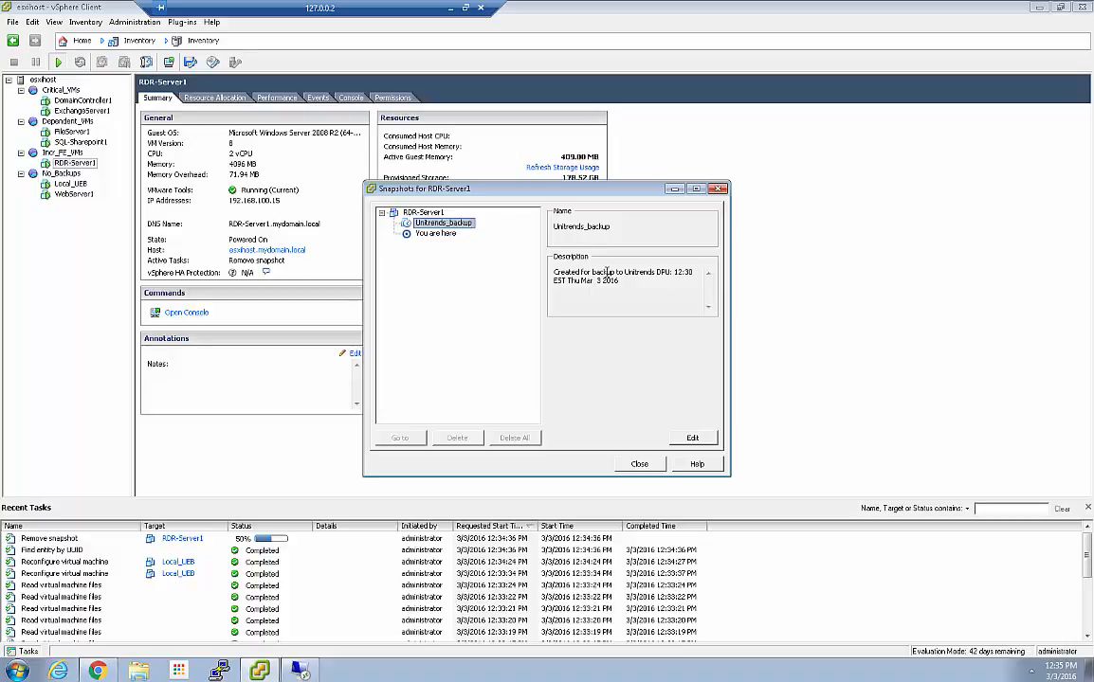
{"action": "left_click", "coordinate": [638, 464]}
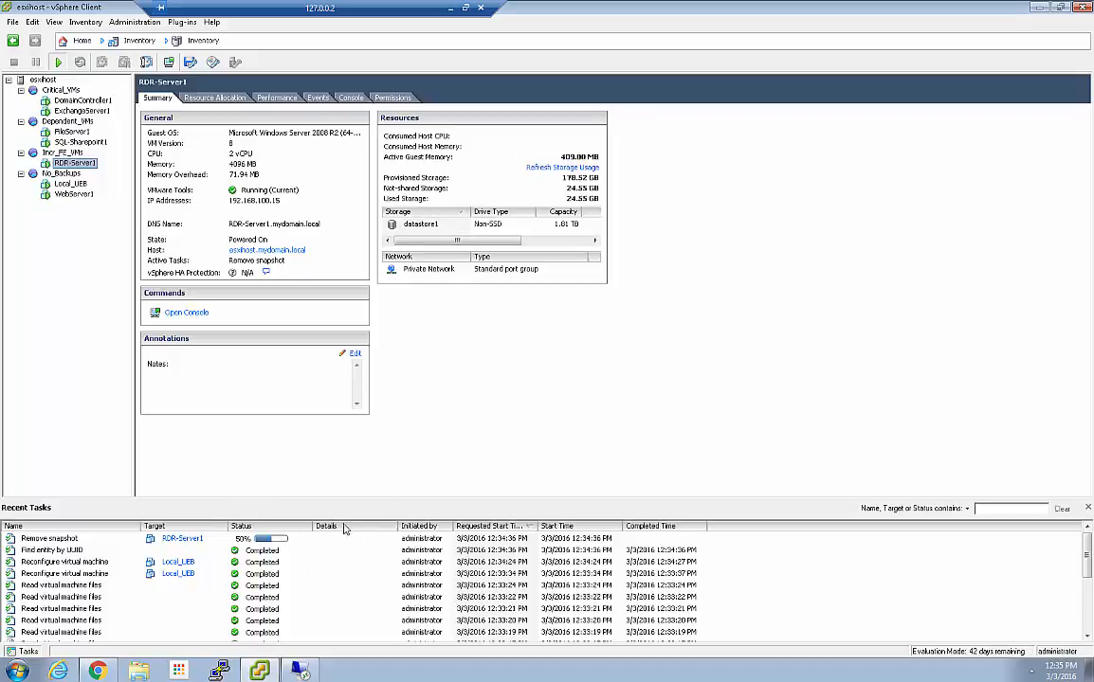
{"action": "left_click", "coordinate": [1038, 8]}
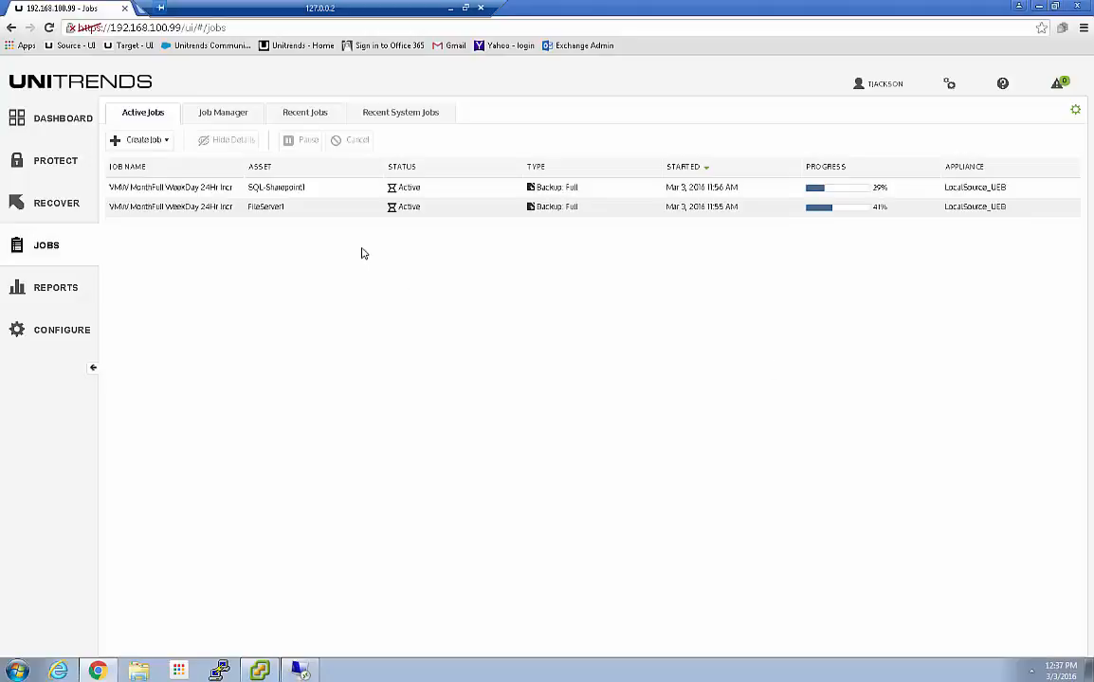
Check the VMW 6Hr Incr FE run in recent jobs, then list RDR-Server1's backups in the Backup Catalog
{"action": "left_click", "coordinate": [299, 115]}
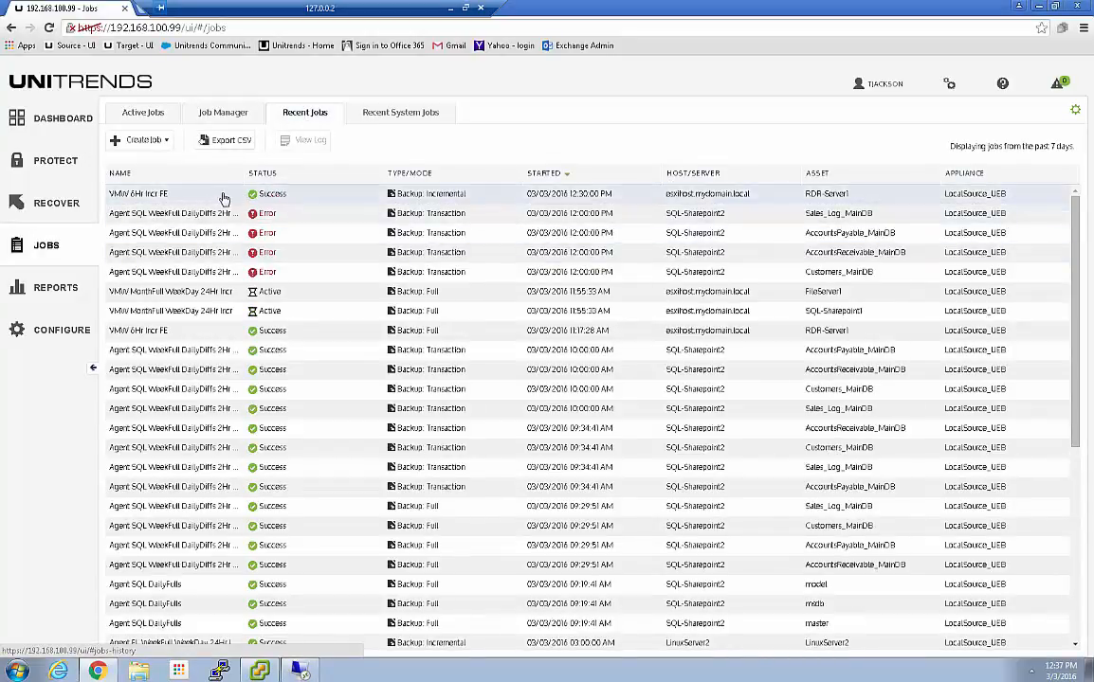
{"action": "left_click", "coordinate": [376, 198]}
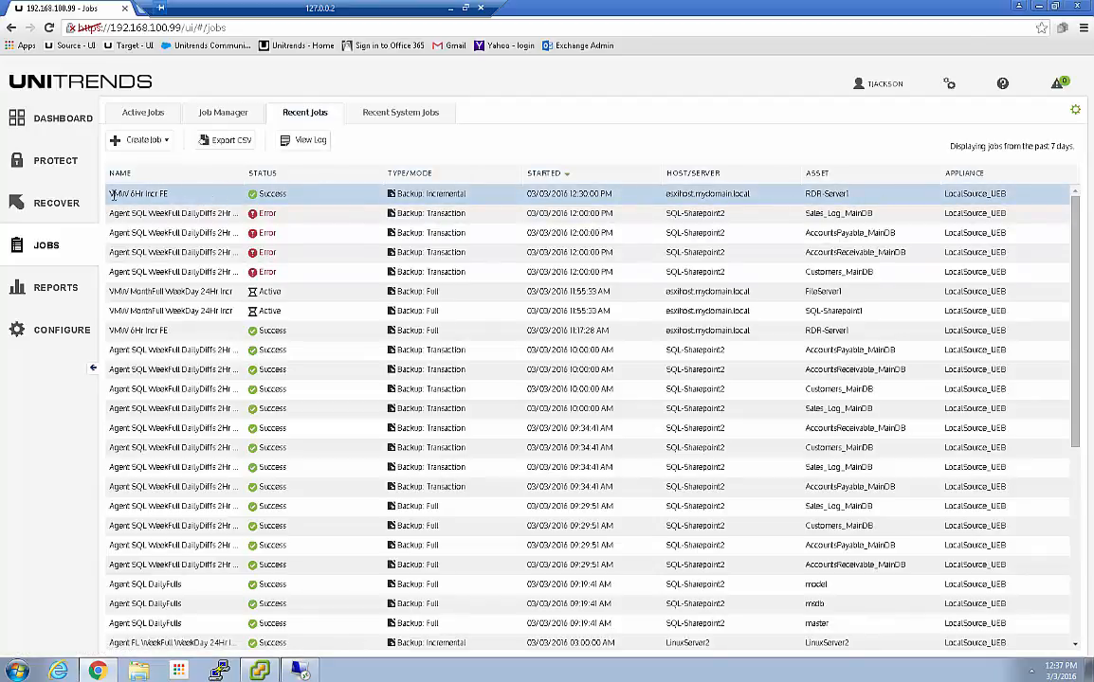
{"action": "left_click", "coordinate": [49, 209]}
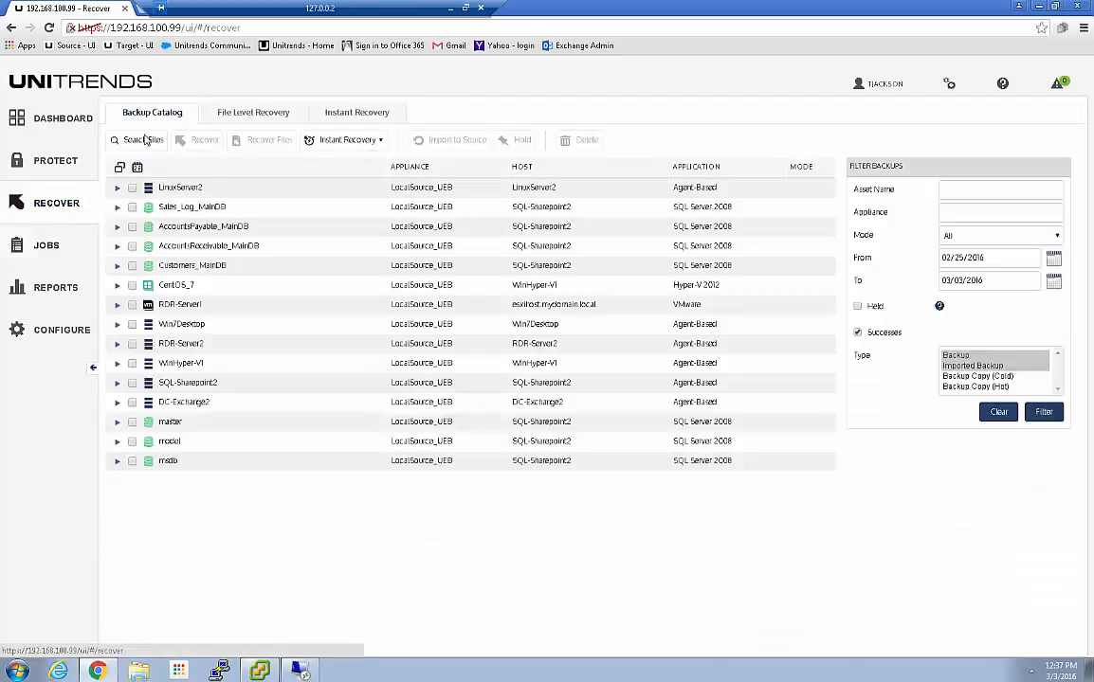
{"action": "left_click", "coordinate": [118, 304]}
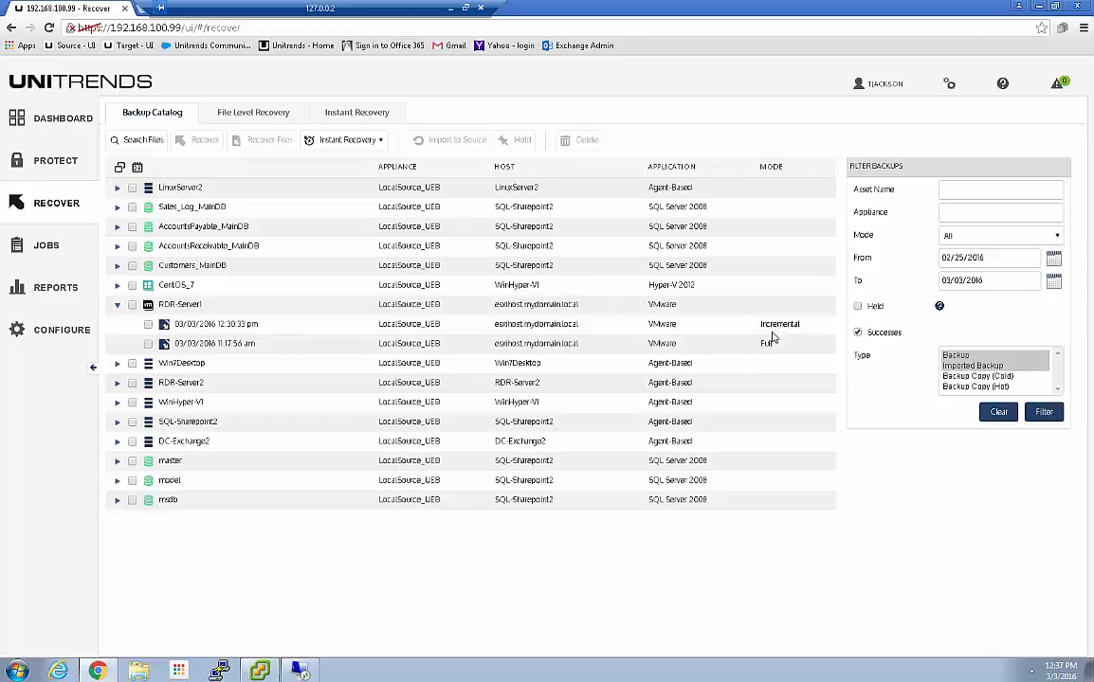
Review Instant Recovery options for the 12:30:33 pm incremental backup, then return to Jobs
{"action": "left_click", "coordinate": [147, 324]}
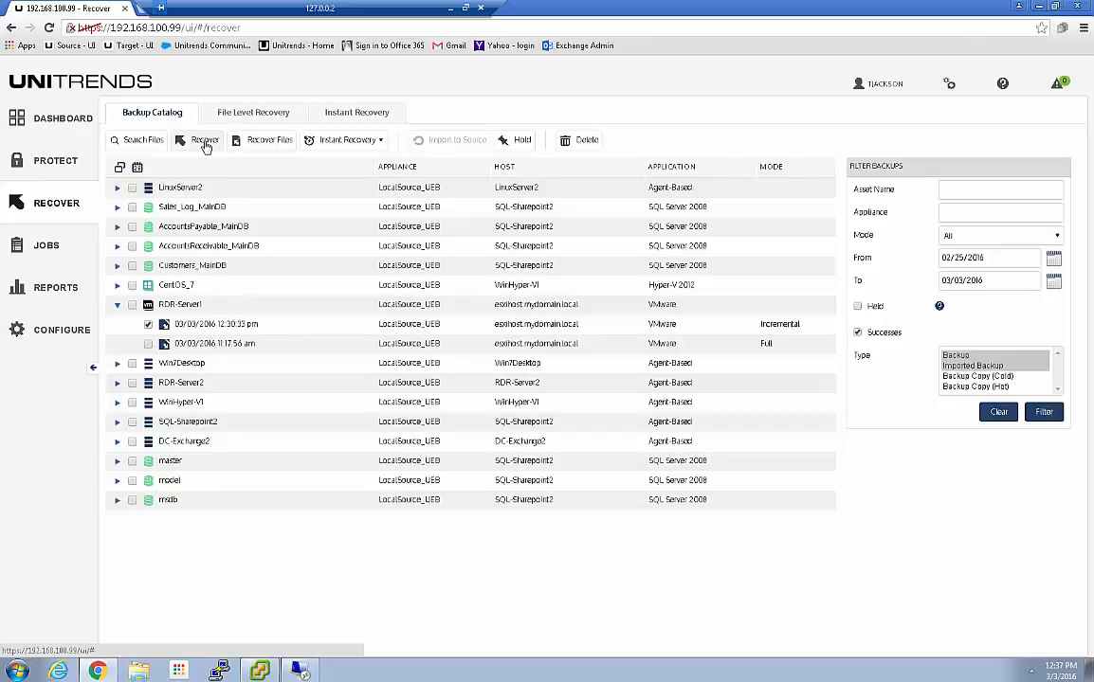
{"action": "left_click", "coordinate": [343, 142]}
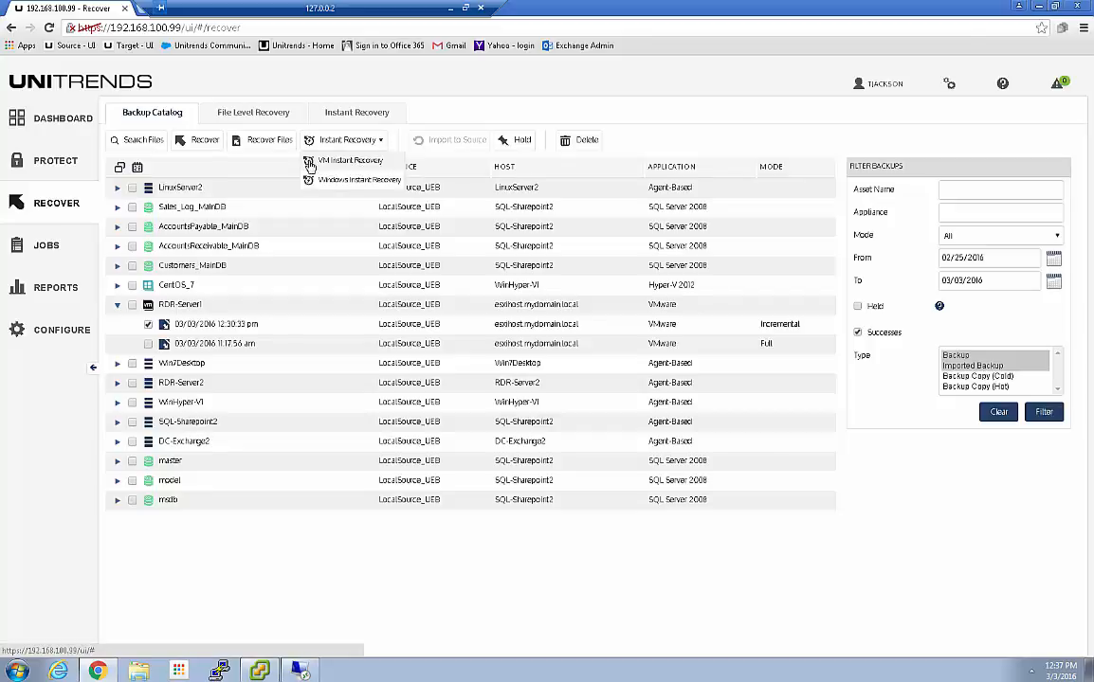
{"action": "left_click", "coordinate": [274, 165]}
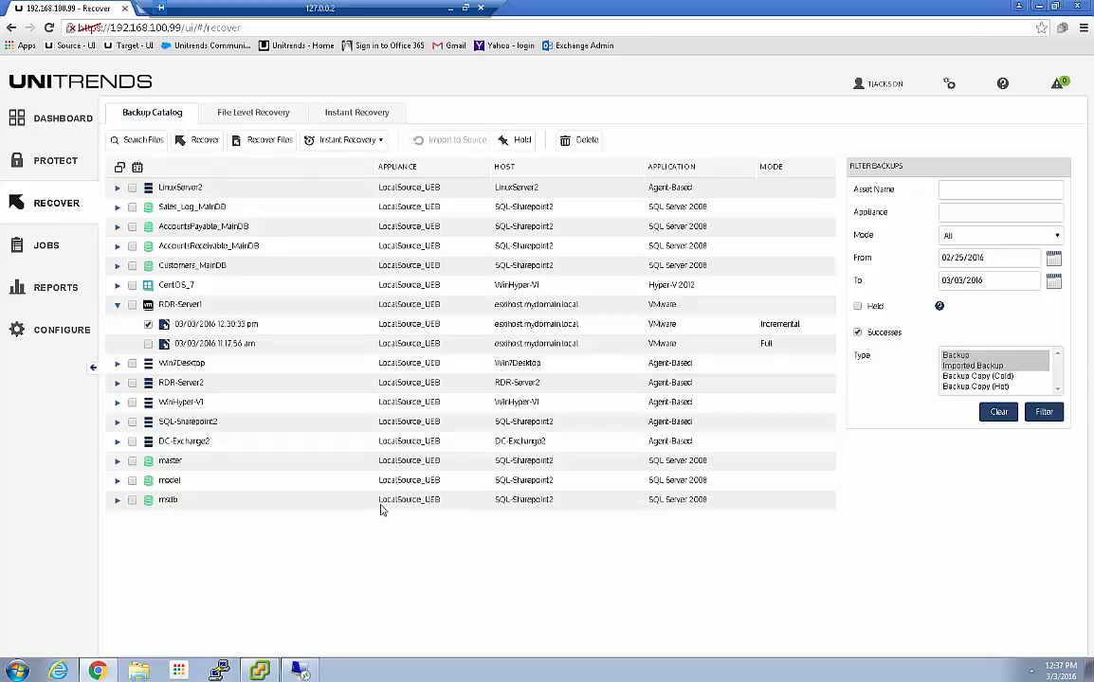
{"action": "left_click", "coordinate": [94, 249]}
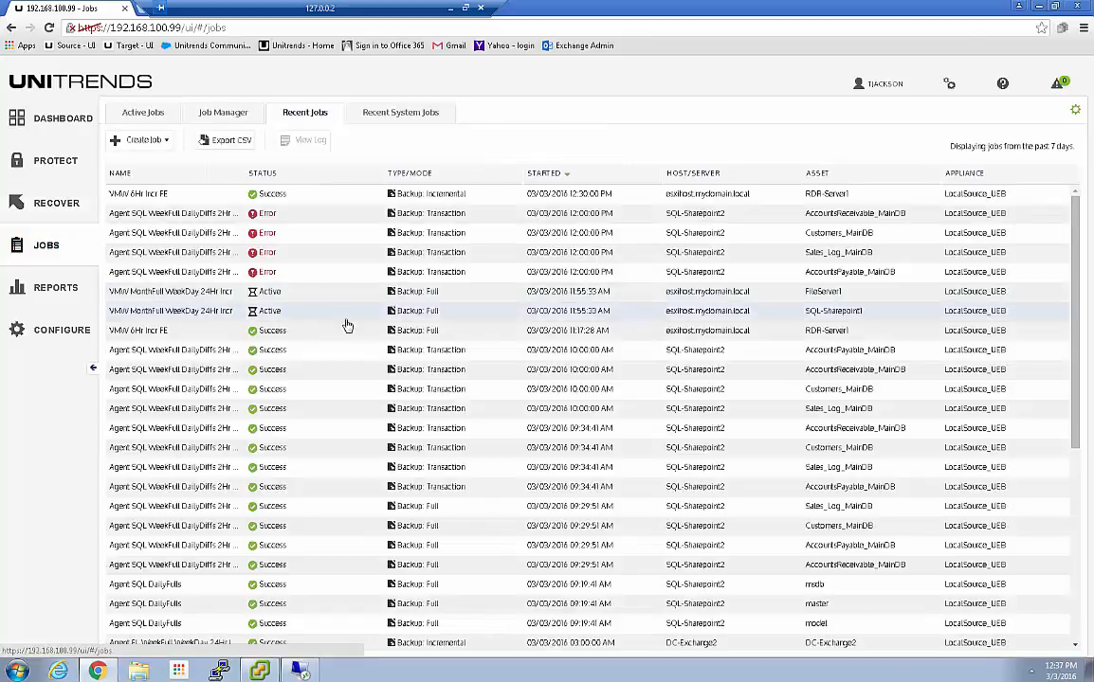
View details of the running FileServer1 backup in Active Jobs, then switch to vSphere Client
{"action": "left_click", "coordinate": [142, 114]}
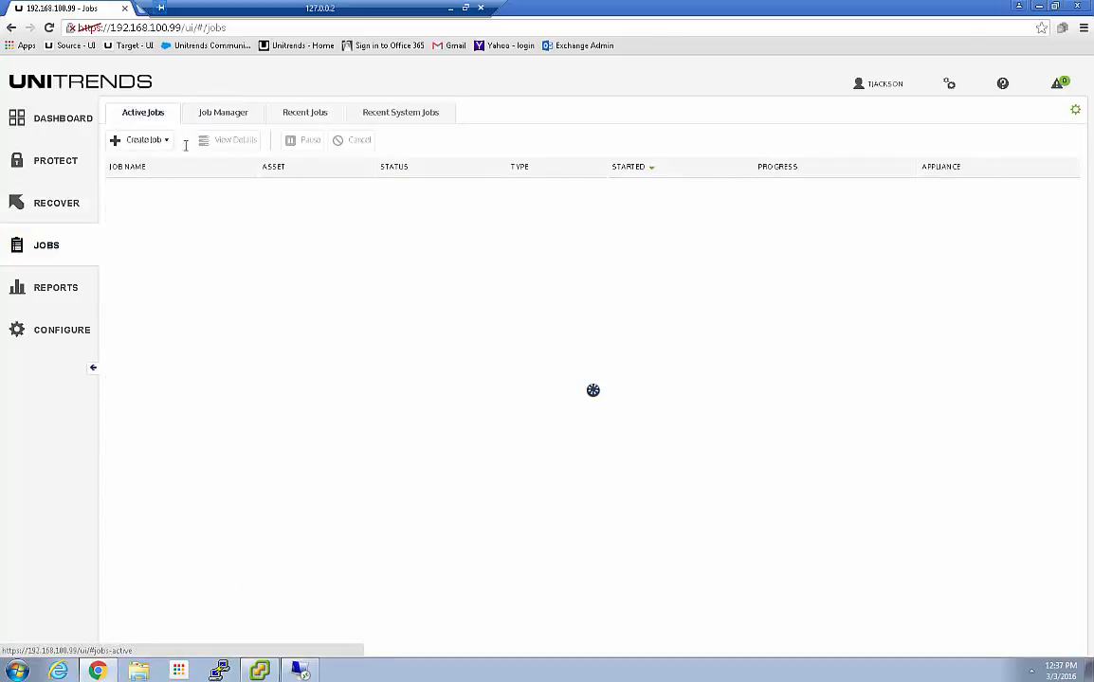
{"action": "left_click", "coordinate": [725, 207]}
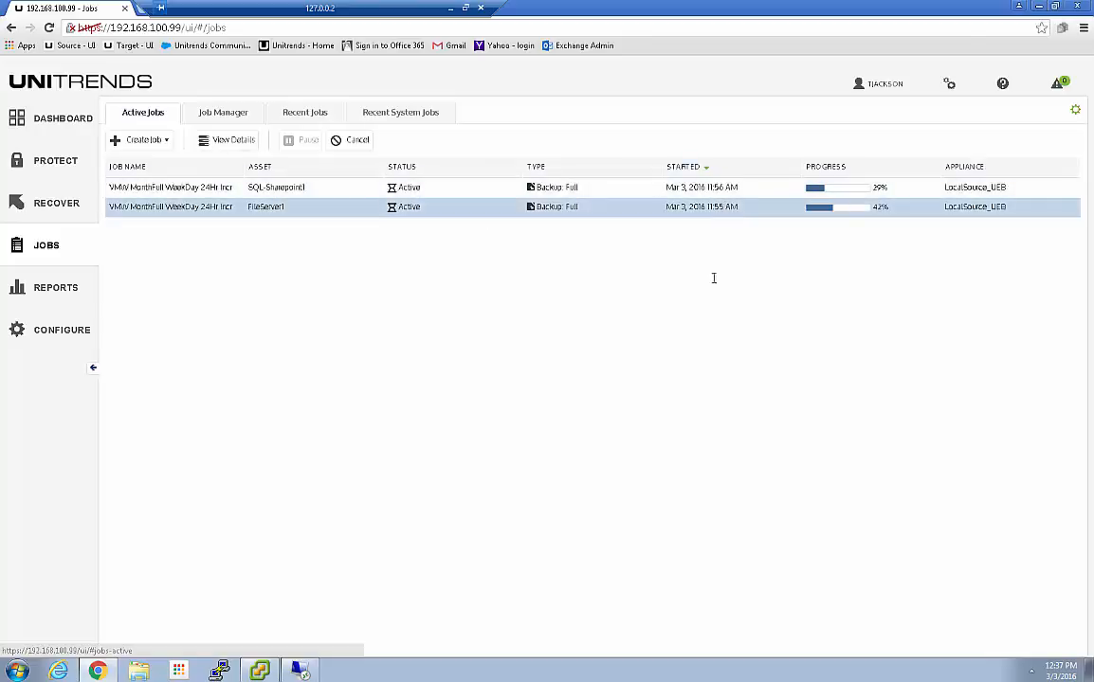
{"action": "left_click", "coordinate": [237, 141]}
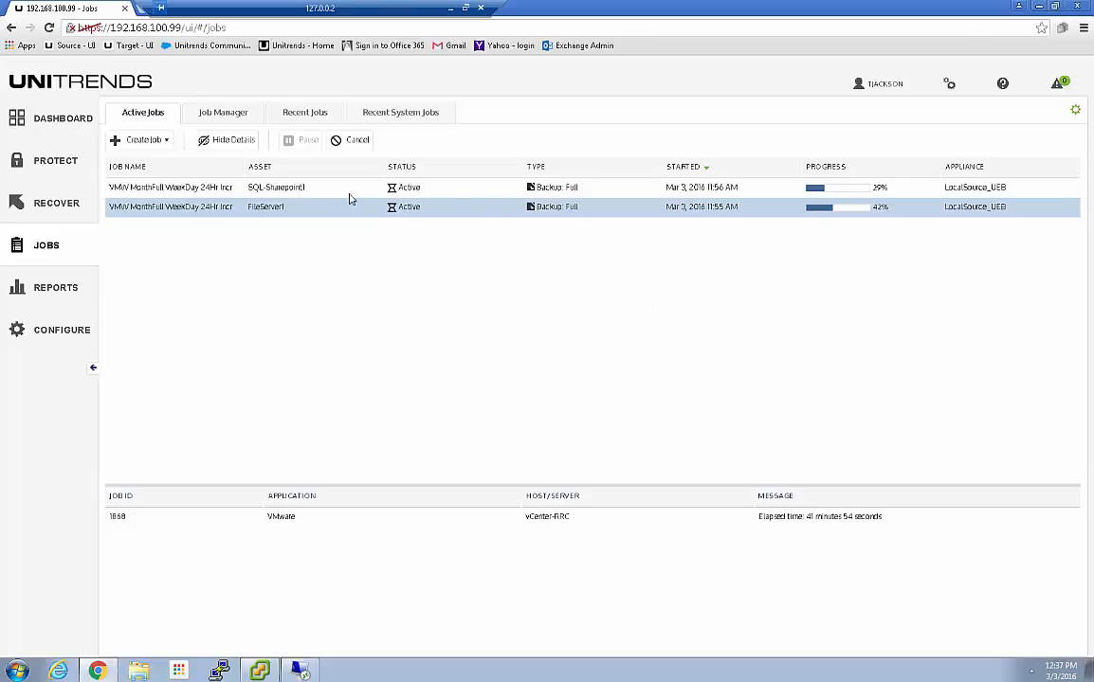
{"action": "left_click", "coordinate": [310, 189]}
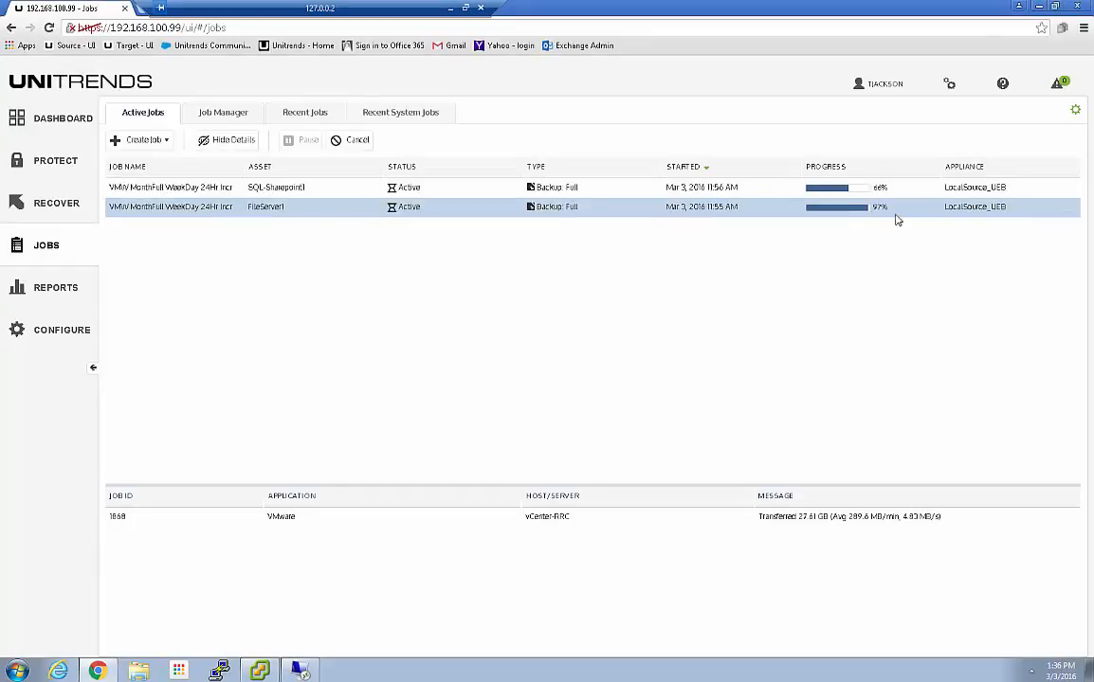
{"action": "left_click", "coordinate": [258, 671]}
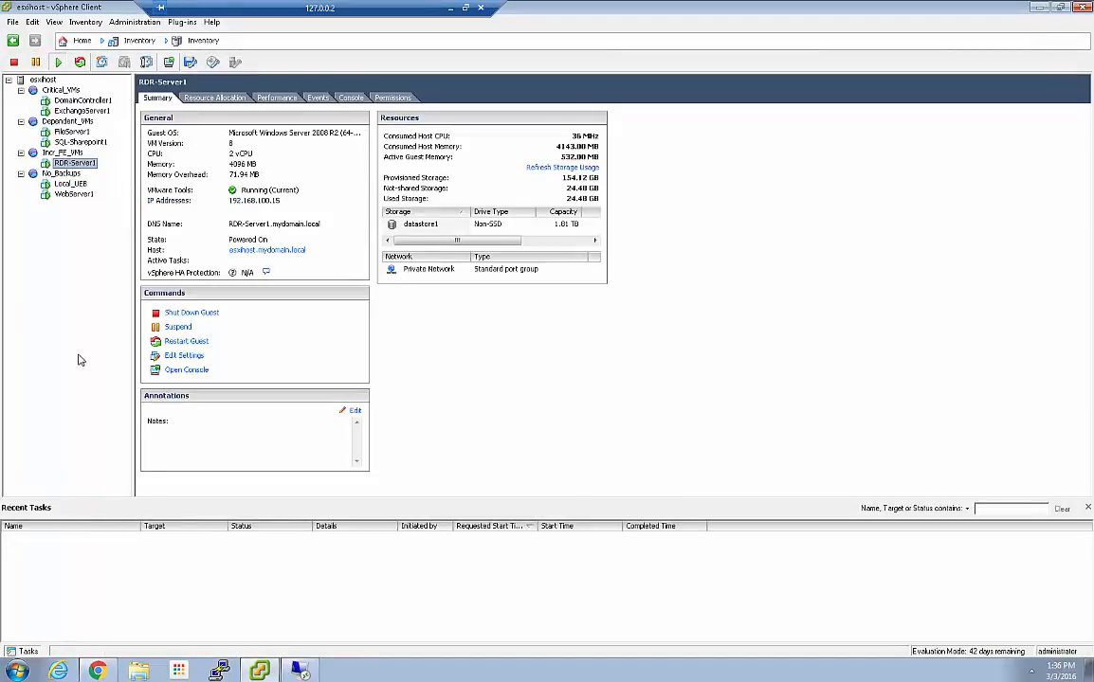
Confirm FileServer1's Unitrends backup snapshot in Snapshot Manager, then go back to Unitrends
{"action": "left_click", "coordinate": [69, 132]}
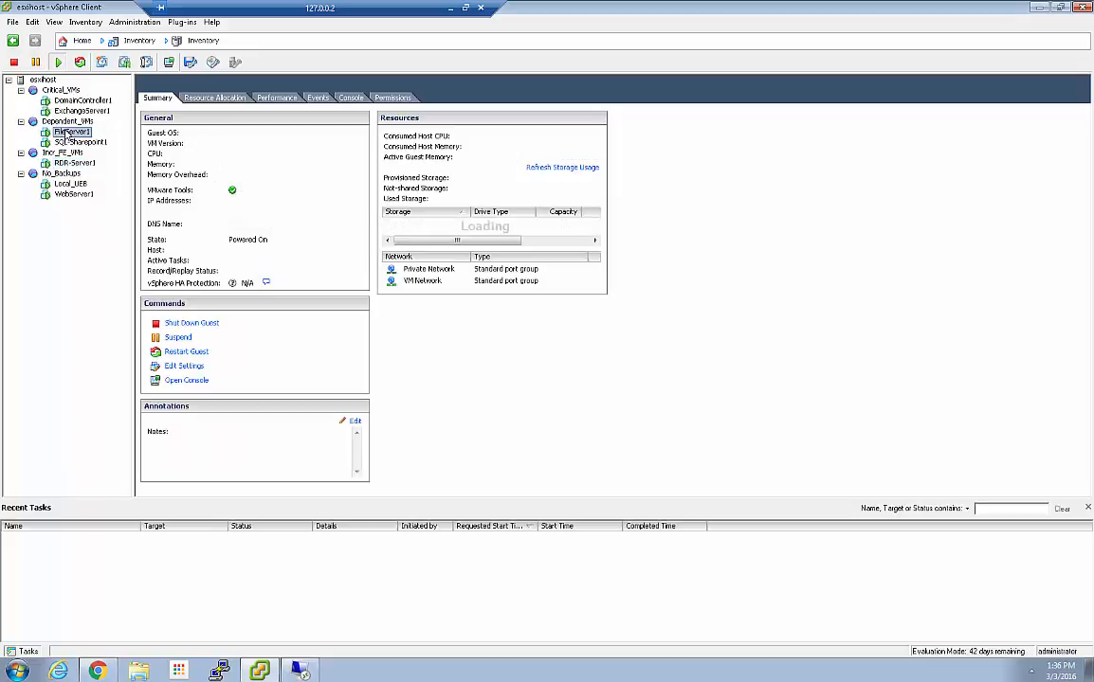
{"action": "right_click", "coordinate": [71, 136]}
{"action": "mouse_move", "coordinate": [99, 163]}
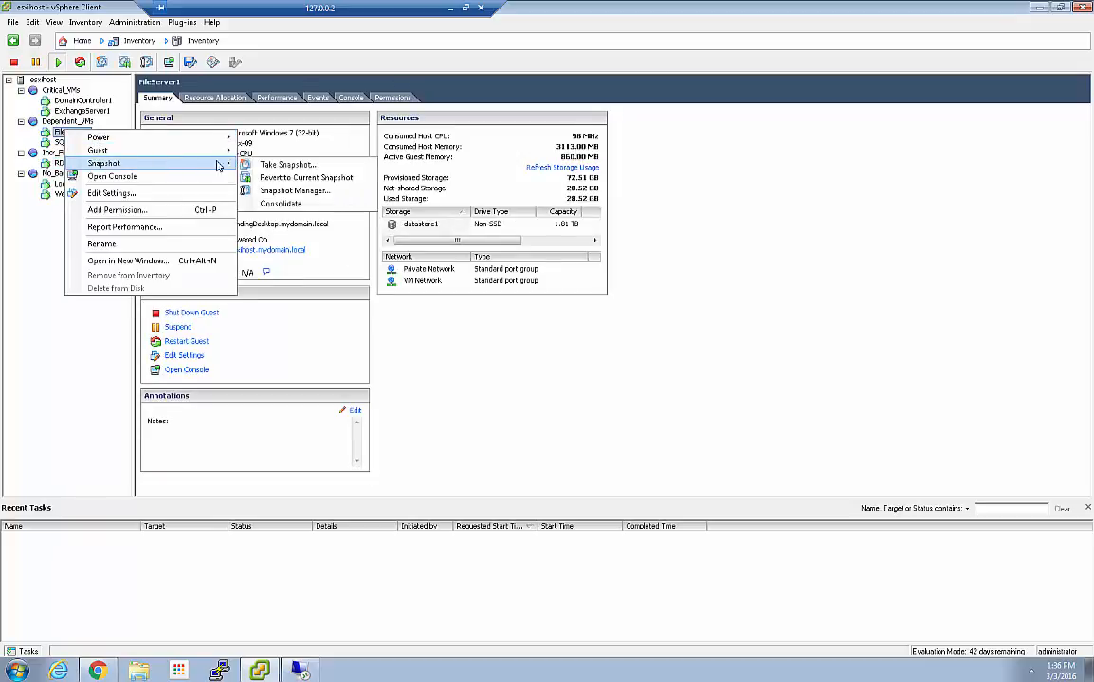
{"action": "left_click", "coordinate": [281, 191]}
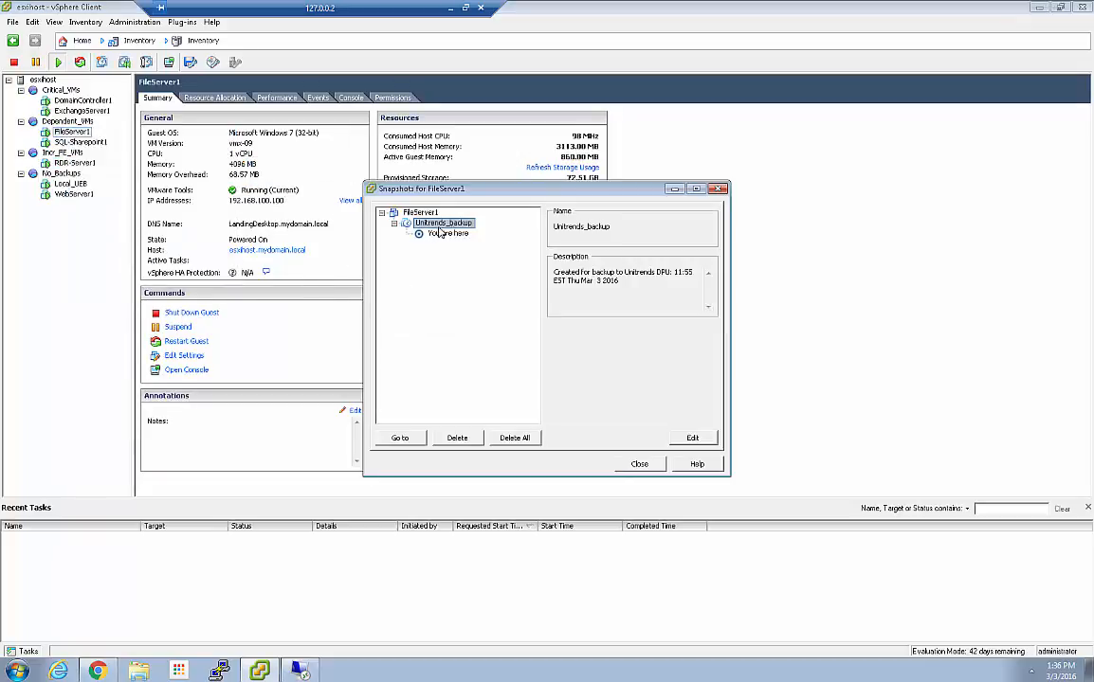
{"action": "left_click", "coordinate": [639, 463]}
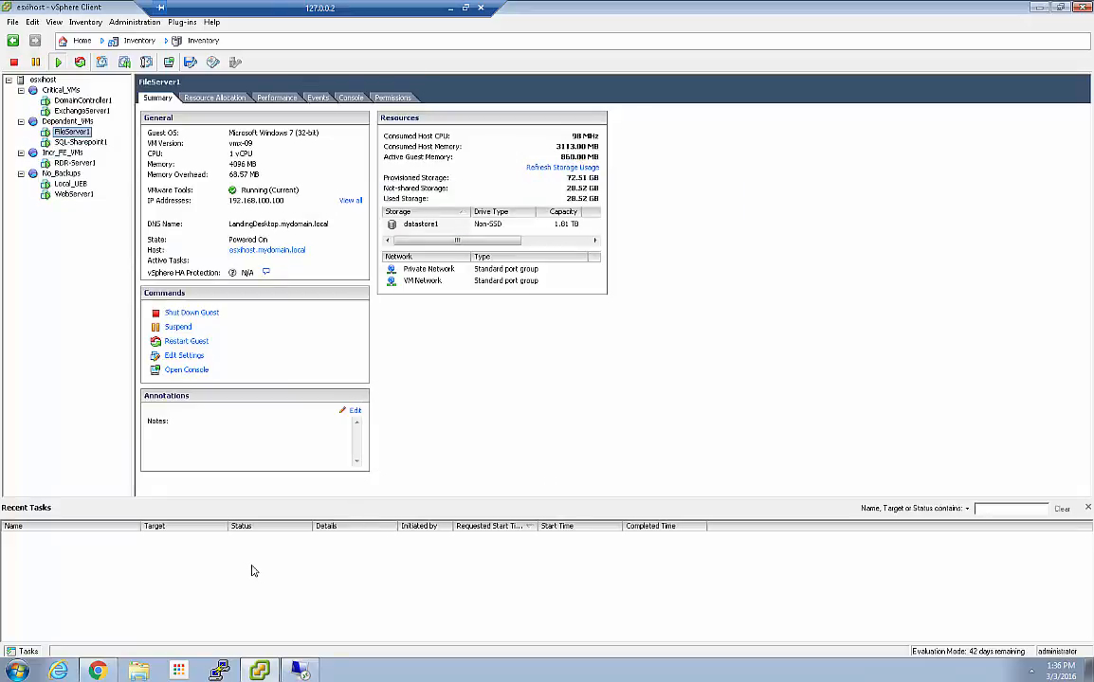
{"action": "left_click", "coordinate": [97, 671]}
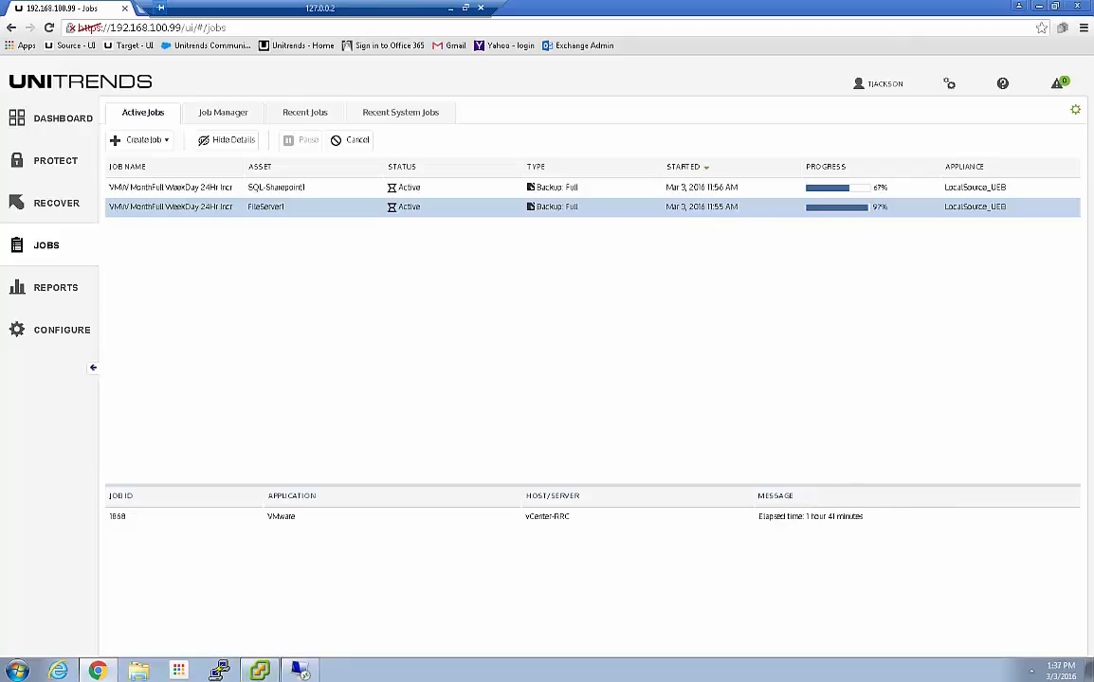
Switch to vSphere Client to watch FileServer1's Remove snapshot task
{"action": "left_click", "coordinate": [260, 671]}
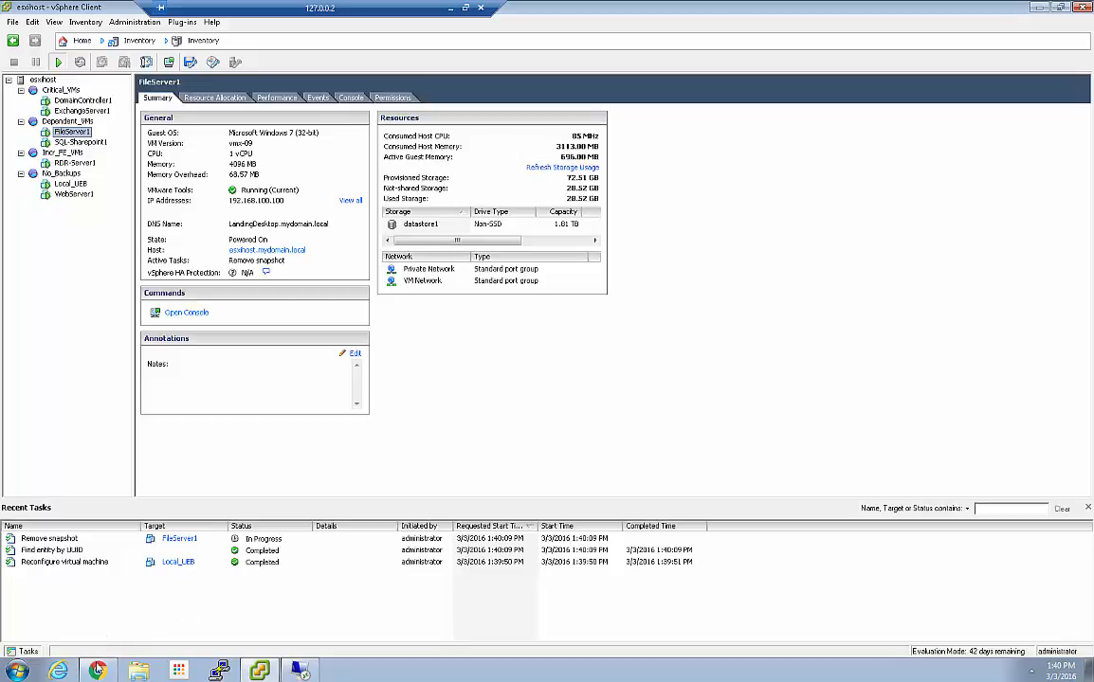
Go back from vSphere Client to Unitrends' Active Jobs page
{"action": "mouse_move", "coordinate": [100, 673]}
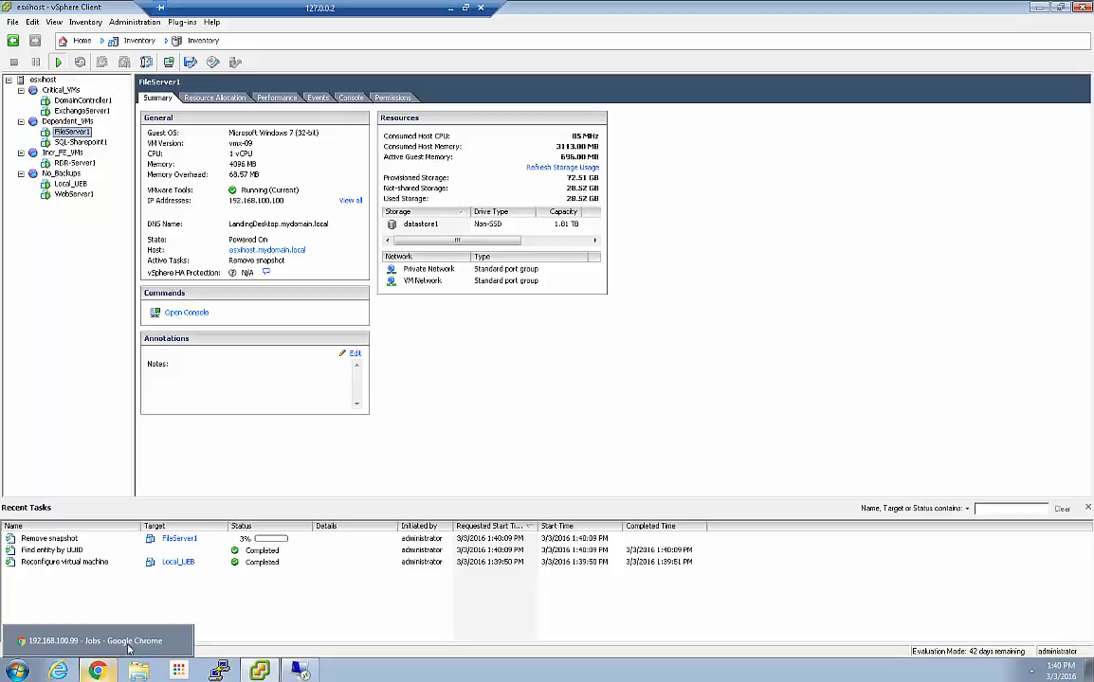
{"action": "left_click", "coordinate": [165, 605]}
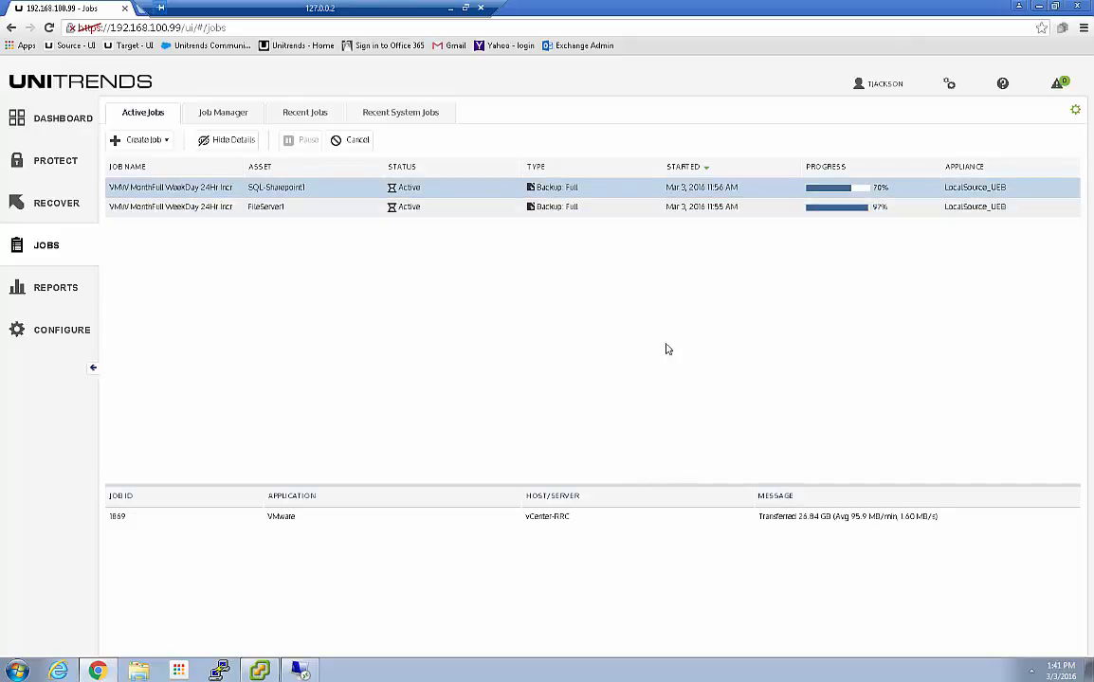
Create a VMware Assets backup job with WebServer1 from esxihost > No_Backups, and edit its disk settings
{"action": "left_click", "coordinate": [150, 140]}
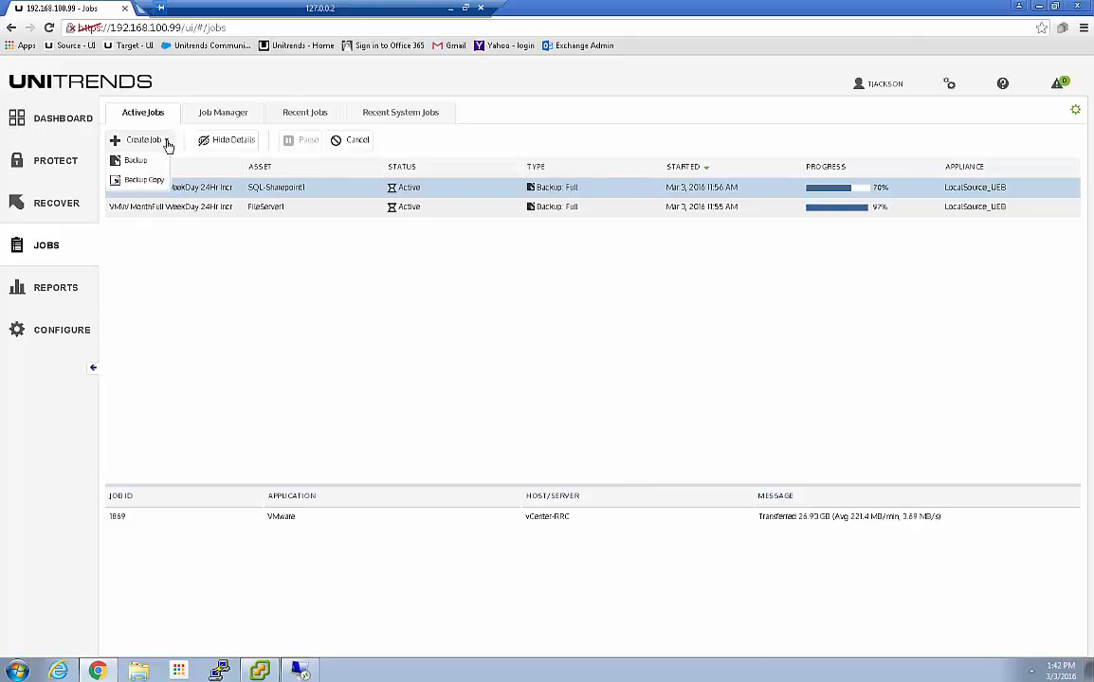
{"action": "left_click", "coordinate": [135, 162]}
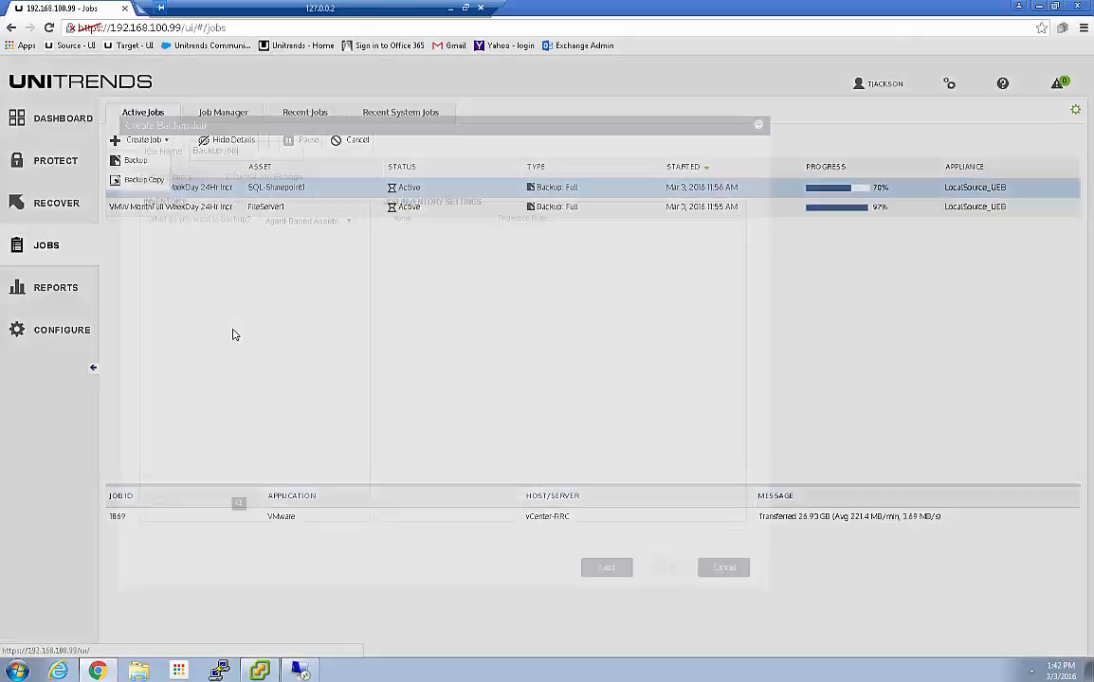
{"action": "left_click", "coordinate": [453, 223]}
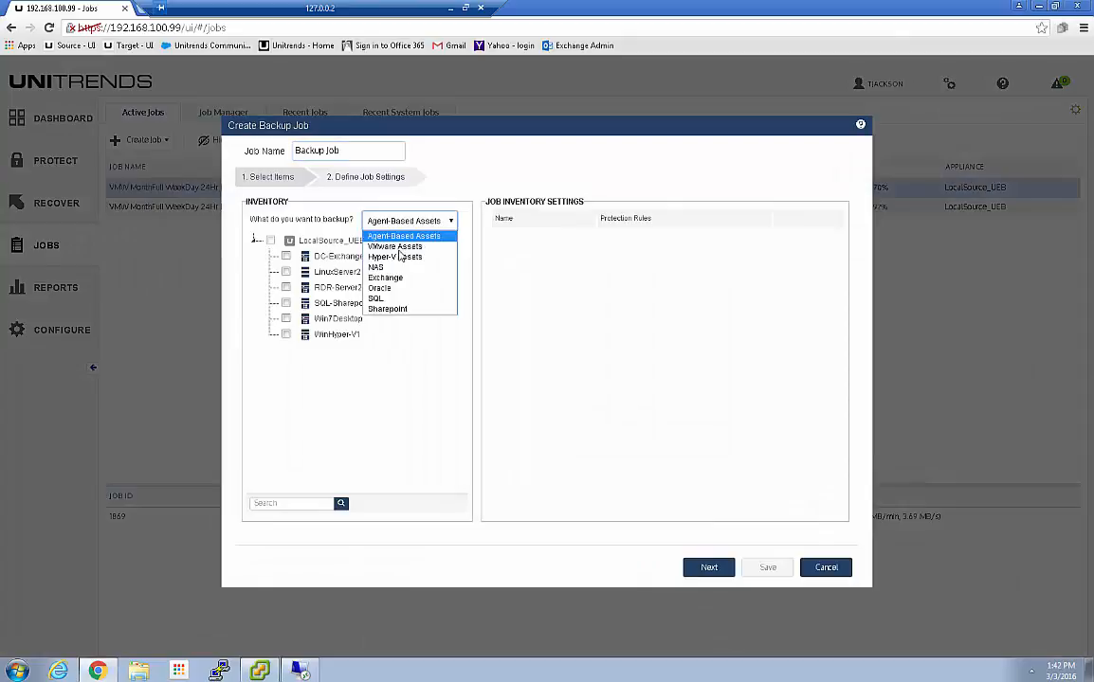
{"action": "left_click", "coordinate": [402, 245]}
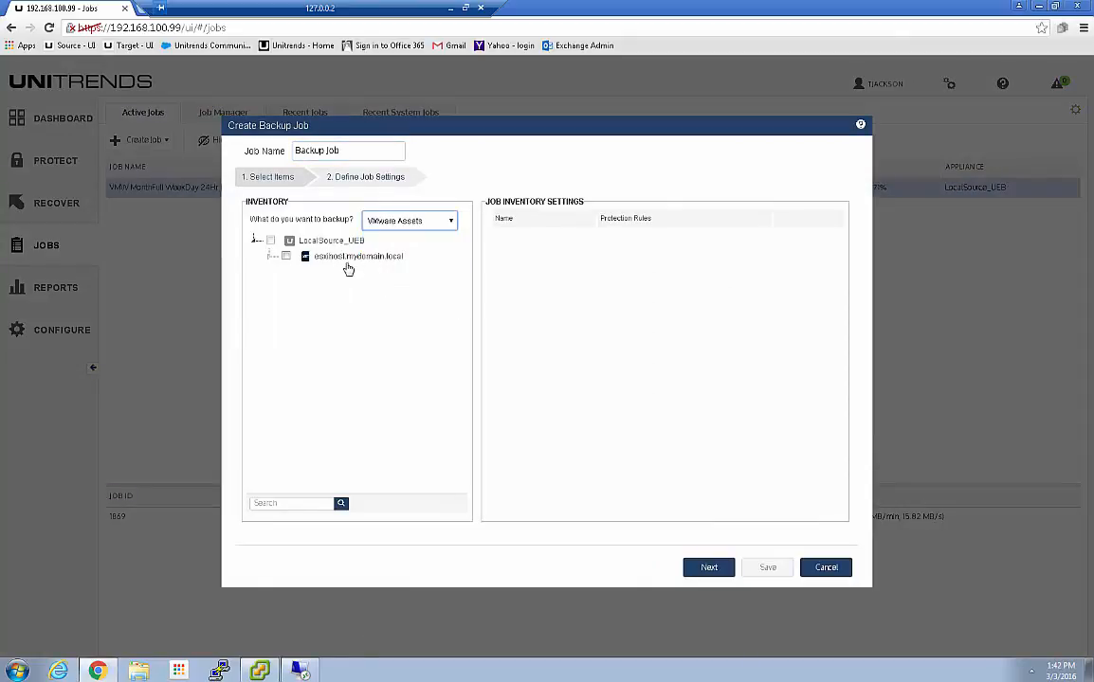
{"action": "left_click", "coordinate": [272, 256]}
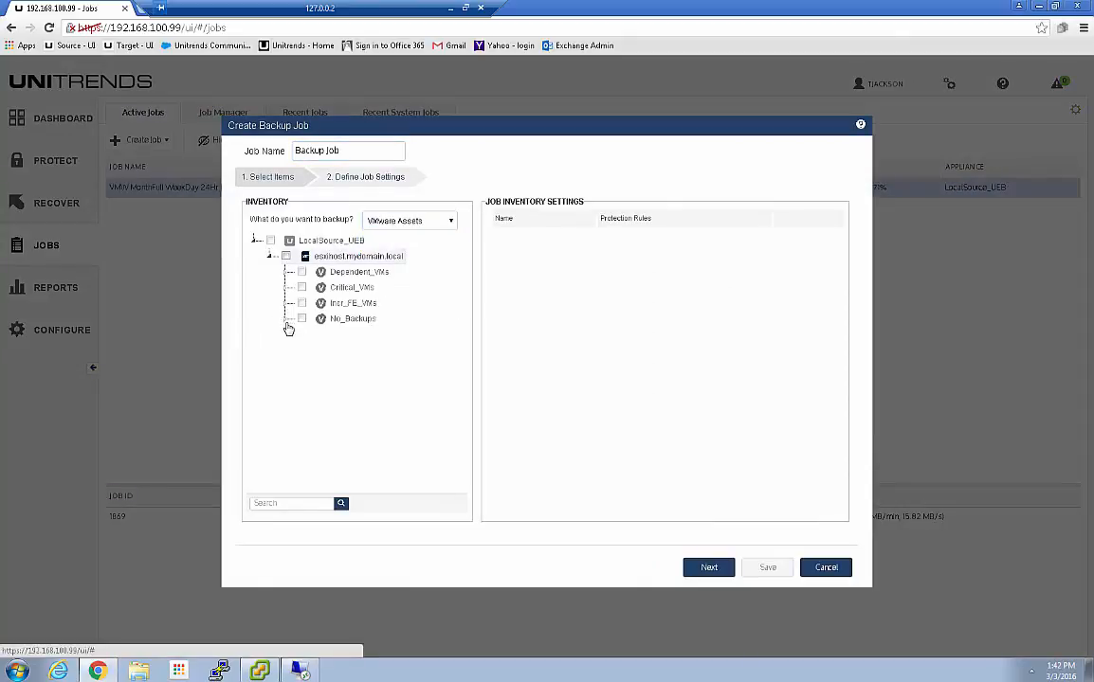
{"action": "left_click", "coordinate": [286, 320]}
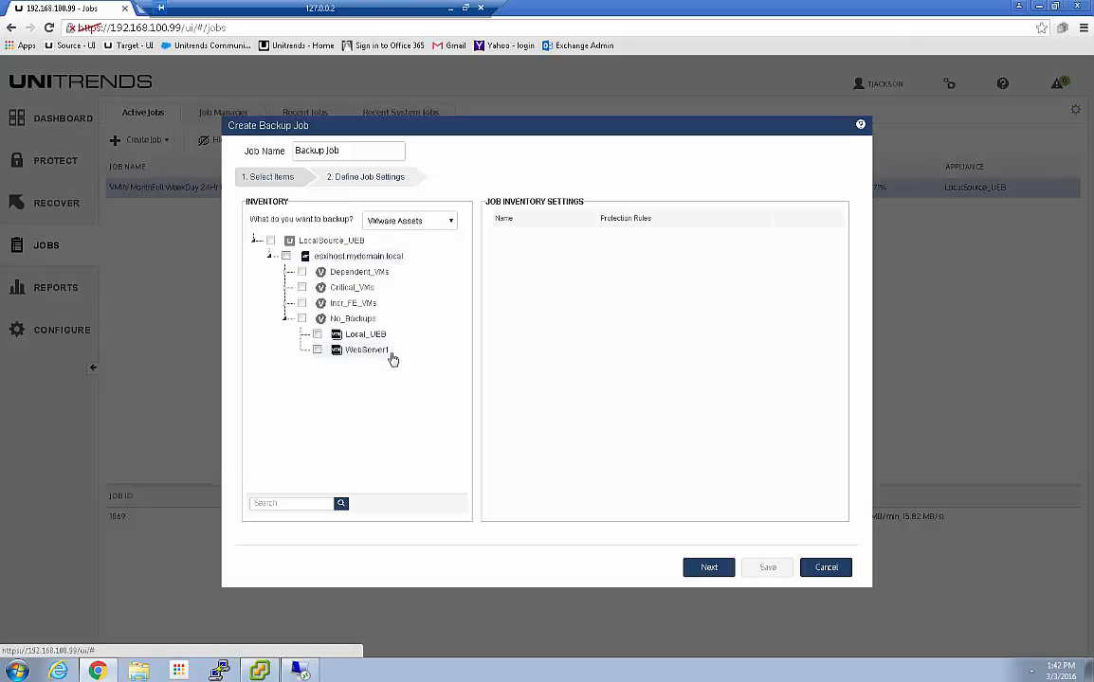
{"action": "left_click", "coordinate": [317, 350]}
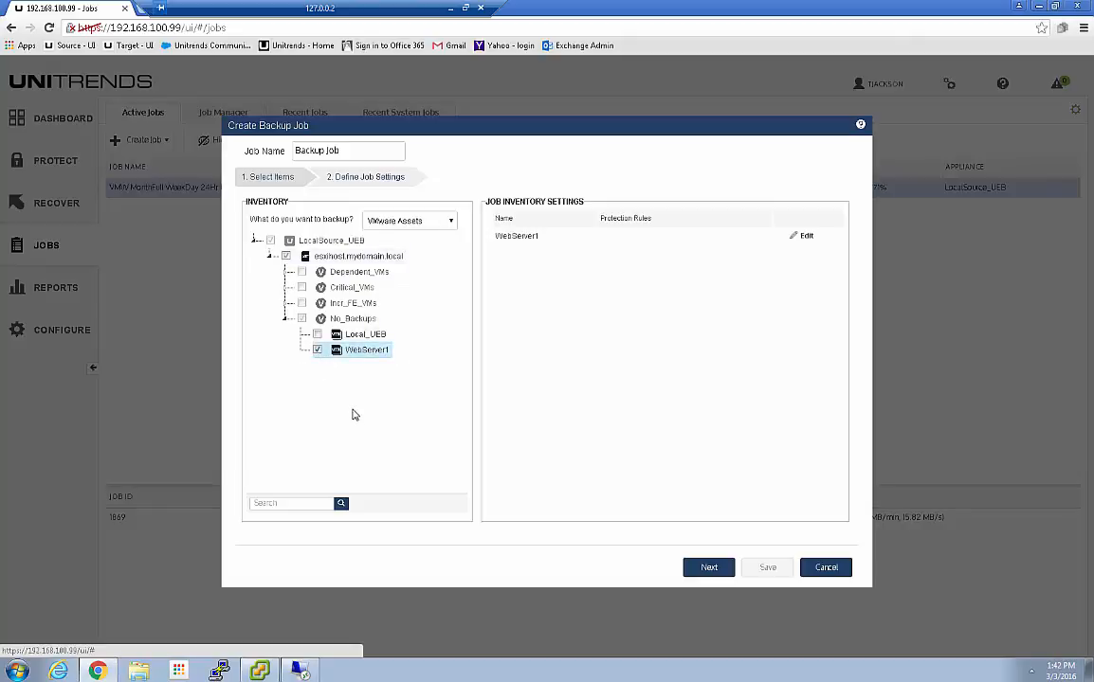
{"action": "left_click", "coordinate": [808, 238]}
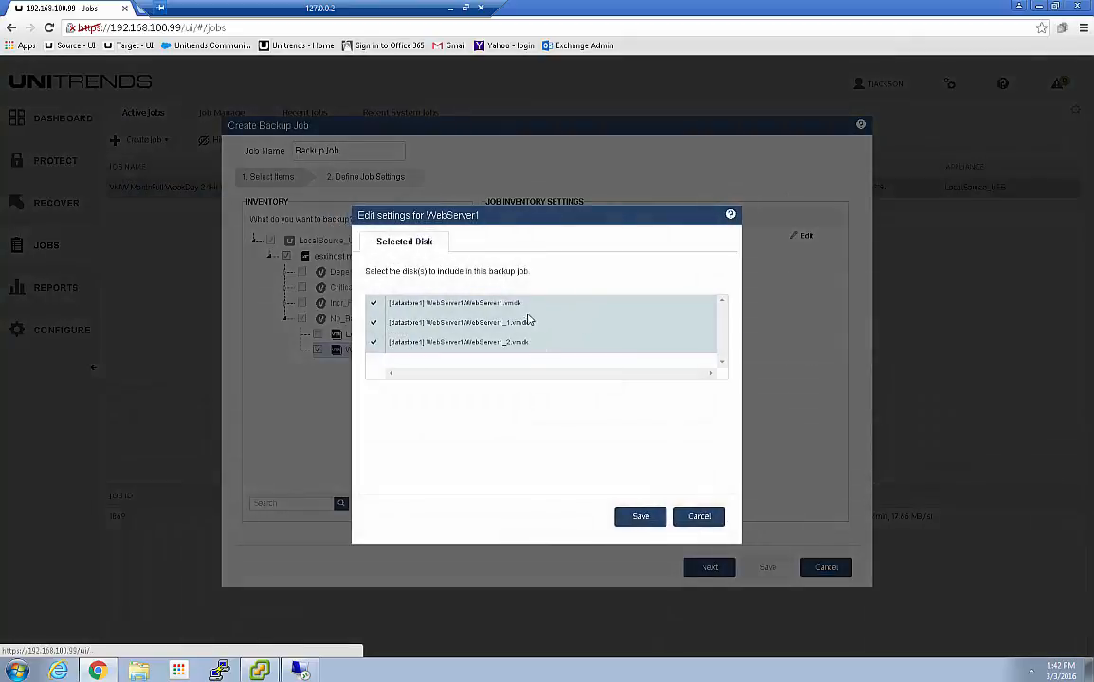
Uncheck the WebServer1_1.vmdk and WebServer1_2.vmdk disks in WebServer1's settings
{"action": "left_click", "coordinate": [375, 326]}
{"action": "left_click", "coordinate": [374, 346]}
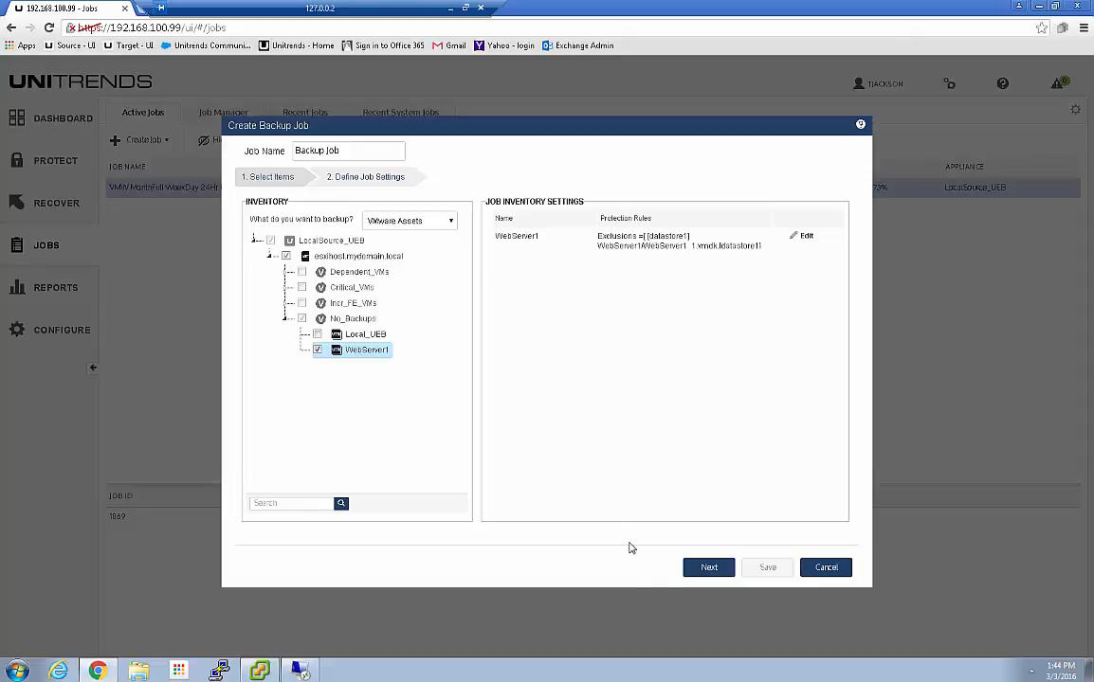
Set WebServer1's On-Demand full backup to run now to the Internal target and save the job
{"action": "left_click", "coordinate": [706, 567]}
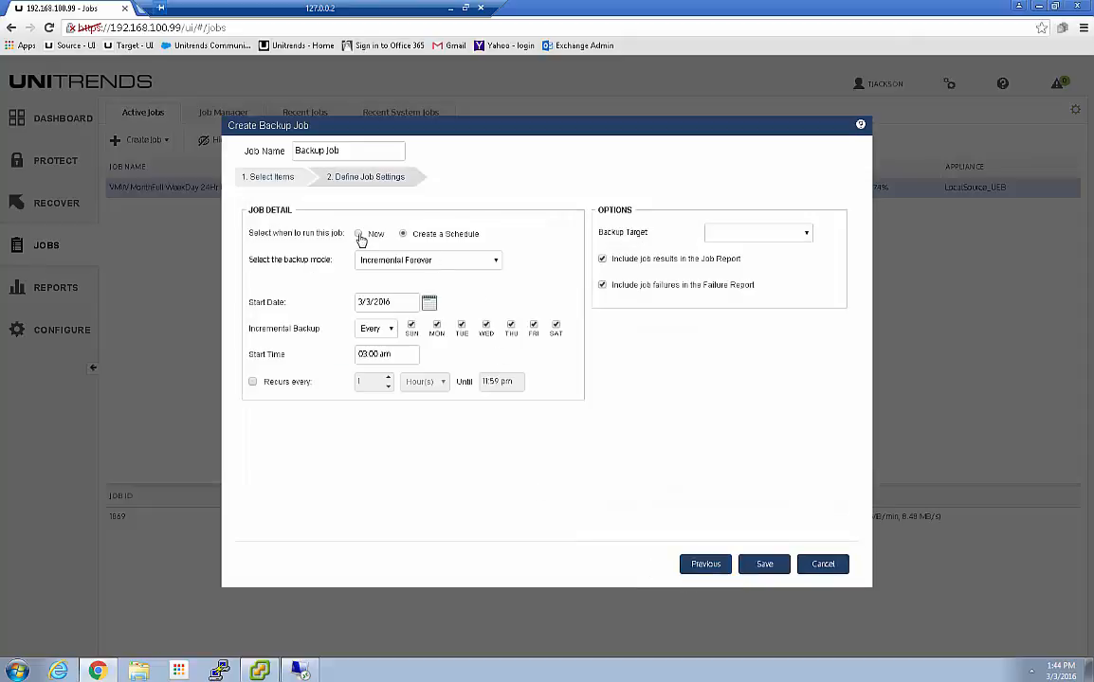
{"action": "left_click", "coordinate": [358, 234]}
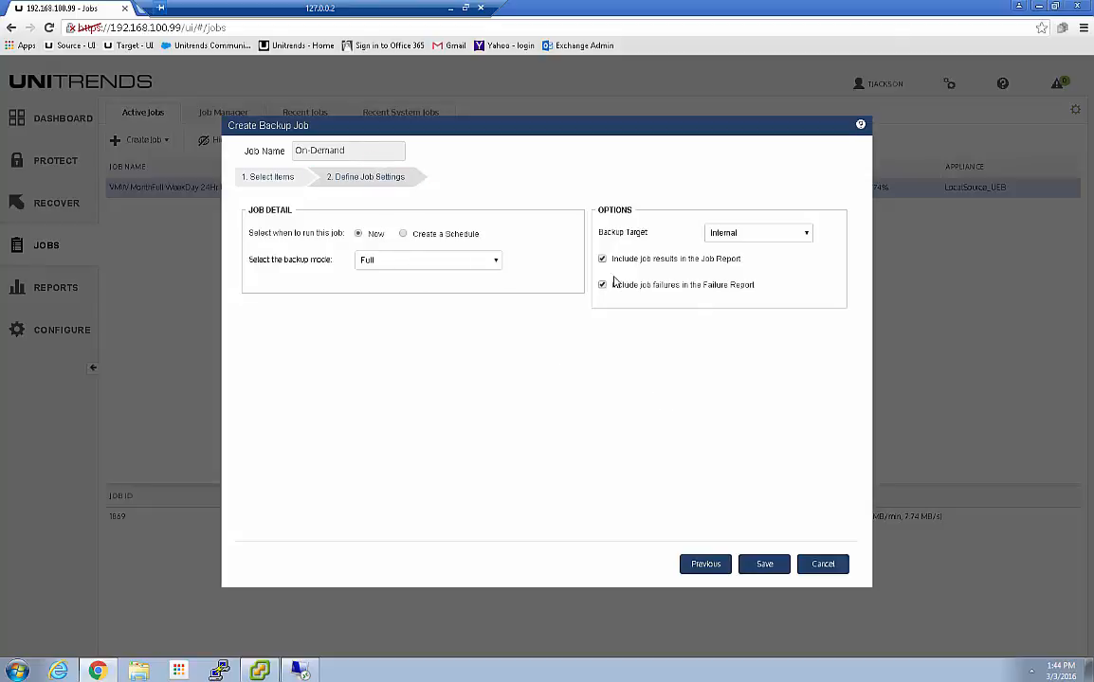
{"action": "left_click", "coordinate": [765, 566]}
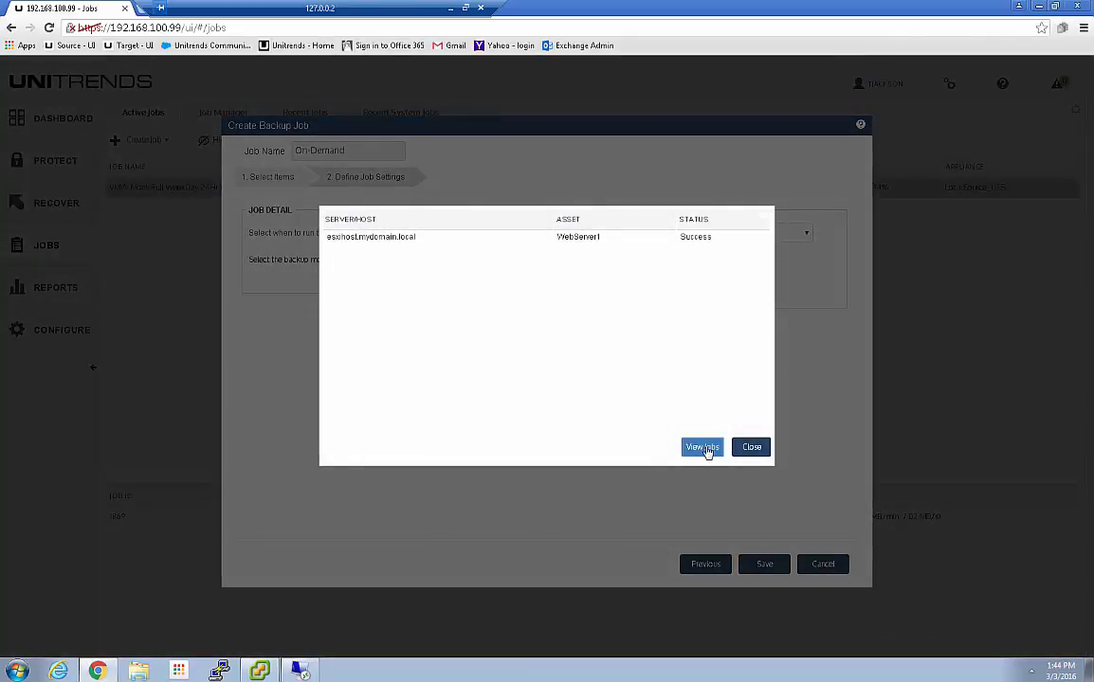
Dismiss the job results, glance at vSphere Client, and return to the Unitrends jobs page
{"action": "left_click", "coordinate": [700, 451]}
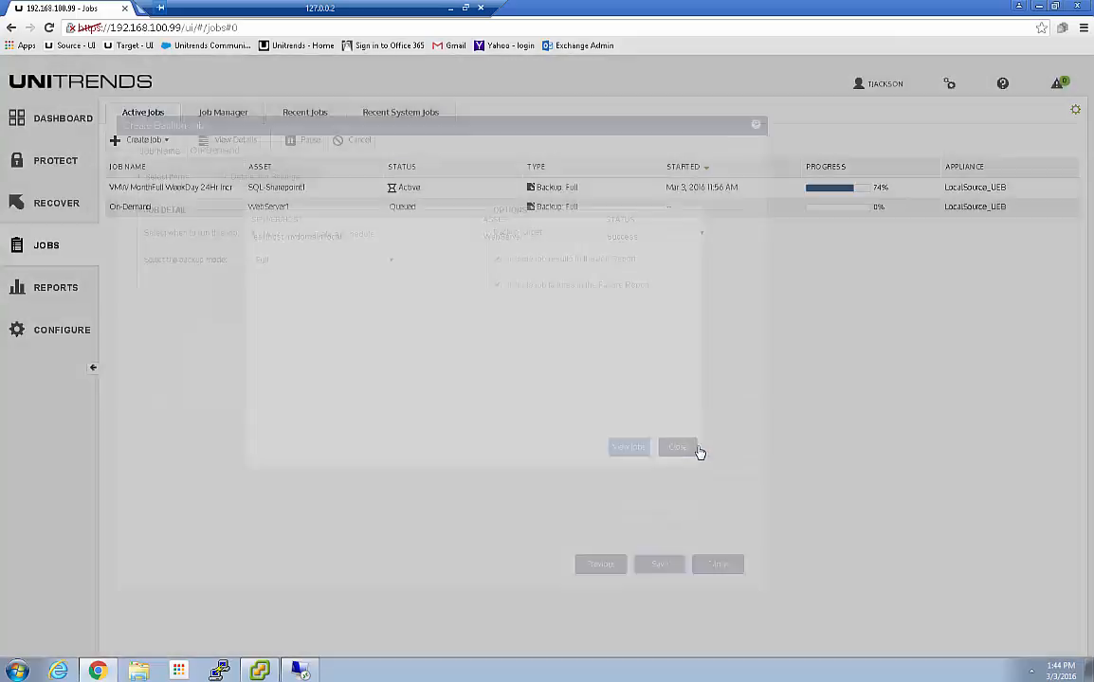
{"action": "left_click", "coordinate": [246, 673]}
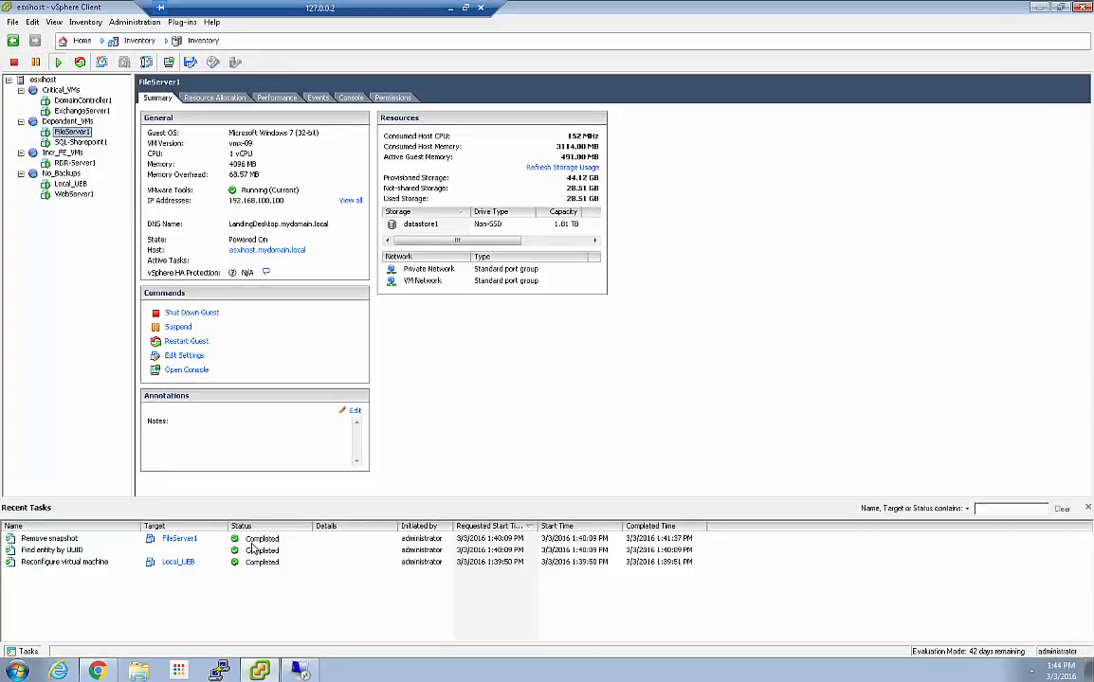
{"action": "left_click", "coordinate": [99, 671]}
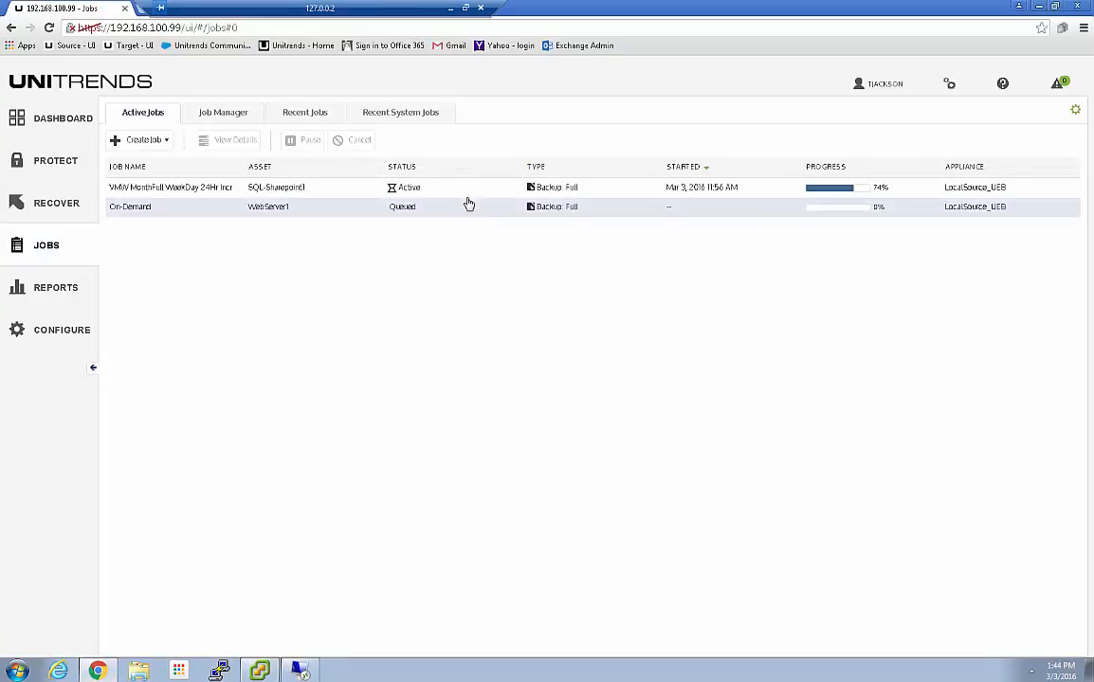
View the On-Demand job's details, then watch WebServer1's snapshot task in vSphere Client
{"action": "left_click", "coordinate": [272, 208]}
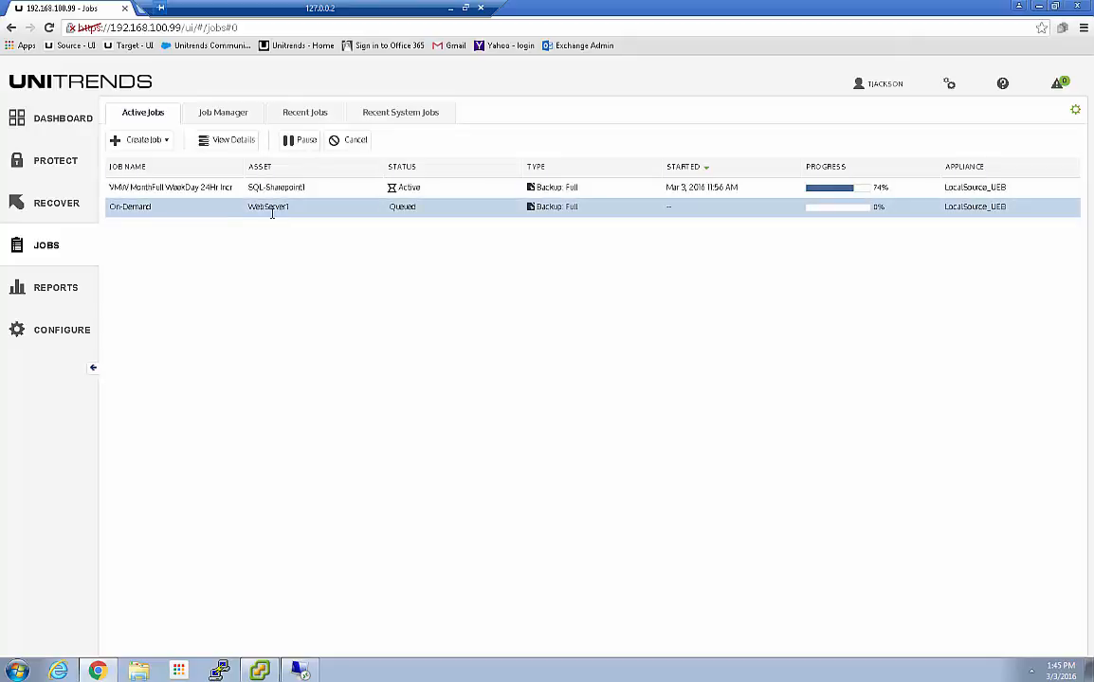
{"action": "left_click", "coordinate": [213, 144]}
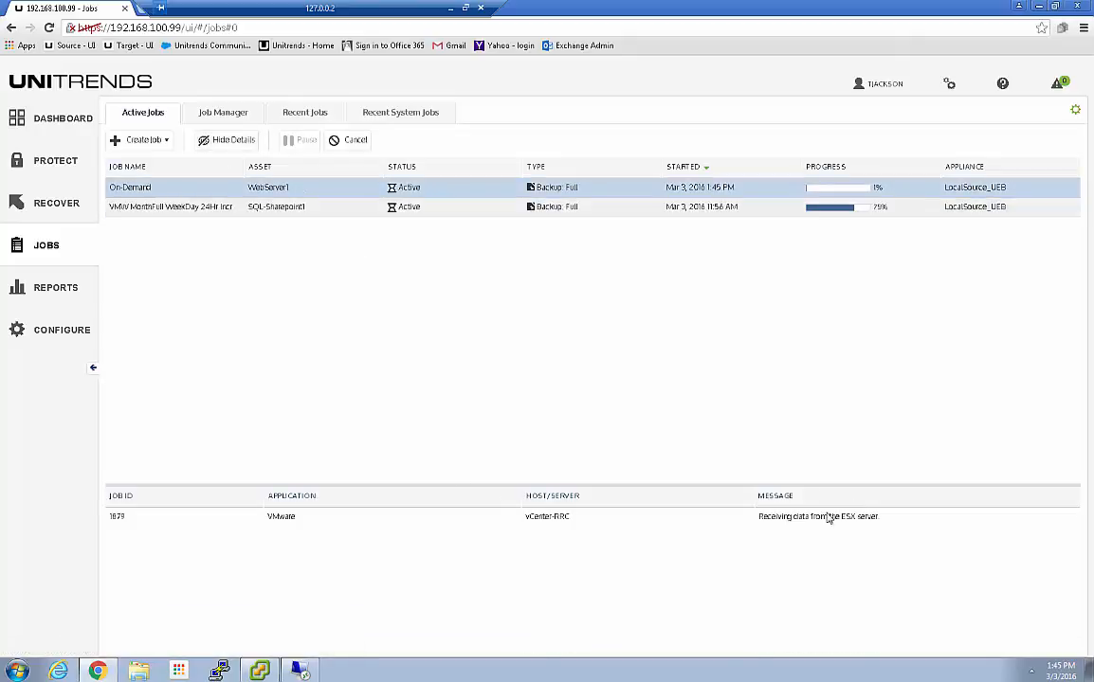
{"action": "left_click", "coordinate": [260, 674]}
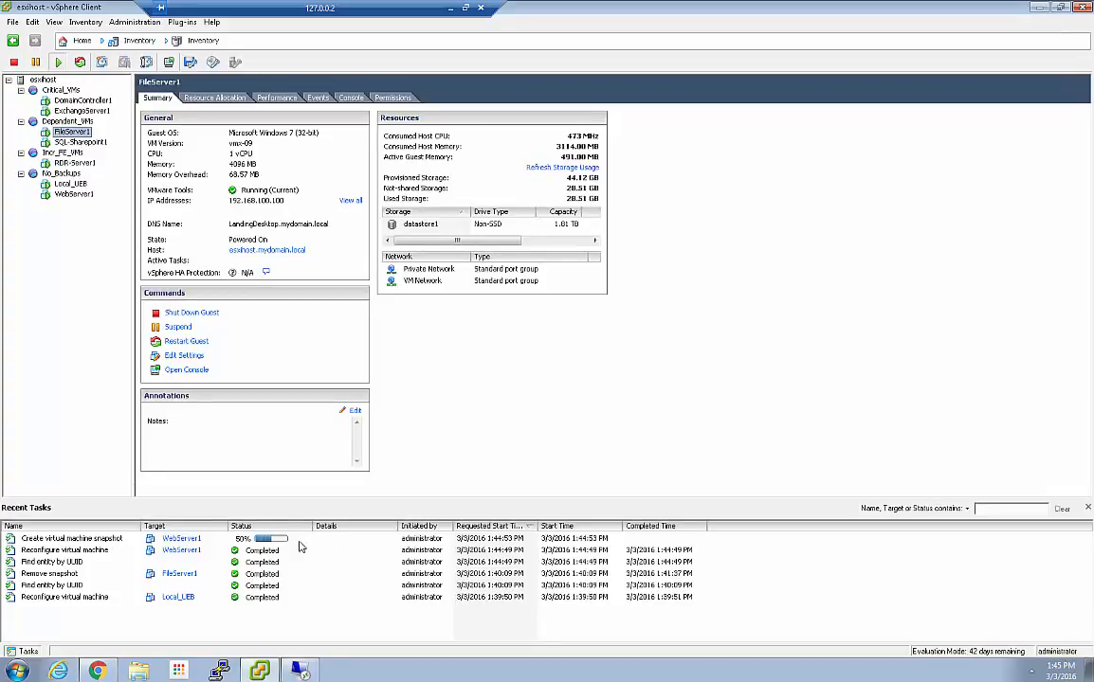
Minimize vSphere Client and list Unitrends' past-7-day jobs, showing WebServer1's On-Demand backup as Active
{"action": "left_click", "coordinate": [1040, 8]}
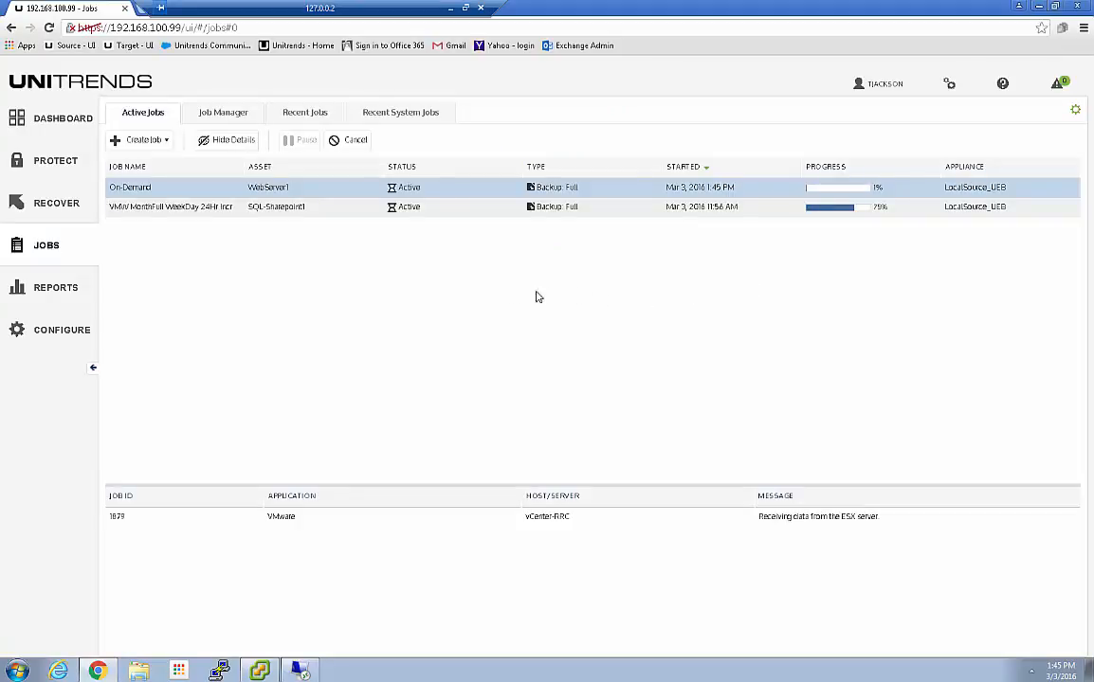
{"action": "left_click", "coordinate": [299, 116]}
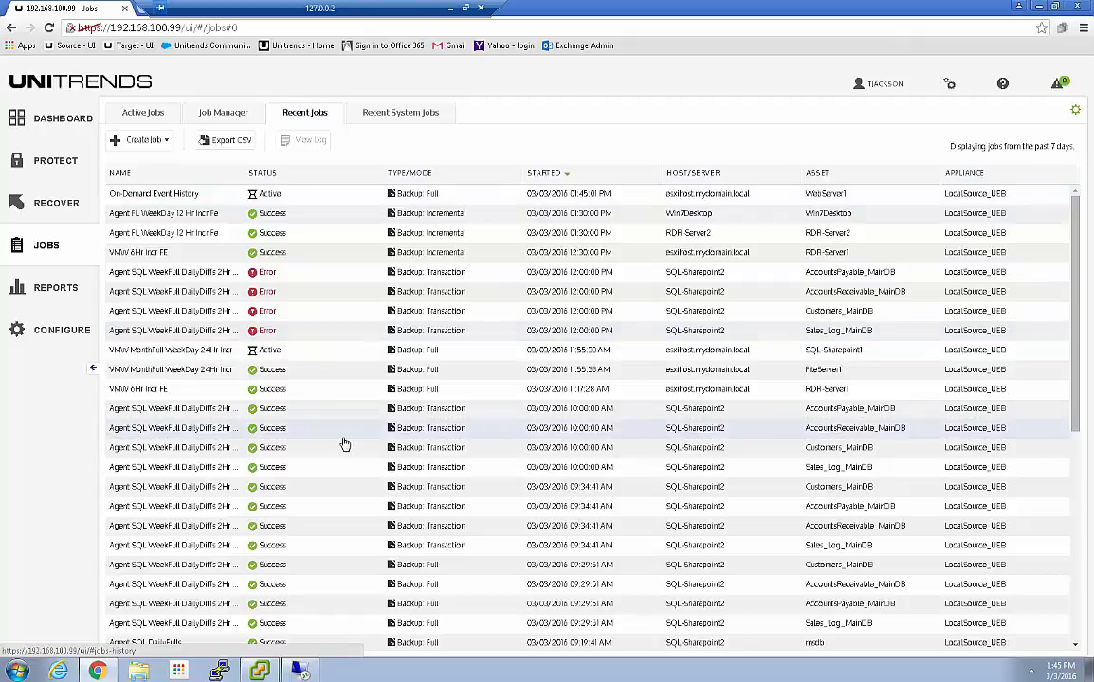
Inspect the VMW 6Hr Incr FE incremental job, then open the Backup Catalog under Recover
{"action": "left_click", "coordinate": [169, 249]}
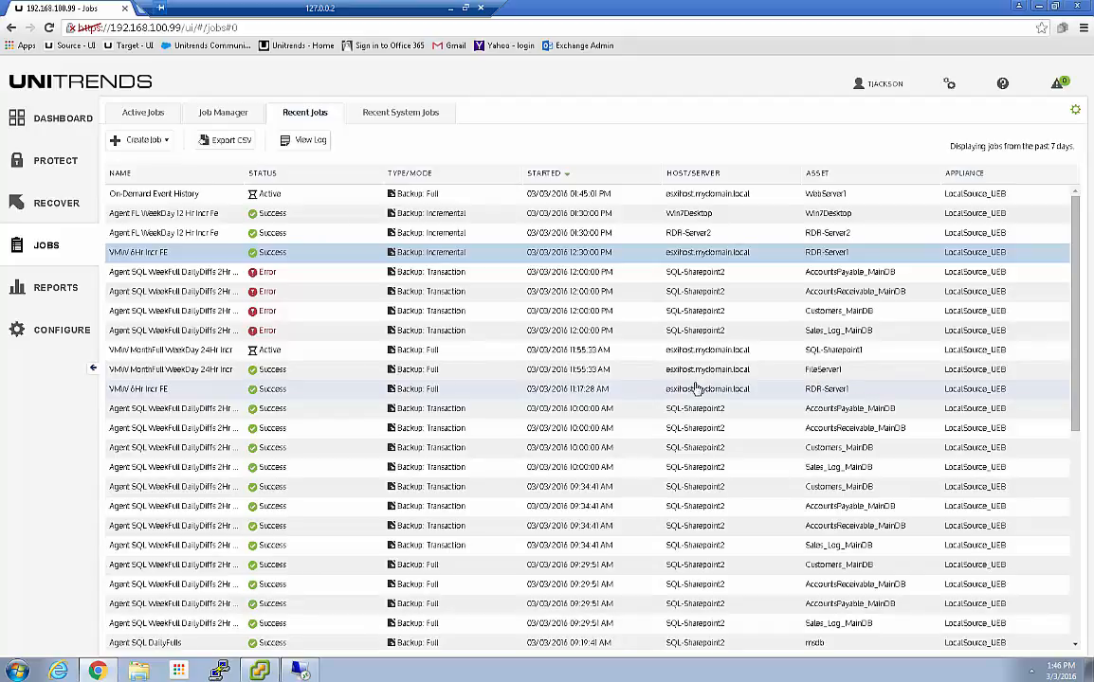
{"action": "left_click", "coordinate": [45, 208]}
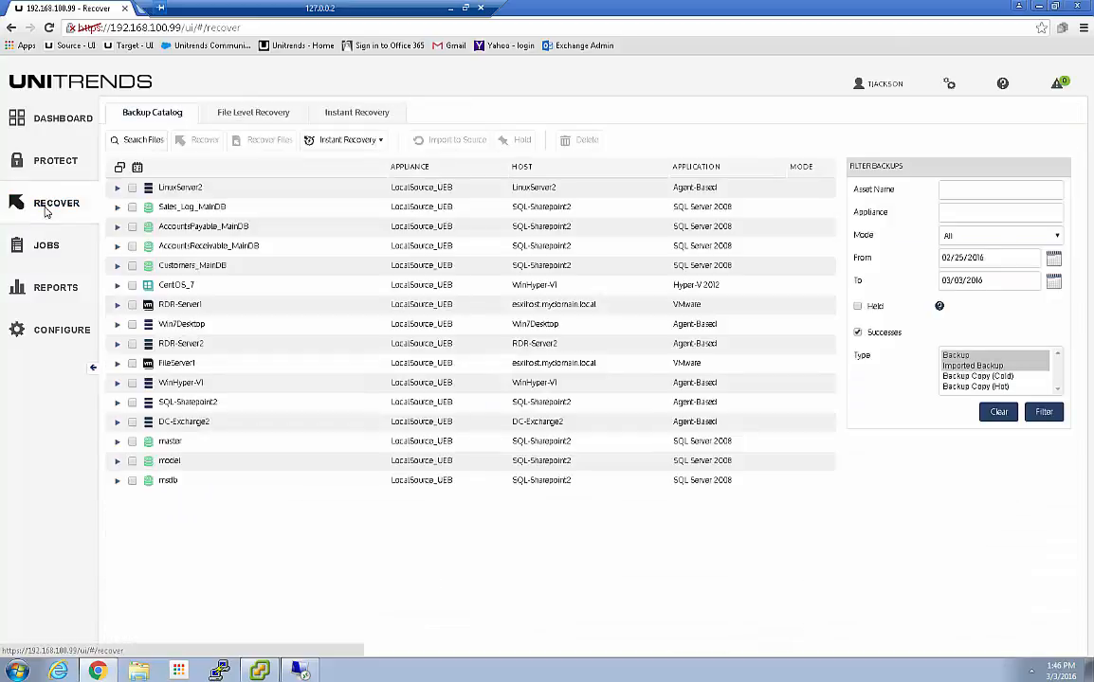
Expand FileServer1's 03/03/2016 11:55:54 am backup in the catalog, then switch to the Protect inventory
{"action": "left_click", "coordinate": [118, 364]}
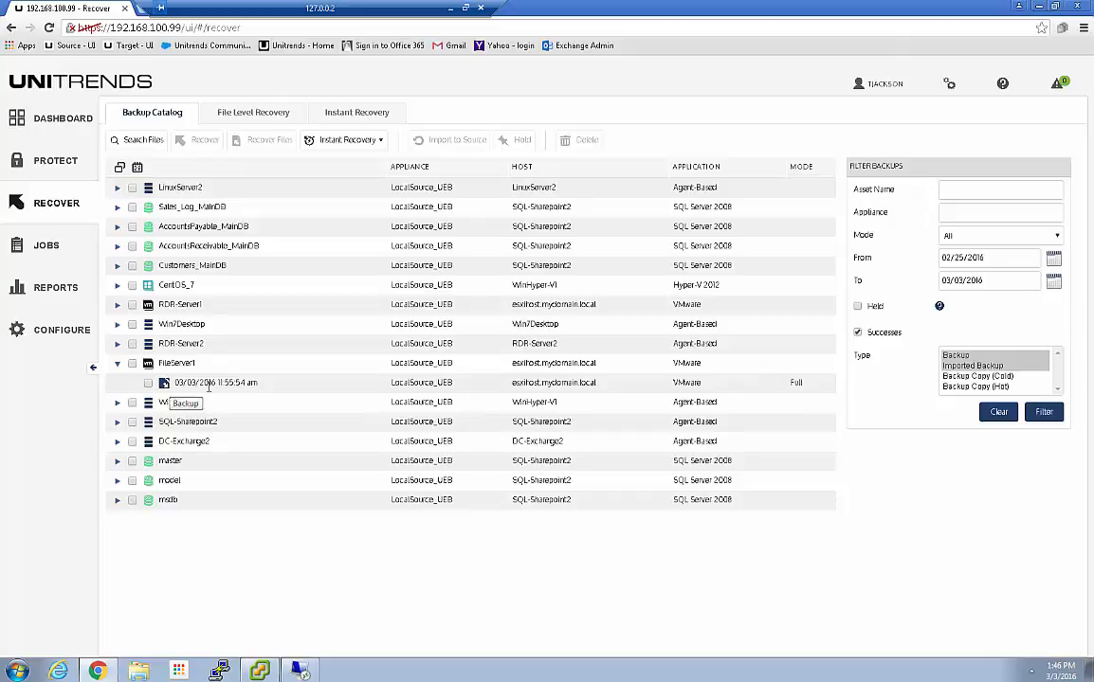
{"action": "left_click", "coordinate": [42, 163]}
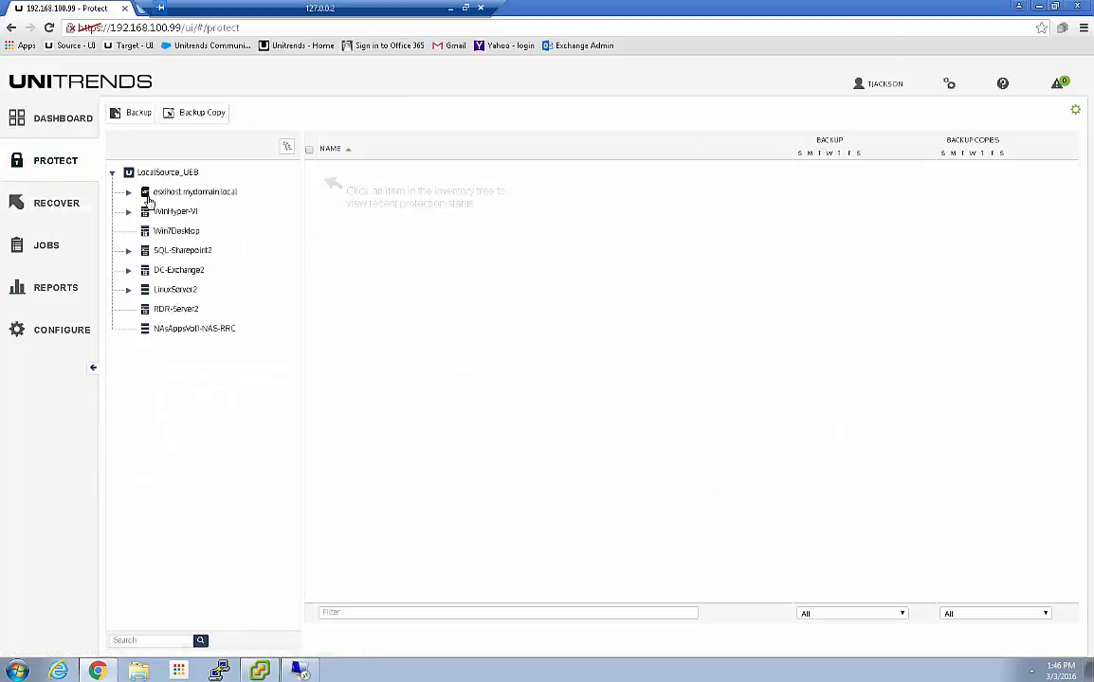
Filter esxihost.mydomain.local's VMs by Only Successes, then Failed in last 7 days, and return to Dashboard
{"action": "left_click", "coordinate": [181, 195]}
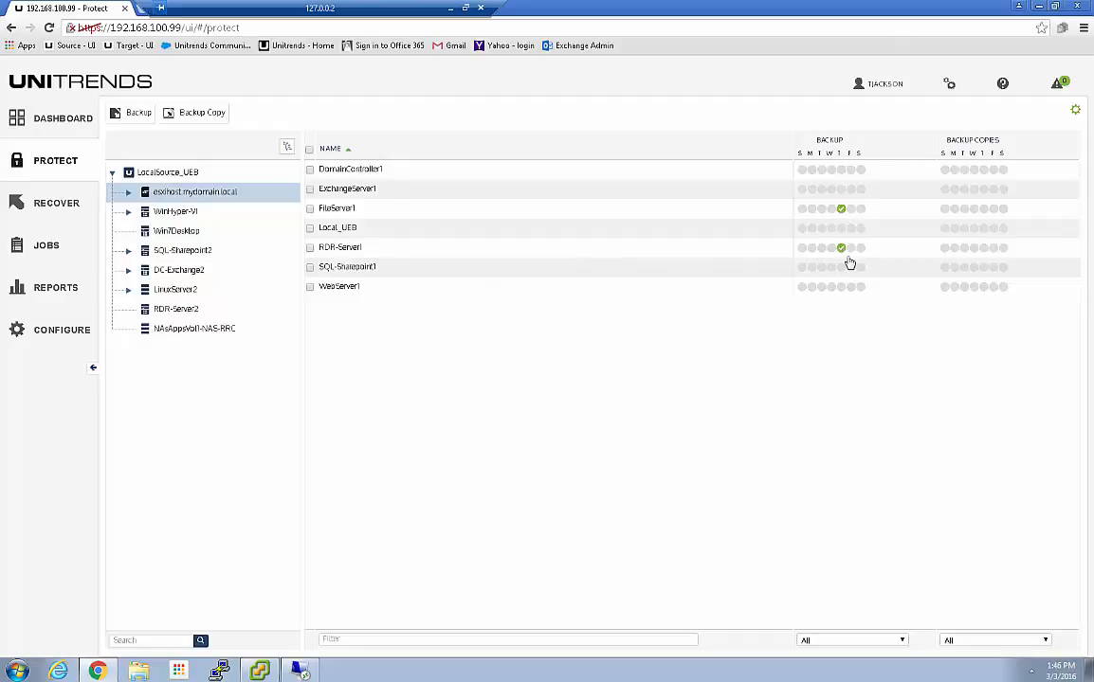
{"action": "left_click", "coordinate": [840, 643]}
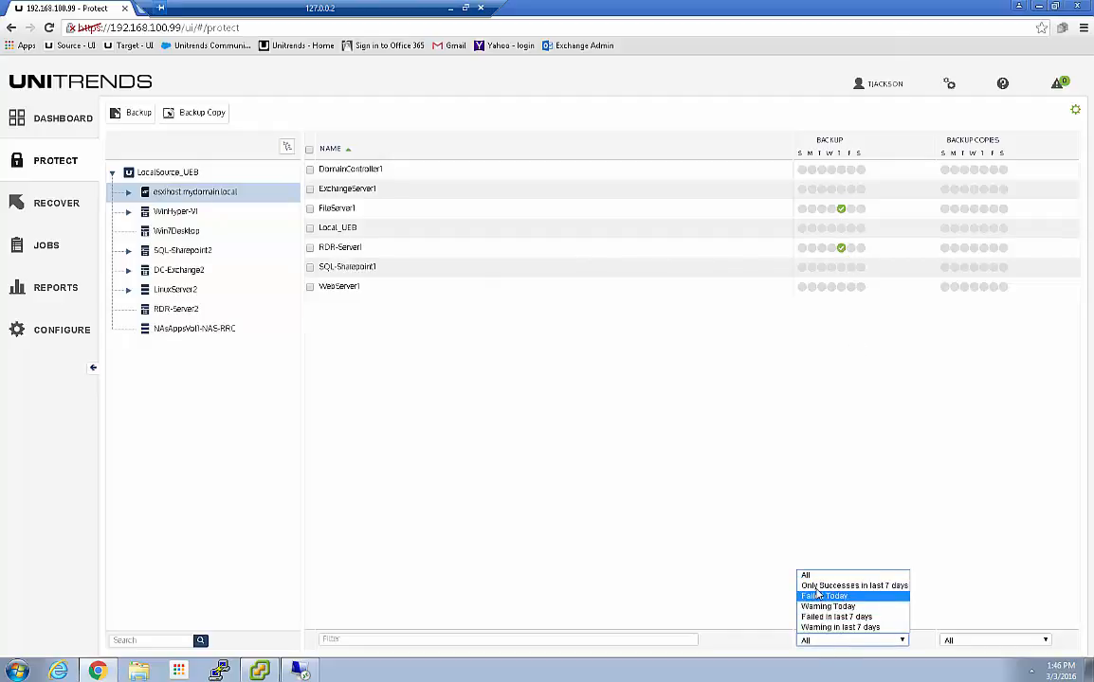
{"action": "left_click", "coordinate": [783, 590]}
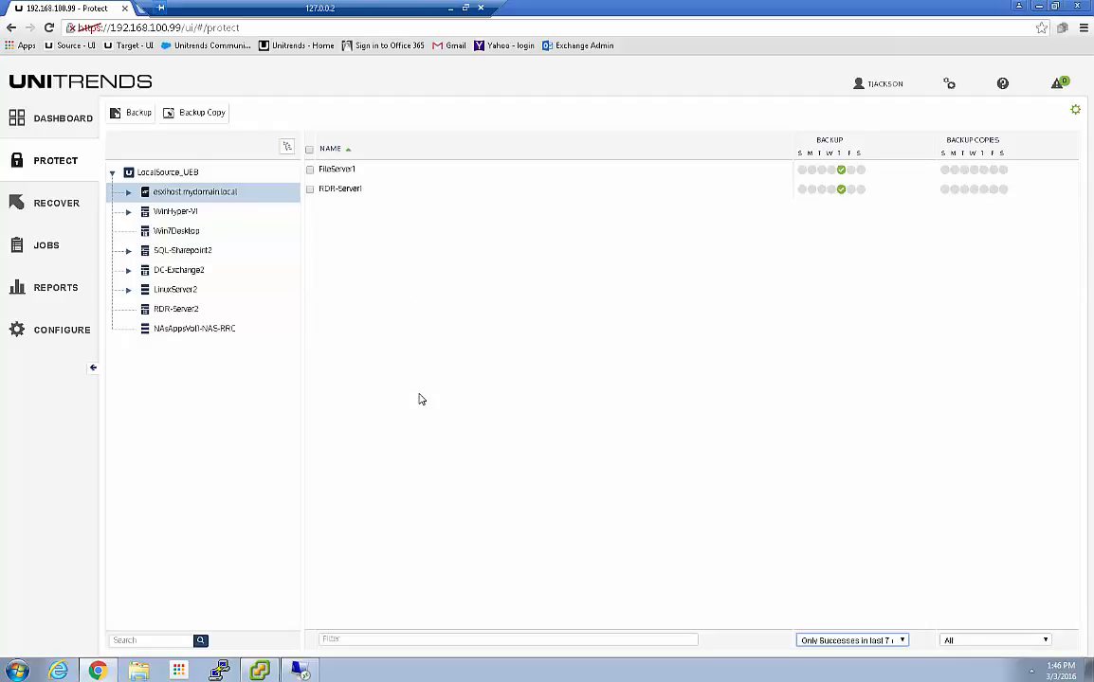
{"action": "left_click", "coordinate": [808, 641]}
{"action": "left_click", "coordinate": [811, 617]}
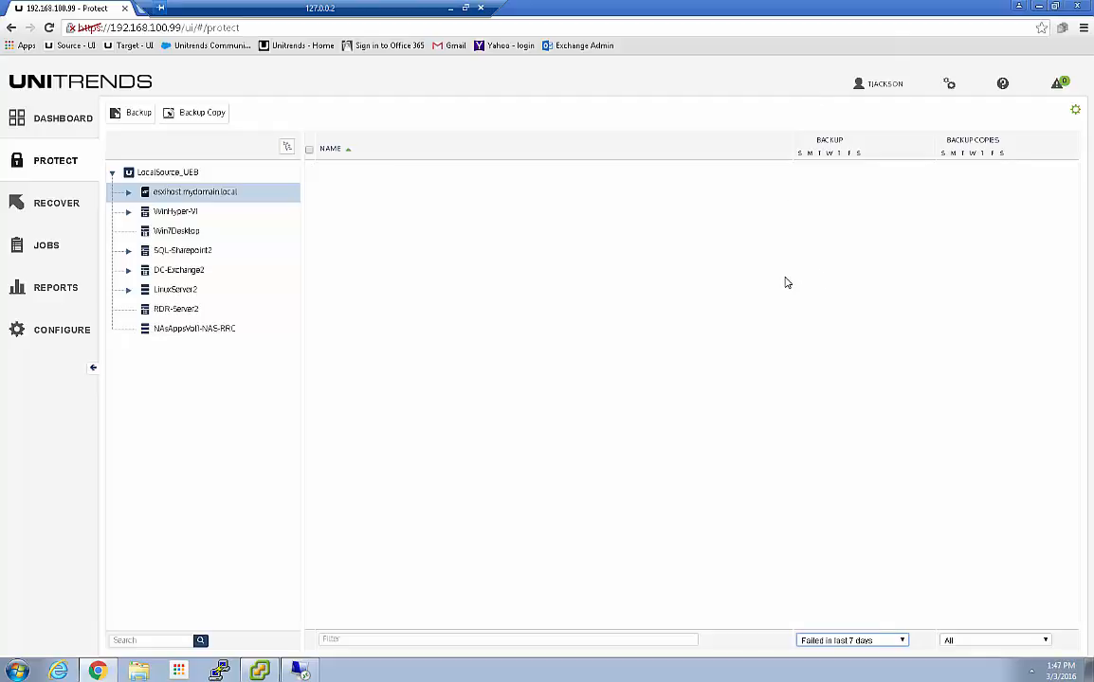
{"action": "left_click", "coordinate": [47, 122]}
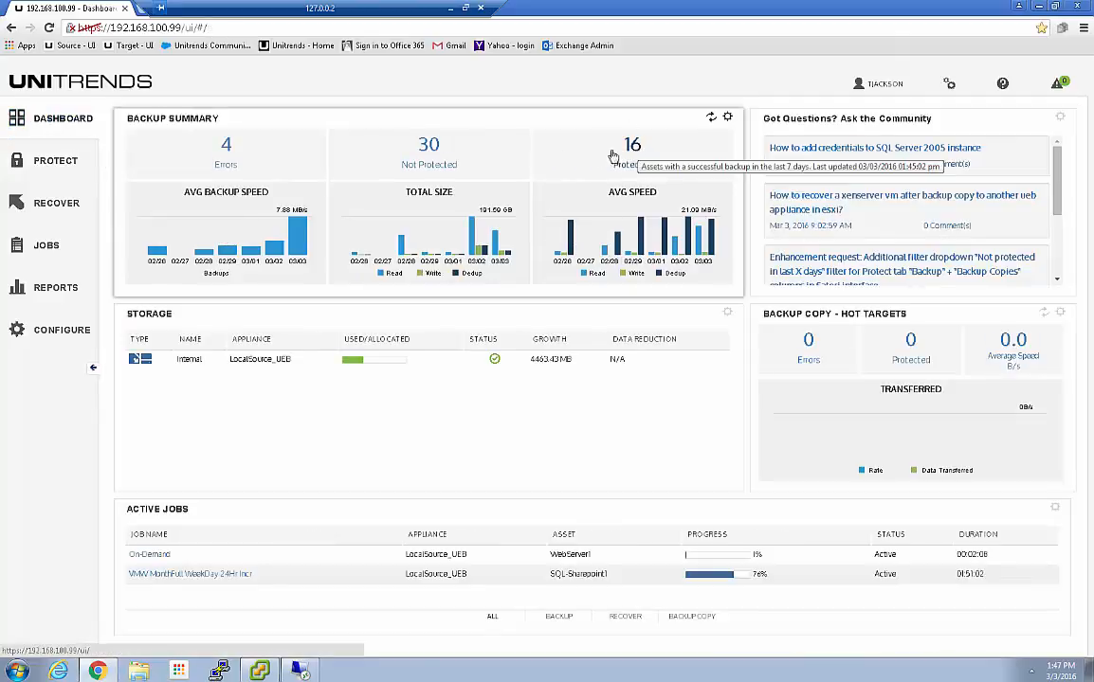
Open the Protected assets summary, sort protected assets first, and scroll to the per-asset Backup table
{"action": "left_click", "coordinate": [633, 147]}
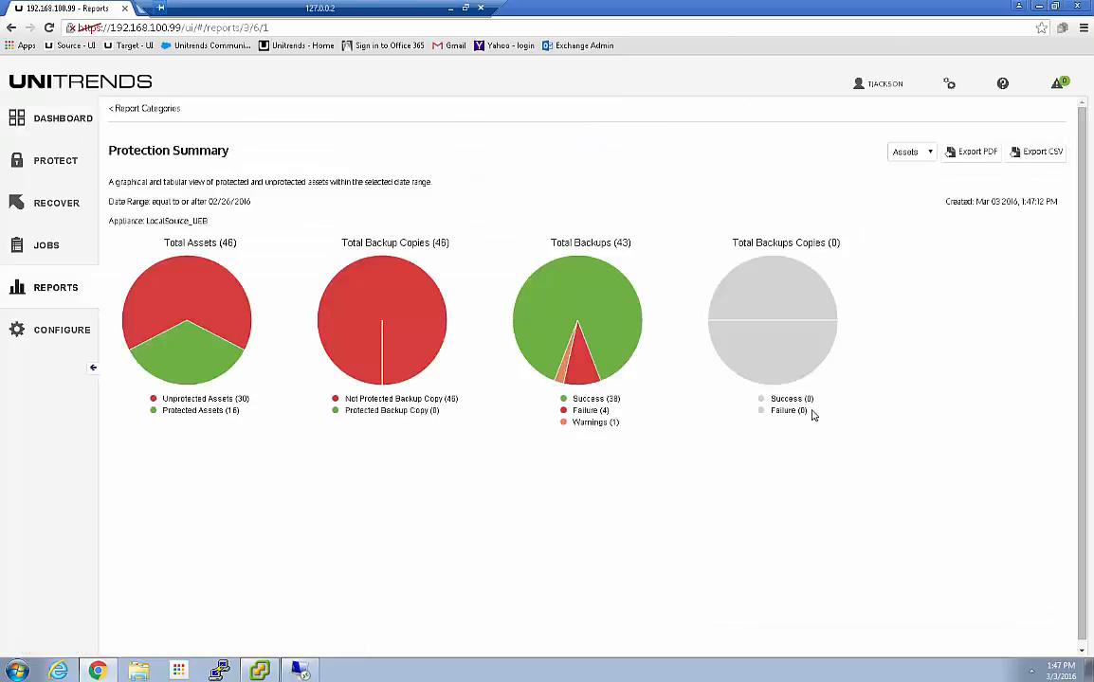
{"action": "scroll", "coordinate": [823, 494], "scroll_direction": "down", "scroll_amount": 3}
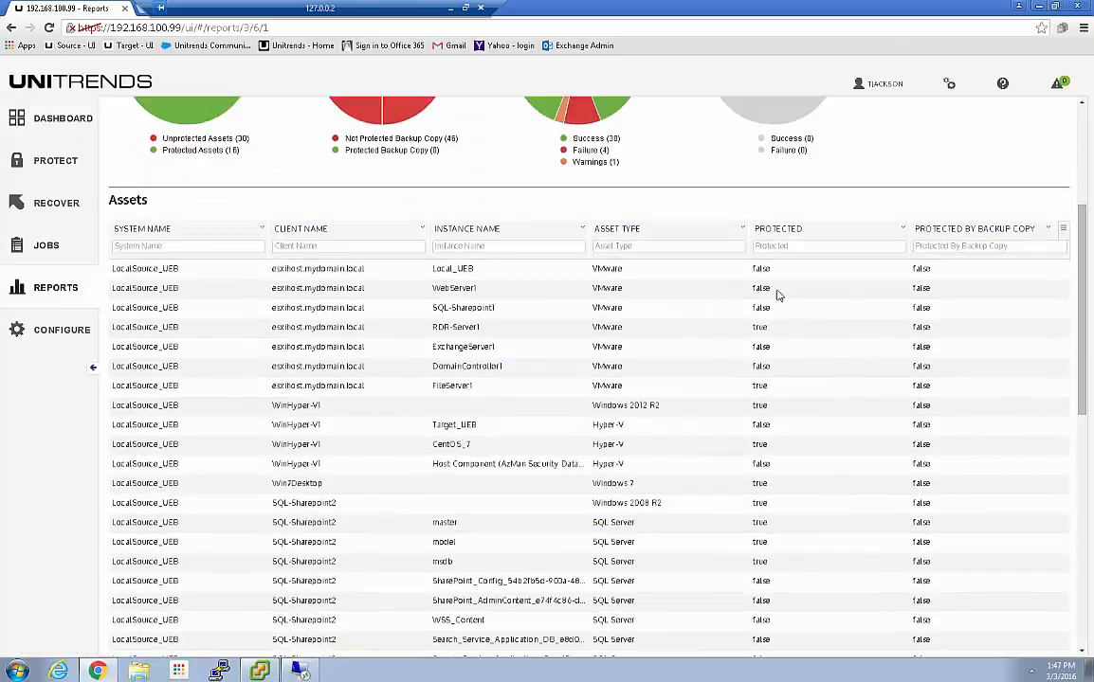
{"action": "left_click", "coordinate": [779, 232]}
{"action": "left_click", "coordinate": [778, 232]}
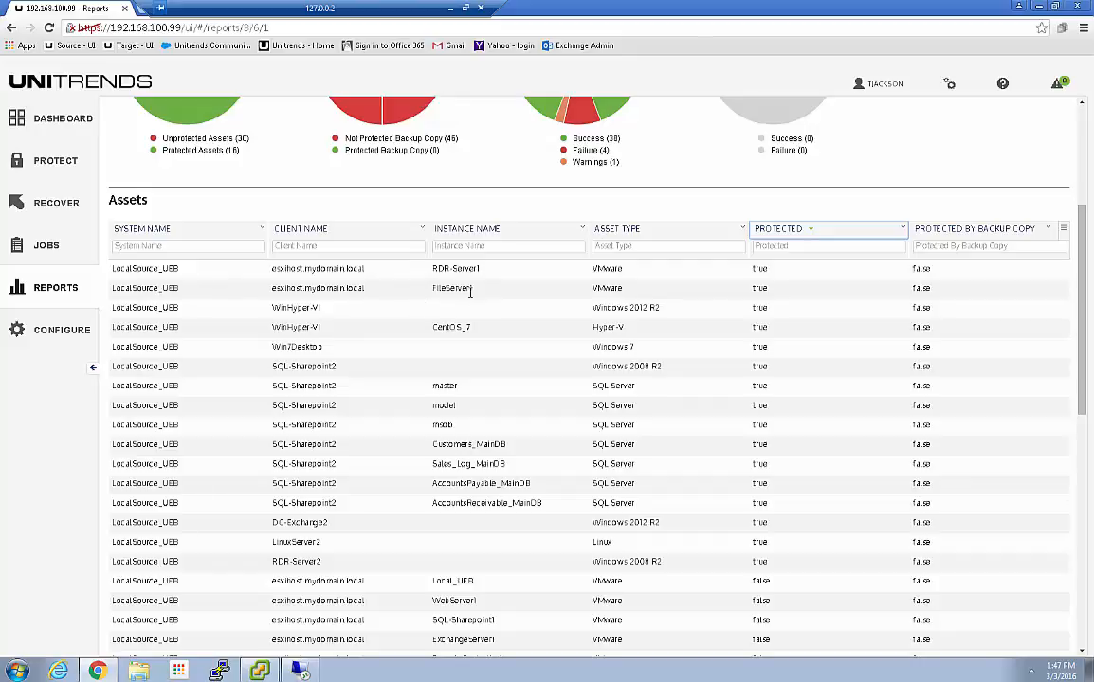
{"action": "scroll", "coordinate": [489, 302], "scroll_direction": "down", "scroll_amount": 3}
{"action": "scroll", "coordinate": [489, 312], "scroll_direction": "down", "scroll_amount": 3}
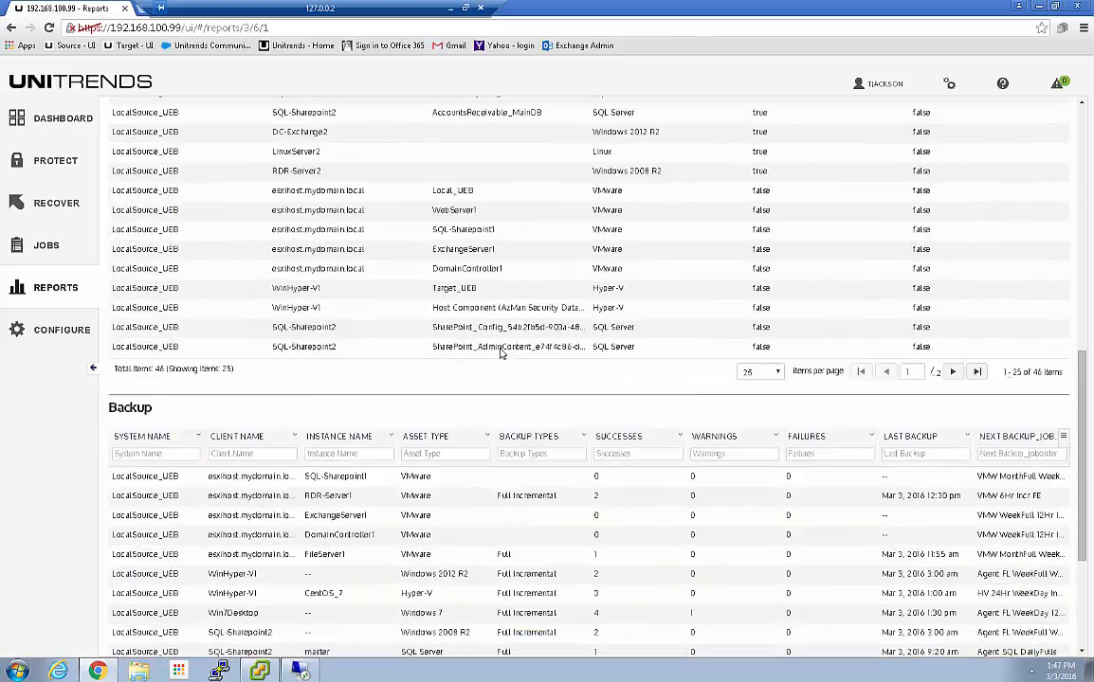
{"action": "scroll", "coordinate": [455, 355], "scroll_direction": "down", "scroll_amount": 3}
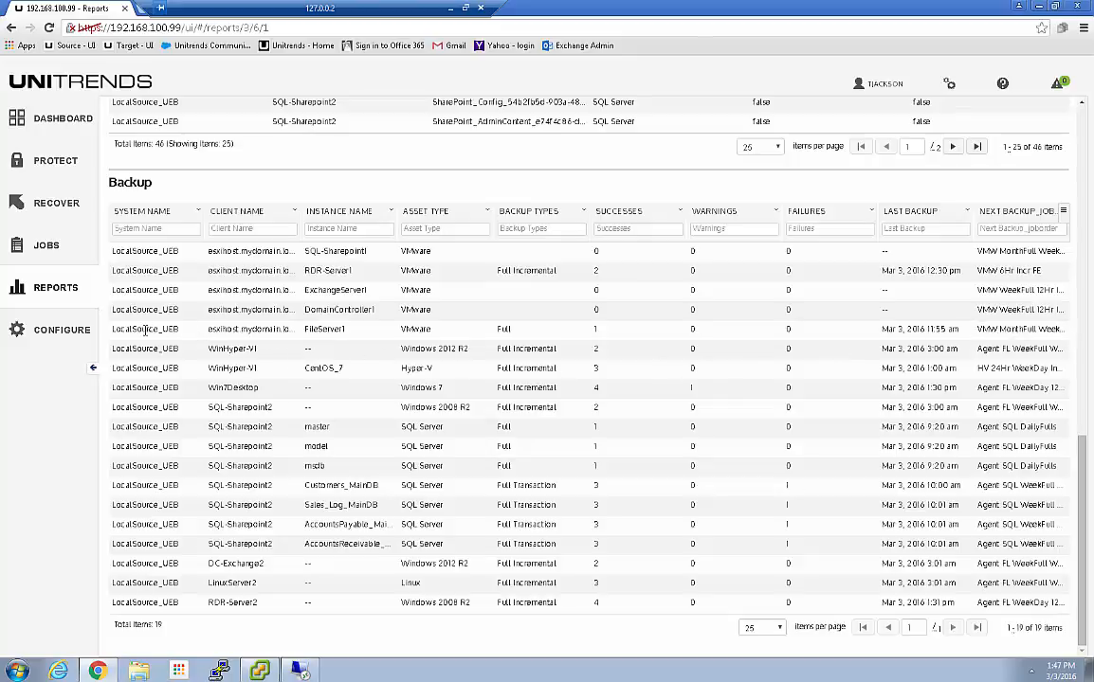
Generate the appliance Capacity Report for LocalSource_UEB from the Reports section
{"action": "left_click", "coordinate": [40, 249]}
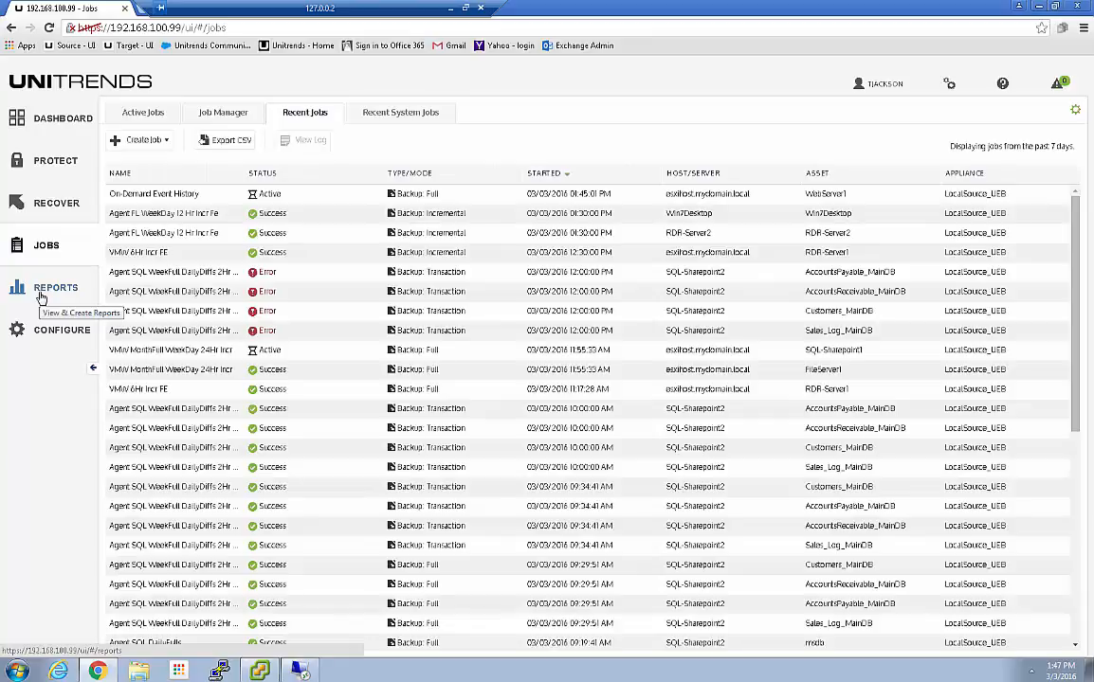
{"action": "left_click", "coordinate": [44, 298]}
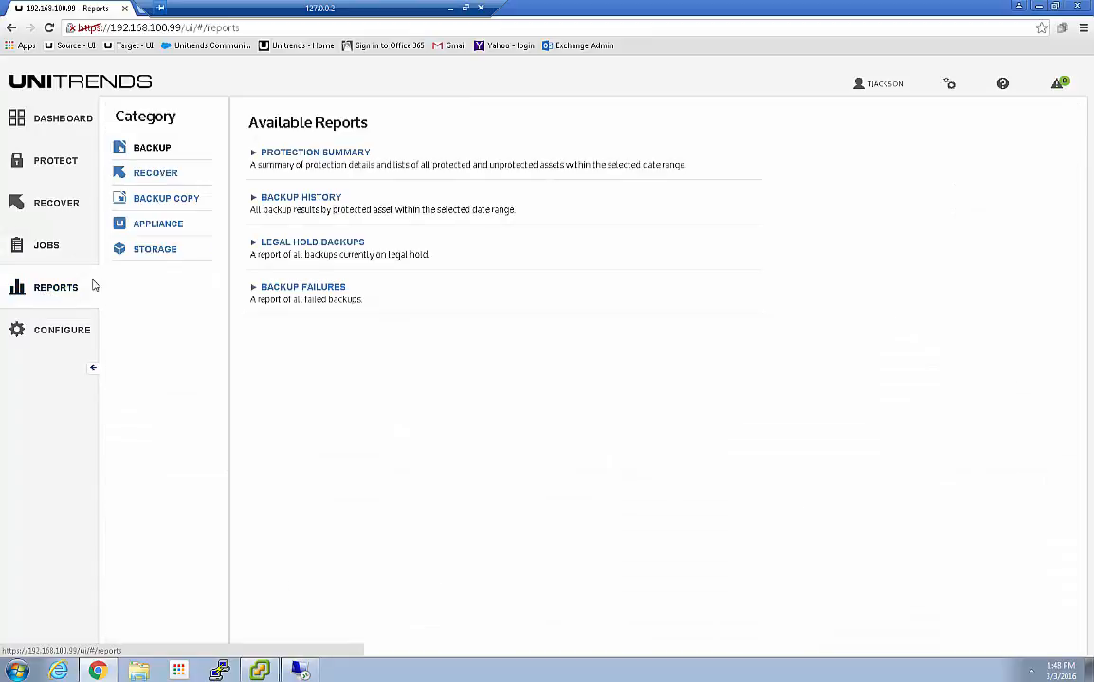
{"action": "left_click", "coordinate": [145, 228]}
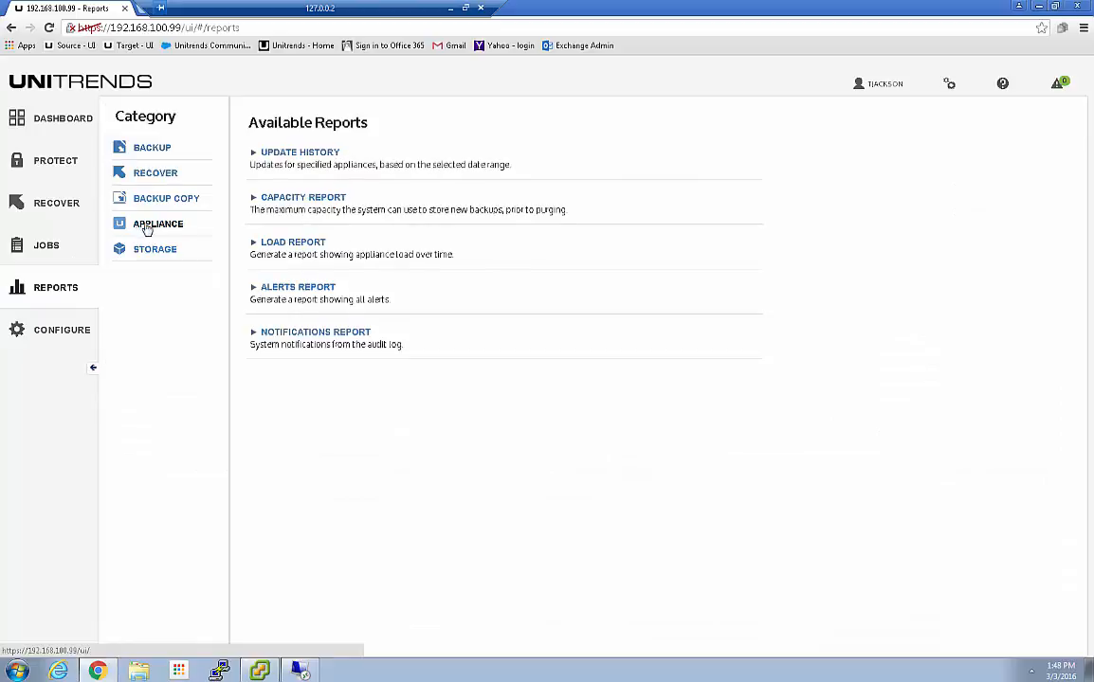
{"action": "left_click", "coordinate": [285, 198]}
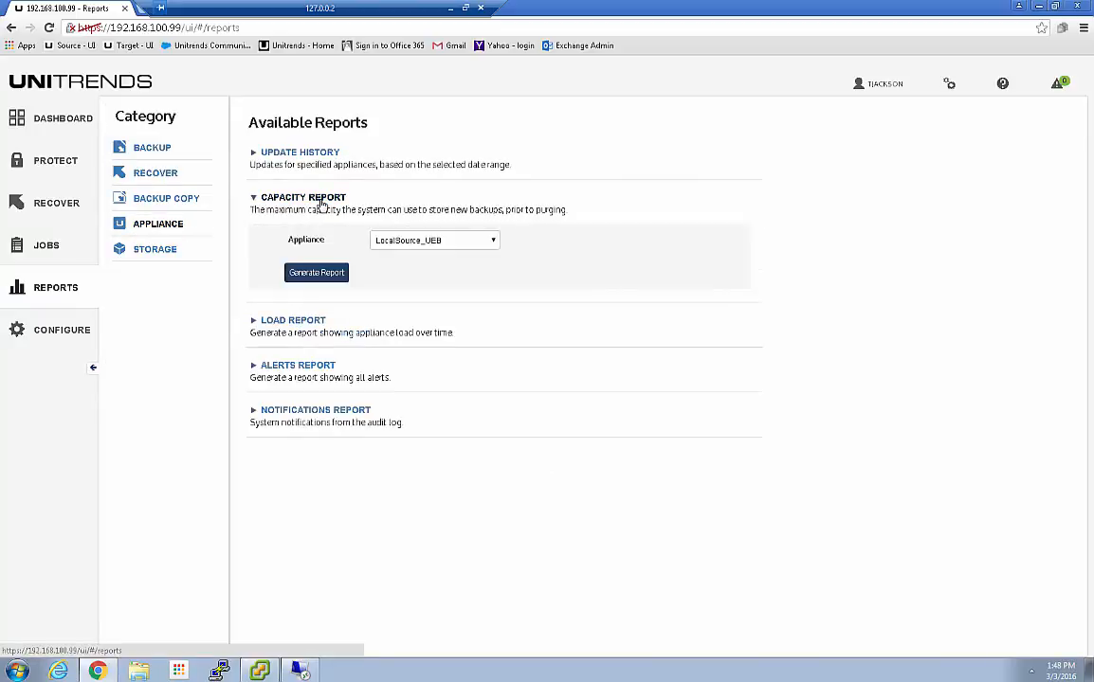
{"action": "left_click", "coordinate": [318, 272]}
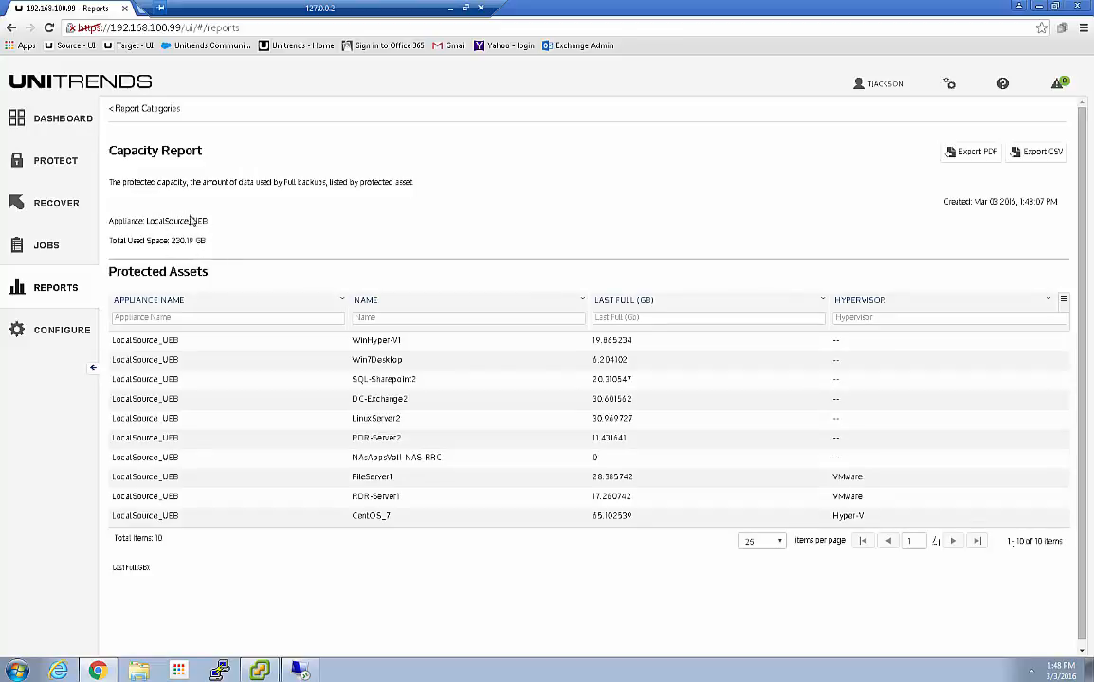
Sort the Capacity Report by Hypervisor, filter it by 'vm', clear it, then sort by Last Full (GB)
{"action": "left_click", "coordinate": [618, 305]}
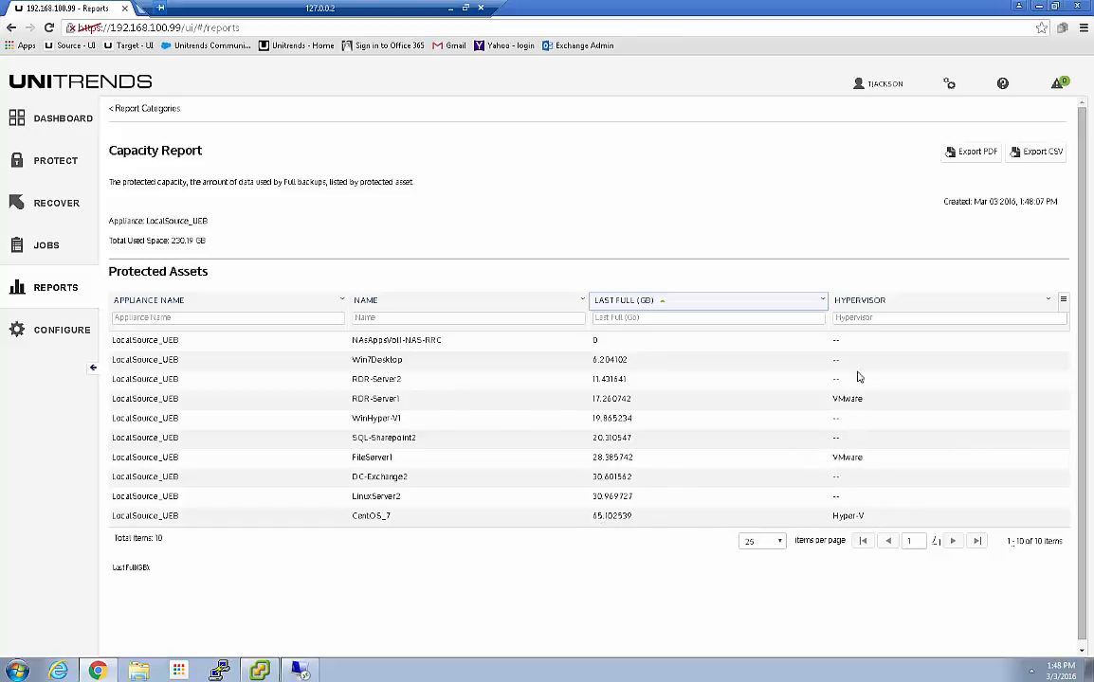
{"action": "left_click", "coordinate": [856, 301]}
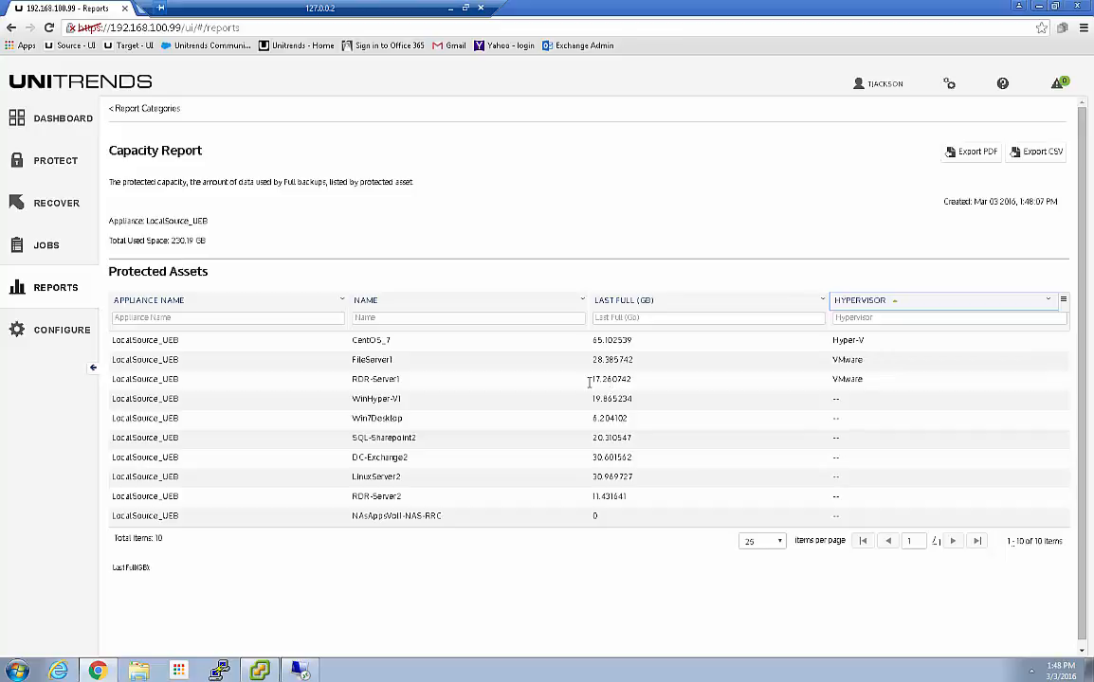
{"action": "left_click", "coordinate": [851, 317]}
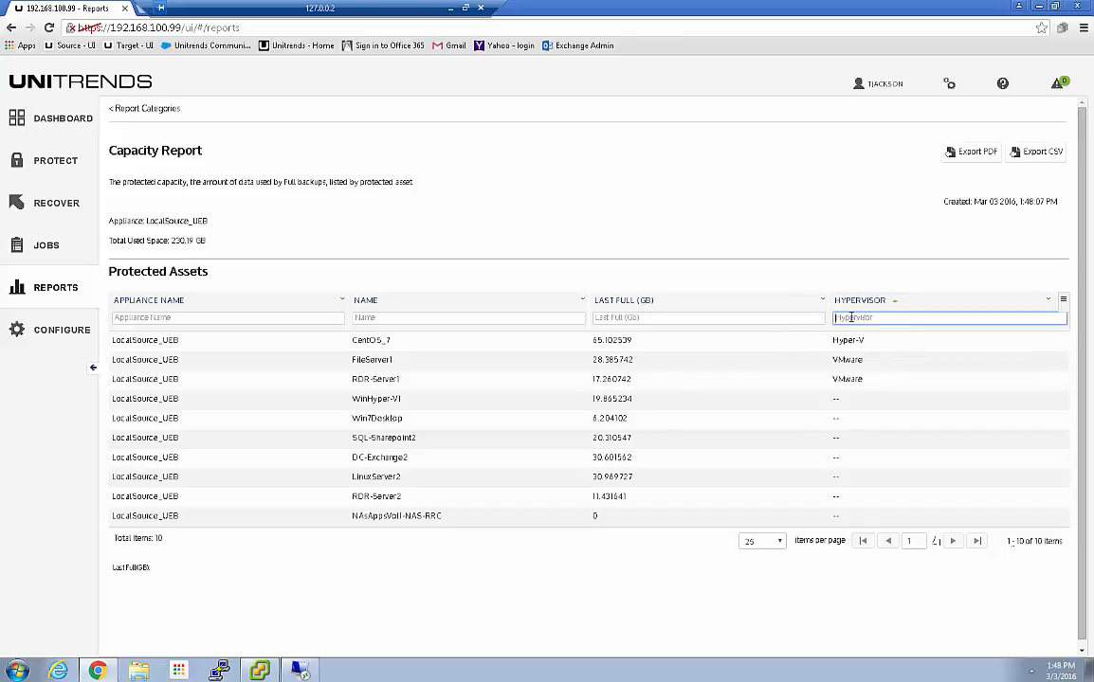
{"action": "type", "text": "vm"}
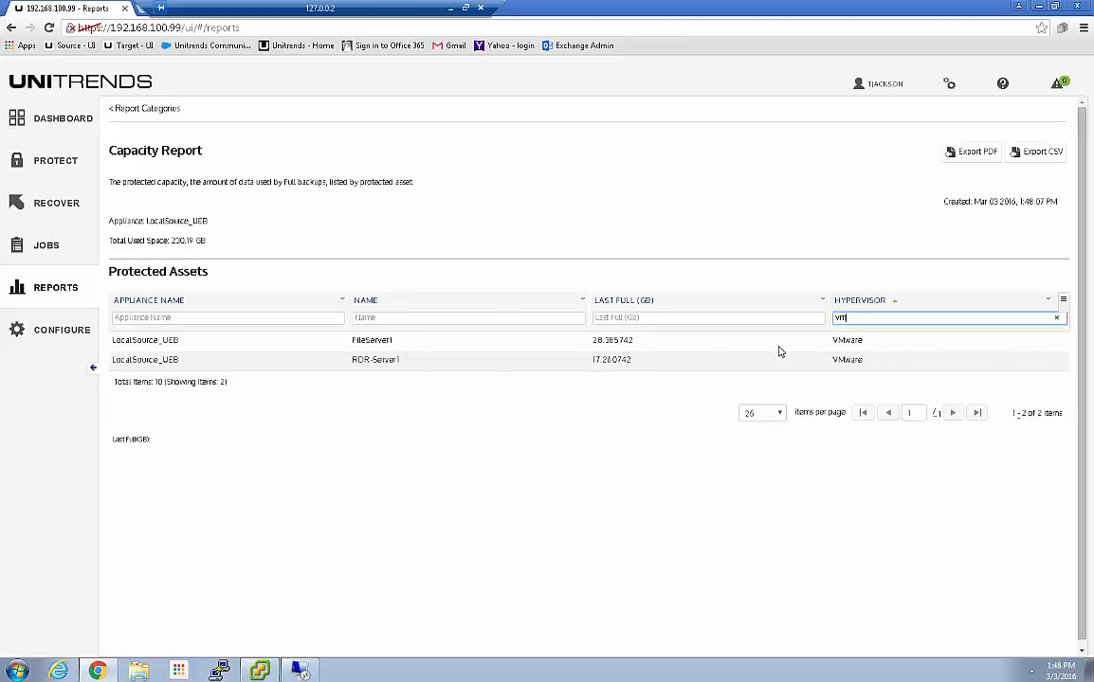
{"action": "key", "text": "BackSpace"}
{"action": "key", "text": "BackSpace"}
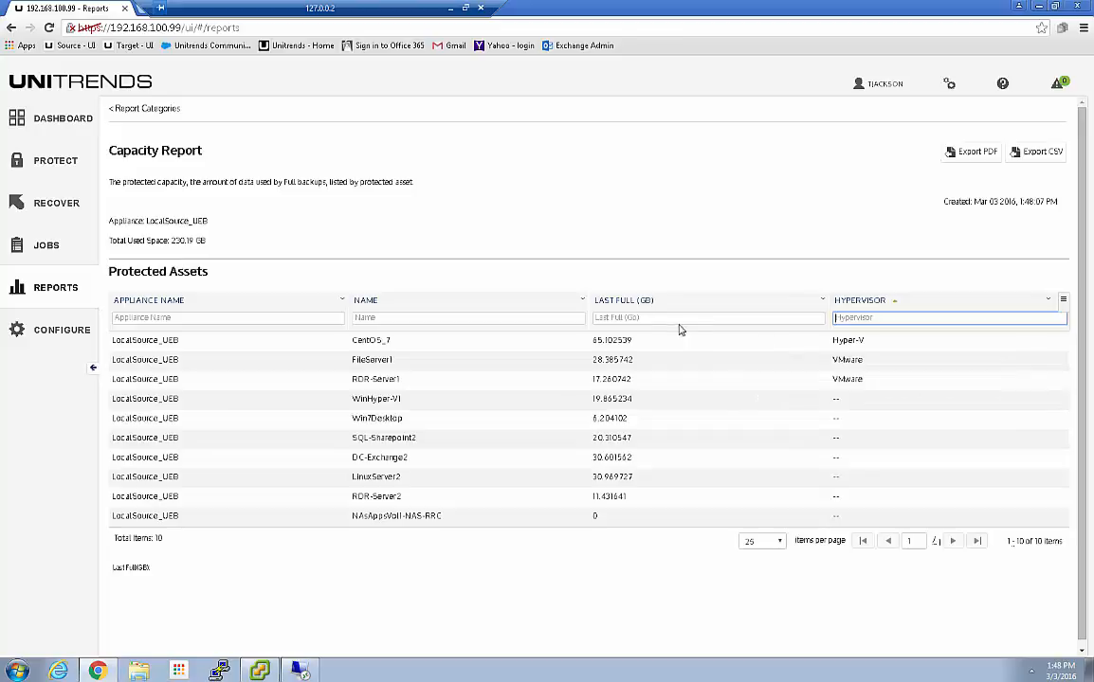
{"action": "left_click", "coordinate": [608, 301]}
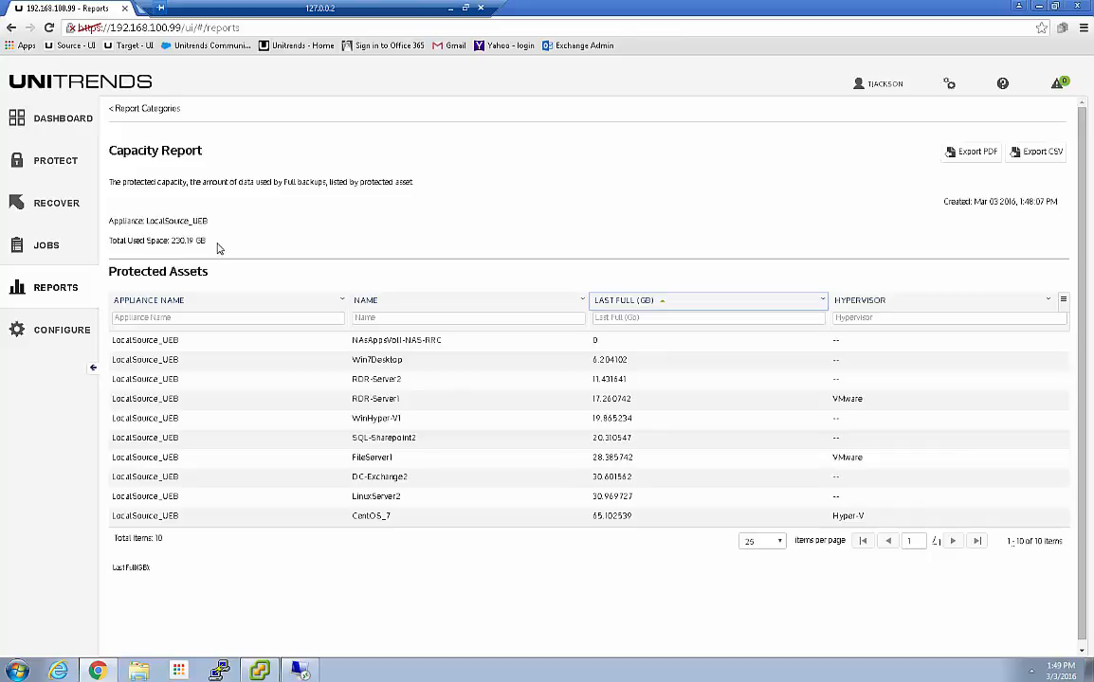
Show the active On-Demand WebServer1 backup's details, then check its completed snapshot in vSphere Client
{"action": "left_click", "coordinate": [49, 245]}
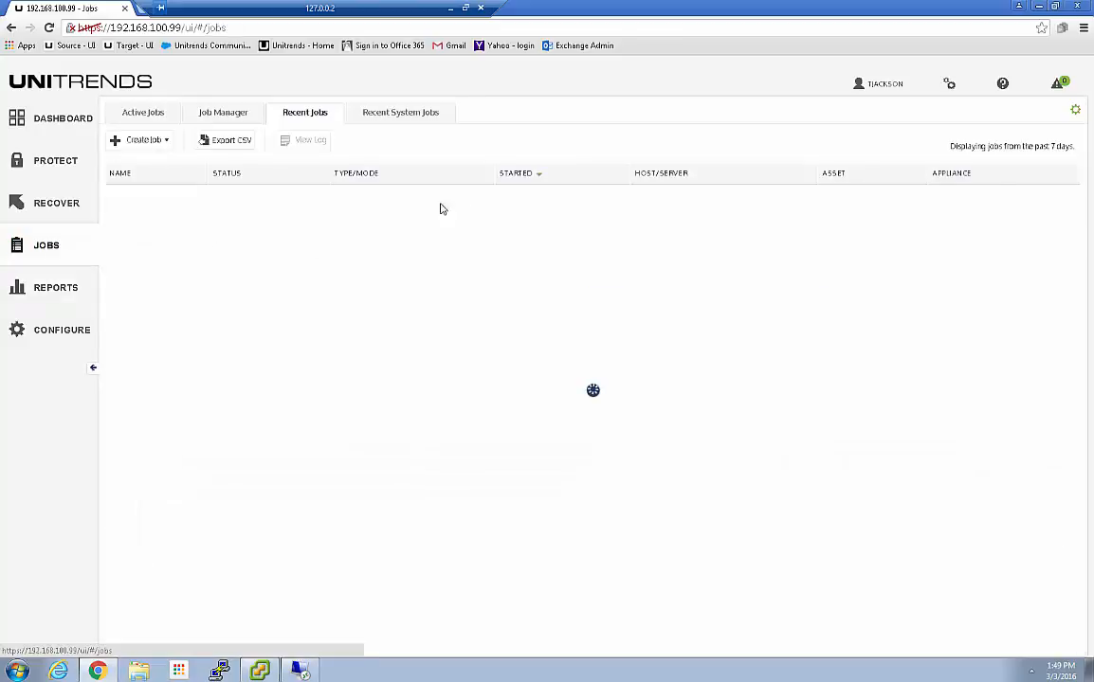
{"action": "left_click", "coordinate": [150, 112]}
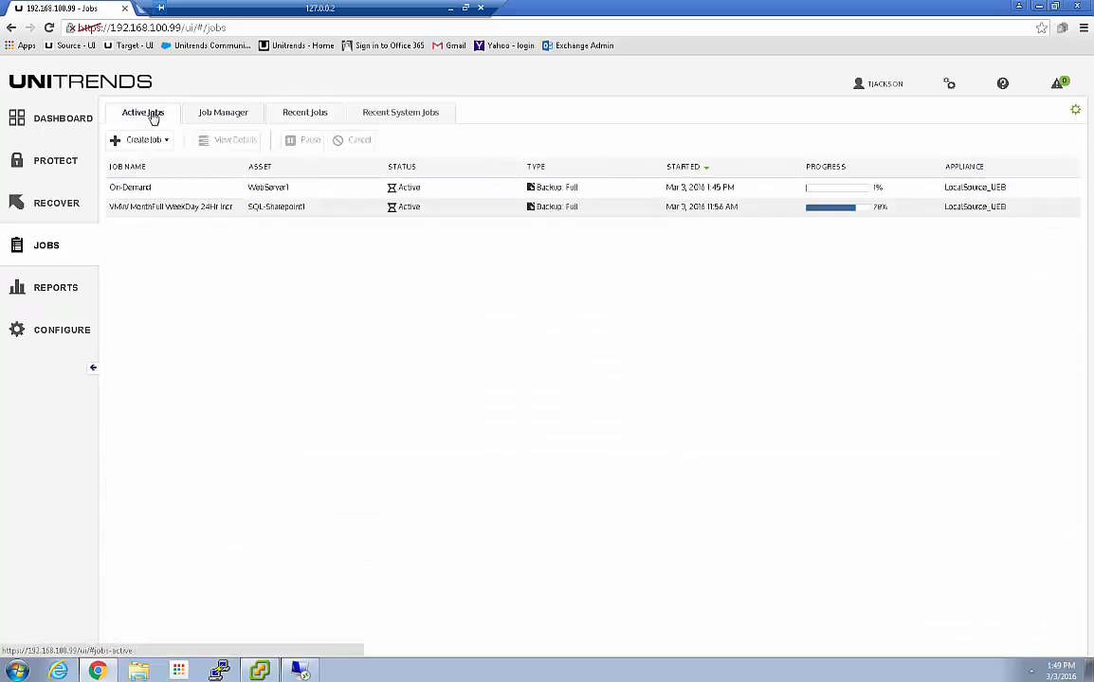
{"action": "left_click", "coordinate": [563, 190]}
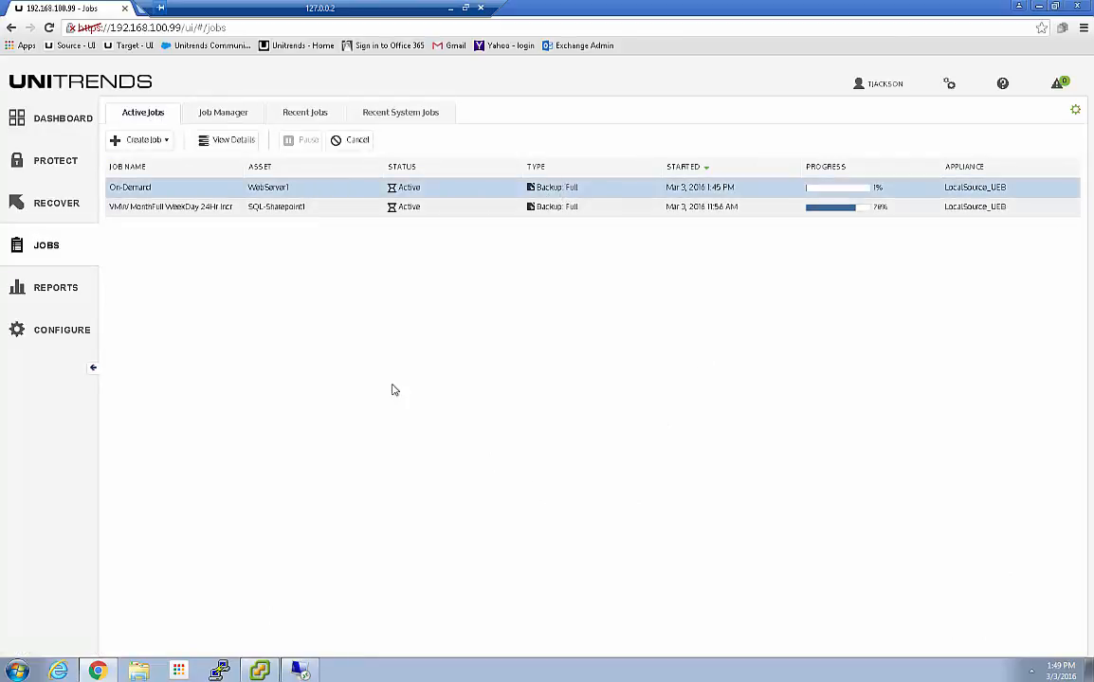
{"action": "left_click", "coordinate": [230, 141]}
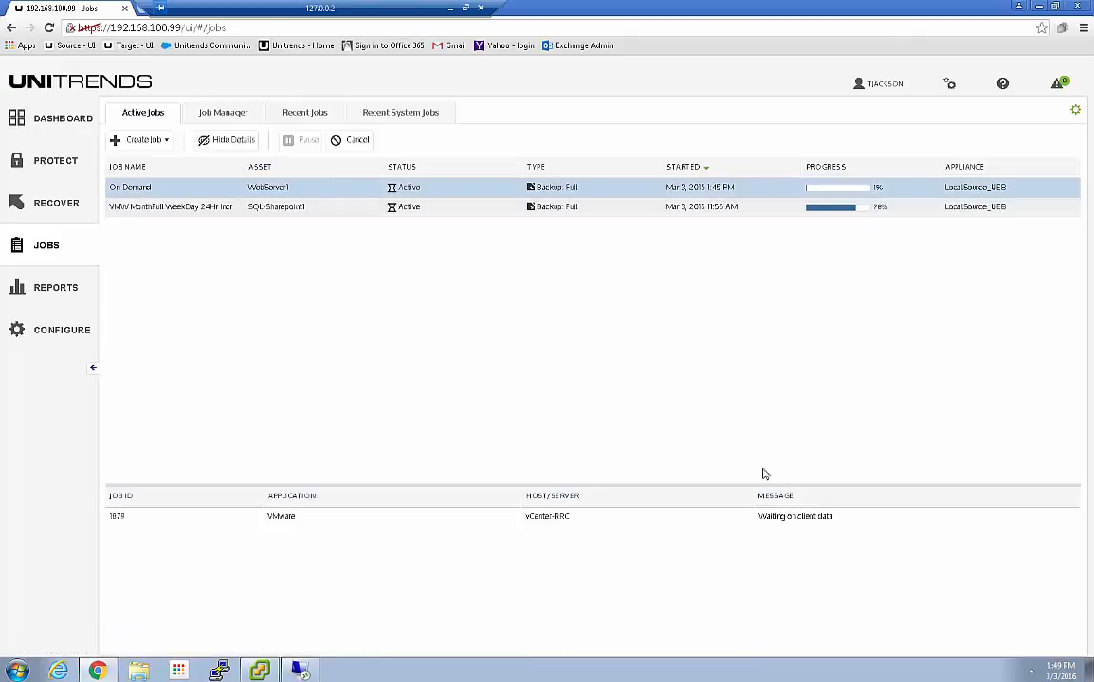
{"action": "left_click", "coordinate": [259, 671]}
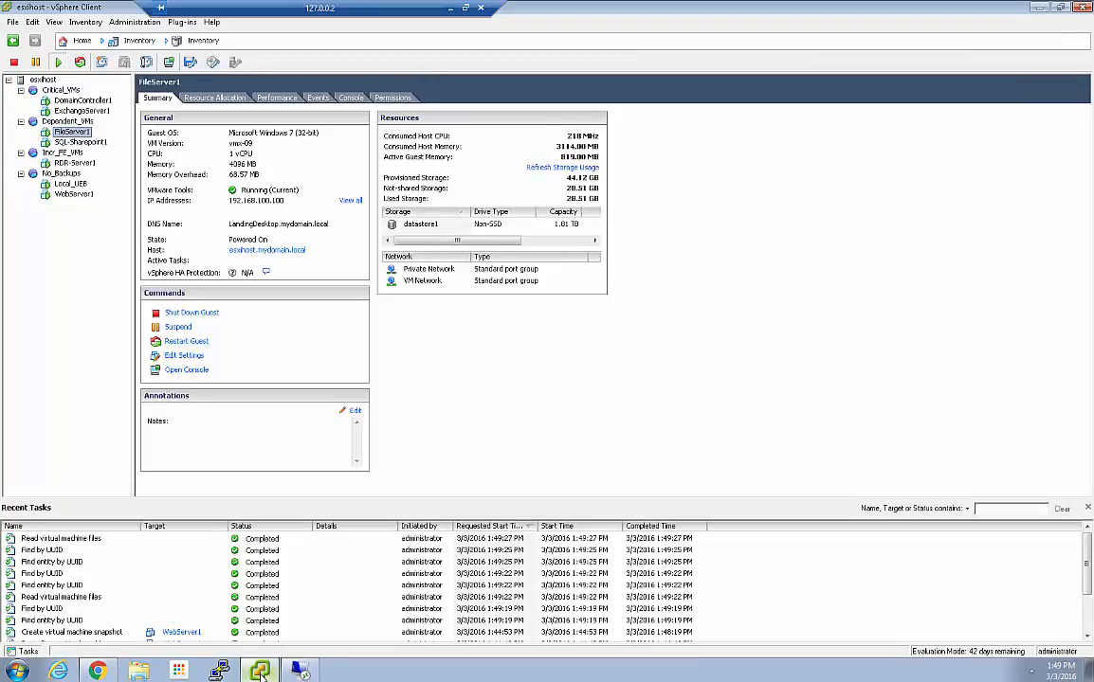
Back in Chrome's Active Jobs, check SQL-Sharepoint1's full backup at 78%, then reselect On-Demand WebServer1 job 1879
{"action": "left_click", "coordinate": [261, 672]}
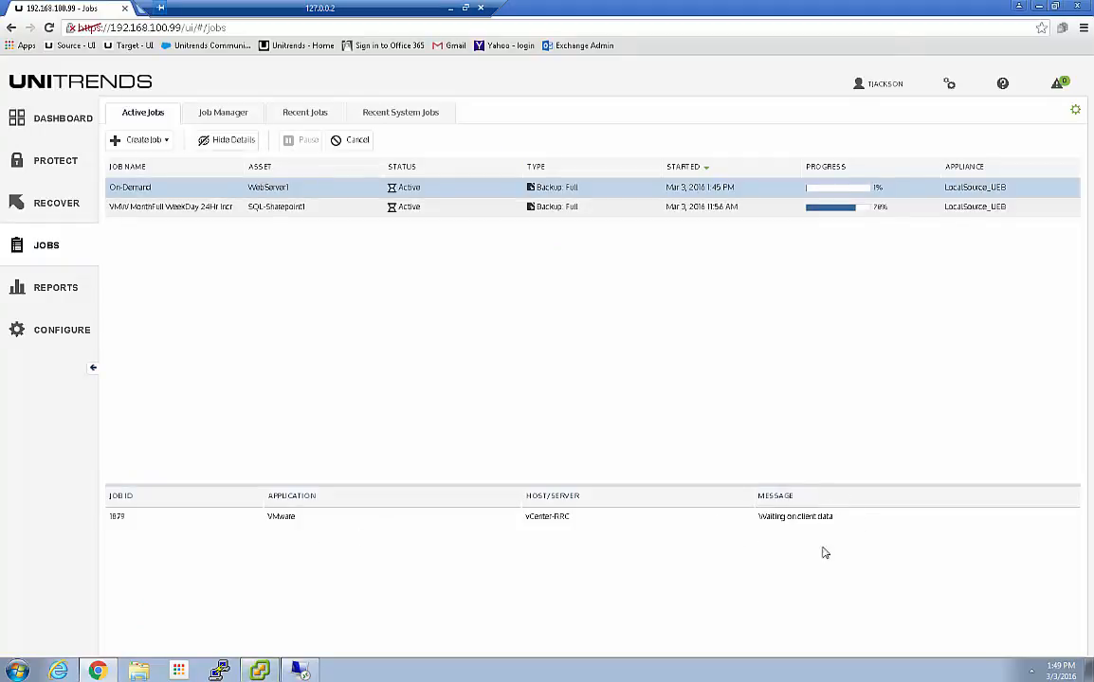
{"action": "left_click", "coordinate": [696, 209]}
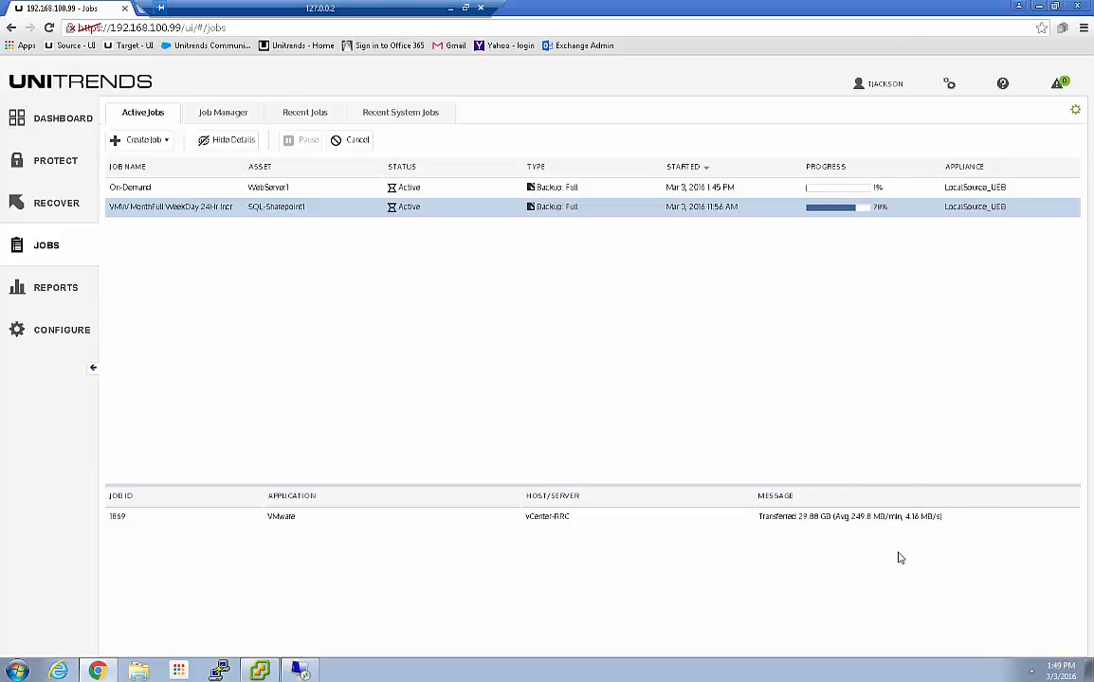
{"action": "left_click", "coordinate": [455, 188]}
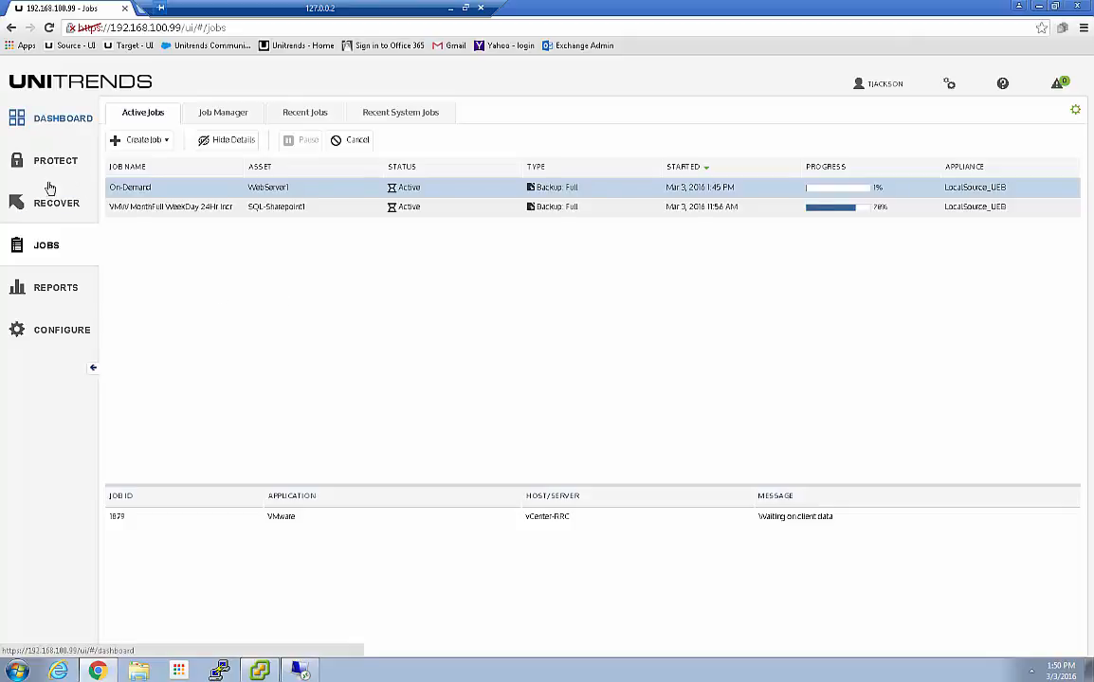
Generate the Protection Summary report for 03/01/2016 to 03/03/2016
{"action": "left_click", "coordinate": [40, 298]}
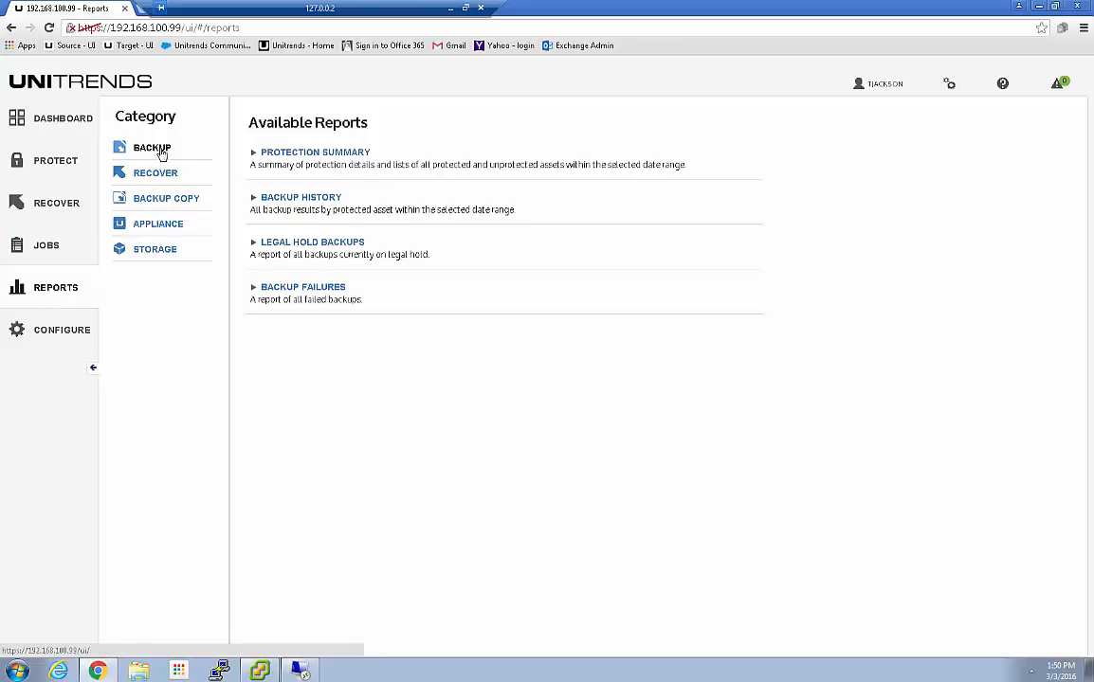
{"action": "left_click", "coordinate": [332, 153]}
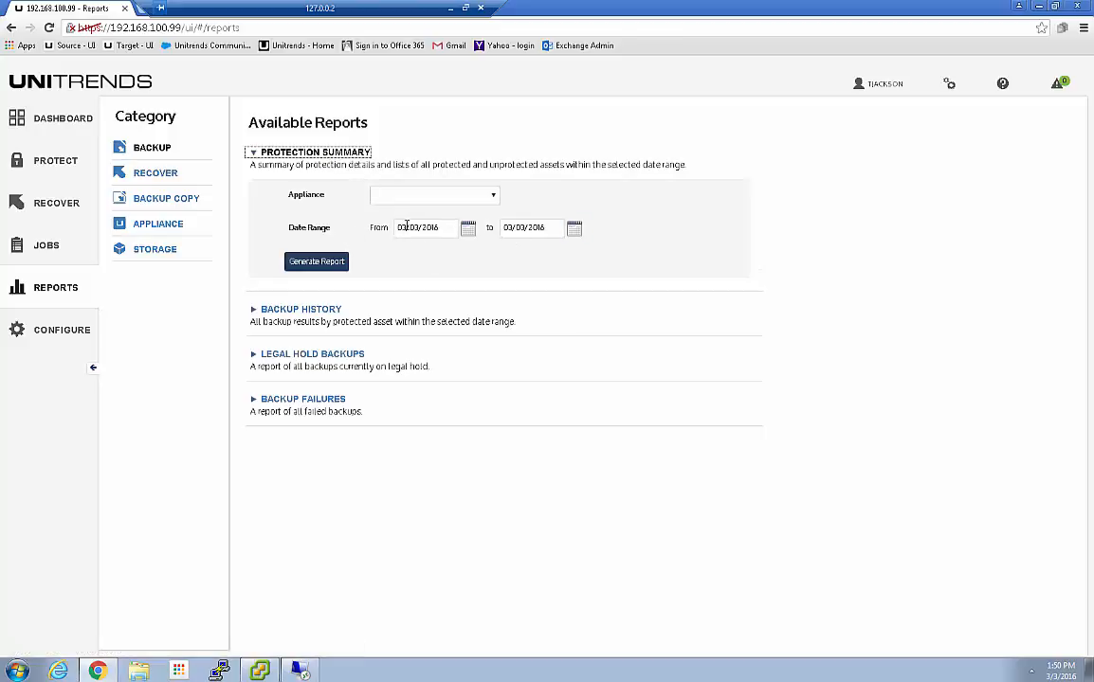
{"action": "left_click", "coordinate": [467, 229]}
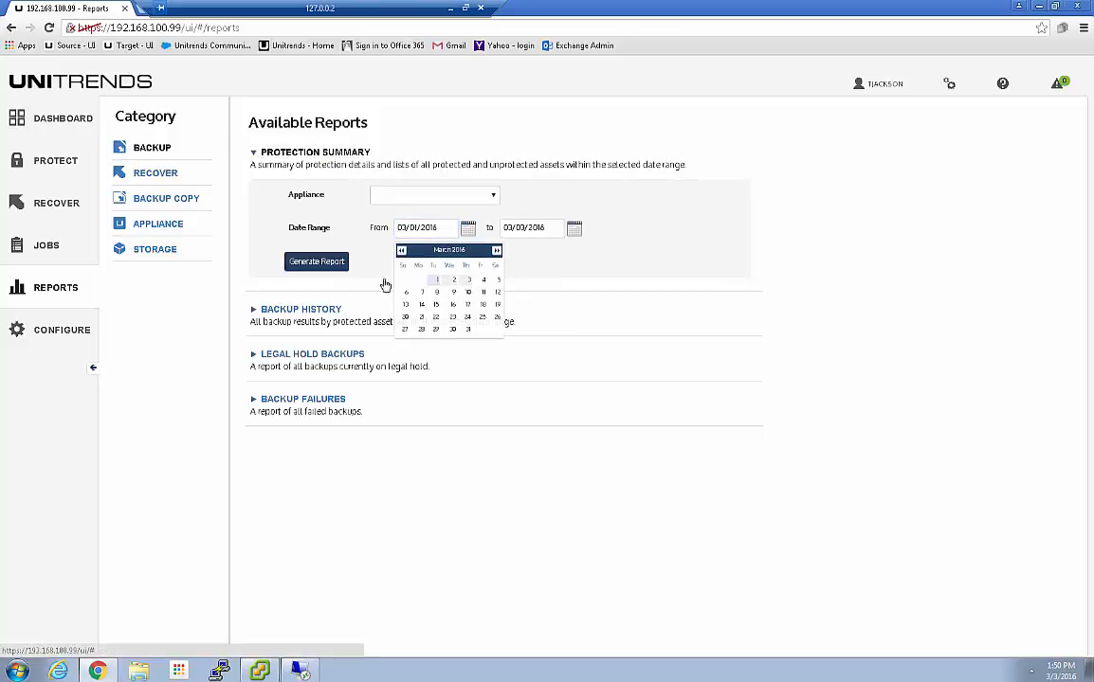
{"action": "left_click", "coordinate": [311, 262]}
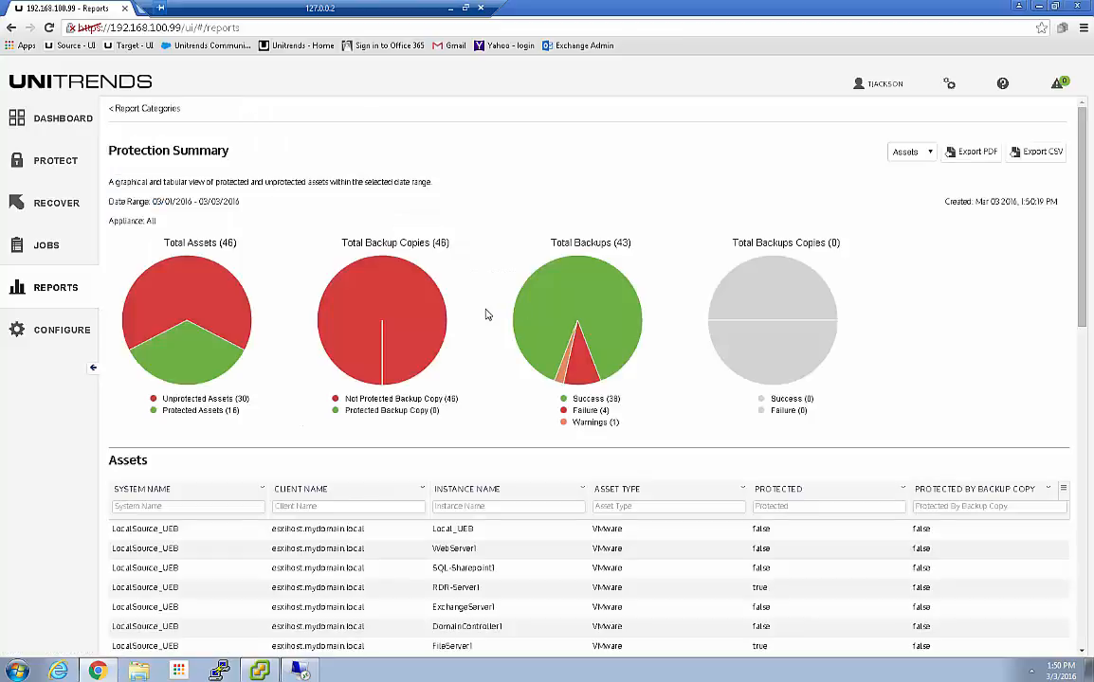
Scroll through the report's Assets and Backup tables to review them
{"action": "scroll", "coordinate": [486, 315], "scroll_direction": "down", "scroll_amount": 5}
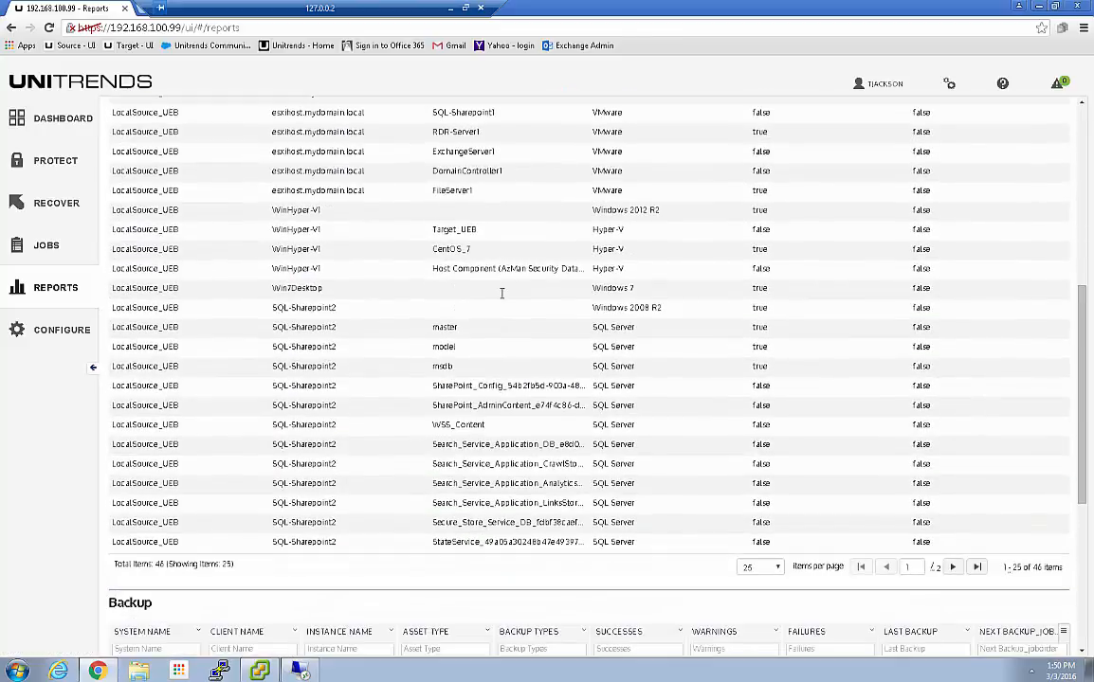
{"action": "scroll", "coordinate": [683, 286], "scroll_direction": "down", "scroll_amount": 4}
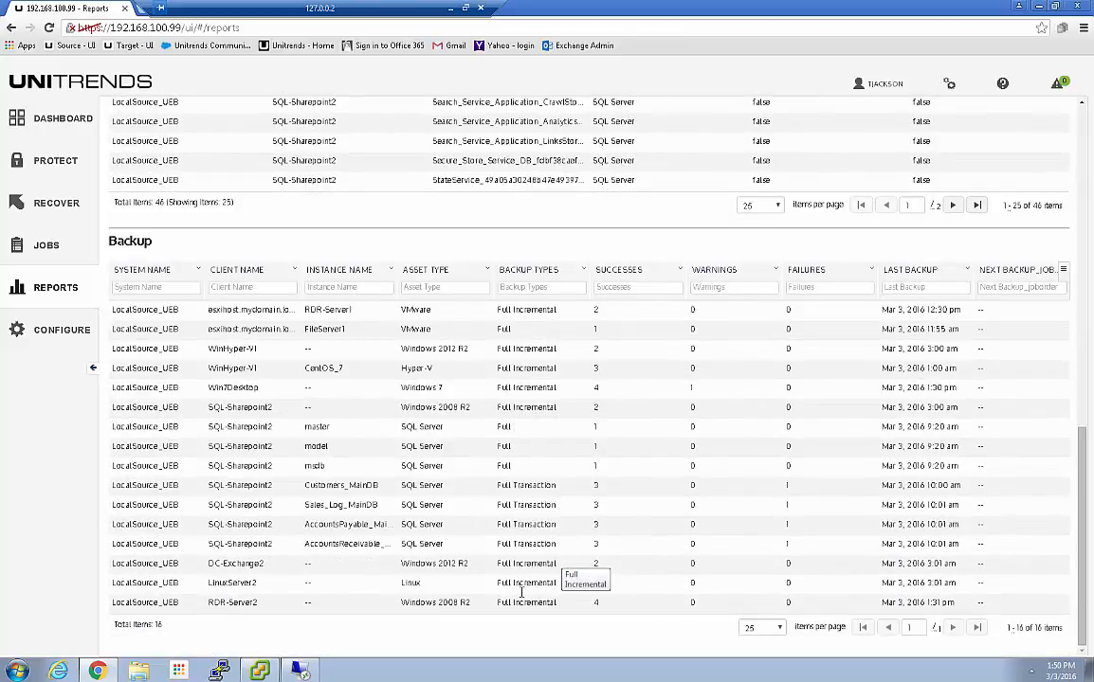
{"action": "scroll", "coordinate": [366, 524], "scroll_direction": "up", "scroll_amount": 4}
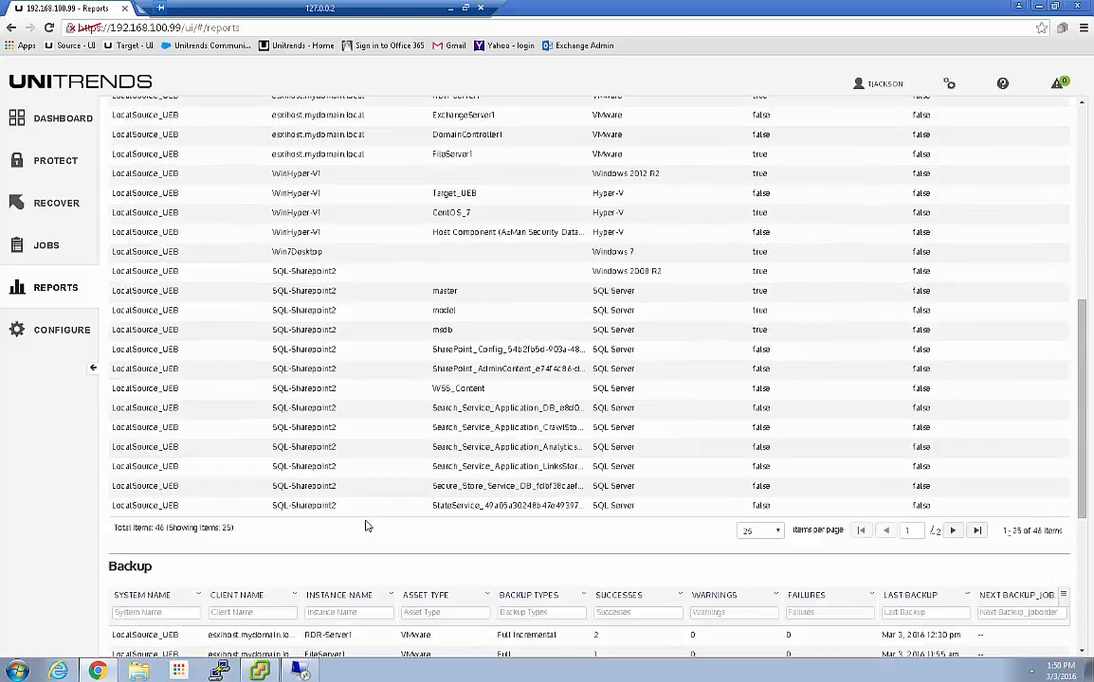
{"action": "scroll", "coordinate": [368, 527], "scroll_direction": "up", "scroll_amount": 3}
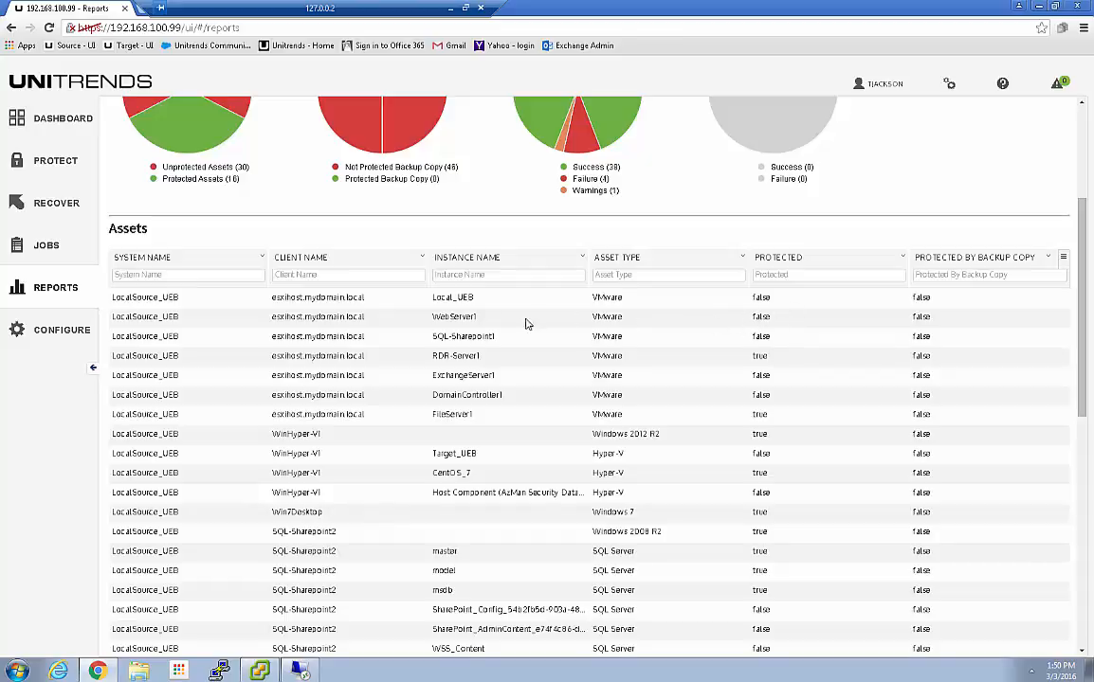
{"action": "scroll", "coordinate": [474, 351], "scroll_direction": "down", "scroll_amount": 5}
{"action": "scroll", "coordinate": [427, 398], "scroll_direction": "down", "scroll_amount": 2}
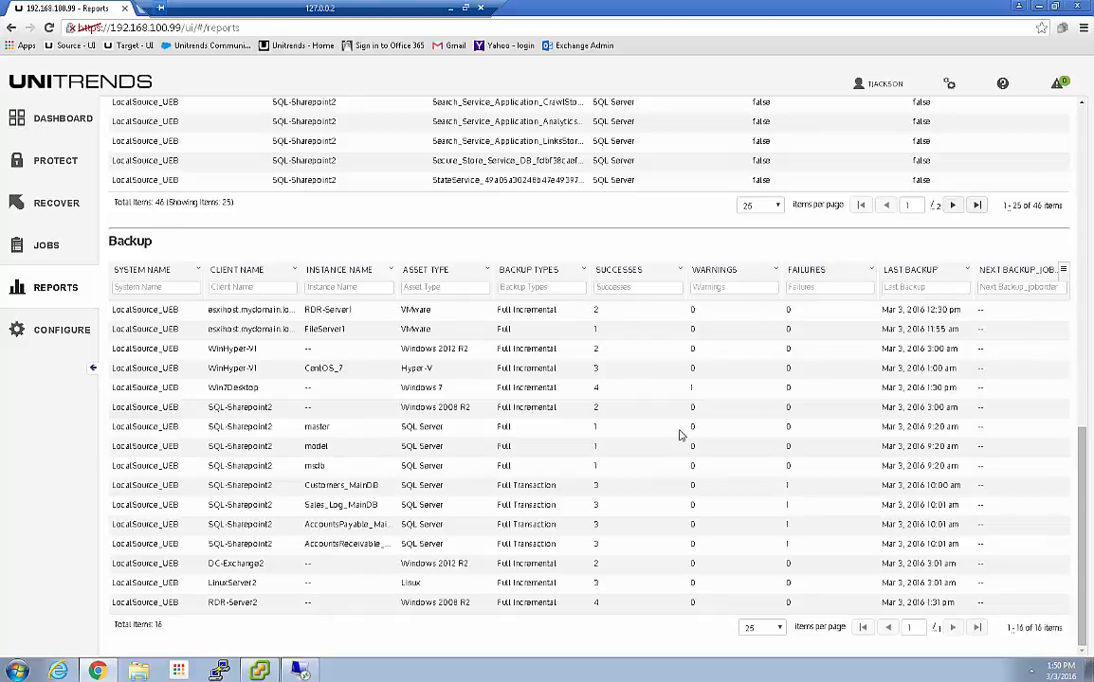
{"action": "scroll", "coordinate": [595, 343], "scroll_direction": "up", "scroll_amount": 3}
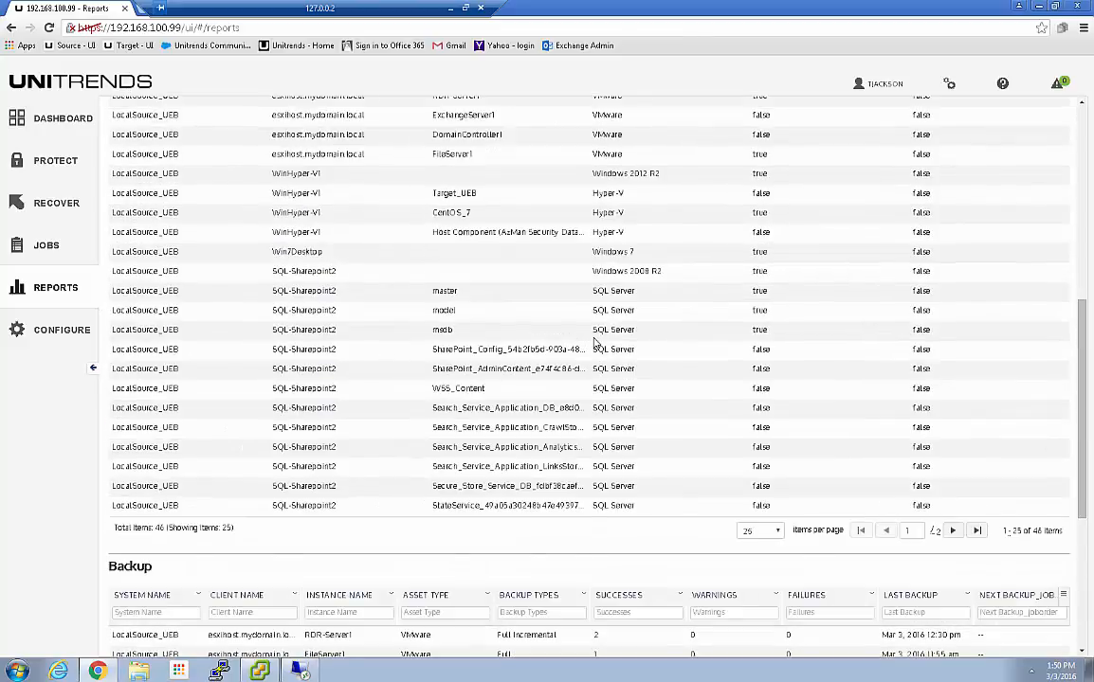
{"action": "scroll", "coordinate": [595, 343], "scroll_direction": "up", "scroll_amount": 5}
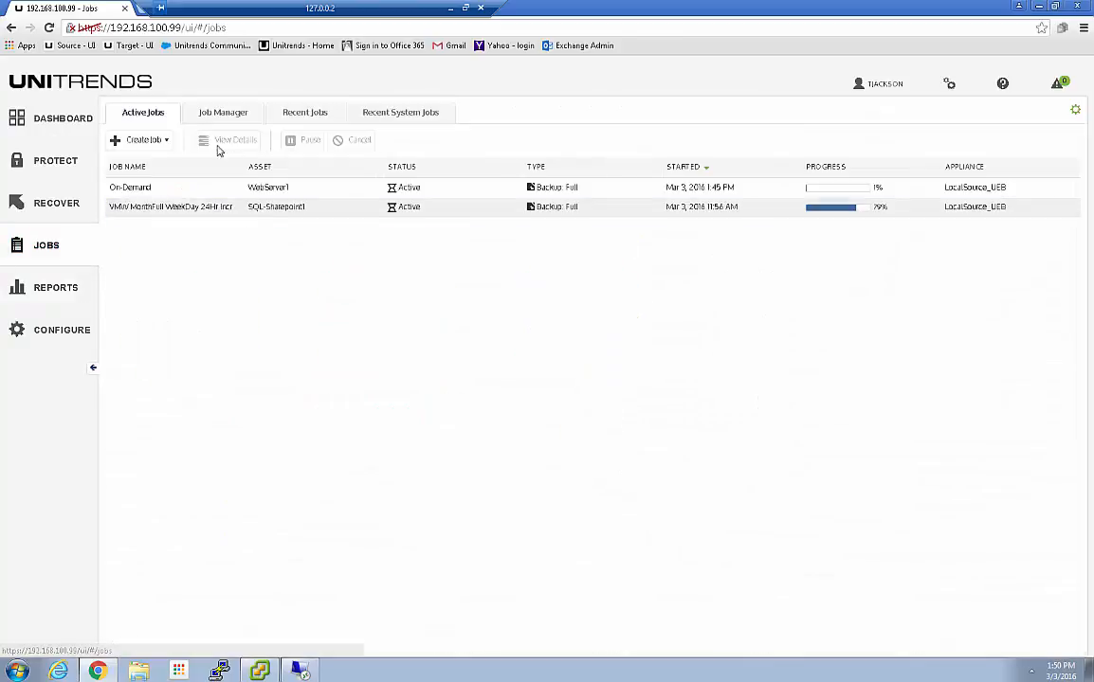
Inspect the On-Demand WebServer1 job and VMW WeekFull 12Hr Incr job details, then return to the Dashboard
{"action": "left_click", "coordinate": [315, 189]}
{"action": "left_click", "coordinate": [223, 149]}
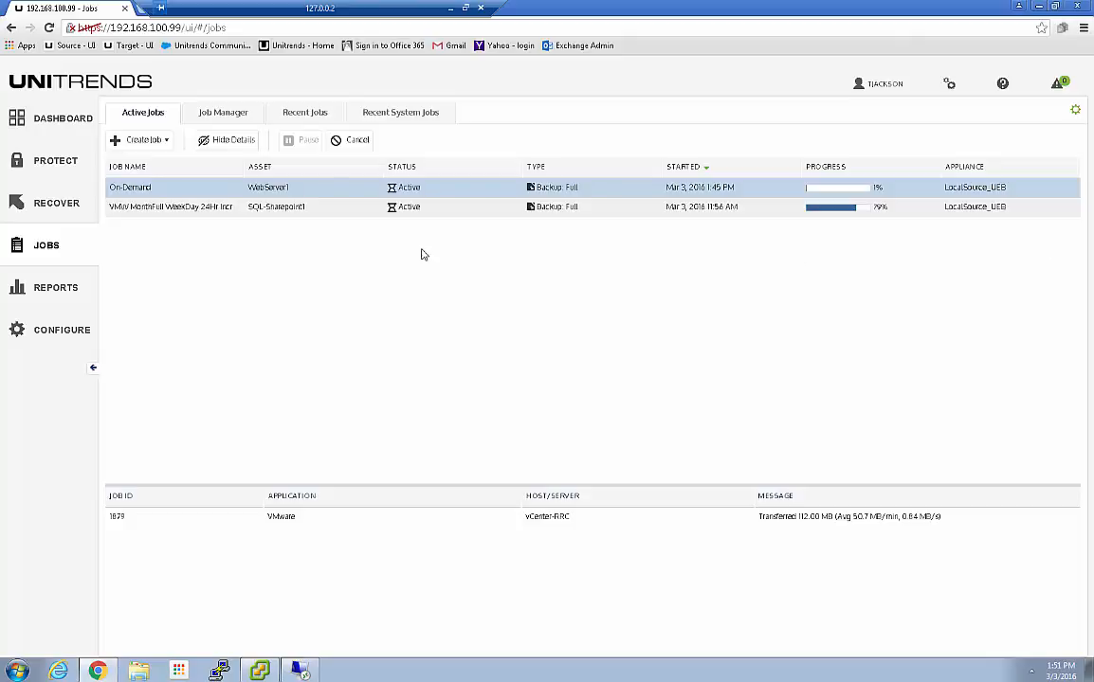
{"action": "left_click", "coordinate": [219, 117]}
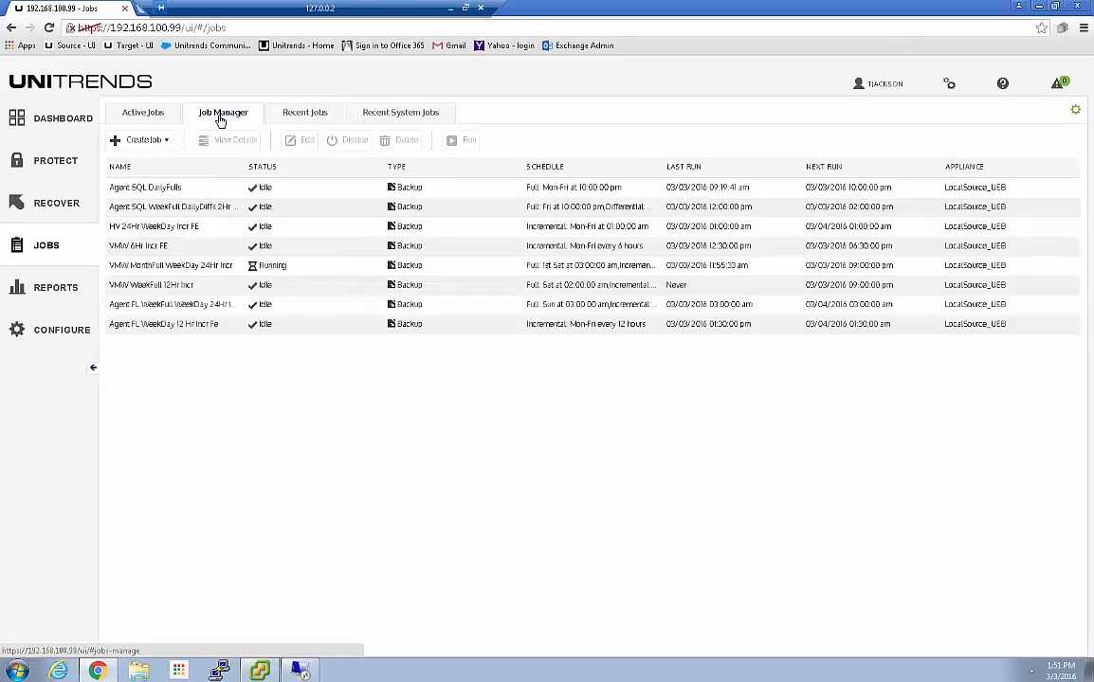
{"action": "left_click", "coordinate": [195, 270]}
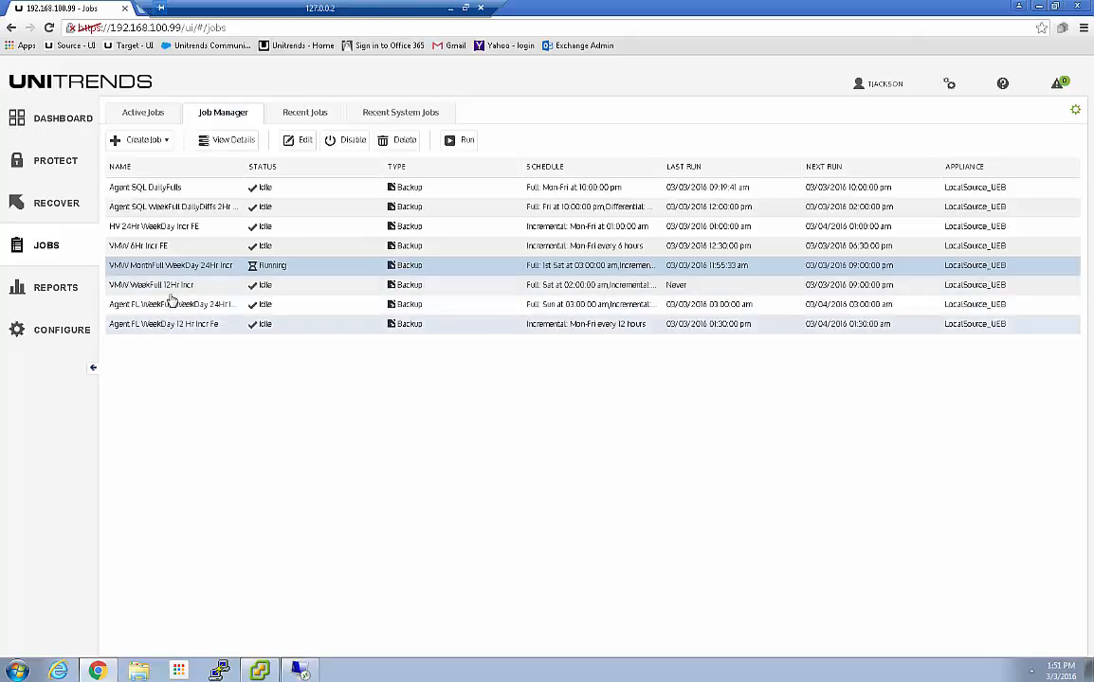
{"action": "left_click", "coordinate": [178, 284]}
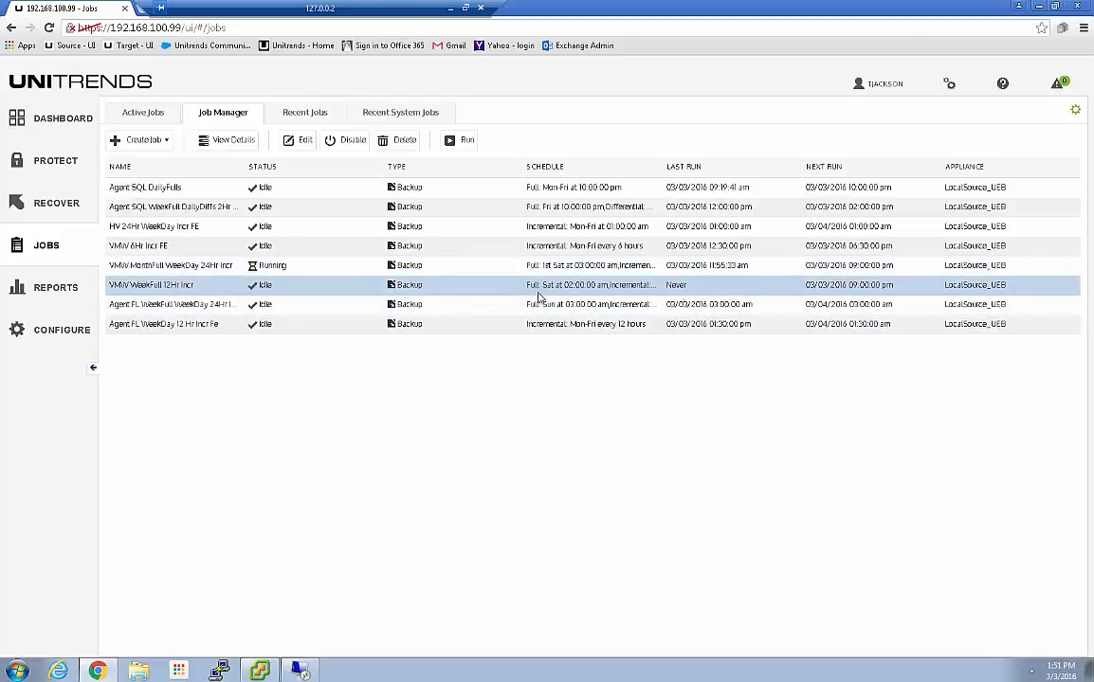
{"action": "left_click", "coordinate": [226, 141]}
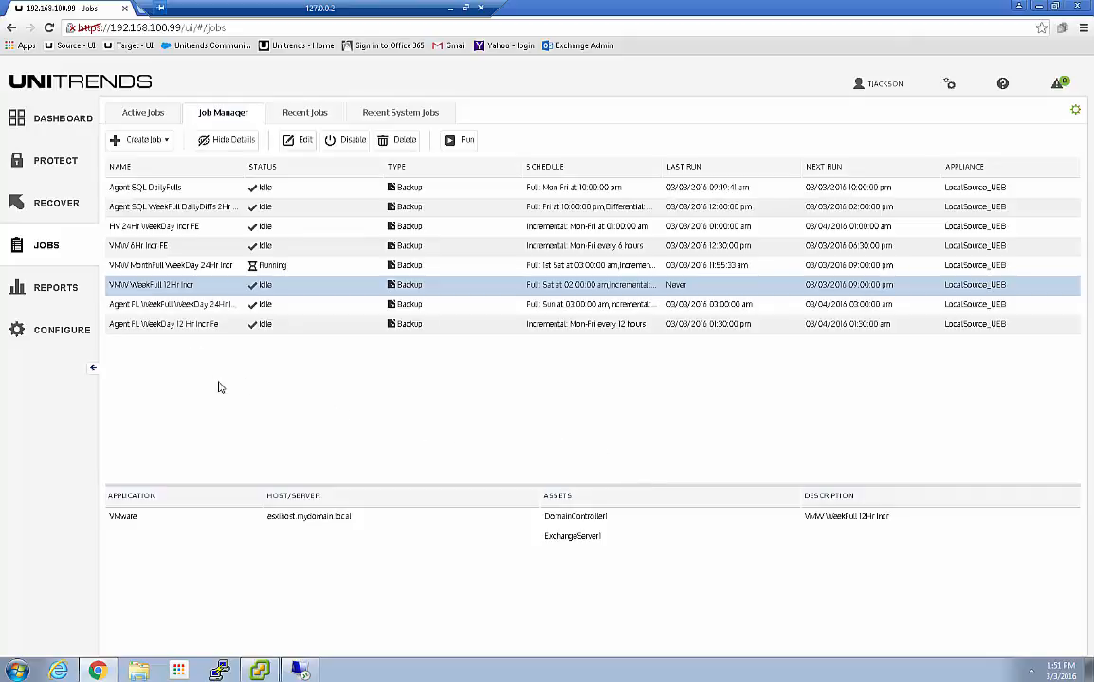
{"action": "left_click", "coordinate": [54, 119]}
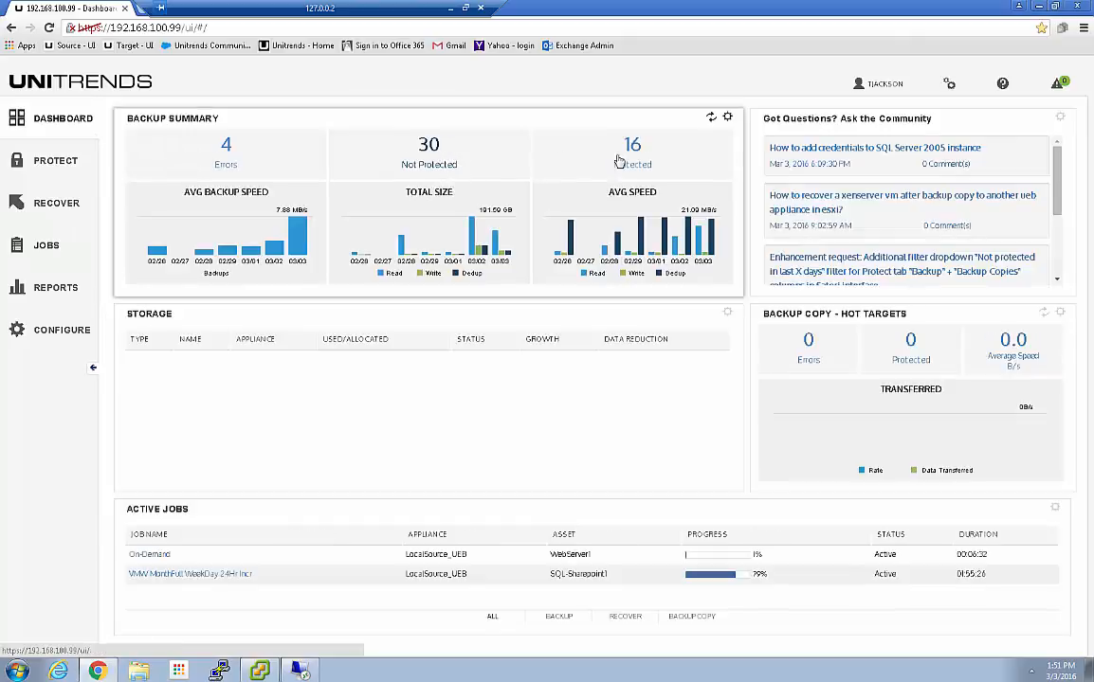
{"action": "left_click", "coordinate": [630, 147]}
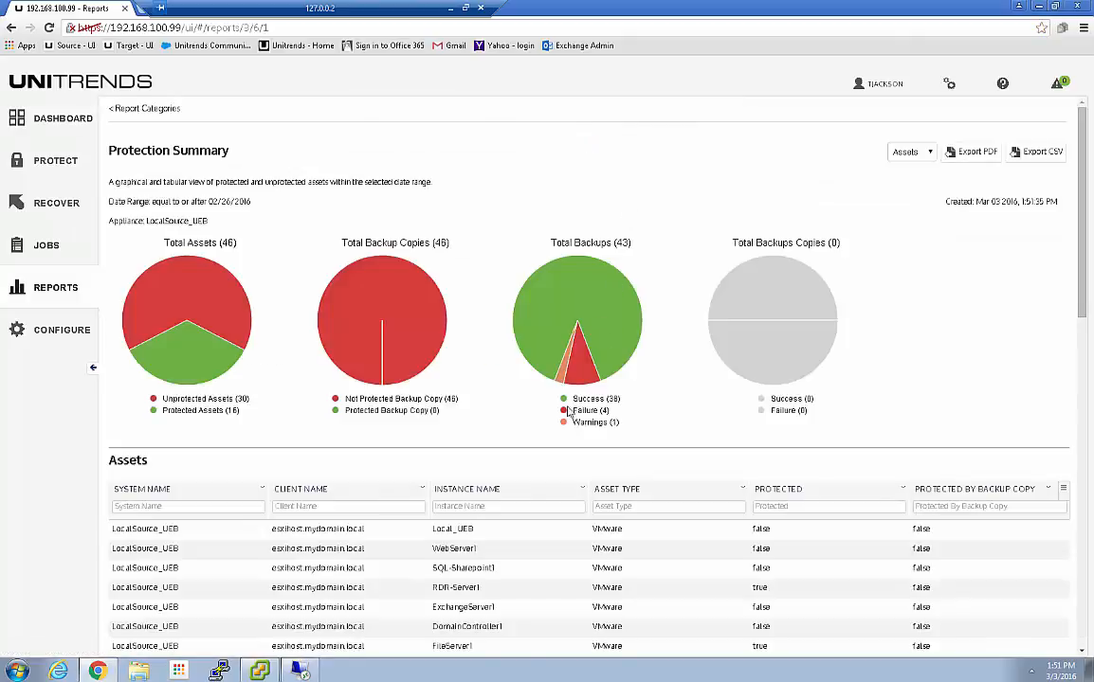
{"action": "scroll", "coordinate": [516, 379], "scroll_direction": "down", "scroll_amount": 3}
{"action": "scroll", "coordinate": [531, 365], "scroll_direction": "down", "scroll_amount": 3}
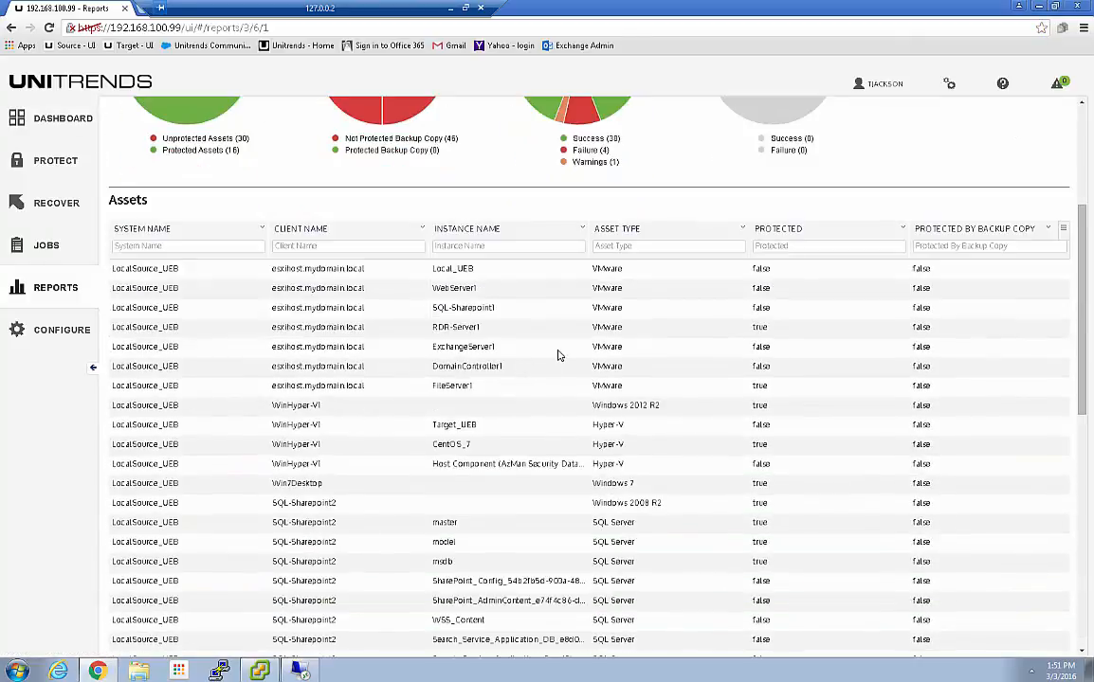
{"action": "scroll", "coordinate": [542, 363], "scroll_direction": "down", "scroll_amount": 3}
{"action": "scroll", "coordinate": [543, 363], "scroll_direction": "down", "scroll_amount": 1}
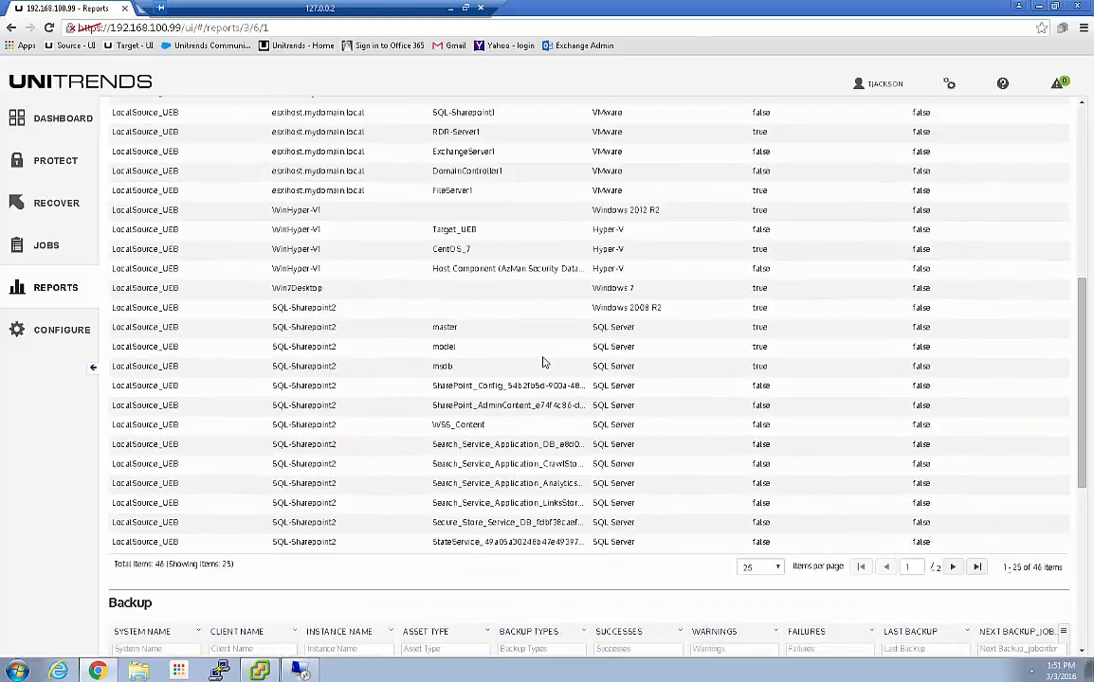
{"action": "scroll", "coordinate": [546, 348], "scroll_direction": "up", "scroll_amount": 1}
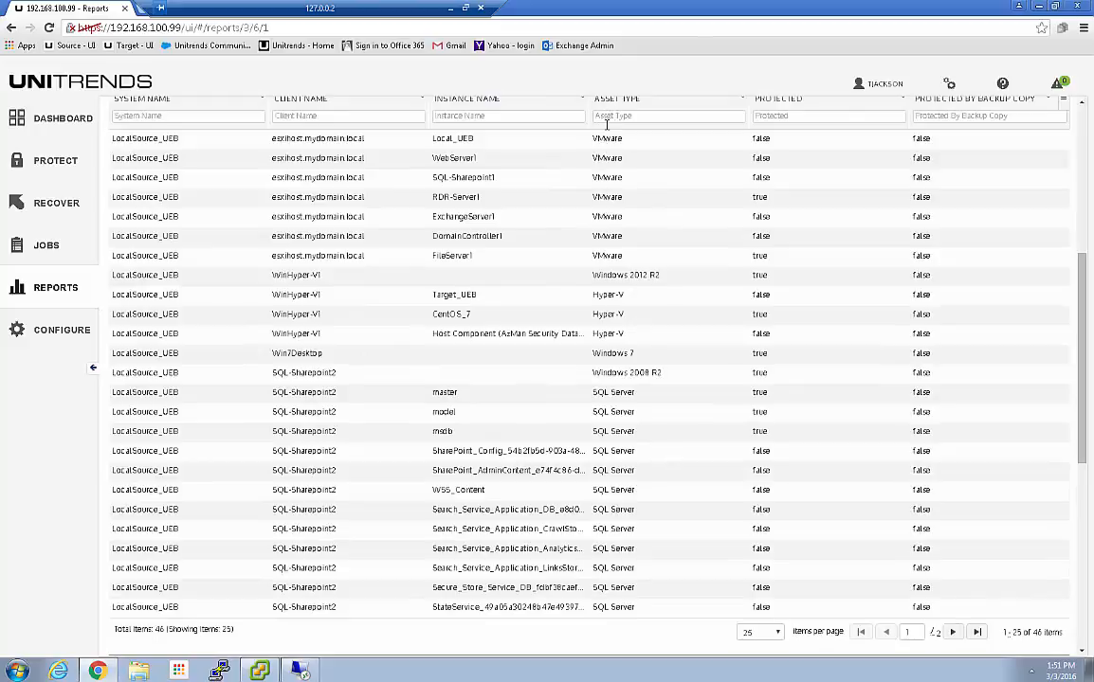
{"action": "left_click", "coordinate": [772, 103]}
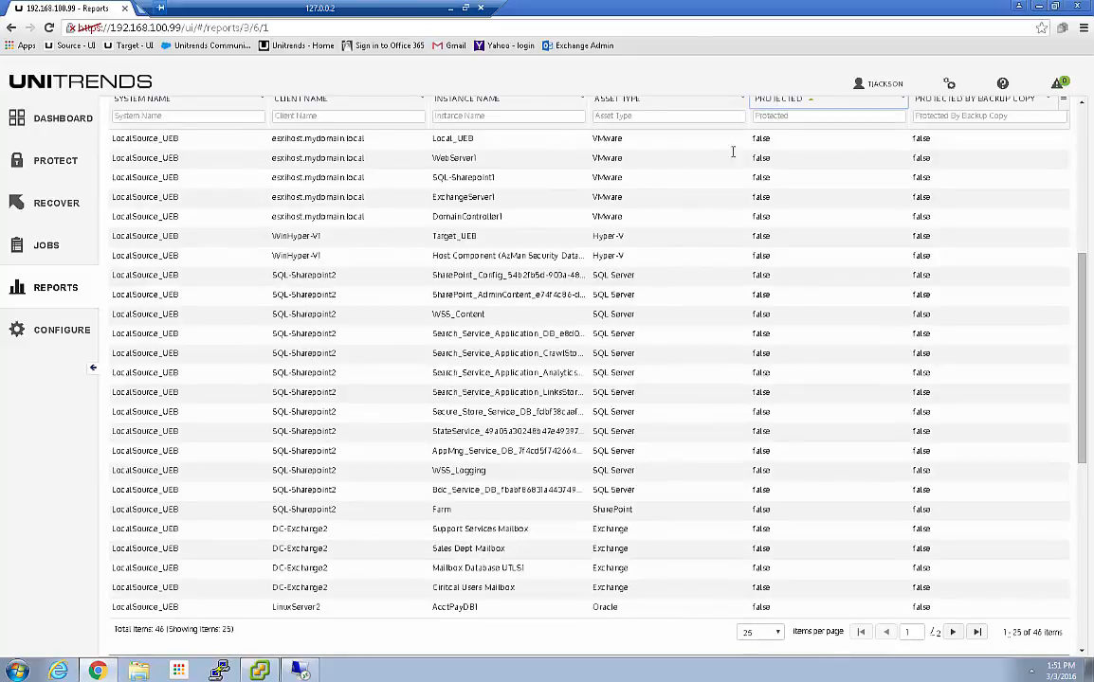
{"action": "left_click", "coordinate": [610, 102]}
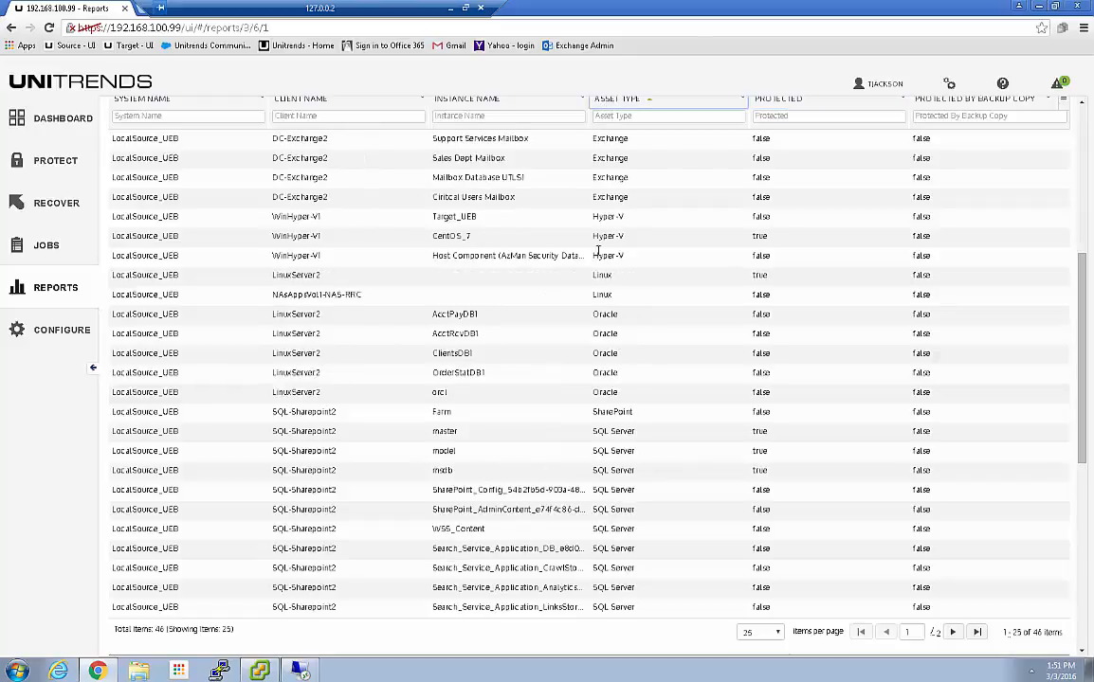
{"action": "scroll", "coordinate": [614, 384], "scroll_direction": "up", "scroll_amount": 4}
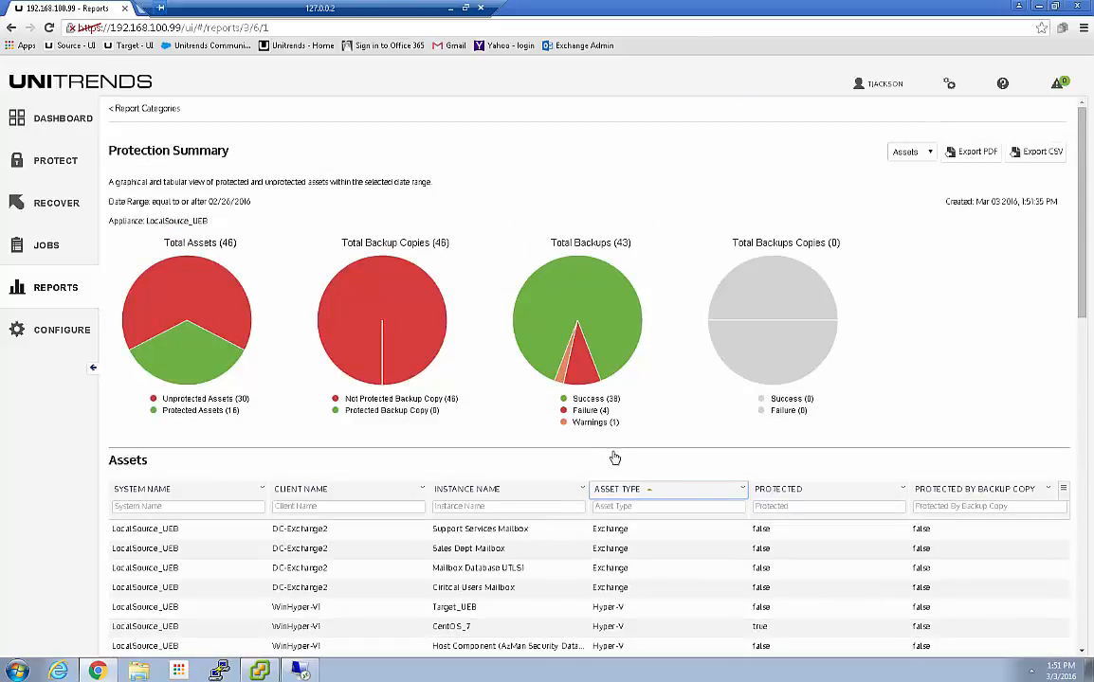
{"action": "scroll", "coordinate": [616, 456], "scroll_direction": "down", "scroll_amount": 4}
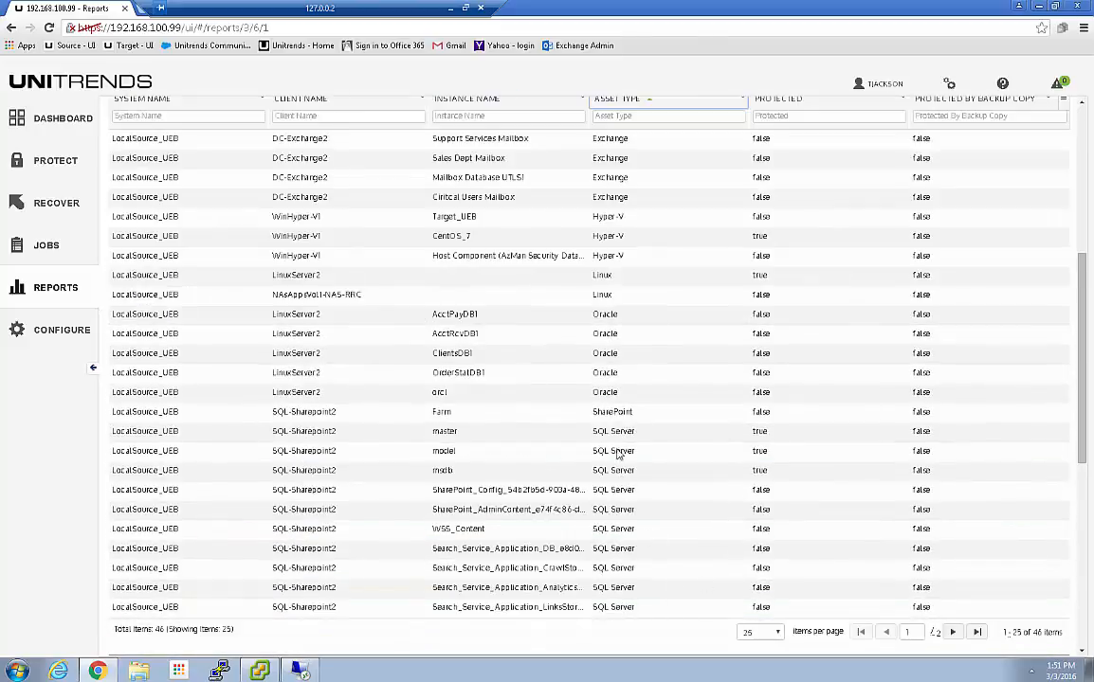
{"action": "scroll", "coordinate": [614, 370], "scroll_direction": "up", "scroll_amount": 1}
{"action": "left_click", "coordinate": [623, 232]}
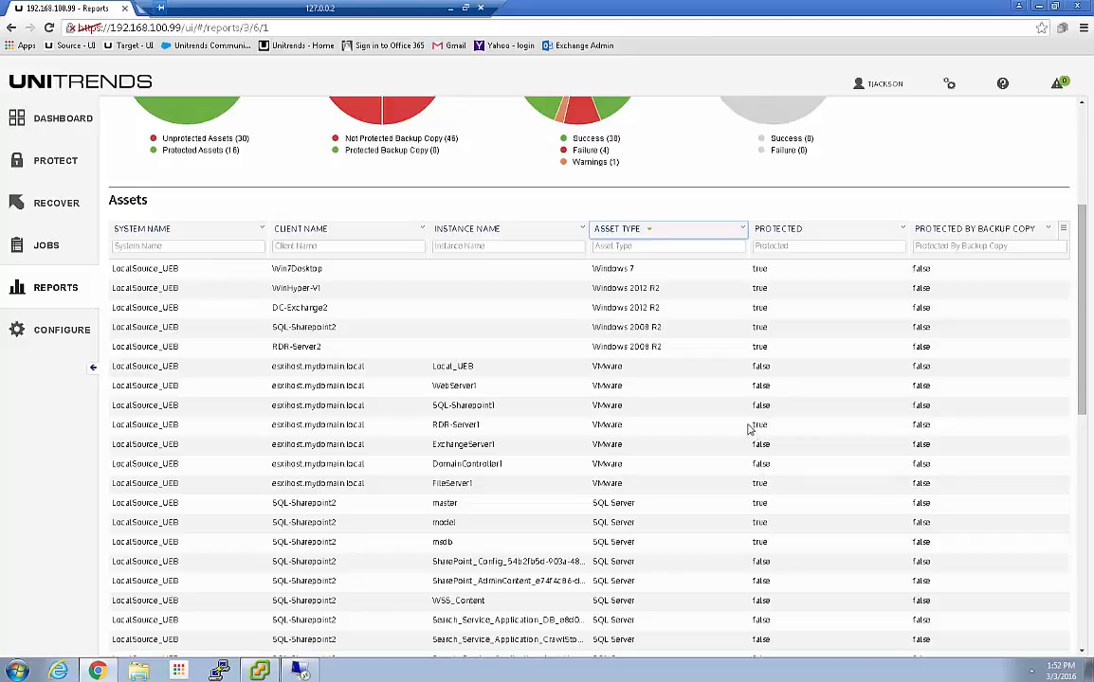
{"action": "left_click", "coordinate": [42, 124]}
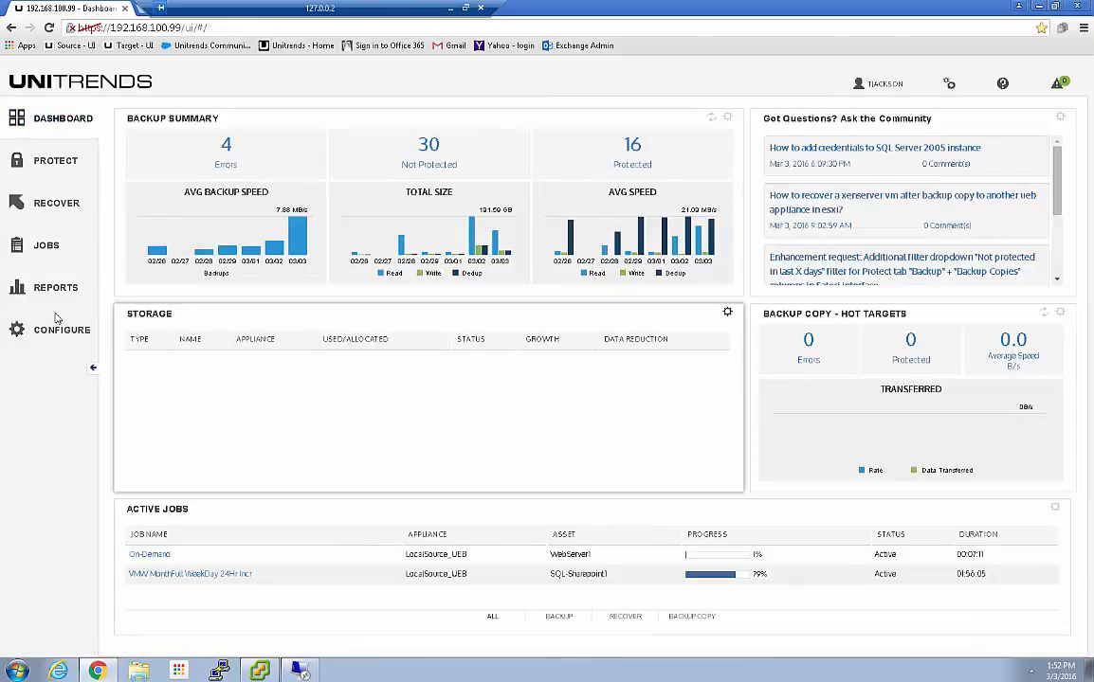
Reopen the console via Chrome's Source - UI bookmark and sign in with the username and password
{"action": "left_click", "coordinate": [48, 248]}
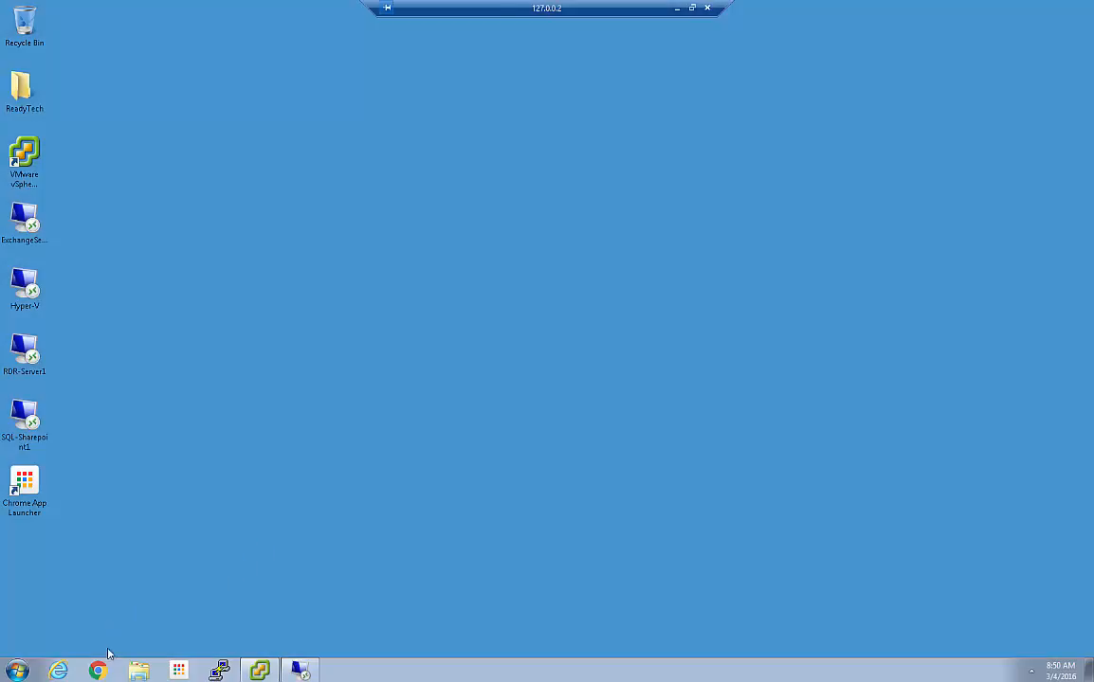
{"action": "left_click", "coordinate": [99, 670]}
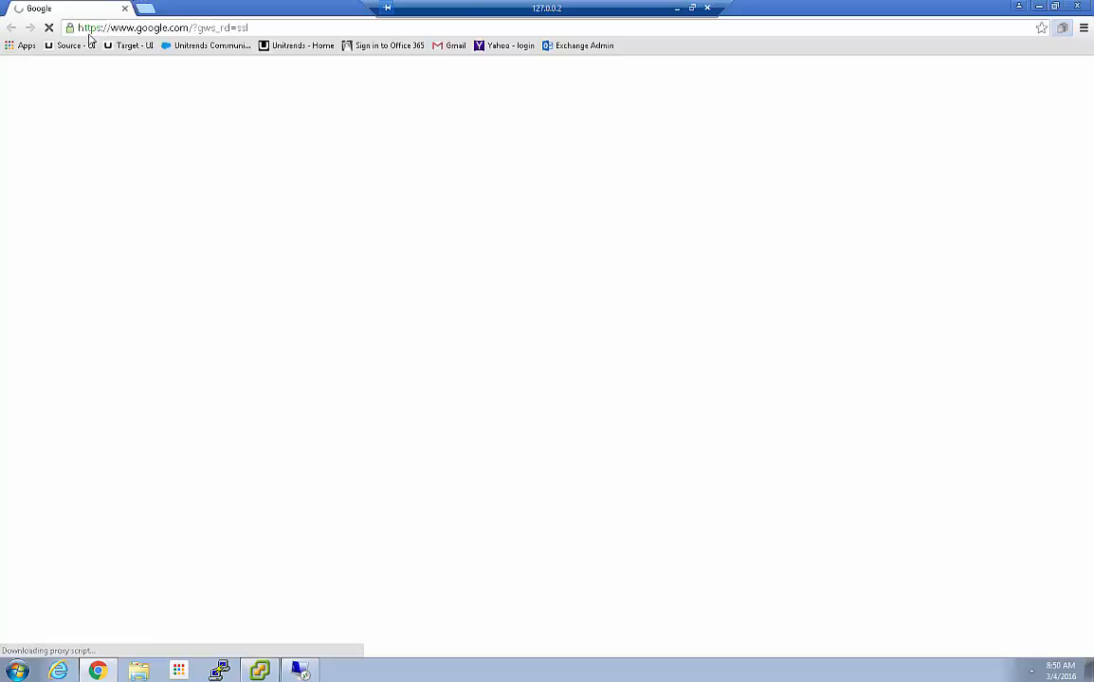
{"action": "left_click", "coordinate": [70, 45]}
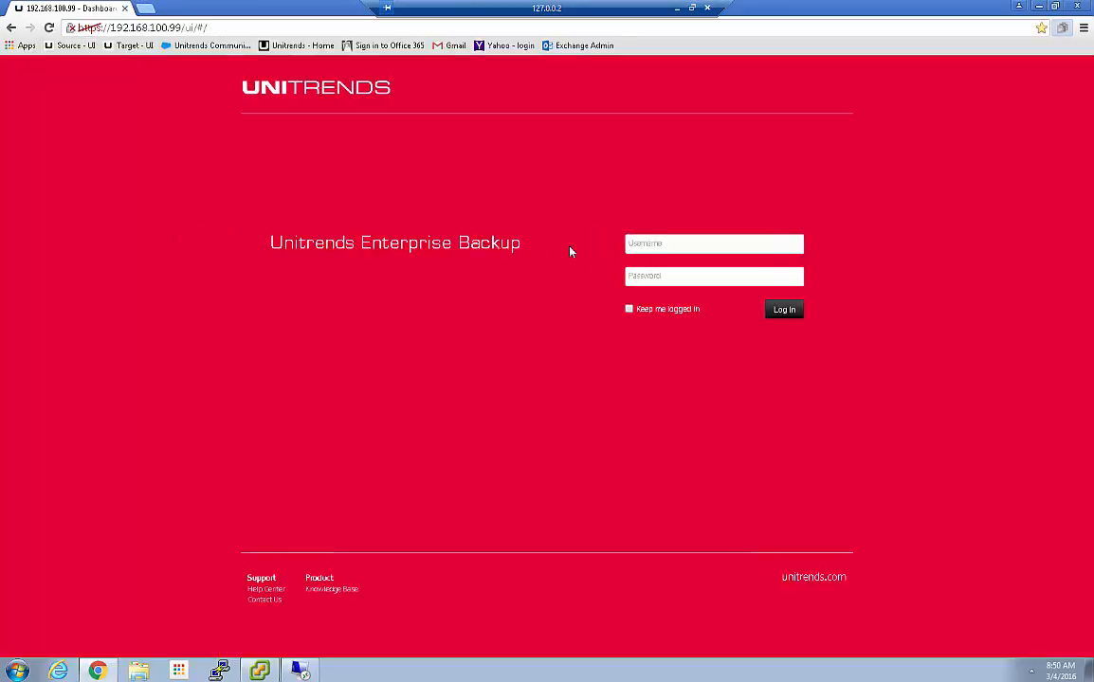
{"action": "left_click", "coordinate": [663, 242]}
{"action": "key", "text": "Tab"}
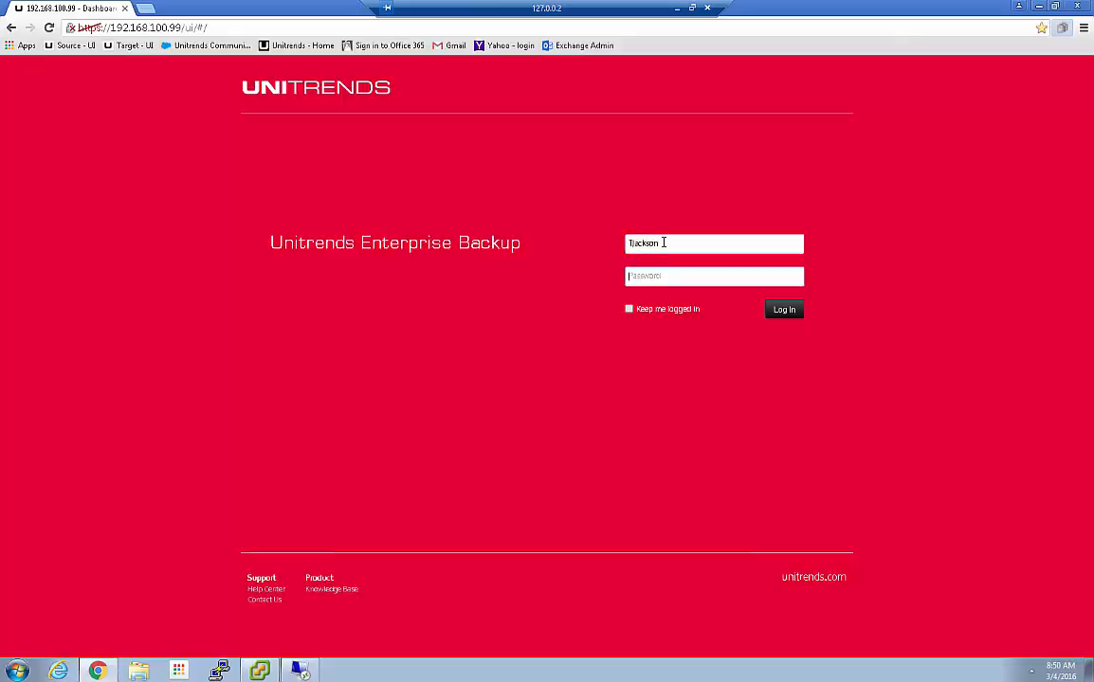
{"action": "type", "text": "***"}
{"action": "key", "text": "Return"}
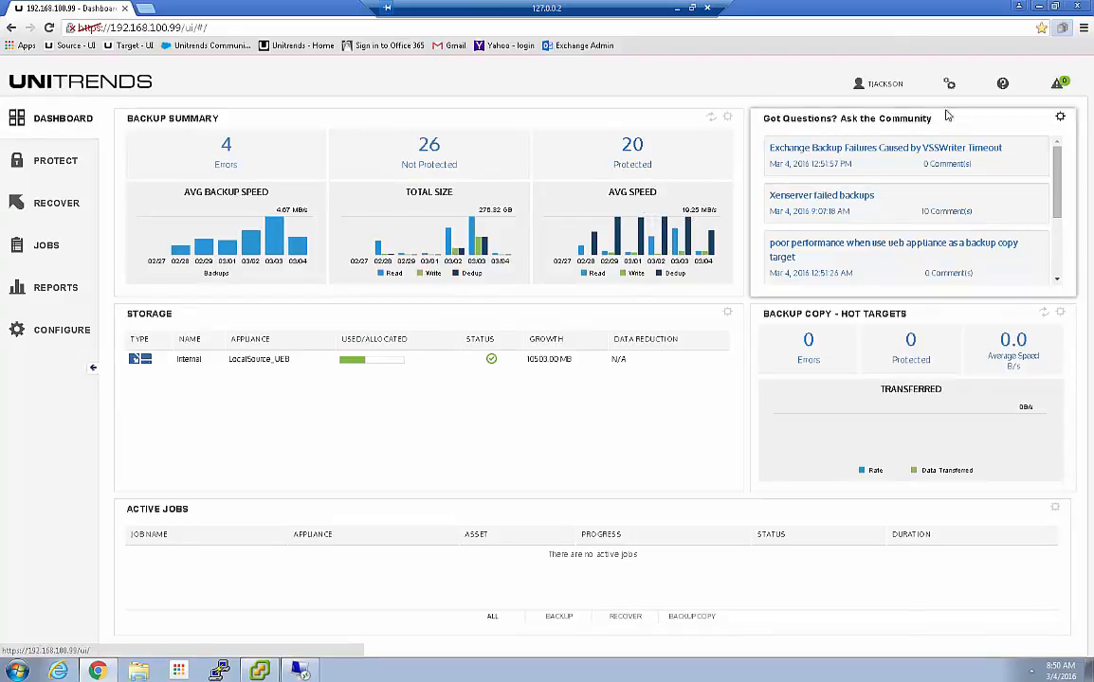
Confirm the alerts list has no unresolved alerts, then open Backup Failures from the 4 Errors count
{"action": "left_click", "coordinate": [1060, 85]}
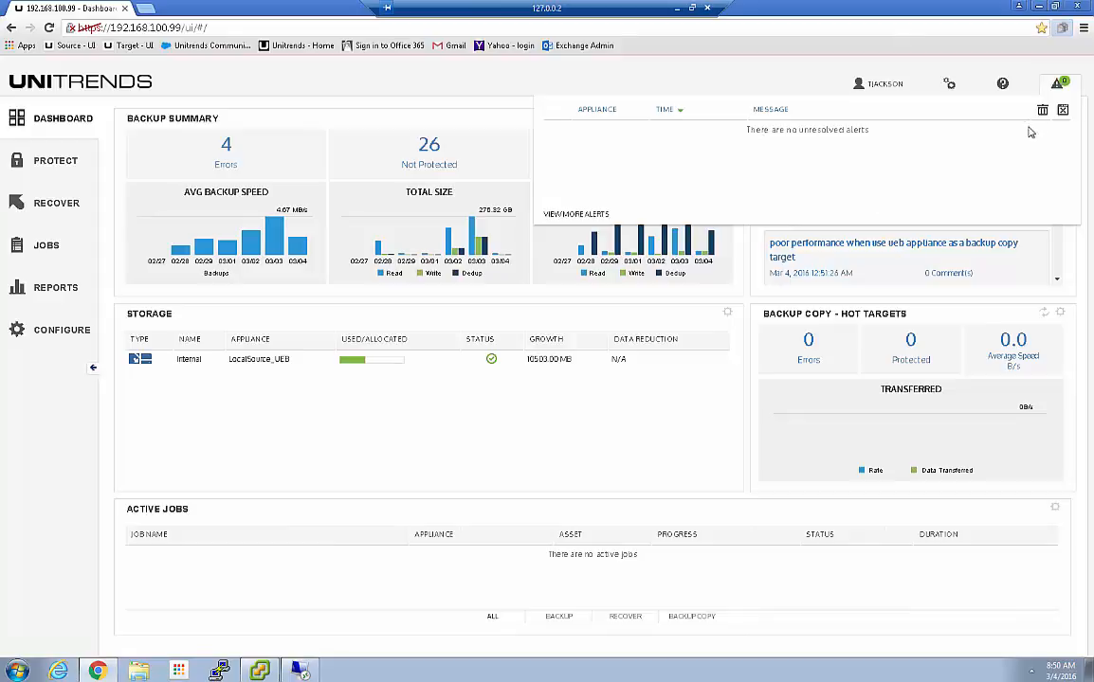
{"action": "left_click", "coordinate": [1065, 110]}
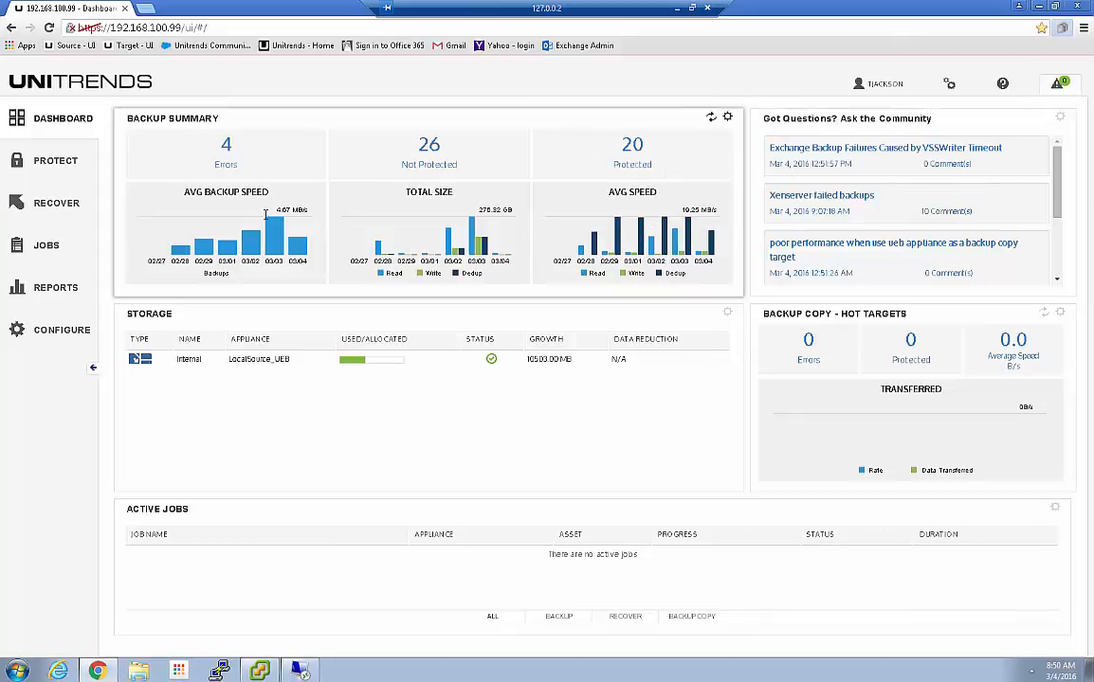
{"action": "left_click", "coordinate": [227, 148]}
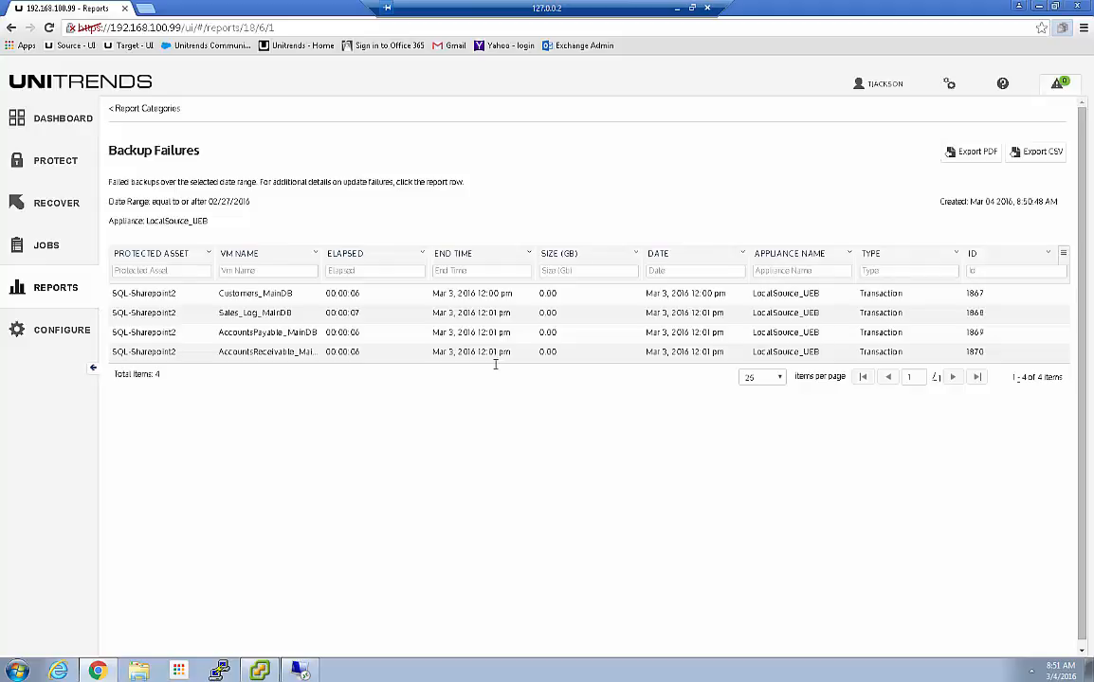
Read the Sales_Log_MainDB Backup Failure Status output, close it, and go back to the Dashboard
{"action": "left_click", "coordinate": [393, 323]}
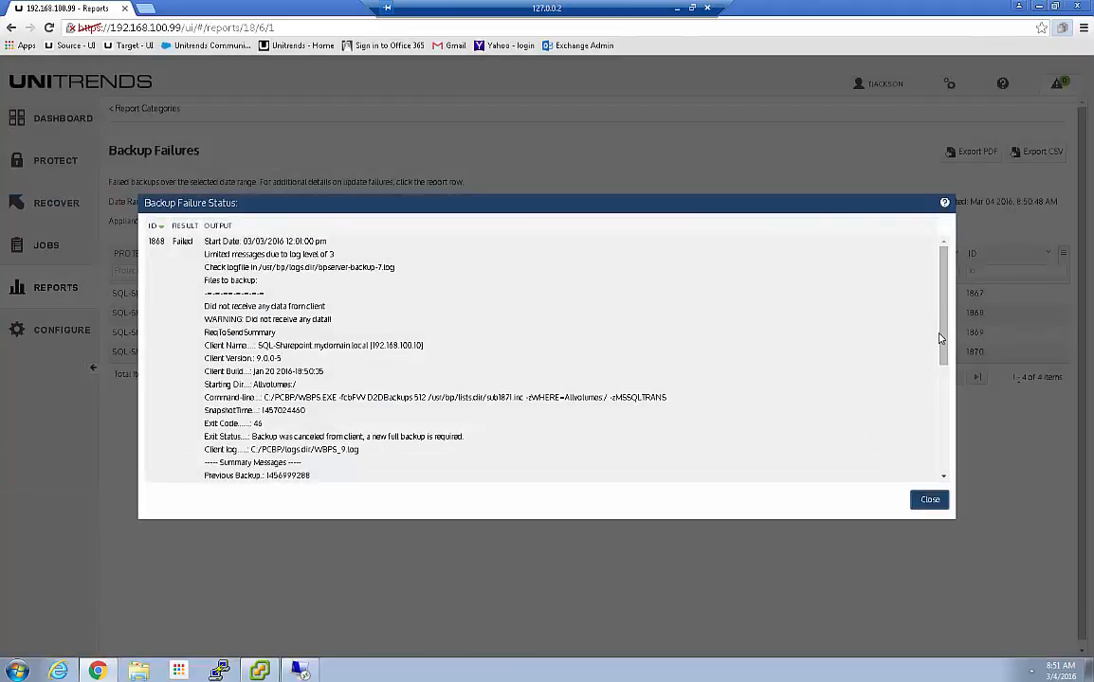
{"action": "scroll", "coordinate": [945, 350], "scroll_direction": "down", "scroll_amount": 4}
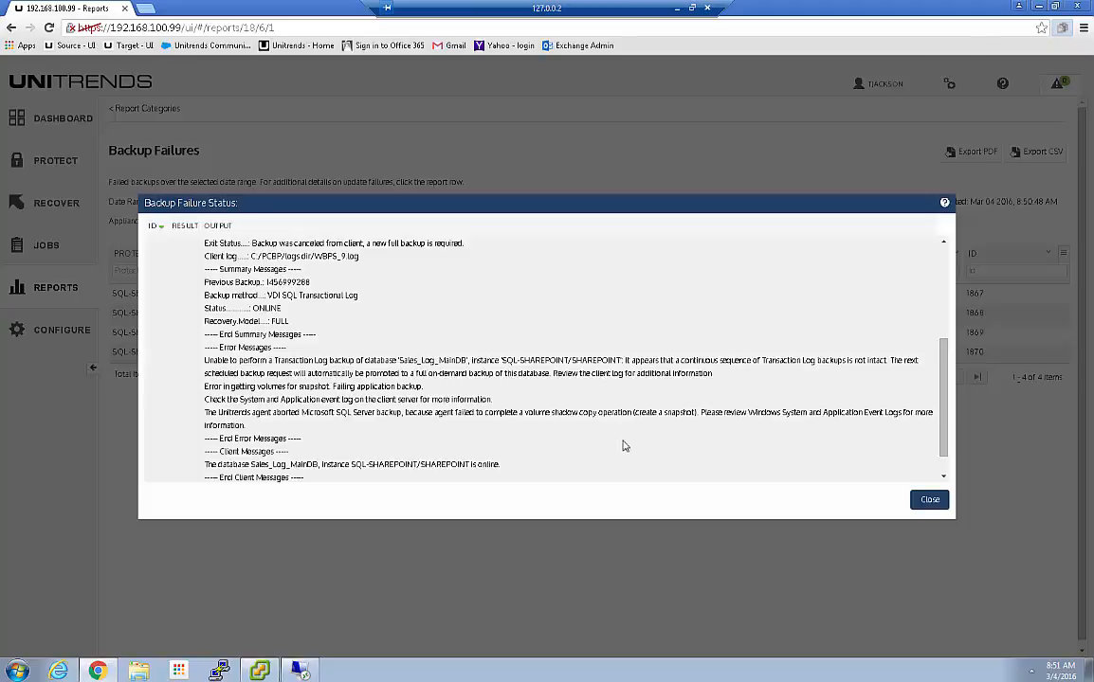
{"action": "left_click", "coordinate": [929, 501]}
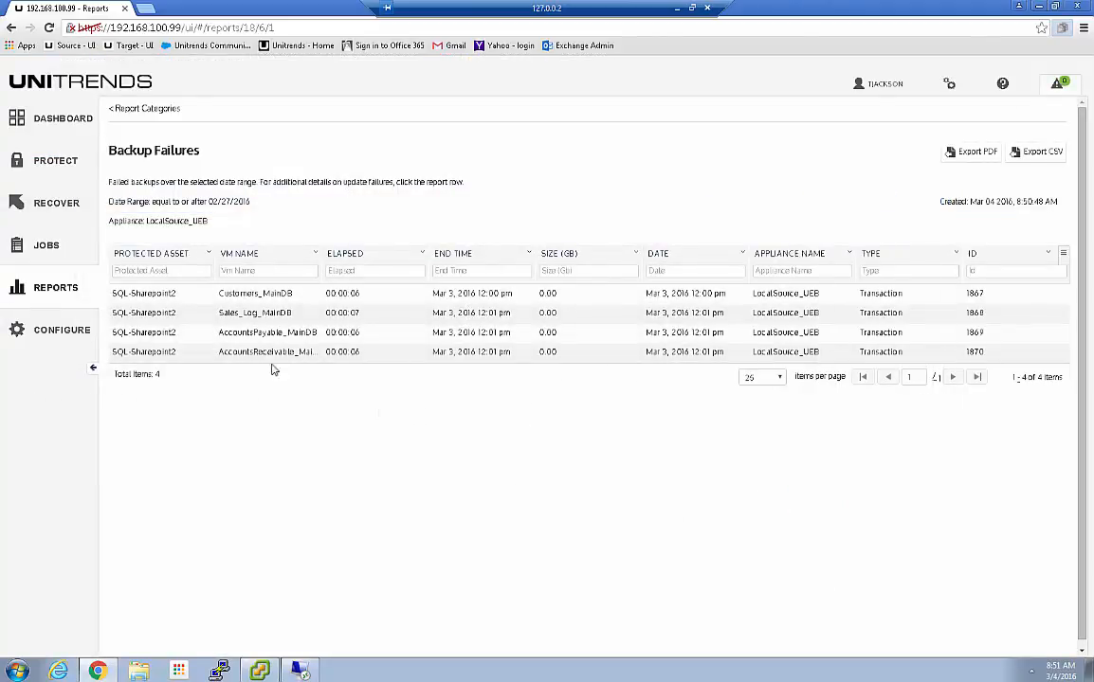
{"action": "left_click", "coordinate": [42, 117]}
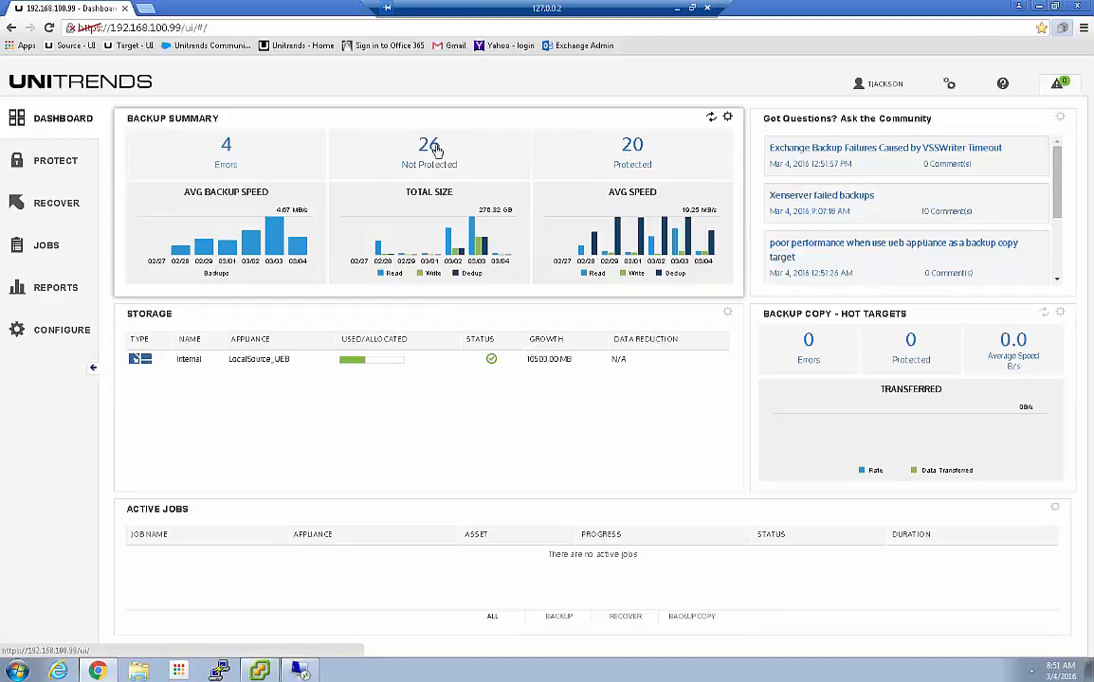
Open the report behind the 20 Protected count and scroll past the 46-asset table to the Backup table
{"action": "left_click", "coordinate": [633, 146]}
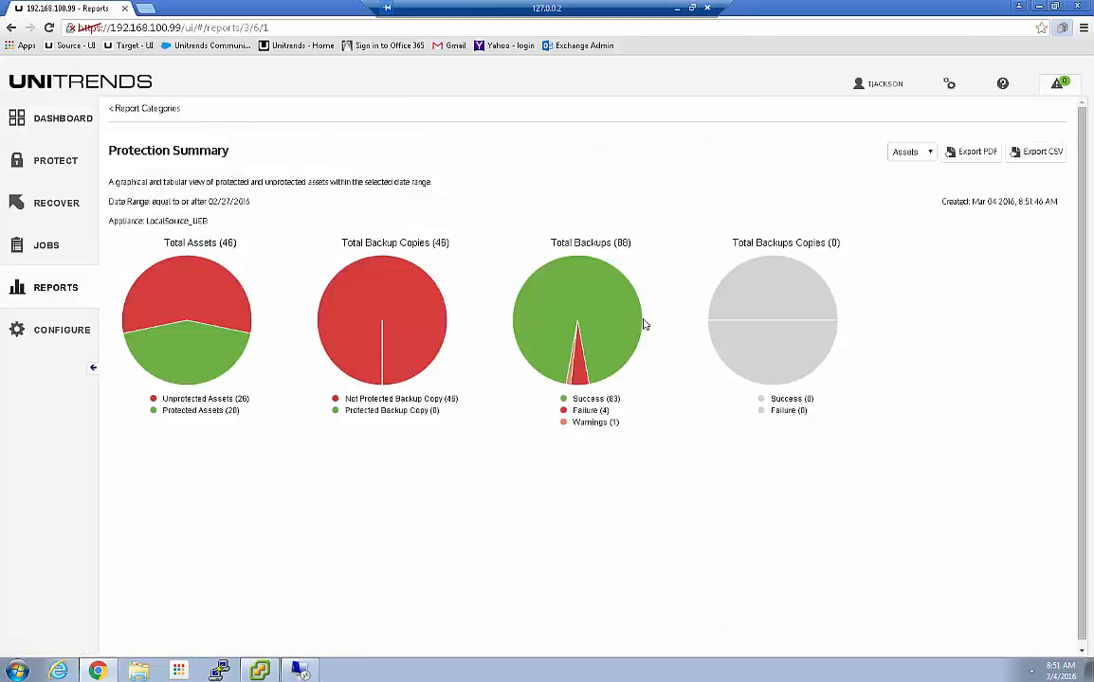
{"action": "scroll", "coordinate": [703, 471], "scroll_direction": "down", "scroll_amount": 3}
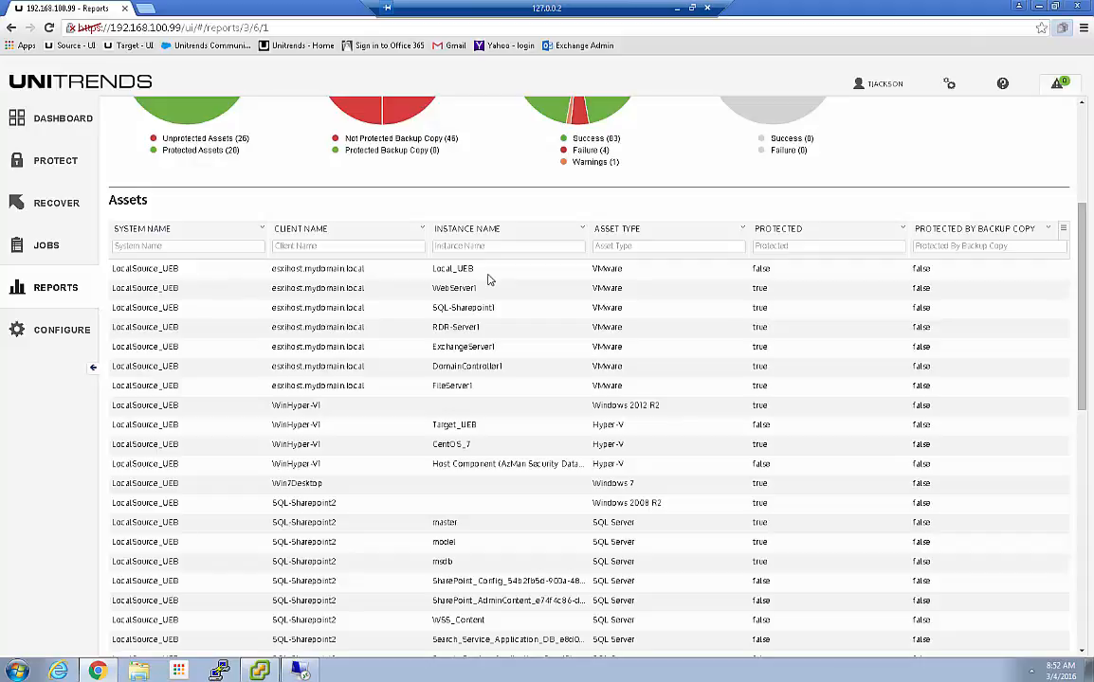
{"action": "scroll", "coordinate": [488, 278], "scroll_direction": "down", "scroll_amount": 7}
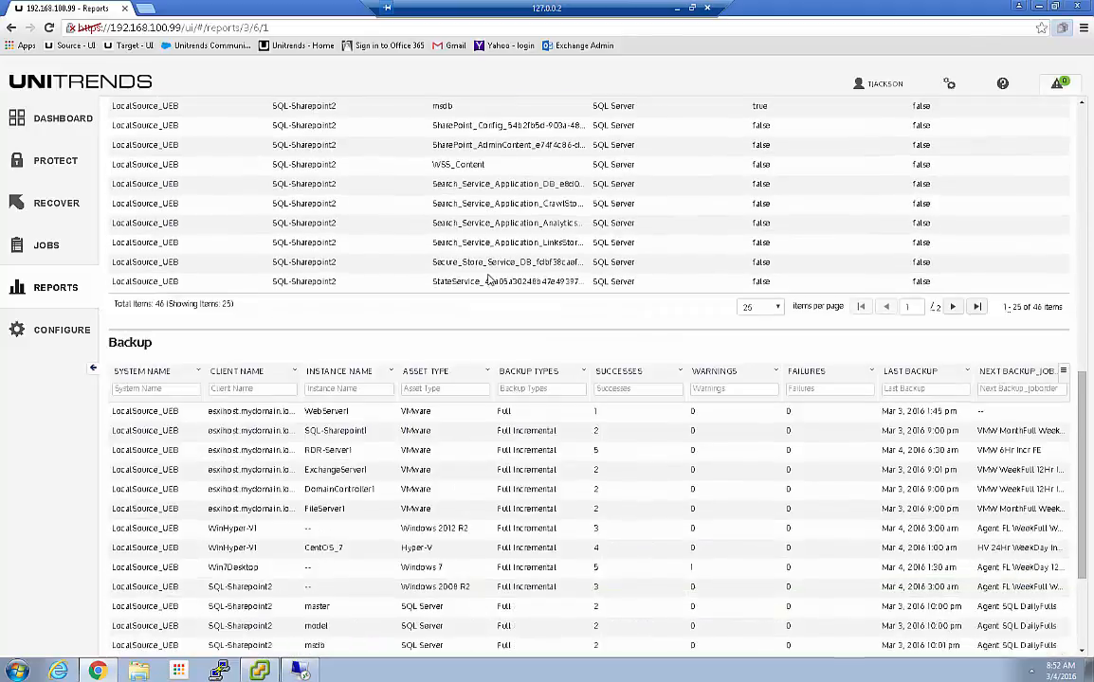
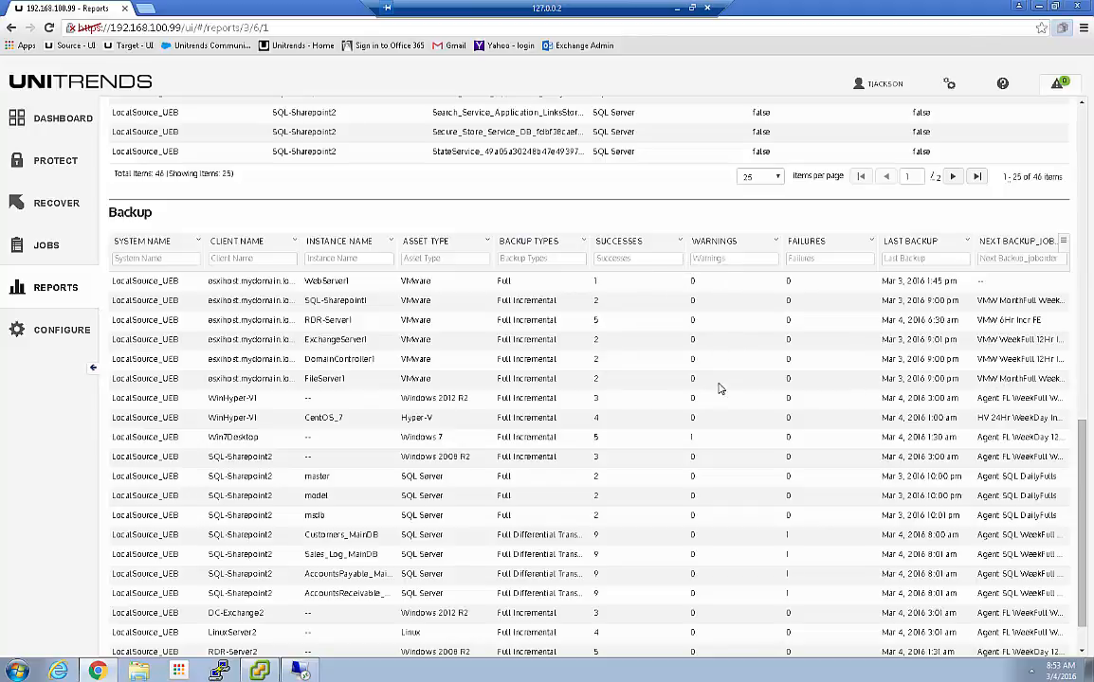
In Protect, list LocalSource_UEB's assets with successful backups in the last 7 days
{"action": "scroll", "coordinate": [692, 439], "scroll_direction": "down", "scroll_amount": 1}
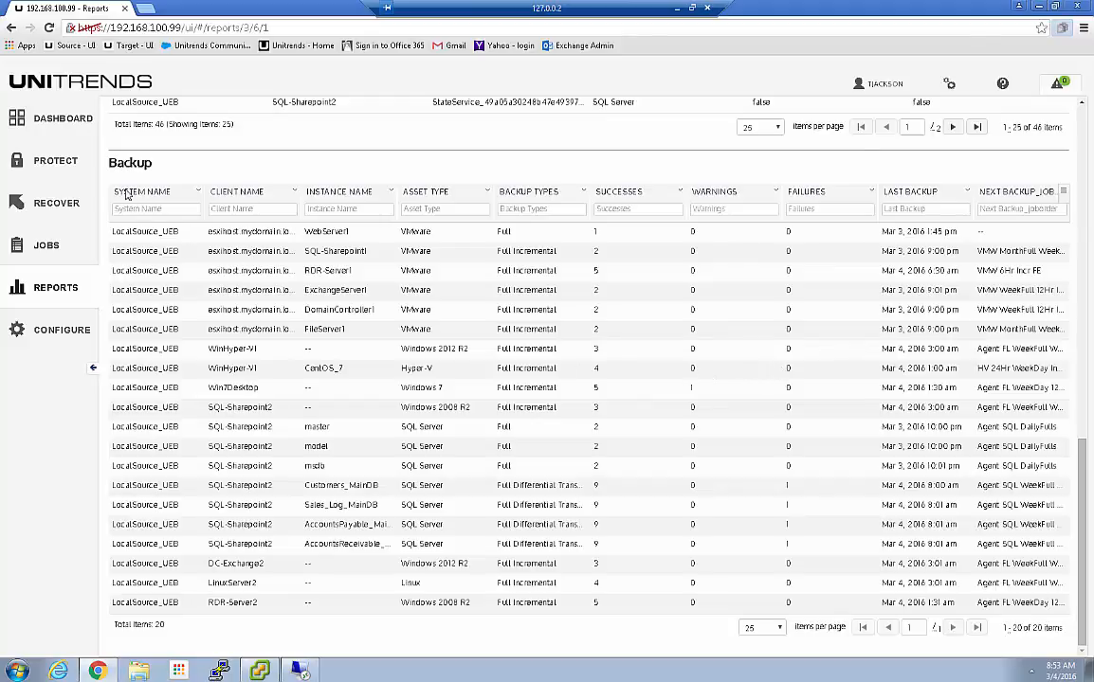
{"action": "left_click", "coordinate": [44, 164]}
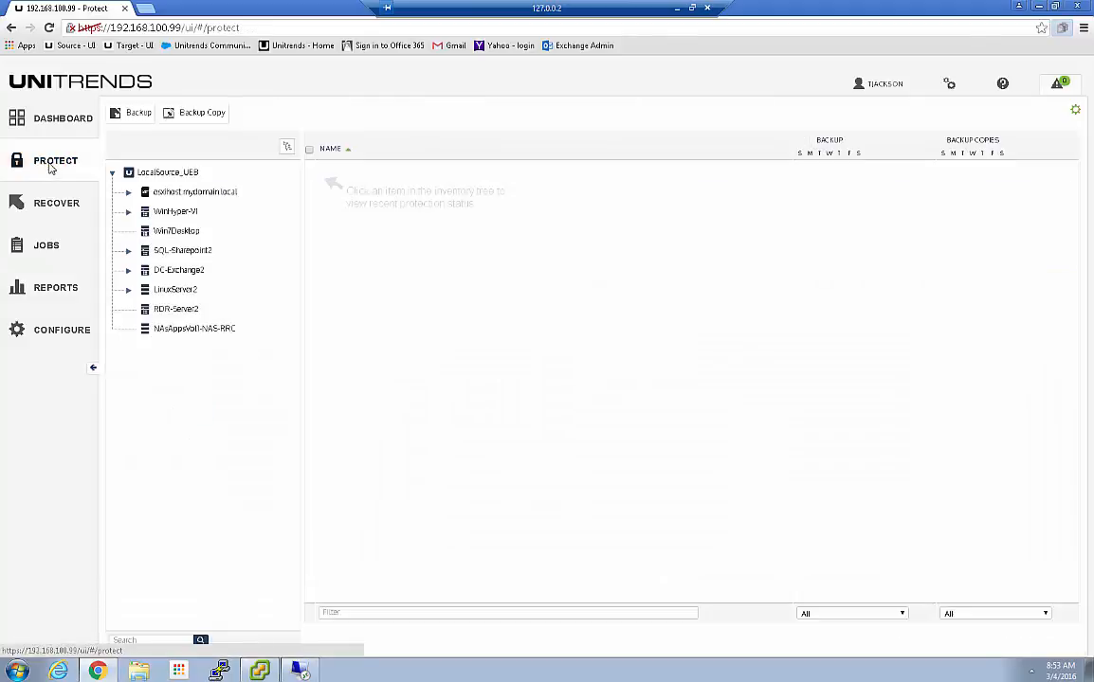
{"action": "left_click", "coordinate": [150, 172]}
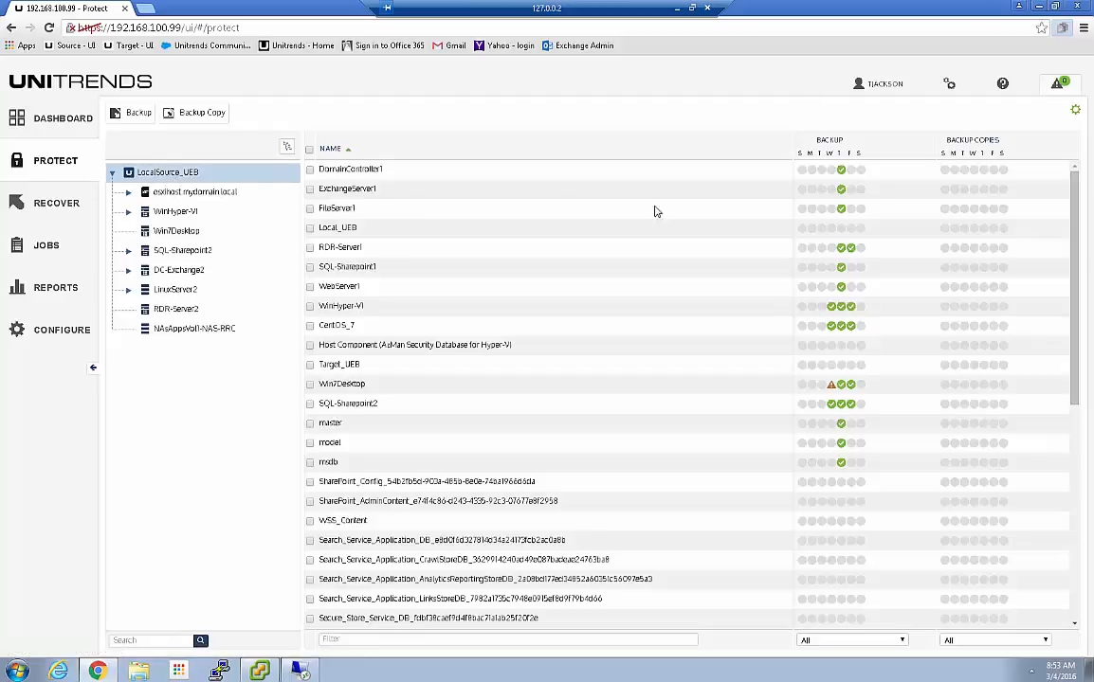
{"action": "left_click", "coordinate": [858, 639]}
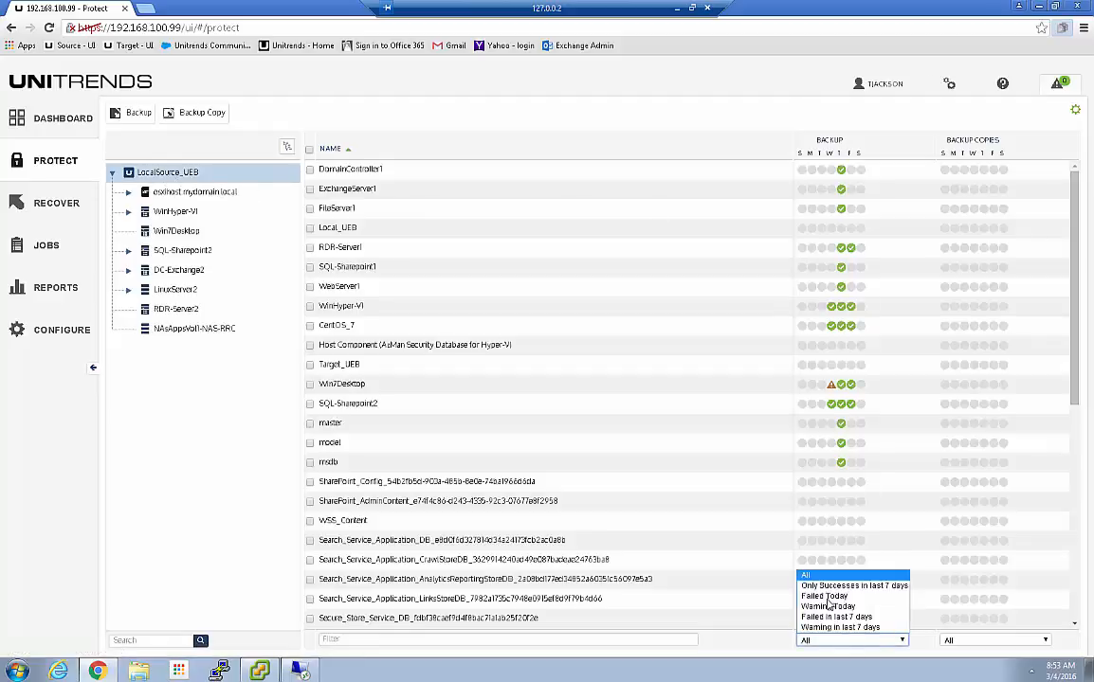
{"action": "left_click", "coordinate": [821, 587]}
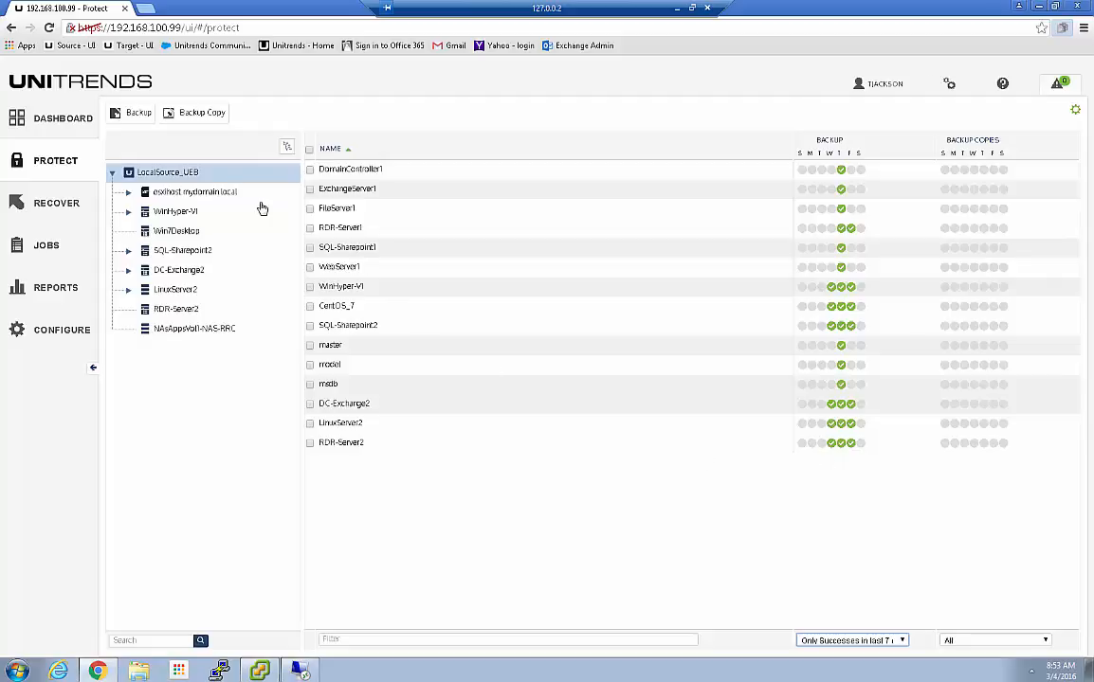
Narrow the list to esxihost.mydomain.local VMs and set the backup filter to All
{"action": "left_click", "coordinate": [191, 197]}
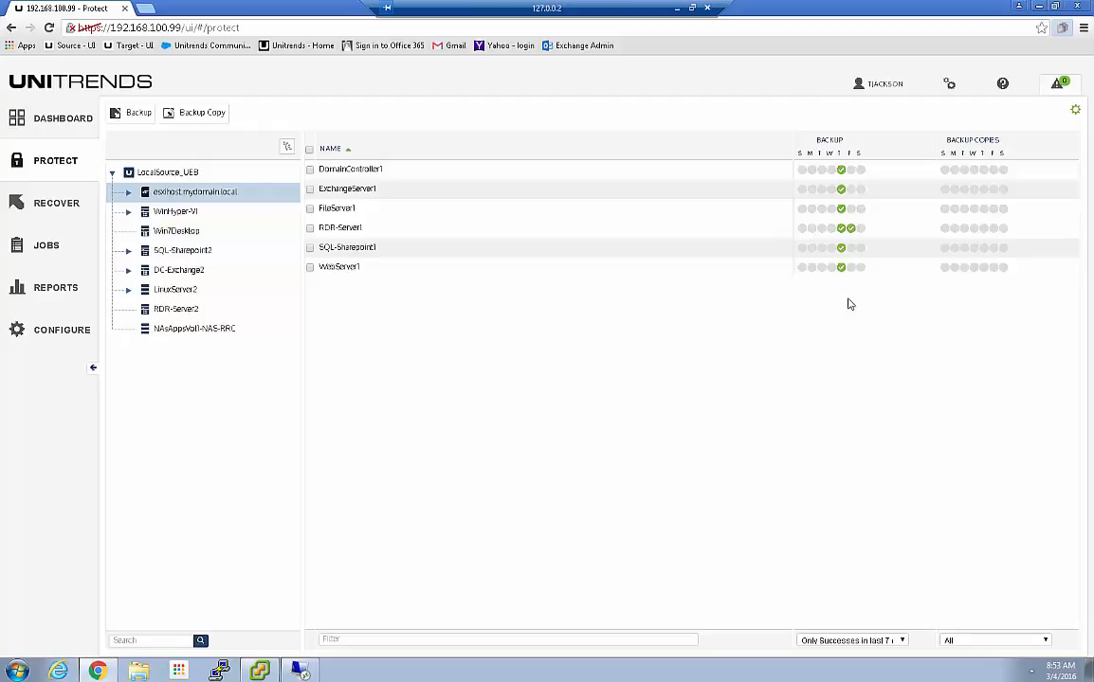
{"action": "left_click", "coordinate": [868, 641]}
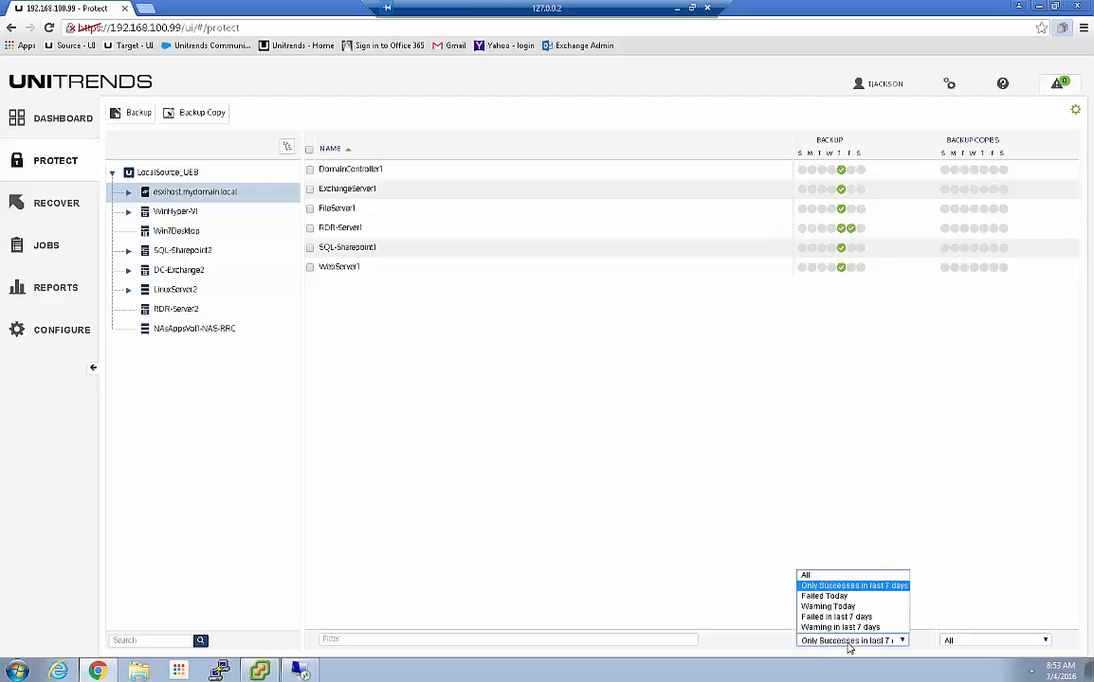
{"action": "left_click", "coordinate": [805, 575]}
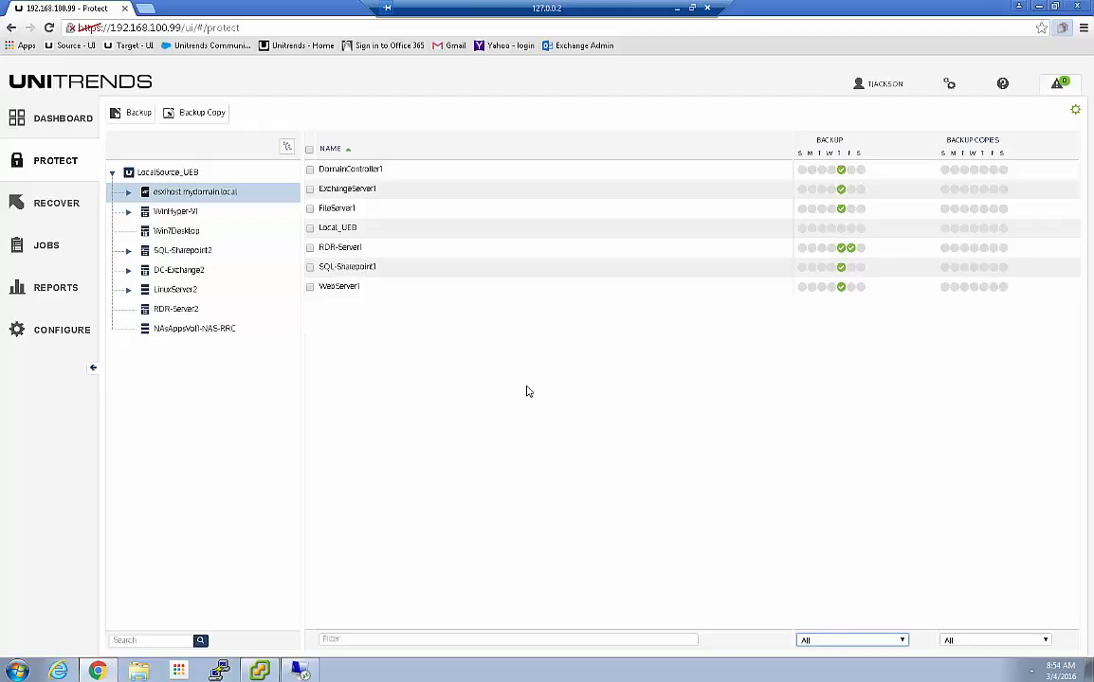
{"action": "left_click", "coordinate": [841, 171]}
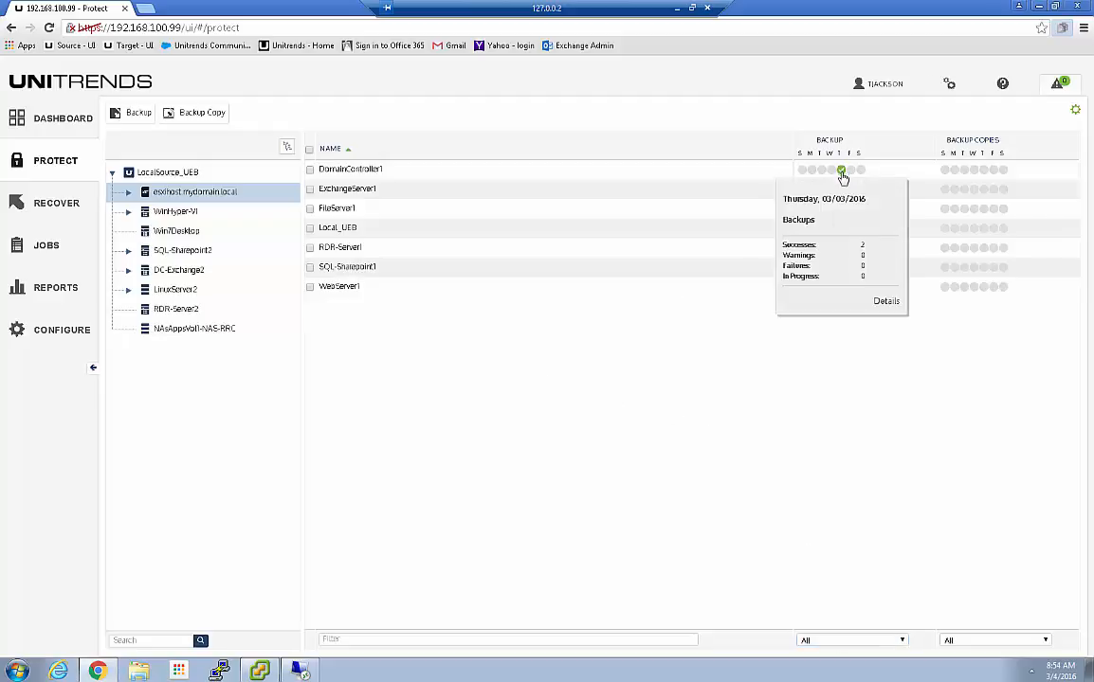
{"action": "left_click", "coordinate": [773, 351]}
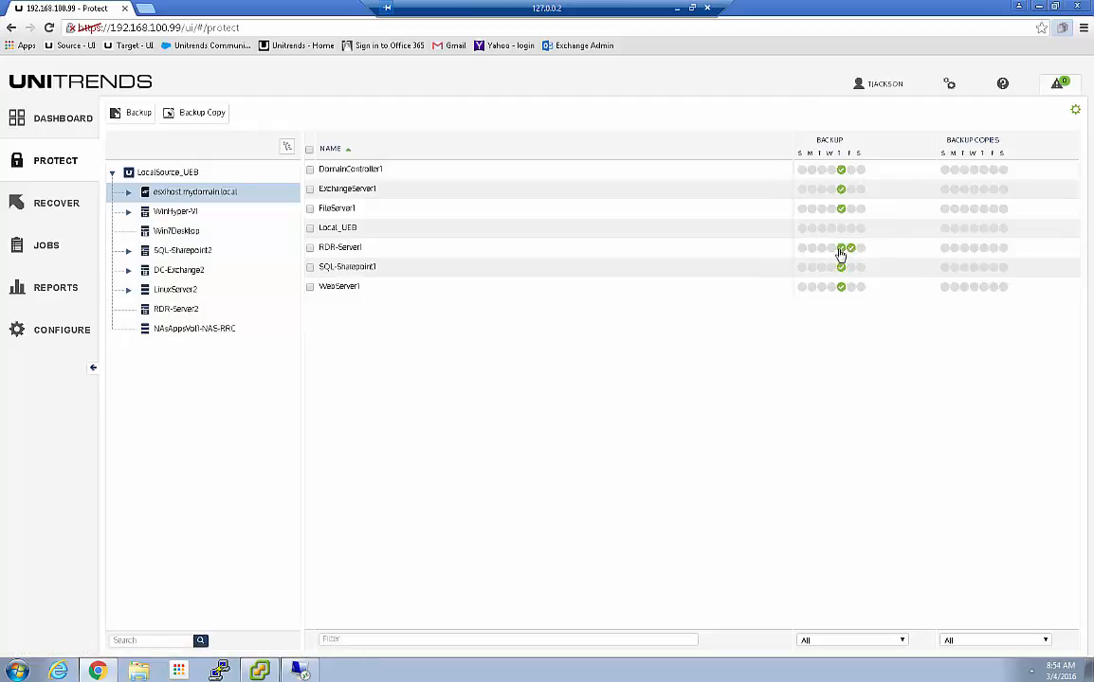
{"action": "left_click", "coordinate": [842, 253]}
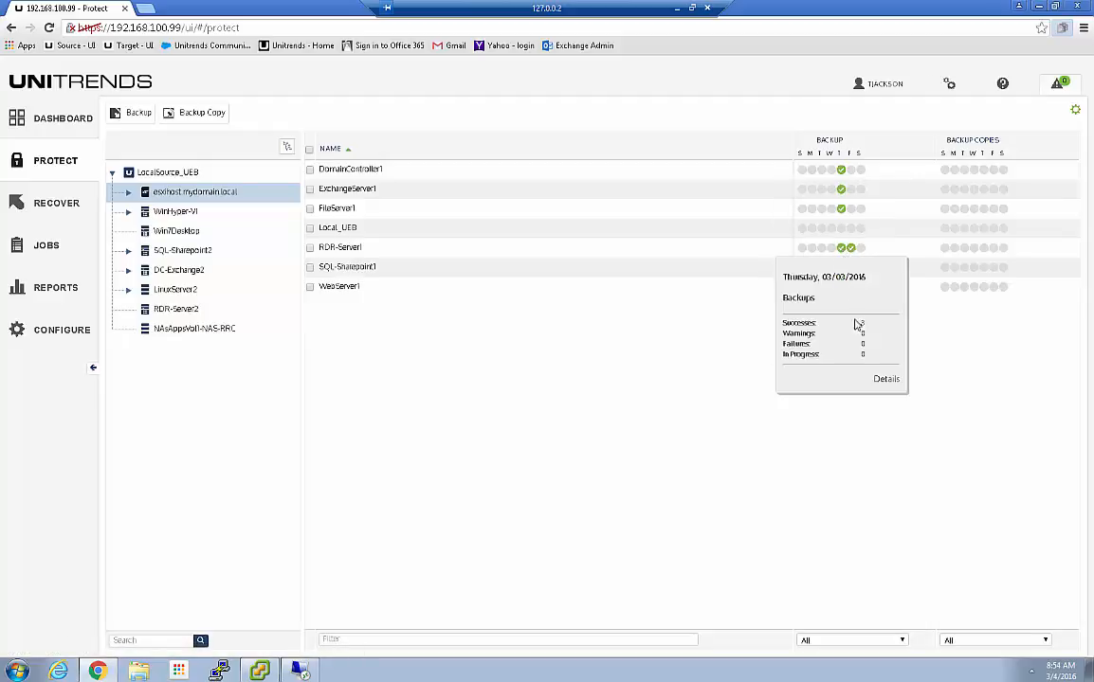
{"action": "left_click", "coordinate": [874, 402]}
{"action": "left_click", "coordinate": [851, 251]}
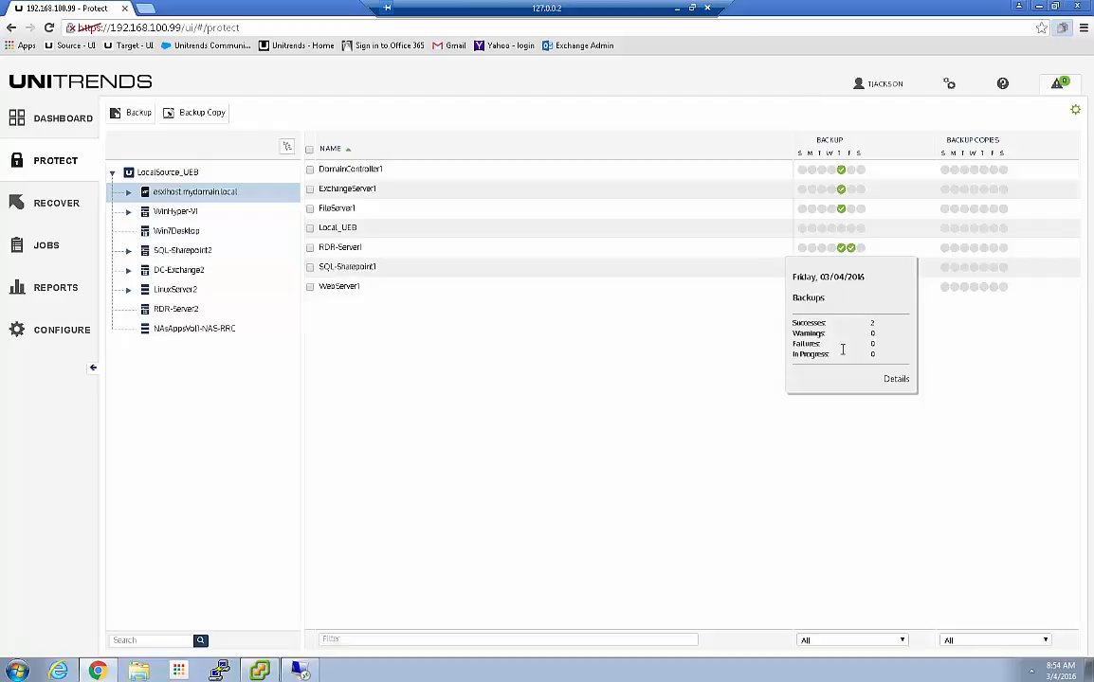
{"action": "left_click", "coordinate": [713, 386]}
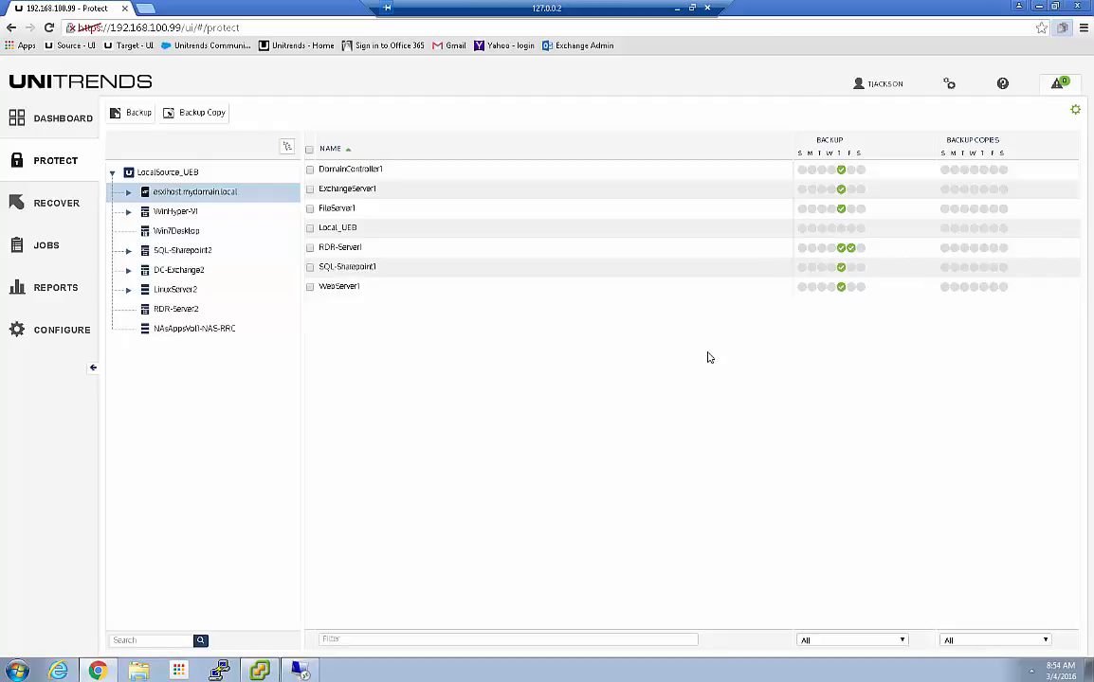
Expand esxihost.mydomain.local and Dependent_VMs, check SQL-Sharepoint1, then bring up the Recover backup catalog
{"action": "left_click", "coordinate": [128, 192]}
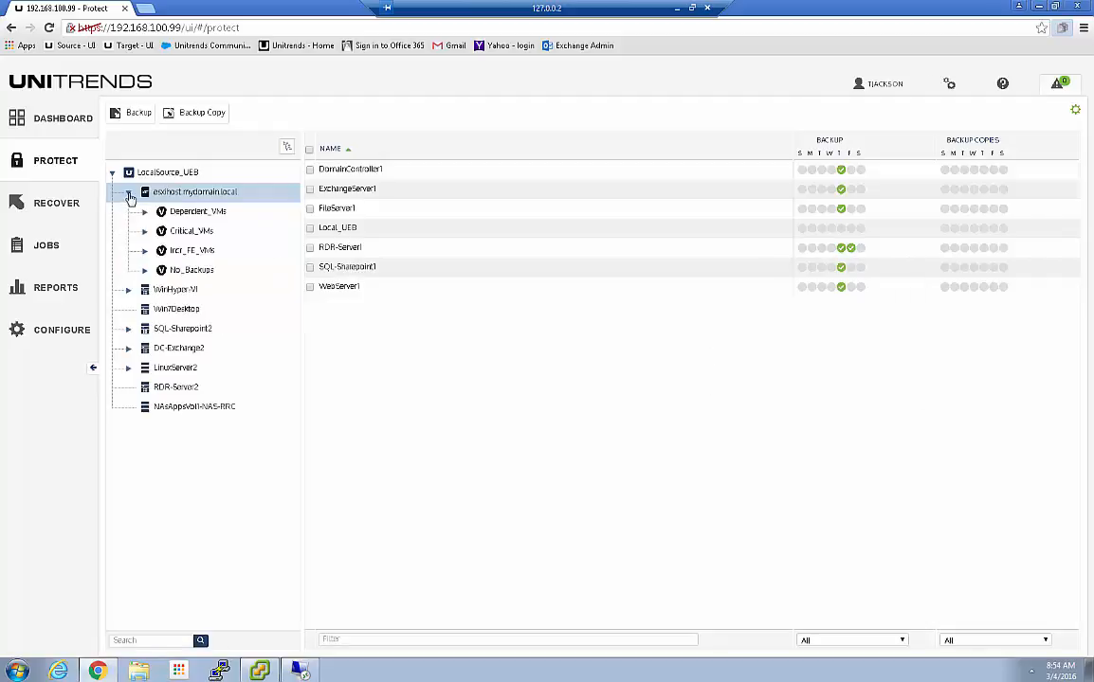
{"action": "left_click", "coordinate": [153, 212]}
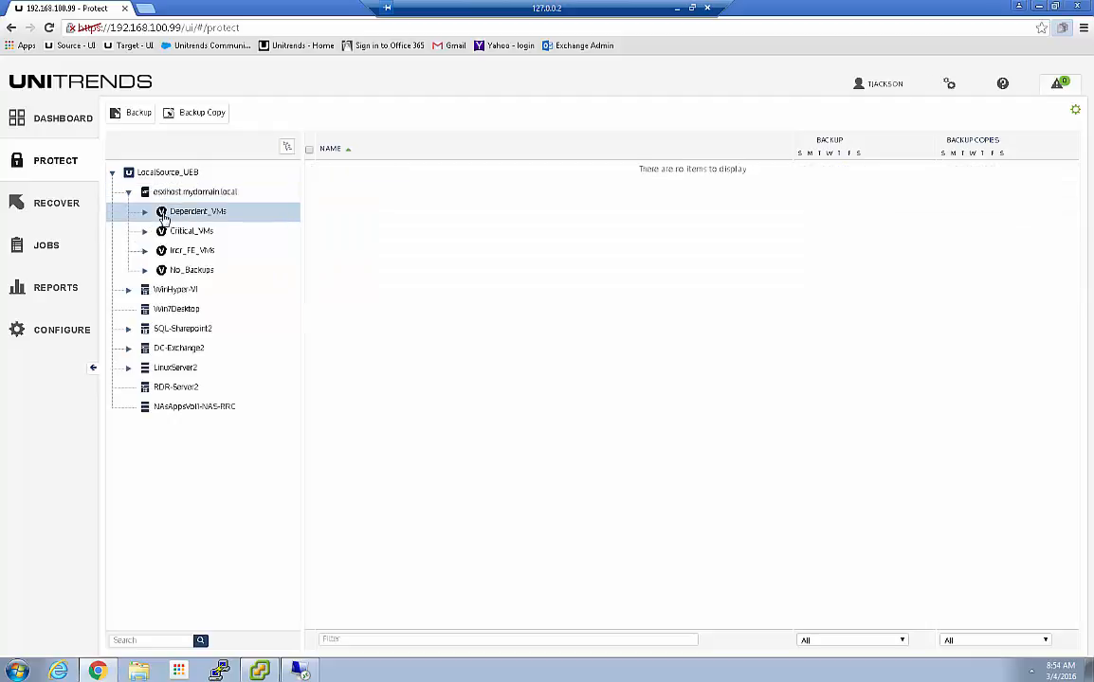
{"action": "left_click", "coordinate": [145, 215]}
{"action": "left_click", "coordinate": [211, 250]}
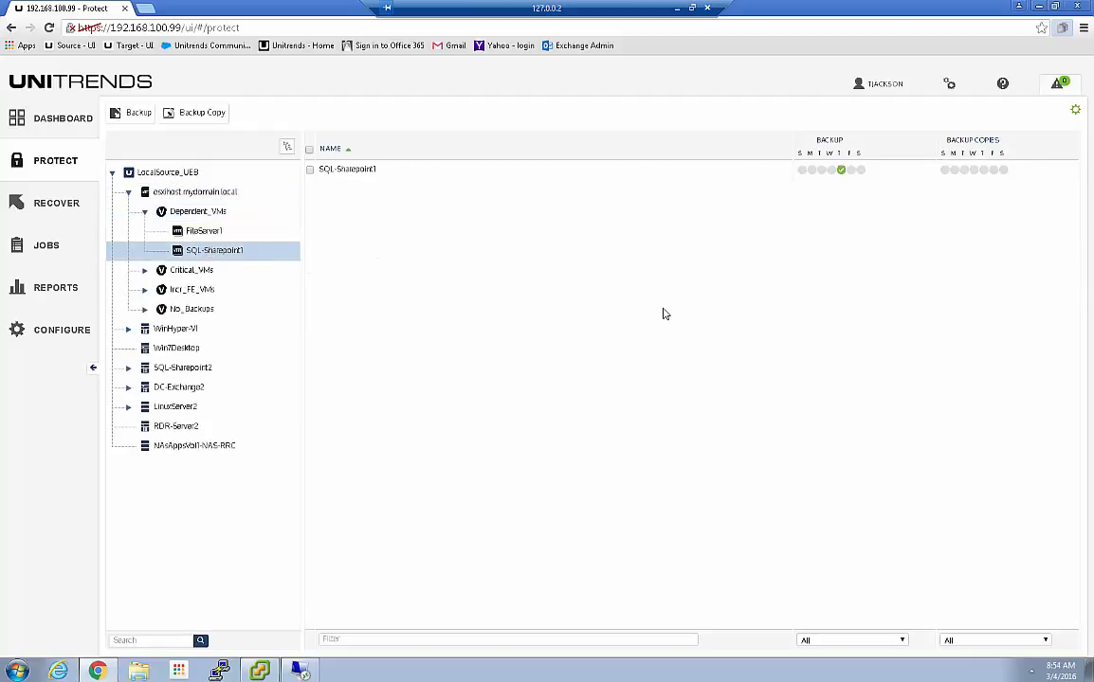
{"action": "left_click", "coordinate": [192, 193]}
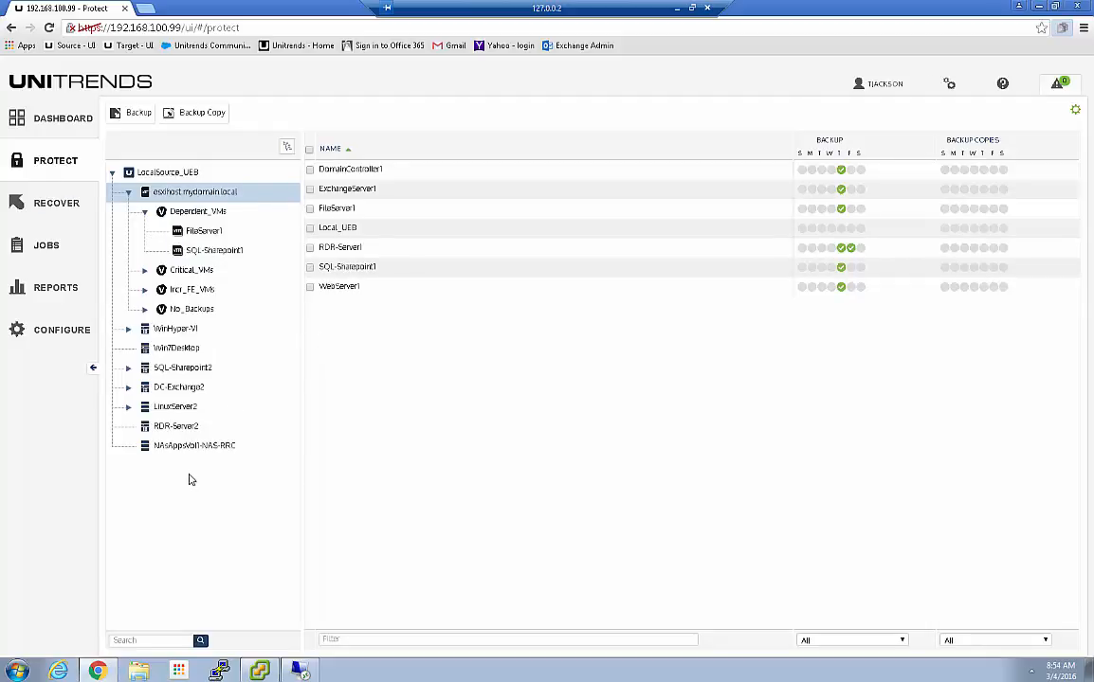
{"action": "left_click", "coordinate": [50, 203]}
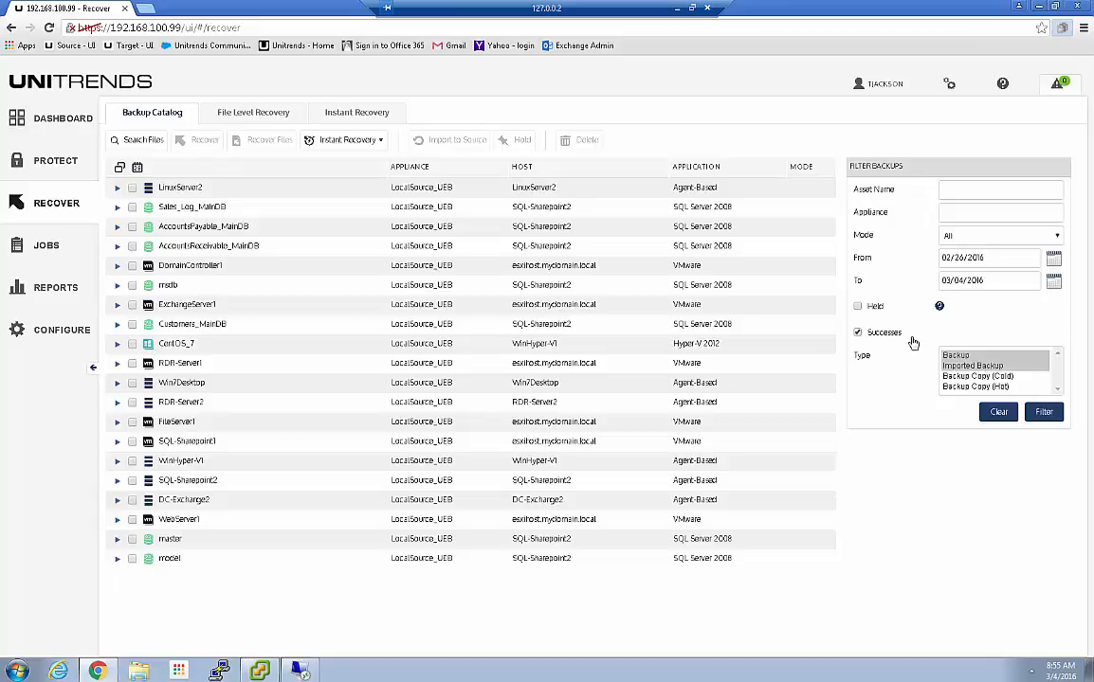
Try an asset name filter, browse FileServer1's and WebServer1's backups, then clear the filter
{"action": "left_click", "coordinate": [959, 188]}
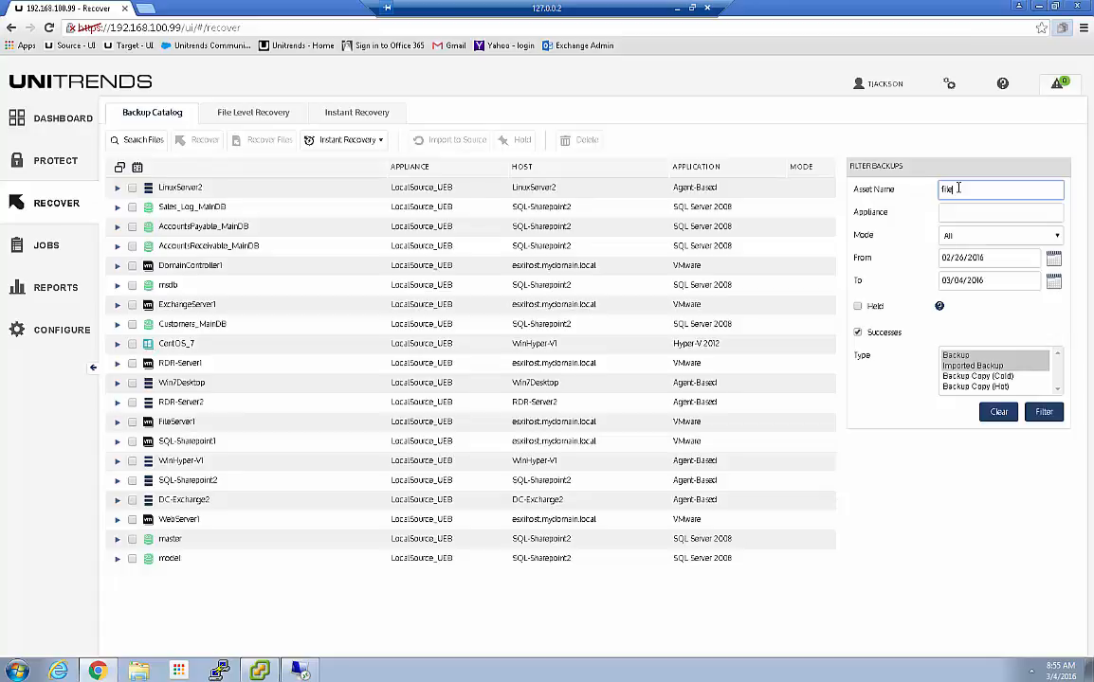
{"action": "left_click", "coordinate": [1043, 412]}
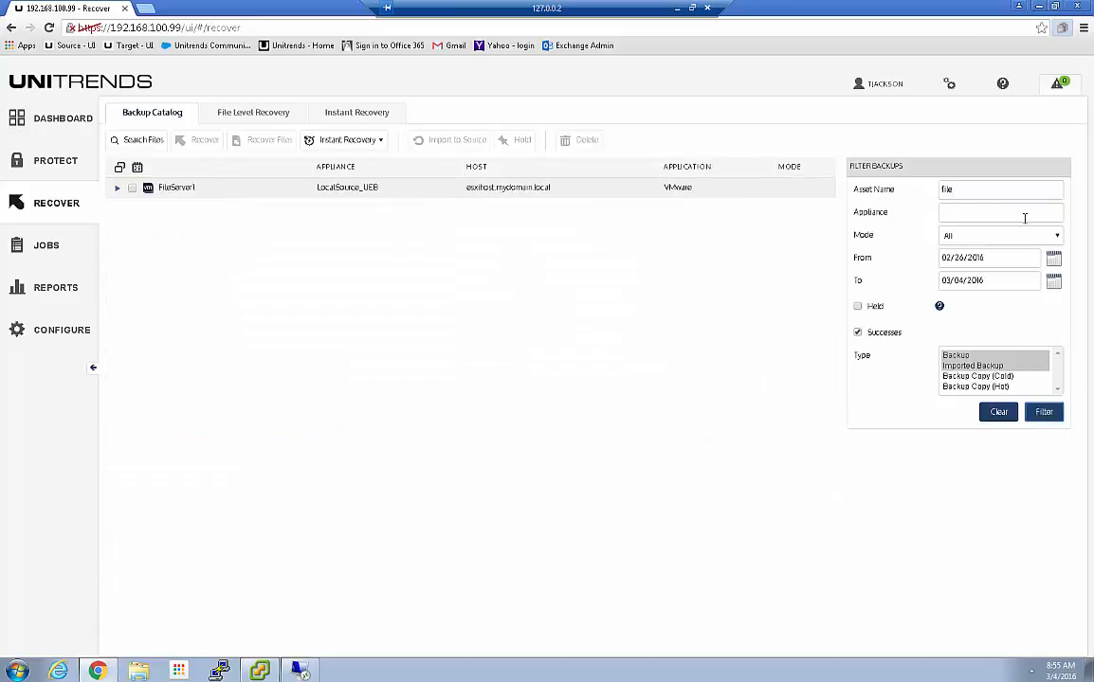
{"action": "left_click", "coordinate": [117, 188]}
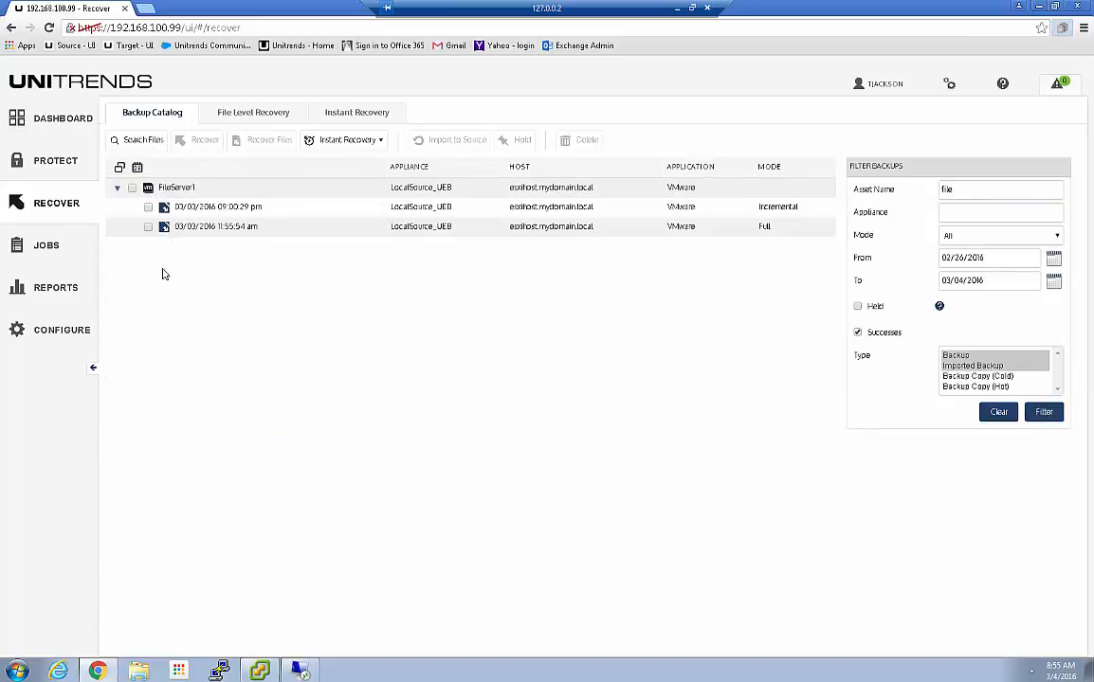
{"action": "left_click", "coordinate": [998, 412]}
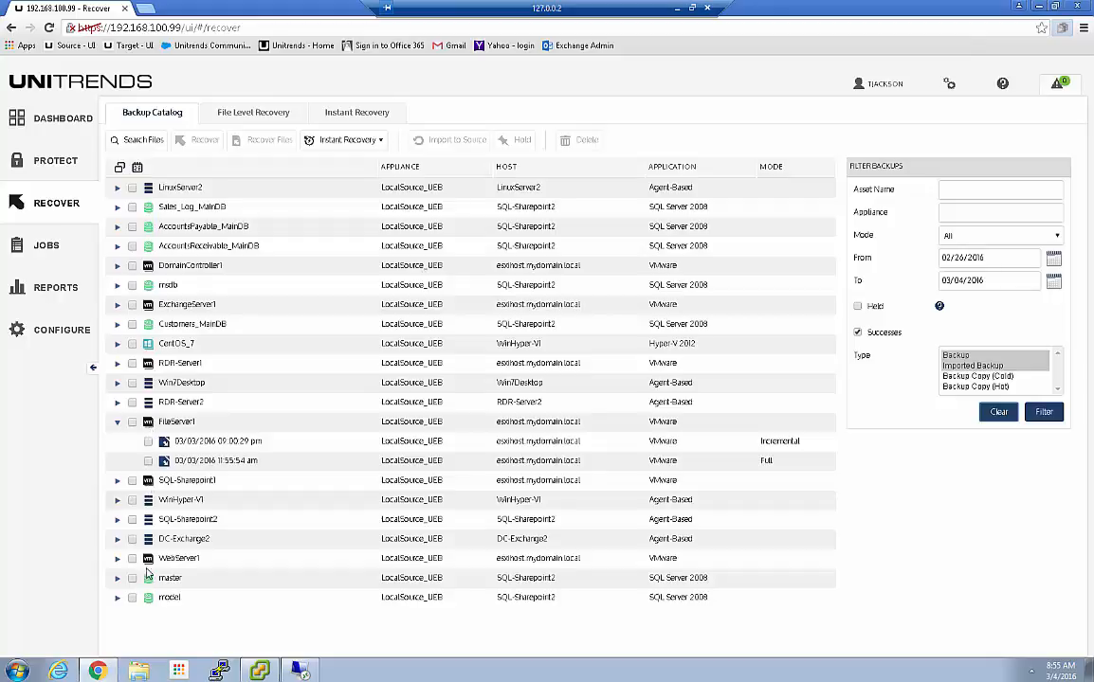
{"action": "left_click", "coordinate": [118, 558]}
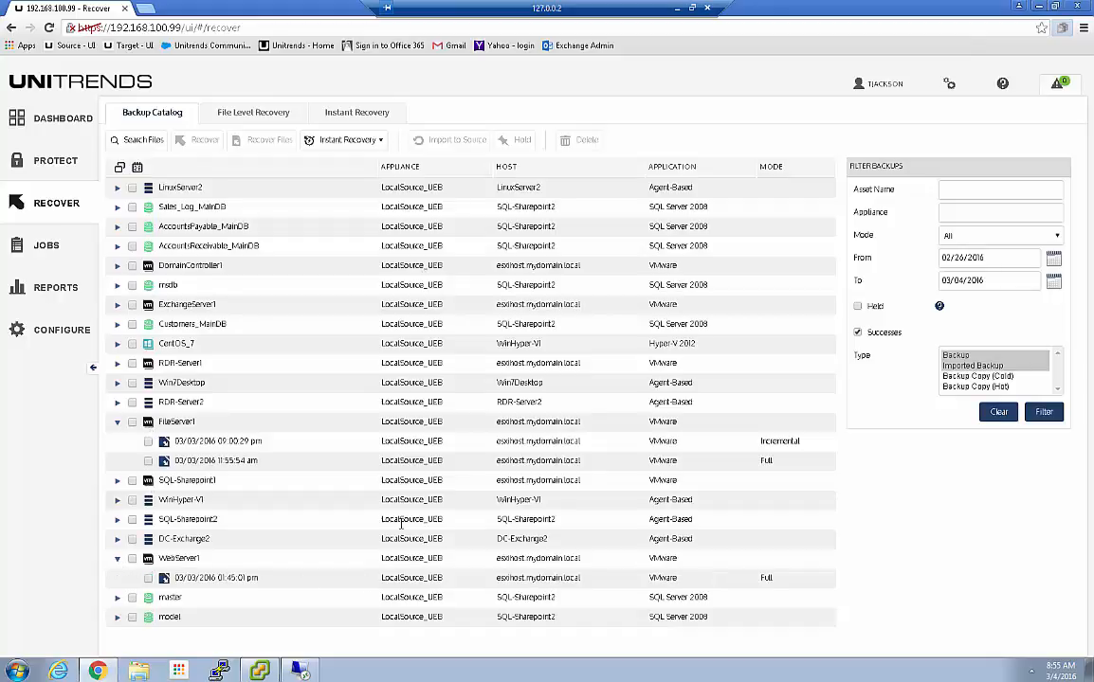
{"action": "left_click", "coordinate": [118, 560]}
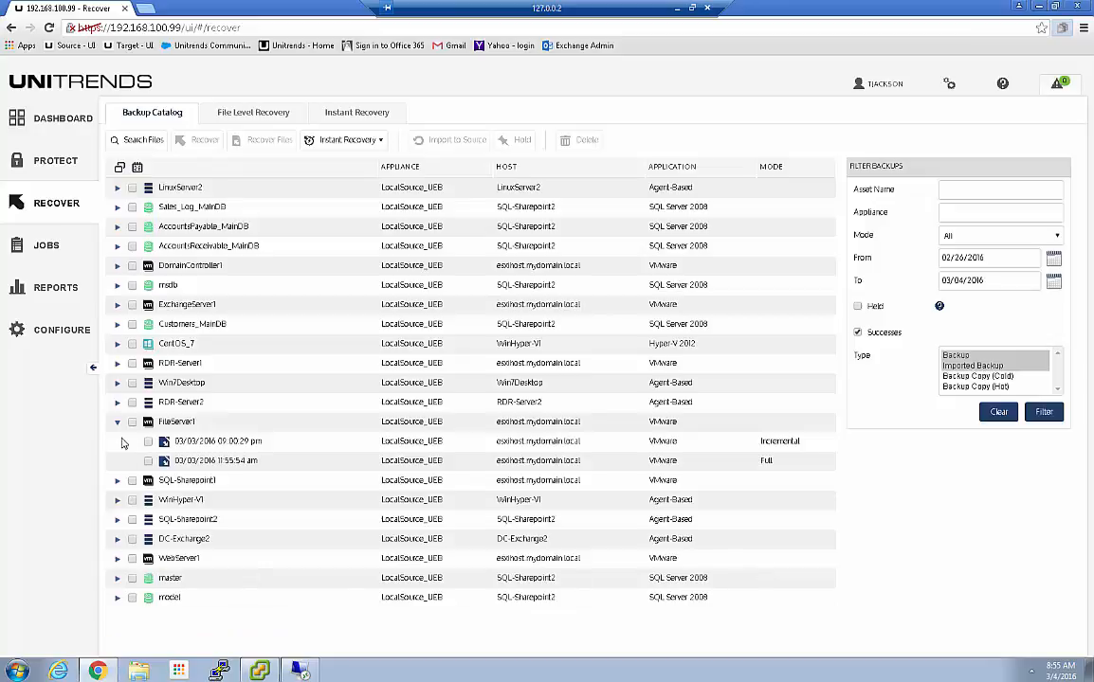
{"action": "left_click", "coordinate": [118, 422]}
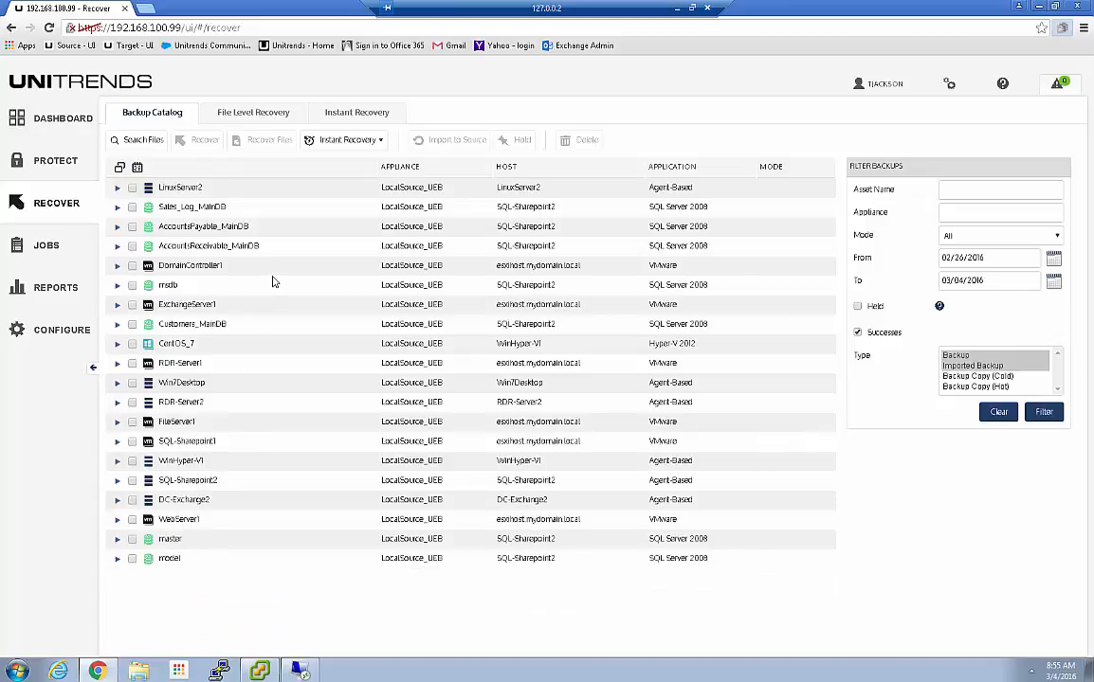
Filter assets by name '1', expand DomainController1 and mark its 09:00:55 pm incremental backup
{"action": "left_click", "coordinate": [982, 192]}
{"action": "type", "text": "1"}
{"action": "left_click", "coordinate": [1044, 412]}
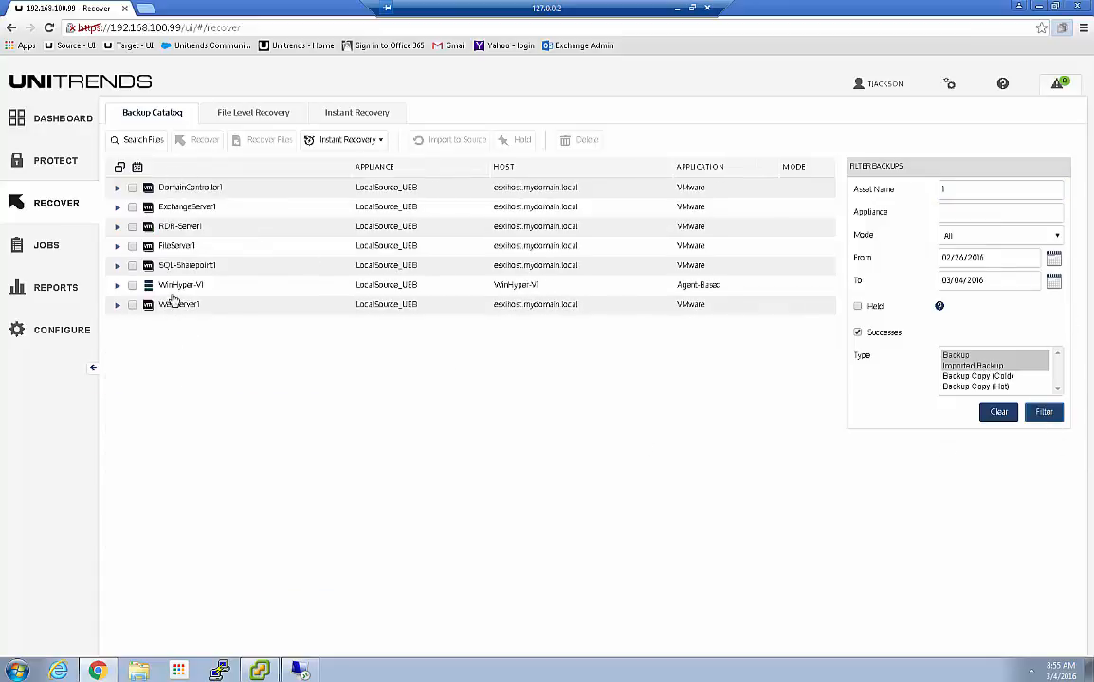
{"action": "left_click", "coordinate": [117, 285]}
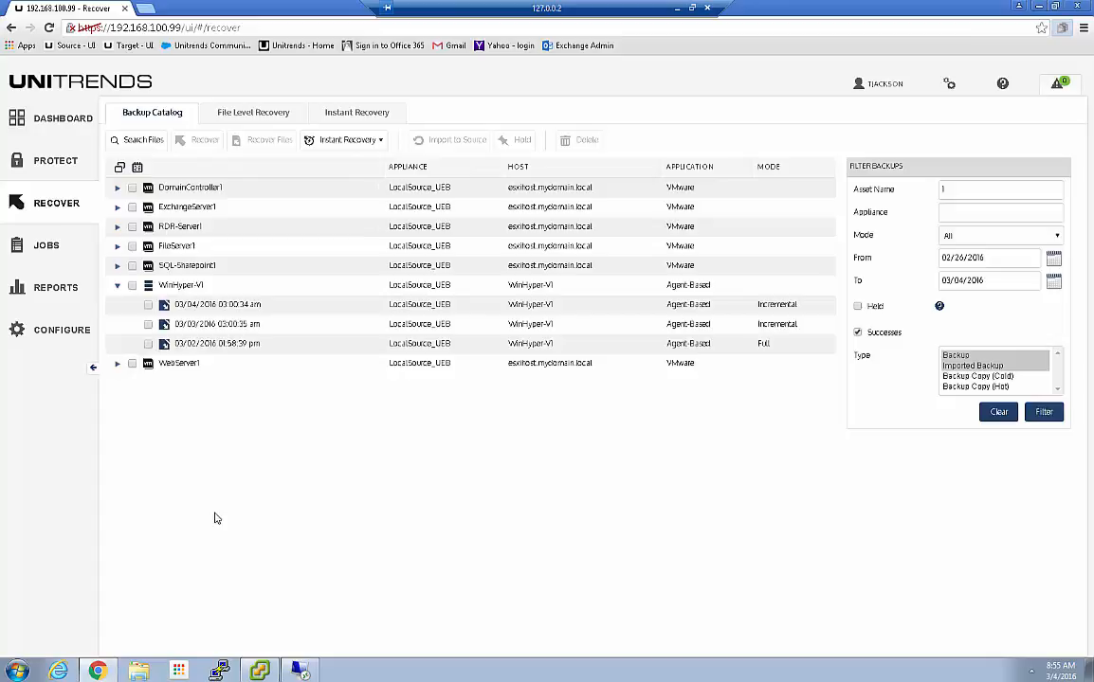
{"action": "left_click", "coordinate": [117, 286]}
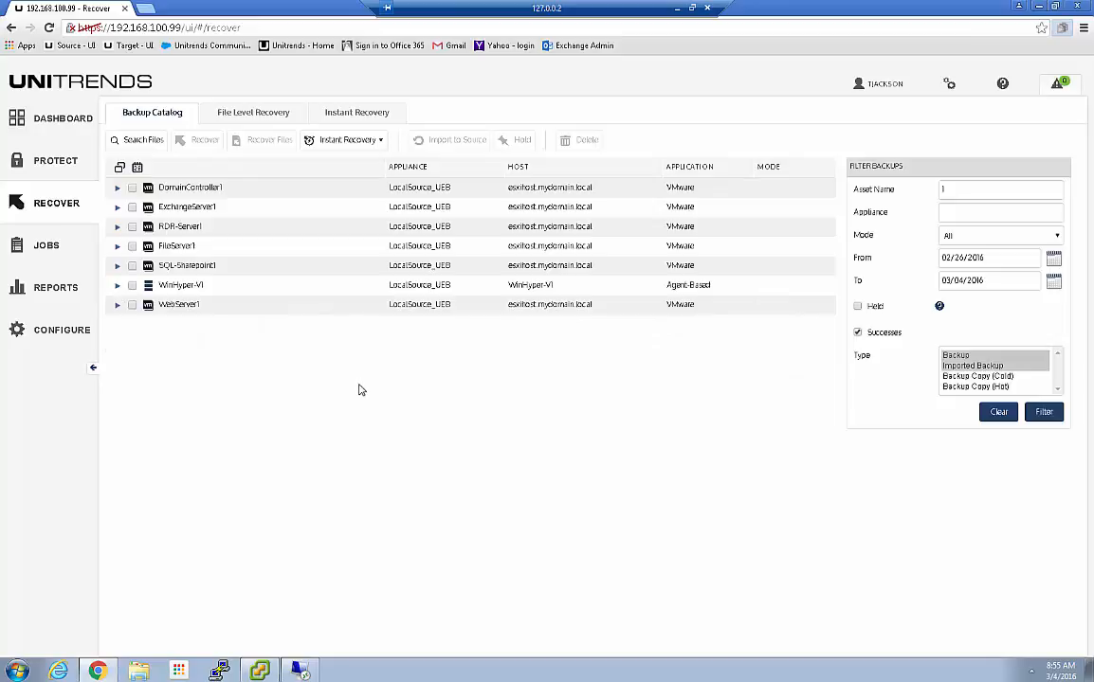
{"action": "left_click", "coordinate": [115, 189]}
{"action": "left_click", "coordinate": [147, 207]}
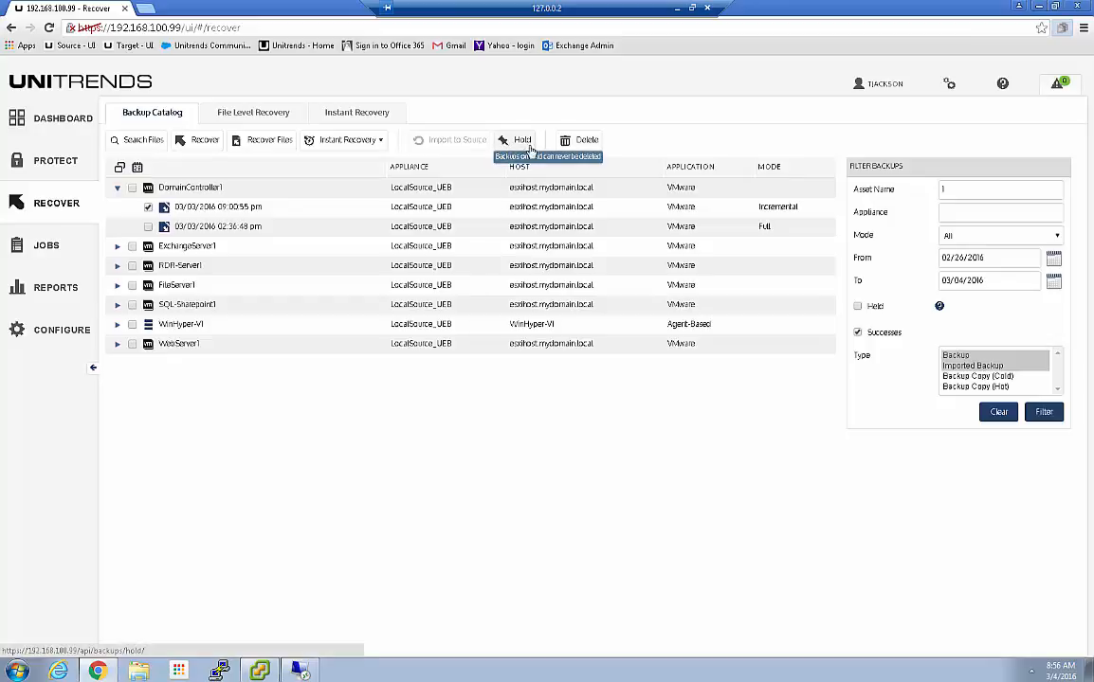
Preview deleting DomainController1's 09:00:55 pm incremental and 02:36:48 pm full backups, cancelling each time
{"action": "left_click", "coordinate": [588, 142]}
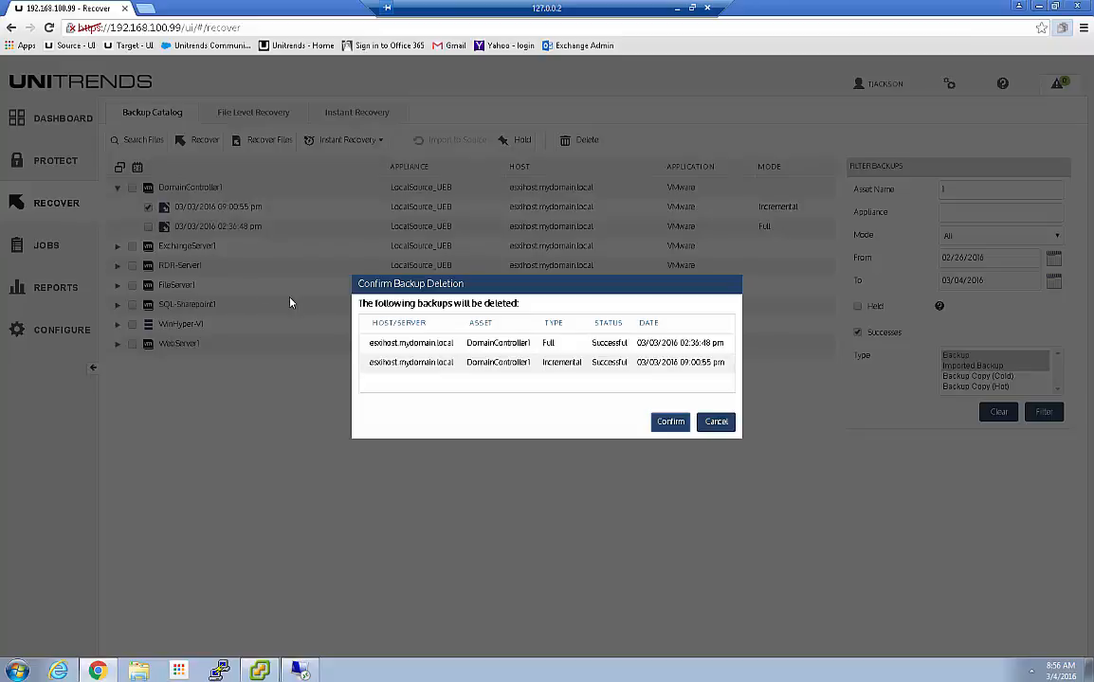
{"action": "left_click", "coordinate": [718, 422]}
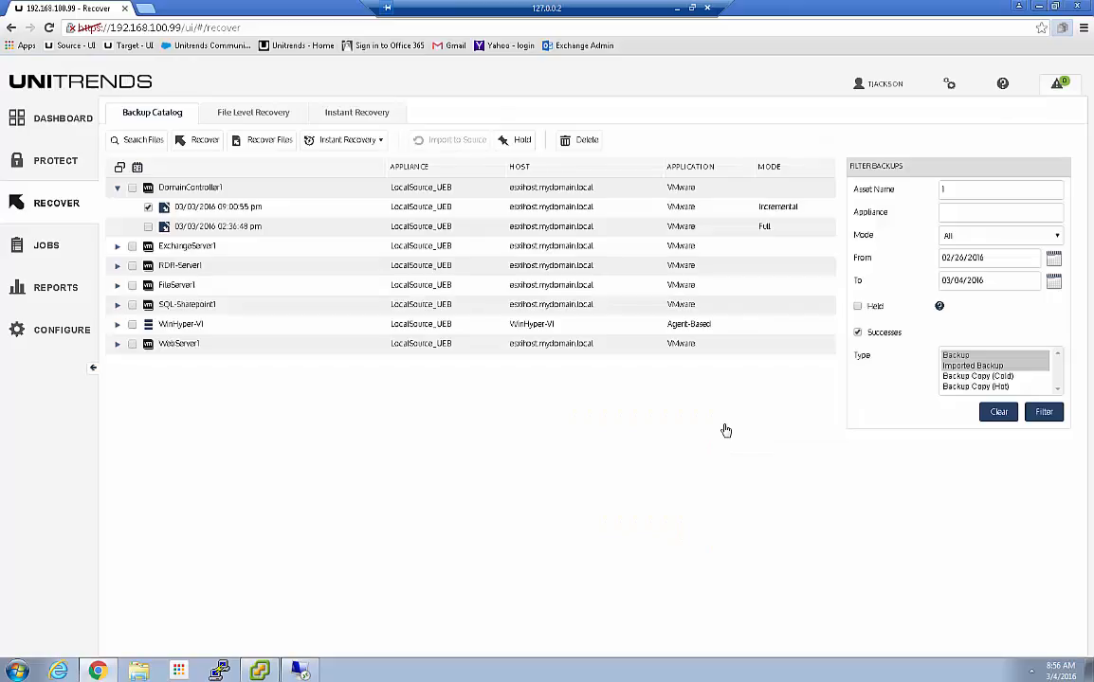
{"action": "left_click", "coordinate": [148, 208]}
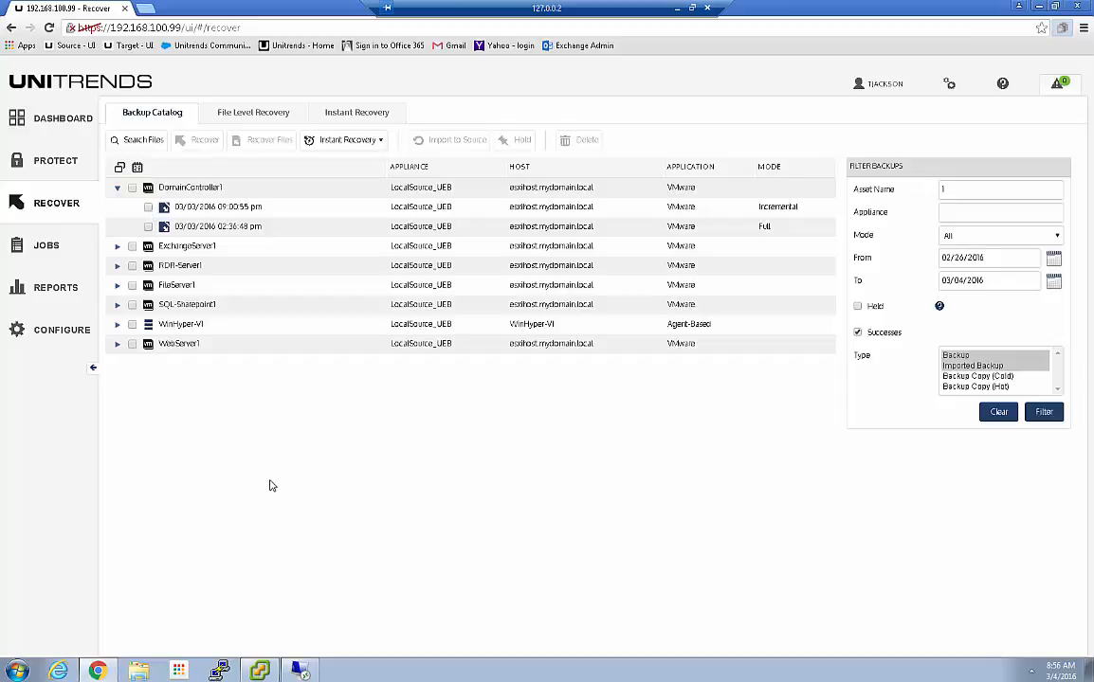
{"action": "left_click", "coordinate": [147, 226]}
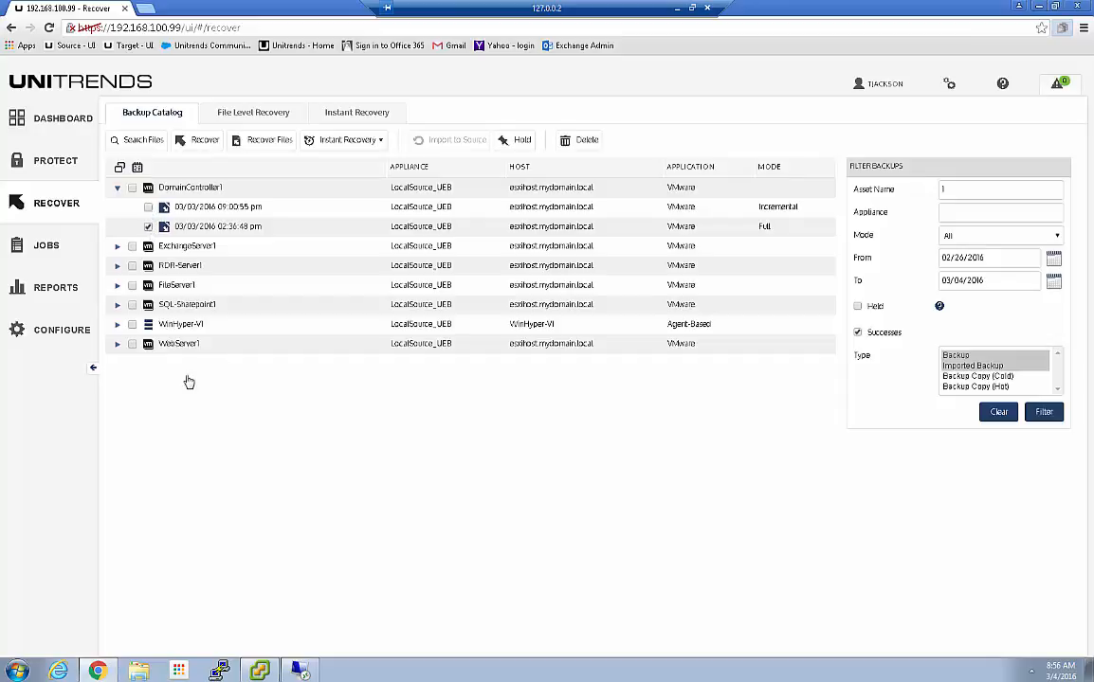
{"action": "left_click", "coordinate": [589, 143]}
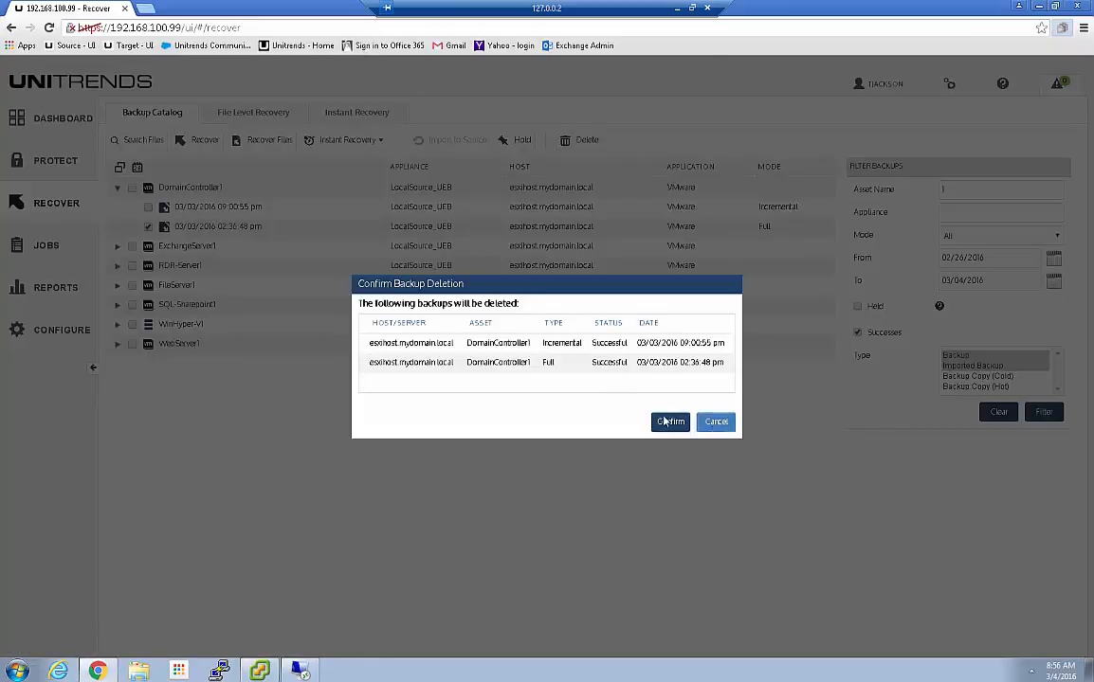
{"action": "left_click", "coordinate": [713, 422]}
{"action": "left_click", "coordinate": [148, 206]}
{"action": "left_click", "coordinate": [148, 226]}
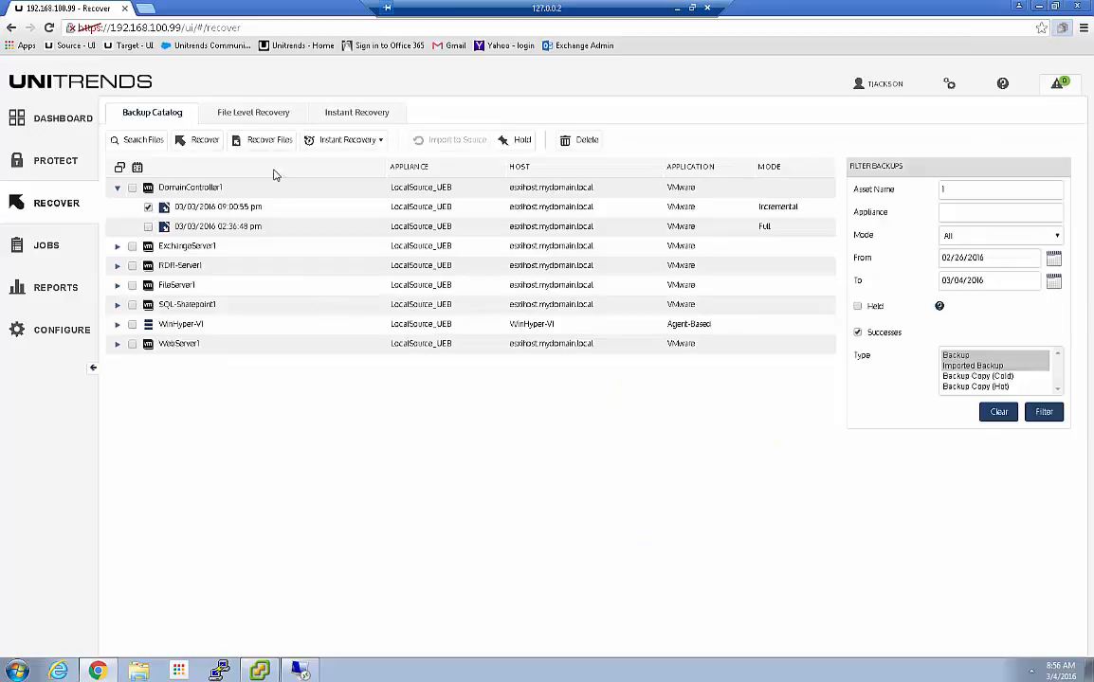
{"action": "left_click", "coordinate": [580, 140]}
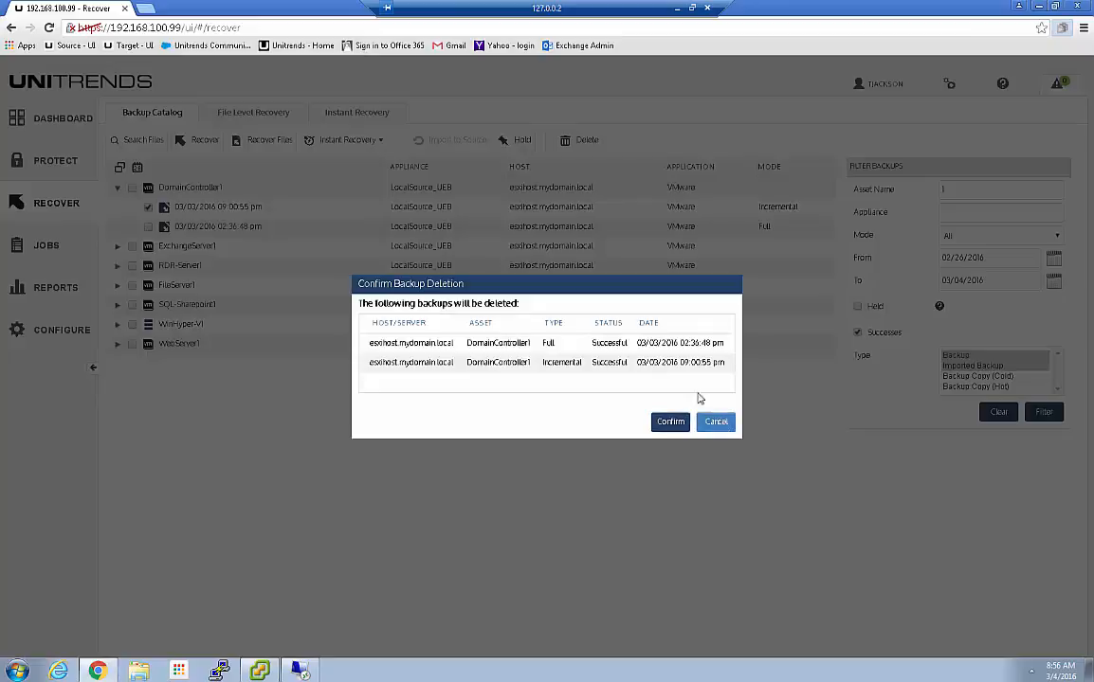
{"action": "left_click", "coordinate": [716, 421]}
{"action": "left_click", "coordinate": [148, 206]}
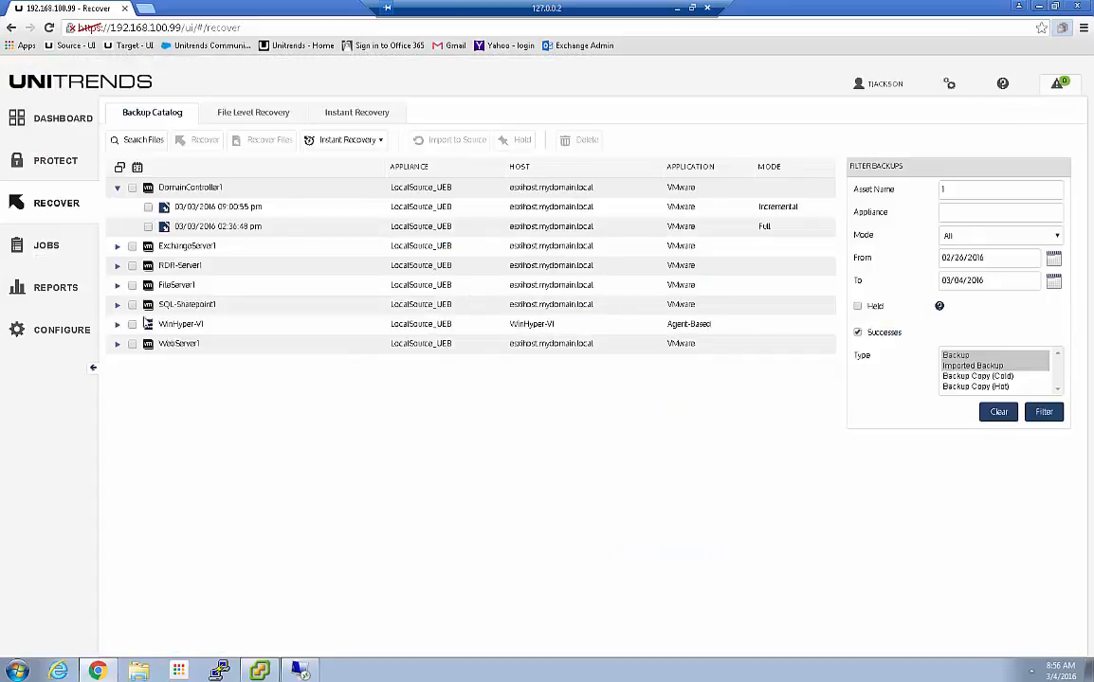
Preview deleting FileServer1's 09:00:29 pm incremental backup, cancel, and go to Jobs
{"action": "left_click", "coordinate": [116, 284]}
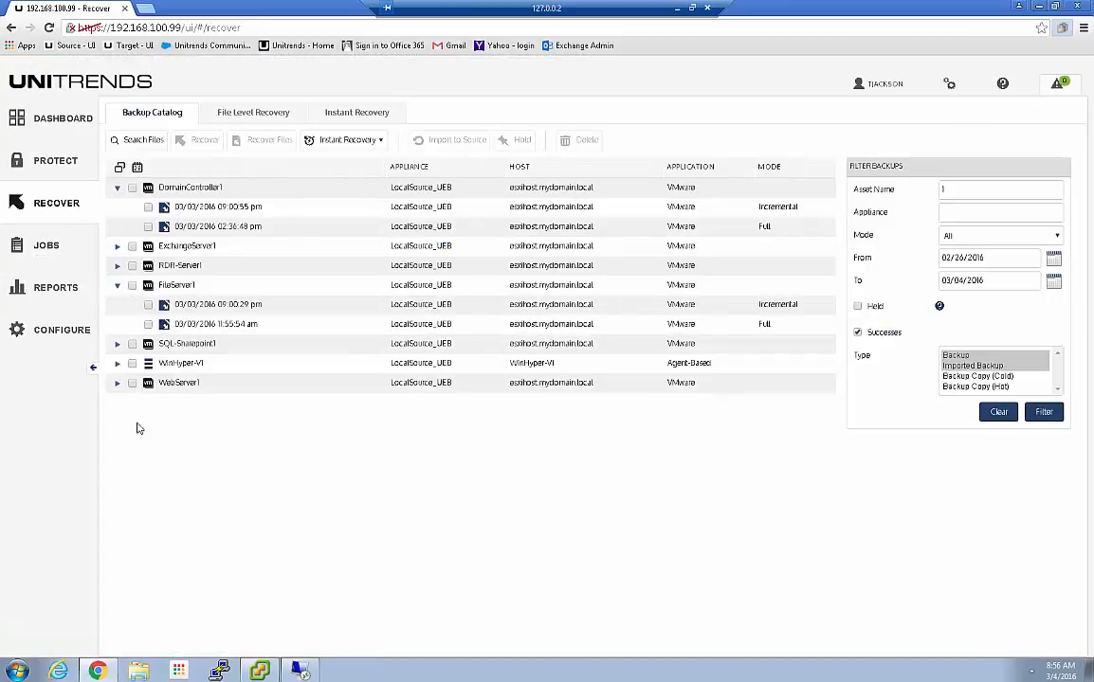
{"action": "left_click", "coordinate": [148, 305]}
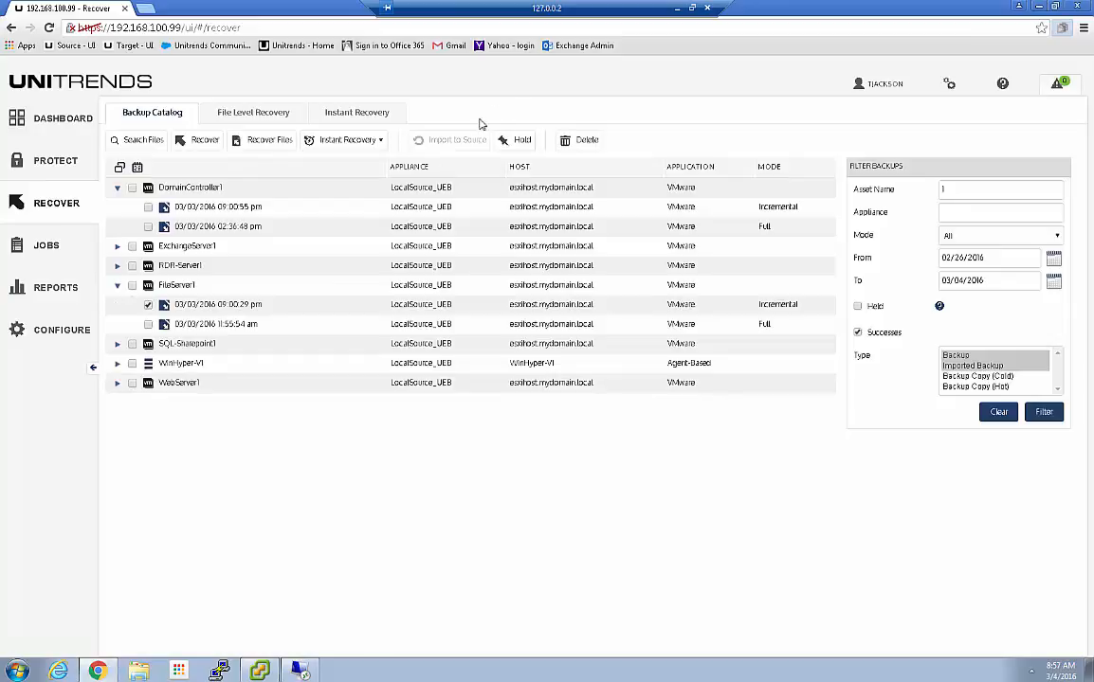
{"action": "left_click", "coordinate": [579, 150]}
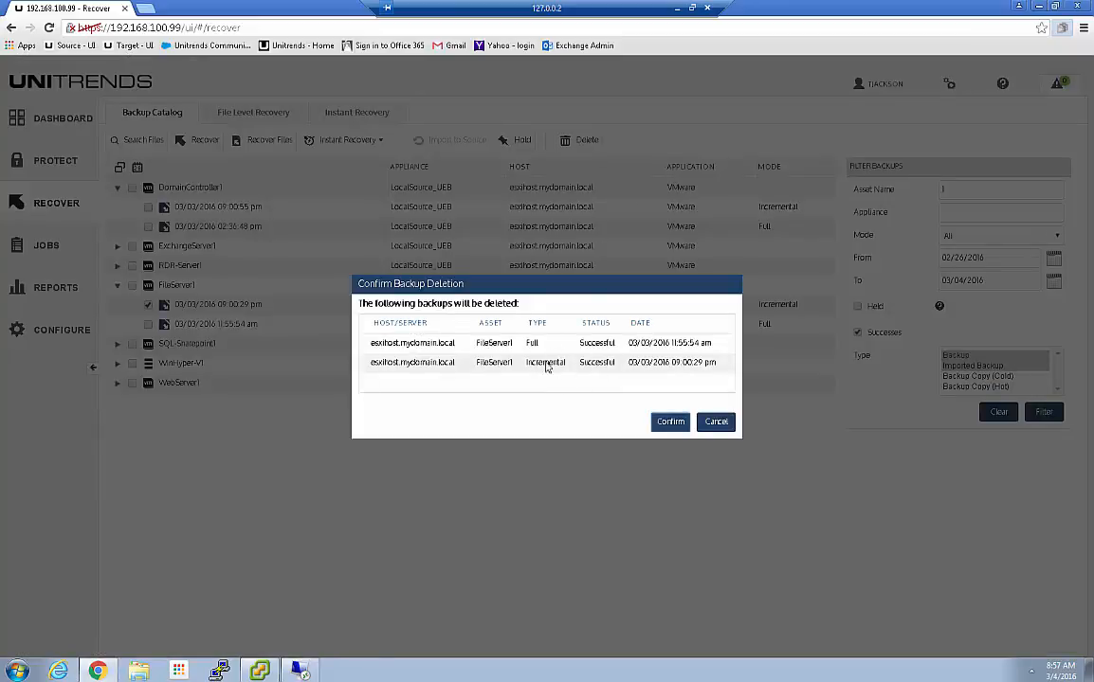
{"action": "left_click", "coordinate": [715, 423]}
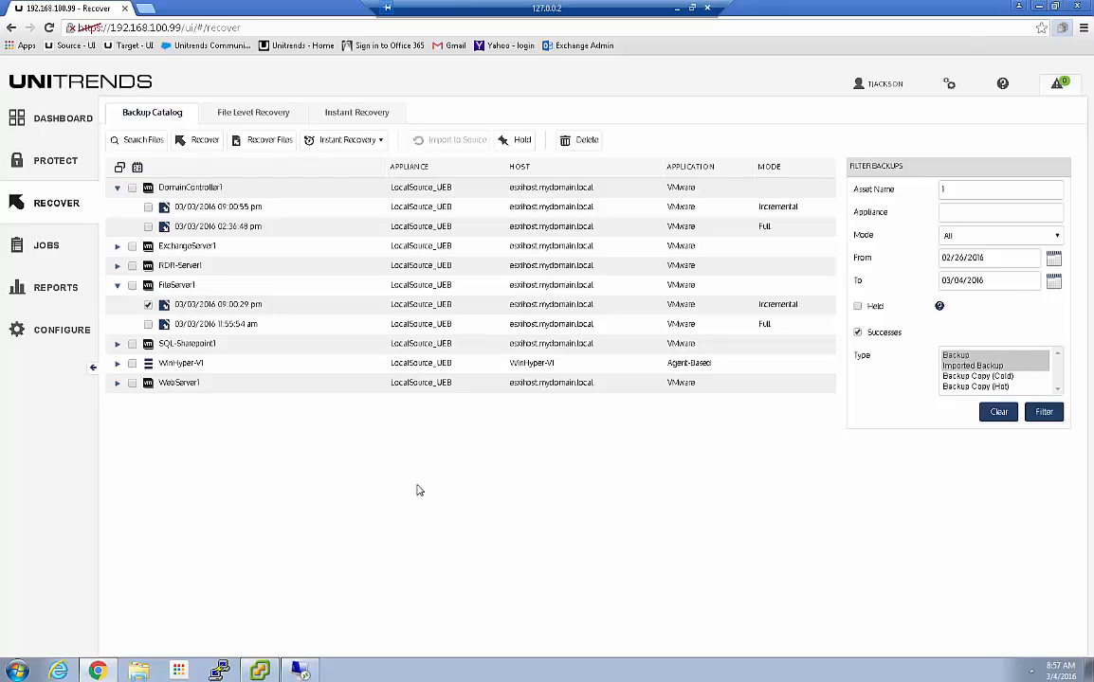
{"action": "left_click", "coordinate": [37, 246]}
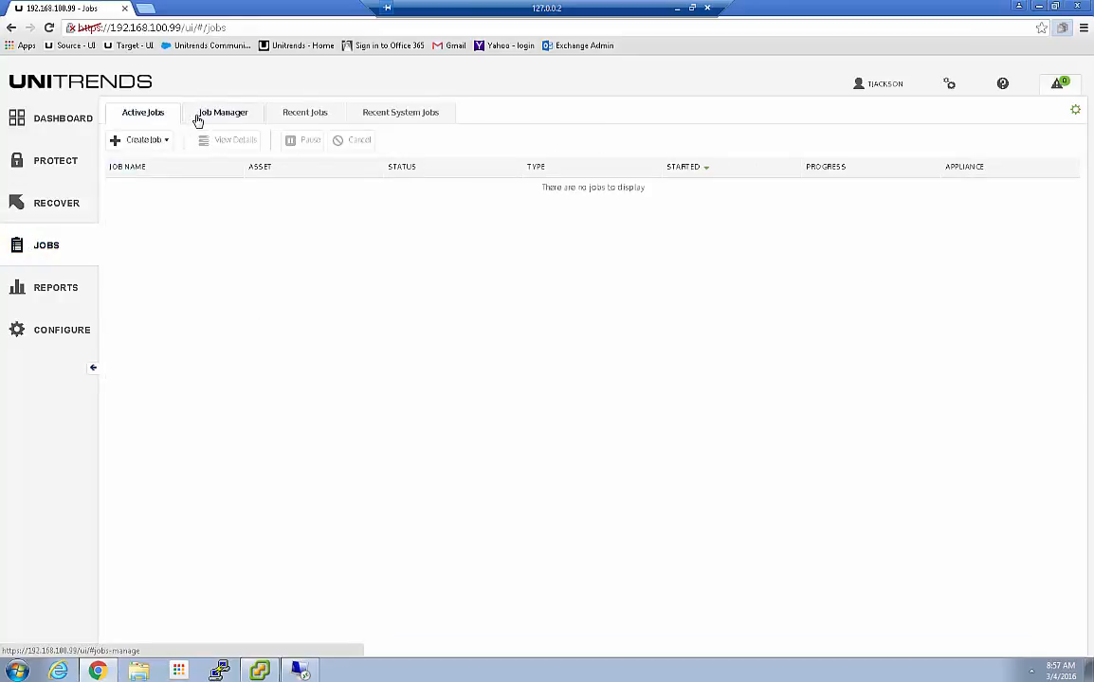
Show the Job Manager's eight scheduled backup jobs sorted by name
{"action": "left_click", "coordinate": [219, 119]}
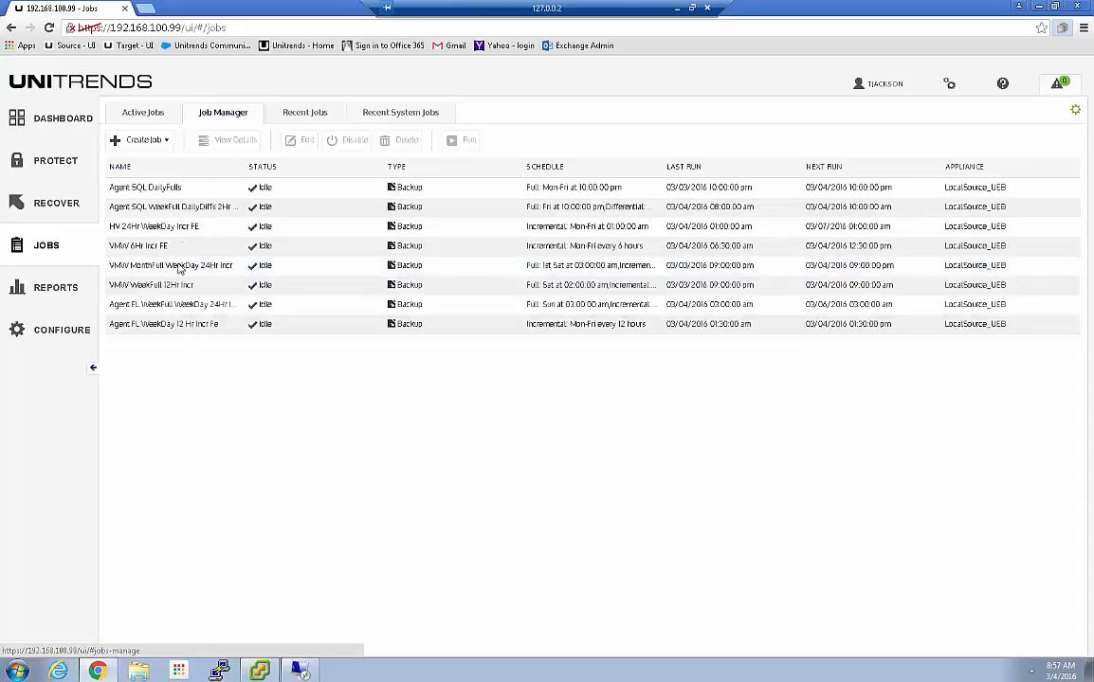
{"action": "left_click", "coordinate": [122, 168]}
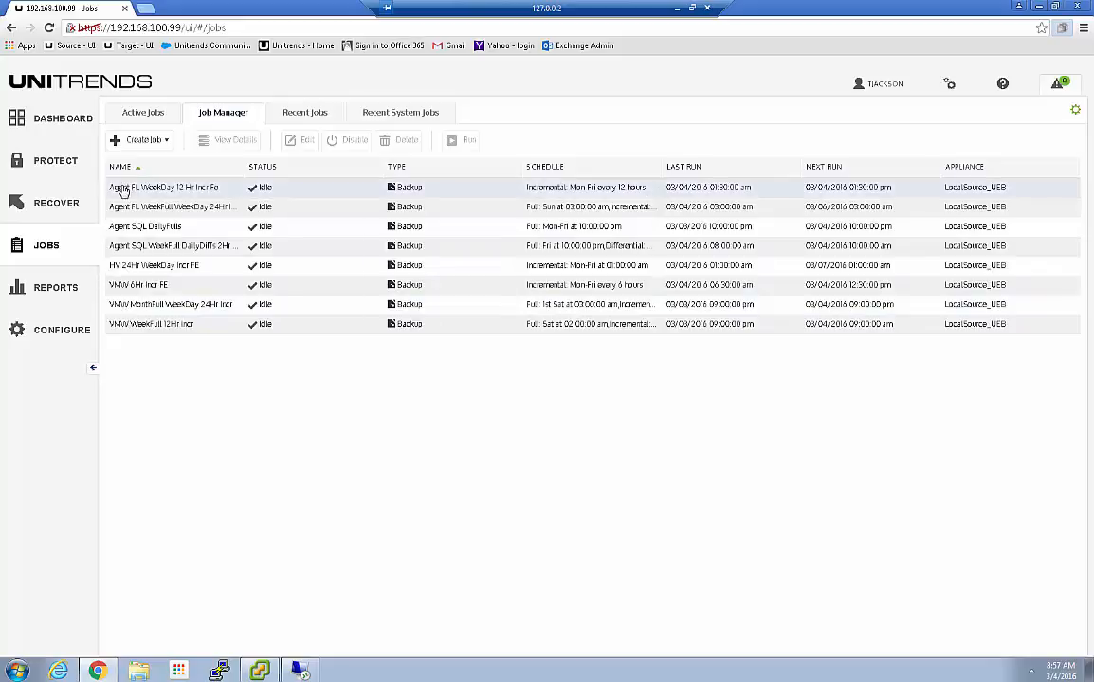
View details of the VMW MonthFull WeekDay 24Hr Incr and VMW WeekFull 12Hr Incr jobs, then list recent jobs
{"action": "left_click", "coordinate": [185, 304]}
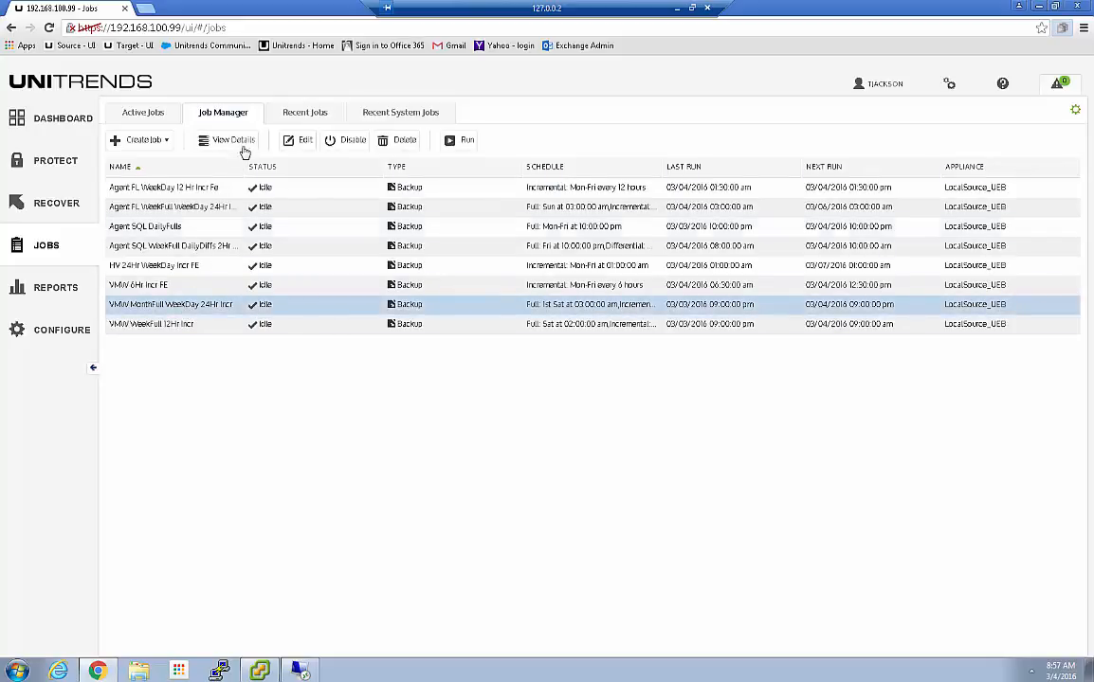
{"action": "left_click", "coordinate": [228, 142]}
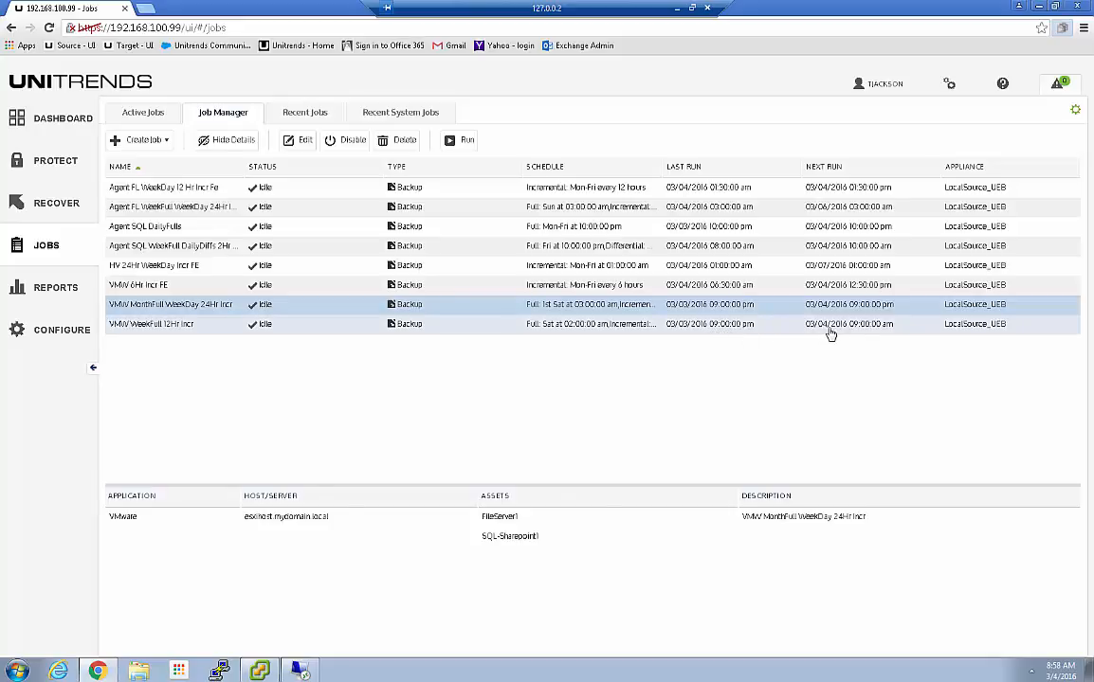
{"action": "left_click", "coordinate": [672, 331]}
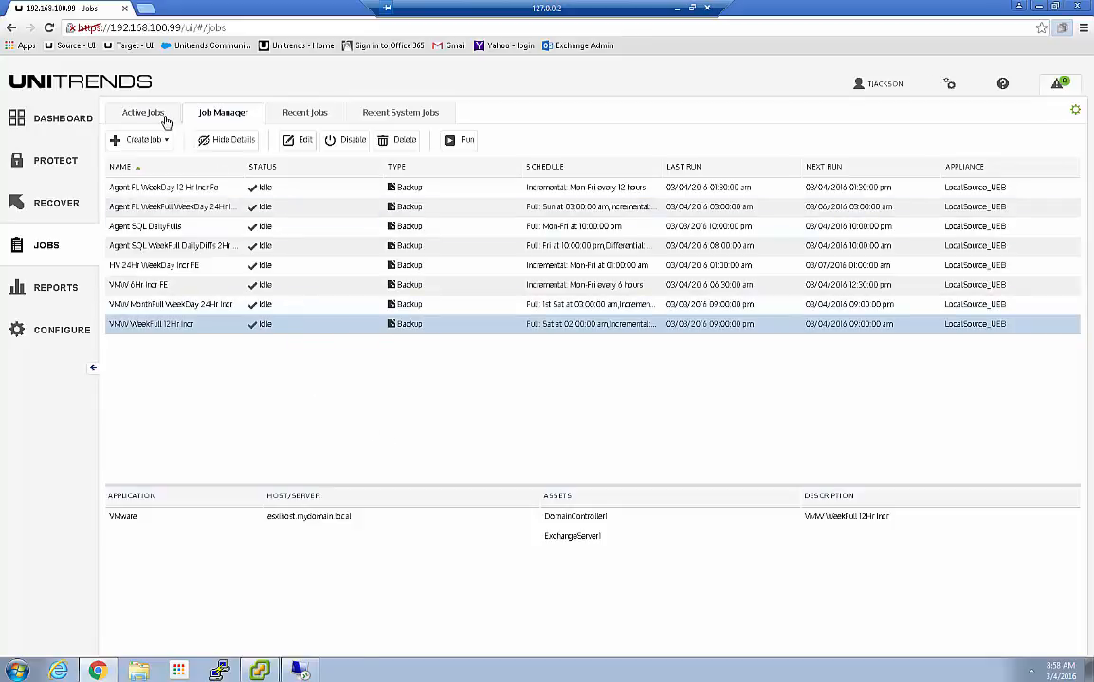
{"action": "left_click", "coordinate": [304, 112]}
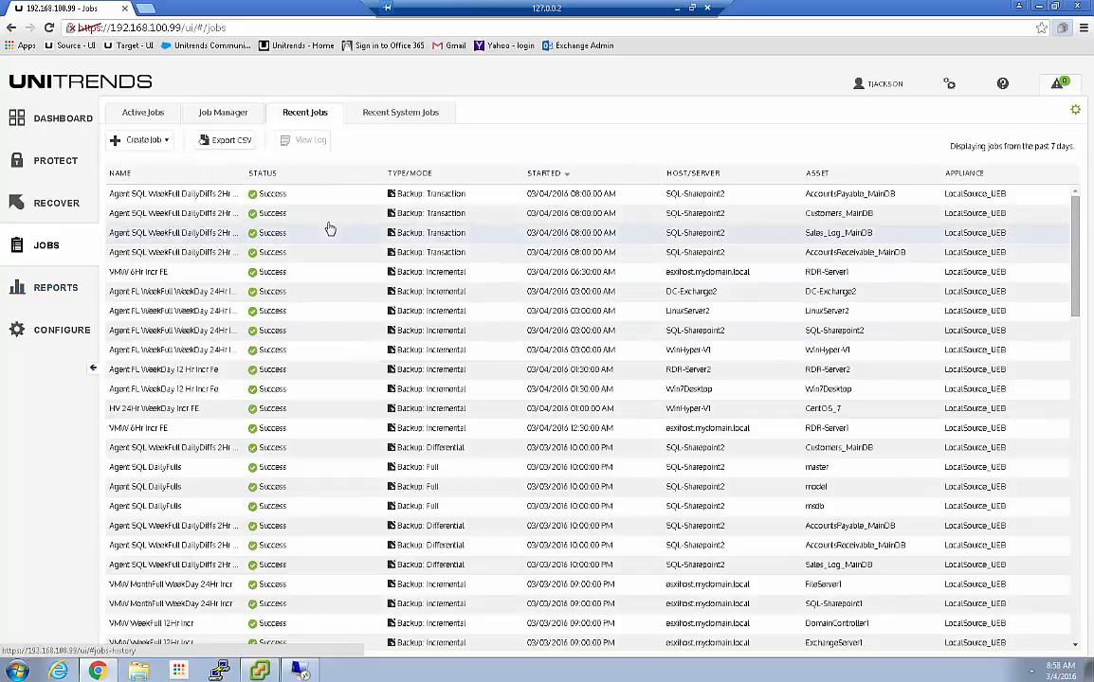
Review active and recent VMW job runs, then view the ten recent system jobs
{"action": "left_click", "coordinate": [143, 112]}
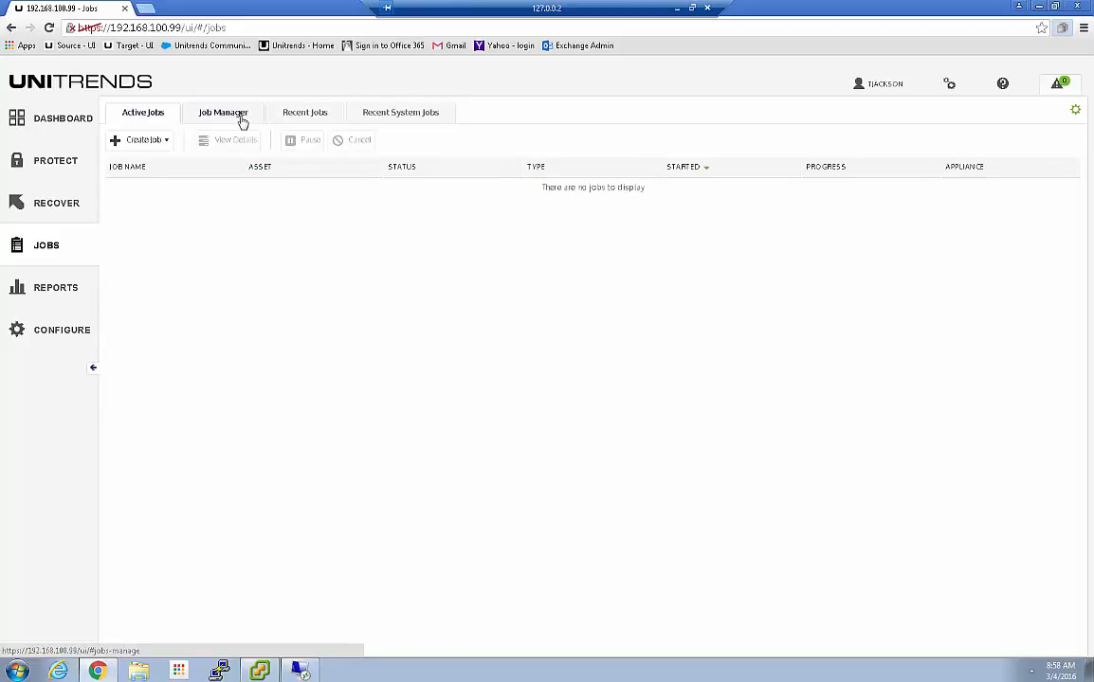
{"action": "left_click", "coordinate": [308, 113]}
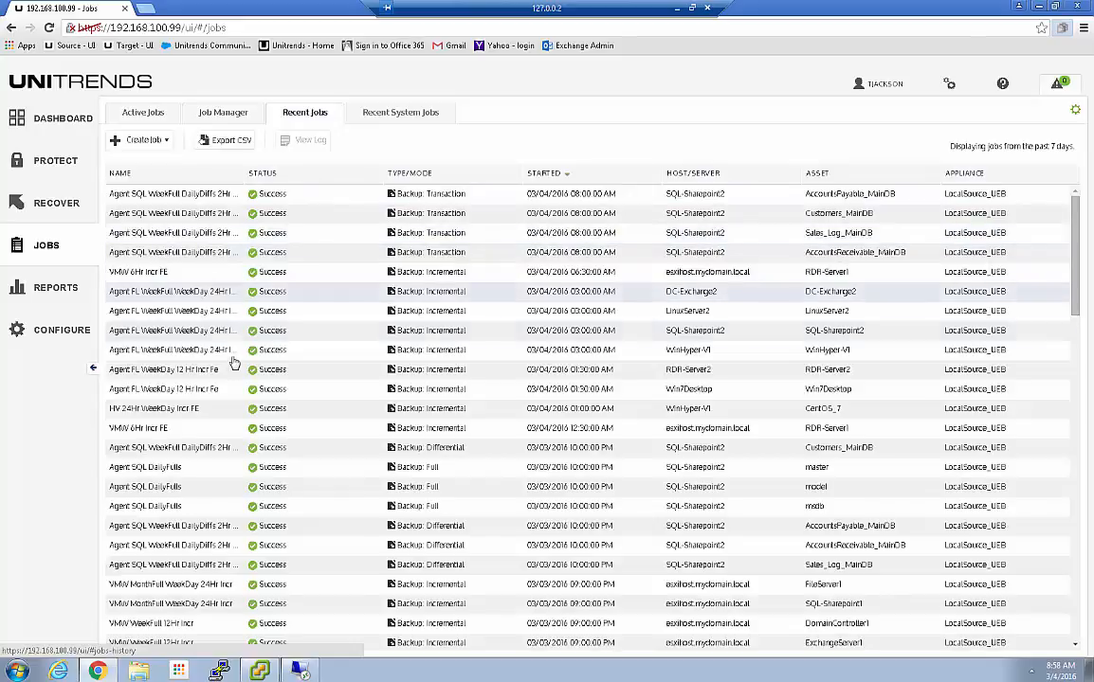
{"action": "scroll", "coordinate": [254, 422], "scroll_direction": "down", "scroll_amount": 1}
{"action": "scroll", "coordinate": [254, 422], "scroll_direction": "down", "scroll_amount": 6}
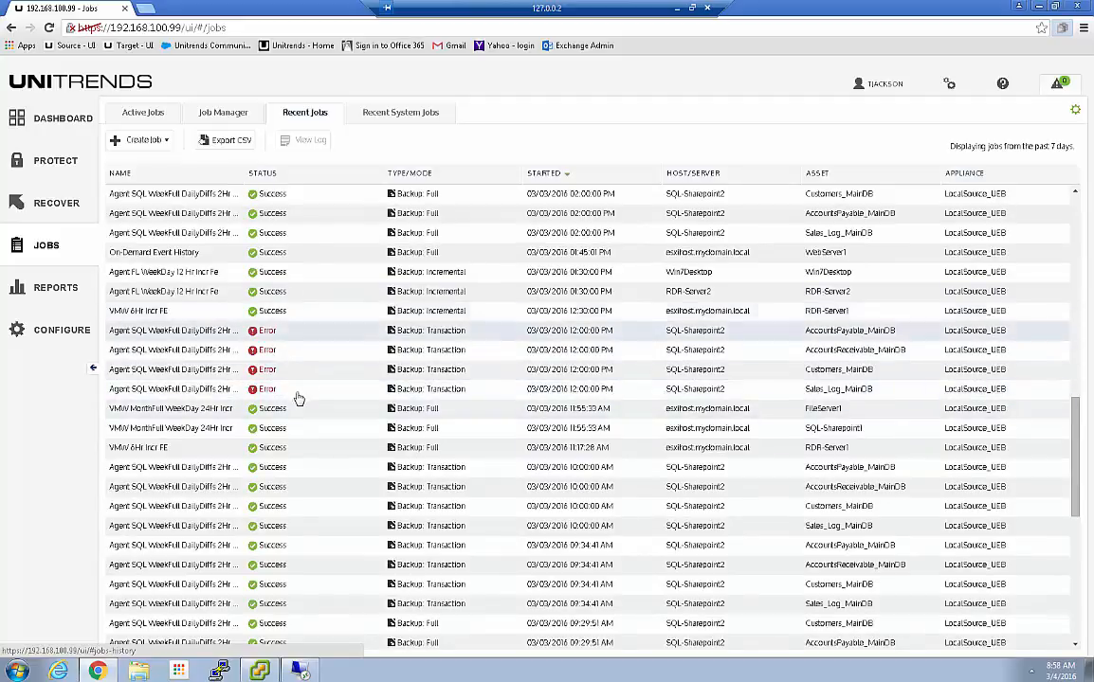
{"action": "scroll", "coordinate": [298, 402], "scroll_direction": "up", "scroll_amount": 5}
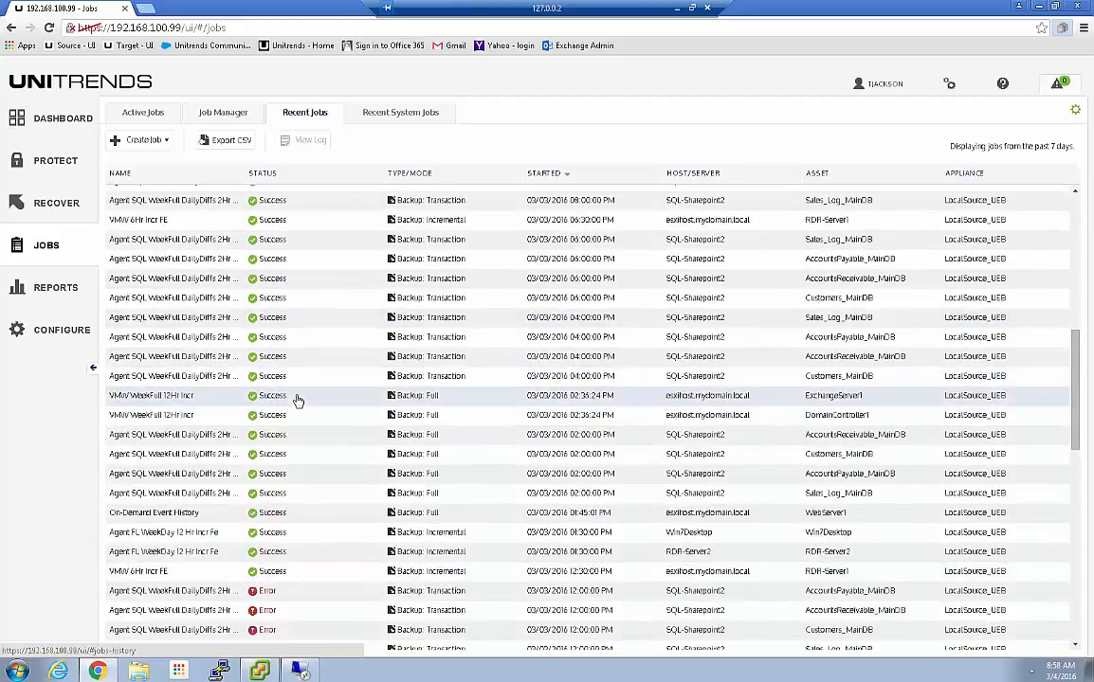
{"action": "scroll", "coordinate": [298, 402], "scroll_direction": "up", "scroll_amount": 5}
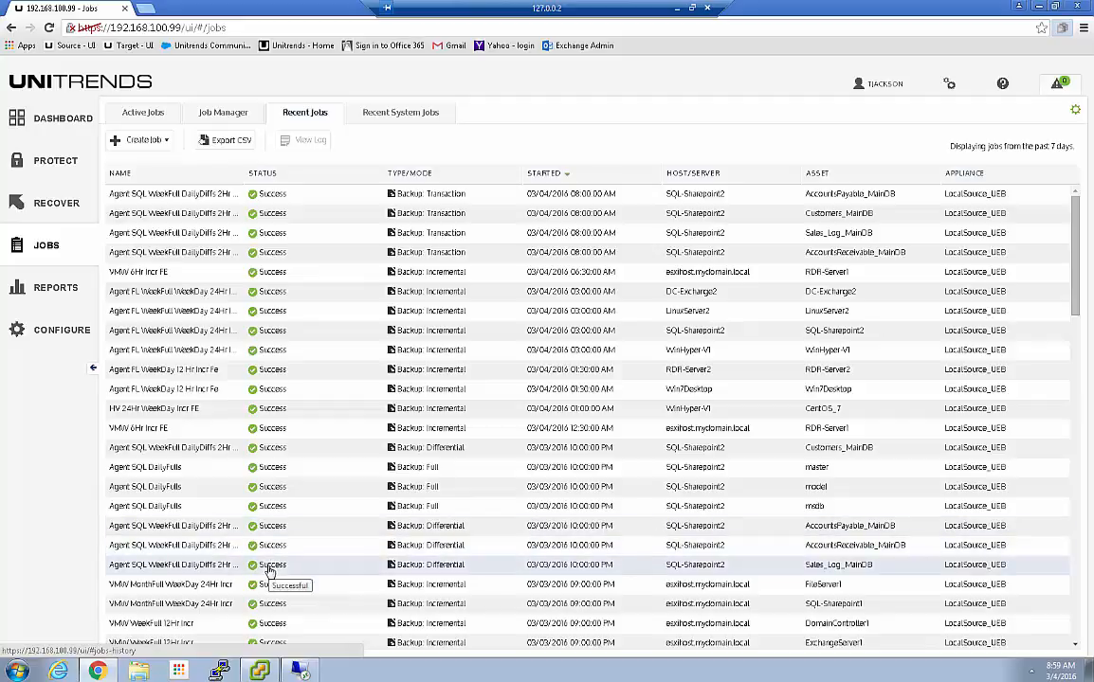
{"action": "scroll", "coordinate": [269, 575], "scroll_direction": "down", "scroll_amount": 4}
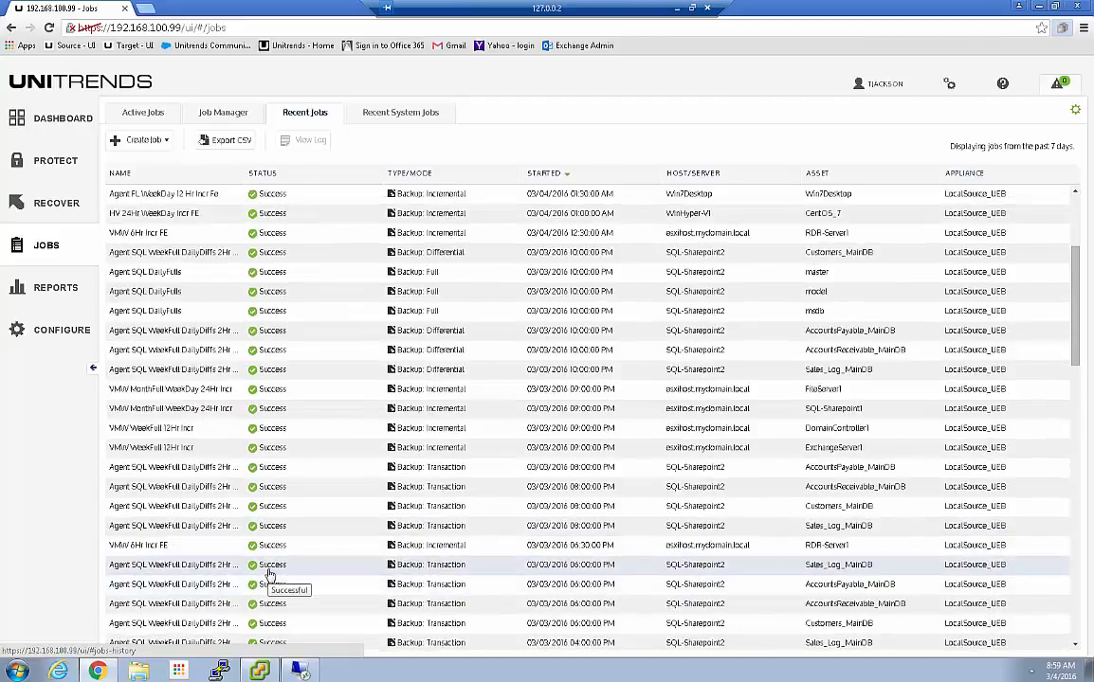
{"action": "scroll", "coordinate": [269, 574], "scroll_direction": "down", "scroll_amount": 1}
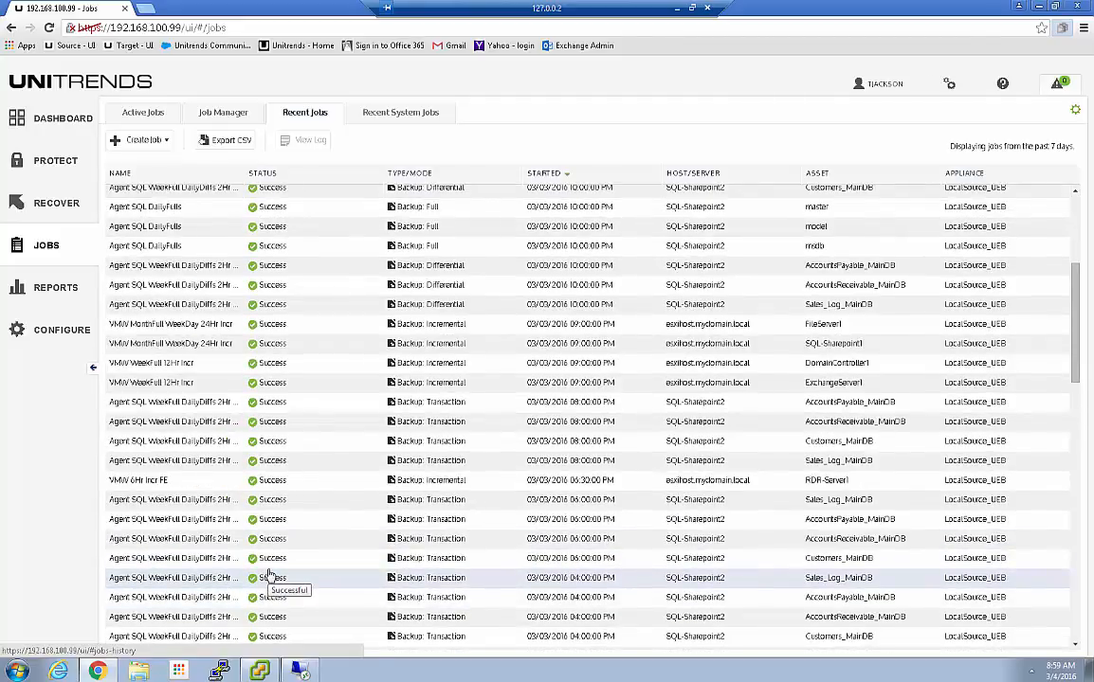
{"action": "left_click", "coordinate": [272, 382]}
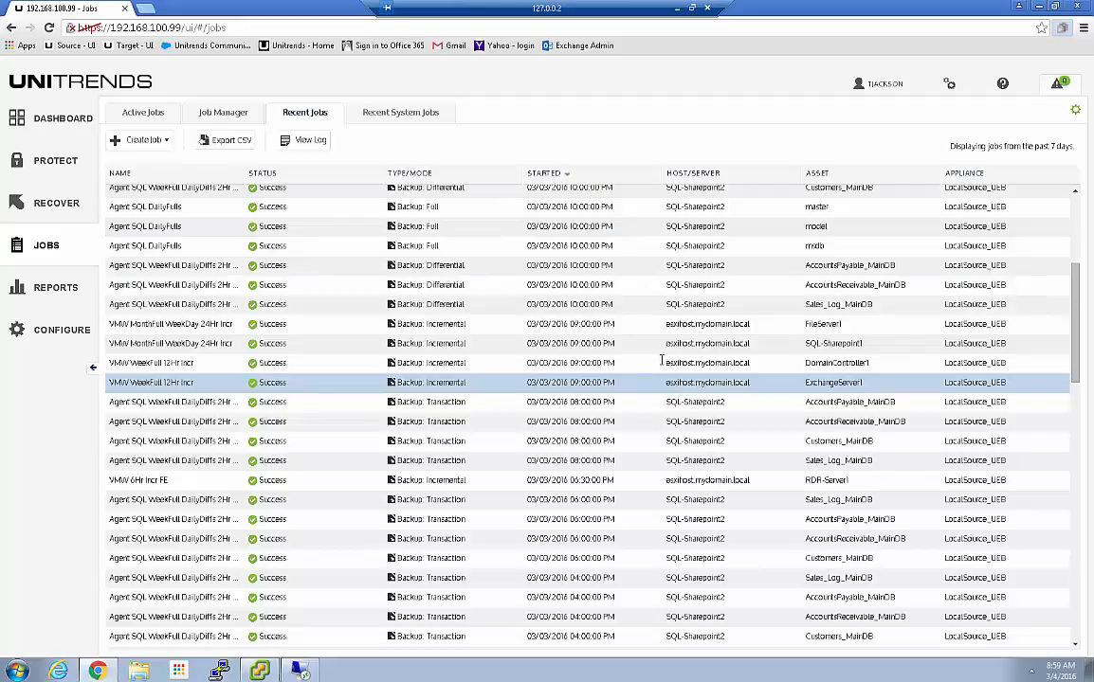
{"action": "left_click", "coordinate": [597, 343]}
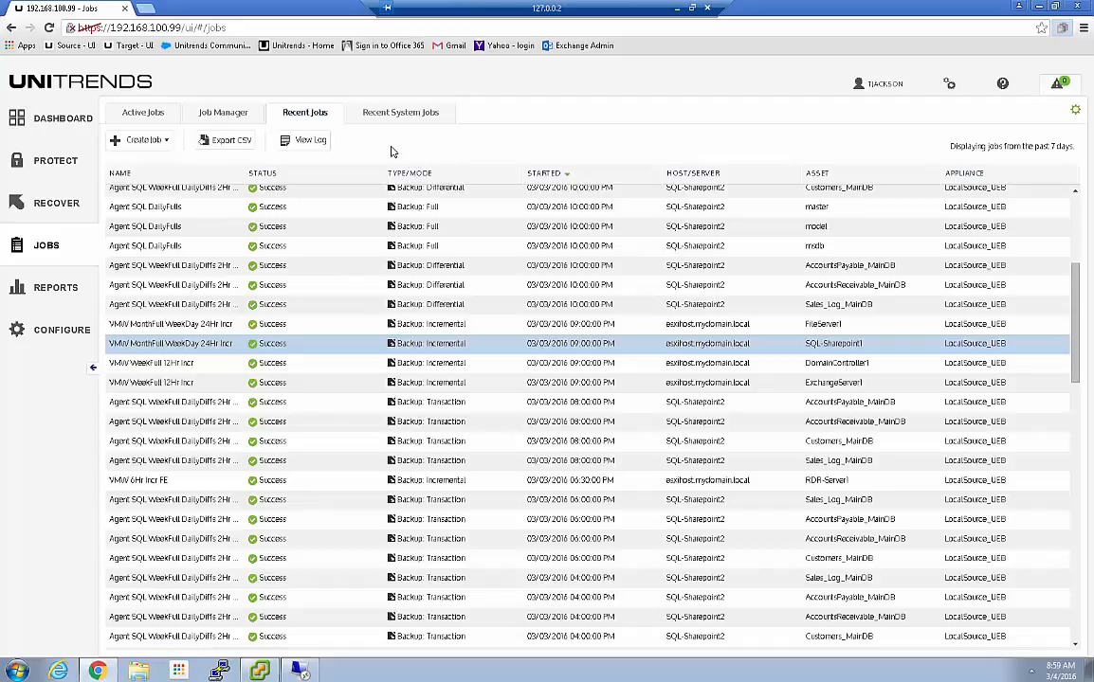
{"action": "left_click", "coordinate": [378, 111]}
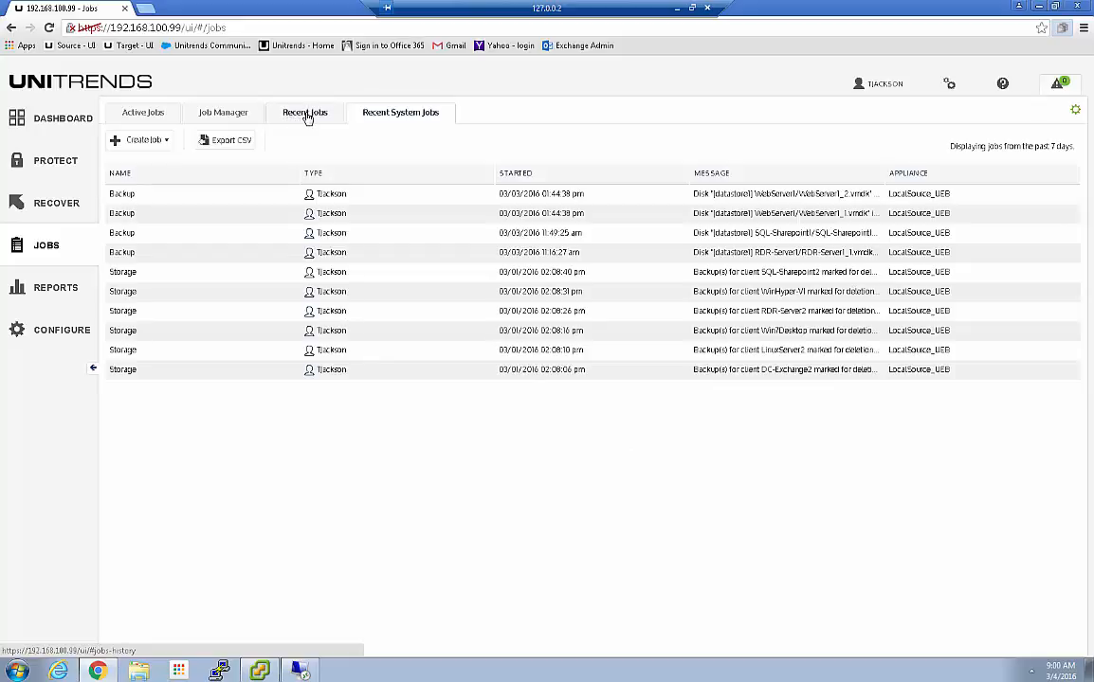
Auto-fit the Job Manager SCHEDULE column to show full schedules, then go to Reports
{"action": "left_click", "coordinate": [223, 115]}
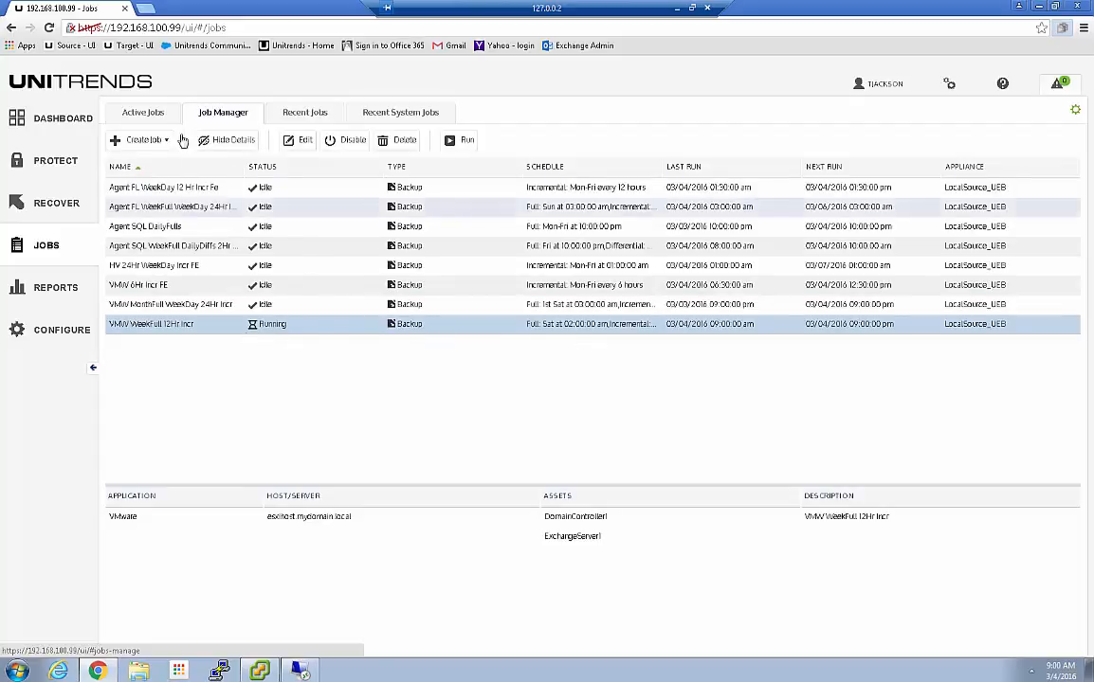
{"action": "left_click", "coordinate": [145, 113]}
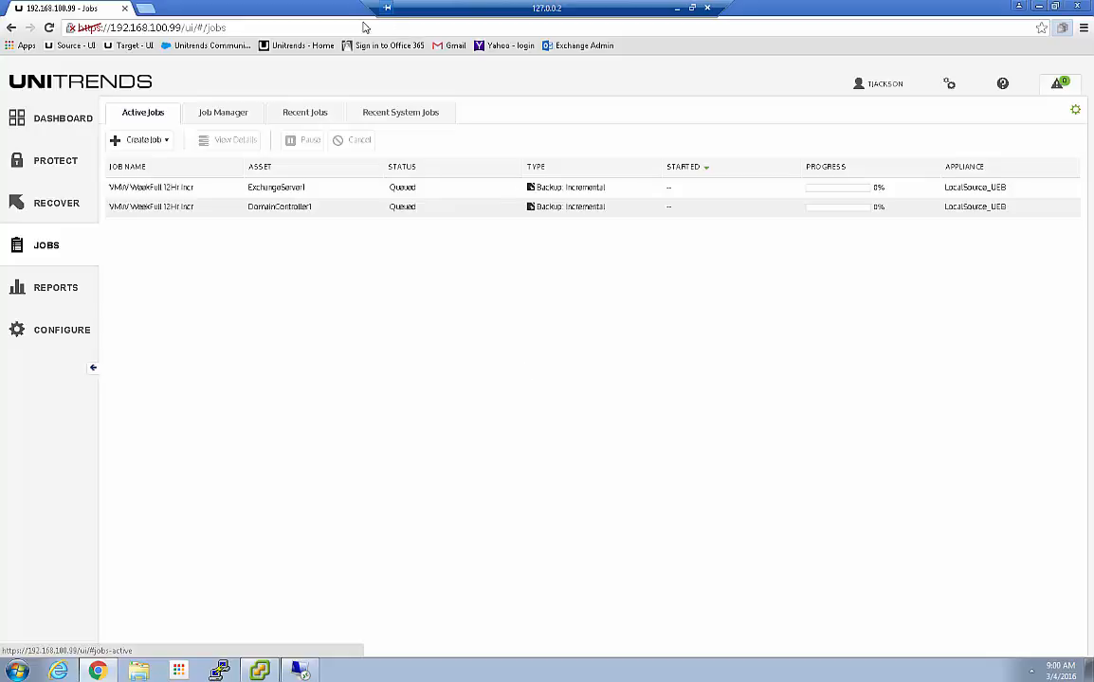
{"action": "left_click", "coordinate": [220, 112]}
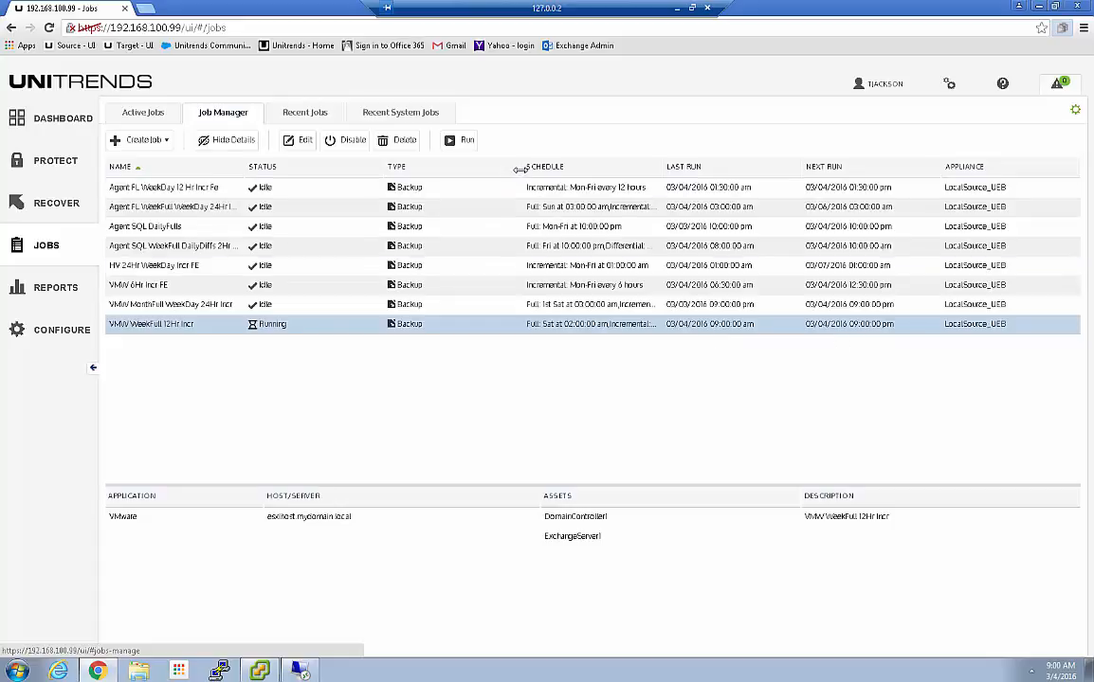
{"action": "double_click", "coordinate": [443, 168]}
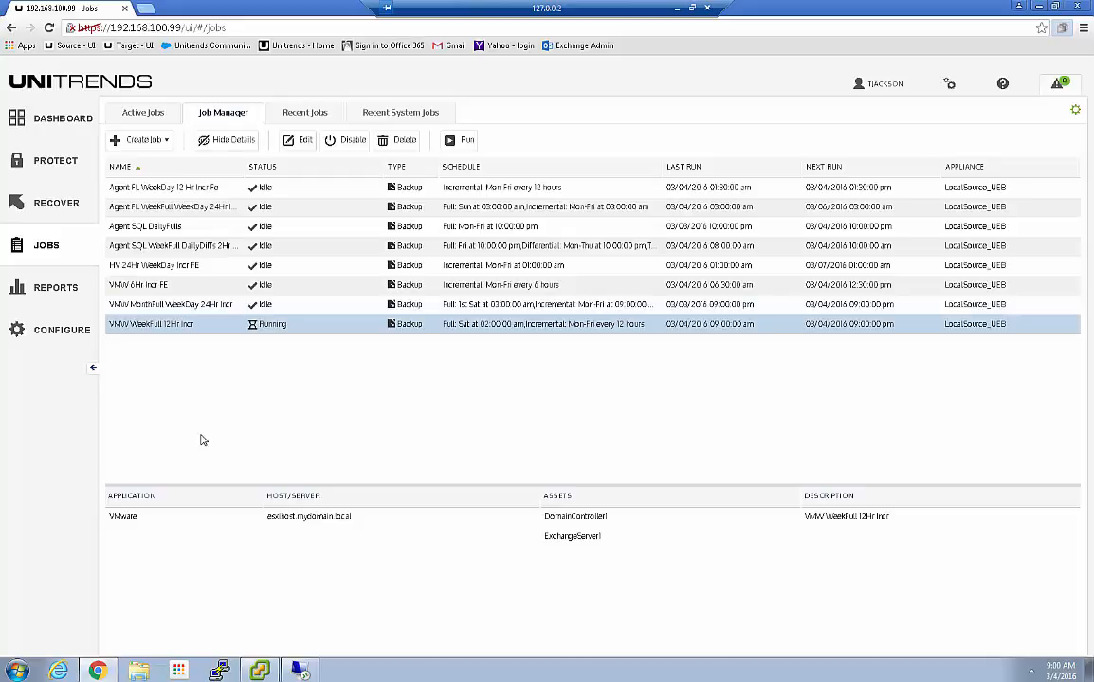
{"action": "left_click", "coordinate": [53, 287]}
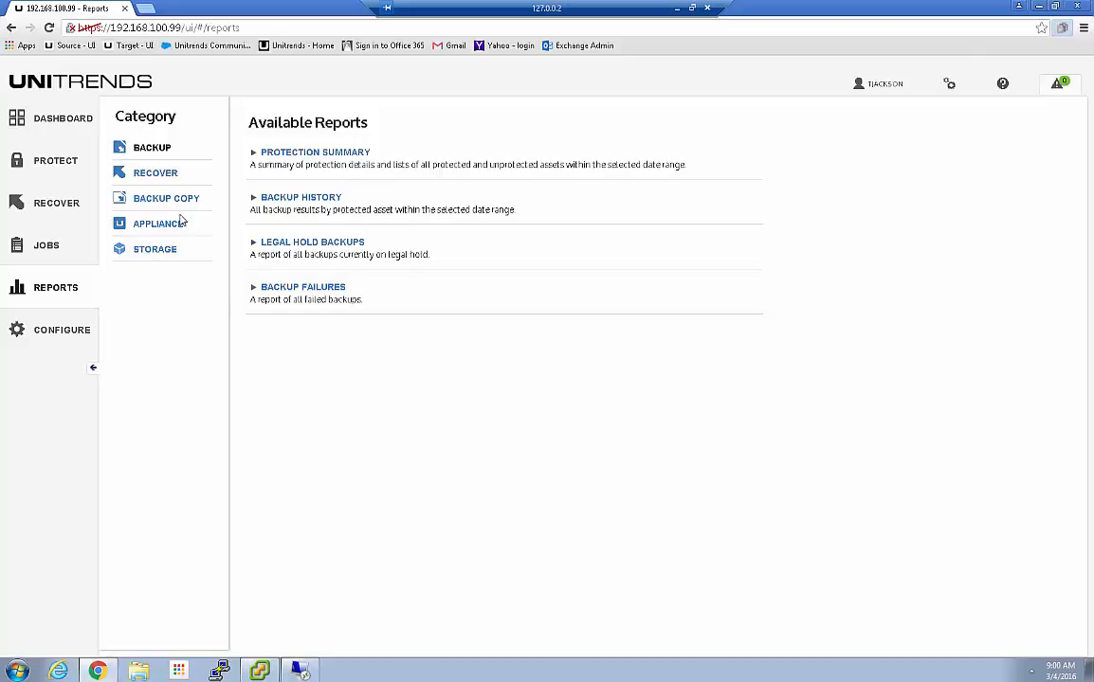
Generate the appliance Capacity Report and sort its 14 assets by LAST FULL (GB) ascending
{"action": "left_click", "coordinate": [149, 225]}
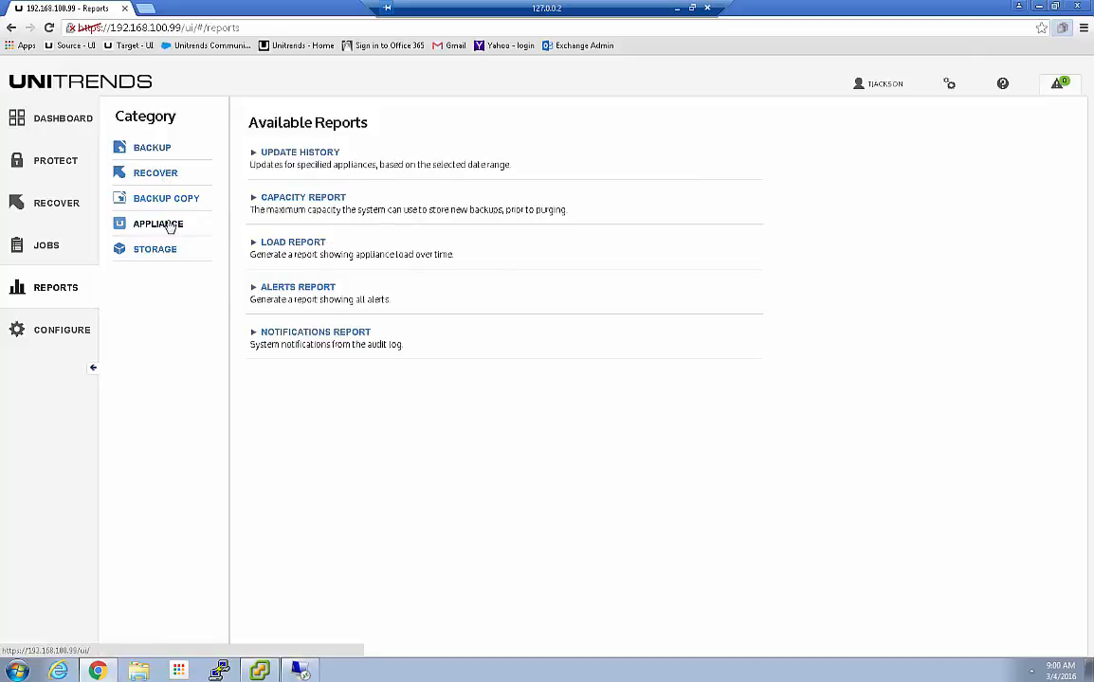
{"action": "left_click", "coordinate": [295, 199]}
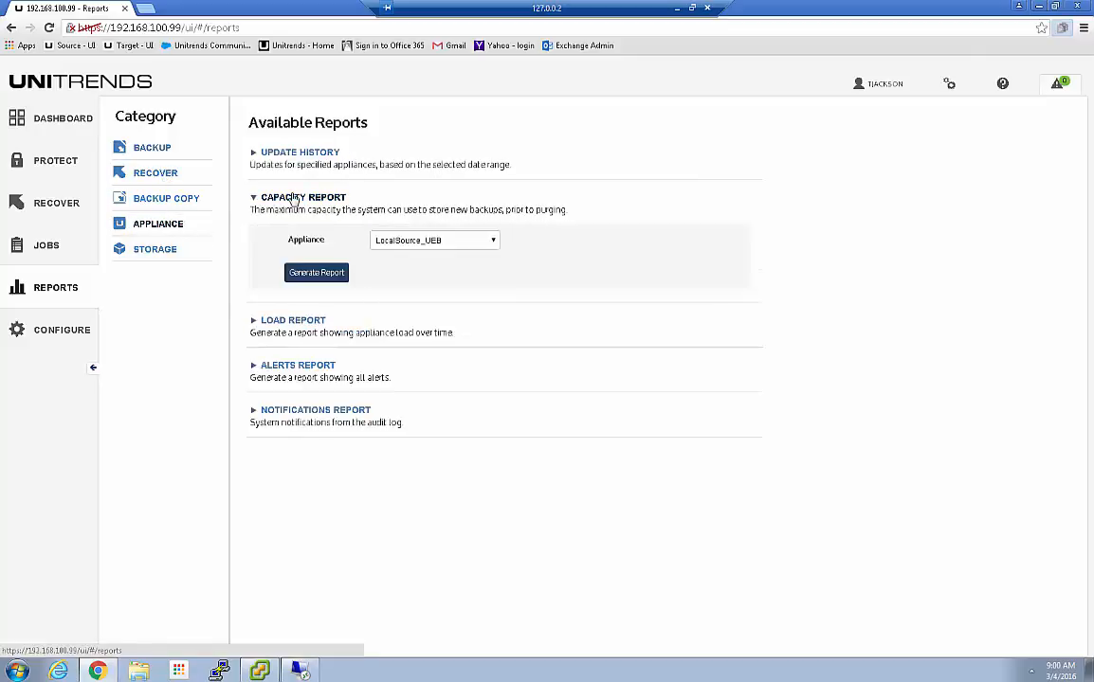
{"action": "left_click", "coordinate": [317, 272]}
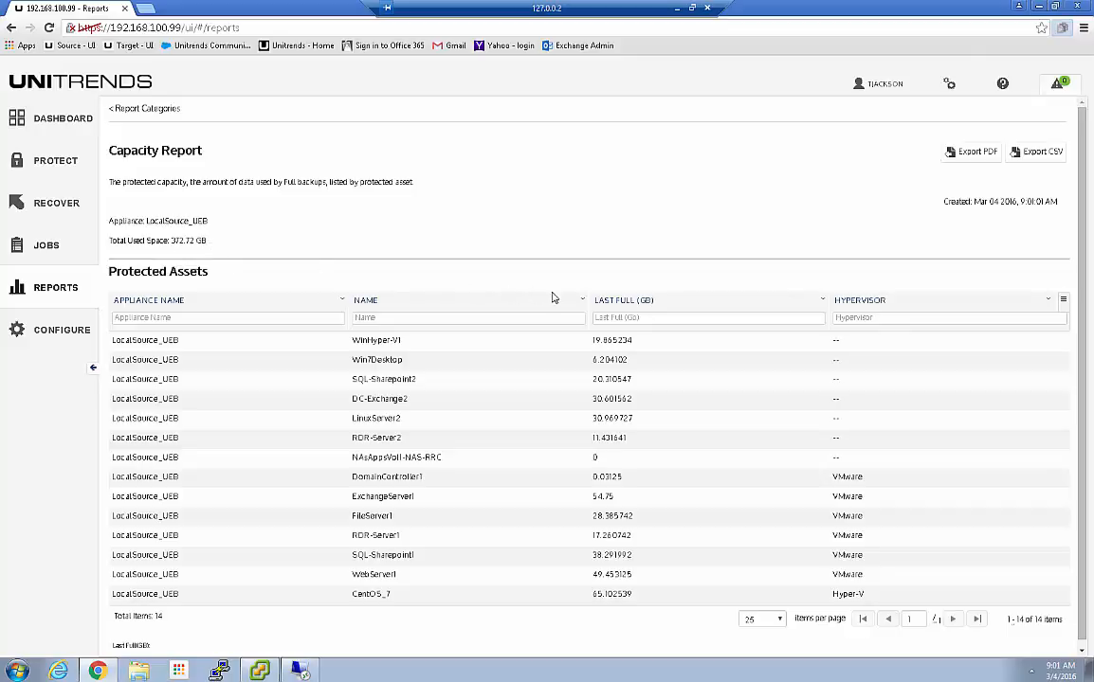
{"action": "left_click", "coordinate": [619, 300]}
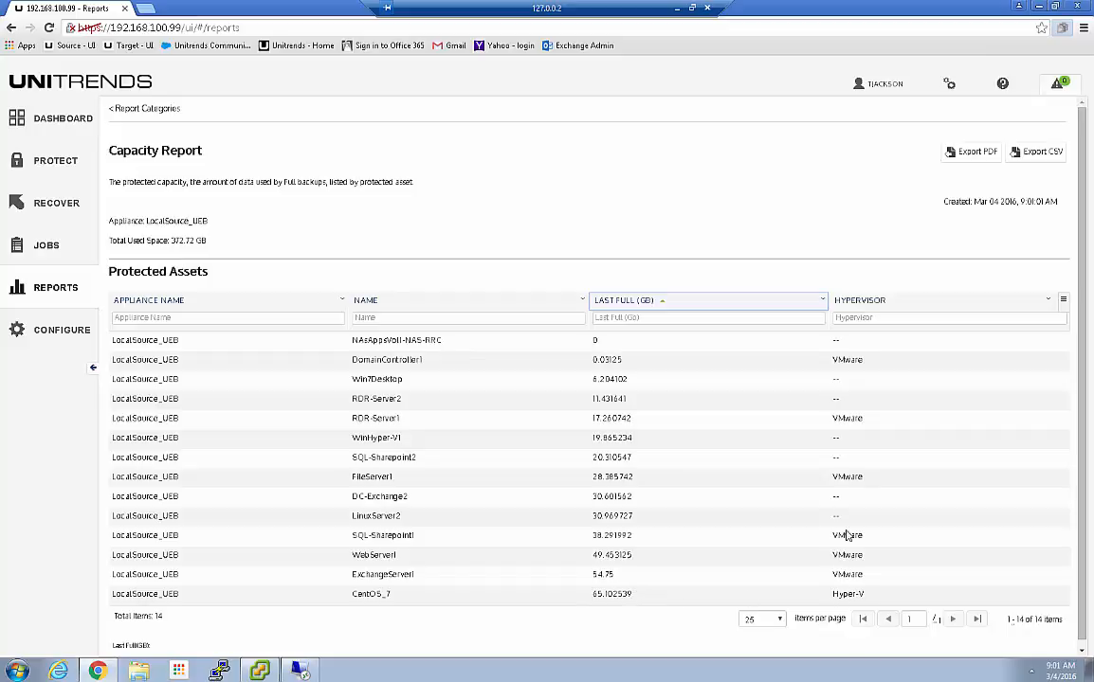
Sort the Capacity Report's Protected Assets table by the HYPERVISOR column
{"action": "left_click", "coordinate": [852, 302]}
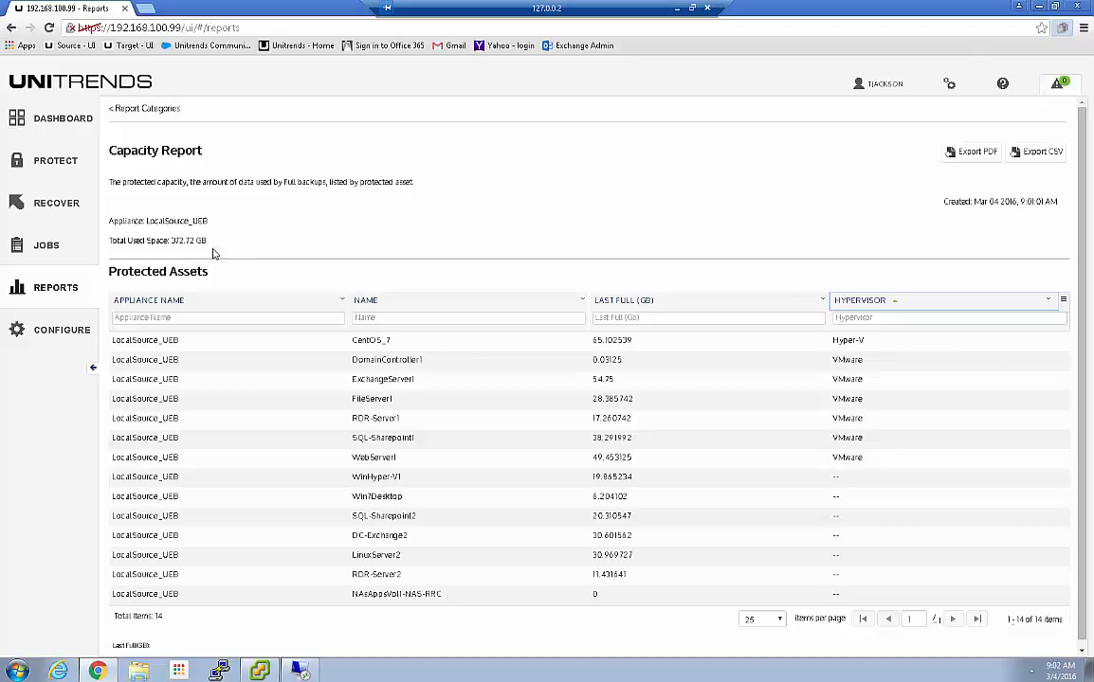
Go back to Report Categories and expand the BACKUP HISTORY report options
{"action": "left_click", "coordinate": [142, 109]}
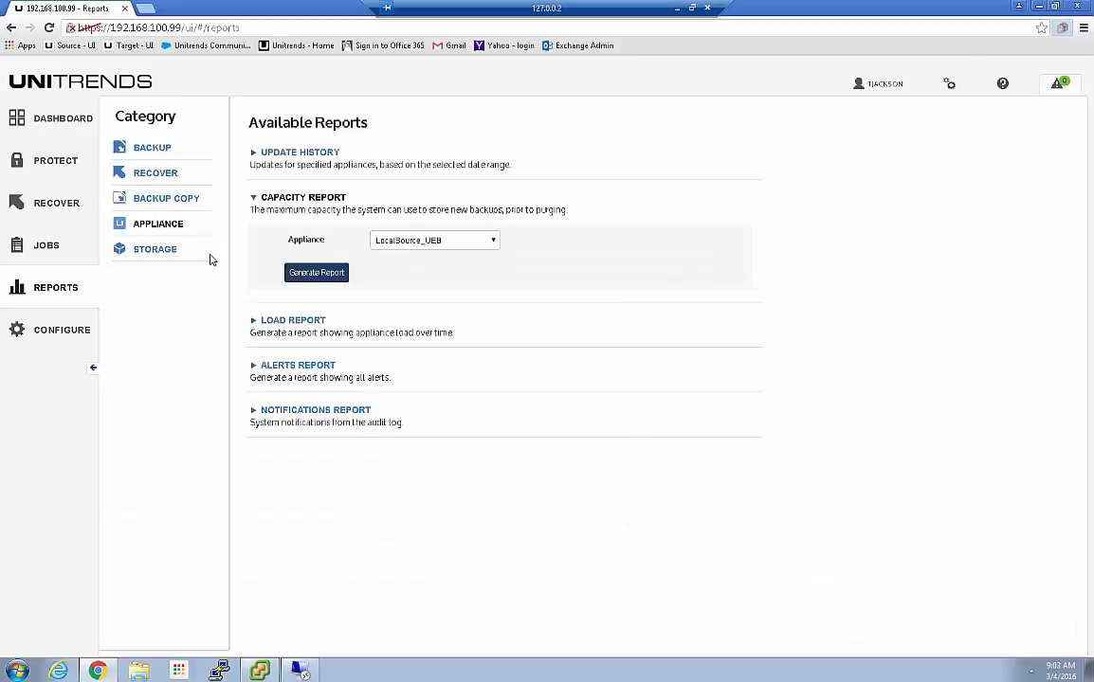
{"action": "left_click", "coordinate": [157, 154]}
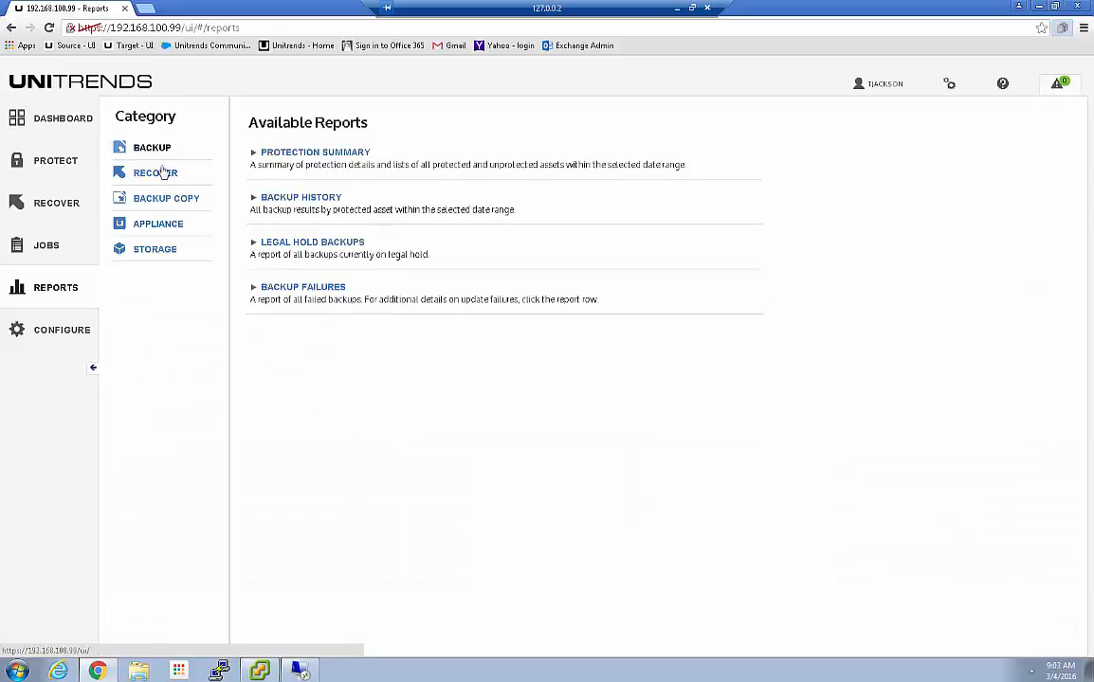
{"action": "left_click", "coordinate": [304, 199]}
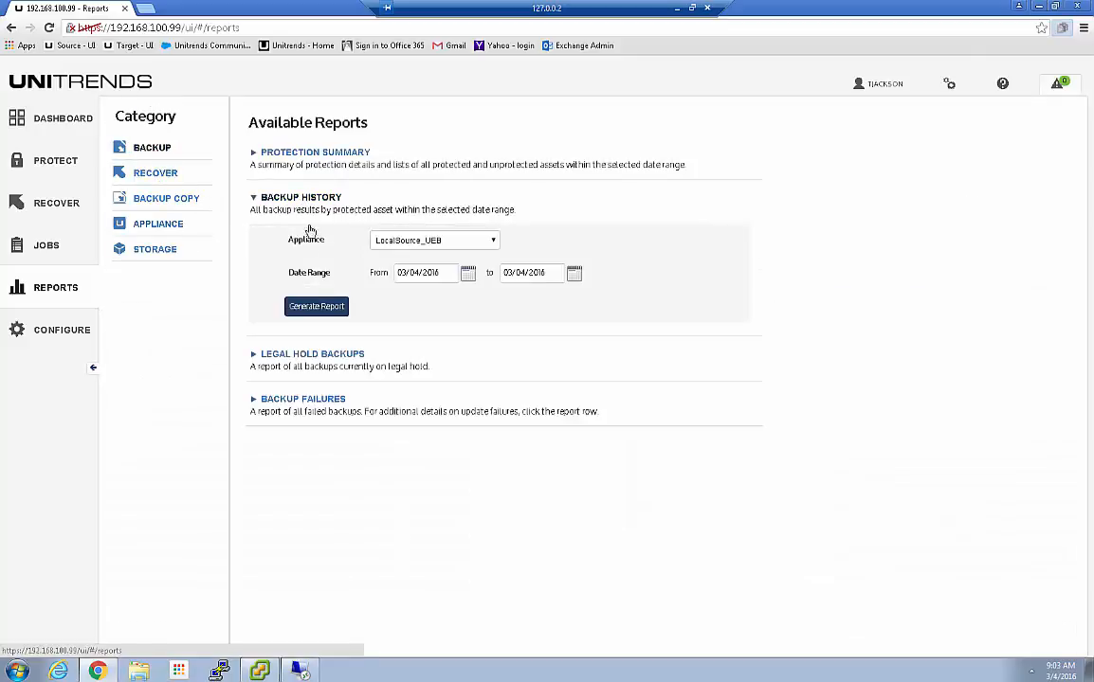
Set the start date to March 1, 2016 and generate the LocalSource_UEB backup history report
{"action": "left_click", "coordinate": [468, 272]}
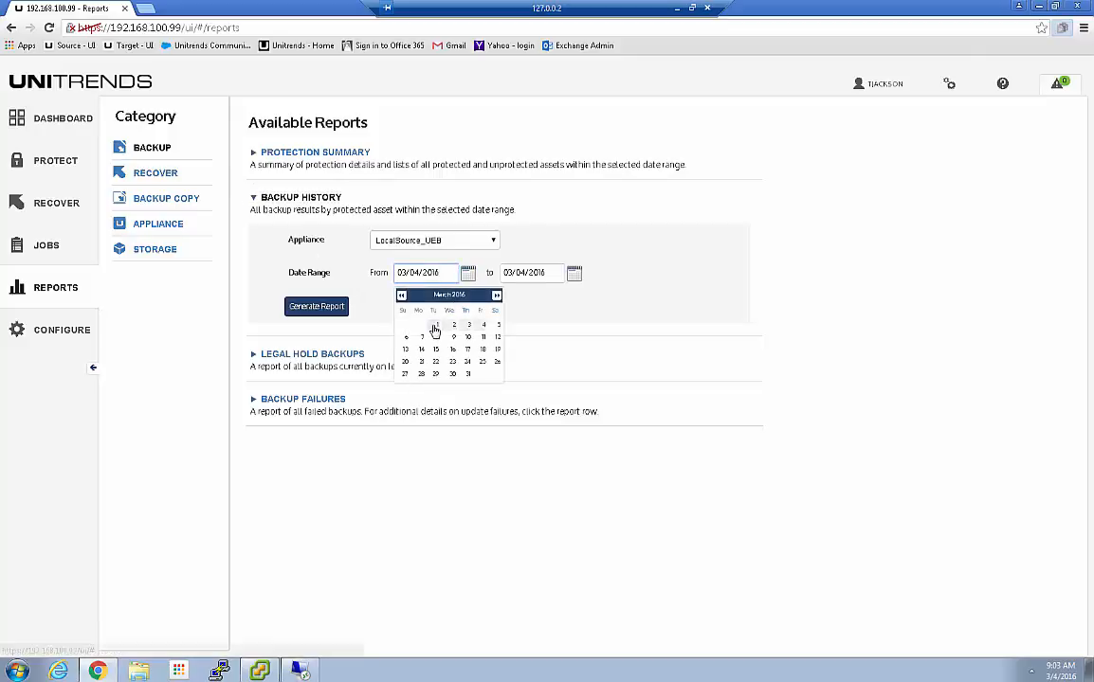
{"action": "left_click", "coordinate": [437, 324]}
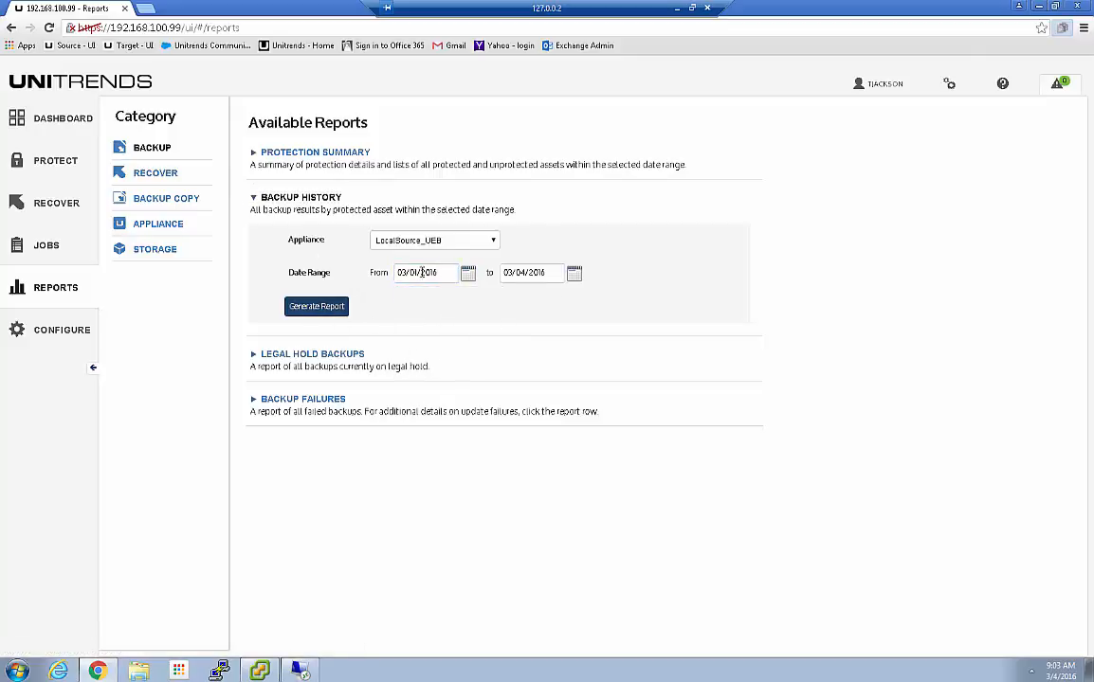
{"action": "left_click", "coordinate": [305, 309]}
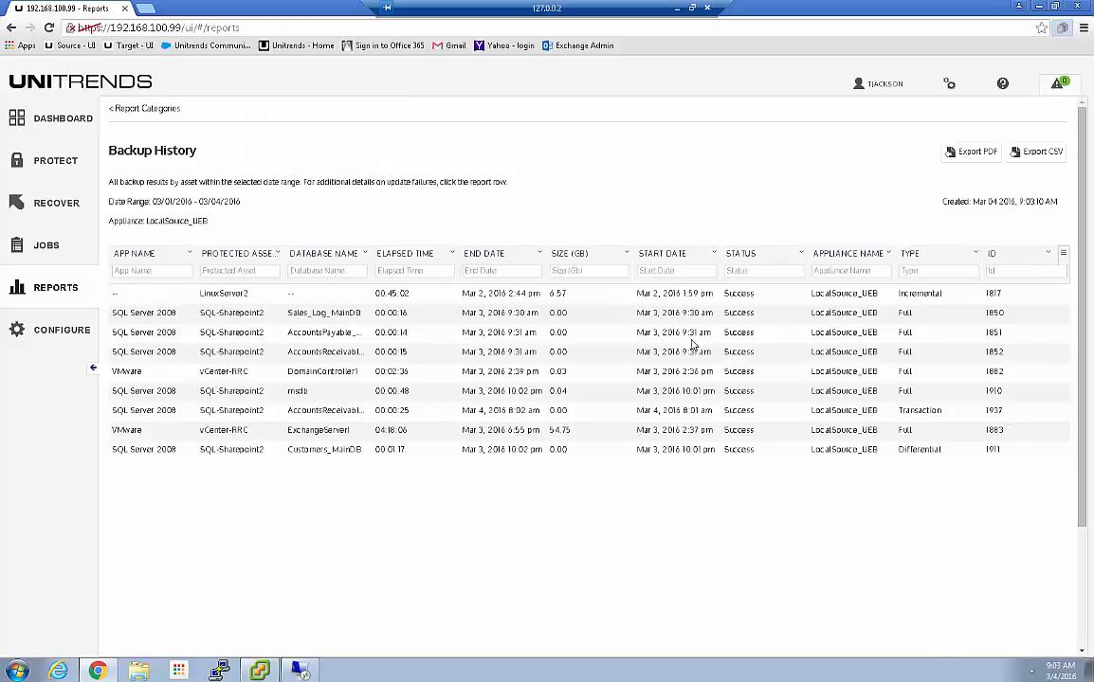
{"action": "scroll", "coordinate": [335, 294], "scroll_direction": "down", "scroll_amount": 5}
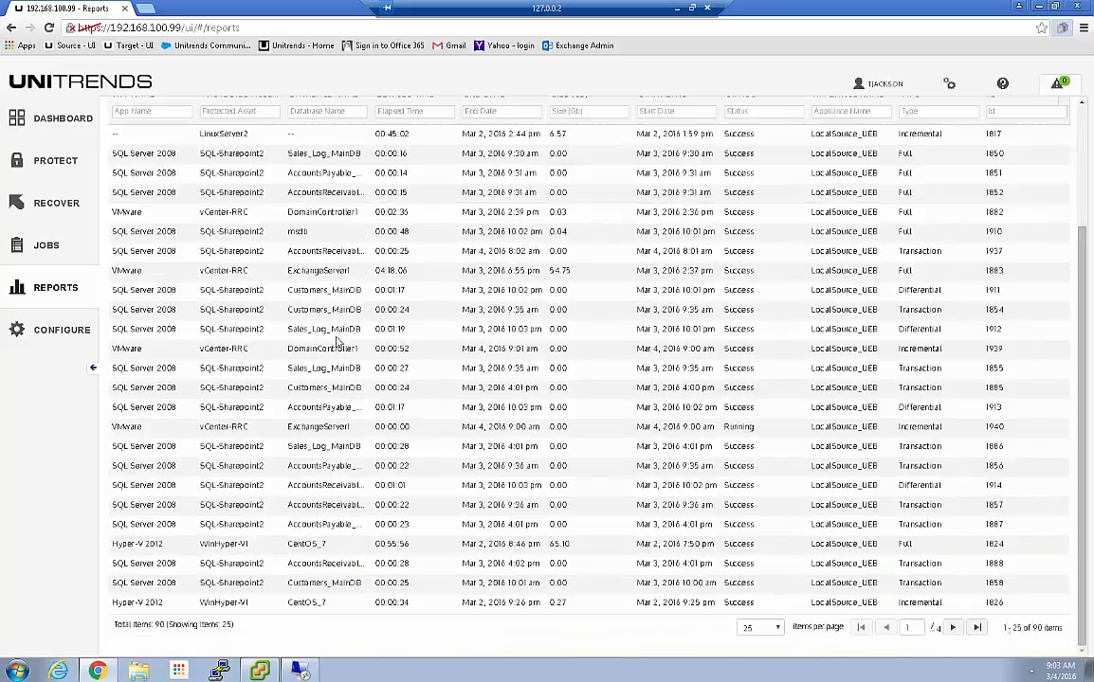
{"action": "scroll", "coordinate": [290, 384], "scroll_direction": "up", "scroll_amount": 5}
{"action": "left_click", "coordinate": [231, 270]}
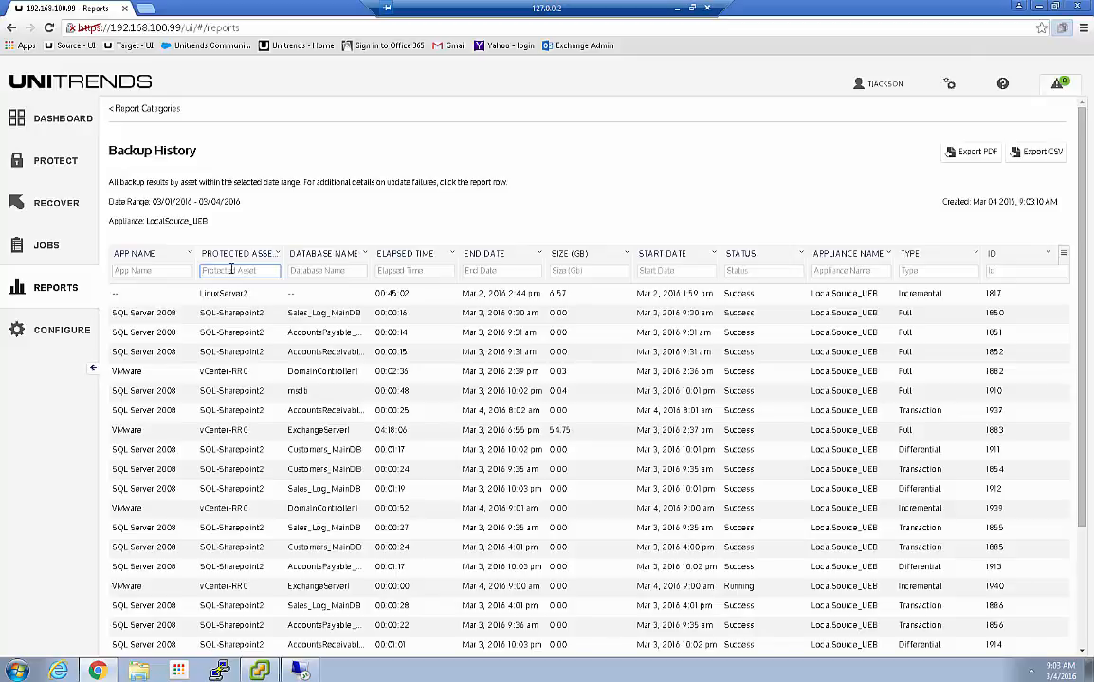
Filter the Protected Asset column with 'vc' for vCenter-RRC, then sort by start date ascending
{"action": "type", "text": "v"}
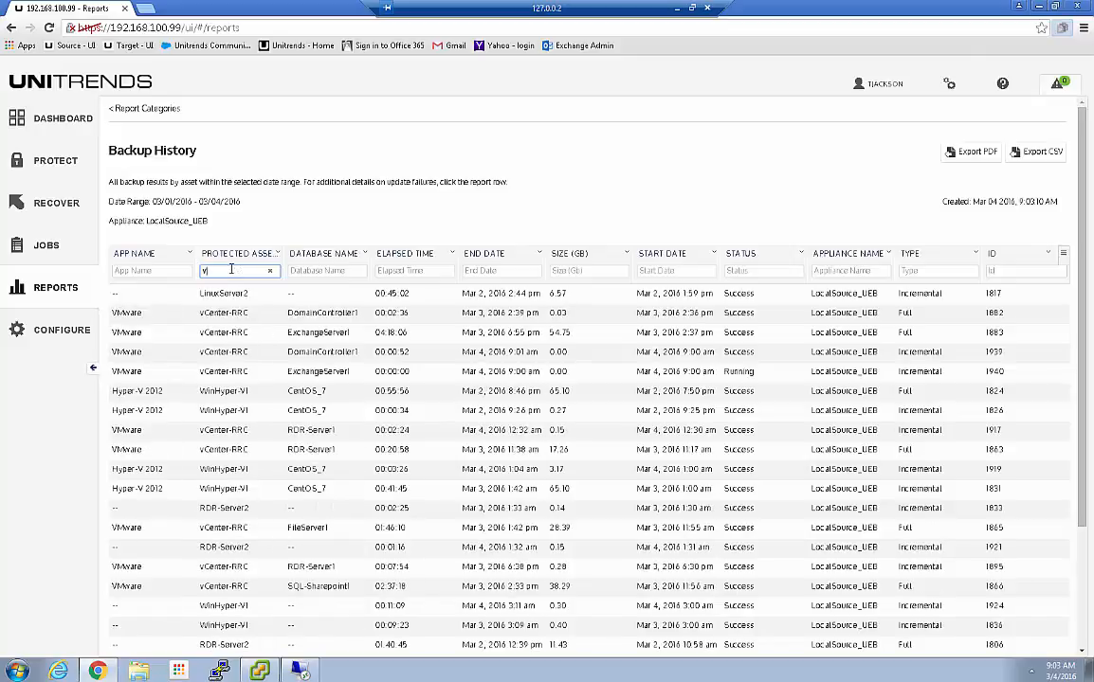
{"action": "type", "text": "c"}
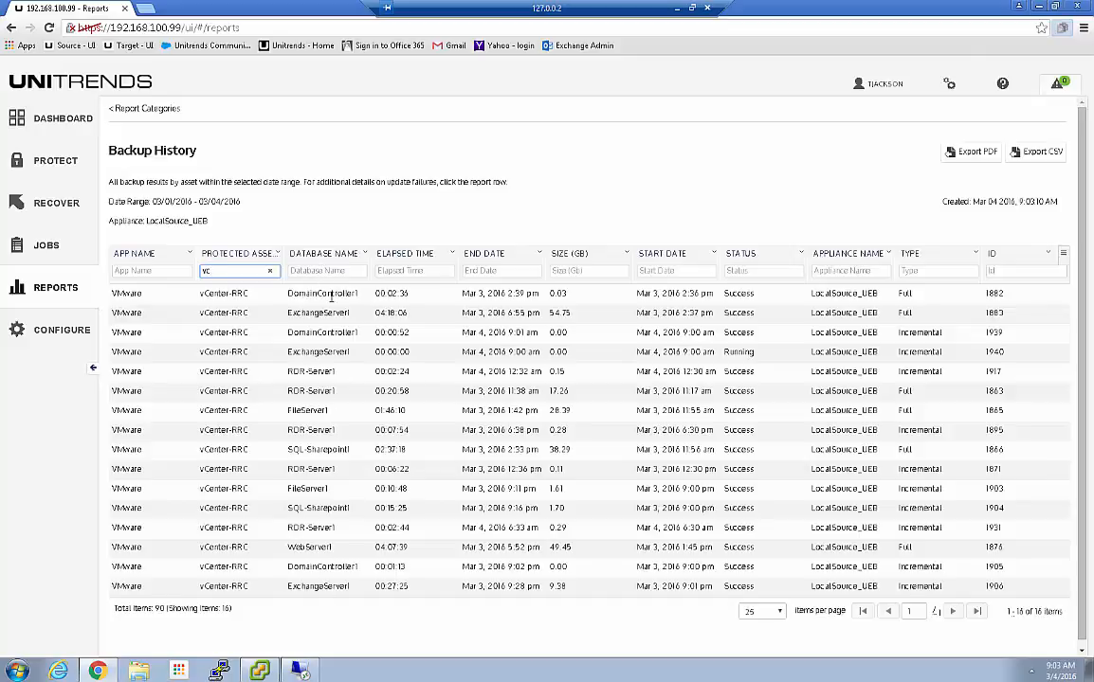
{"action": "left_click", "coordinate": [671, 255]}
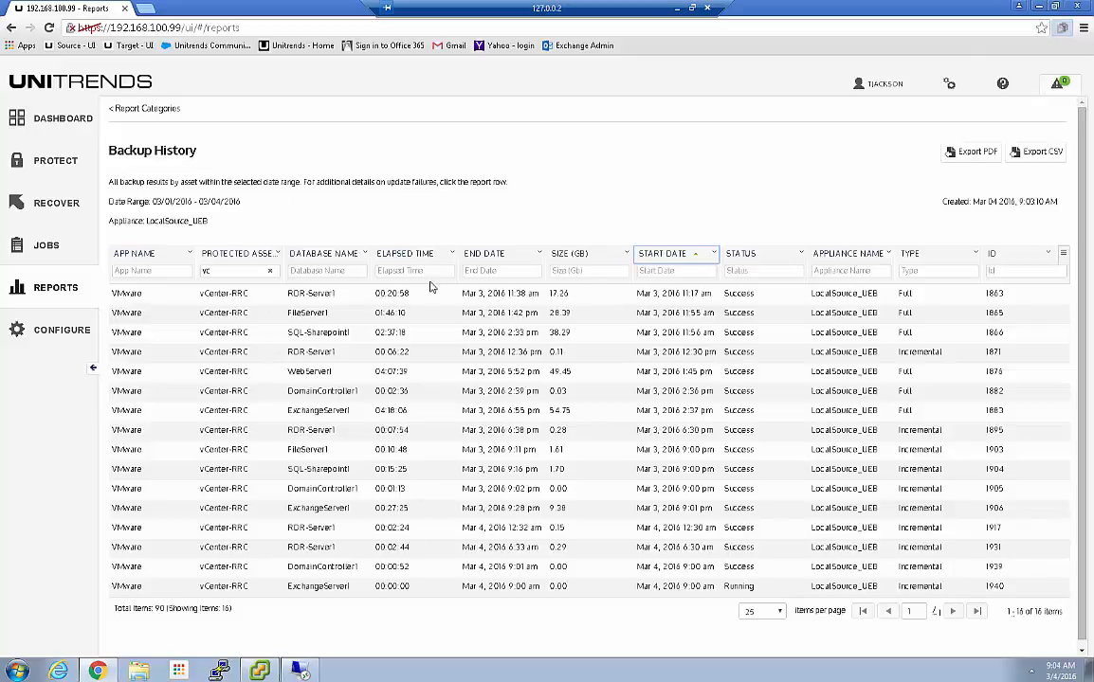
Sort the vCenter-RRC backups by elapsed time, then return to the Dashboard
{"action": "left_click", "coordinate": [407, 254]}
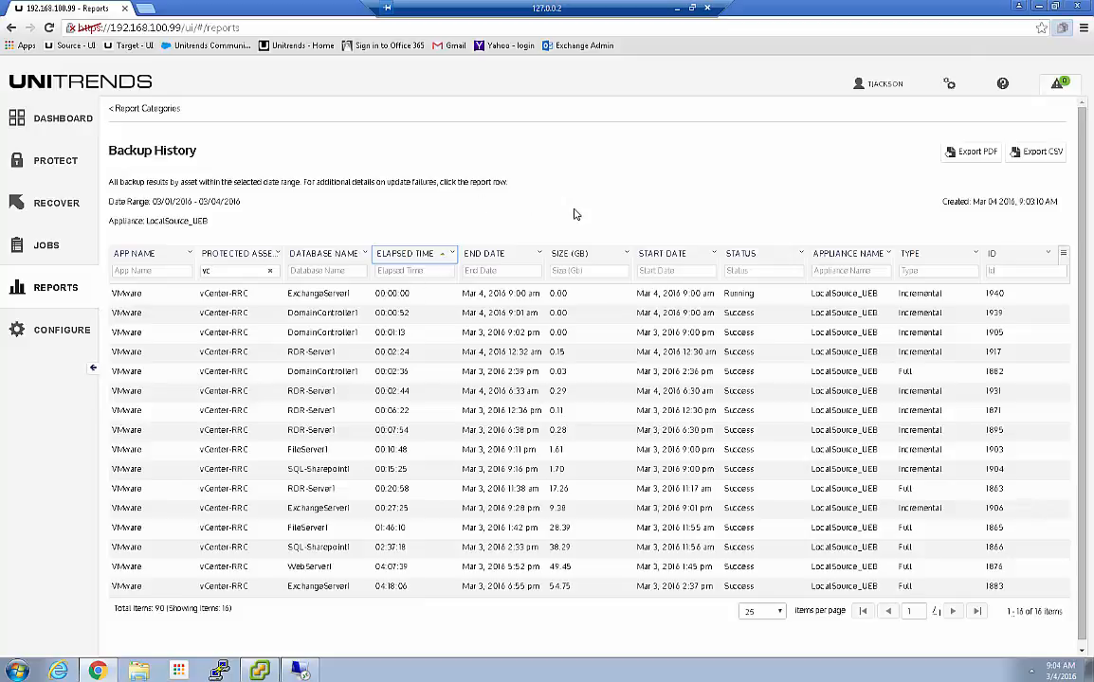
{"action": "left_click", "coordinate": [48, 115]}
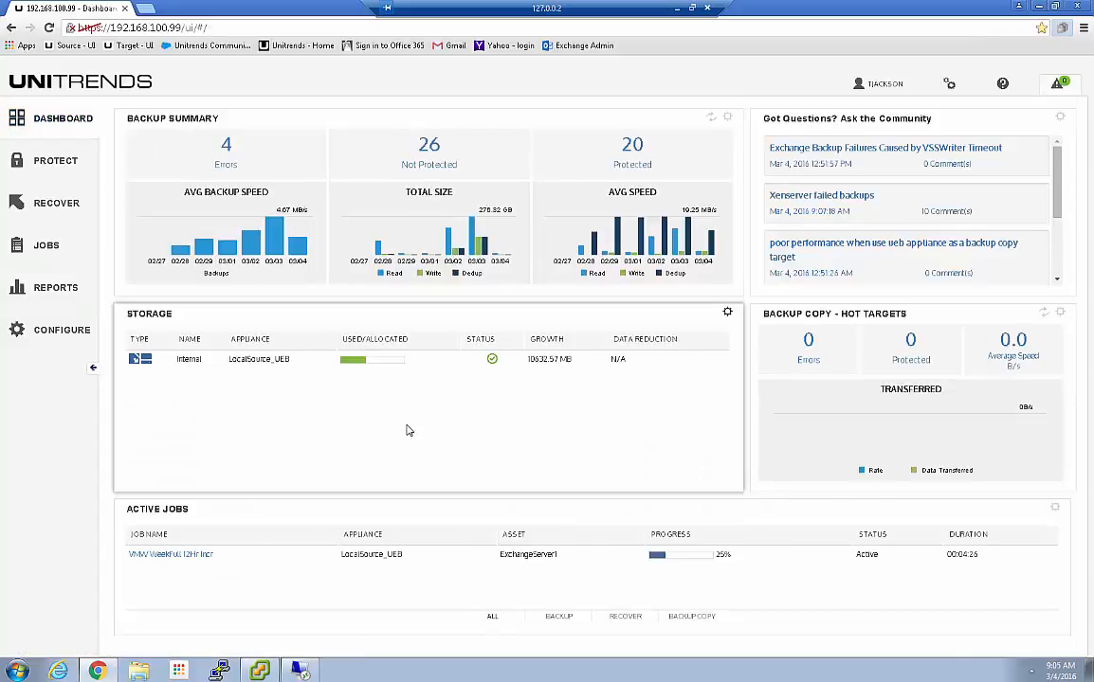